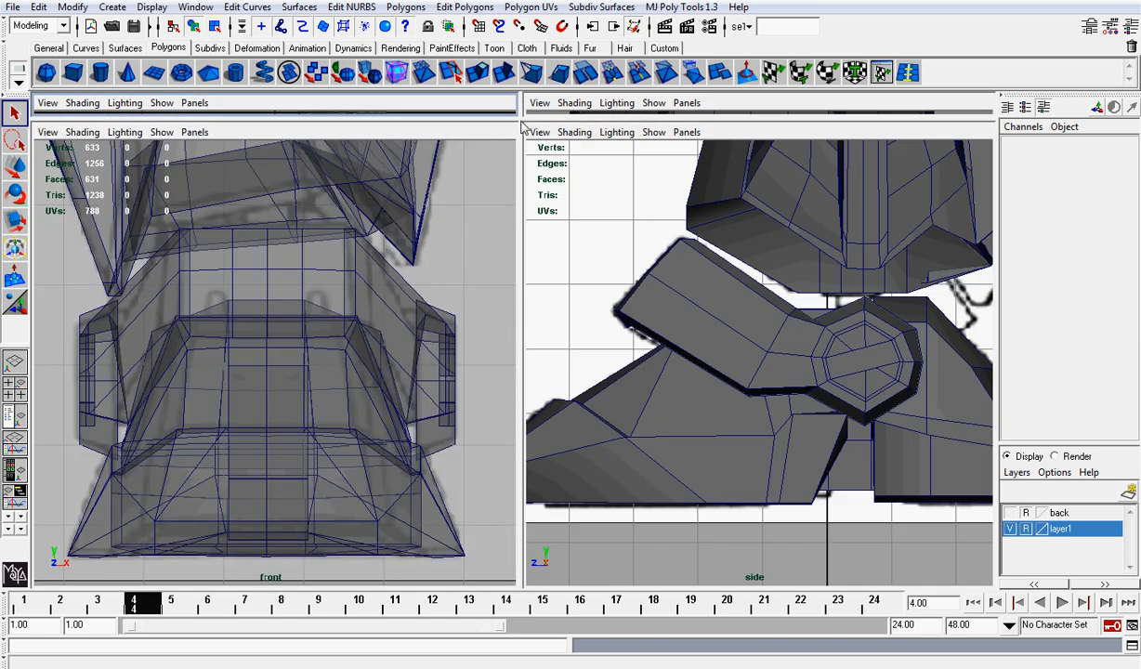
# Examine the finished lower leg and the thigh area above it against the front and side reference drawings.
pyautogui.scroll(-3, 367, 210)
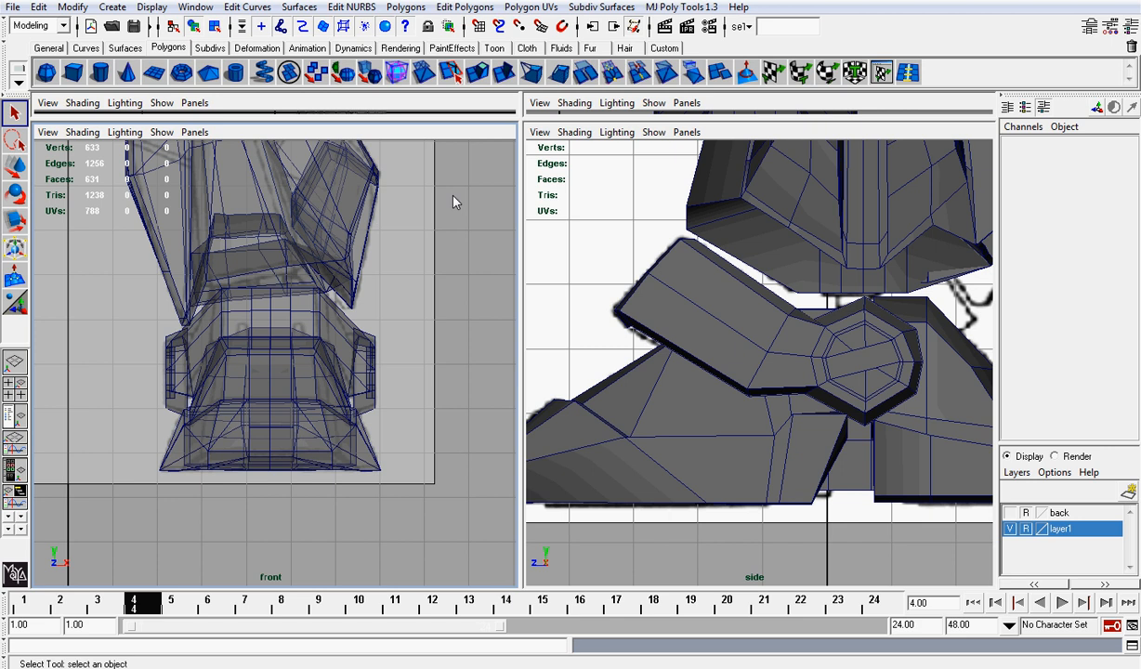
pyautogui.keyDown('alt'); pyautogui.moveTo(453, 195); pyautogui.dragTo(474, 372, button='middle'); pyautogui.keyUp('alt')
pyautogui.keyDown('alt'); pyautogui.moveTo(474, 374); pyautogui.dragTo(407, 257, button='right'); pyautogui.keyUp('alt')
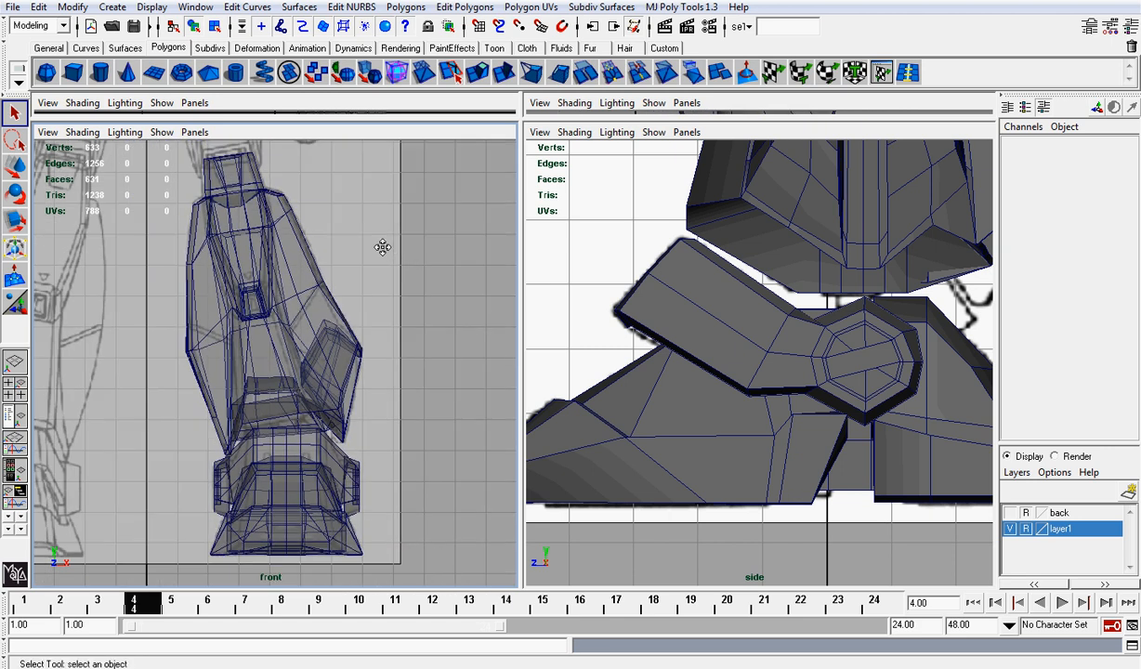
pyautogui.keyDown('alt'); pyautogui.moveTo(382, 247); pyautogui.dragTo(381, 285, button='middle'); pyautogui.keyUp('alt')
pyautogui.keyDown('alt'); pyautogui.moveTo(342, 205); pyautogui.dragTo(387, 348, button='middle'); pyautogui.keyUp('alt')
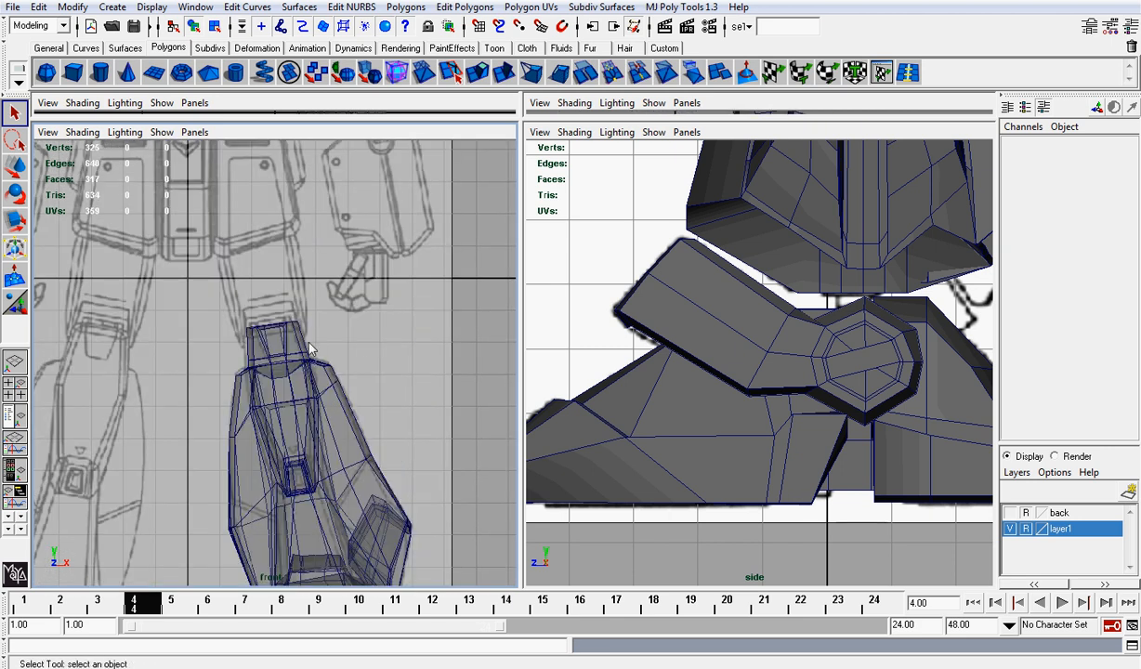
pyautogui.keyDown('alt'); pyautogui.moveTo(310, 341); pyautogui.dragTo(367, 327, button='middle'); pyautogui.keyUp('alt')
pyautogui.keyDown('alt'); pyautogui.moveTo(764, 238); pyautogui.dragTo(781, 353, button='middle'); pyautogui.keyUp('alt')
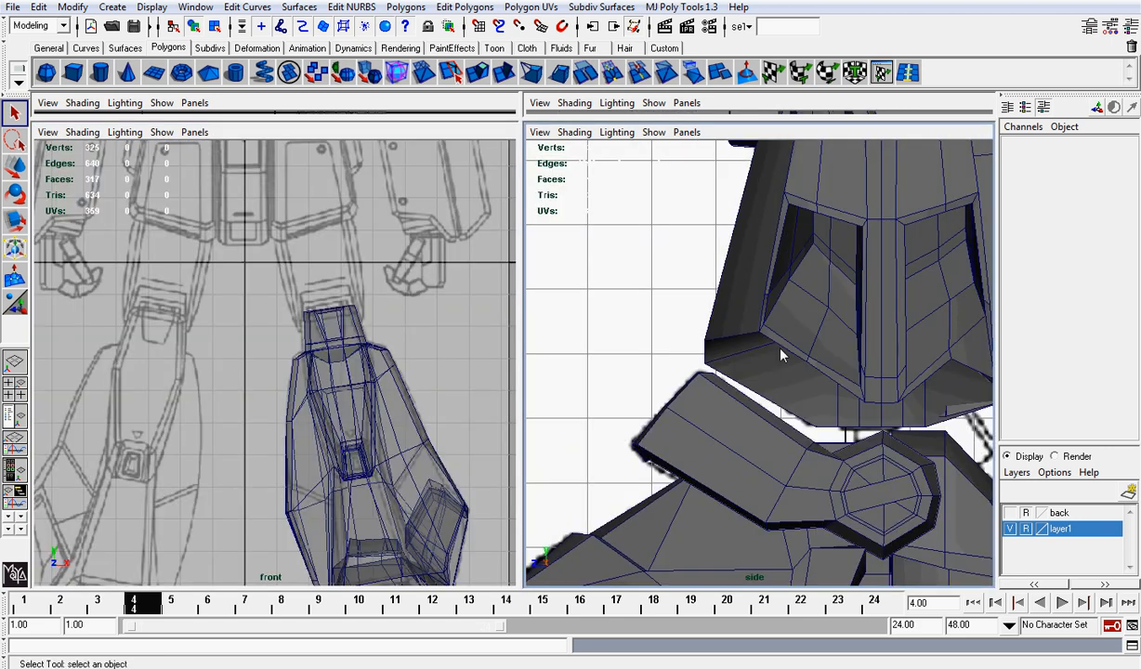
pyautogui.scroll(-5, 778, 349)
pyautogui.keyDown('alt'); pyautogui.moveTo(776, 226); pyautogui.dragTo(735, 420, button='middle'); pyautogui.keyUp('alt')
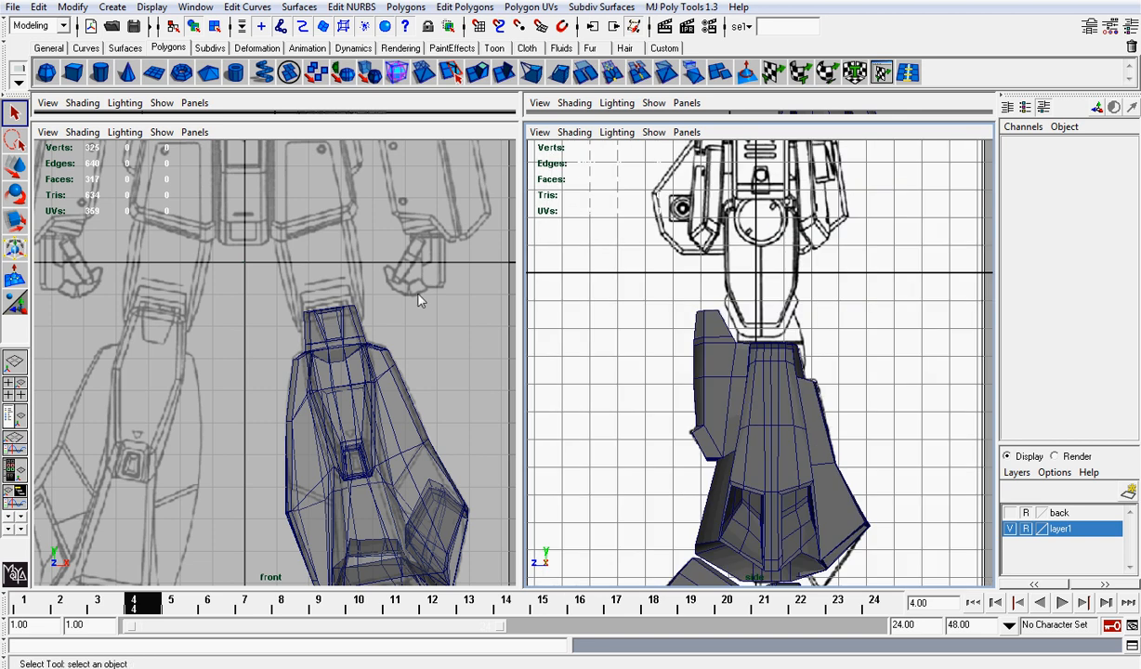
pyautogui.scroll(5, 416, 300)
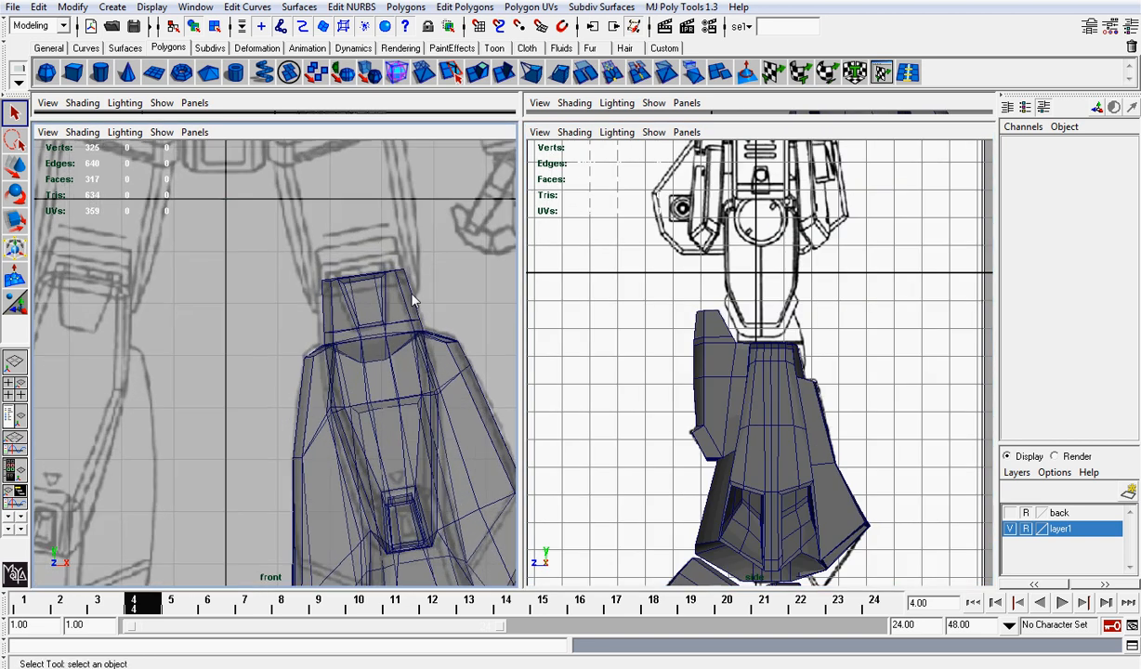
pyautogui.keyDown('alt'); pyautogui.moveTo(416, 300); pyautogui.dragTo(374, 323, button='middle'); pyautogui.keyUp('alt')
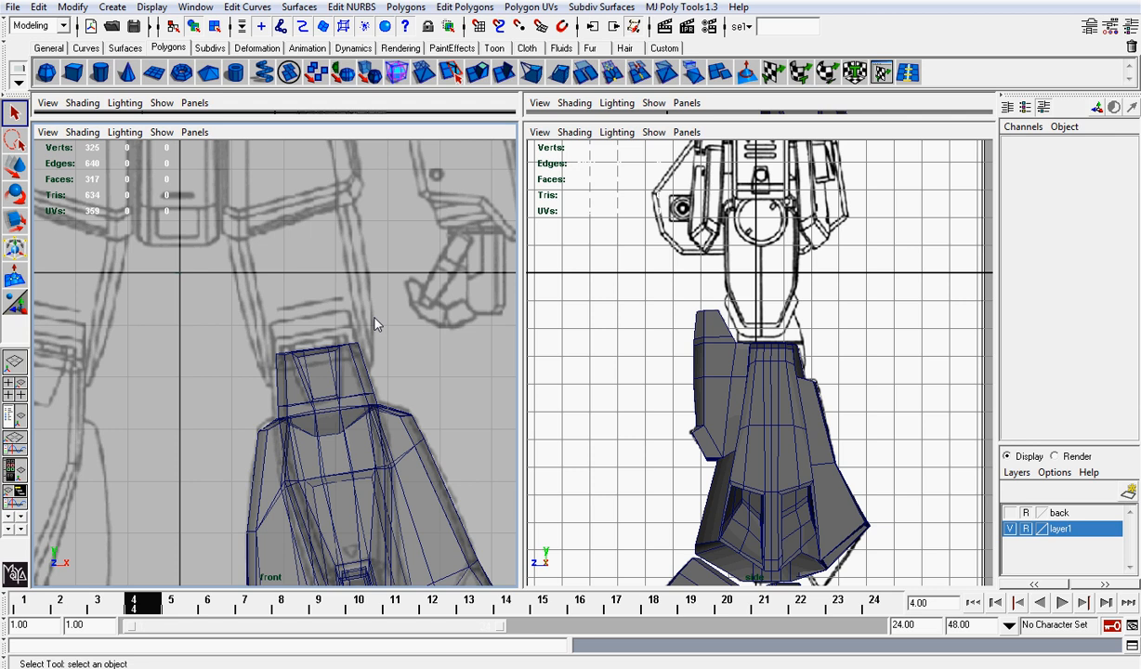
pyautogui.scroll(2, 375, 323)
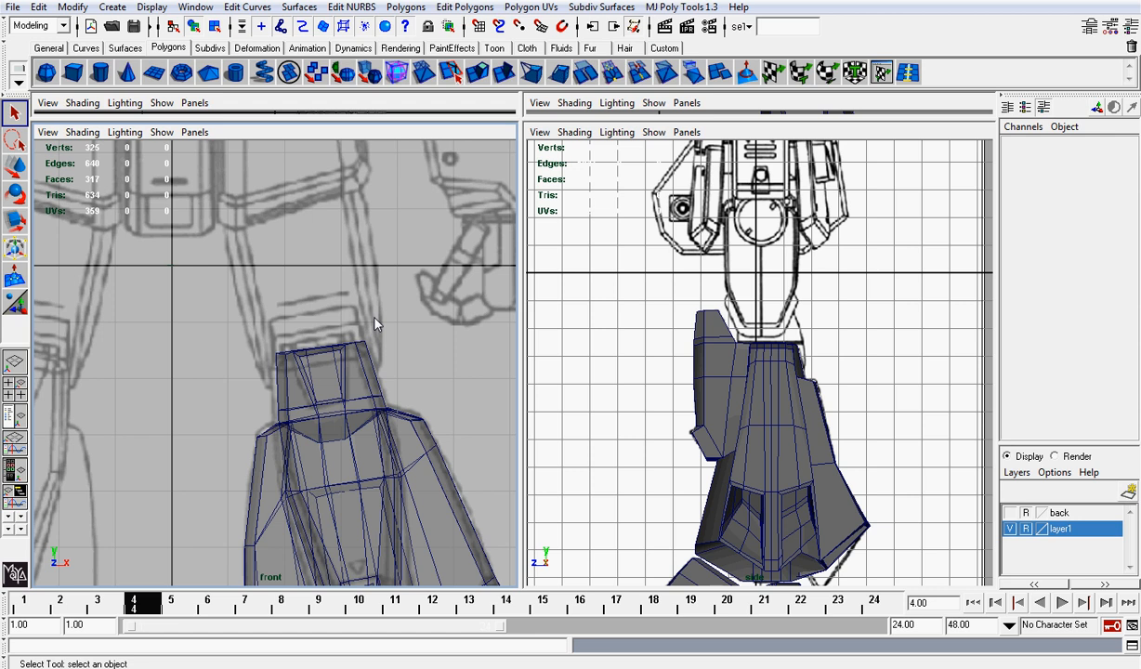
pyautogui.keyDown('alt'); pyautogui.moveTo(374, 319); pyautogui.dragTo(387, 301, button='middle'); pyautogui.keyUp('alt')
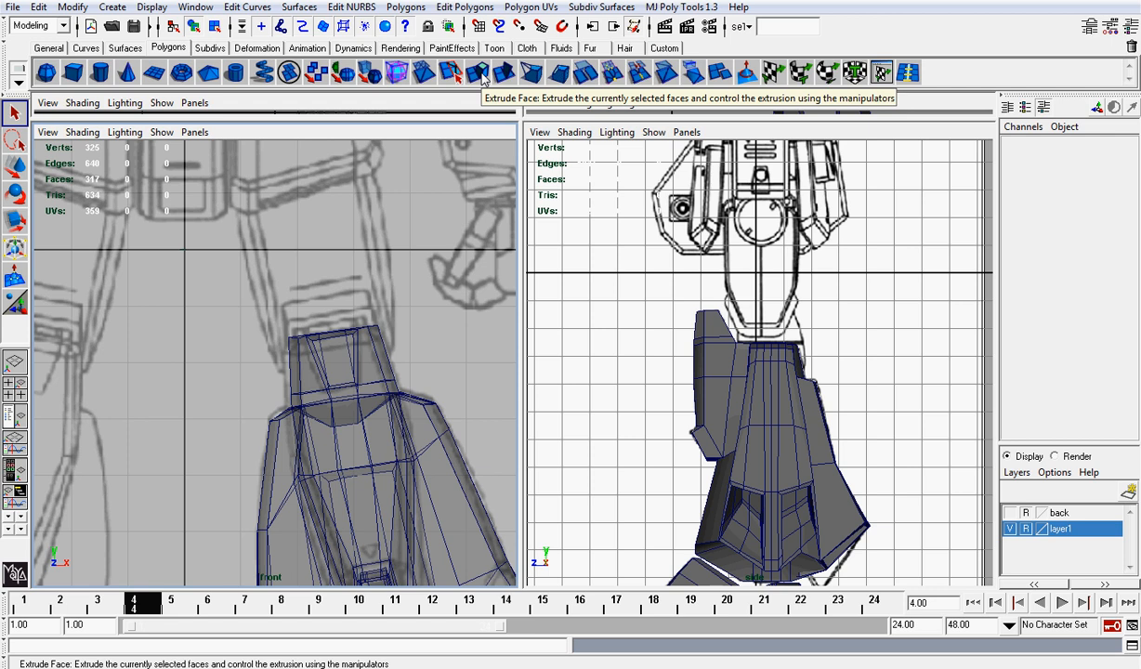
# Create a polygon cube and move it along X to about 2.467, over the thigh in the front reference.
pyautogui.click(73, 71)
pyautogui.scroll(-1, 335, 220)
pyautogui.press('w')
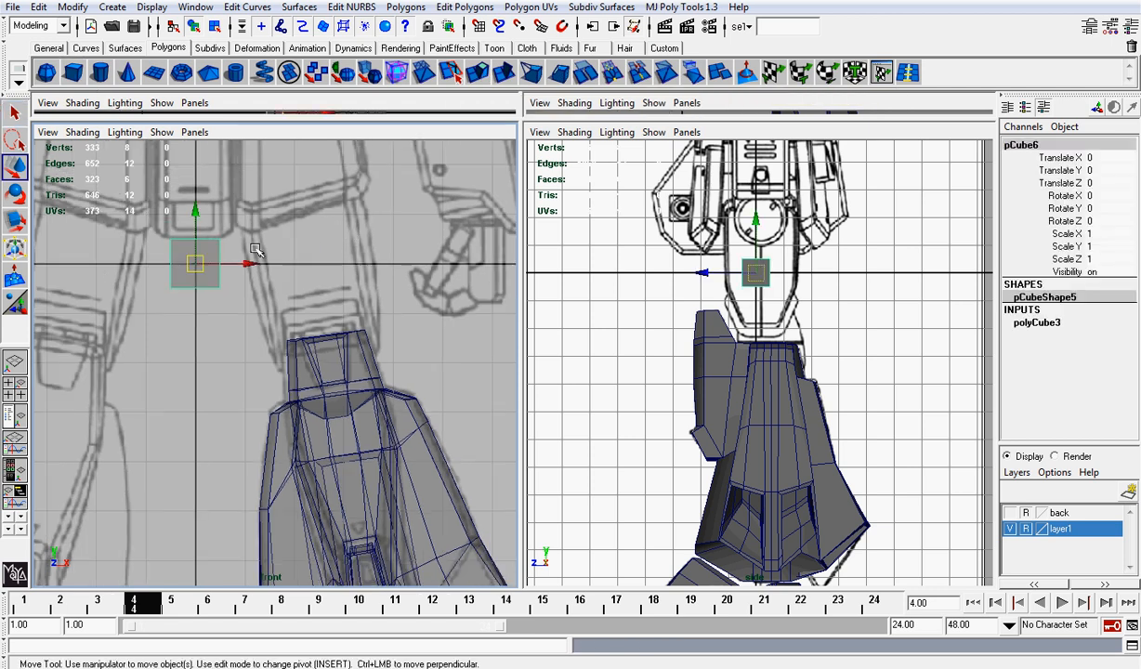
pyautogui.moveTo(253, 265); pyautogui.dragTo(373, 281)
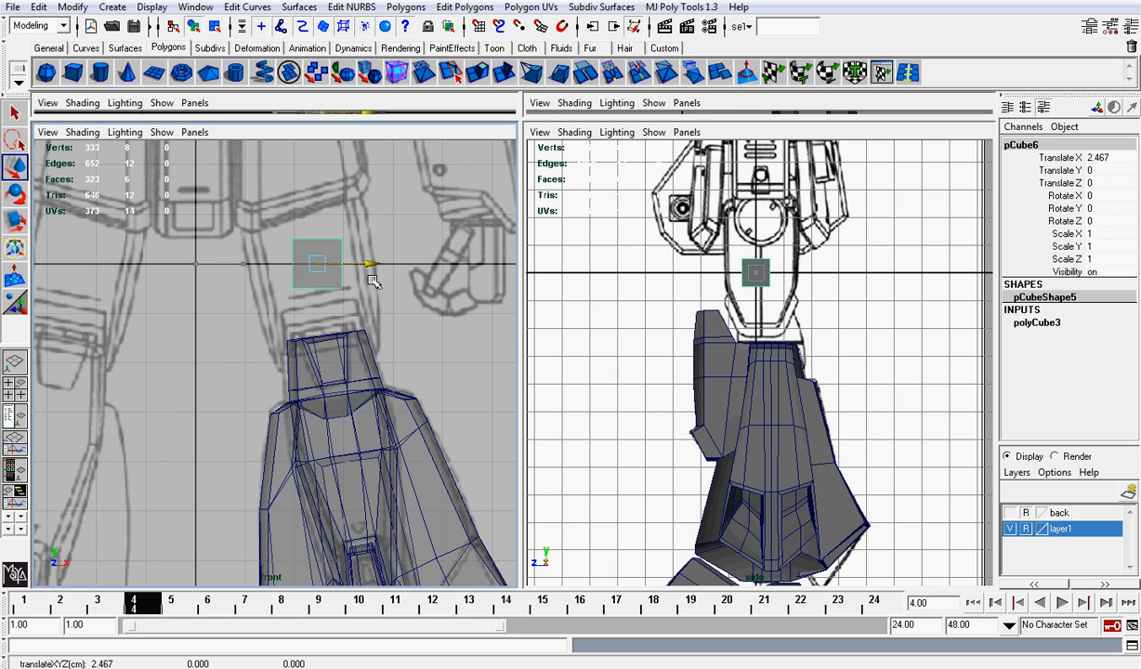
pyautogui.moveTo(374, 282); pyautogui.dragTo(373, 282)
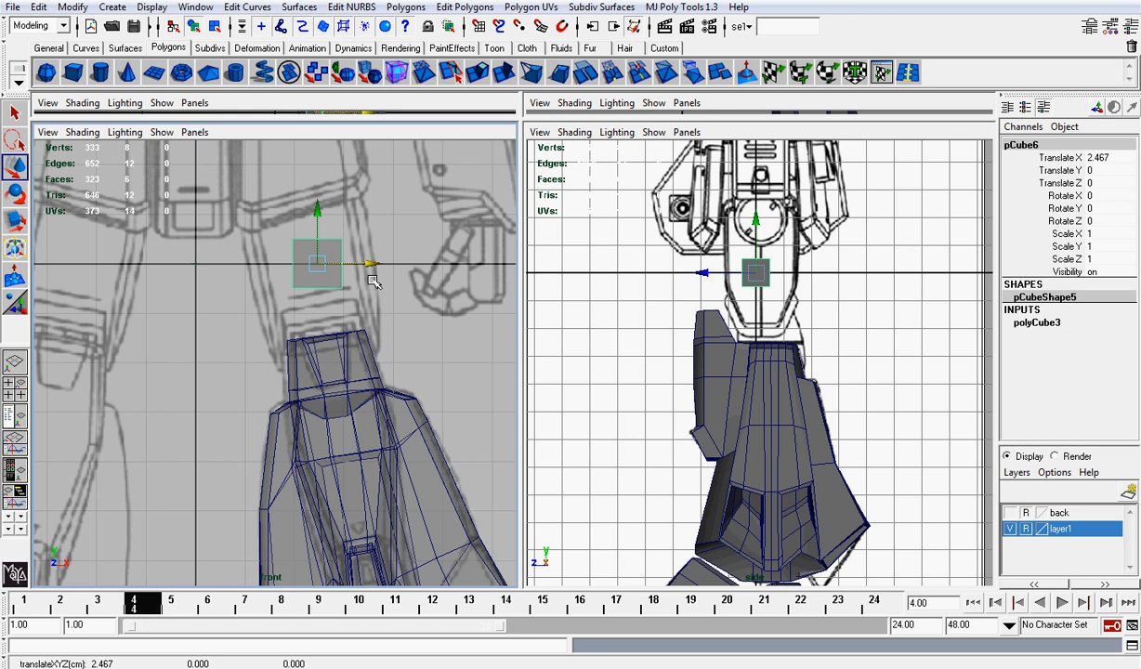
pyautogui.click(1034, 322)
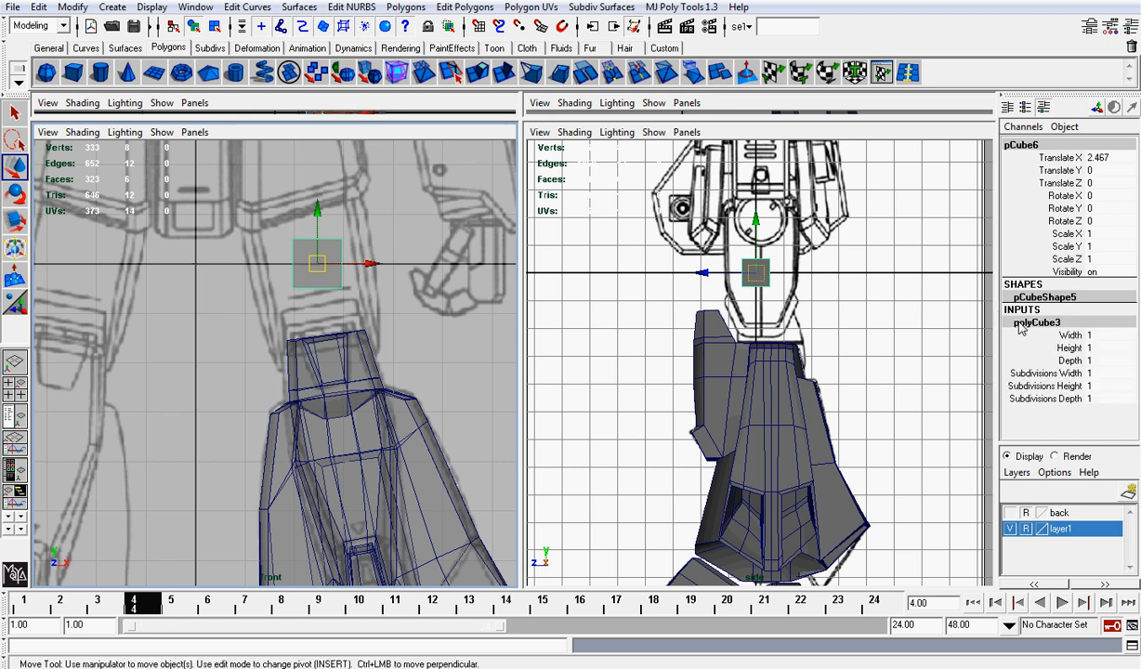
pyautogui.click(322, 258)
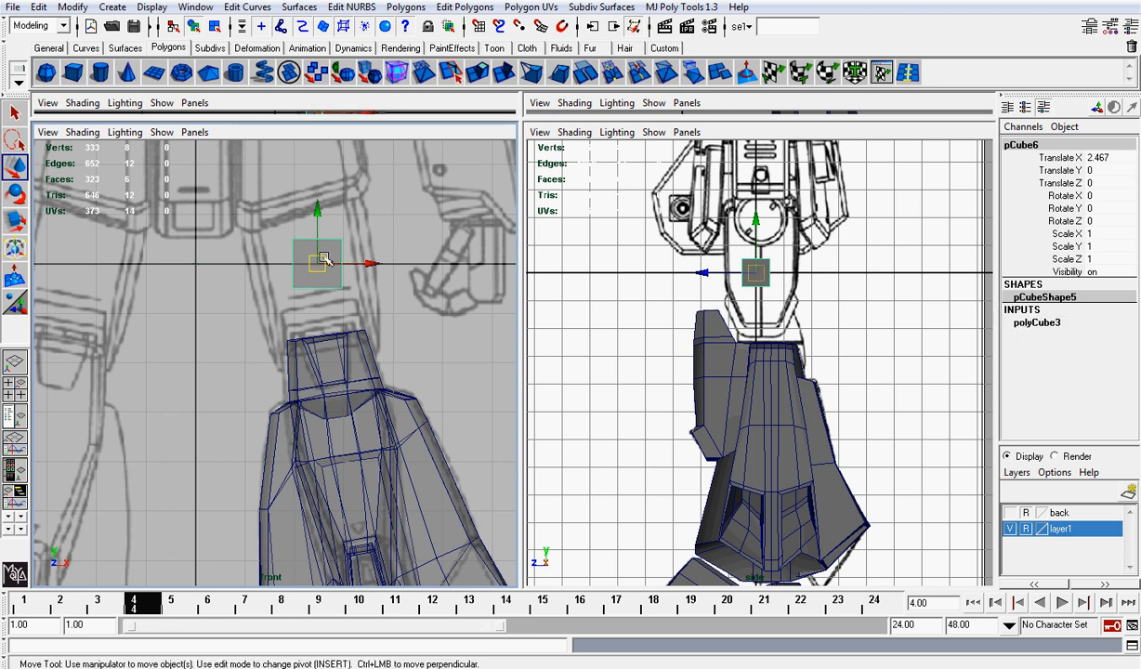
# Scale the cube to about 2.244 × 3.93 × 2.244 and shift it to Y 0.086, Z -0.2 to cover the thigh.
pyautogui.press('r')
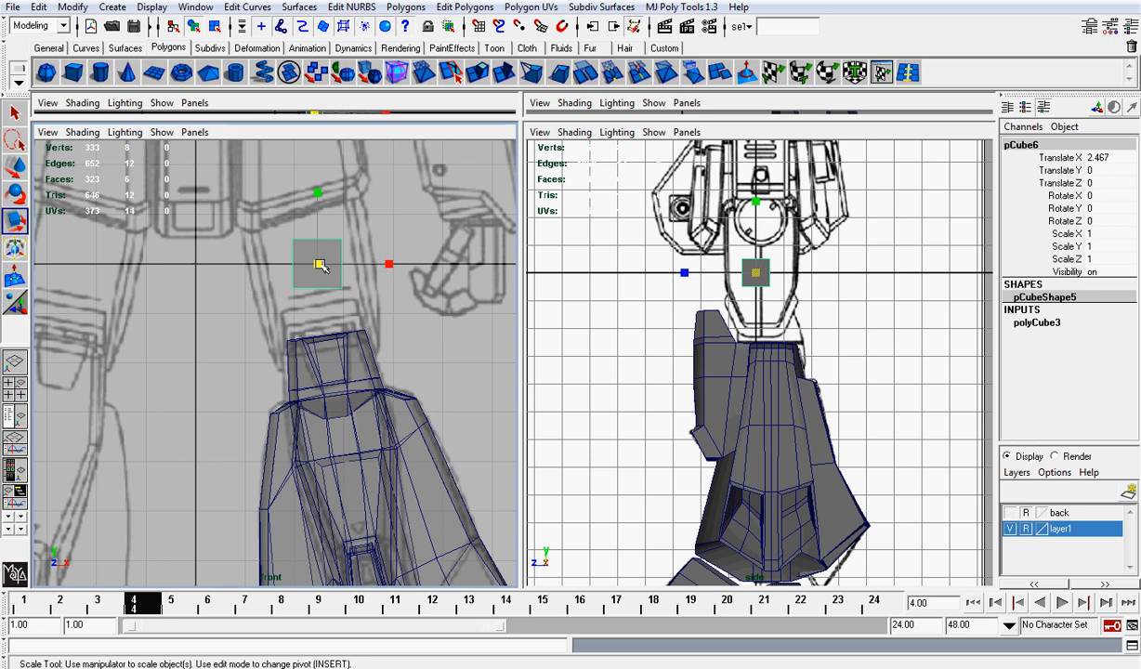
pyautogui.click(316, 190)
pyautogui.moveTo(317, 190); pyautogui.dragTo(321, 132)
pyautogui.press('w')
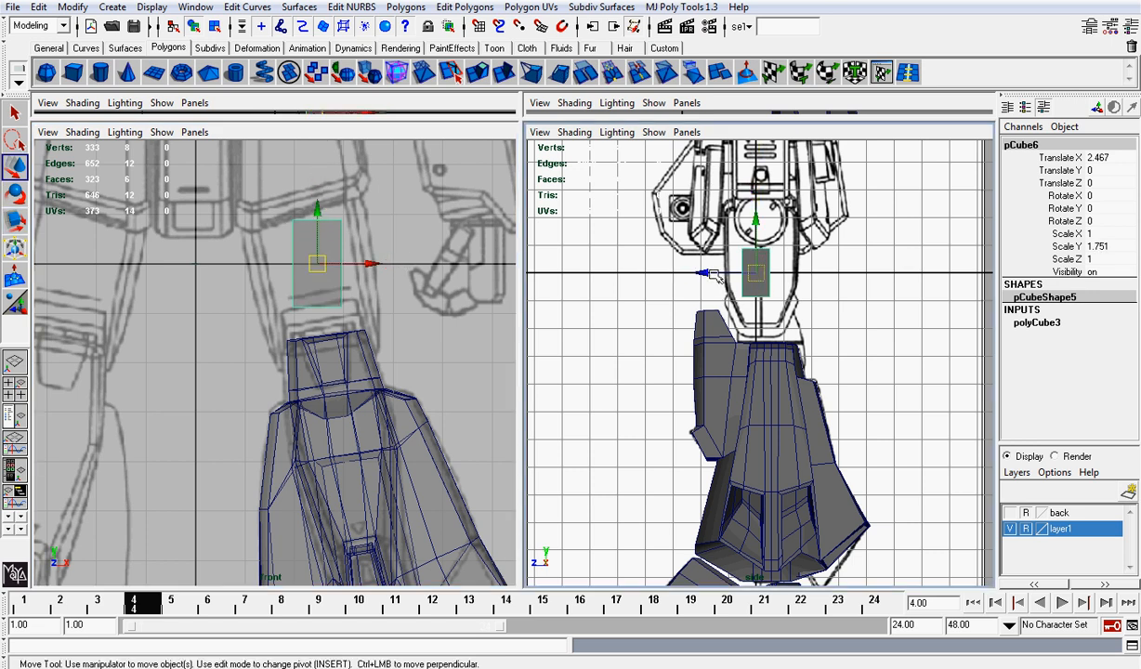
pyautogui.moveTo(685, 266); pyautogui.dragTo(806, 264)
pyautogui.press('r')
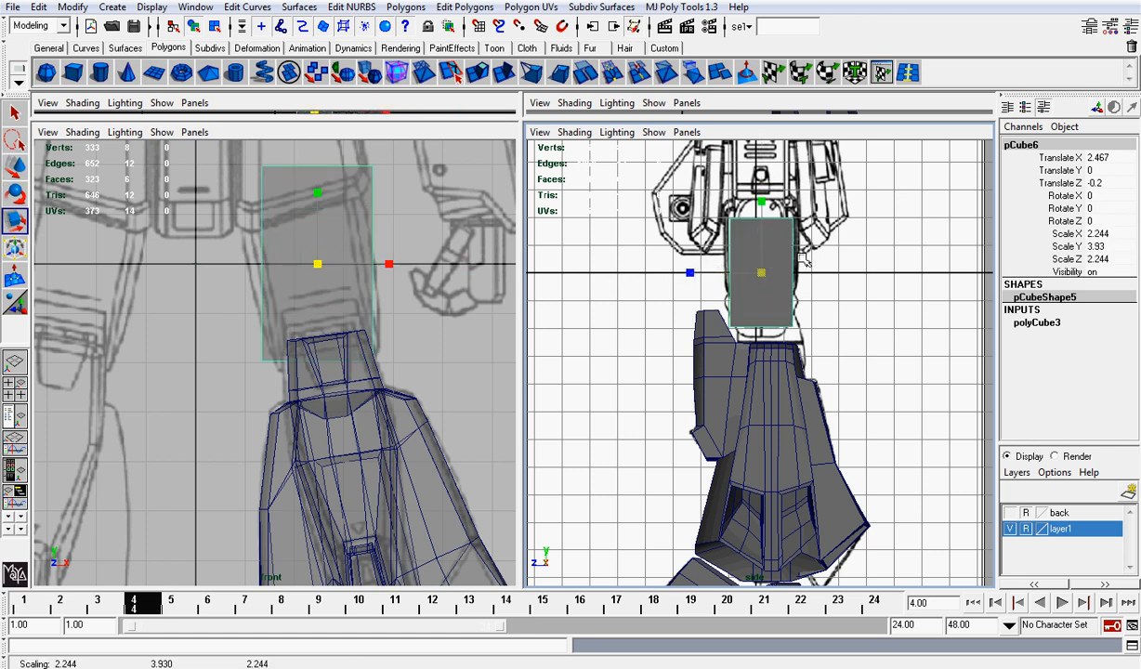
pyautogui.press('w')
pyautogui.moveTo(762, 232); pyautogui.dragTo(763, 231)
# Set the thigh cube's width and height subdivisions to 3 each.
pyautogui.click(1022, 323)
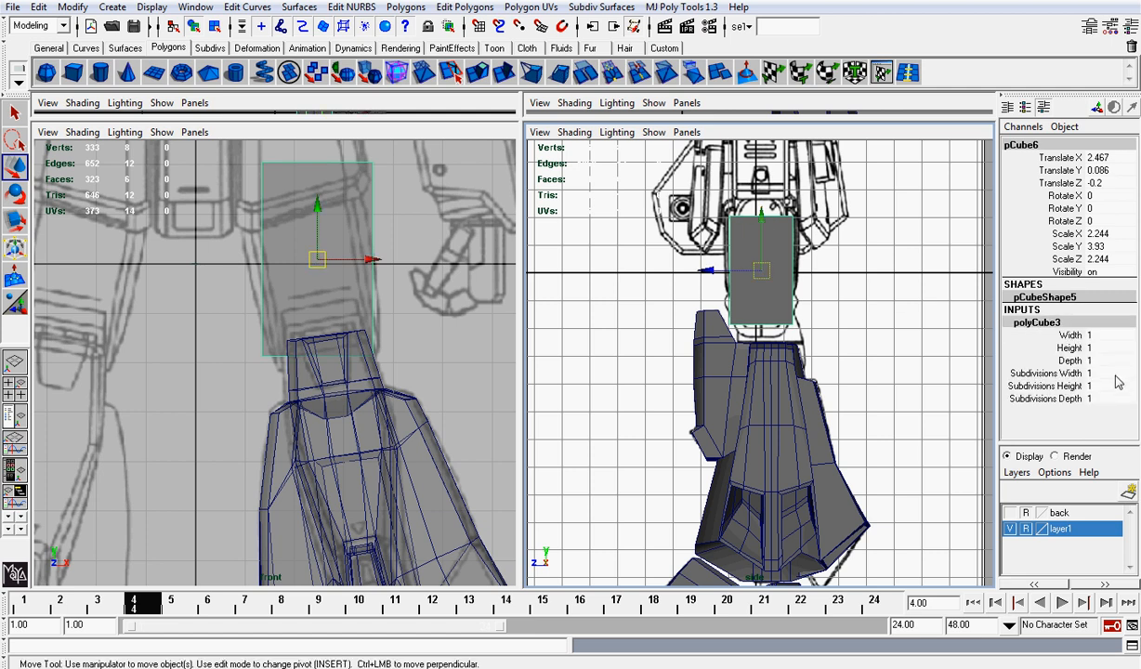
pyautogui.click(1090, 372)
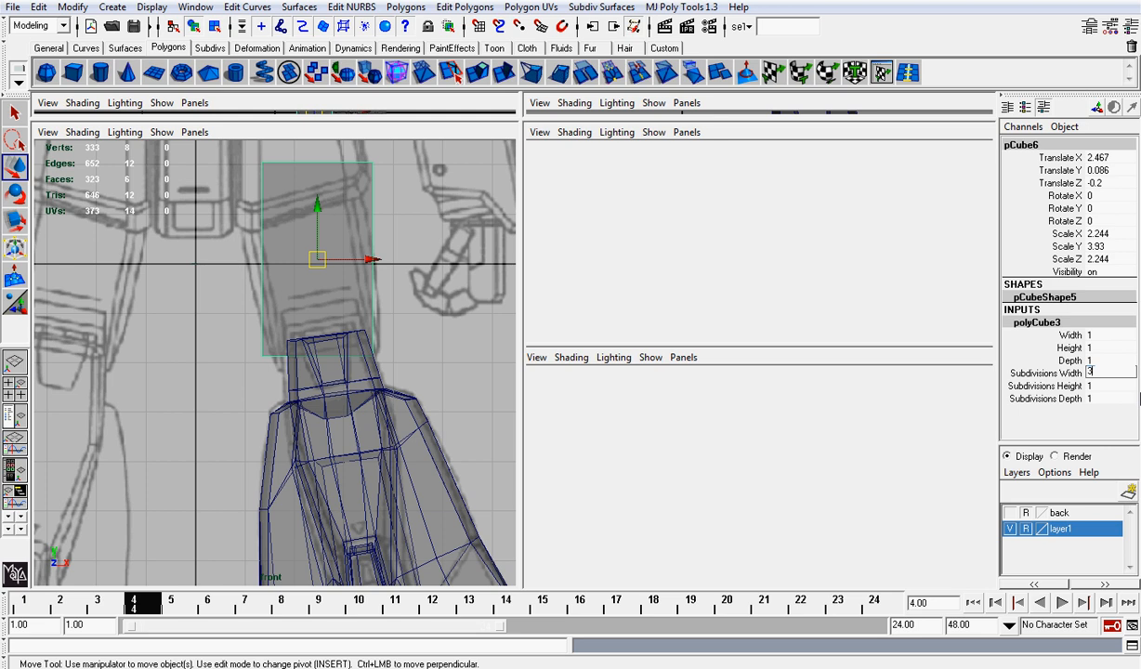
pyautogui.press('Return')
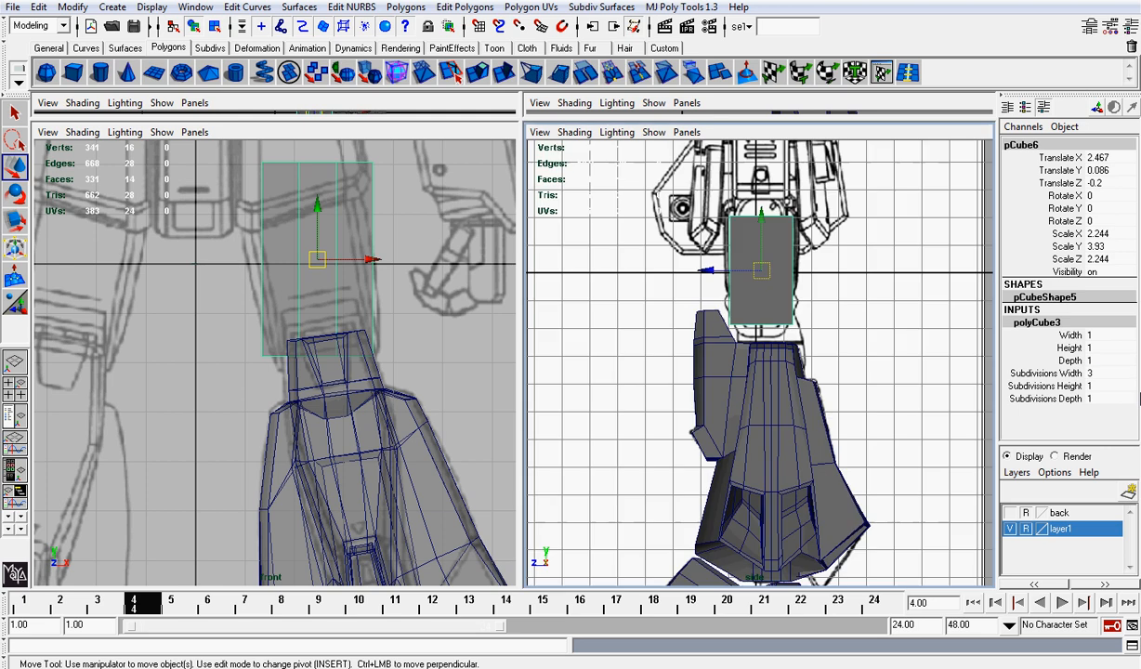
pyautogui.click(1091, 385)
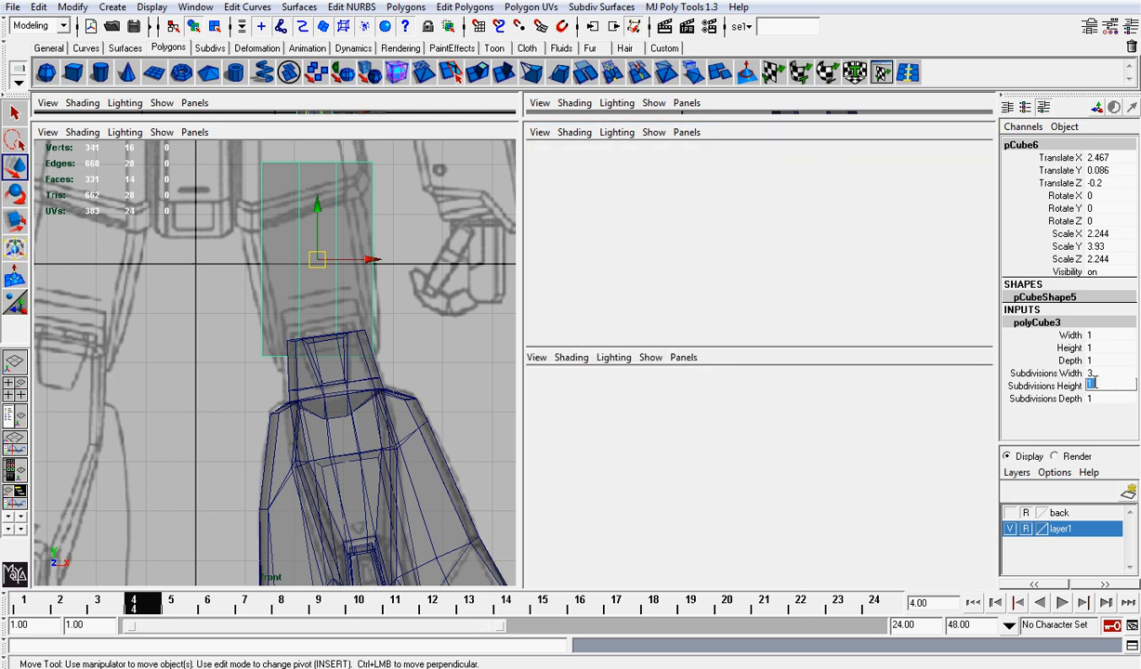
pyautogui.write('3')
pyautogui.press('Return')
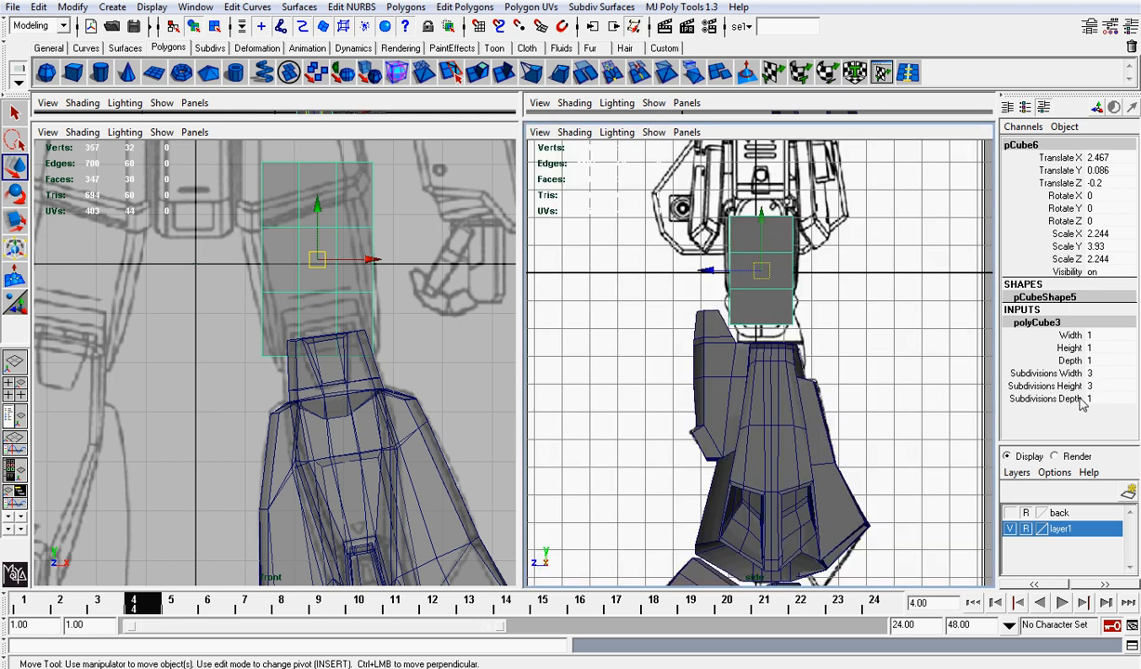
pyautogui.click(1089, 398)
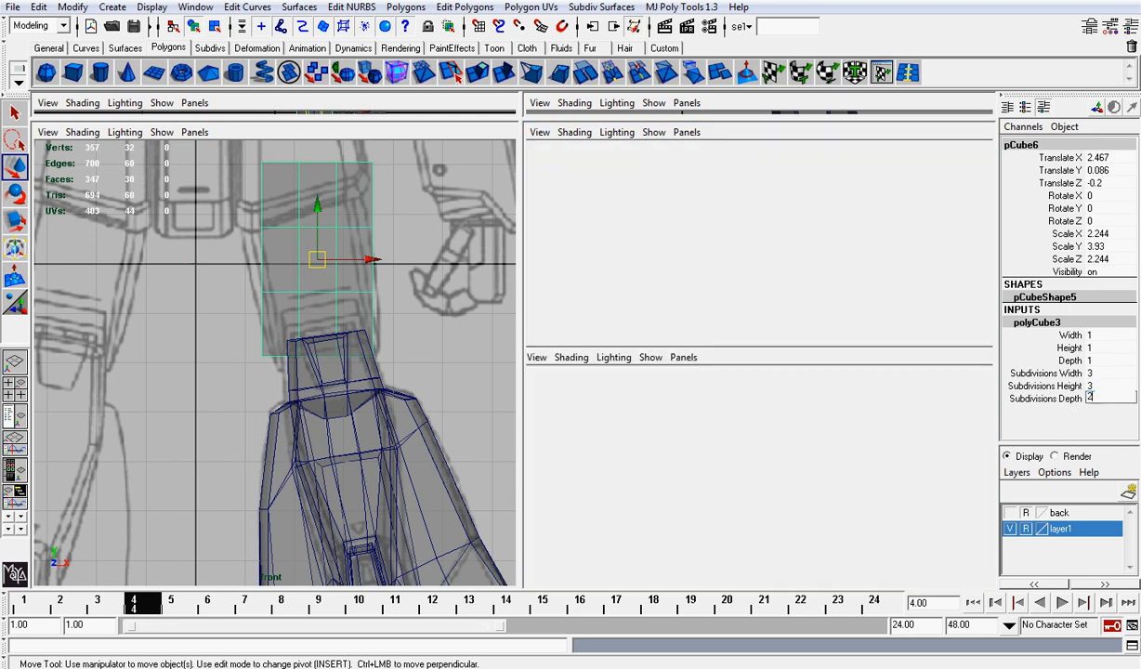
pyautogui.write('2')
pyautogui.press('Return')
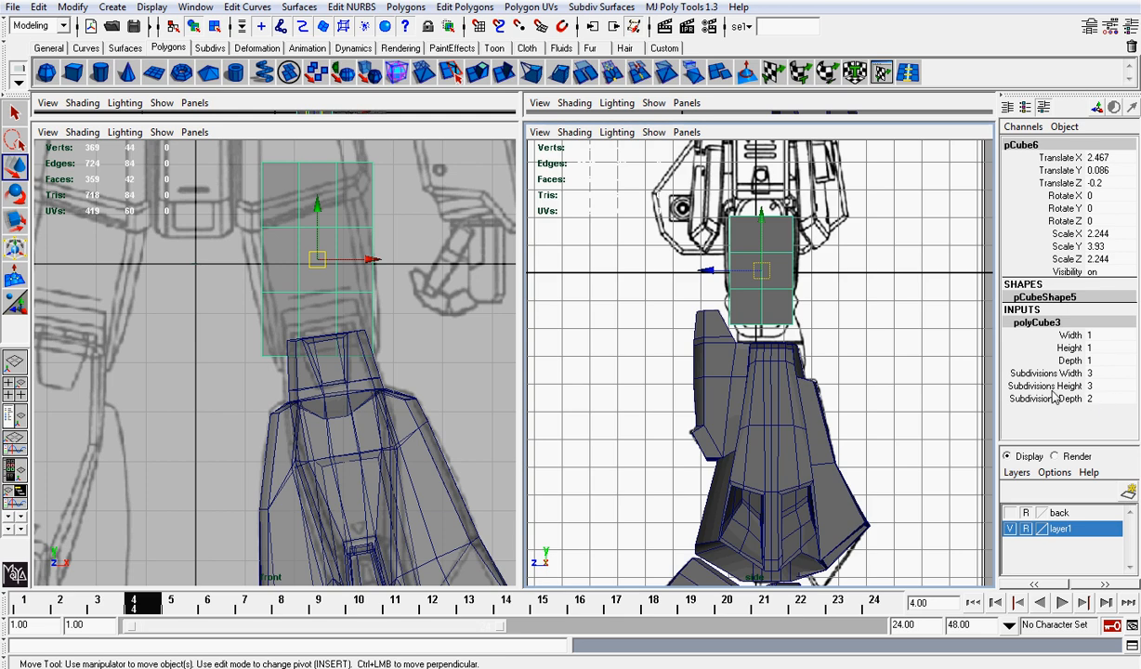
pyautogui.hotkey('ctrl', 'z')
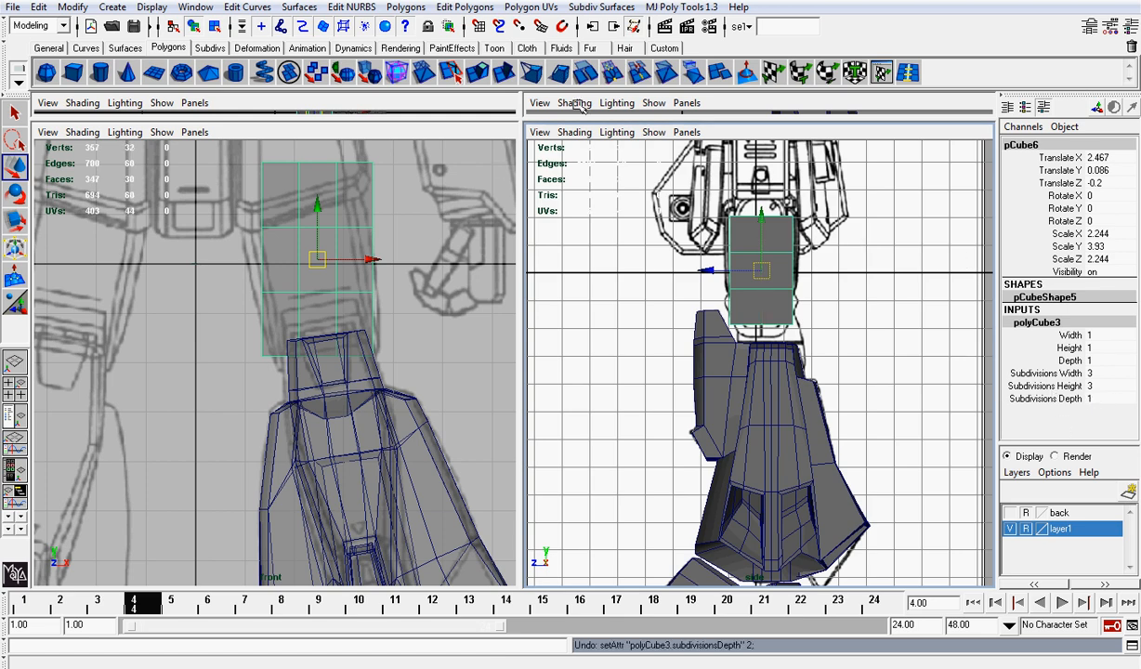
# Switch the side viewport to the persp camera and show the thigh cube up close from a three-quarter angle.
pyautogui.click(686, 132)
pyautogui.moveTo(721, 165)
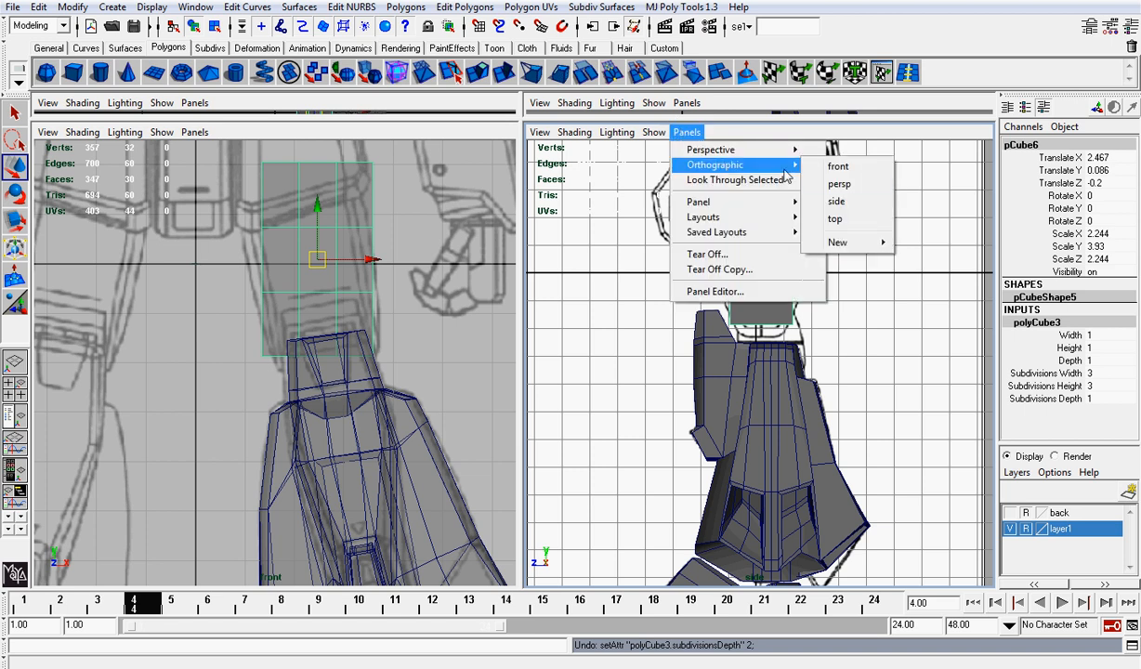
pyautogui.click(855, 185)
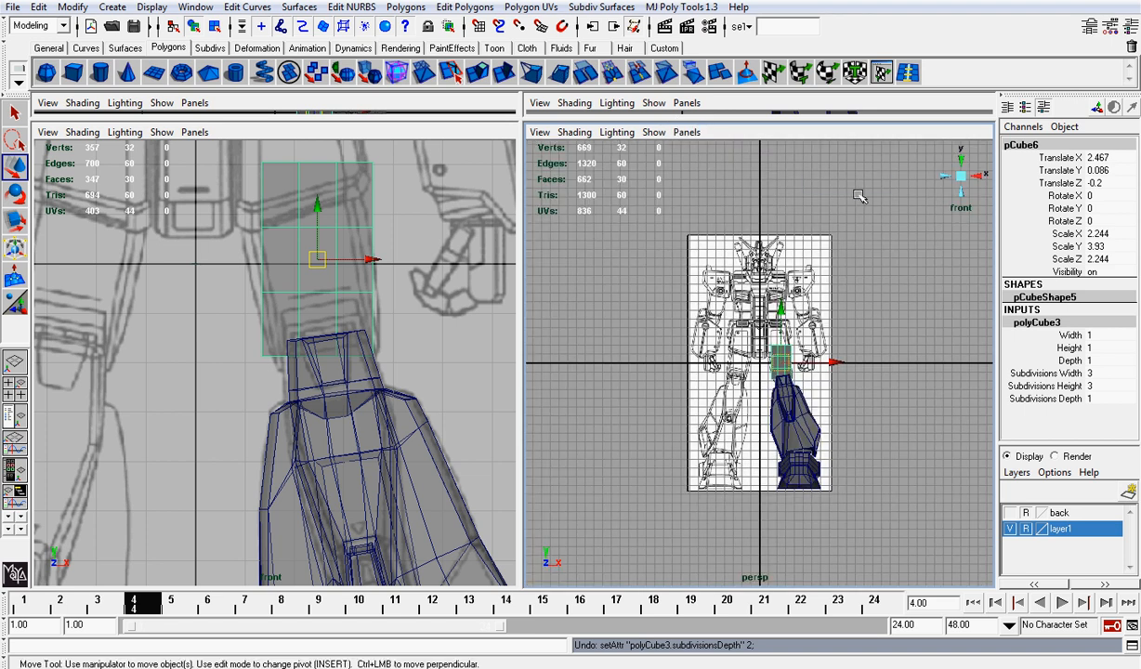
pyautogui.click(963, 177)
pyautogui.click(963, 176)
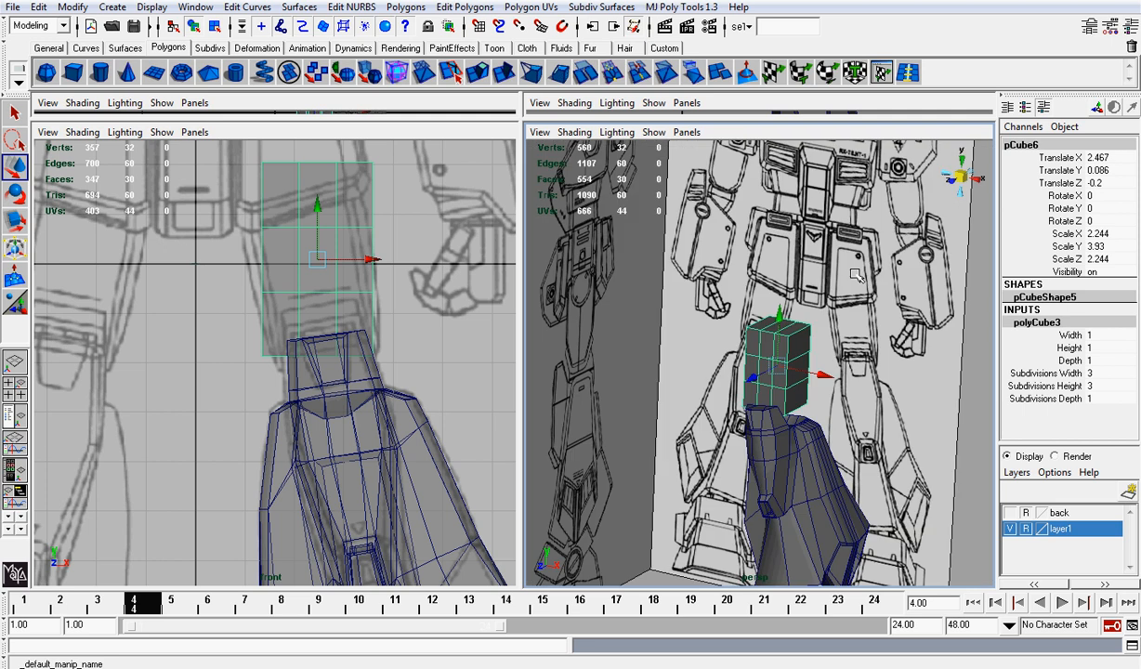
pyautogui.keyDown('alt'); pyautogui.moveTo(798, 297); pyautogui.dragTo(855, 272, button='right'); pyautogui.keyUp('alt')
pyautogui.keyDown('alt'); pyautogui.moveTo(856, 272); pyautogui.dragTo(906, 302); pyautogui.keyUp('alt')
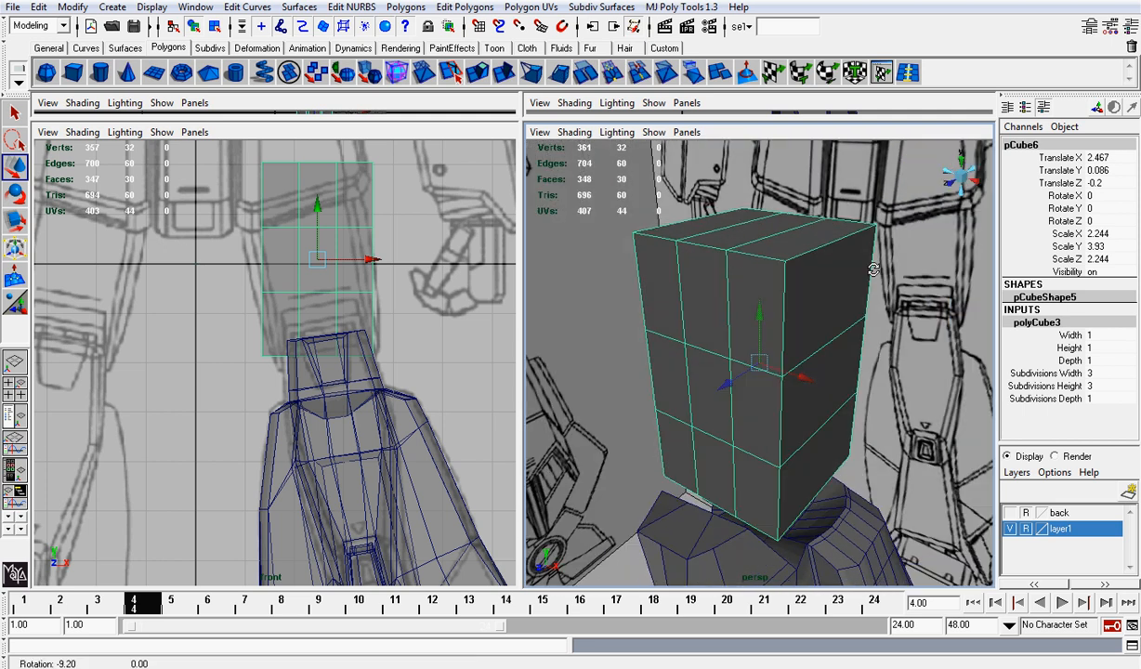
# Set the thigh cube's depth subdivisions to 3.
pyautogui.click(1082, 401)
pyautogui.moveTo(667, 173); pyautogui.dragTo(693, 180, button='middle')
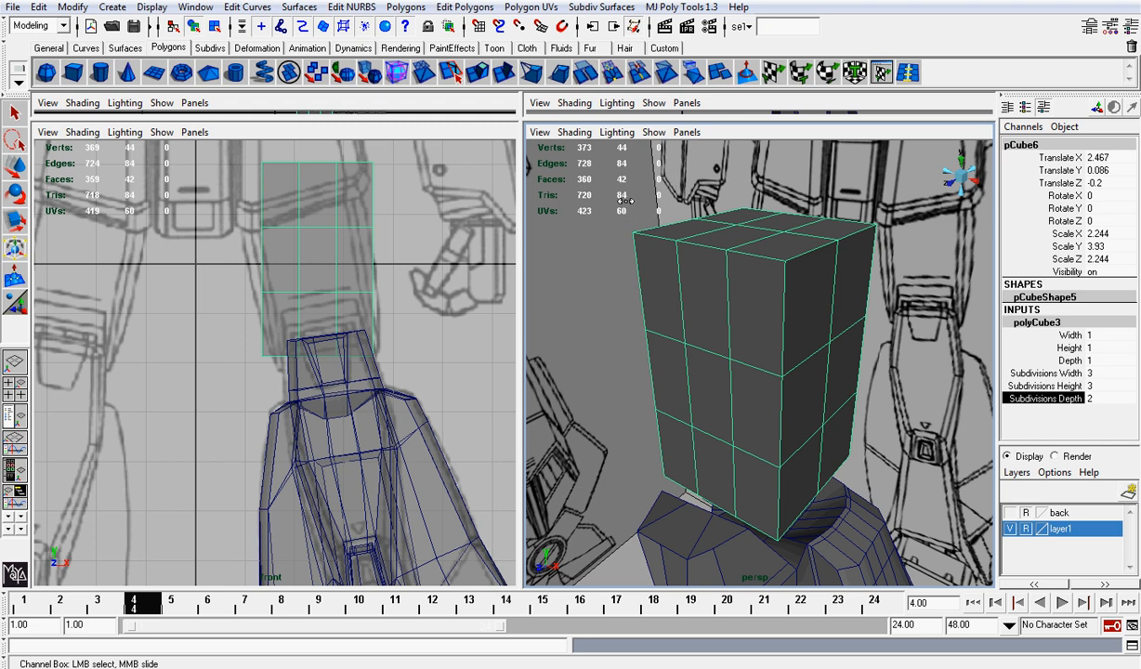
pyautogui.moveTo(629, 201); pyautogui.dragTo(639, 203, button='middle')
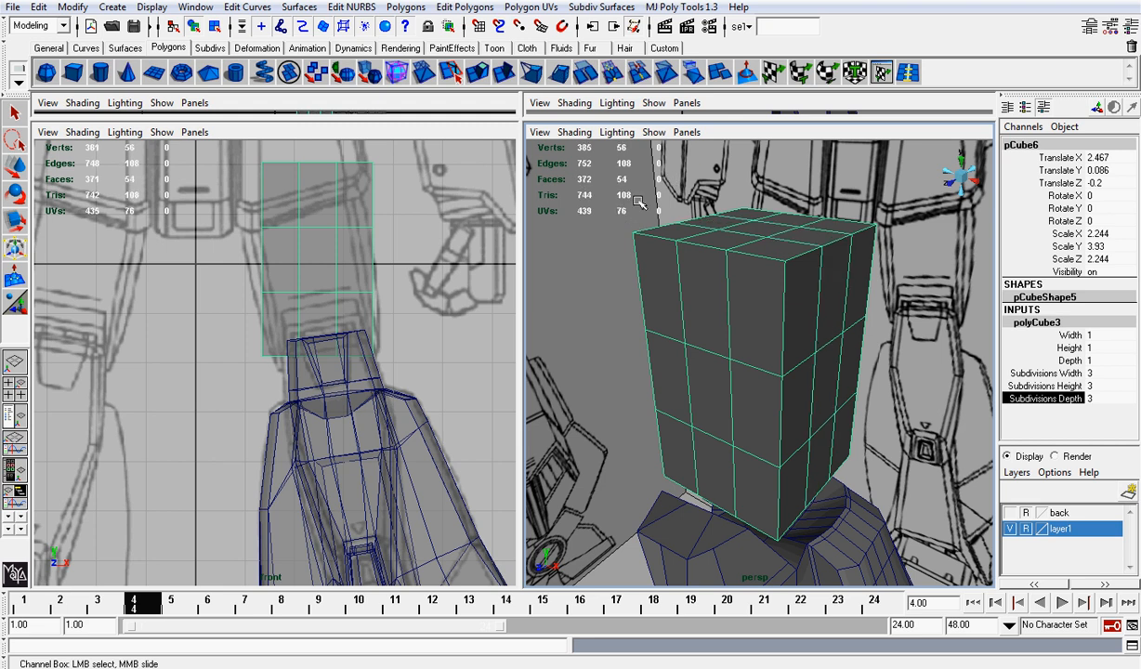
# Align the perspective viewport to the right-side view and frame the thigh cube in the front view.
pyautogui.scroll(-6, 639, 201)
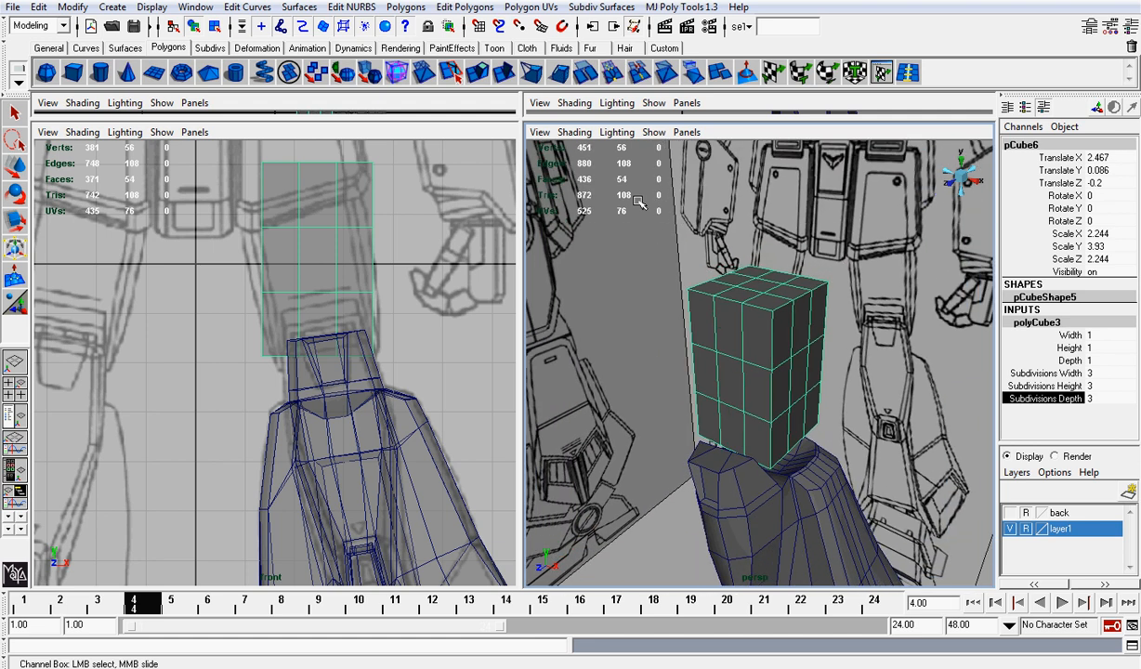
pyautogui.moveTo(744, 276)
pyautogui.keyDown('alt'); pyautogui.mouseDown()
pyautogui.moveTo(689, 262)
pyautogui.moveTo(760, 263)
pyautogui.mouseUp(); pyautogui.keyUp('alt')
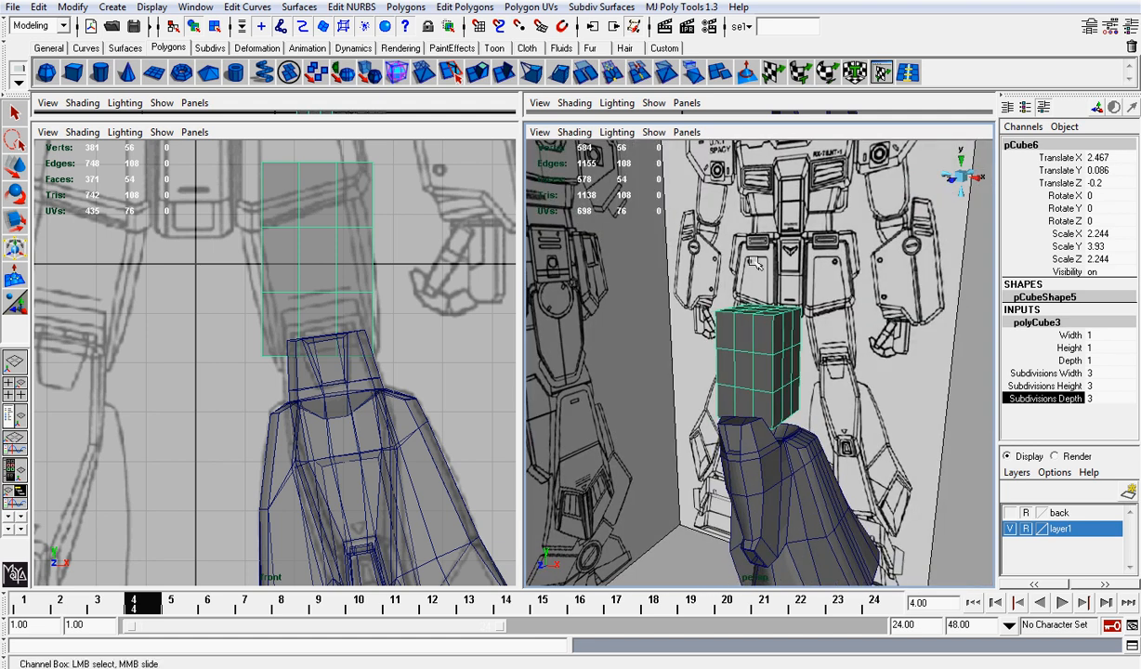
pyautogui.click(978, 179)
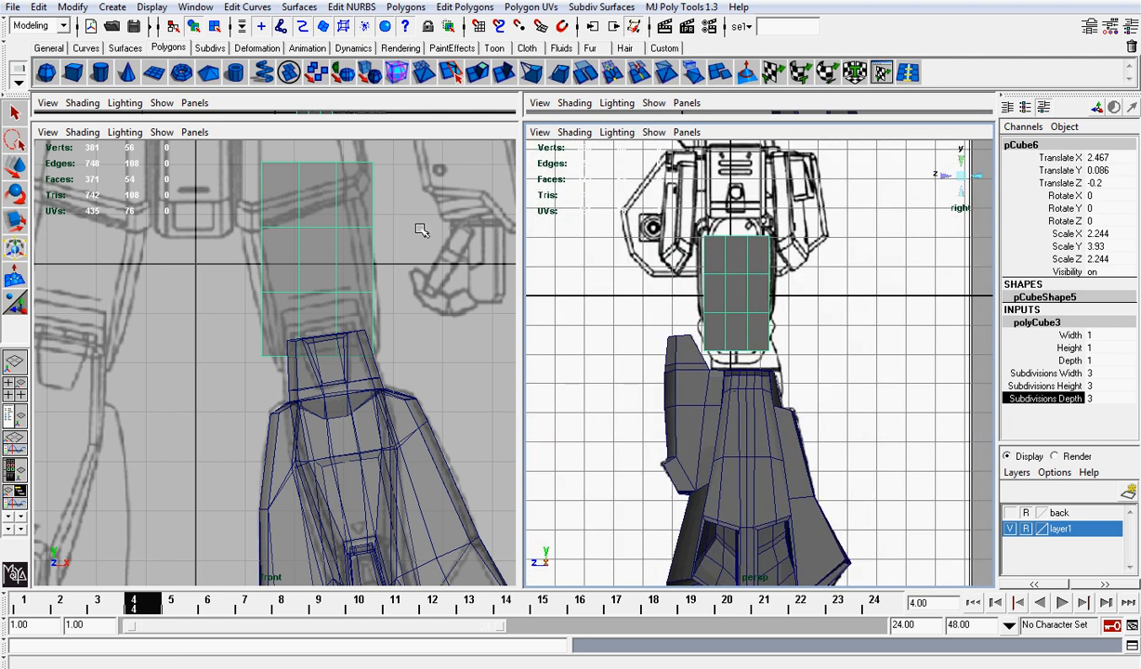
pyautogui.scroll(1, 408, 223)
pyautogui.keyDown('alt'); pyautogui.moveTo(374, 190); pyautogui.dragTo(374, 225, button='middle'); pyautogui.keyUp('alt')
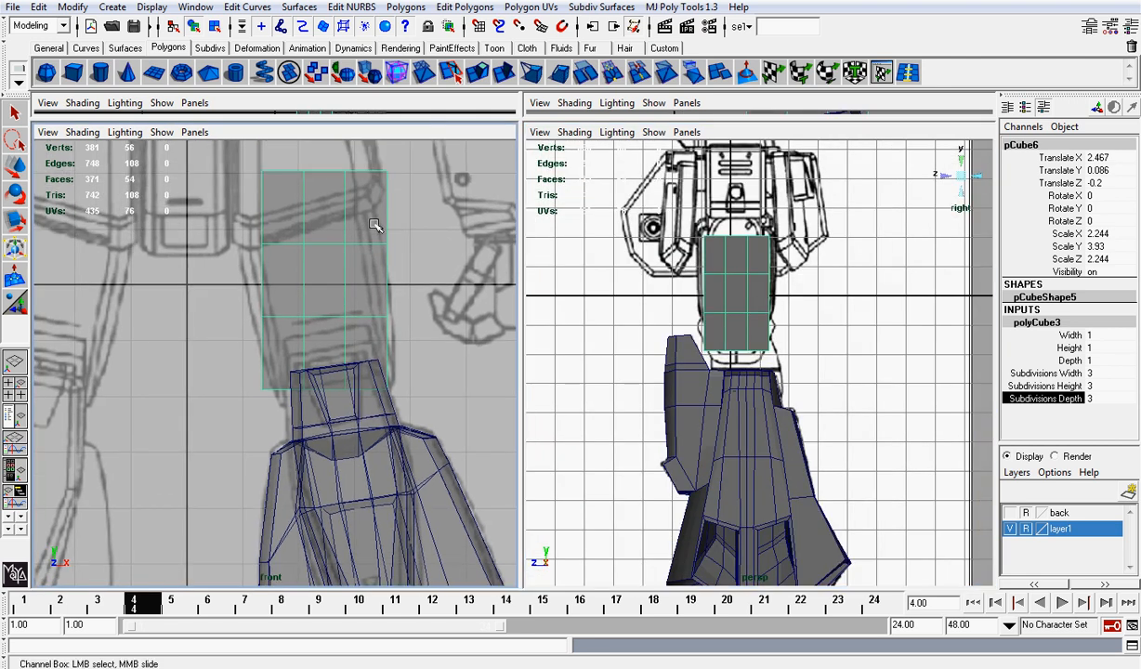
# Rotate the thigh cube about 9.9 degrees around Z and shift it over the tilted thigh in the front reference.
pyautogui.press('w')
pyautogui.press('r')
pyautogui.press('e')
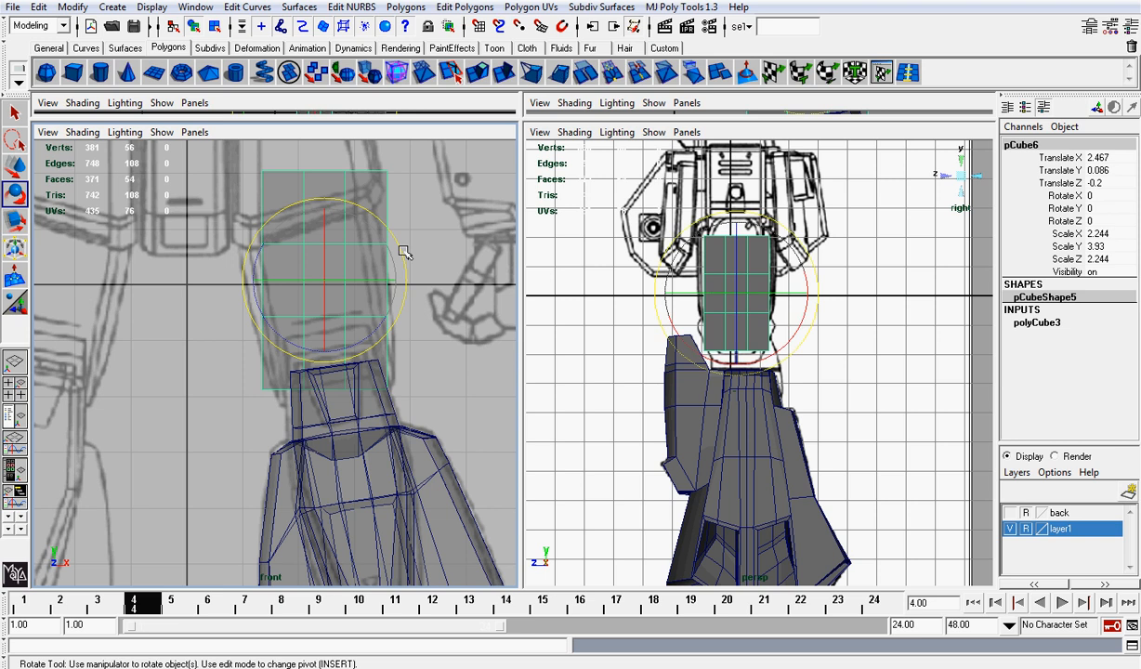
pyautogui.moveTo(405, 251); pyautogui.dragTo(371, 273)
pyautogui.press('w')
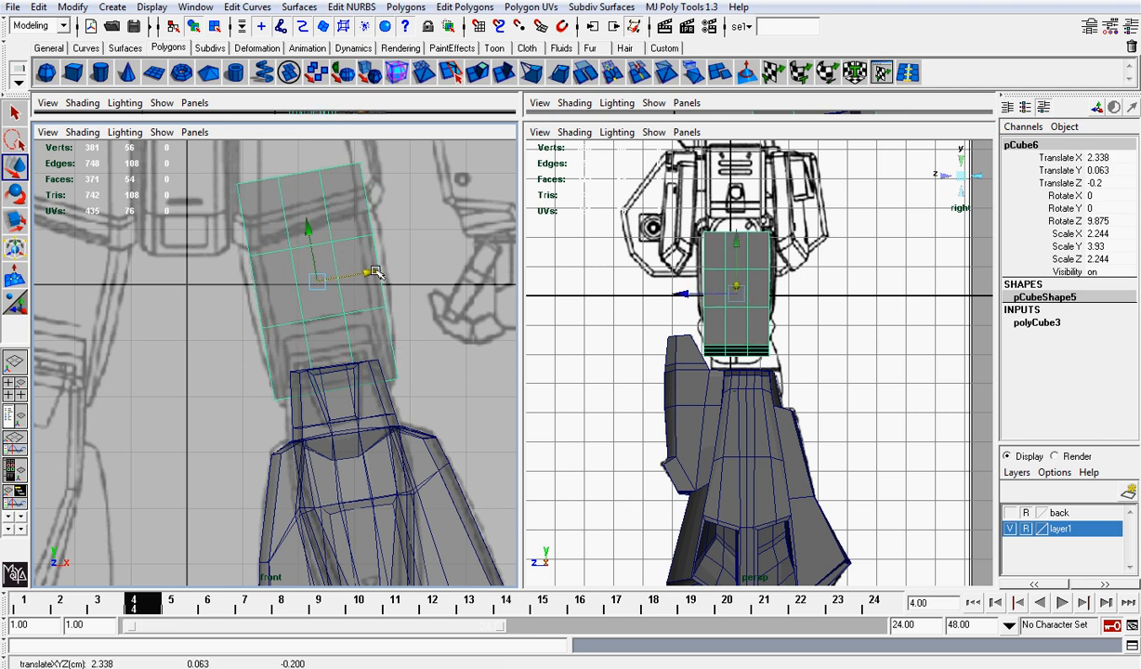
# Pull the central top edge on the thigh cube's outer side slightly outward along X in the front view.
pyautogui.click(778, 296)
pyautogui.scroll(2, 765, 246)
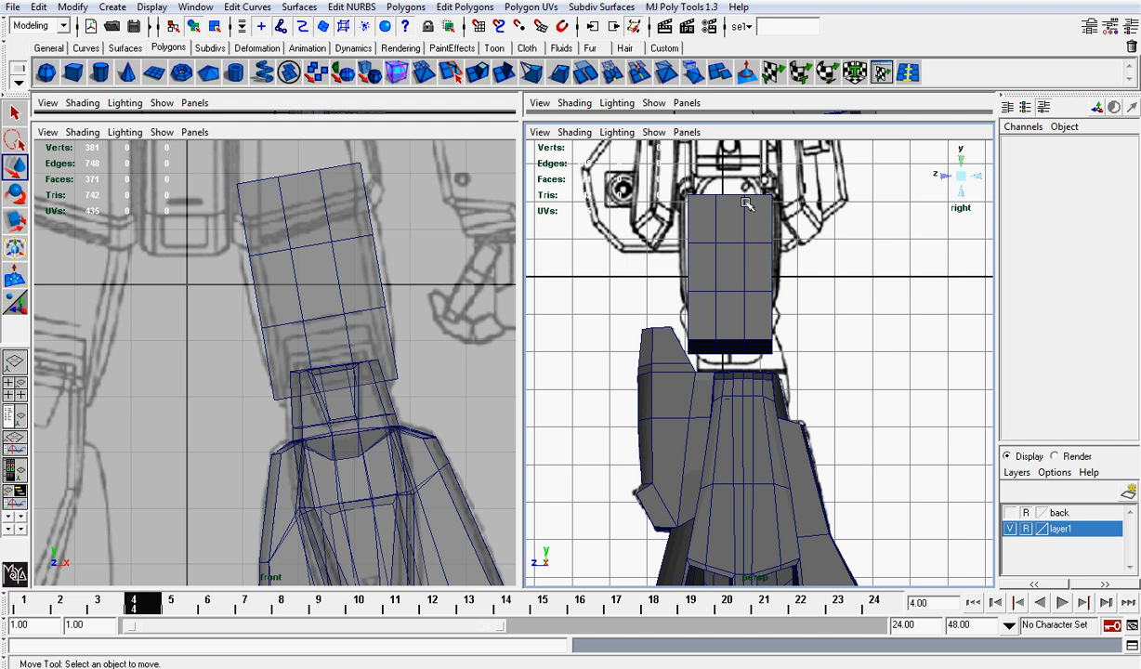
pyautogui.moveTo(734, 193); pyautogui.dragTo(731, 230, button='right')
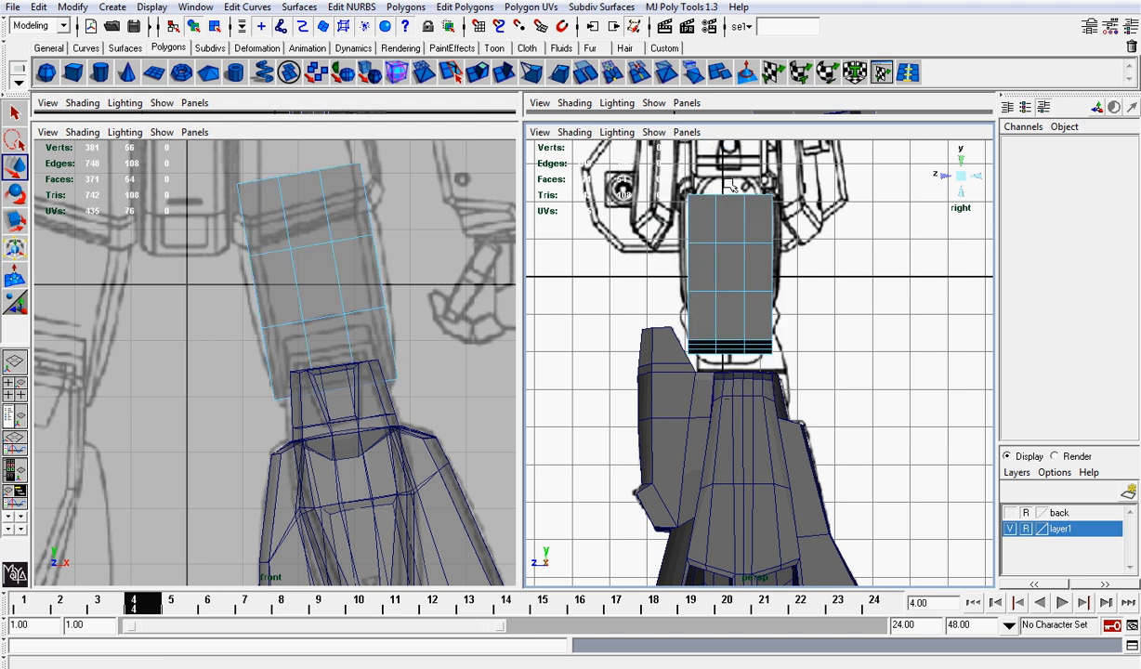
pyautogui.click(711, 325)
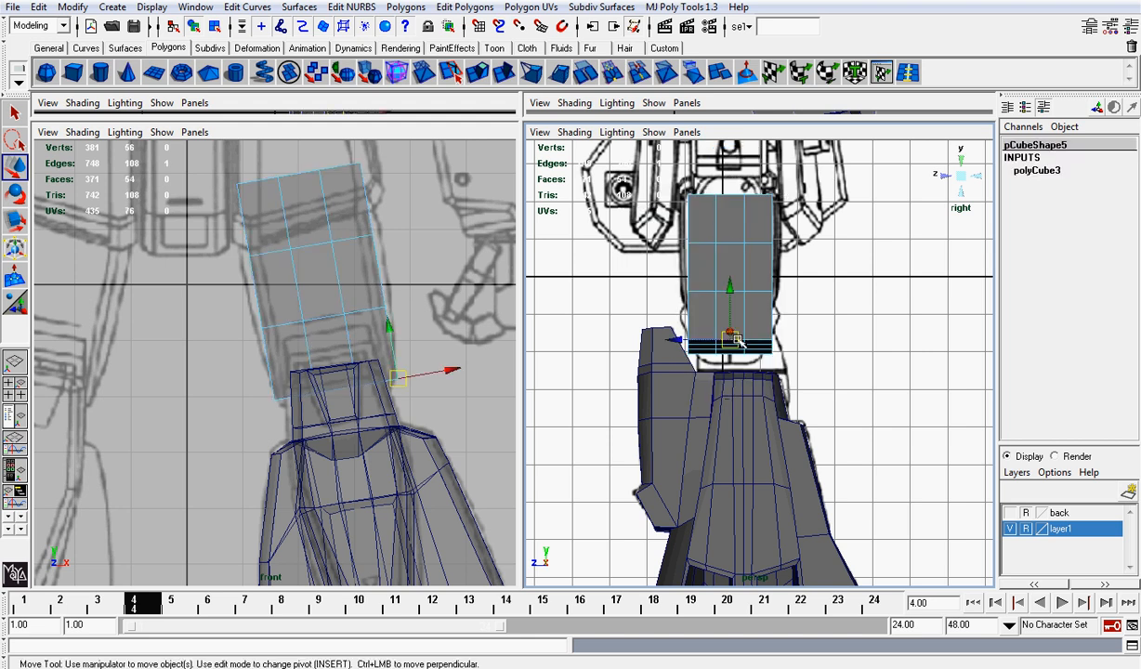
pyautogui.click(732, 197)
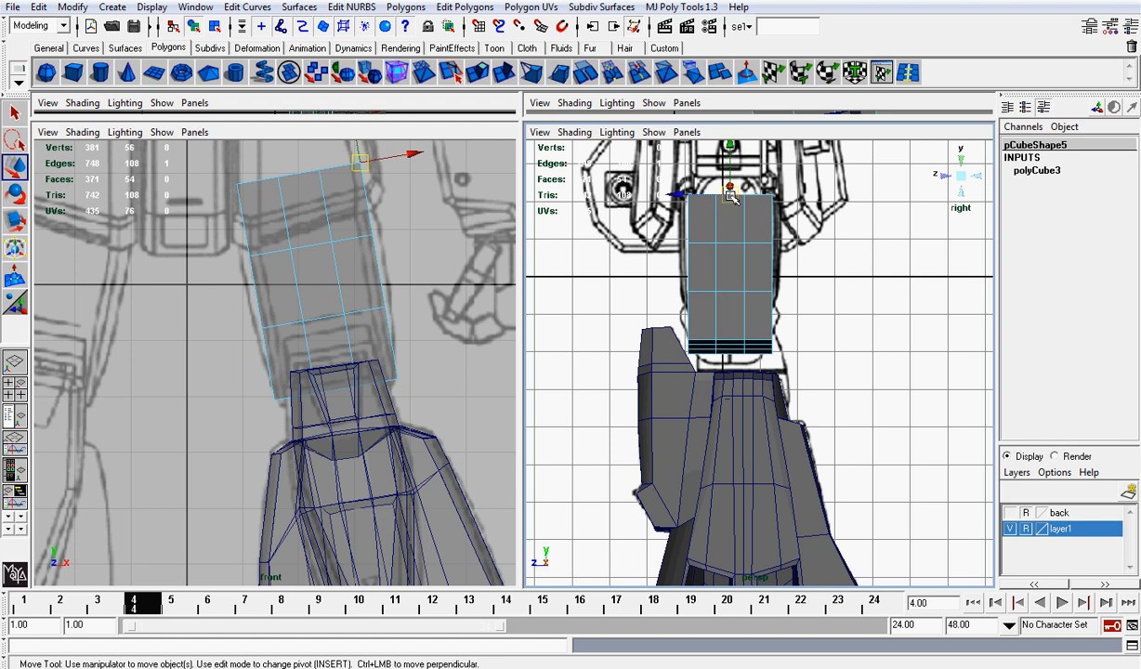
pyautogui.click(414, 152)
pyautogui.moveTo(414, 153); pyautogui.dragTo(423, 152)
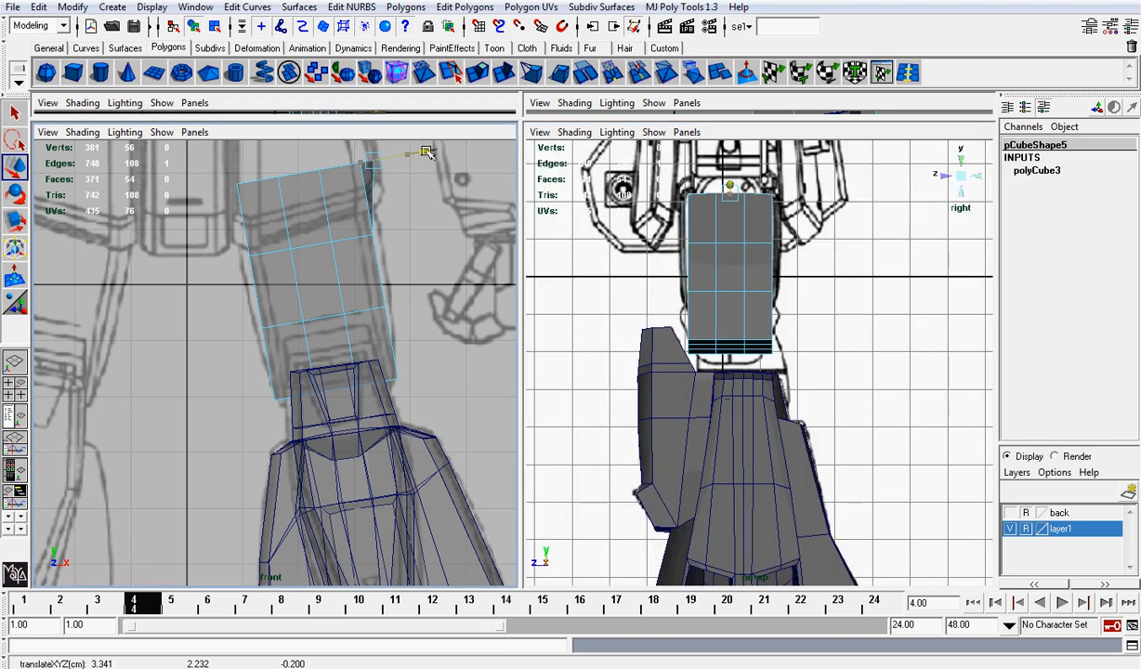
# Pull the central edges of the two middle rows on the thigh's outer side outward along X.
pyautogui.click(723, 242)
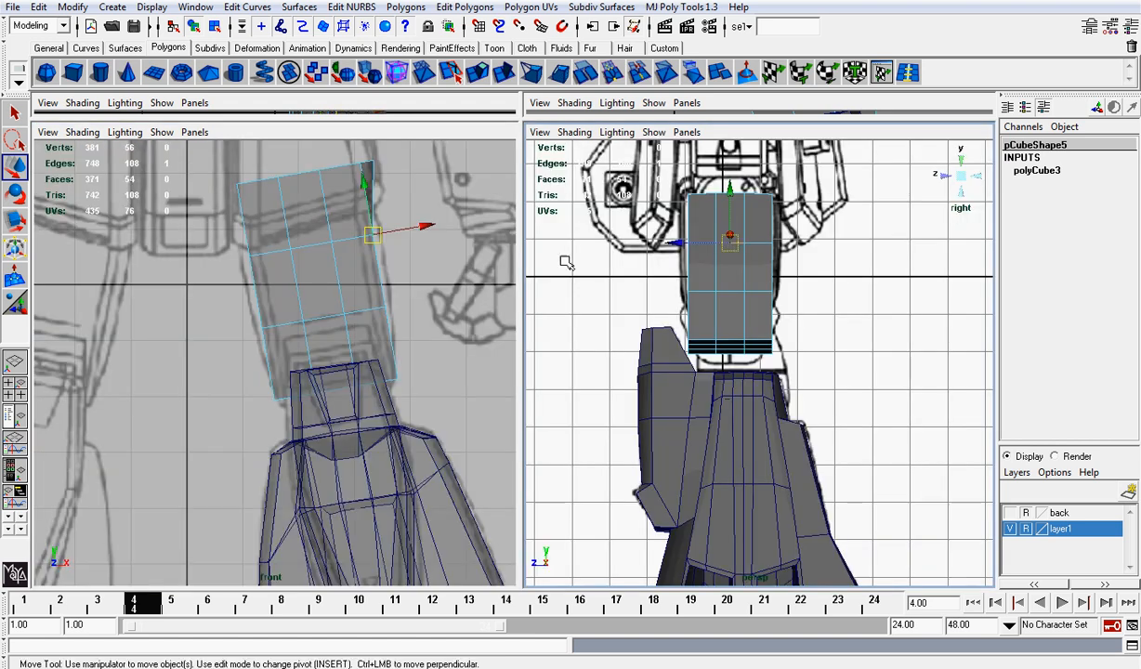
pyautogui.click(428, 226)
pyautogui.moveTo(428, 225); pyautogui.dragTo(432, 225)
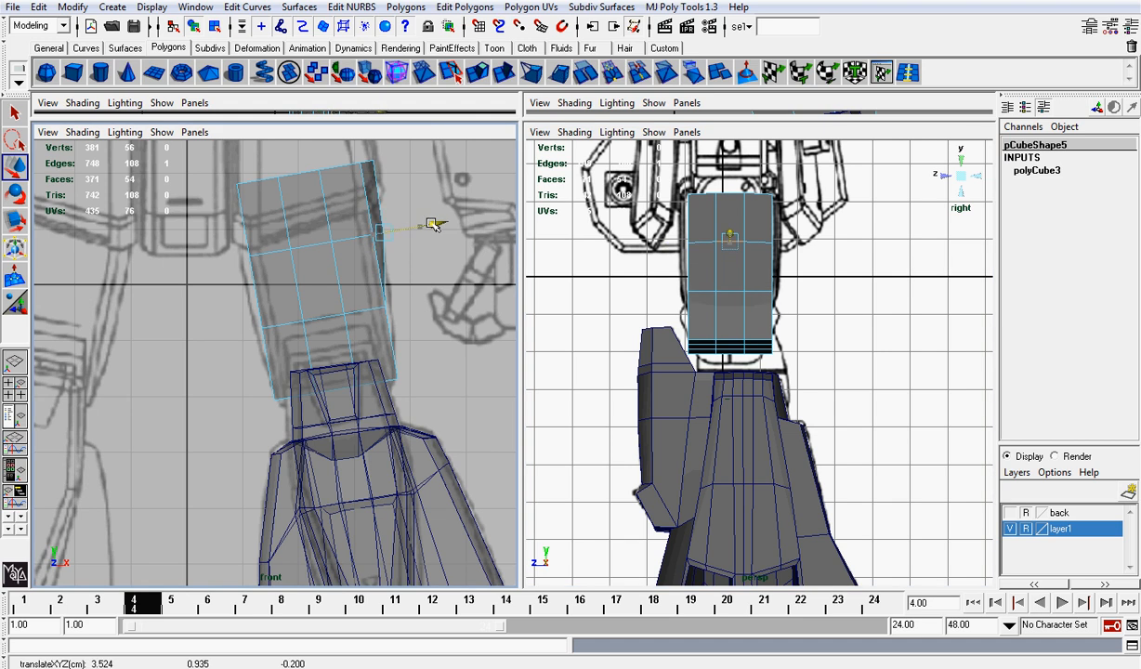
pyautogui.click(727, 292)
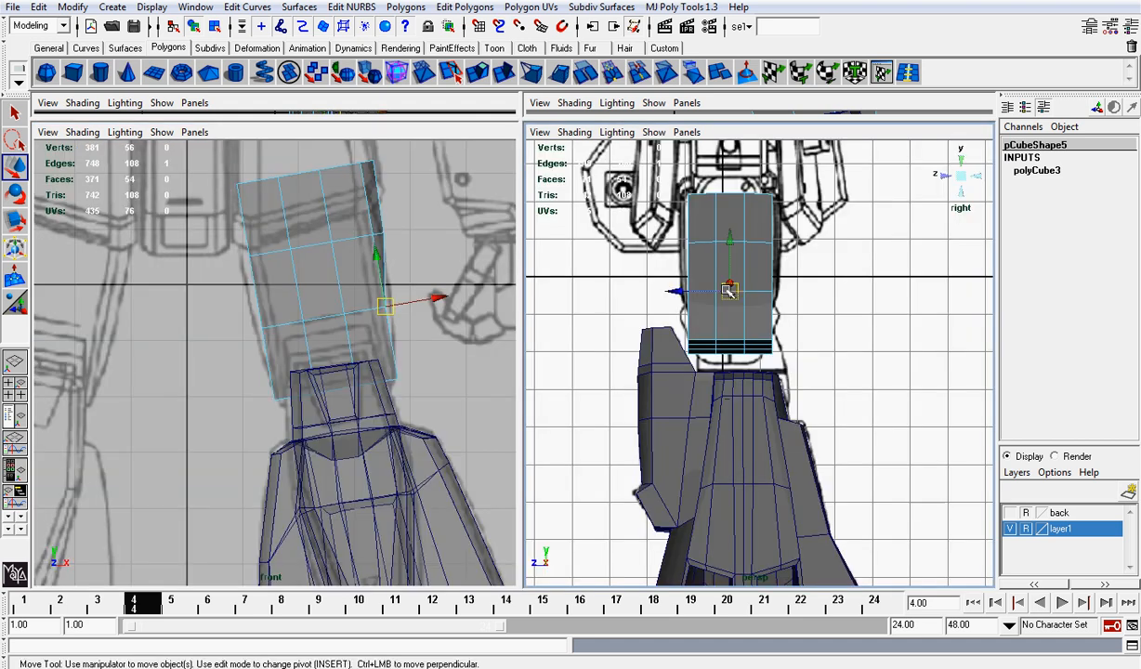
pyautogui.moveTo(434, 297); pyautogui.dragTo(446, 300)
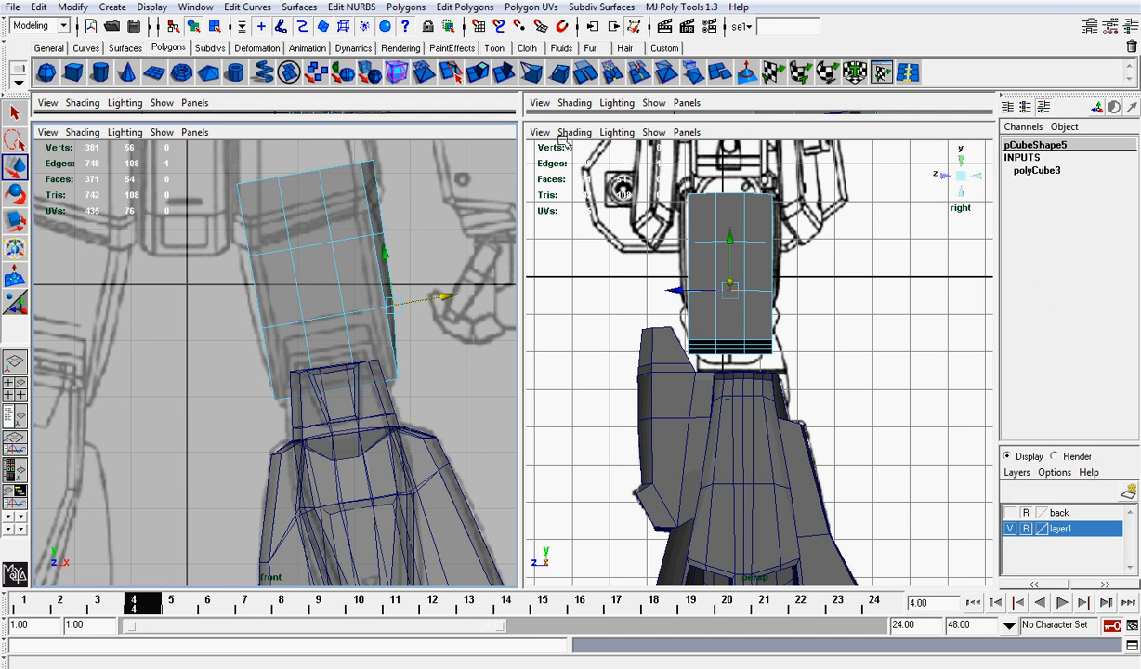
# Pull the central top edge on the thigh's inner side outward toward the body along X.
pyautogui.click(965, 176)
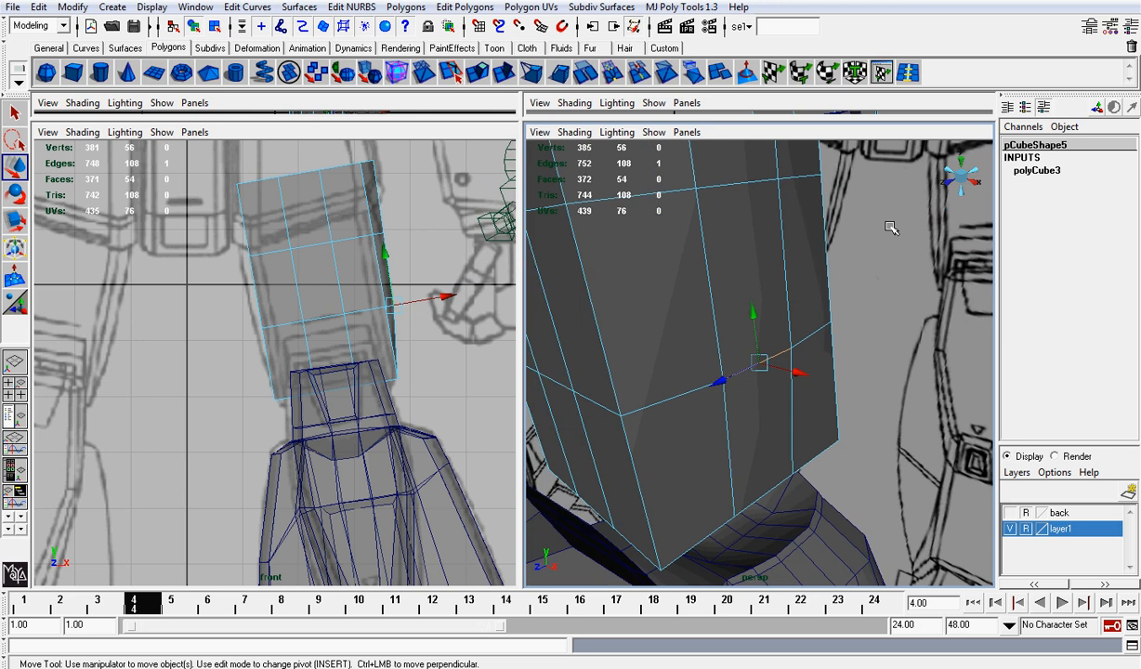
pyautogui.keyDown('alt'); pyautogui.moveTo(624, 300); pyautogui.dragTo(841, 295); pyautogui.keyUp('alt')
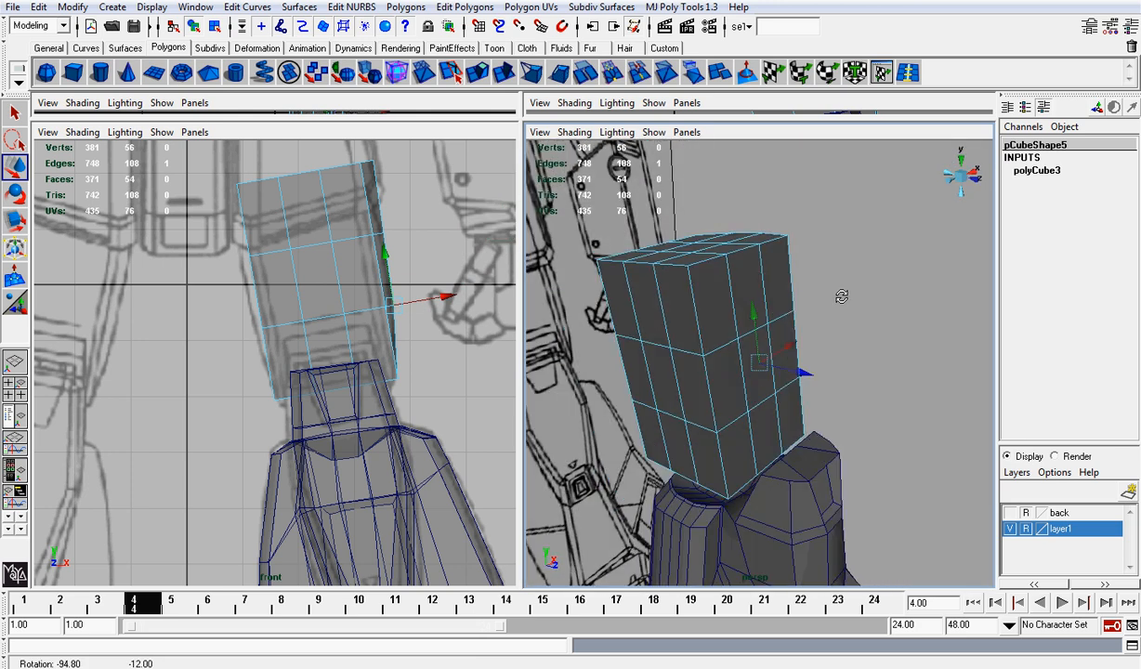
pyautogui.click(638, 263)
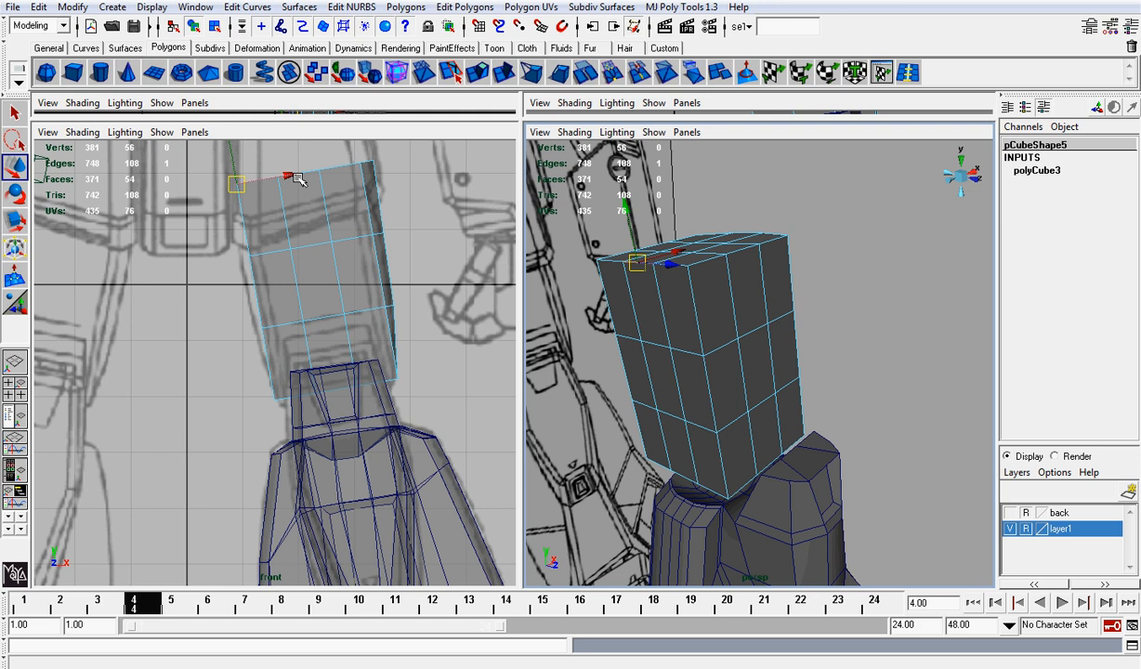
pyautogui.moveTo(295, 180); pyautogui.dragTo(277, 178)
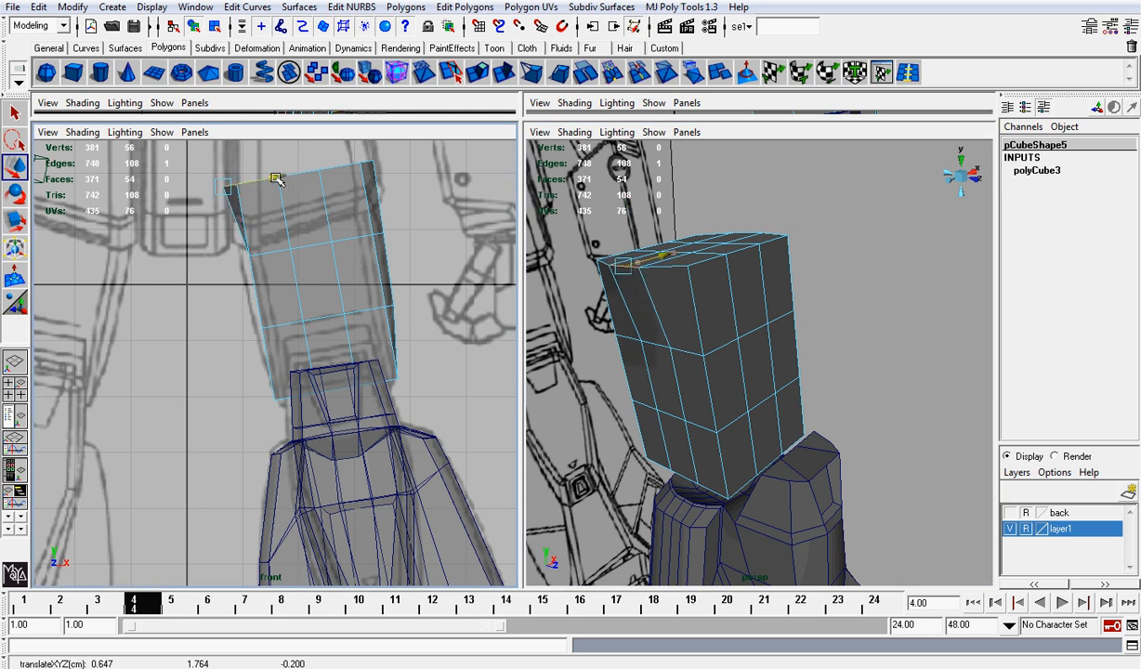
# Pull the central edges of the two middle rows on the thigh's inner side outward along X.
pyautogui.click(650, 336)
pyautogui.moveTo(302, 246); pyautogui.dragTo(293, 248)
pyautogui.click(672, 415)
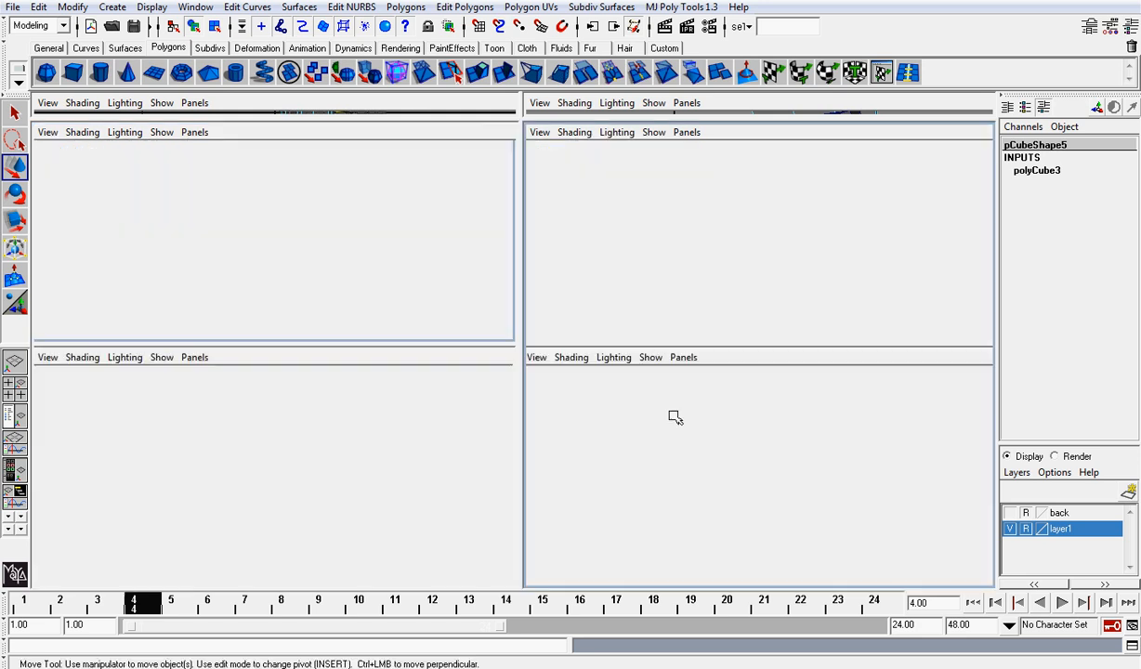
pyautogui.moveTo(314, 318); pyautogui.dragTo(306, 320)
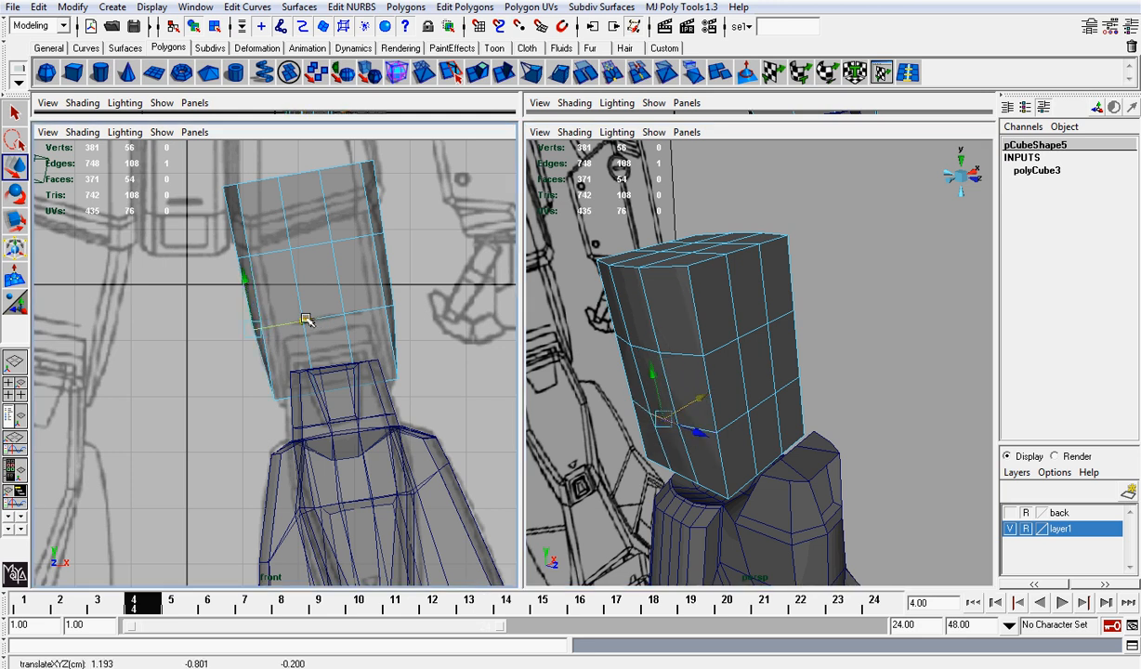
# Scale the two outermost front corner vertices at the thigh's lower end slightly closer together along X.
pyautogui.moveTo(299, 360); pyautogui.dragTo(243, 364, button='right')
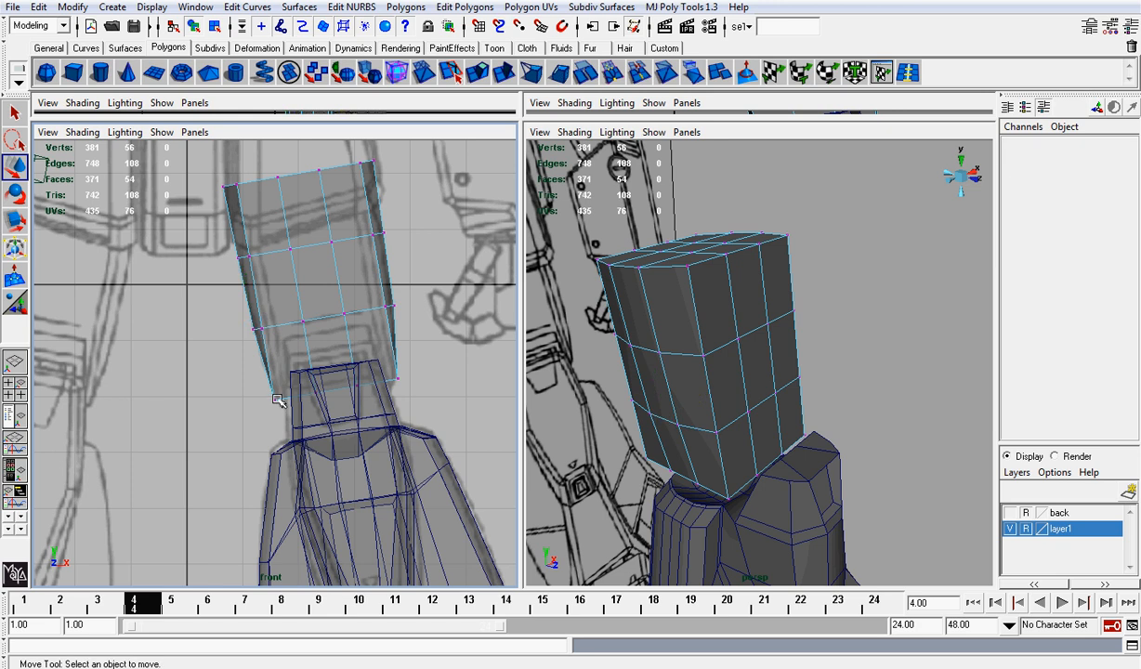
pyautogui.click(271, 399)
pyautogui.keyDown('shift'); pyautogui.click(399, 381); pyautogui.keyUp('shift')
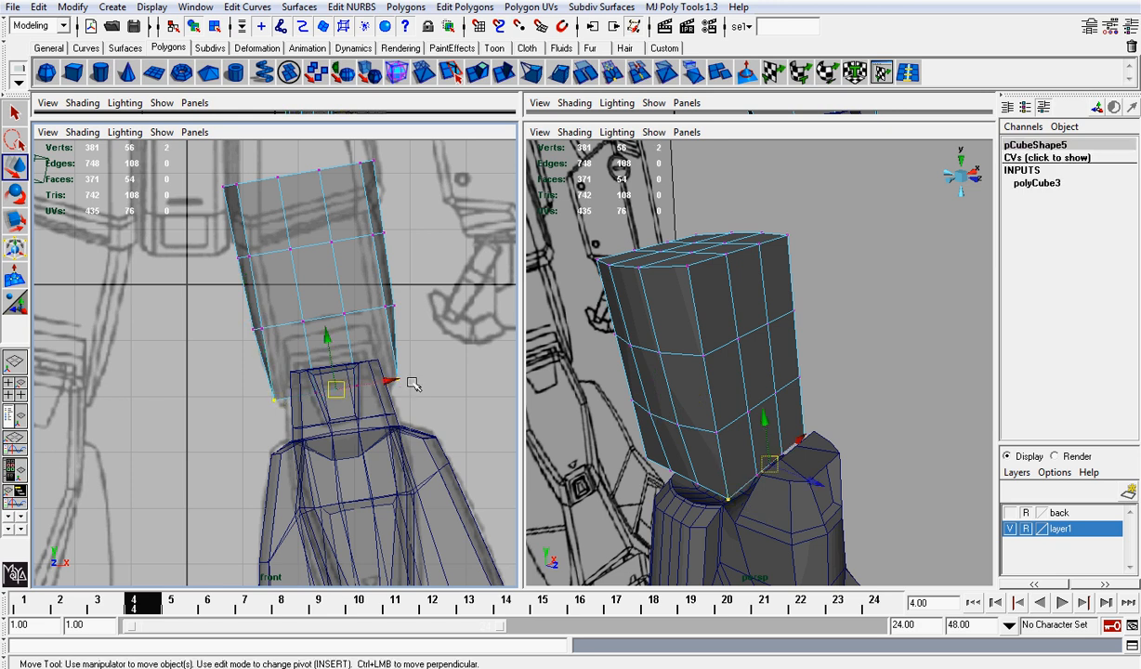
pyautogui.press('r')
pyautogui.moveTo(269, 401); pyautogui.dragTo(274, 400)
# Scale the front corner vertex pairs of the thigh's two middle rows slightly inward along X.
pyautogui.click(260, 327)
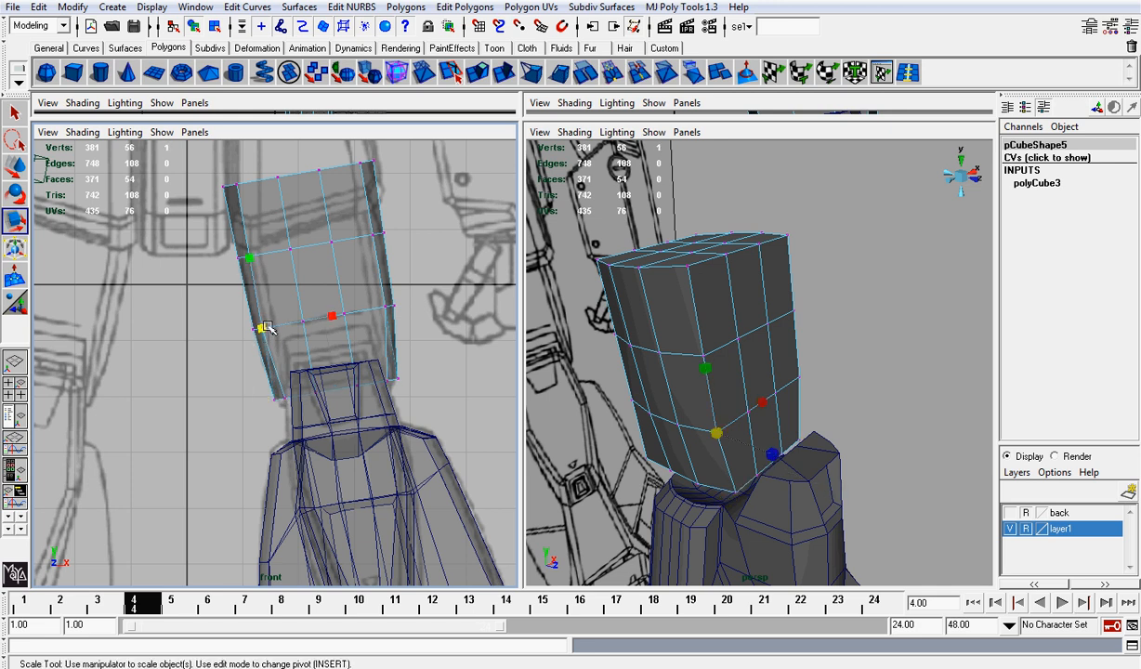
pyautogui.keyDown('shift'); pyautogui.click(389, 309); pyautogui.keyUp('shift')
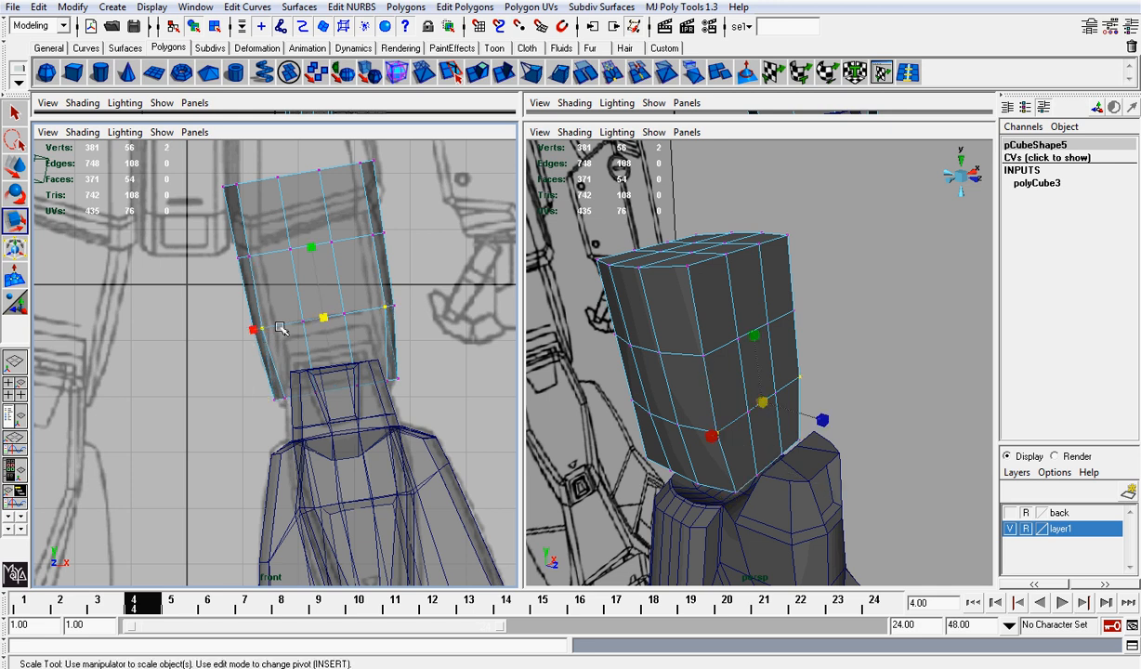
pyautogui.moveTo(254, 330); pyautogui.dragTo(264, 333)
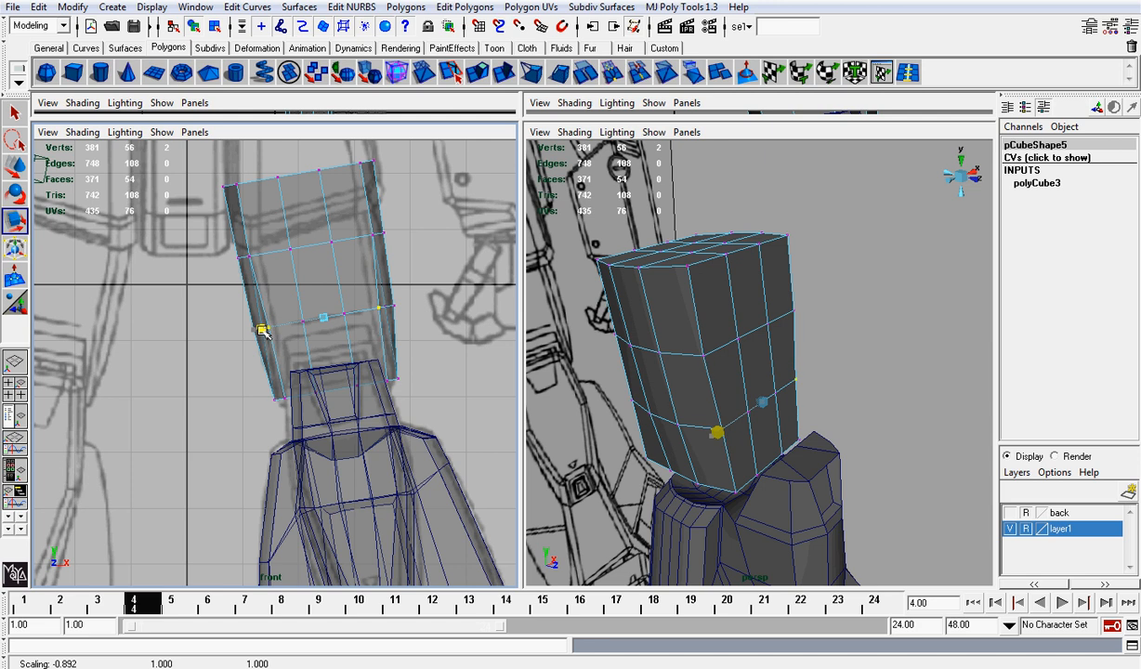
pyautogui.click(245, 258)
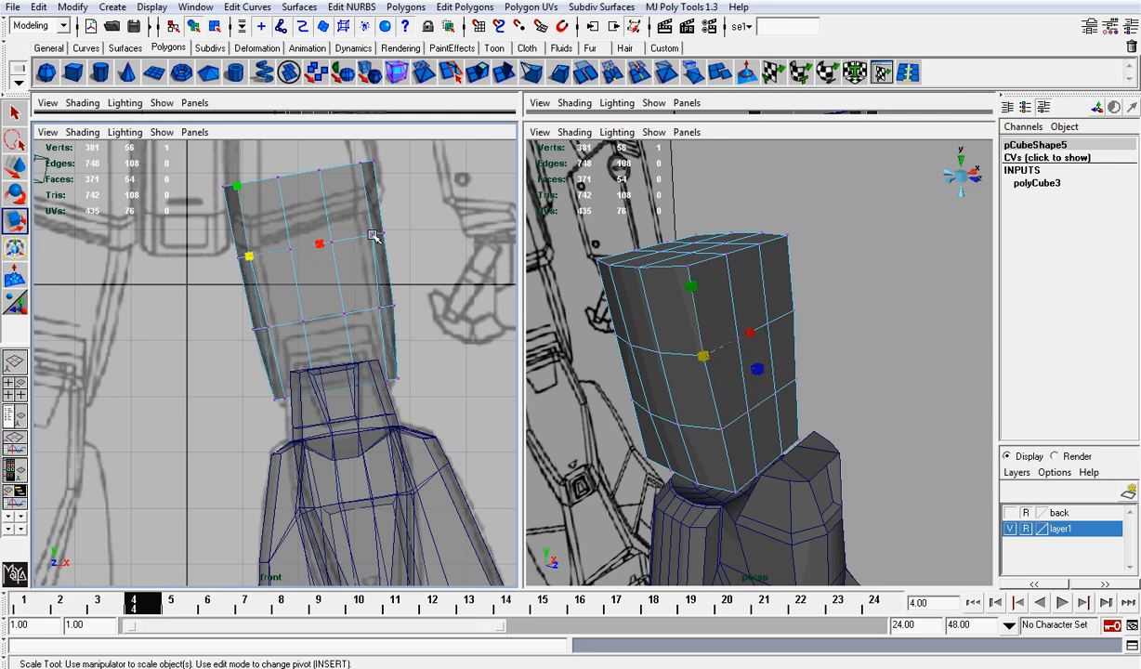
pyautogui.keyDown('shift'); pyautogui.click(373, 237); pyautogui.keyUp('shift')
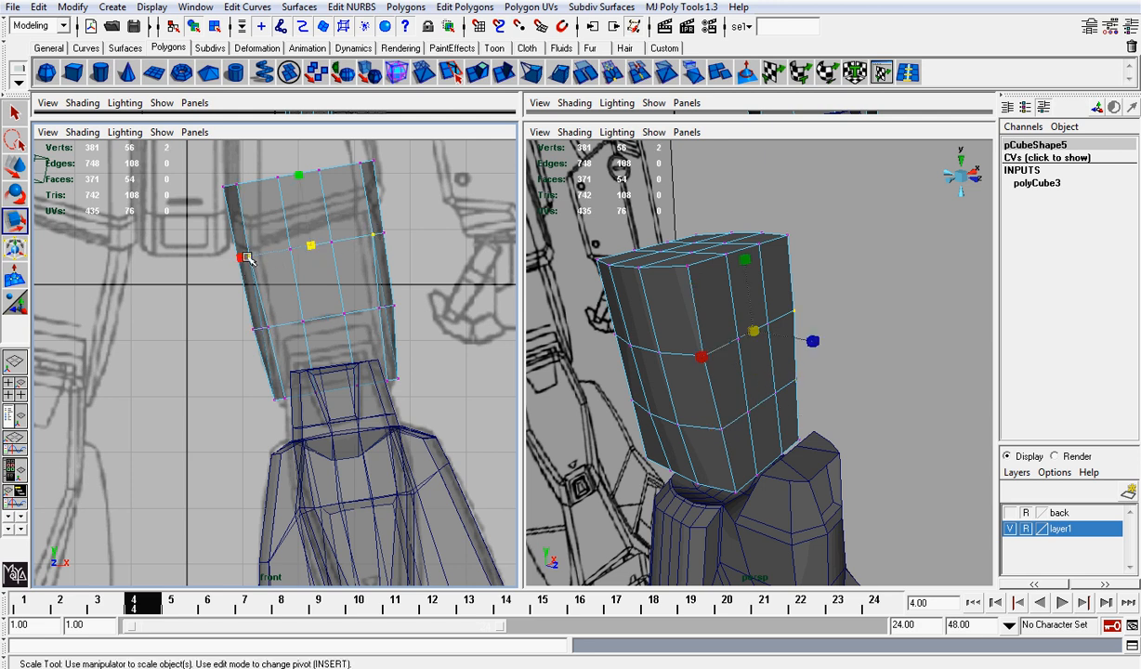
pyautogui.moveTo(246, 258); pyautogui.dragTo(243, 257)
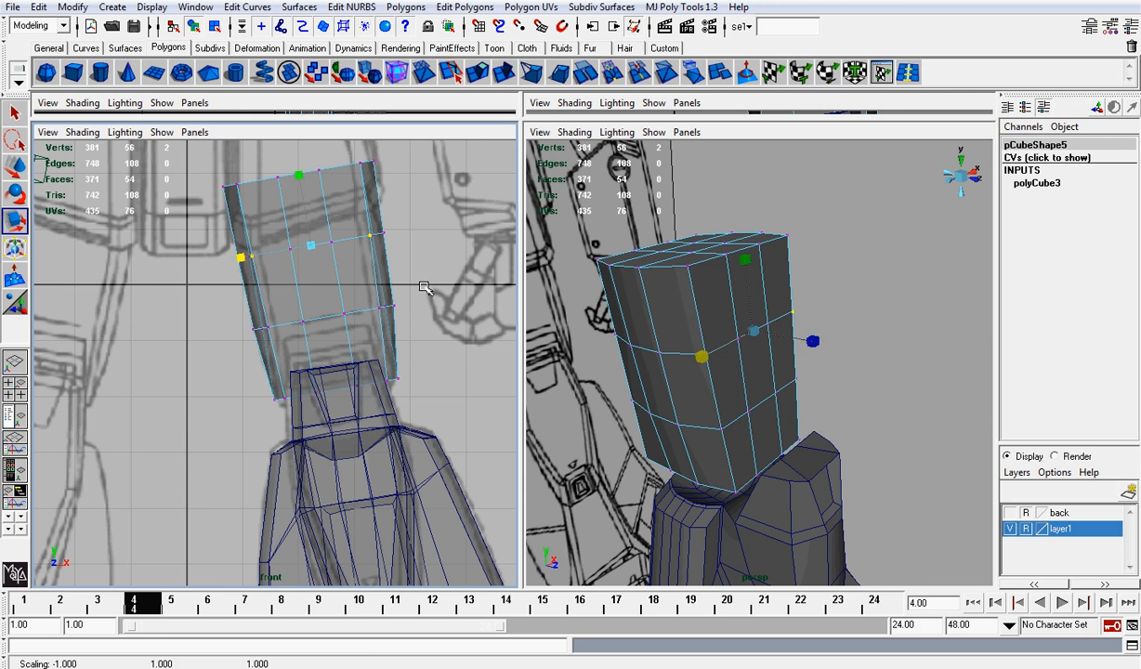
# Scale all vertices of the thigh's bottom end slightly narrower along X and check the shape in perspective.
pyautogui.moveTo(241, 353); pyautogui.dragTo(474, 450)
pyautogui.moveTo(271, 401); pyautogui.dragTo(267, 400)
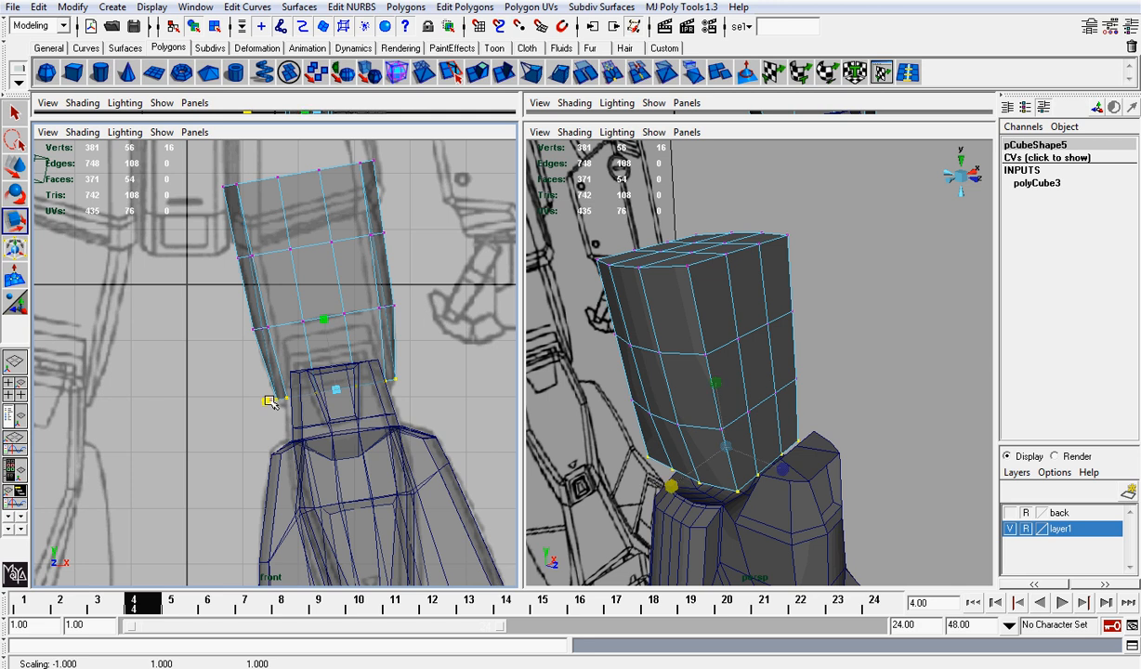
pyautogui.keyDown('alt'); pyautogui.moveTo(836, 328); pyautogui.dragTo(850, 325); pyautogui.keyUp('alt')
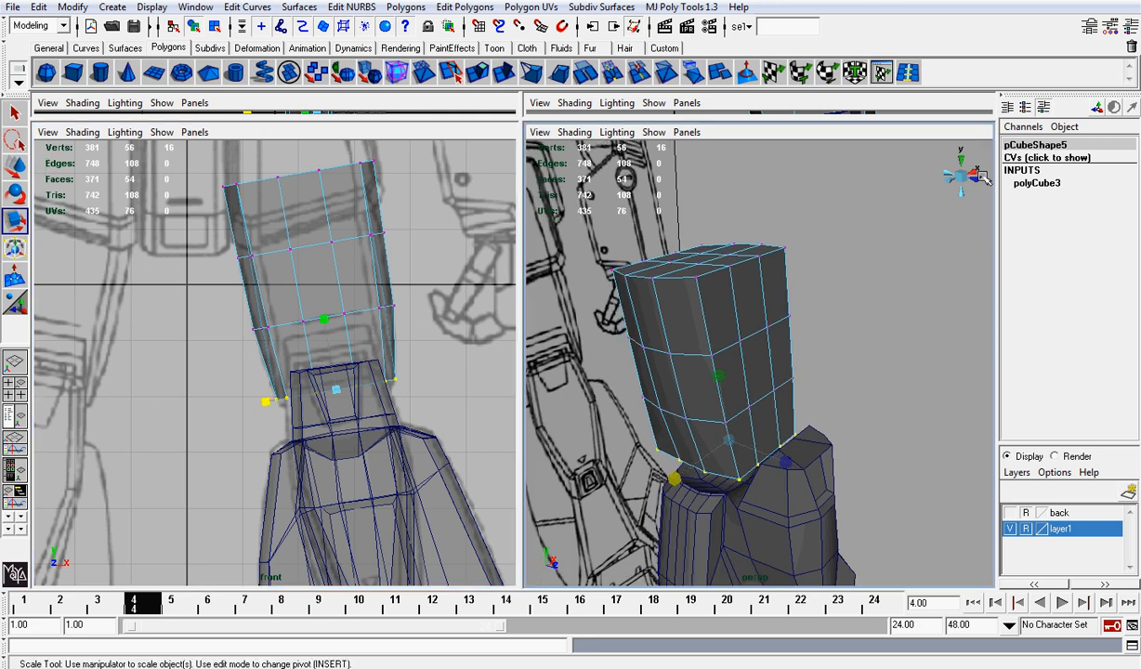
# Move the central front edges of the thigh's top and second rows forward along Z to the side reference outline.
pyautogui.click(980, 180)
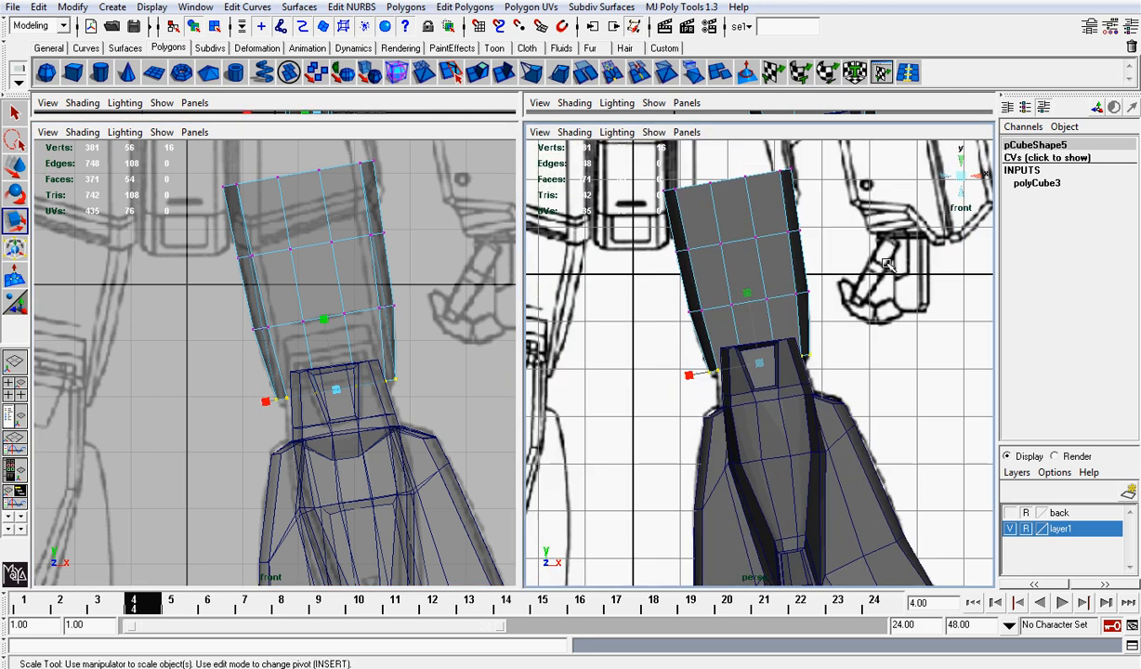
pyautogui.click(979, 180)
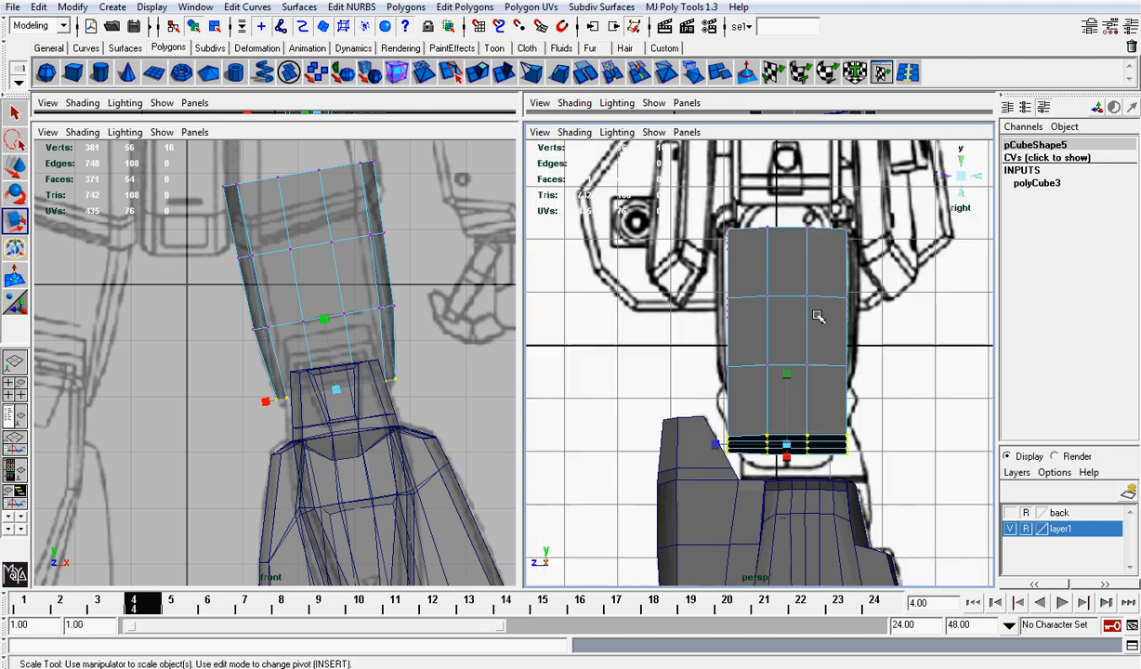
pyautogui.rightClick(296, 170)
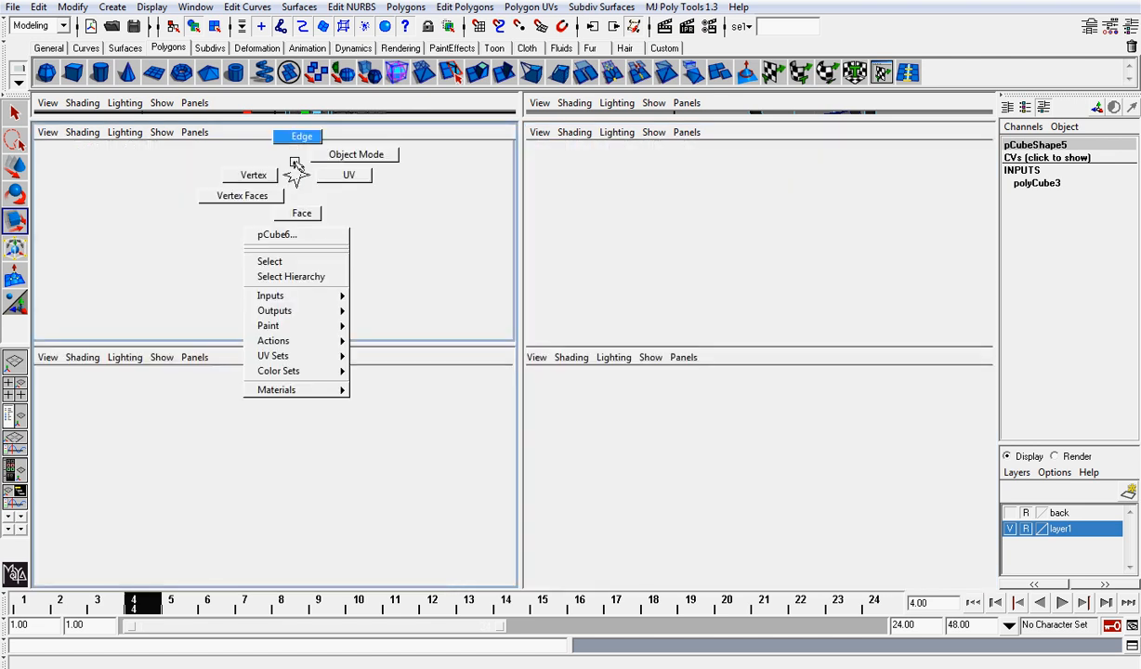
pyautogui.click(297, 146)
pyautogui.click(300, 178)
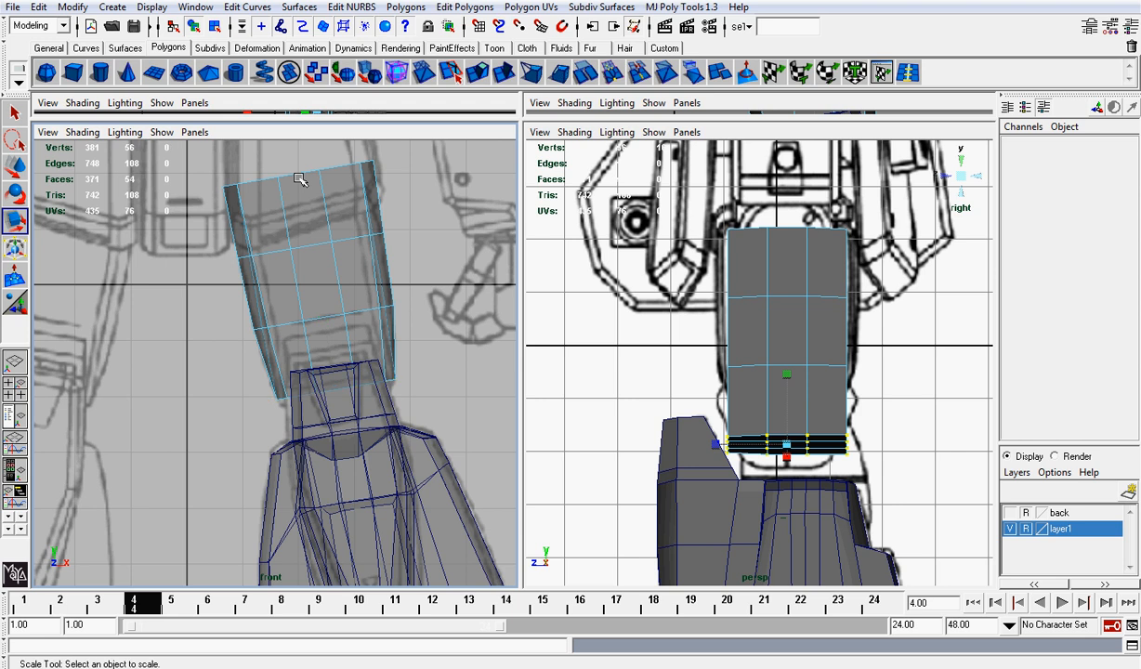
pyautogui.click(298, 175)
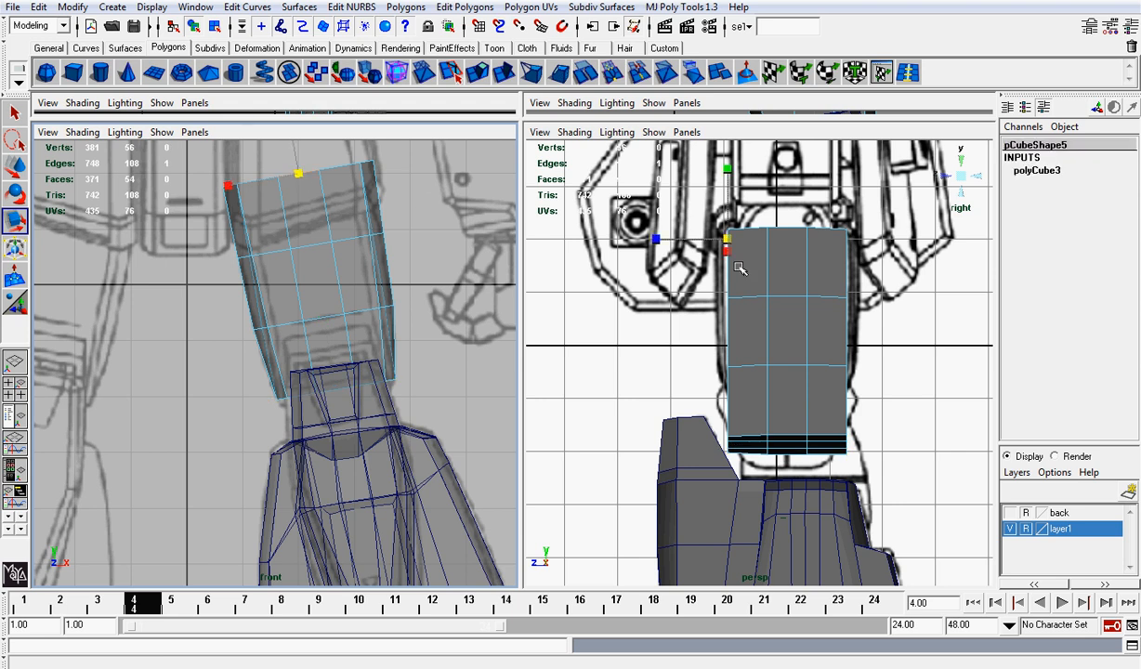
pyautogui.press('w')
pyautogui.moveTo(686, 245); pyautogui.dragTo(670, 242)
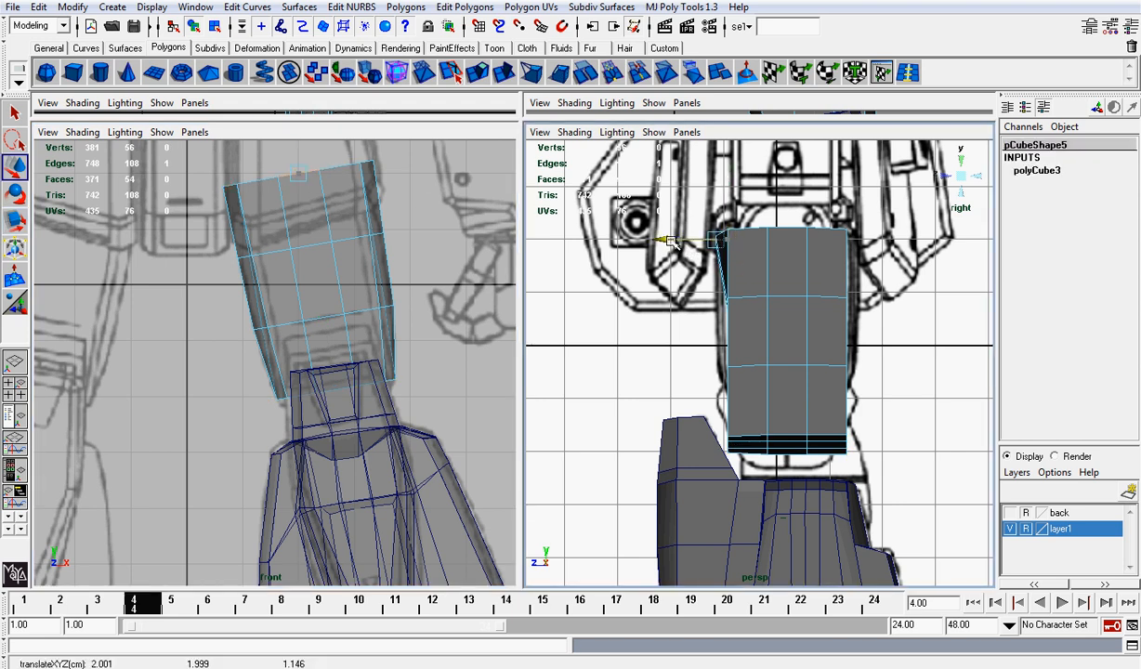
pyautogui.click(308, 244)
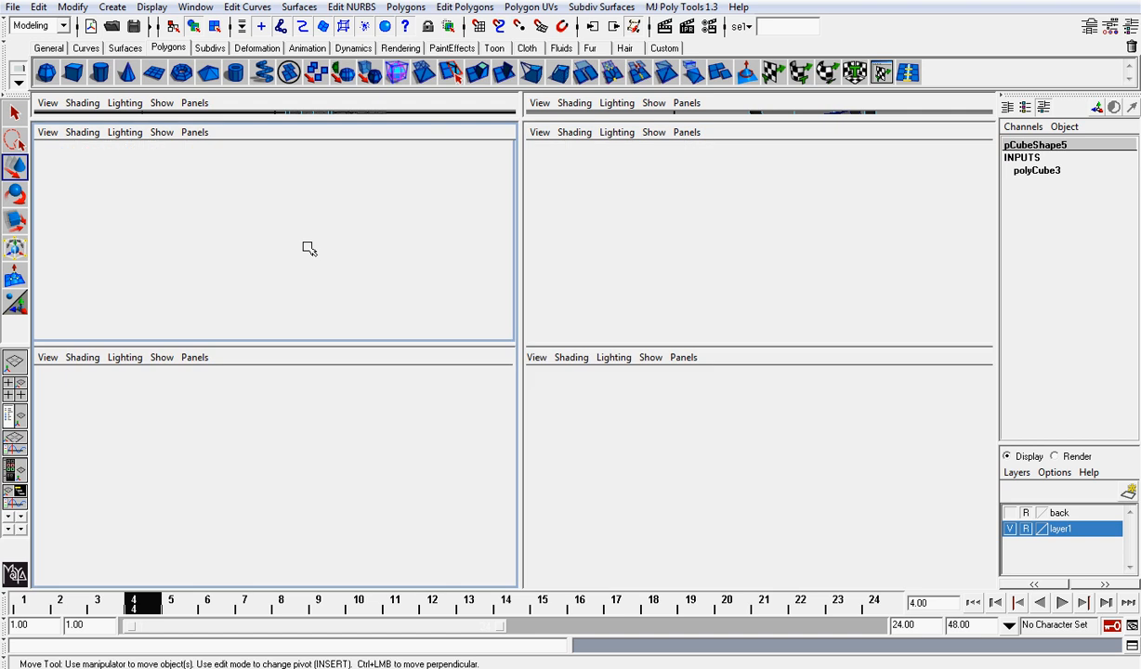
pyautogui.moveTo(692, 309); pyautogui.dragTo(678, 310)
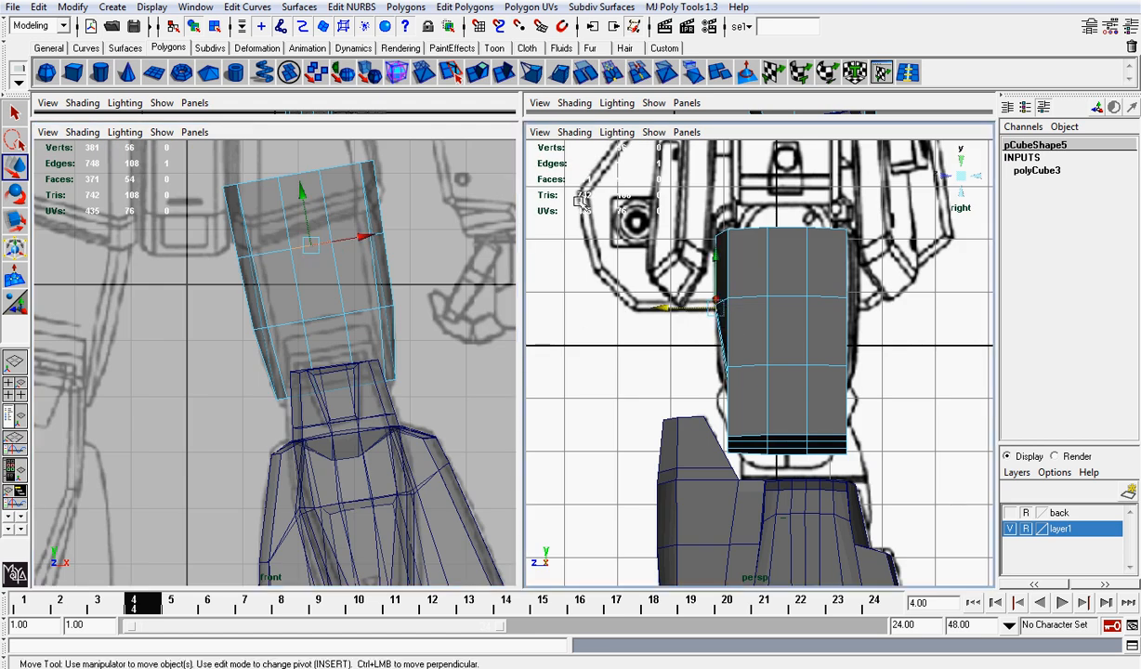
# Move the central front edge of the thigh's third row forward along Z to line up with the edges above.
pyautogui.click(329, 319)
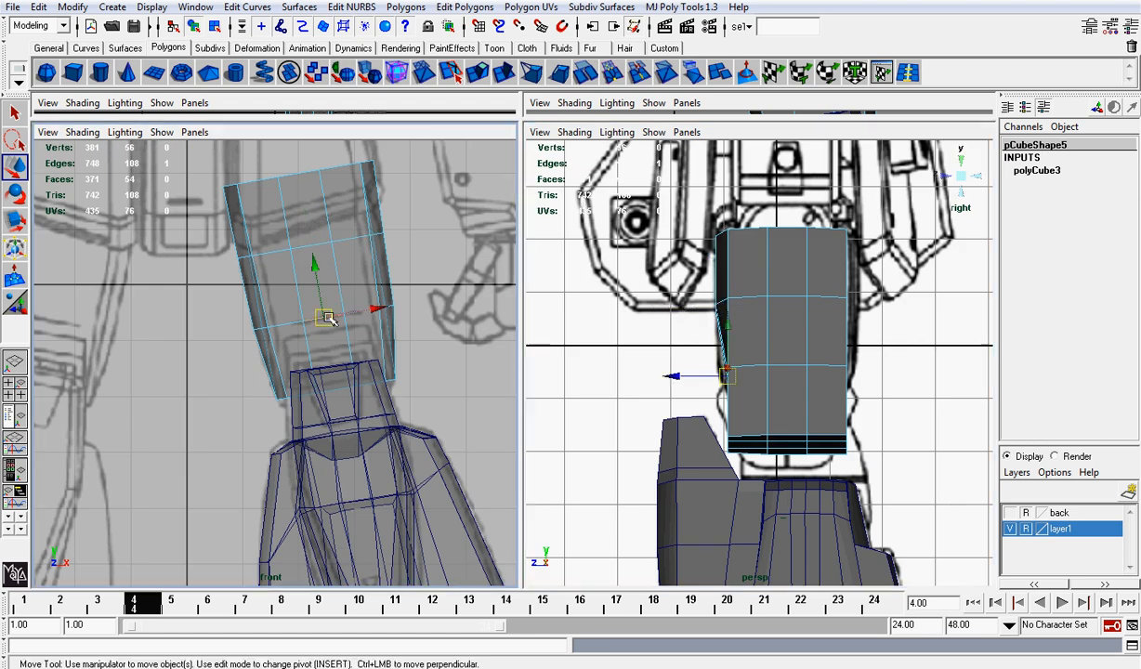
pyautogui.moveTo(692, 376); pyautogui.dragTo(681, 376)
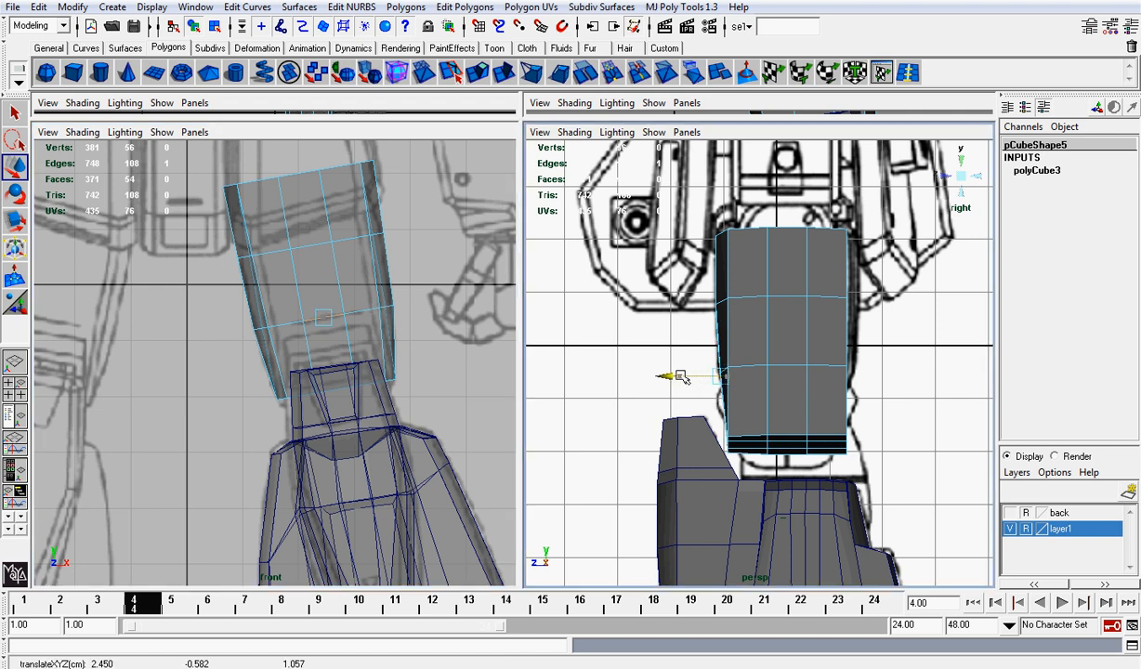
# Turn on X-Ray shading in the right side view and scale the thigh's bottom-end vertices narrower along Z to follow the reference.
pyautogui.click(576, 133)
pyautogui.click(613, 314)
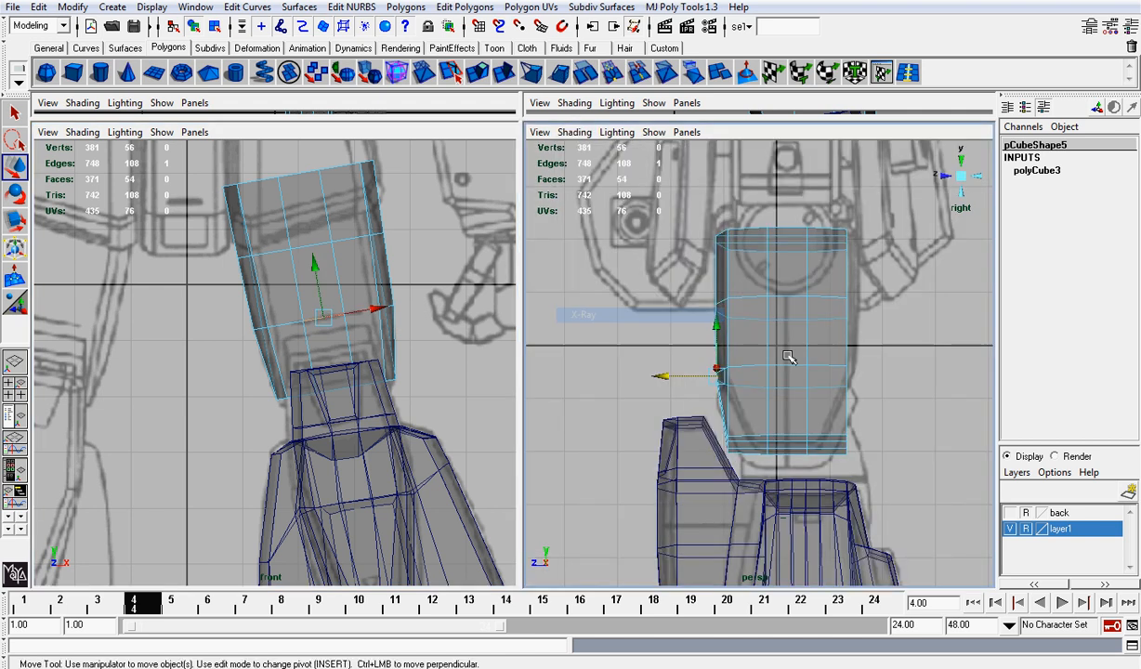
pyautogui.keyDown('alt'); pyautogui.moveTo(856, 347); pyautogui.dragTo(723, 394, button='middle'); pyautogui.keyUp('alt')
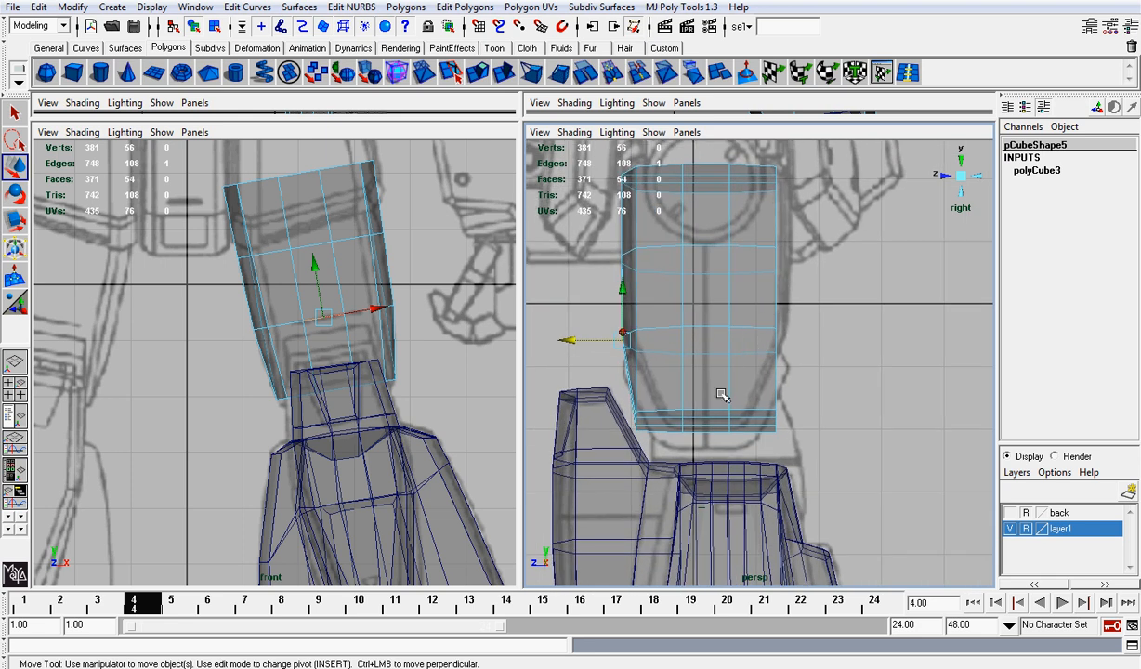
pyautogui.moveTo(722, 394); pyautogui.dragTo(690, 388, button='right')
pyautogui.moveTo(560, 368); pyautogui.dragTo(824, 468)
pyautogui.press('r')
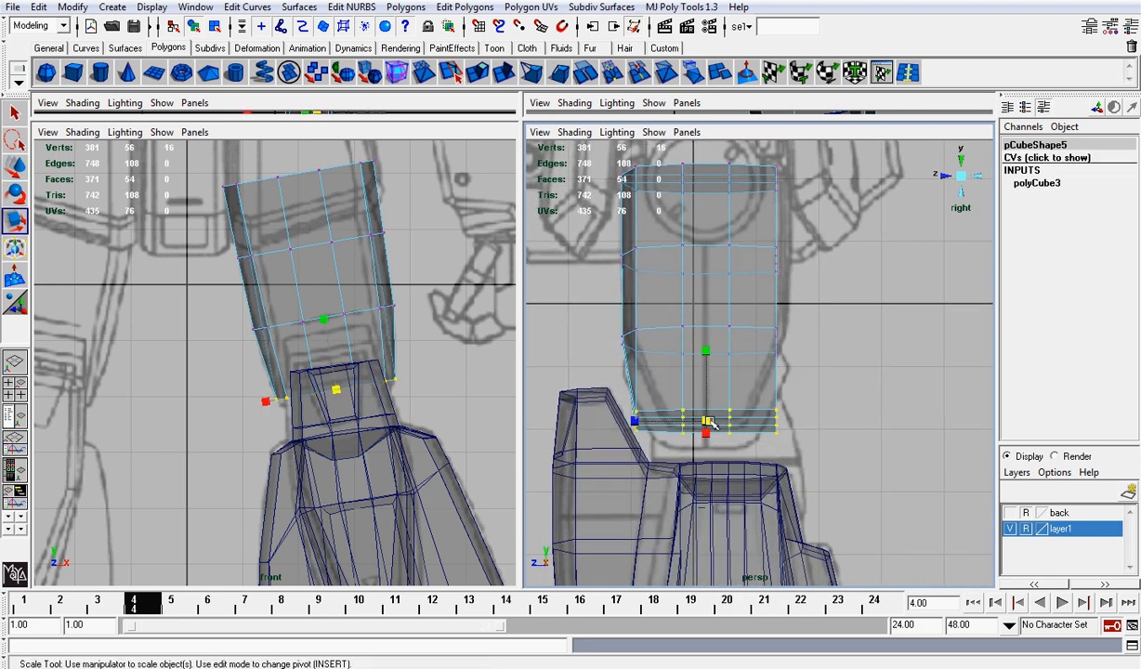
pyautogui.moveTo(634, 420); pyautogui.dragTo(670, 423)
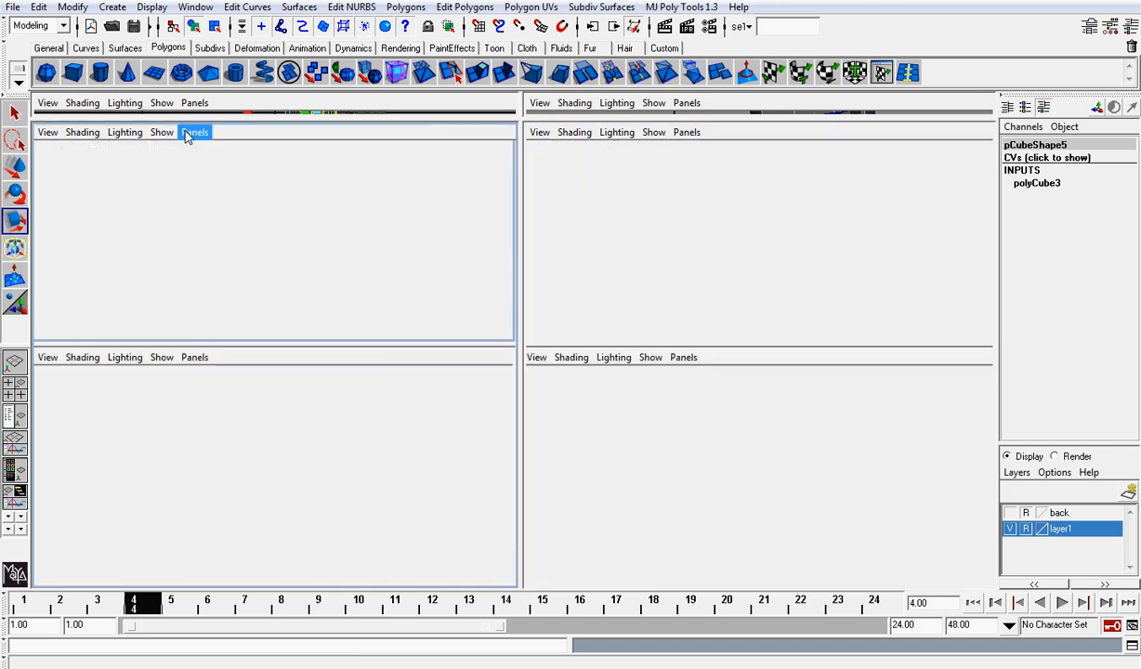
# Switch the front viewport to the orthographic side view.
pyautogui.click(194, 131)
pyautogui.moveTo(263, 171)
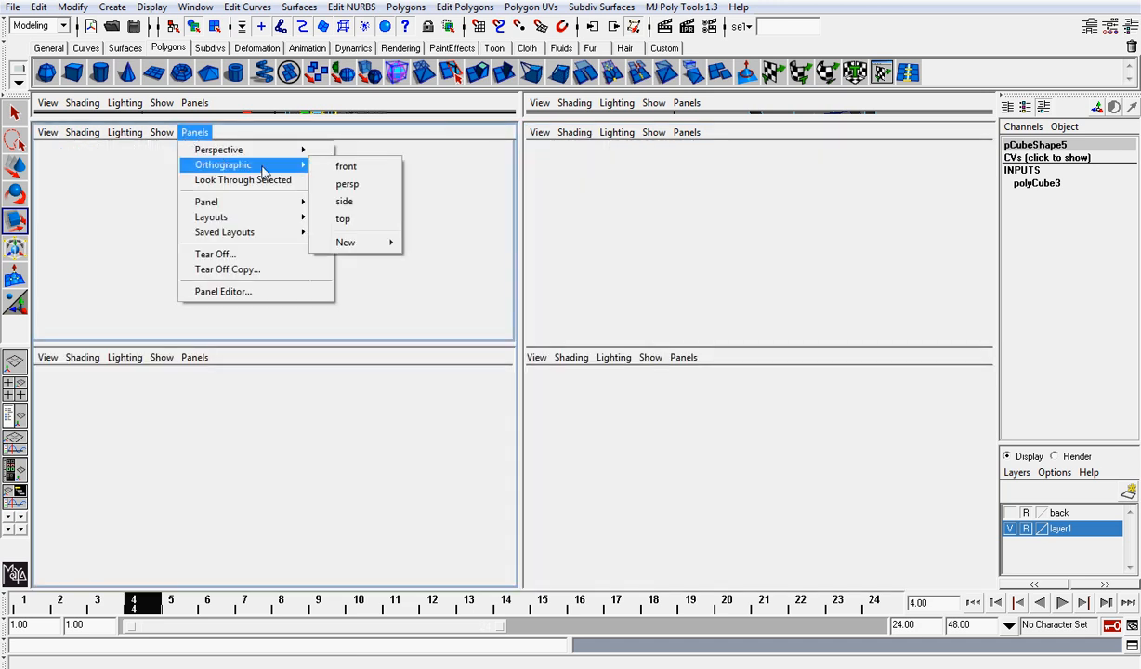
pyautogui.click(343, 203)
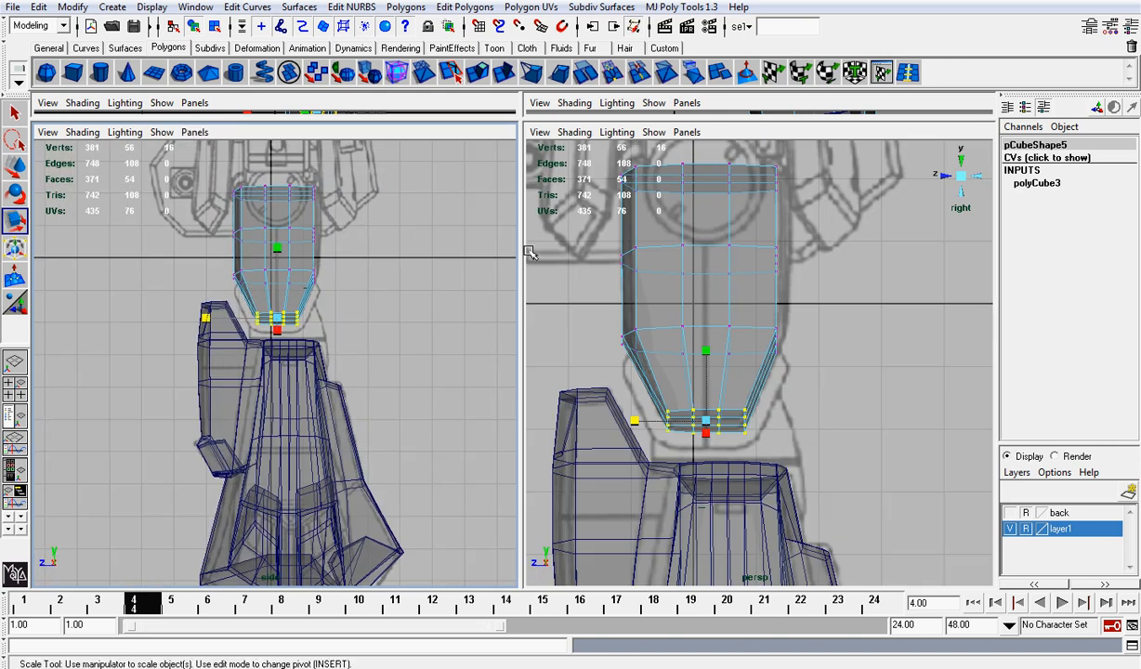
# Move the central back edge of the thigh's top row backward along Z to the side reference outline.
pyautogui.keyDown('alt'); pyautogui.moveTo(745, 302); pyautogui.dragTo(857, 264, button='right'); pyautogui.keyUp('alt')
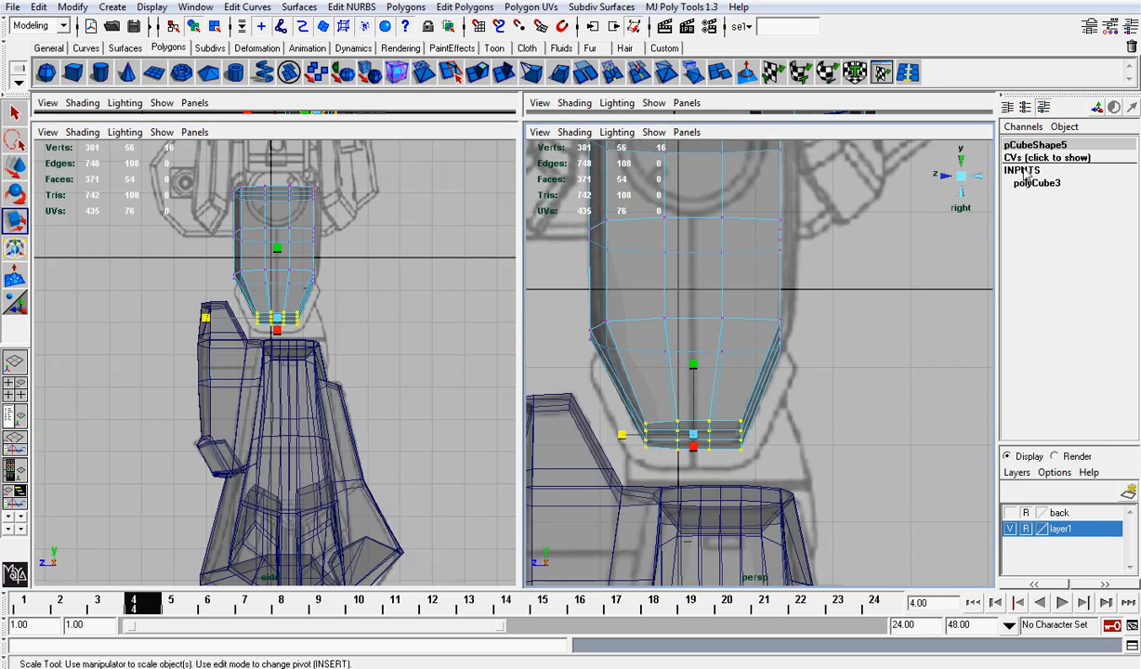
pyautogui.click(963, 180)
pyautogui.scroll(-5, 759, 296)
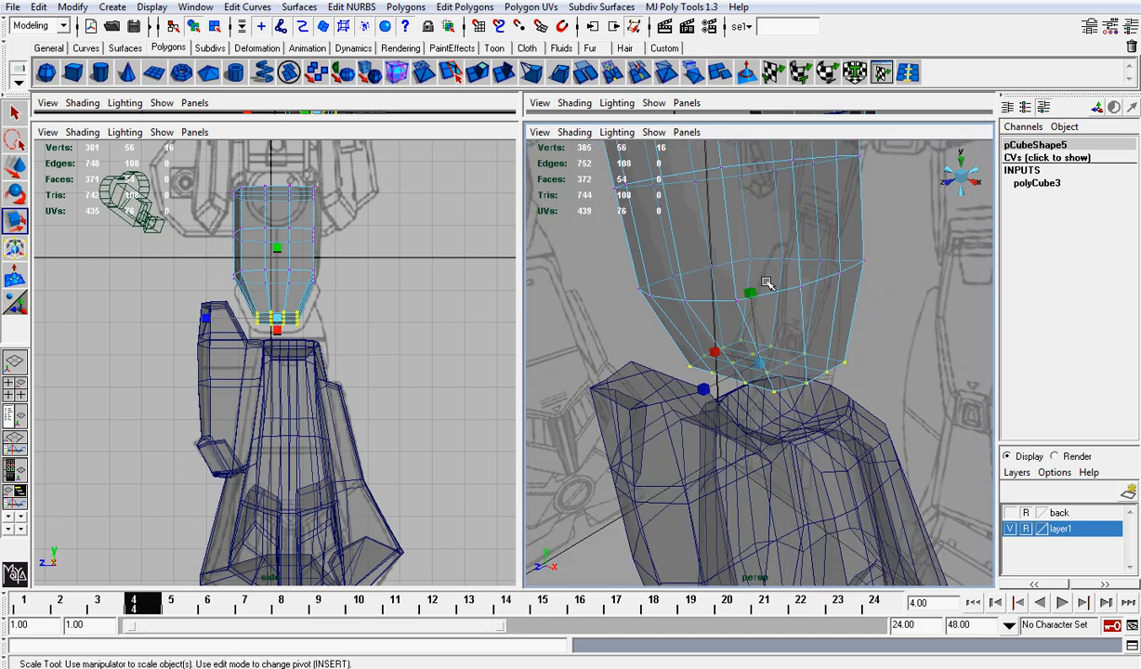
pyautogui.keyDown('alt'); pyautogui.moveTo(812, 215); pyautogui.dragTo(780, 200); pyautogui.keyUp('alt')
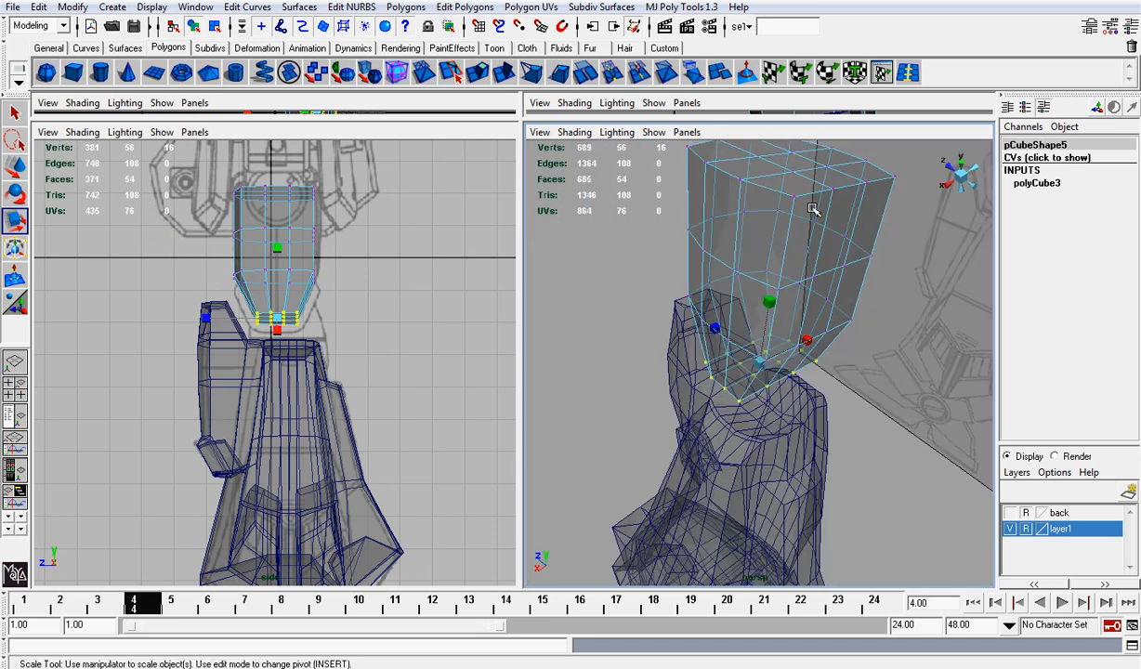
pyautogui.rightClick(859, 186)
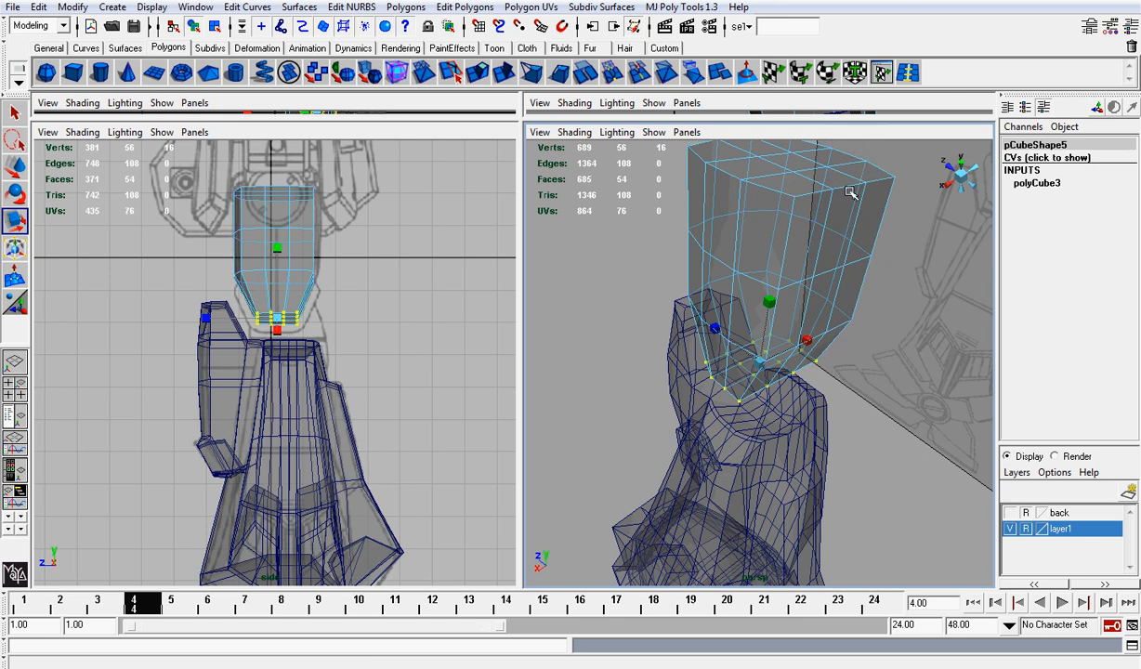
pyautogui.click(848, 192)
pyautogui.scroll(2, 323, 219)
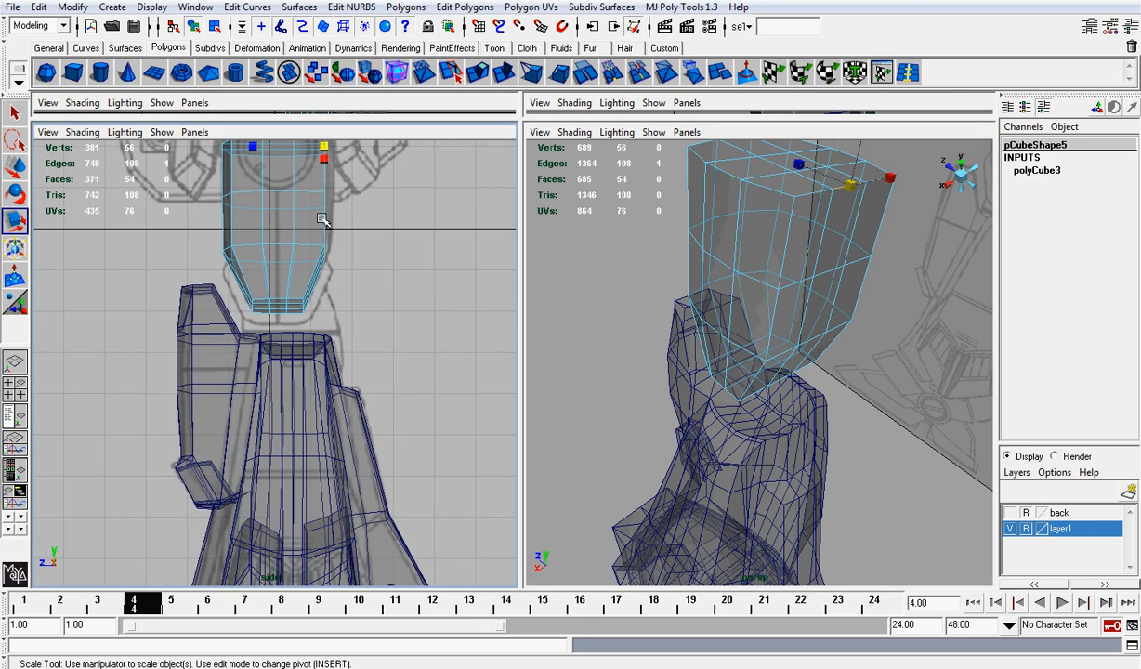
pyautogui.keyDown('alt'); pyautogui.moveTo(324, 219); pyautogui.dragTo(250, 430, button='middle'); pyautogui.keyUp('alt')
pyautogui.scroll(-1, 250, 430)
pyautogui.scroll(2, 250, 430)
pyautogui.scroll(1, 313, 368)
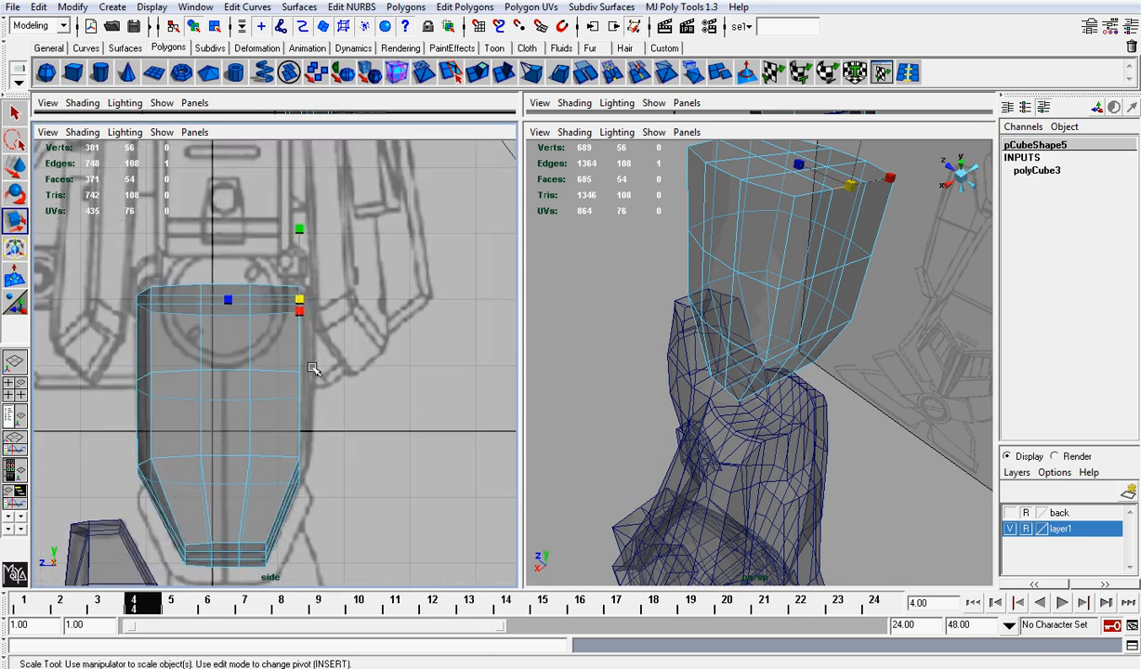
pyautogui.scroll(-1, 313, 368)
pyautogui.press('w')
pyautogui.moveTo(256, 288); pyautogui.dragTo(273, 286)
# Move the central back edges of the thigh's second and third rows backward along Z to the side reference outline.
pyautogui.click(840, 269)
pyautogui.keyDown('alt'); pyautogui.moveTo(350, 396); pyautogui.dragTo(380, 336, button='middle'); pyautogui.keyUp('alt')
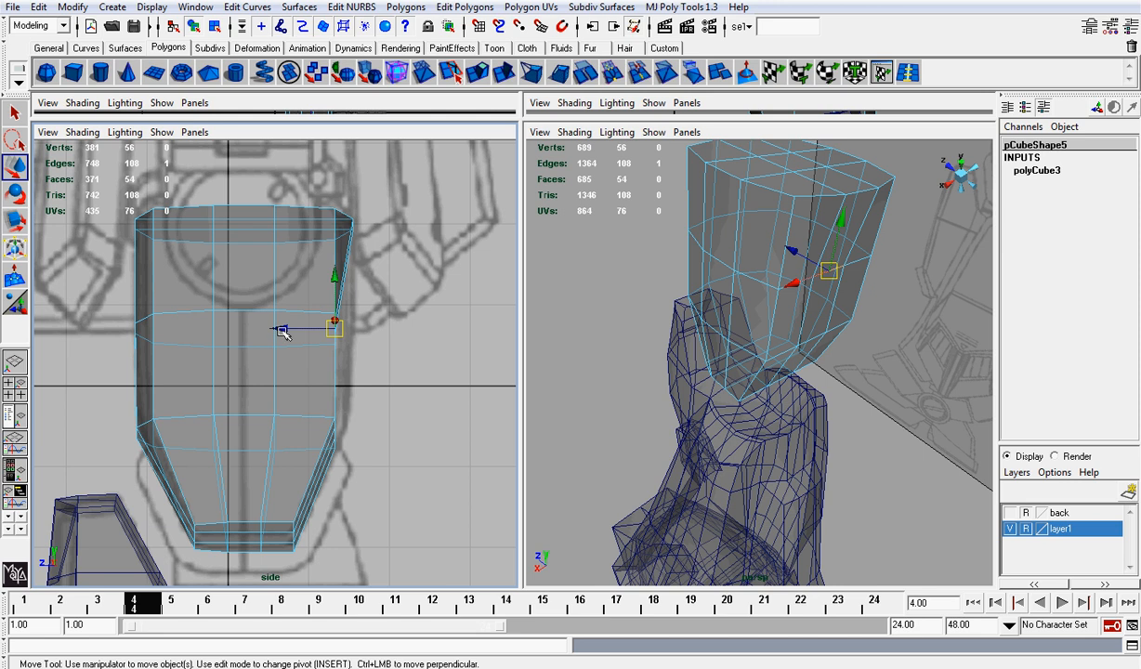
pyautogui.moveTo(284, 334); pyautogui.dragTo(300, 332)
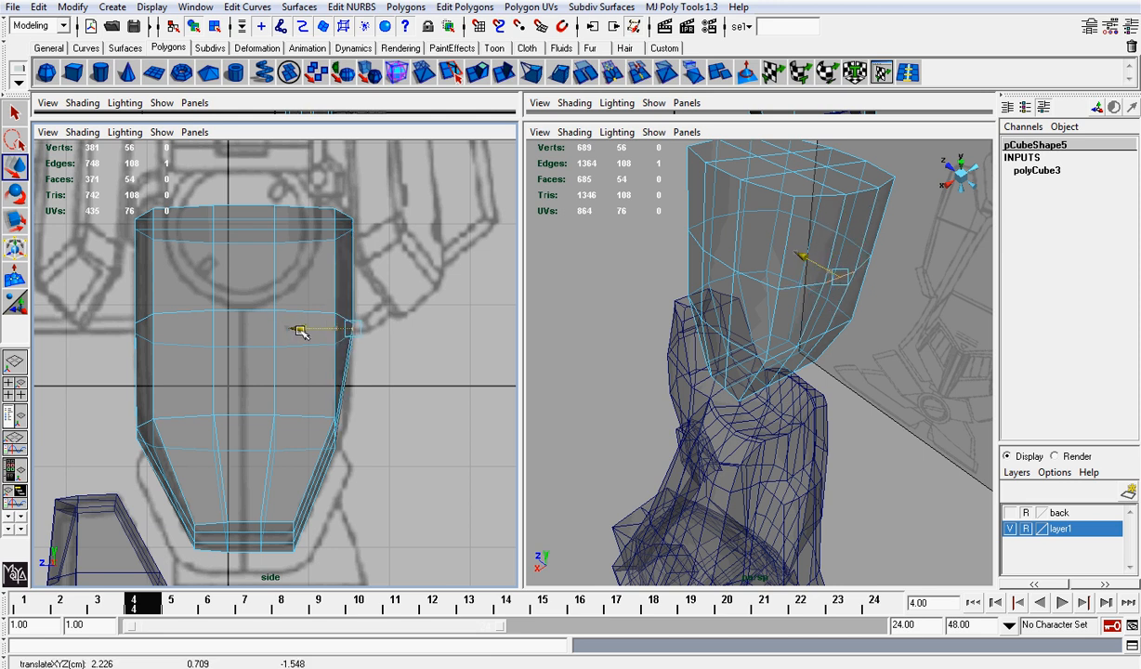
pyautogui.press('space')
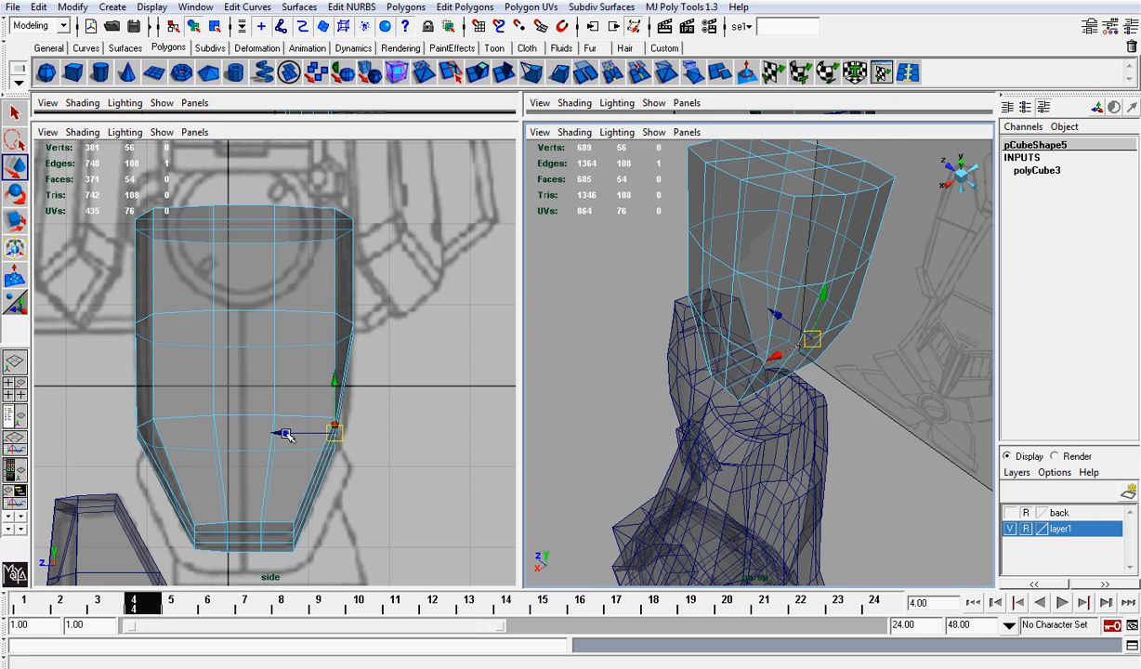
pyautogui.moveTo(285, 436); pyautogui.dragTo(297, 434)
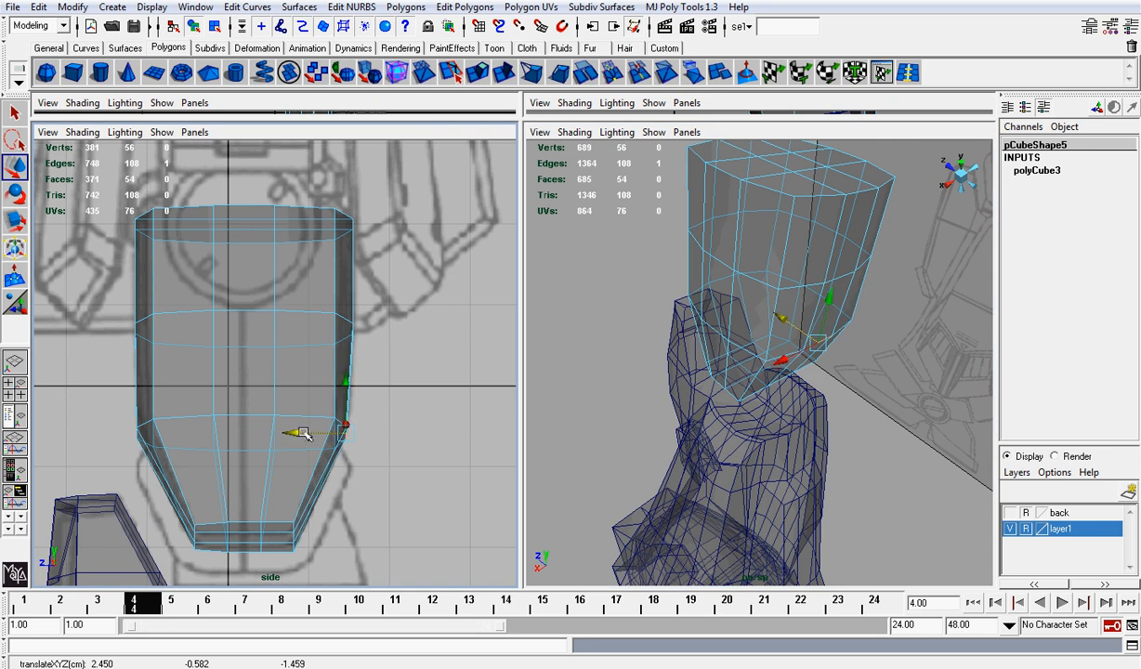
pyautogui.press('space')
# Try lowering the centre face of the thigh's top end along Y, and undo the move.
pyautogui.press('space')
pyautogui.keyDown('alt'); pyautogui.moveTo(861, 229); pyautogui.dragTo(788, 304, button='middle'); pyautogui.keyUp('alt')
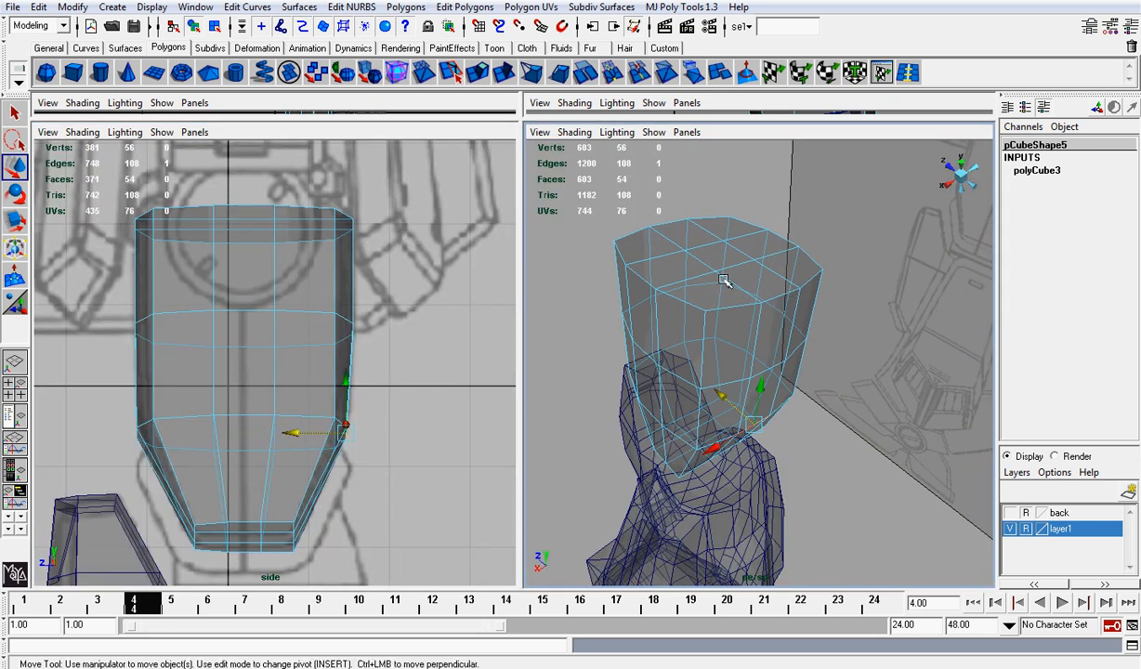
pyautogui.moveTo(716, 252); pyautogui.dragTo(720, 257, button='right')
pyautogui.click(720, 255)
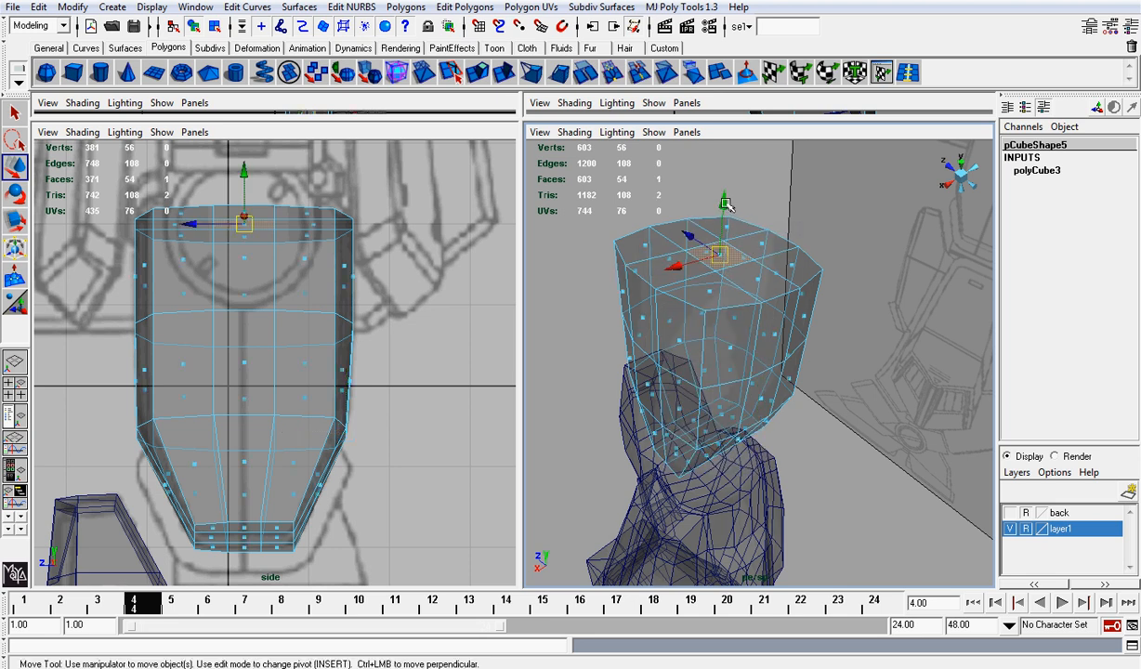
pyautogui.moveTo(726, 204); pyautogui.dragTo(729, 220)
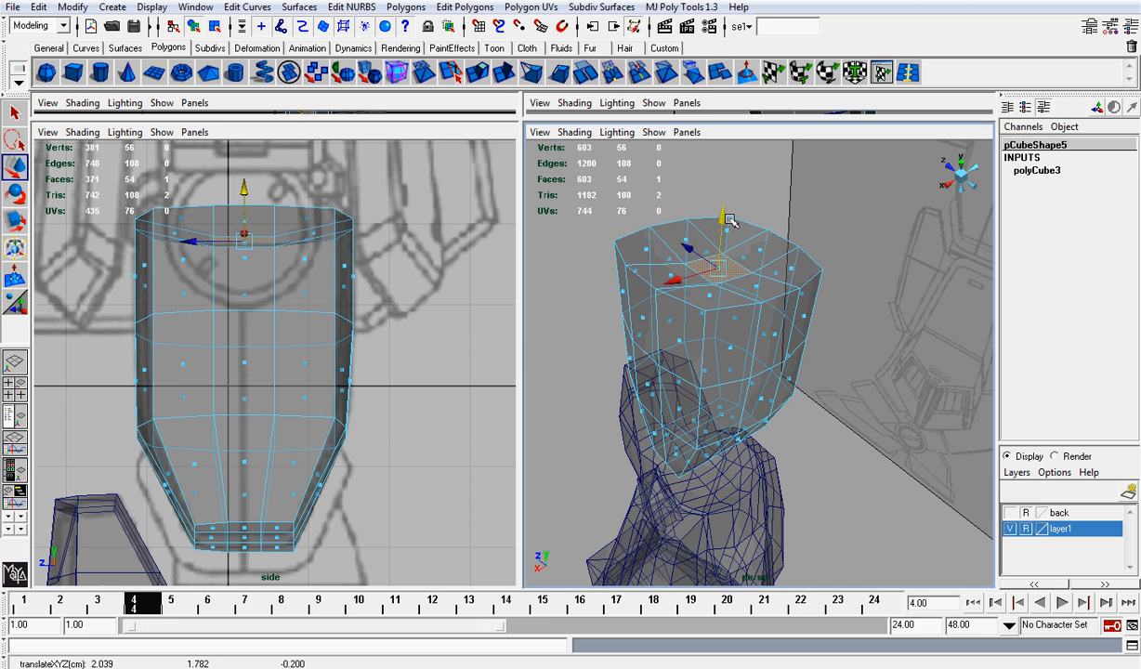
pyautogui.hotkey('ctrl', 'z')
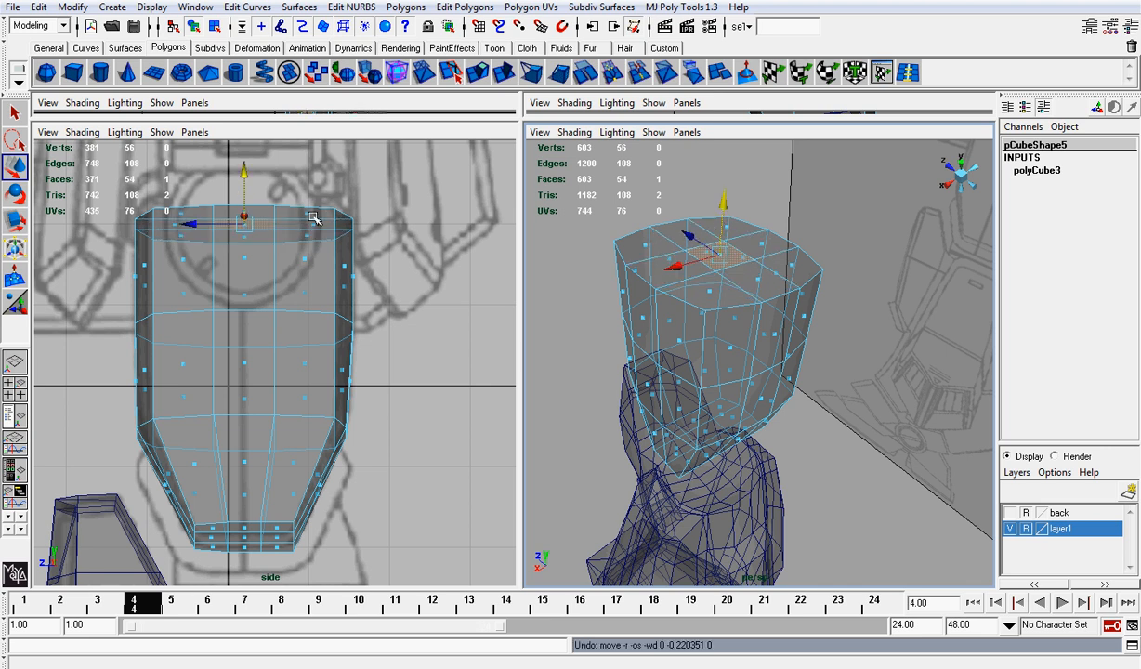
# Switch the side viewport back to the orthographic front view.
pyautogui.click(166, 132)
pyautogui.moveTo(194, 132)
pyautogui.moveTo(270, 167)
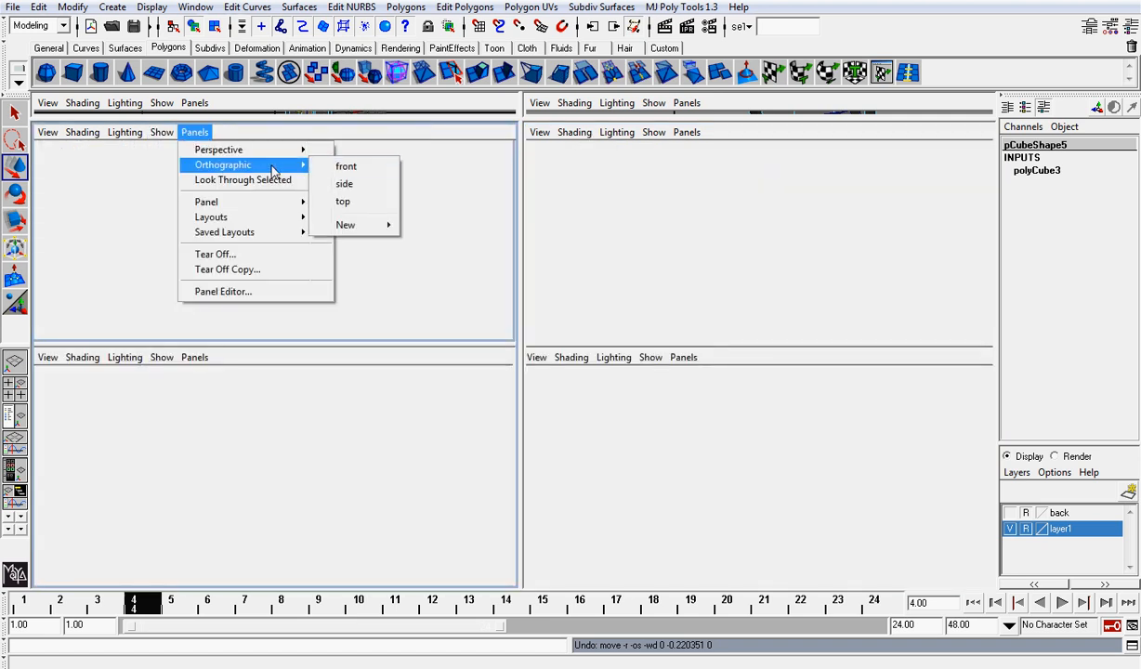
pyautogui.click(343, 170)
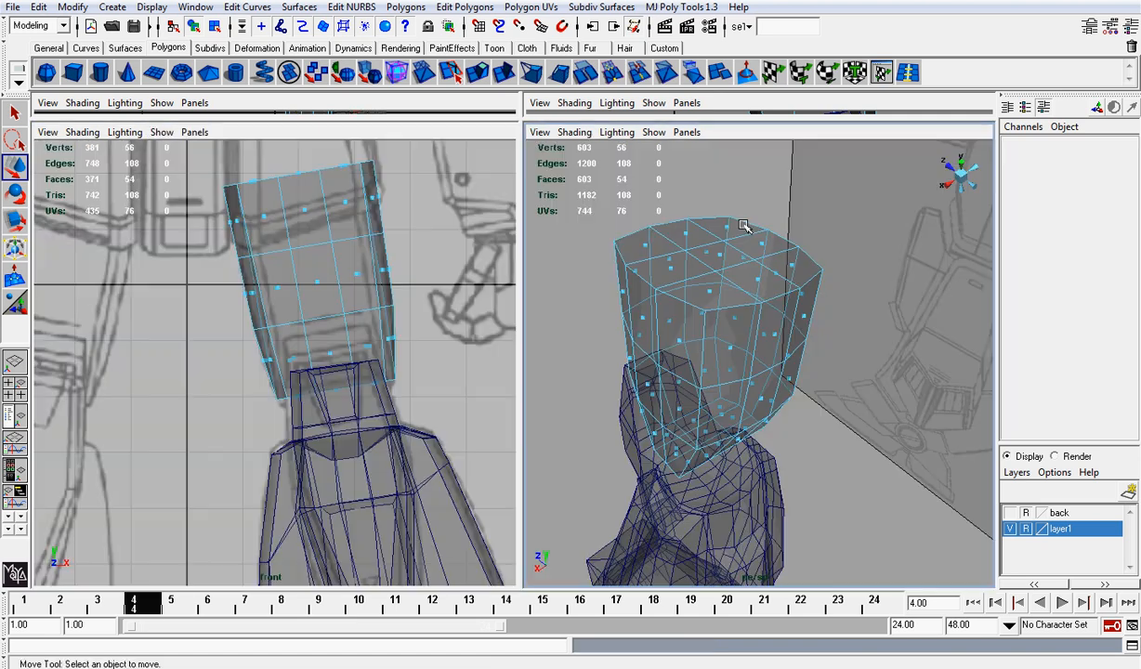
# Select the front, back and underside faces of the thigh's lowest section from the right side view.
pyautogui.click(959, 184)
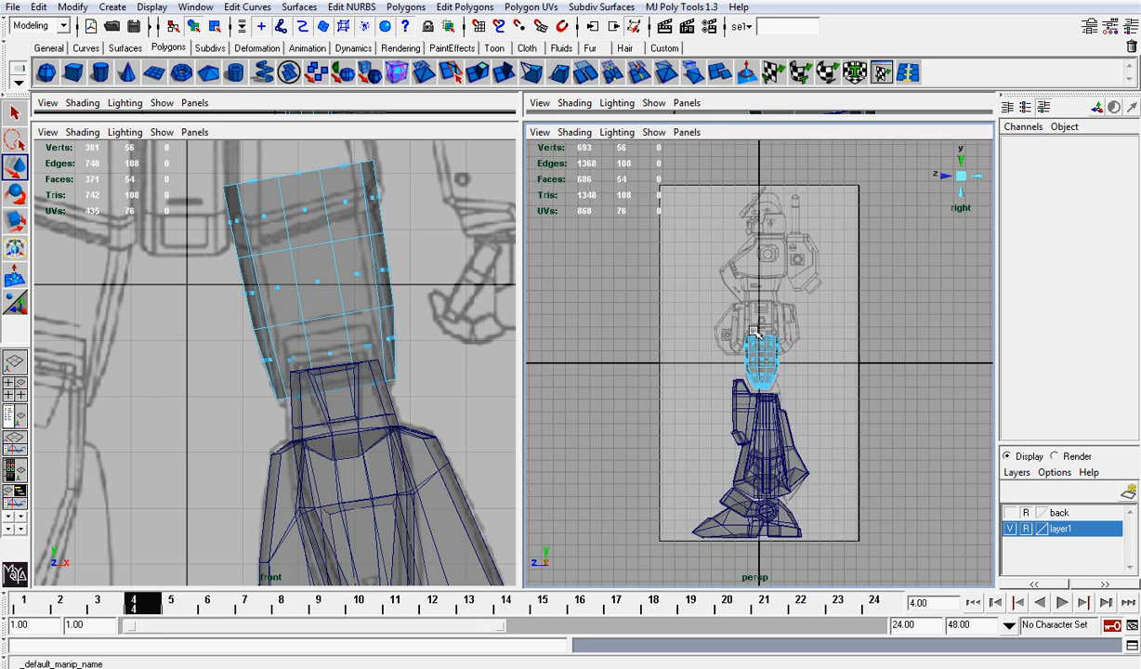
pyautogui.scroll(5, 731, 359)
pyautogui.scroll(2, 731, 359)
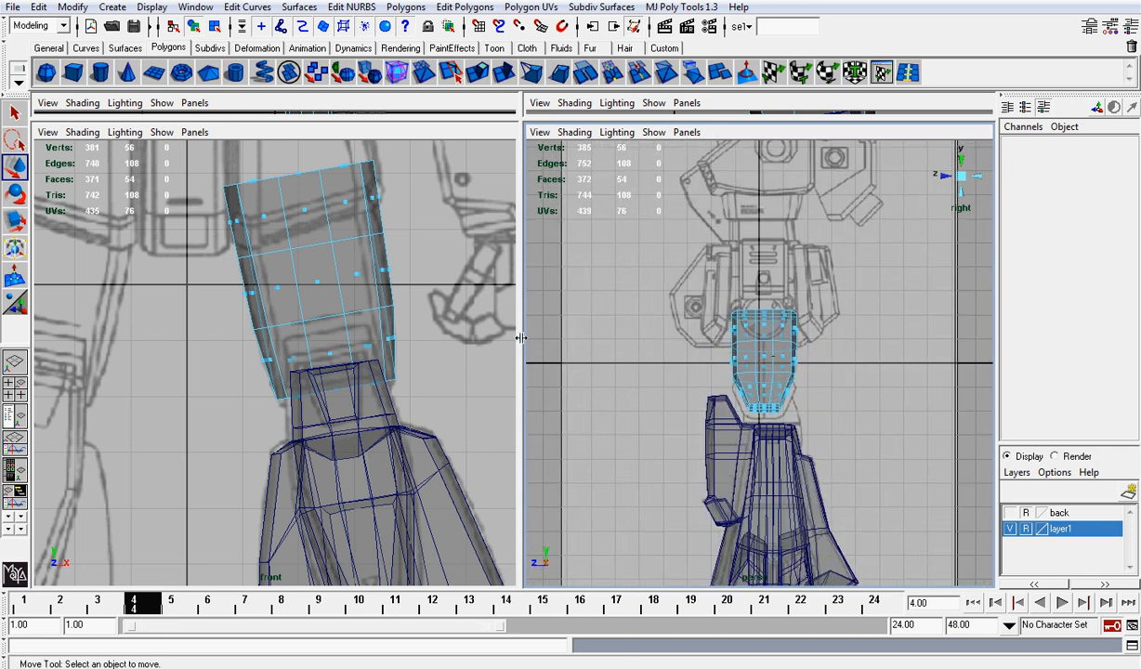
pyautogui.scroll(4, 736, 314)
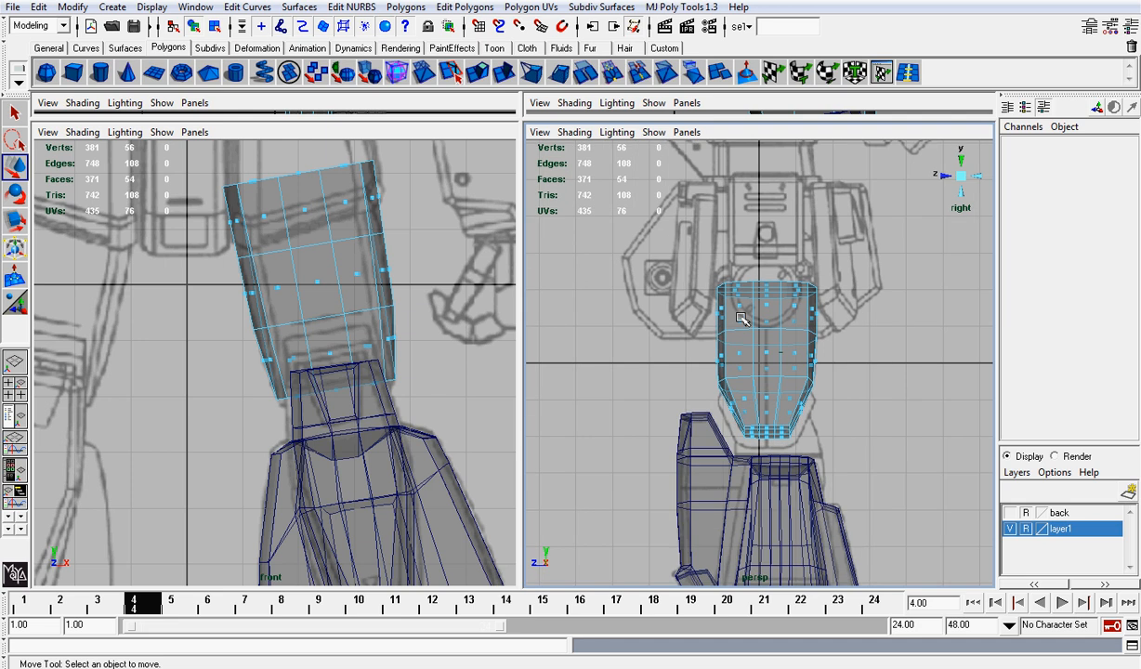
pyautogui.scroll(1, 740, 318)
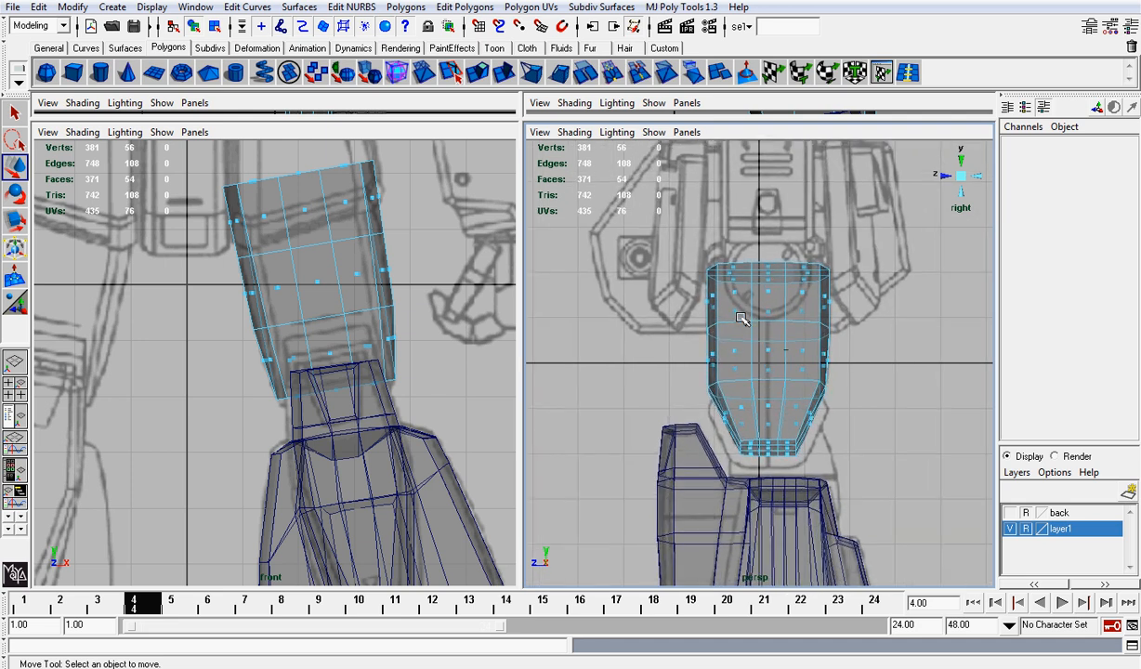
pyautogui.scroll(2, 740, 318)
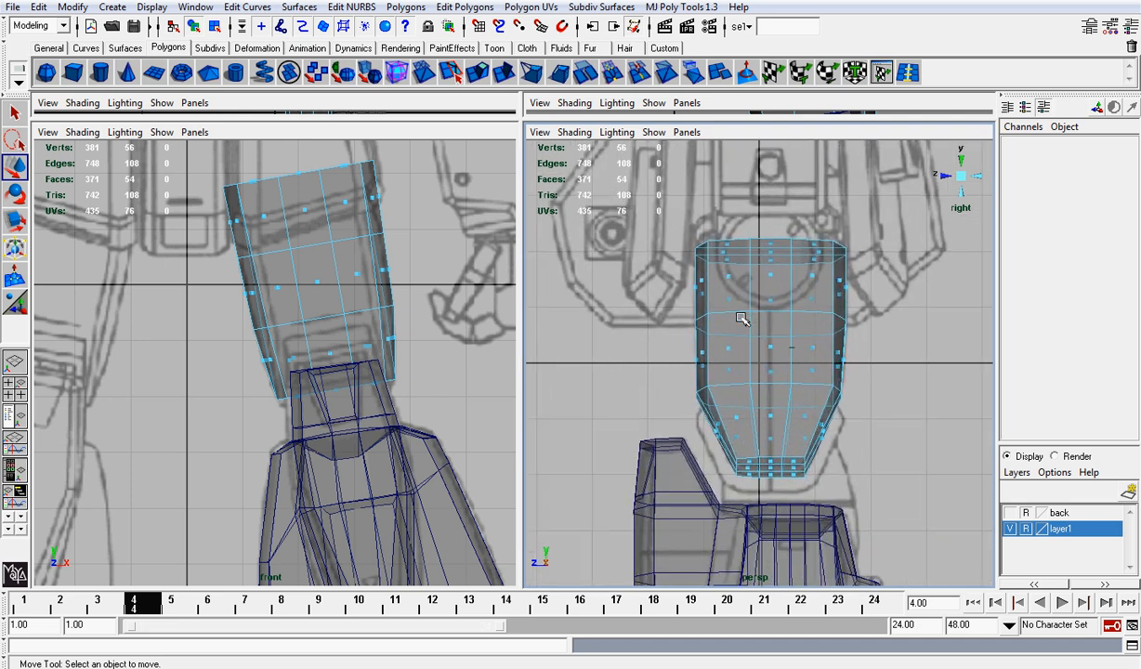
pyautogui.scroll(3, 743, 319)
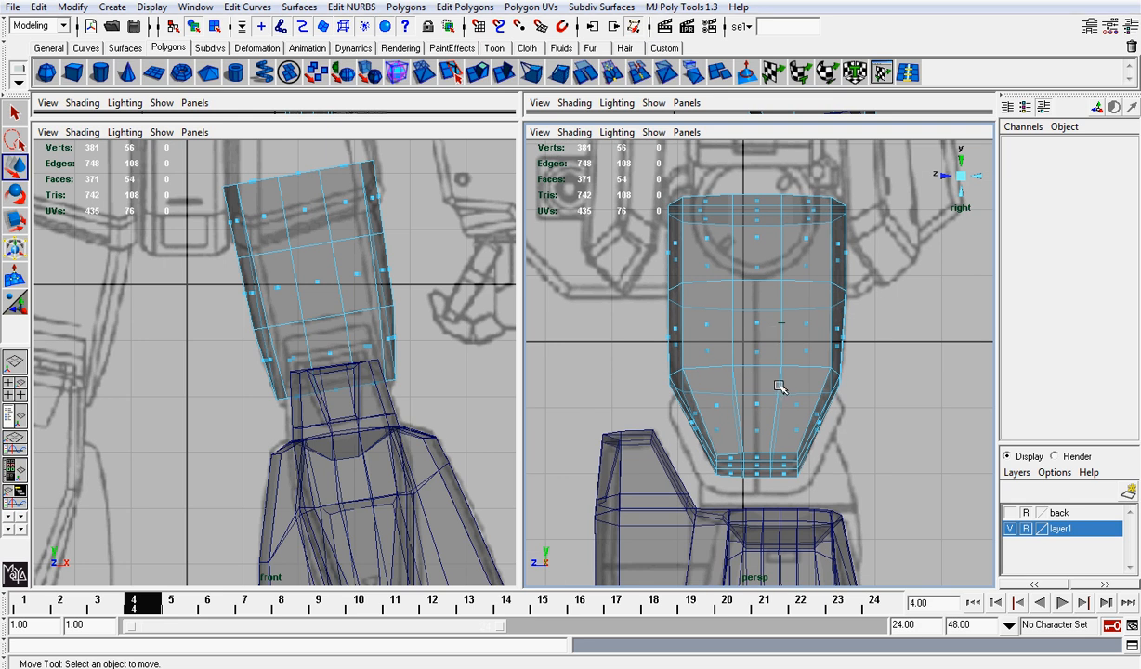
pyautogui.scroll(2, 785, 388)
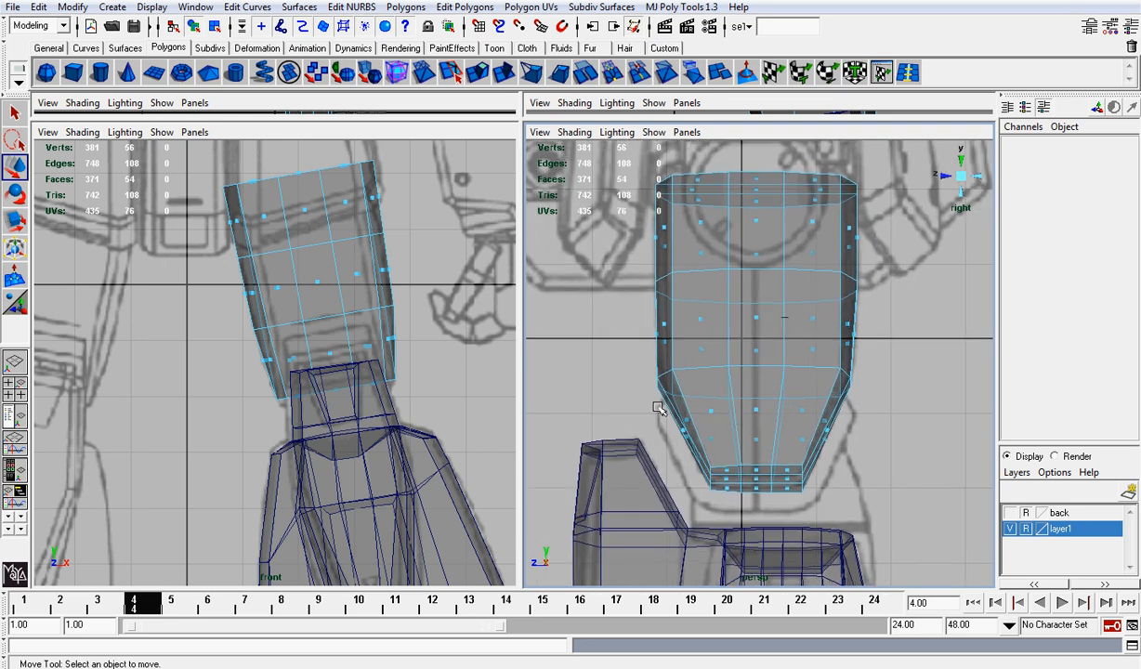
pyautogui.moveTo(656, 405); pyautogui.dragTo(810, 528)
pyautogui.keyDown('shift'); pyautogui.moveTo(828, 421); pyautogui.dragTo(873, 476); pyautogui.keyUp('shift')
# Turn off X-Ray shading in the perspective view and hide the reference images on layer1.
pyautogui.click(965, 173)
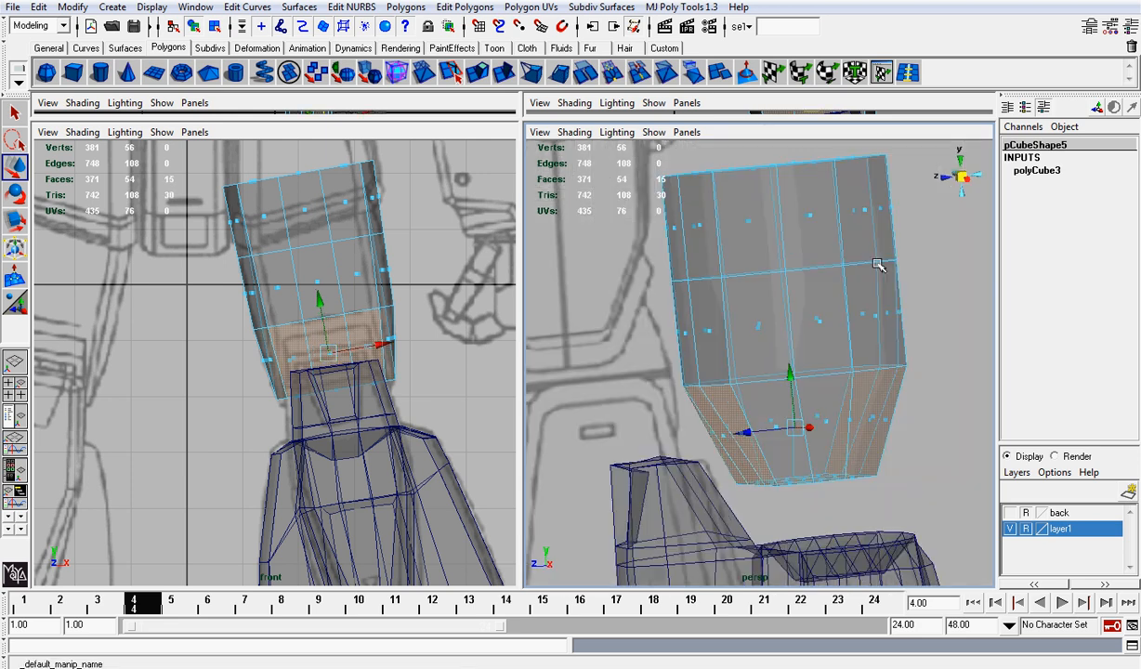
pyautogui.keyDown('alt'); pyautogui.moveTo(665, 286); pyautogui.dragTo(650, 267); pyautogui.keyUp('alt')
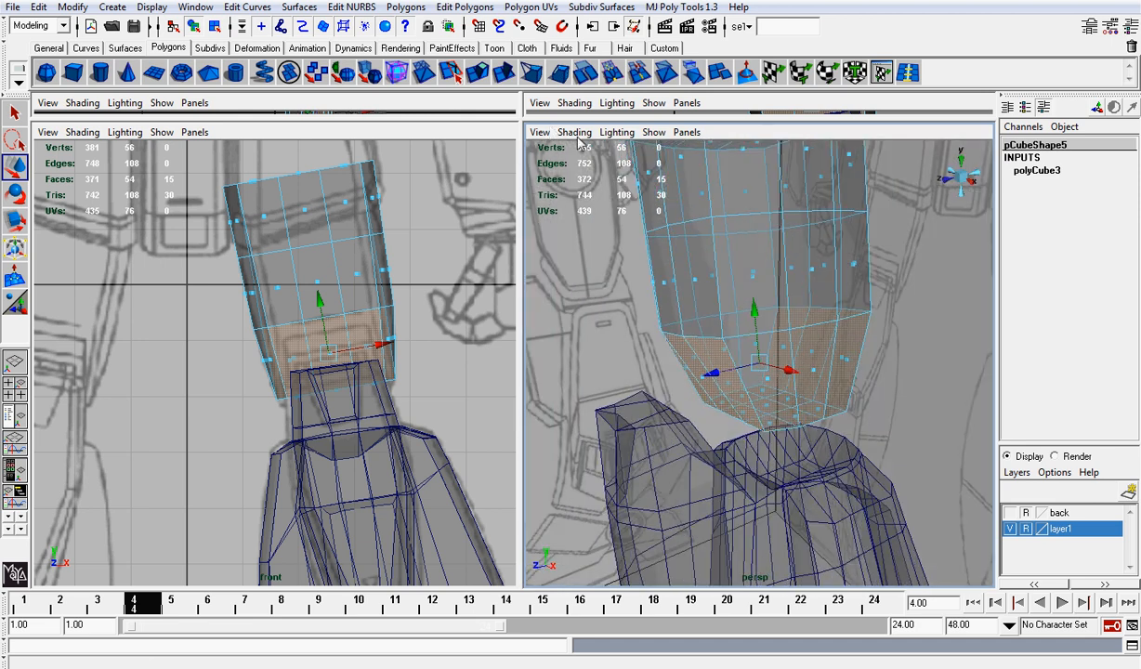
pyautogui.click(575, 133)
pyautogui.click(651, 315)
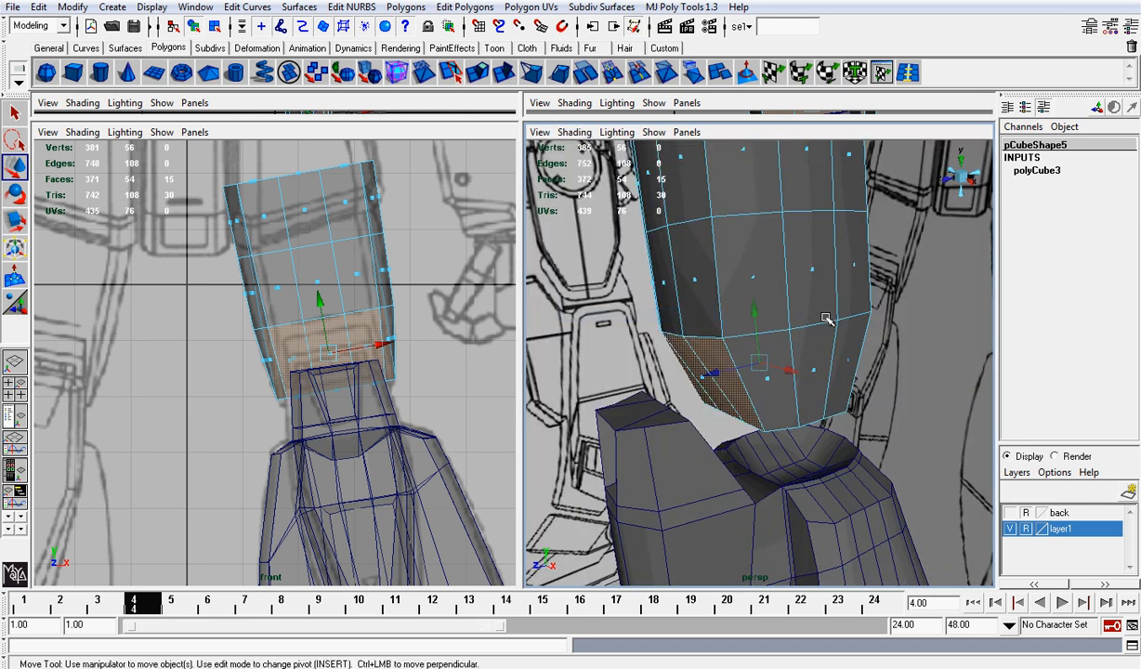
pyautogui.scroll(-3, 826, 319)
pyautogui.click(1009, 528)
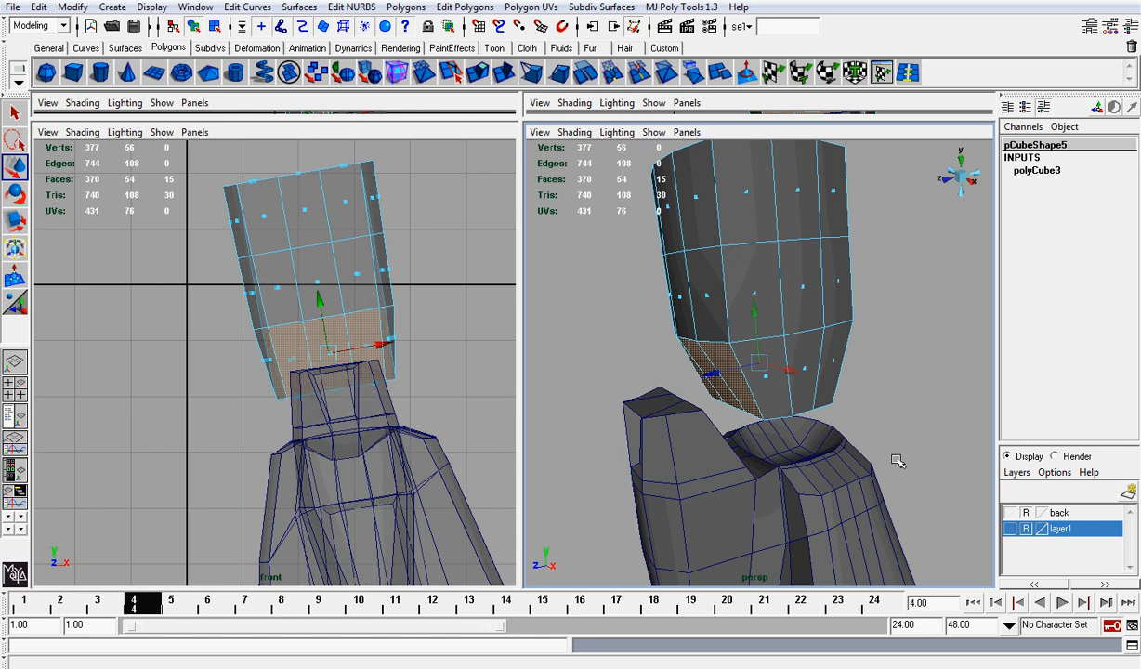
# Try extending the face selection around the thigh's lowest section with the layer1 references shown, and undo these changes.
pyautogui.keyDown('alt'); pyautogui.moveTo(897, 462); pyautogui.dragTo(726, 390); pyautogui.keyUp('alt')
pyautogui.keyDown('shift'); pyautogui.moveTo(816, 330); pyautogui.dragTo(650, 361); pyautogui.keyUp('shift')
pyautogui.press('f')
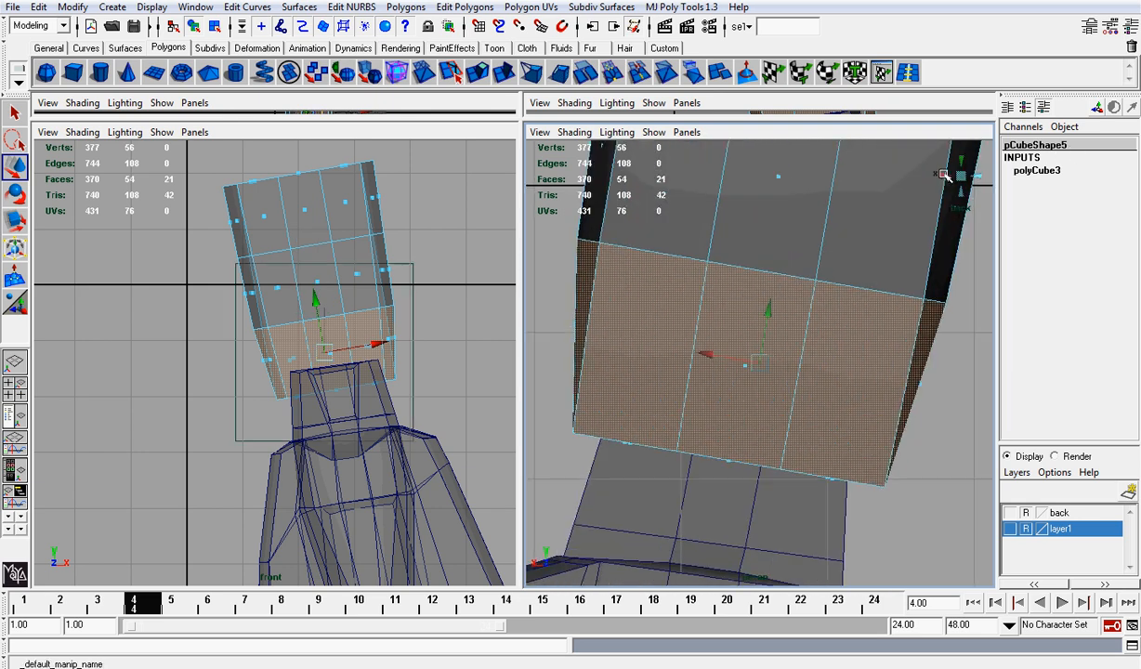
pyautogui.click(1010, 528)
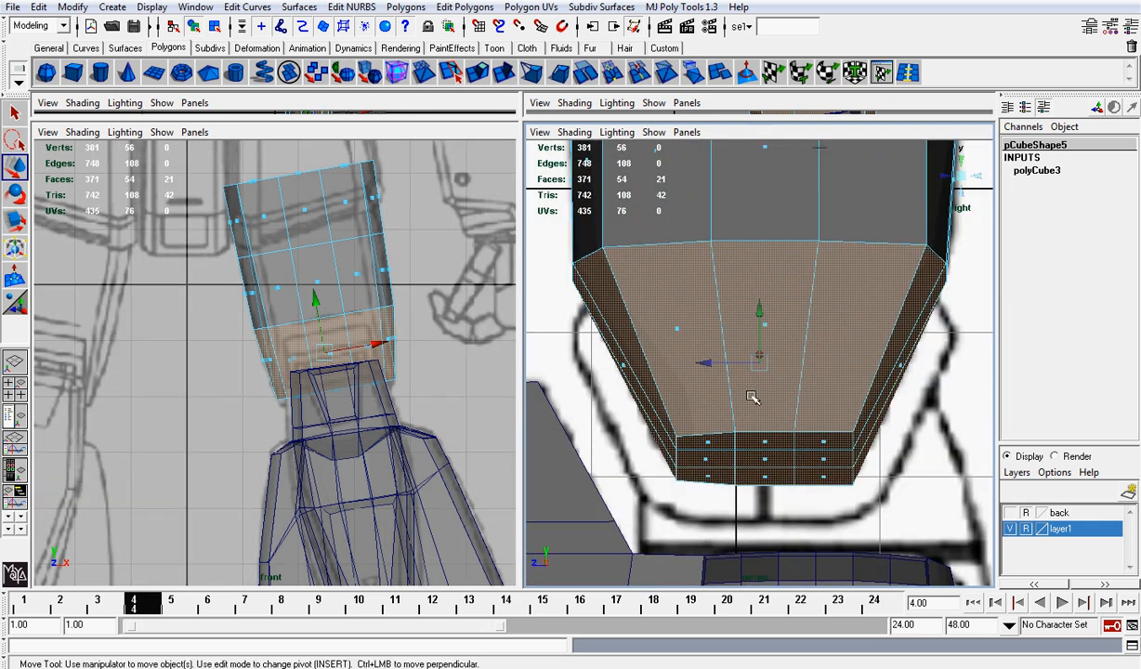
pyautogui.scroll(-4, 741, 362)
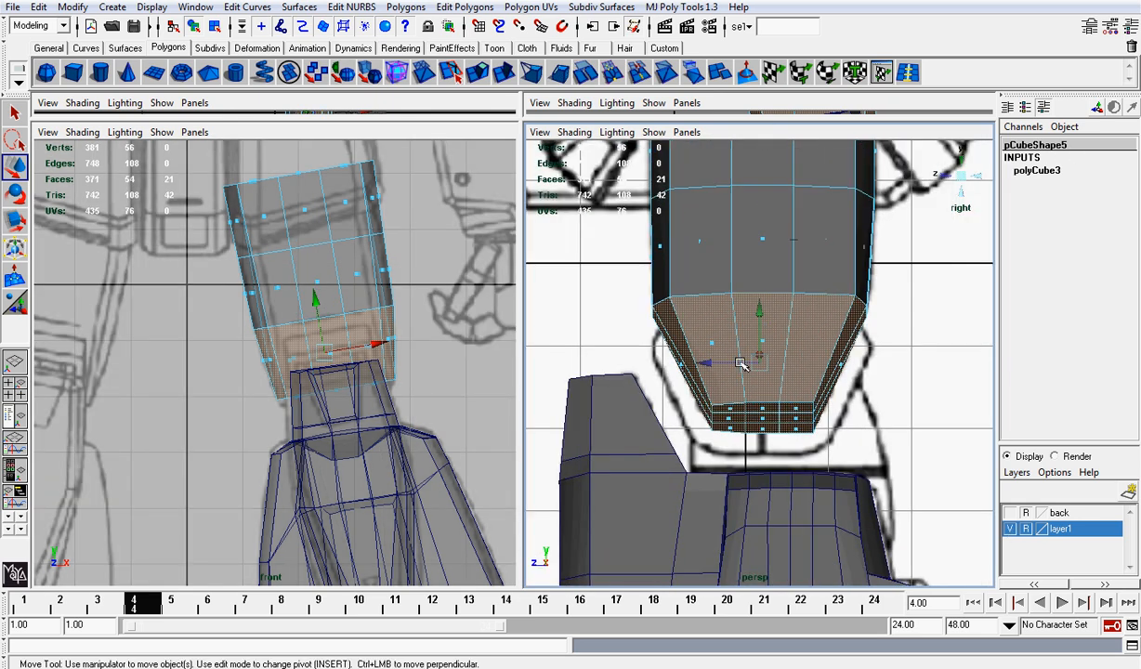
pyautogui.hotkey('ctrl', 'z')
pyautogui.hotkey('ctrl', 'z')
pyautogui.hotkey('ctrl', 'z')
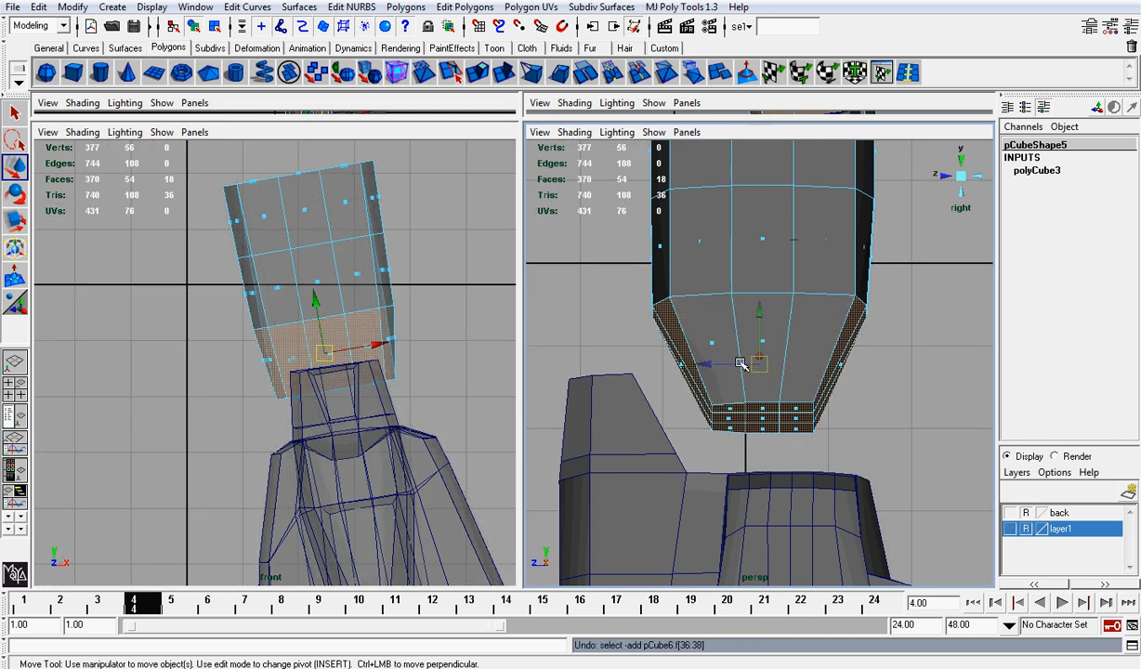
# Show the reference images on layer1, turn on X-Ray shading in the perspective view and clear the face selection.
pyautogui.click(1010, 528)
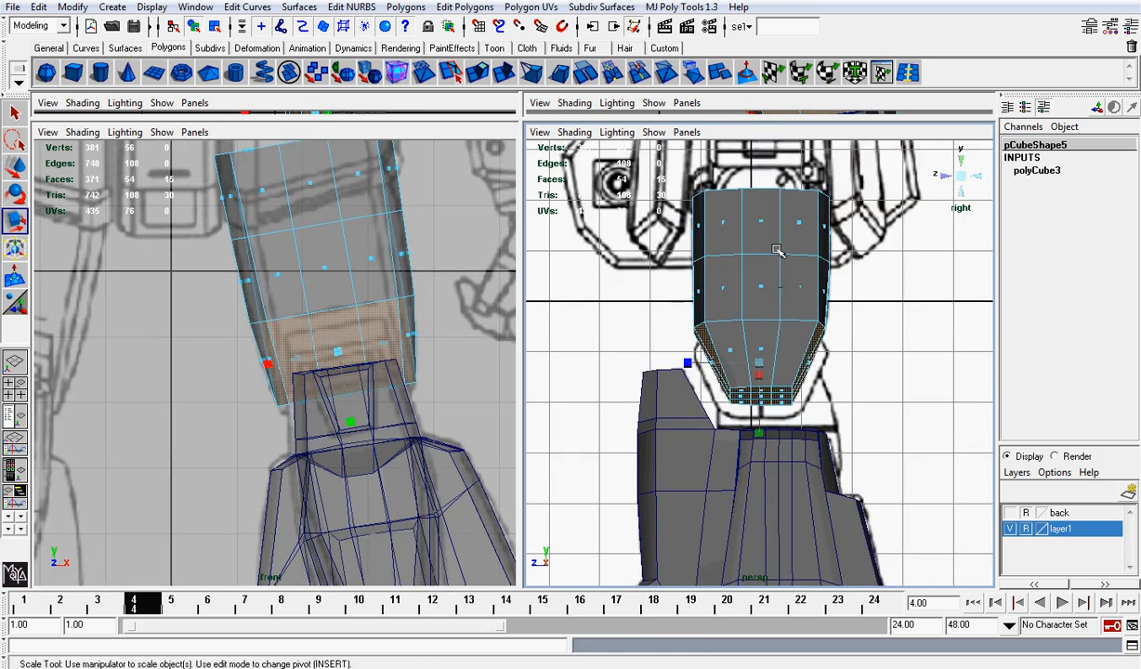
pyautogui.scroll(2, 778, 250)
pyautogui.keyDown('alt'); pyautogui.moveTo(758, 266); pyautogui.dragTo(746, 303, button='middle'); pyautogui.keyUp('alt')
pyautogui.click(574, 132)
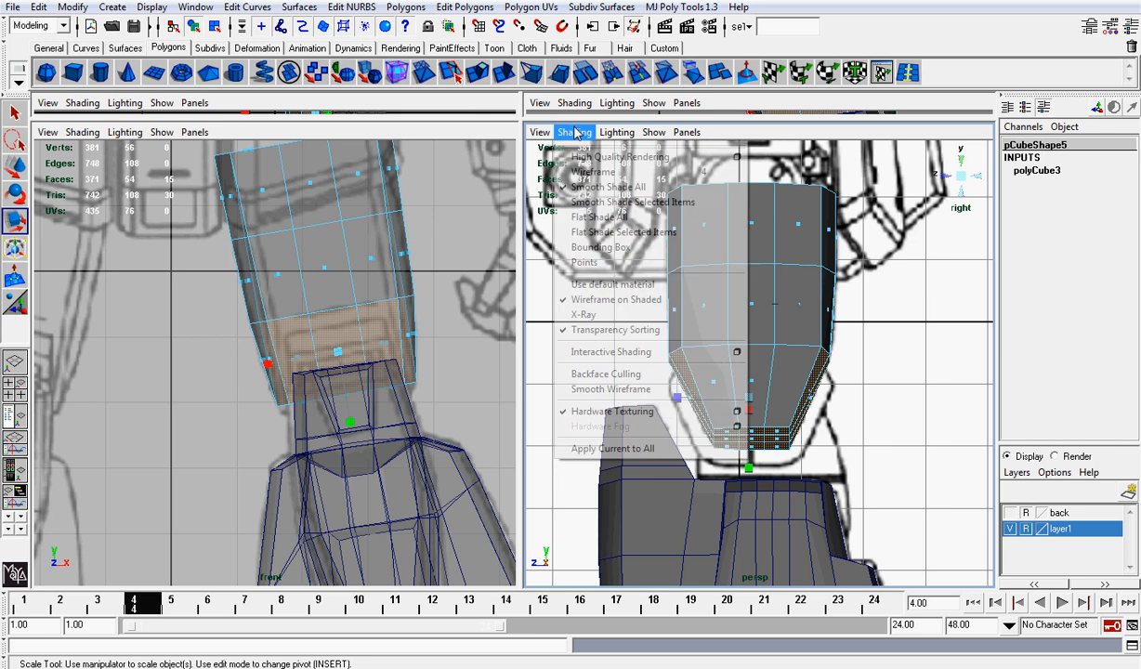
pyautogui.click(649, 314)
pyautogui.click(859, 303)
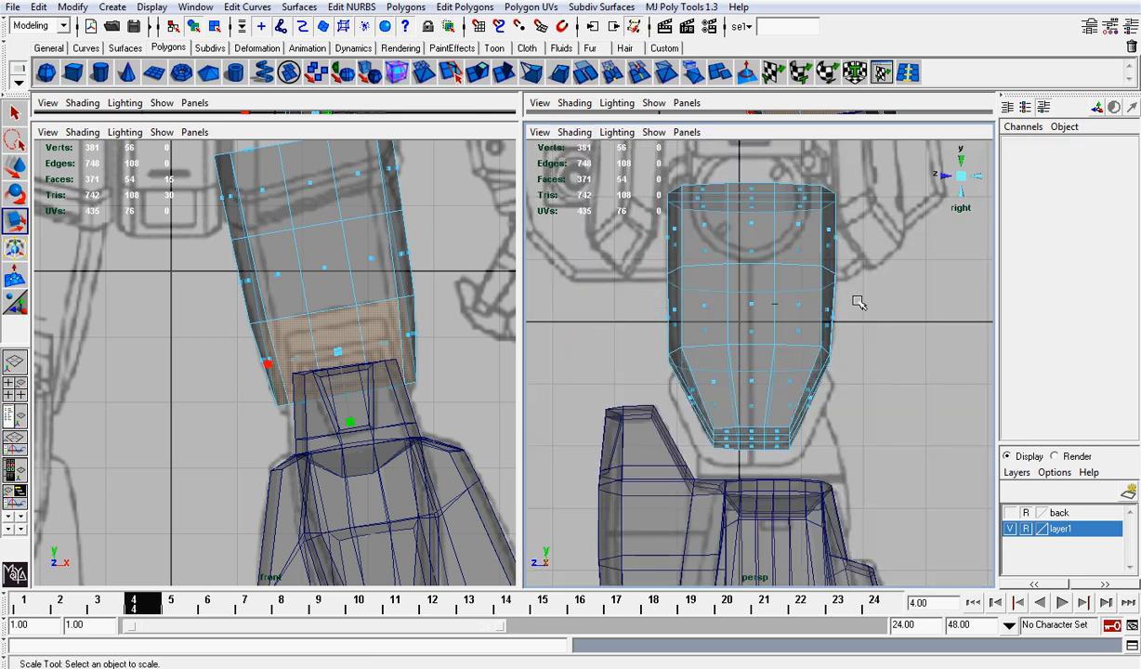
pyautogui.keyDown('alt'); pyautogui.moveTo(804, 270); pyautogui.dragTo(754, 348, button='middle'); pyautogui.keyUp('alt')
pyautogui.scroll(2, 748, 334)
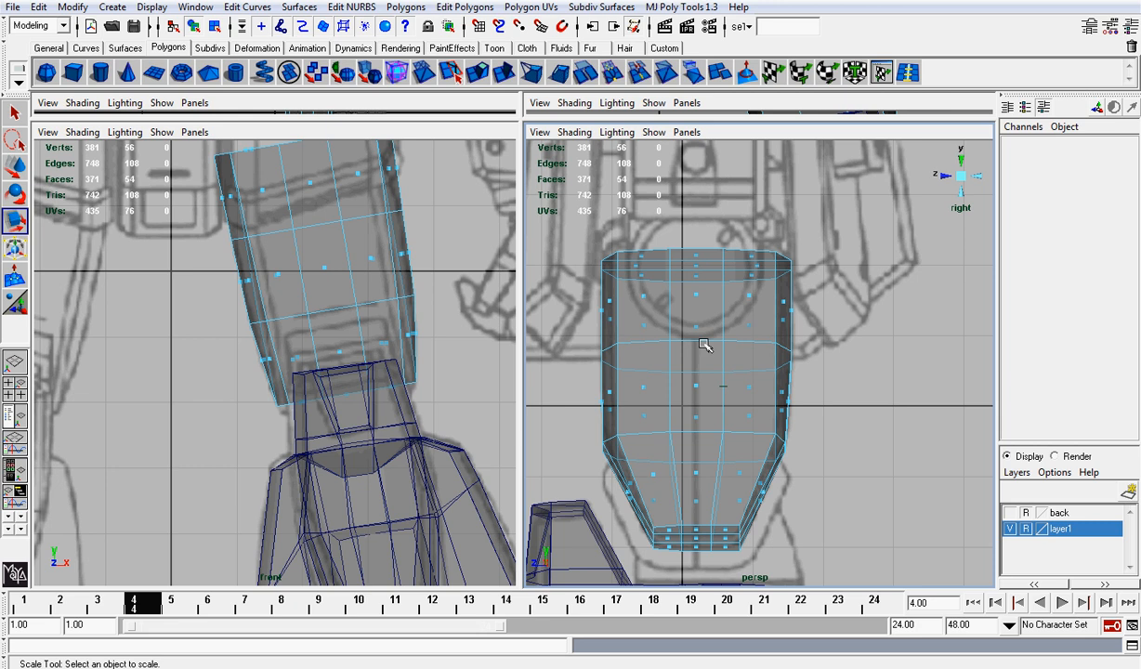
pyautogui.keyDown('alt'); pyautogui.moveTo(704, 346); pyautogui.dragTo(692, 322, button='middle'); pyautogui.keyUp('alt')
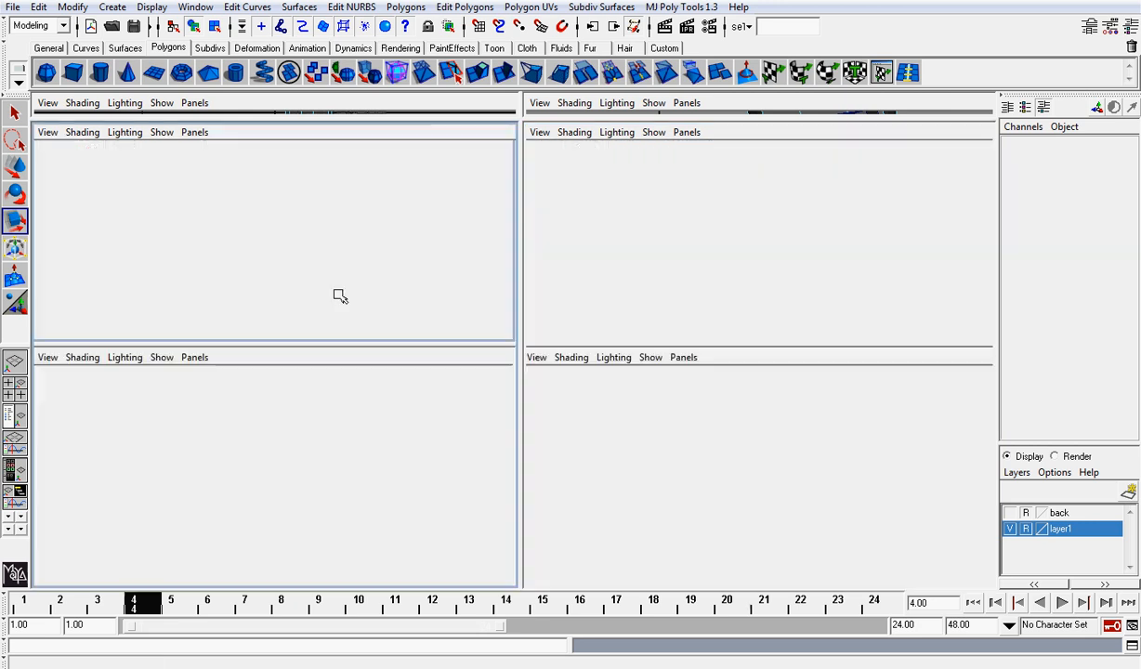
# Try moving the whole thigh sideways along its own X axis in the front view, and undo the move.
pyautogui.moveTo(338, 294); pyautogui.dragTo(378, 274, button='right')
pyautogui.click(385, 279)
pyautogui.press('w')
pyautogui.click(370, 261)
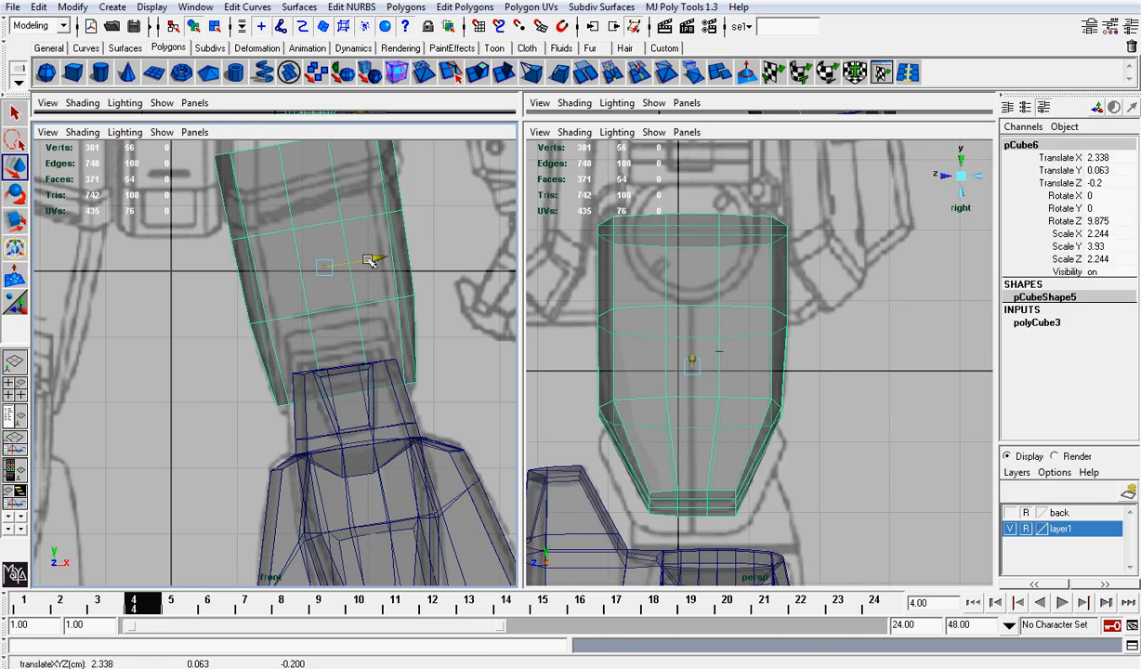
pyautogui.moveTo(370, 261); pyautogui.dragTo(67, 292)
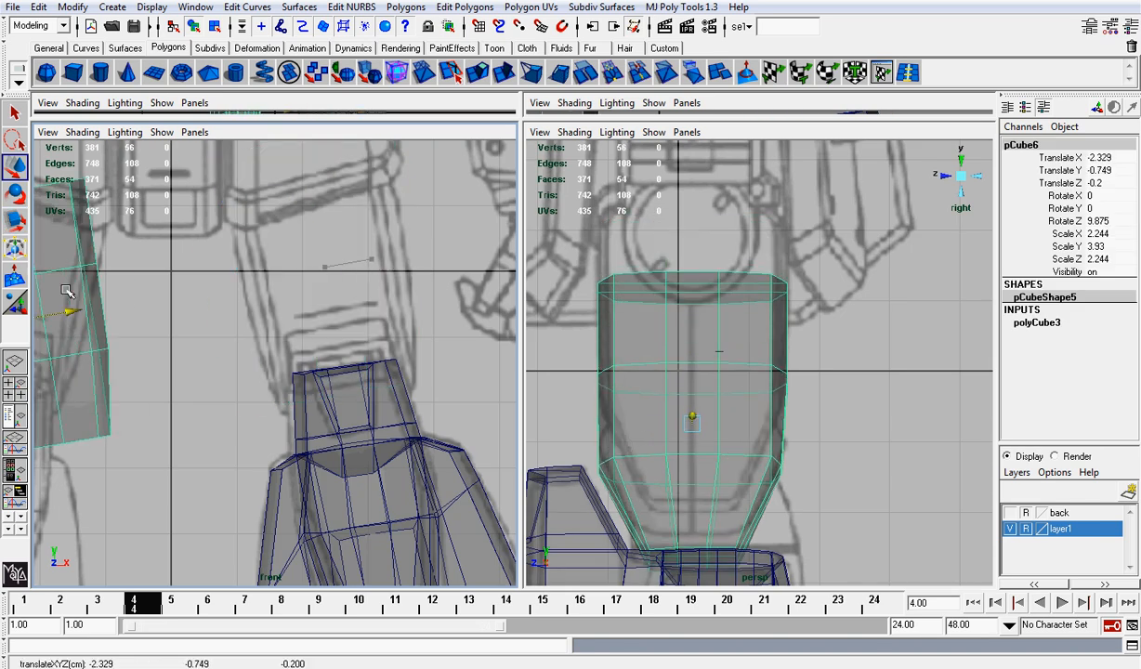
pyautogui.hotkey('ctrl', 'z')
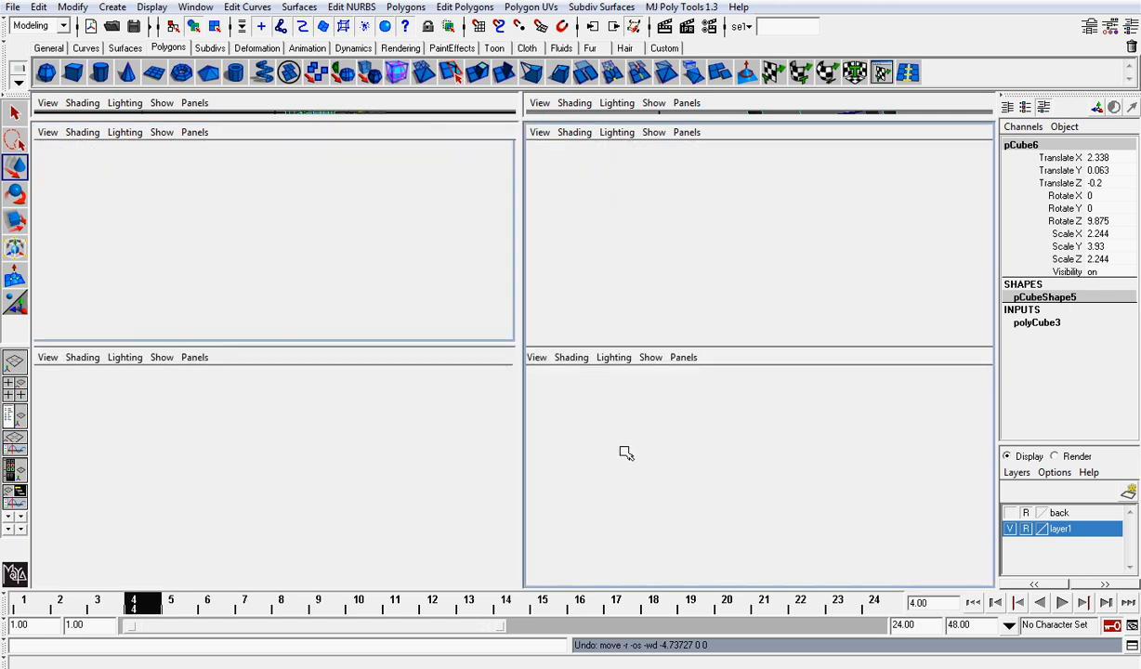
# Reselect the sloping front and back faces and the underside faces of the thigh's lowest section.
pyautogui.moveTo(628, 453); pyautogui.dragTo(625, 478, button='right')
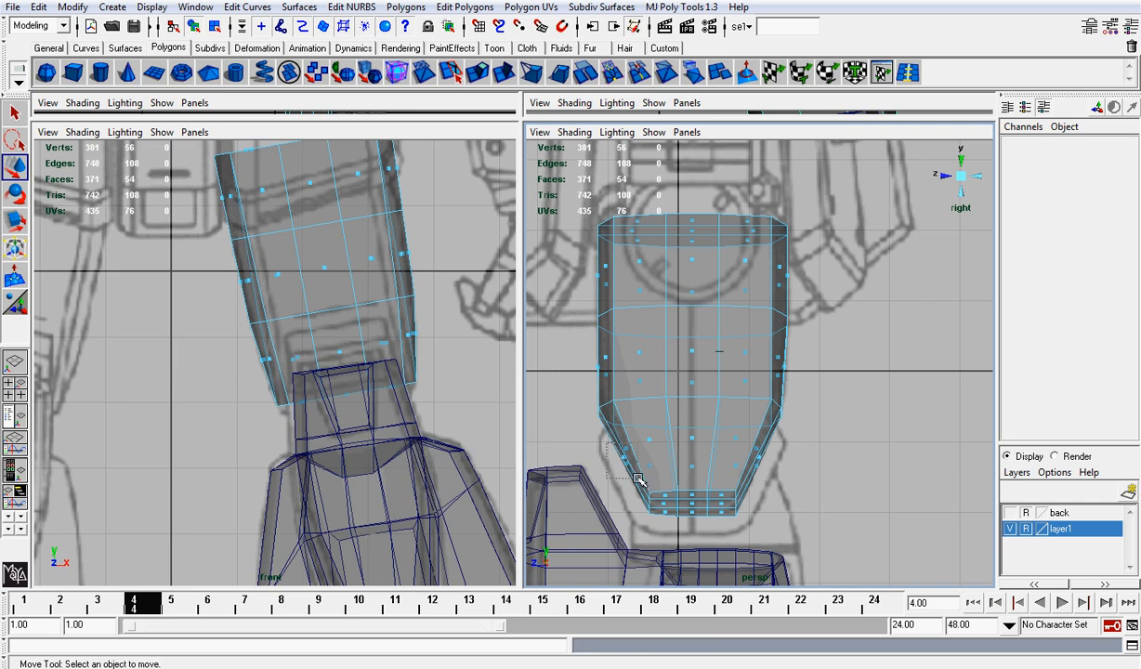
pyautogui.moveTo(593, 452); pyautogui.dragTo(627, 473)
pyautogui.keyDown('shift'); pyautogui.moveTo(709, 527); pyautogui.dragTo(744, 535); pyautogui.keyUp('shift')
pyautogui.keyDown('shift'); pyautogui.moveTo(744, 446); pyautogui.dragTo(798, 484); pyautogui.keyUp('shift')
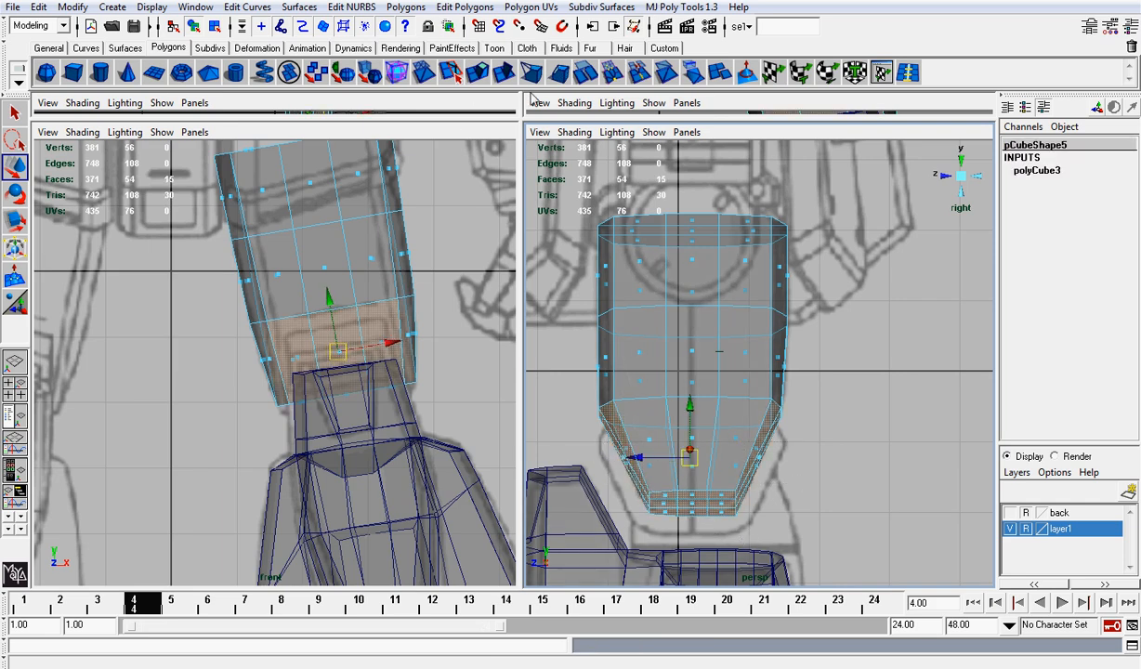
# Extrude the selected lower thigh faces and scale them uniformly to 0.867 to form an inset border.
pyautogui.click(480, 79)
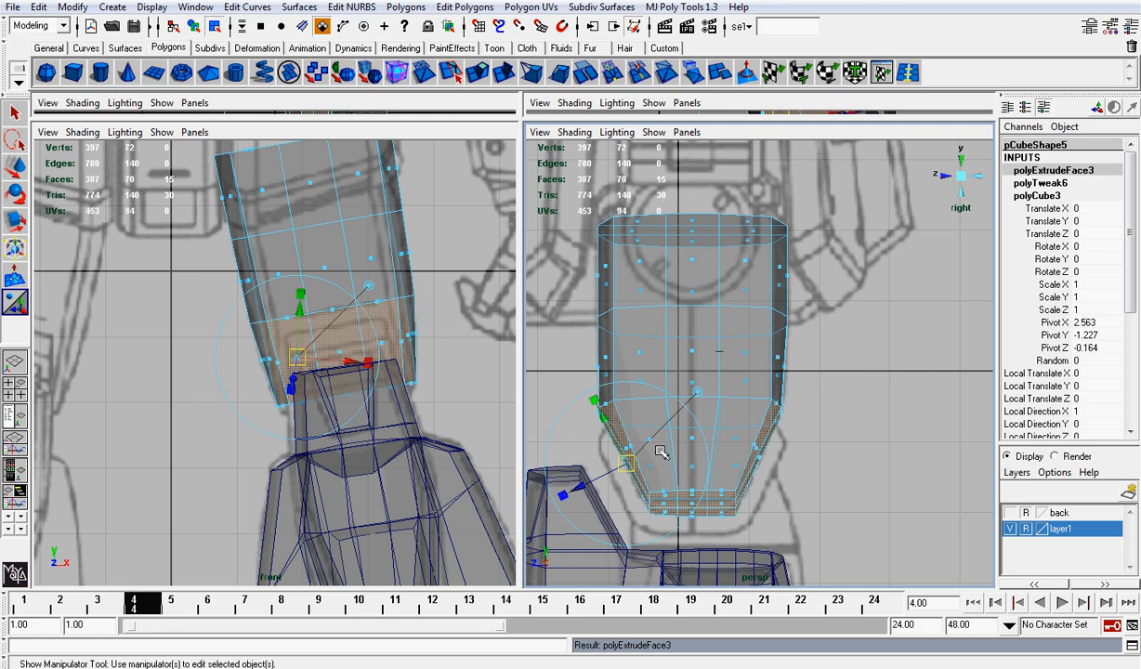
pyautogui.click(699, 388)
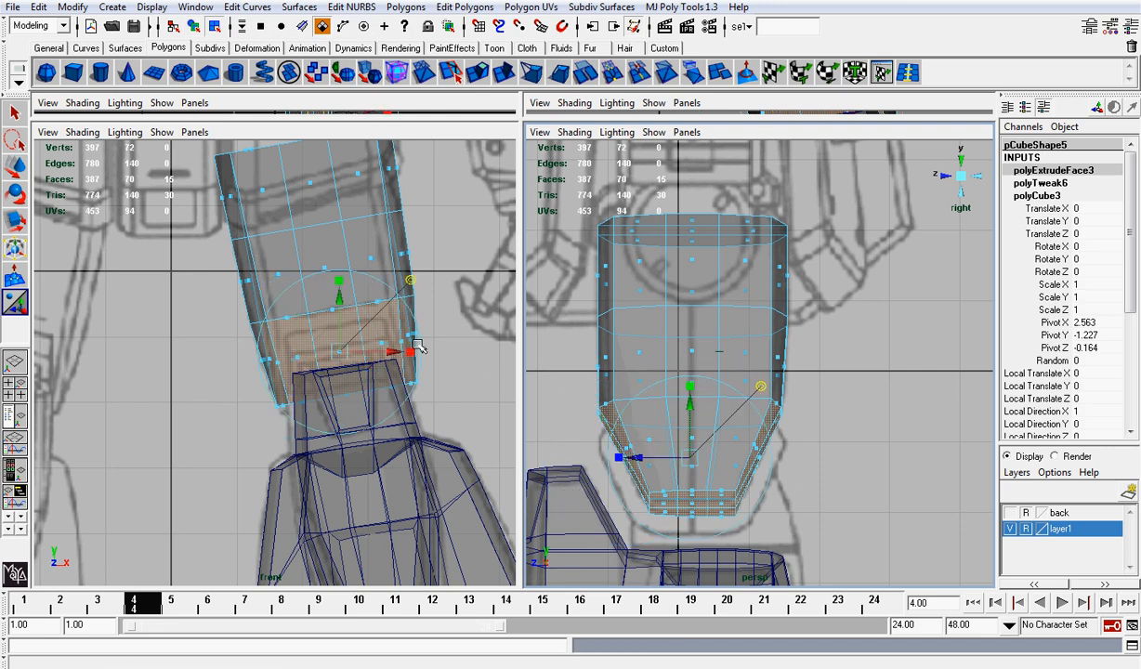
pyautogui.click(341, 283)
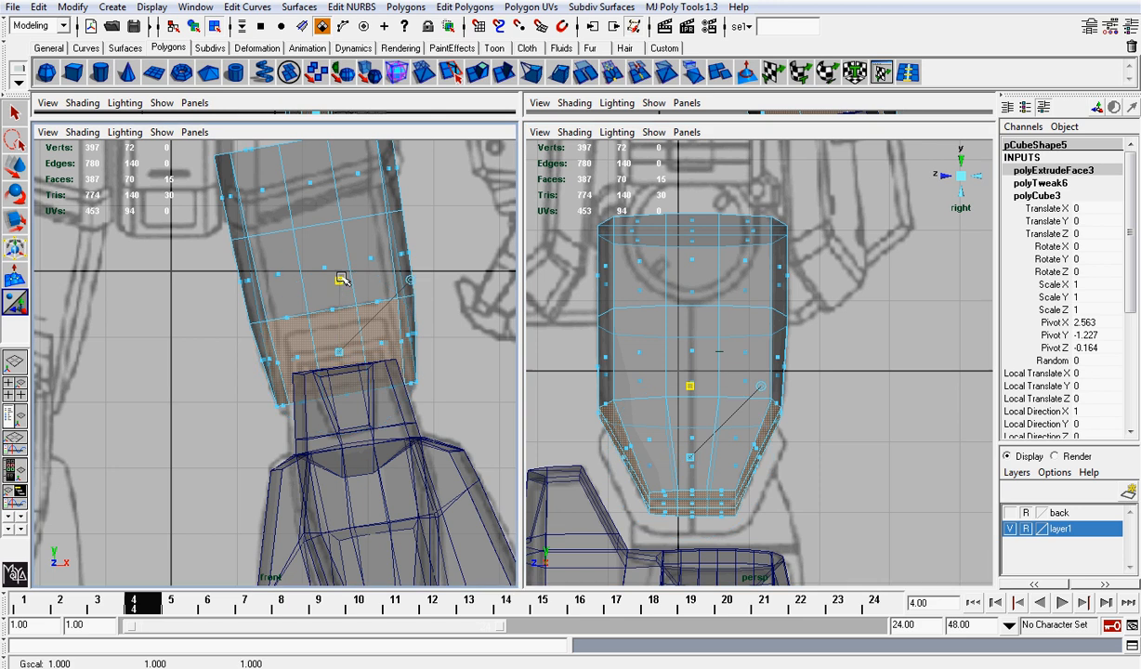
pyautogui.moveTo(341, 349)
pyautogui.mouseDown()
pyautogui.moveTo(321, 342)
pyautogui.moveTo(336, 346)
pyautogui.mouseUp()
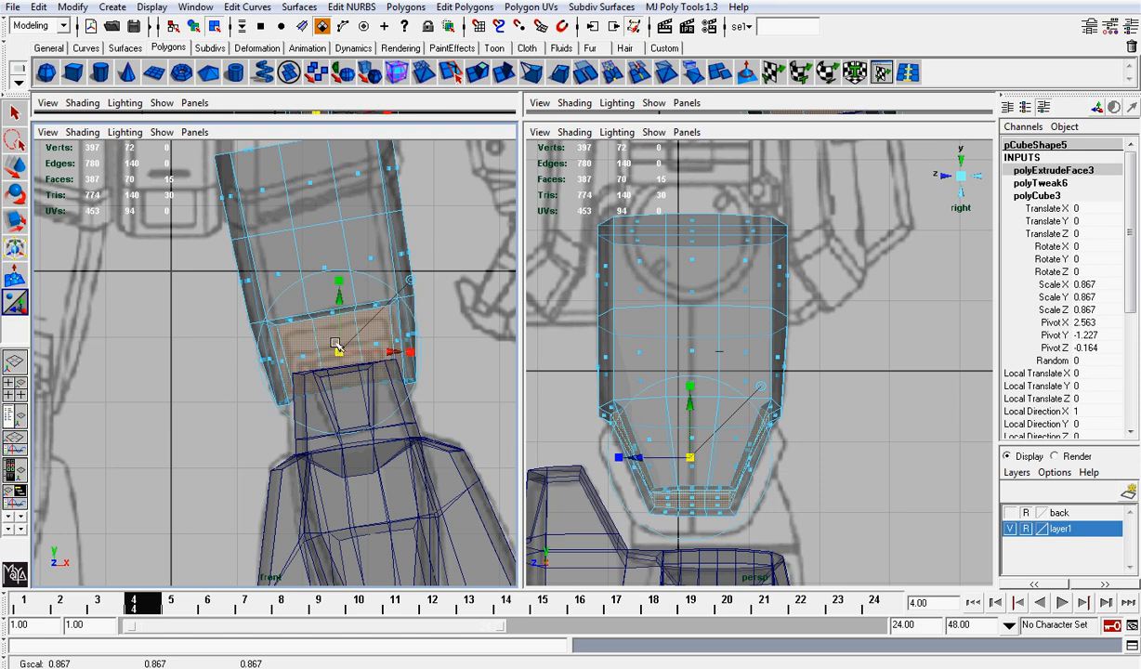
# Extrude the inset faces inward twice to hollow the thigh's lower end, using a local Z translation of -0.135 for the second extrusion.
pyautogui.press('g')
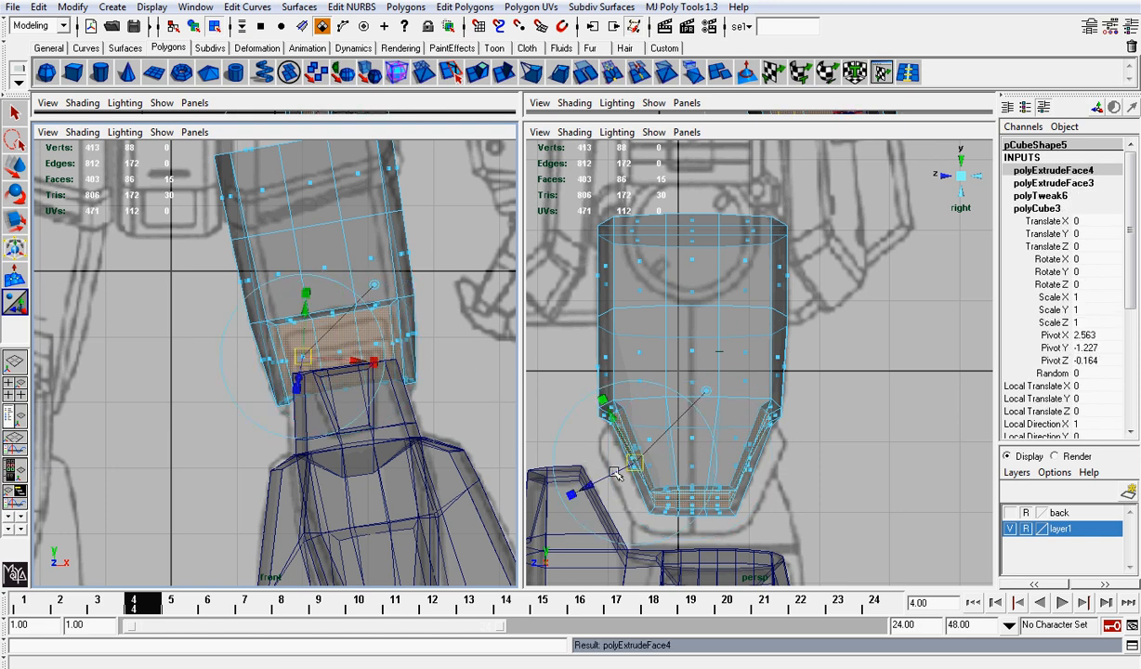
pyautogui.moveTo(602, 480); pyautogui.dragTo(613, 468)
pyautogui.press('g')
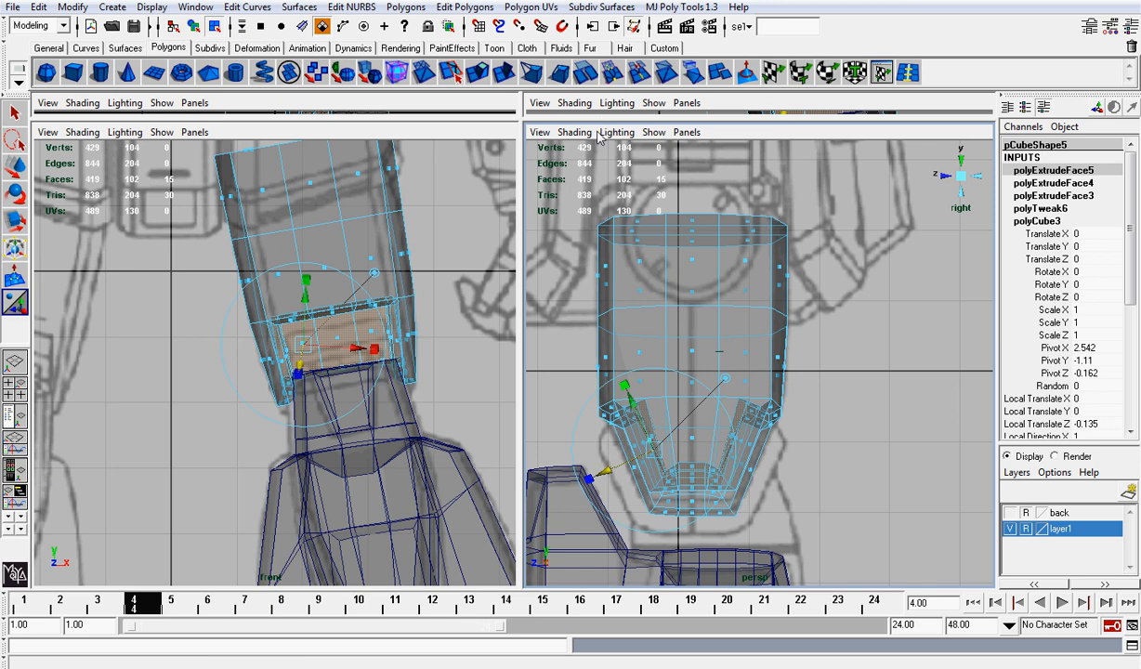
# Turn off X-Ray shading in the perspective view and clear the face selection on the thigh.
pyautogui.click(574, 132)
pyautogui.click(578, 314)
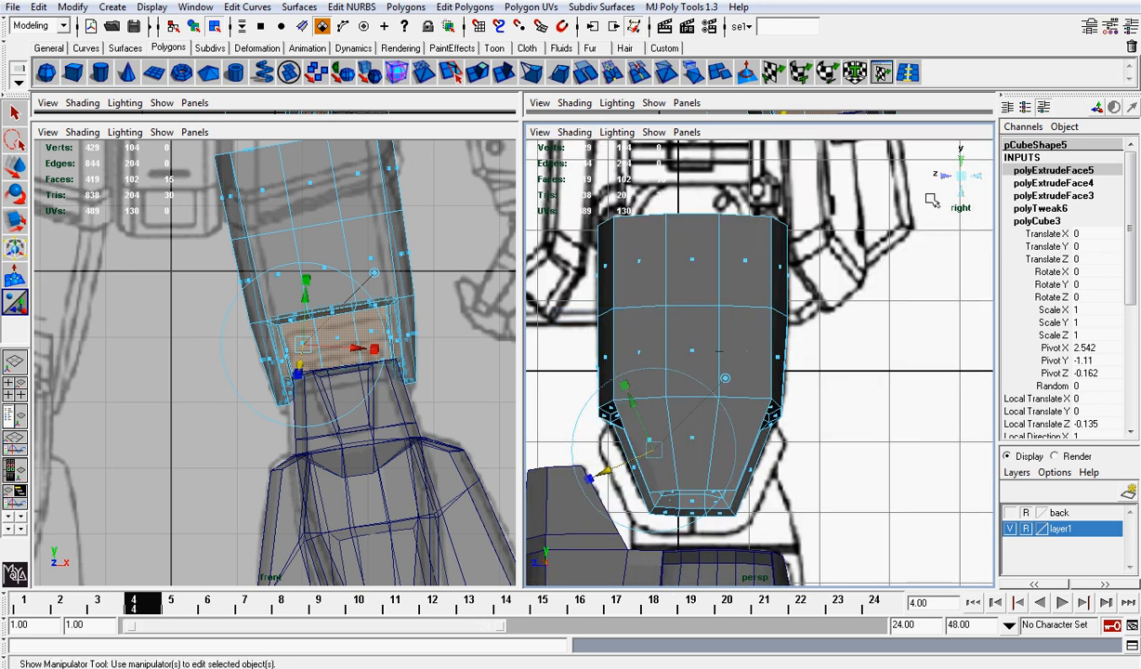
pyautogui.keyDown('alt'); pyautogui.moveTo(920, 172); pyautogui.dragTo(761, 299); pyautogui.keyUp('alt')
pyautogui.scroll(-3, 741, 294)
pyautogui.keyDown('alt'); pyautogui.moveTo(766, 318); pyautogui.dragTo(696, 479, button='right'); pyautogui.keyUp('alt')
pyautogui.click(891, 410)
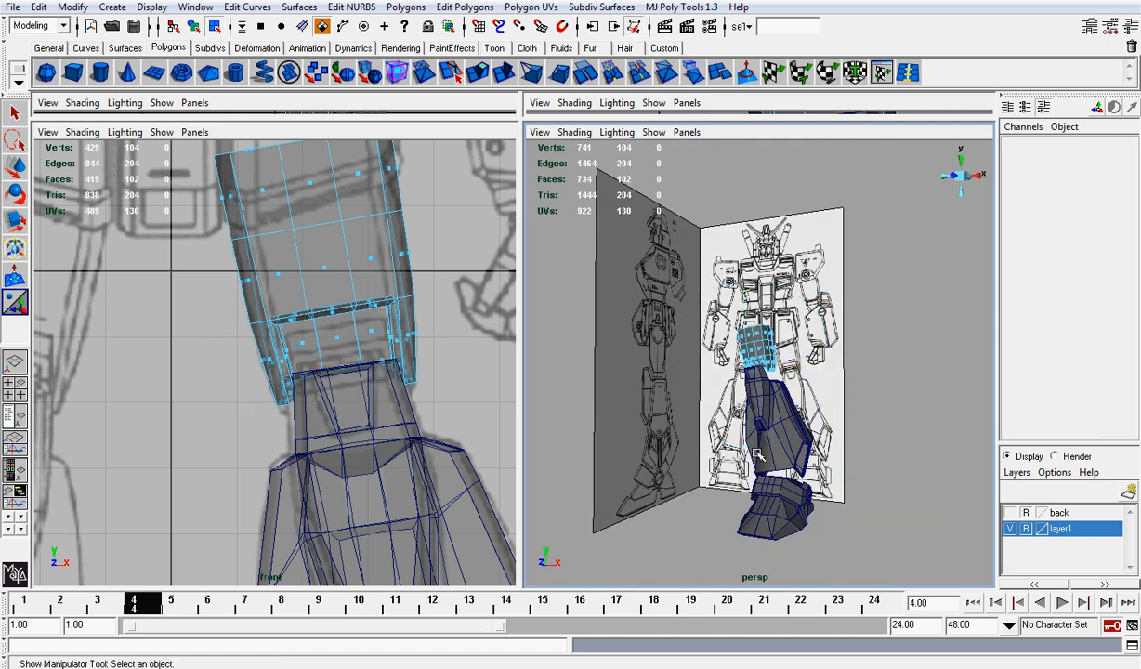
# Select the lower leg and foot objects in object mode and hide them to expose the underside of the thigh.
pyautogui.click(797, 494)
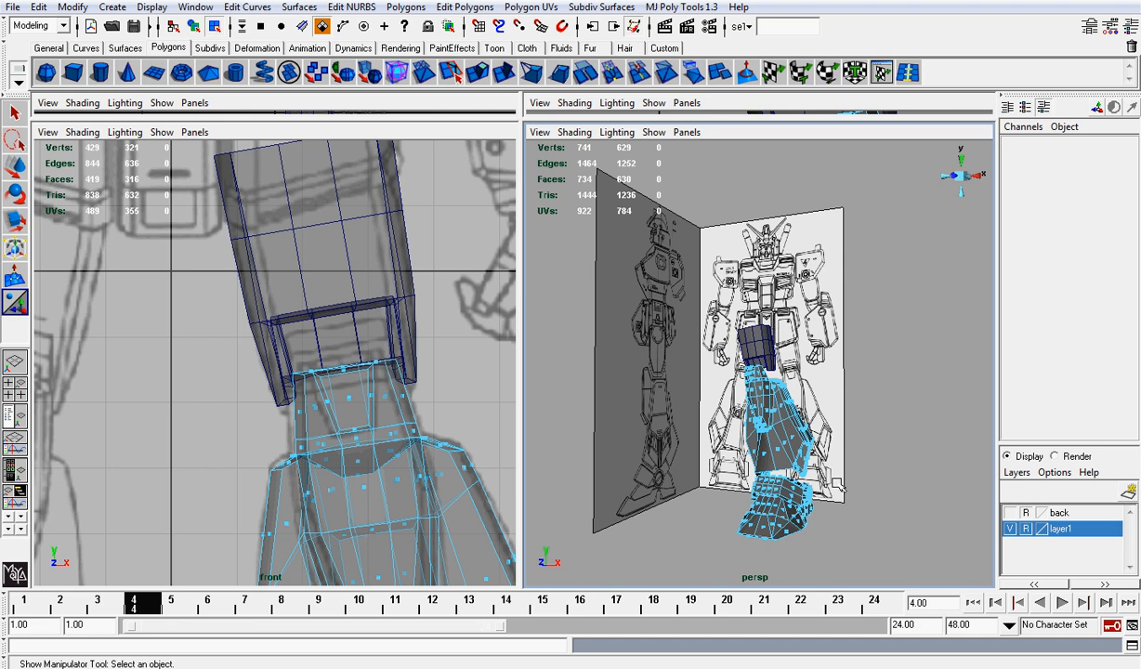
pyautogui.moveTo(797, 432); pyautogui.dragTo(817, 514, button='right')
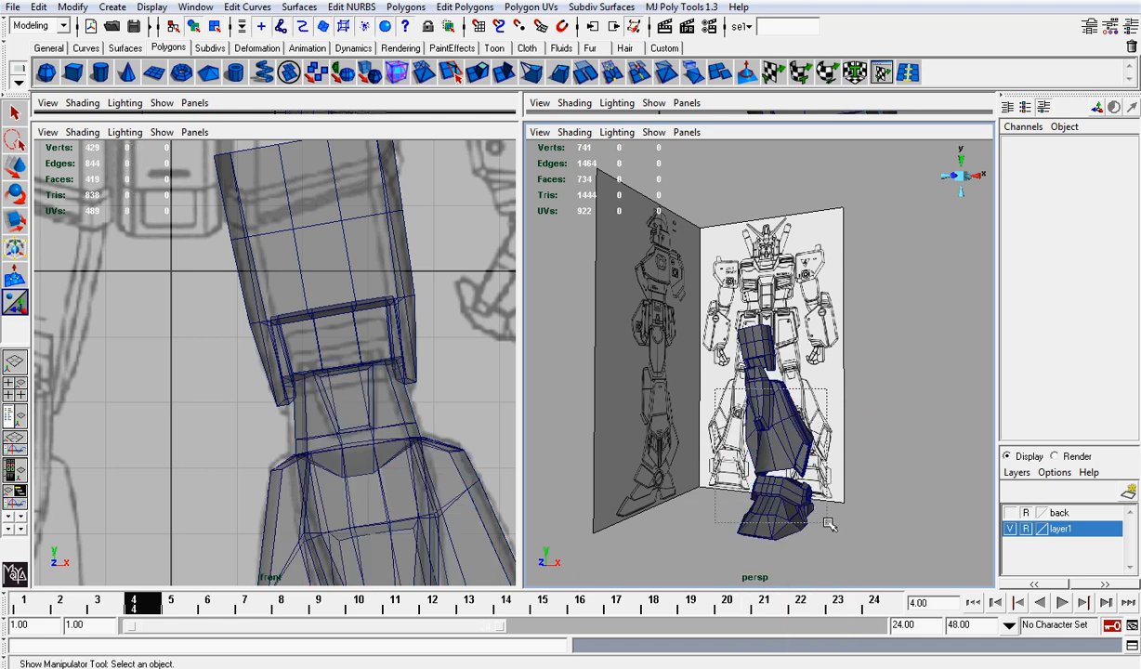
pyautogui.click(825, 521)
pyautogui.hotkey('ctrl', 'h')
pyautogui.keyDown('alt'); pyautogui.moveTo(852, 425); pyautogui.dragTo(905, 409, button='right'); pyautogui.keyUp('alt')
pyautogui.keyDown('alt'); pyautogui.moveTo(747, 263); pyautogui.dragTo(644, 224); pyautogui.keyUp('alt')
pyautogui.keyDown('alt'); pyautogui.moveTo(644, 224); pyautogui.dragTo(743, 356, button='right'); pyautogui.keyUp('alt')
pyautogui.scroll(3, 714, 349)
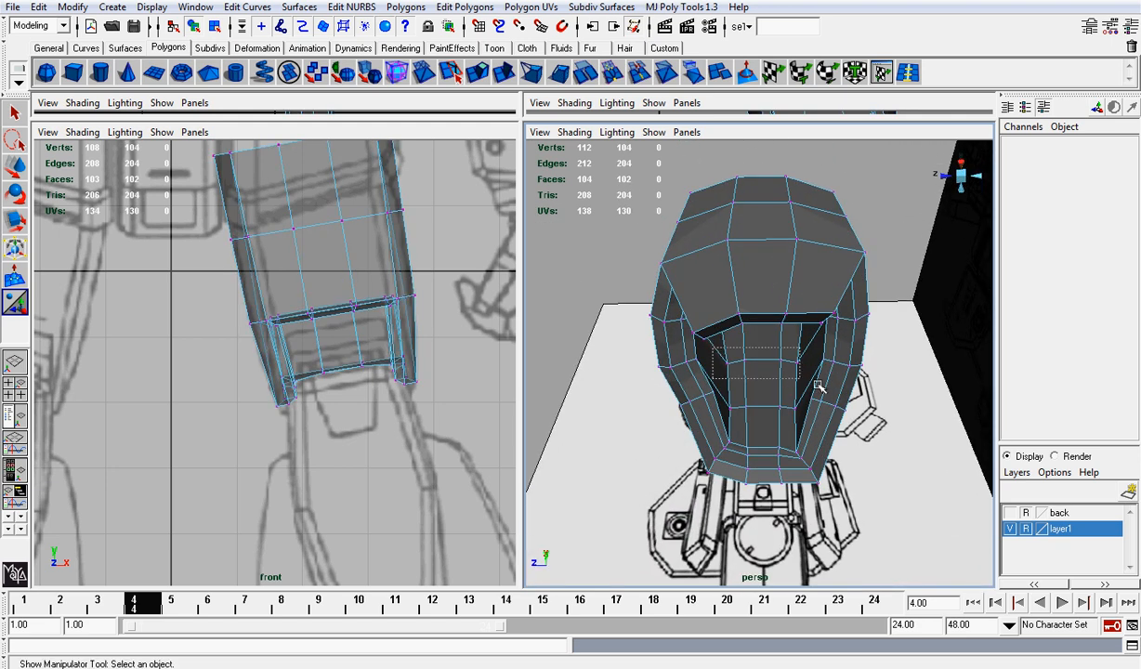
# Select the middle vertices inside the thigh's recess, try moving them along Y, and undo the move.
pyautogui.moveTo(815, 420)
pyautogui.mouseDown()
pyautogui.moveTo(794, 453)
pyautogui.moveTo(788, 436)
pyautogui.moveTo(910, 298)
pyautogui.mouseUp()
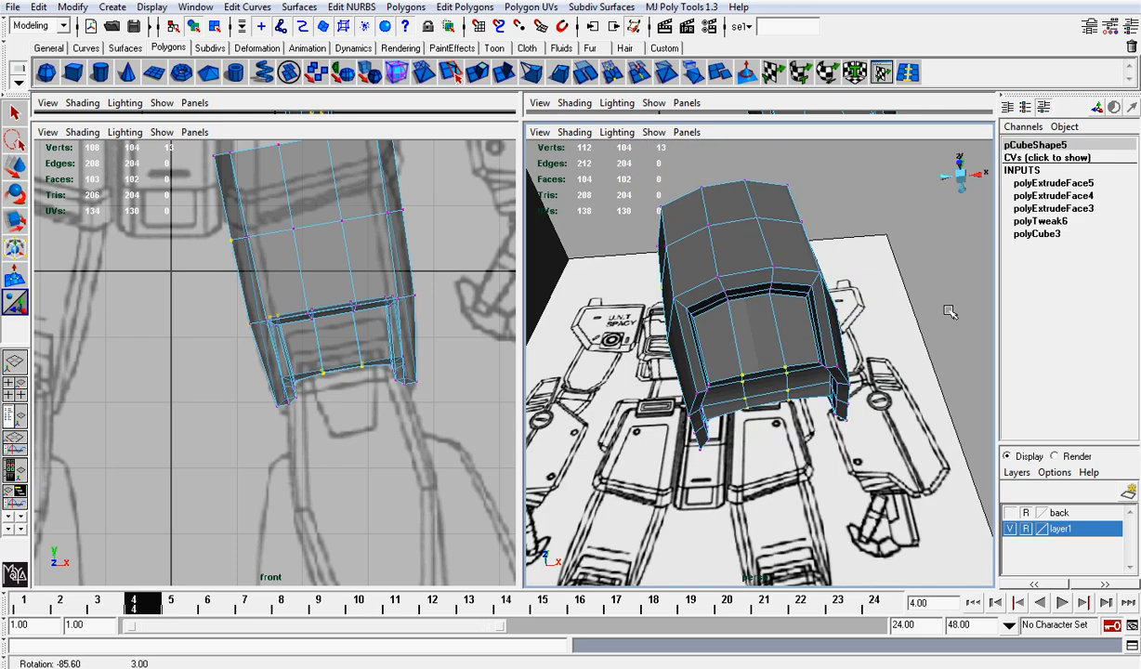
pyautogui.press('w')
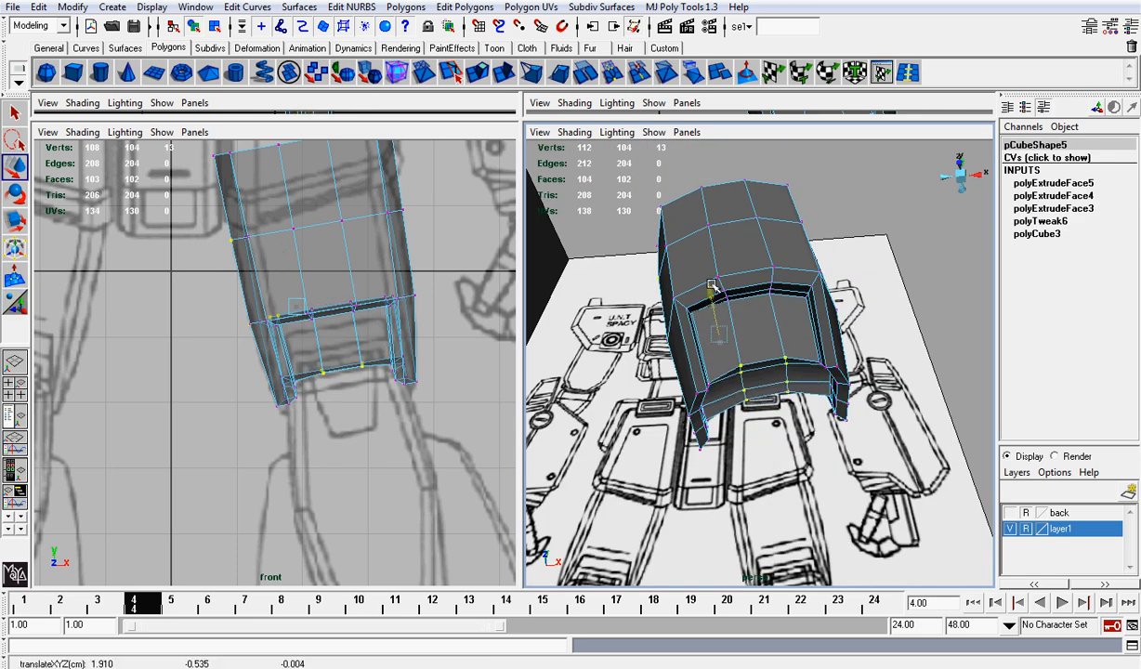
pyautogui.moveTo(688, 238)
pyautogui.keyDown('alt'); pyautogui.mouseDown()
pyautogui.moveTo(758, 267)
pyautogui.moveTo(663, 258)
pyautogui.moveTo(863, 326)
pyautogui.moveTo(663, 268)
pyautogui.mouseUp(); pyautogui.keyUp('alt')
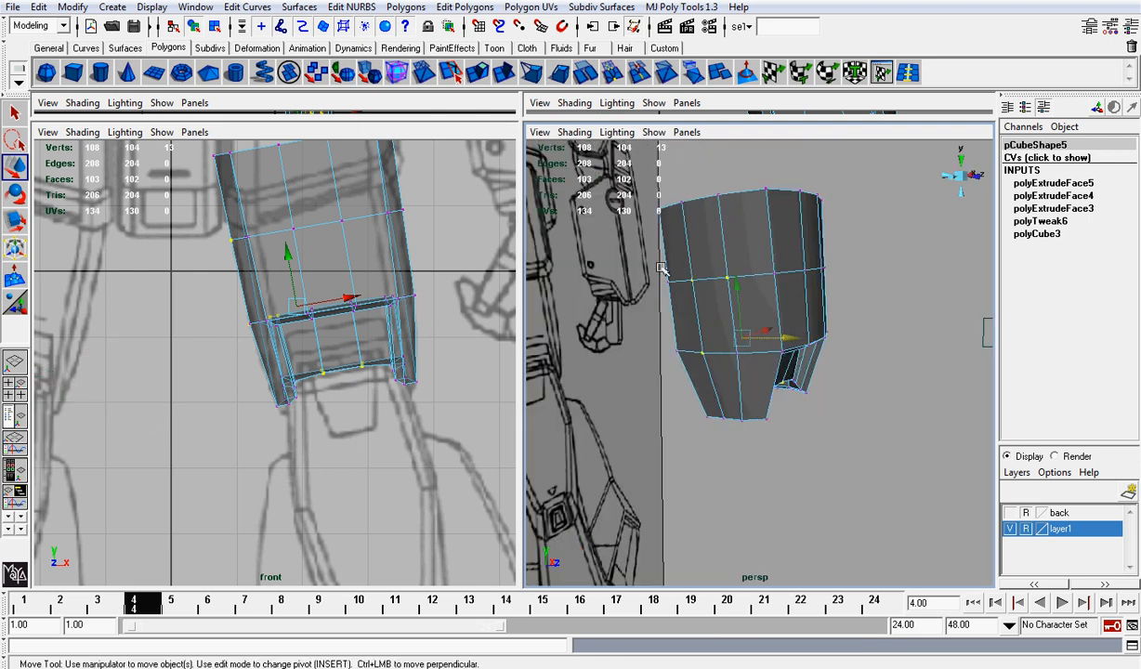
pyautogui.moveTo(737, 377)
pyautogui.keyDown('alt'); pyautogui.mouseDown()
pyautogui.moveTo(781, 329)
pyautogui.moveTo(735, 312)
pyautogui.moveTo(727, 278)
pyautogui.mouseUp(); pyautogui.keyUp('alt')
pyautogui.hotkey('ctrl', 'z')
# Refine the vertex selection by adding the remaining corner and edge vertices on the recess's inner surface.
pyautogui.scroll(3, 843, 378)
pyautogui.moveTo(843, 378)
pyautogui.keyDown('alt'); pyautogui.mouseDown()
pyautogui.moveTo(771, 334)
pyautogui.moveTo(597, 307)
pyautogui.moveTo(736, 343)
pyautogui.moveTo(781, 320)
pyautogui.moveTo(736, 335)
pyautogui.mouseUp(); pyautogui.keyUp('alt')
pyautogui.scroll(1, 743, 369)
pyautogui.scroll(2, 743, 370)
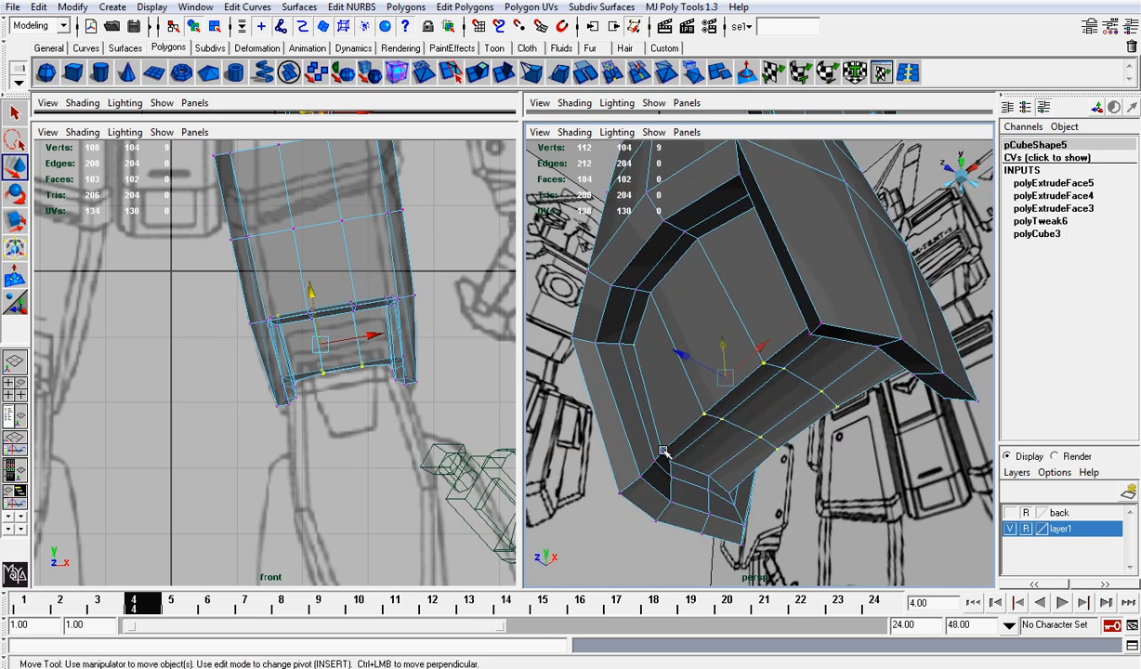
pyautogui.keyDown('shift'); pyautogui.click(662, 453); pyautogui.keyUp('shift')
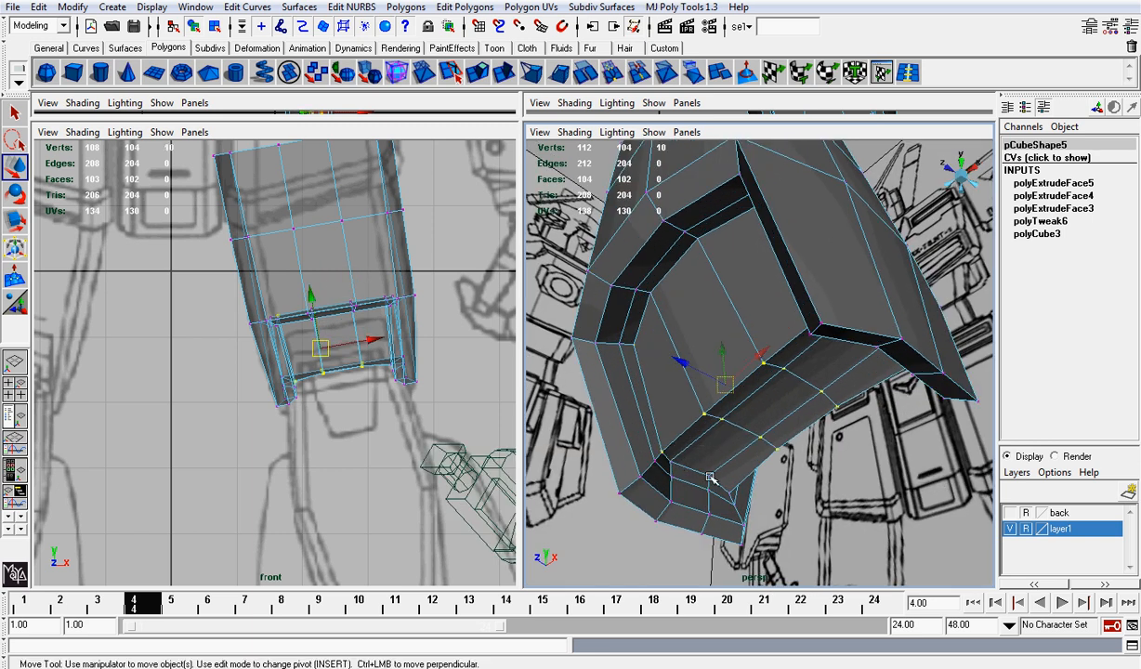
pyautogui.keyDown('alt'); pyautogui.moveTo(814, 502); pyautogui.dragTo(763, 490); pyautogui.keyUp('alt')
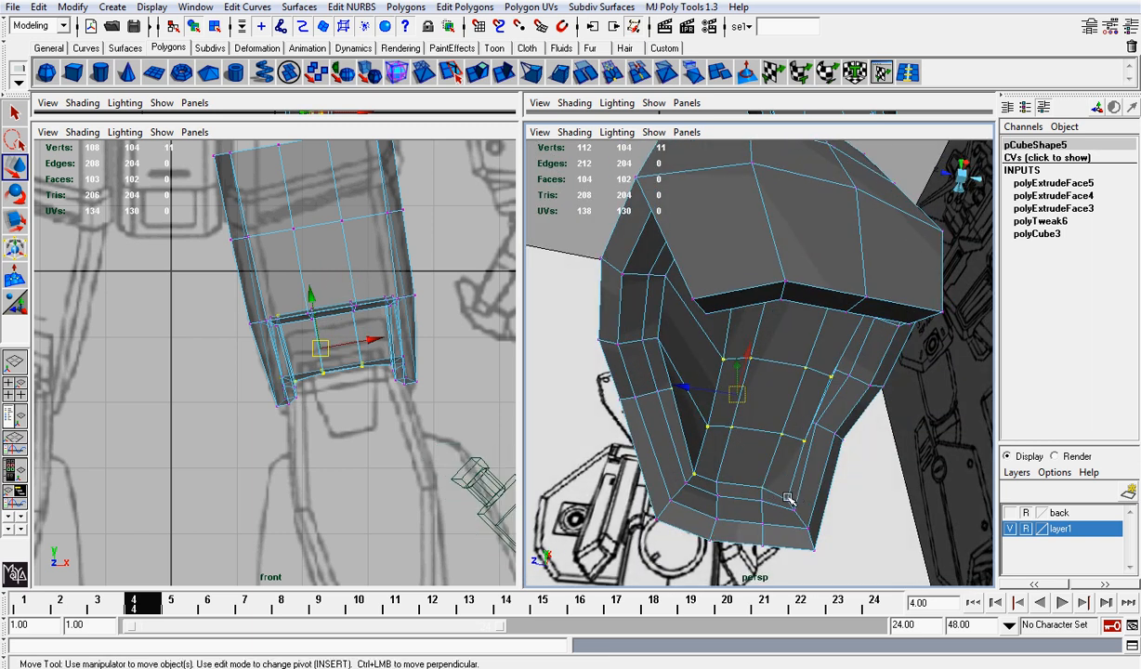
pyautogui.keyDown('shift'); pyautogui.click(789, 499); pyautogui.keyUp('shift')
pyautogui.keyDown('alt'); pyautogui.moveTo(824, 394); pyautogui.dragTo(786, 314); pyautogui.keyUp('alt')
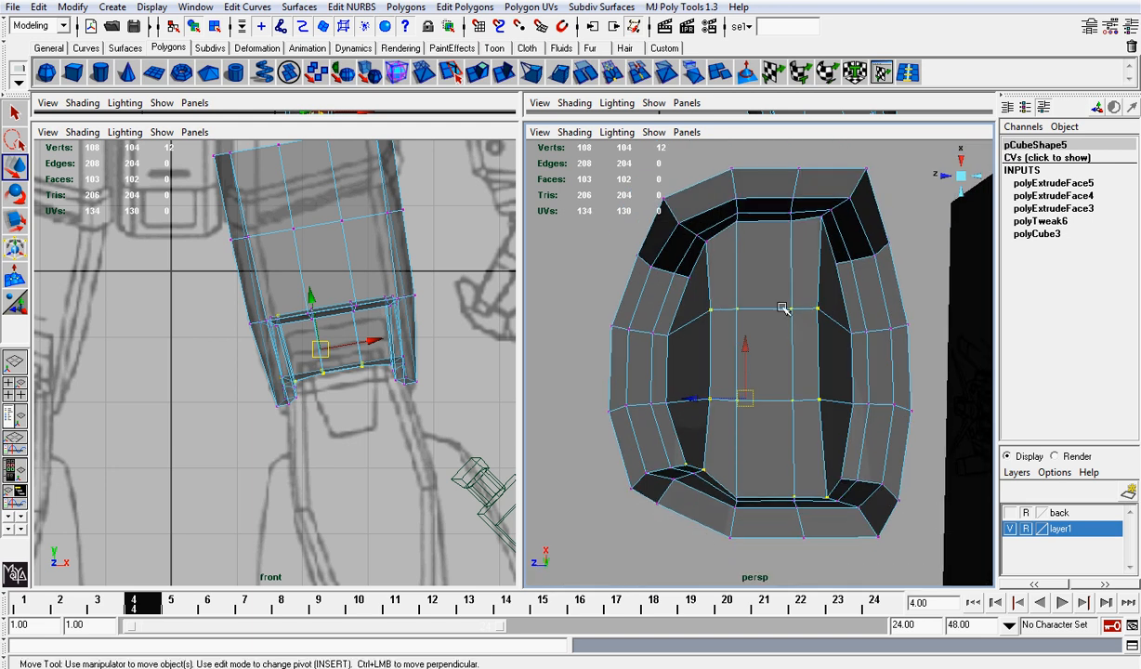
pyautogui.keyDown('shift'); pyautogui.click(799, 219); pyautogui.keyUp('shift')
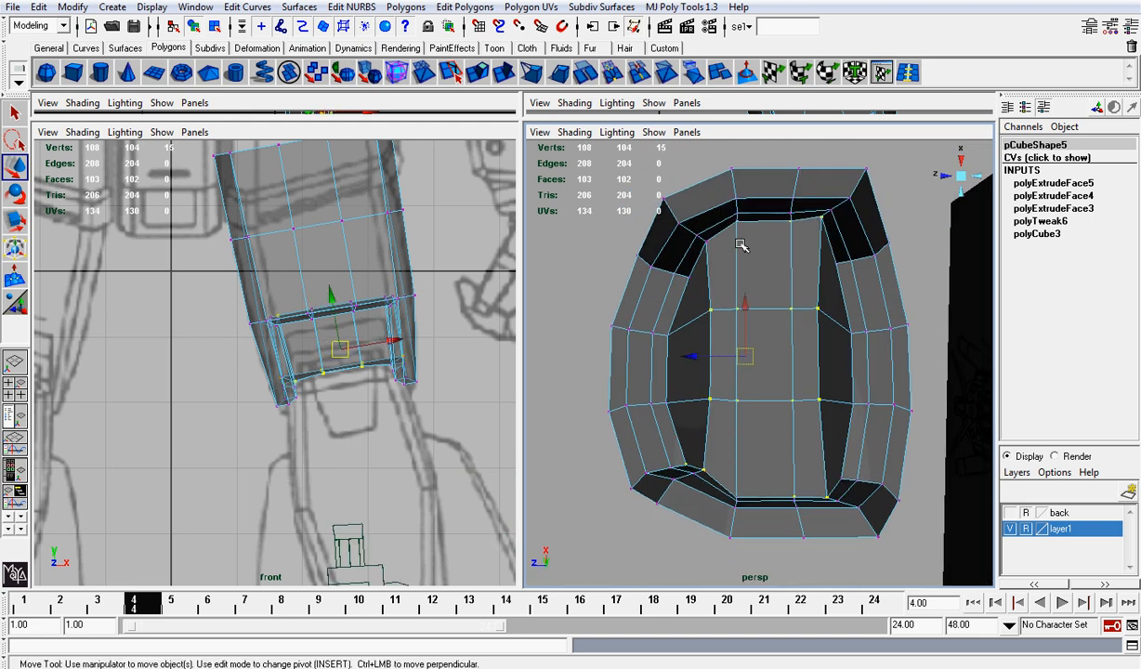
# Try raising the selected recess vertices about 1.12 along the thigh's own Y axis, and undo the move.
pyautogui.moveTo(753, 252)
pyautogui.keyDown('alt'); pyautogui.mouseDown()
pyautogui.moveTo(757, 244)
pyautogui.moveTo(813, 295)
pyautogui.moveTo(771, 252)
pyautogui.moveTo(721, 264)
pyautogui.moveTo(731, 331)
pyautogui.moveTo(760, 370)
pyautogui.moveTo(753, 269)
pyautogui.moveTo(638, 353)
pyautogui.mouseUp(); pyautogui.keyUp('alt')
pyautogui.hotkey('ctrl', 'z')
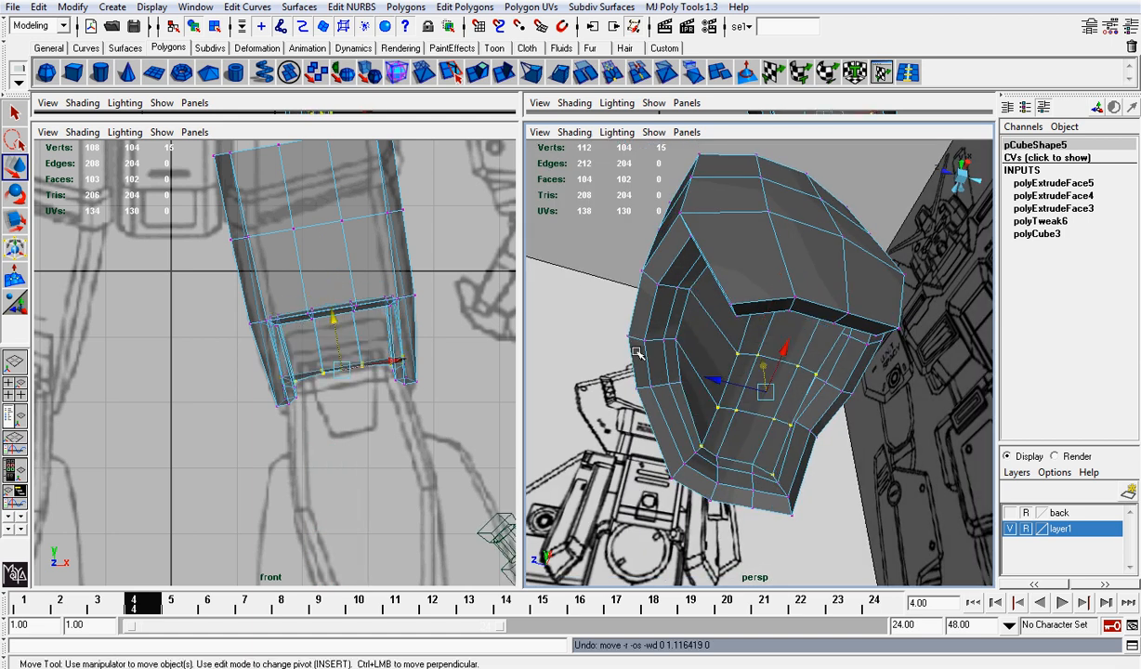
pyautogui.keyDown('alt'); pyautogui.moveTo(741, 397); pyautogui.dragTo(682, 453); pyautogui.keyUp('alt')
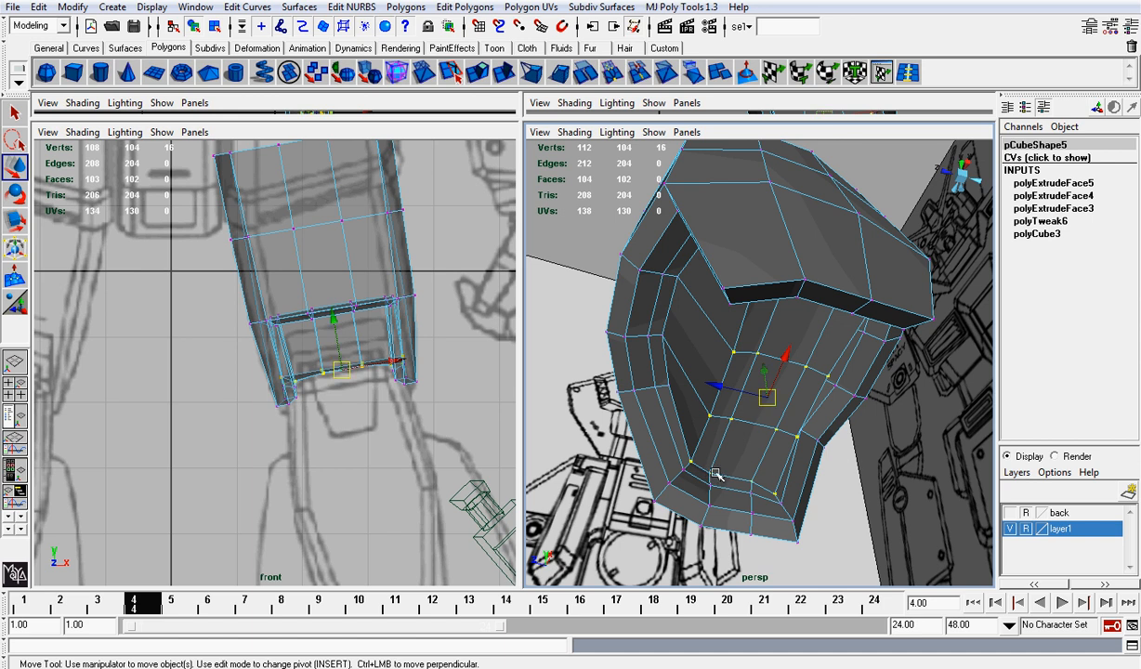
# Raise the selected inner recess vertices along Y to the level of the opening's edge and scale them along Y.
pyautogui.press('alt')
pyautogui.keyDown('alt'); pyautogui.moveTo(682, 405); pyautogui.dragTo(787, 391, button='right'); pyautogui.keyUp('alt')
pyautogui.keyDown('alt'); pyautogui.moveTo(747, 448); pyautogui.dragTo(730, 298, button='middle'); pyautogui.keyUp('alt')
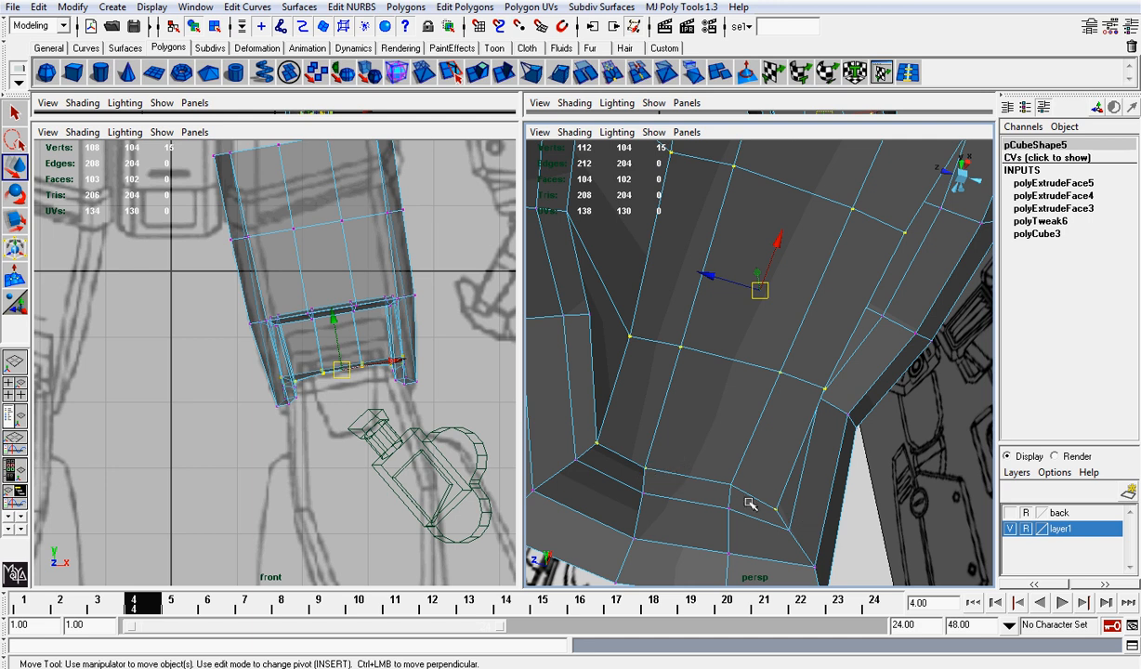
pyautogui.keyDown('alt'); pyautogui.moveTo(745, 484); pyautogui.dragTo(806, 282); pyautogui.keyUp('alt')
pyautogui.press('r')
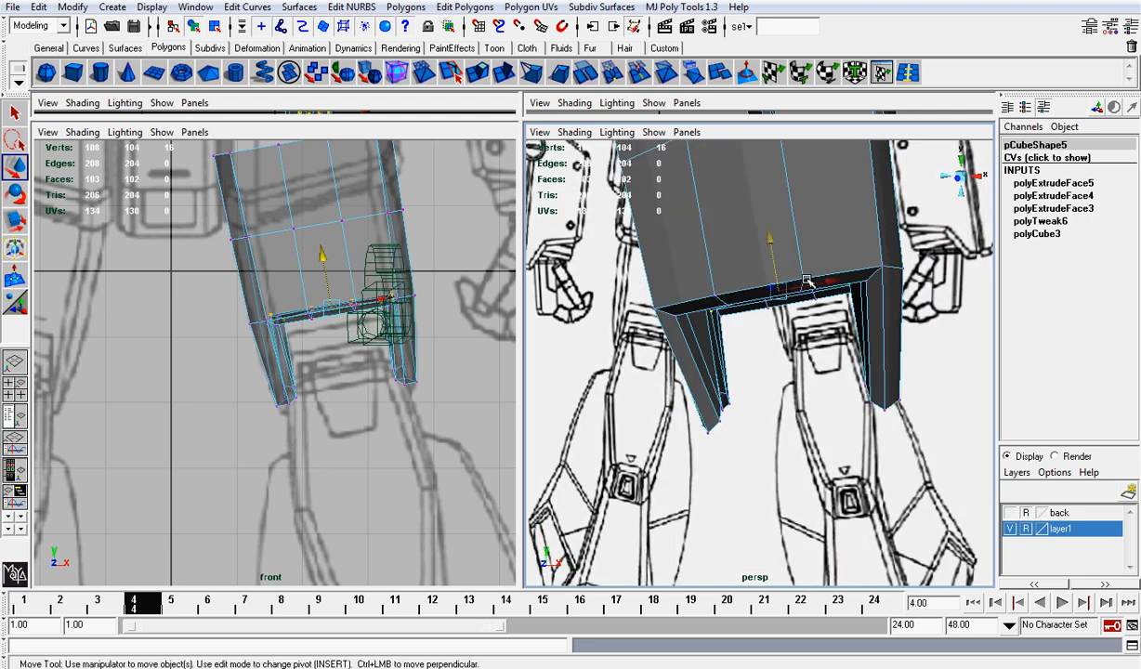
pyautogui.moveTo(790, 362)
pyautogui.mouseDown()
pyautogui.moveTo(754, 308)
pyautogui.moveTo(797, 359)
pyautogui.mouseUp()
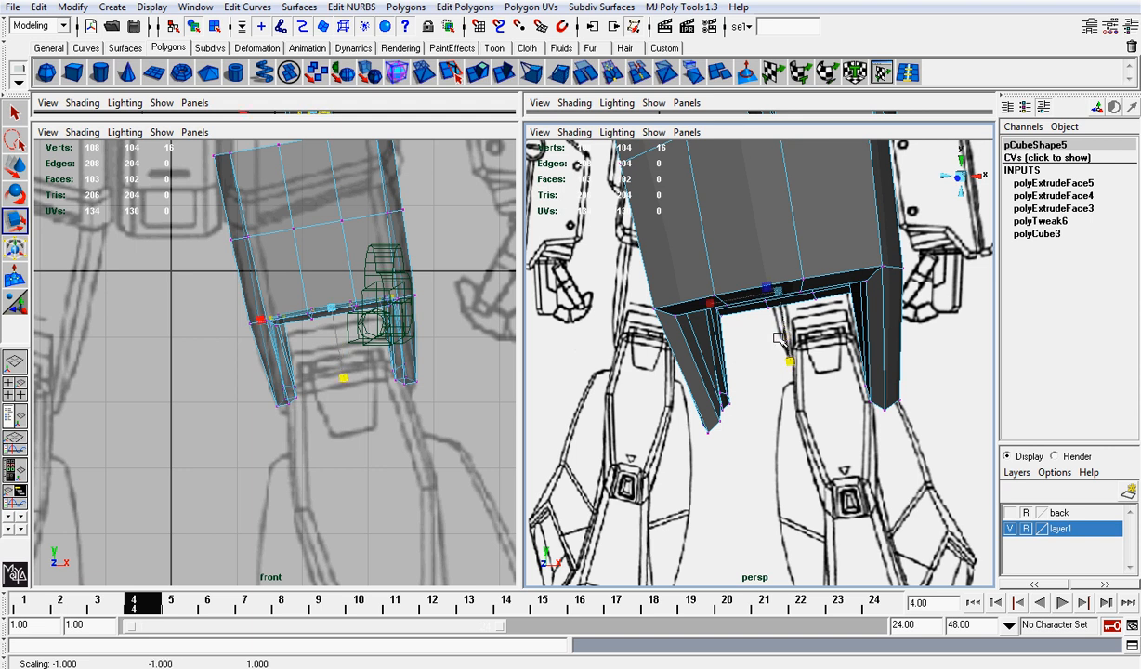
pyautogui.press('w')
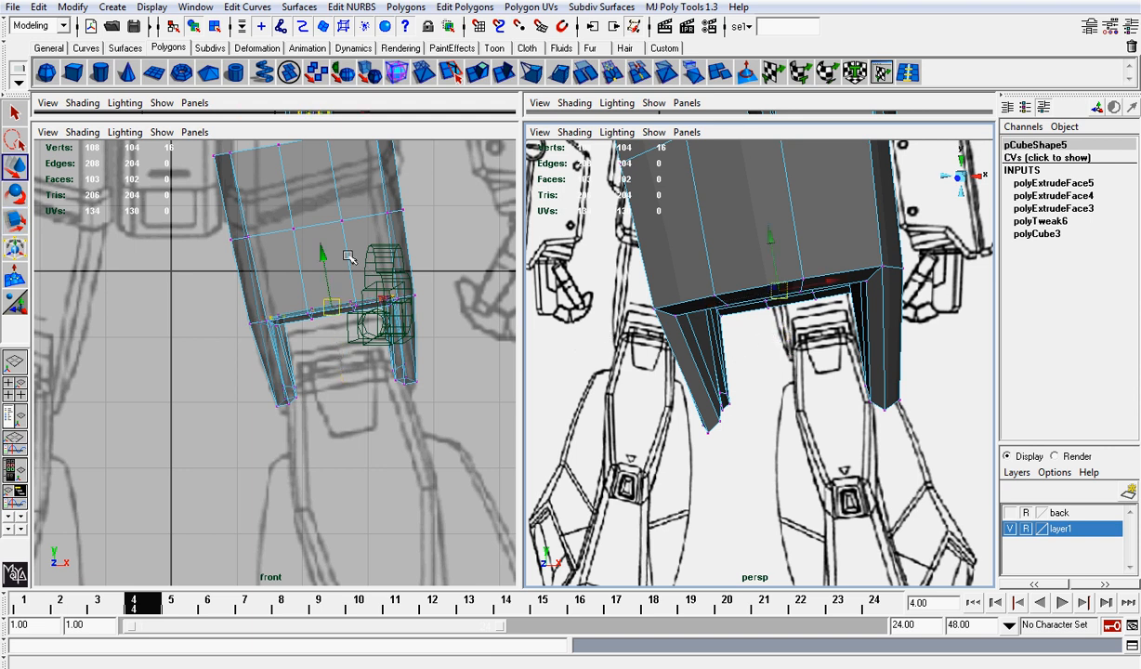
pyautogui.moveTo(323, 256); pyautogui.dragTo(332, 282)
pyautogui.hotkey('ctrl', 'z')
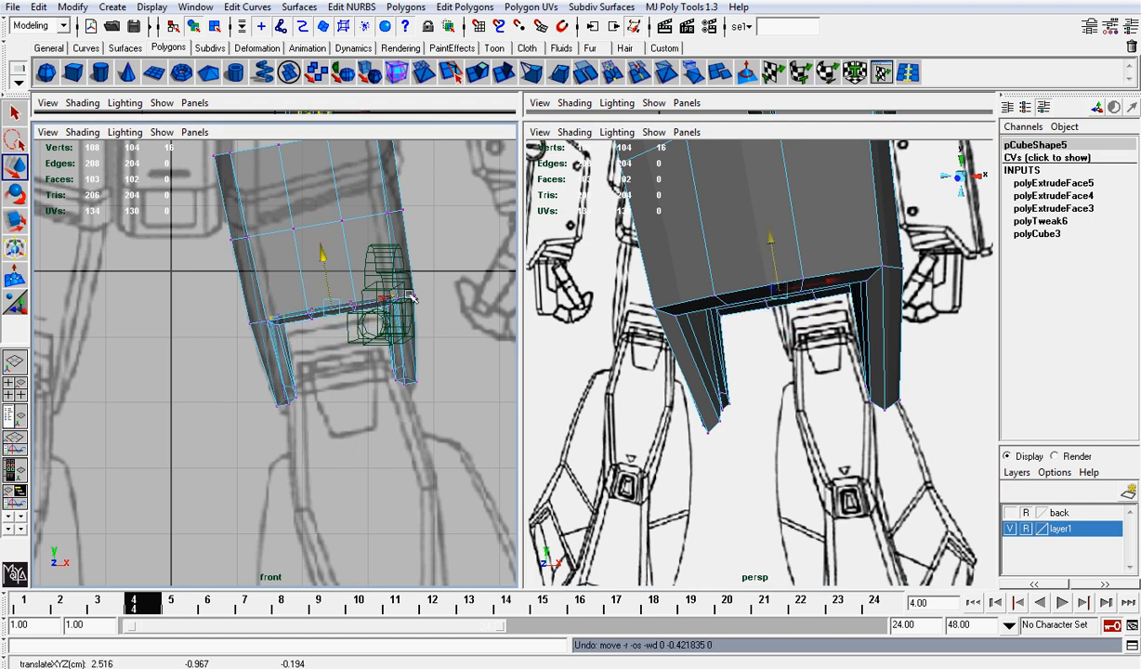
# Move the two corner vertices on opposite sides of the recess's inner surface outward along the thigh's X axis.
pyautogui.keyDown('alt'); pyautogui.moveTo(595, 297); pyautogui.dragTo(634, 288); pyautogui.keyUp('alt')
pyautogui.keyDown('alt'); pyautogui.moveTo(634, 287); pyautogui.dragTo(743, 318, button='right'); pyautogui.keyUp('alt')
pyautogui.click(708, 388)
pyautogui.click(706, 386)
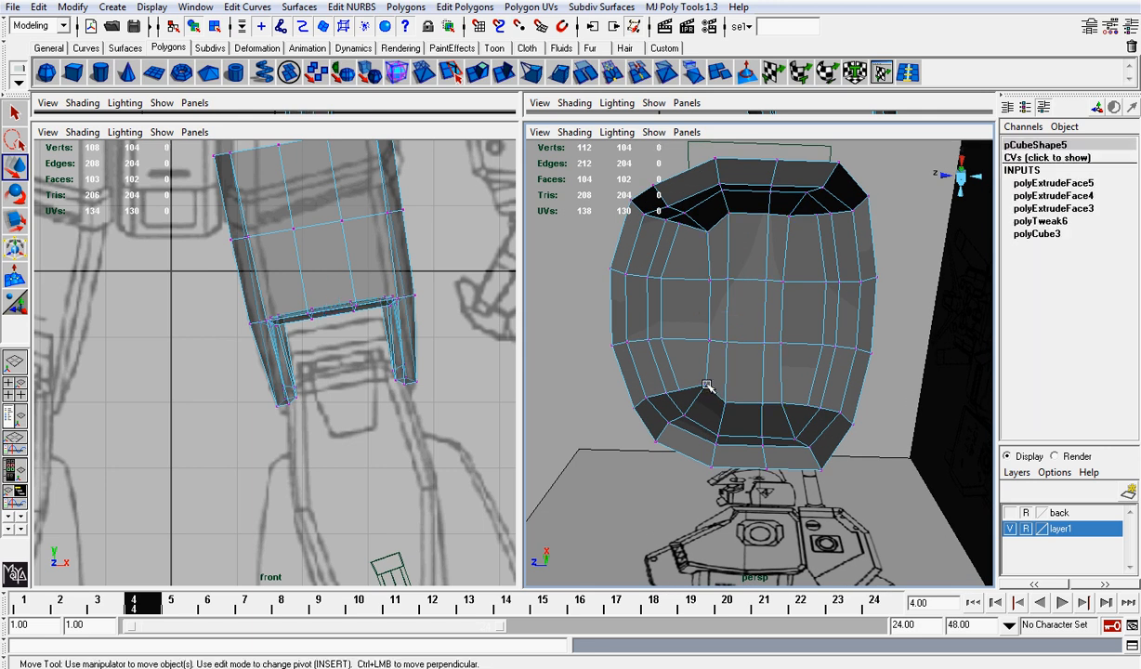
pyautogui.moveTo(706, 327); pyautogui.dragTo(706, 342)
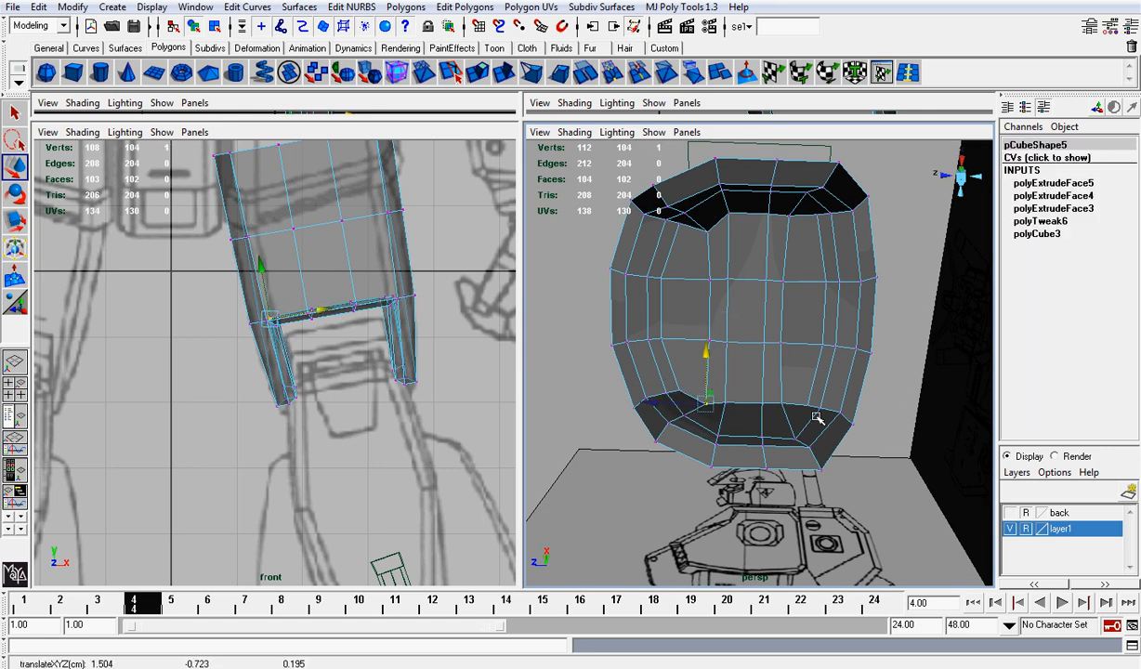
pyautogui.click(708, 229)
pyautogui.moveTo(709, 192); pyautogui.dragTo(710, 171)
# Adjust the inner corner vertex at the lower tip of the thigh's inner-side flap and clear the selection.
pyautogui.keyDown('alt'); pyautogui.moveTo(726, 169); pyautogui.dragTo(807, 313); pyautogui.keyUp('alt')
pyautogui.click(805, 242)
pyautogui.click(872, 282)
pyautogui.keyDown('alt'); pyautogui.moveTo(894, 363); pyautogui.dragTo(753, 306); pyautogui.keyUp('alt')
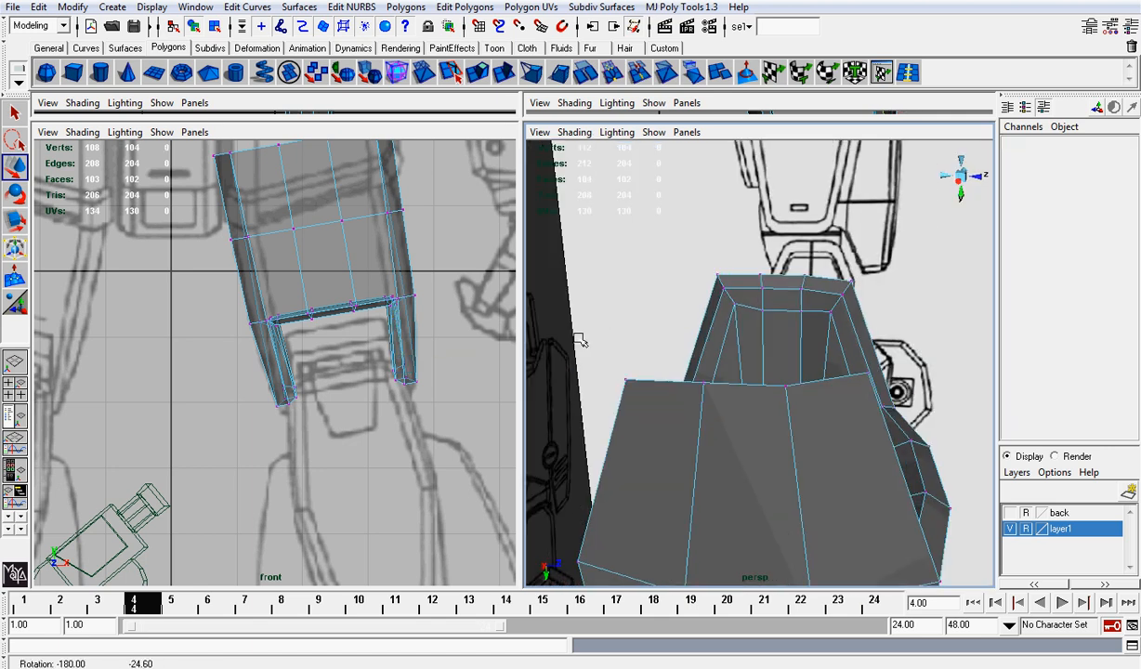
pyautogui.click(734, 301)
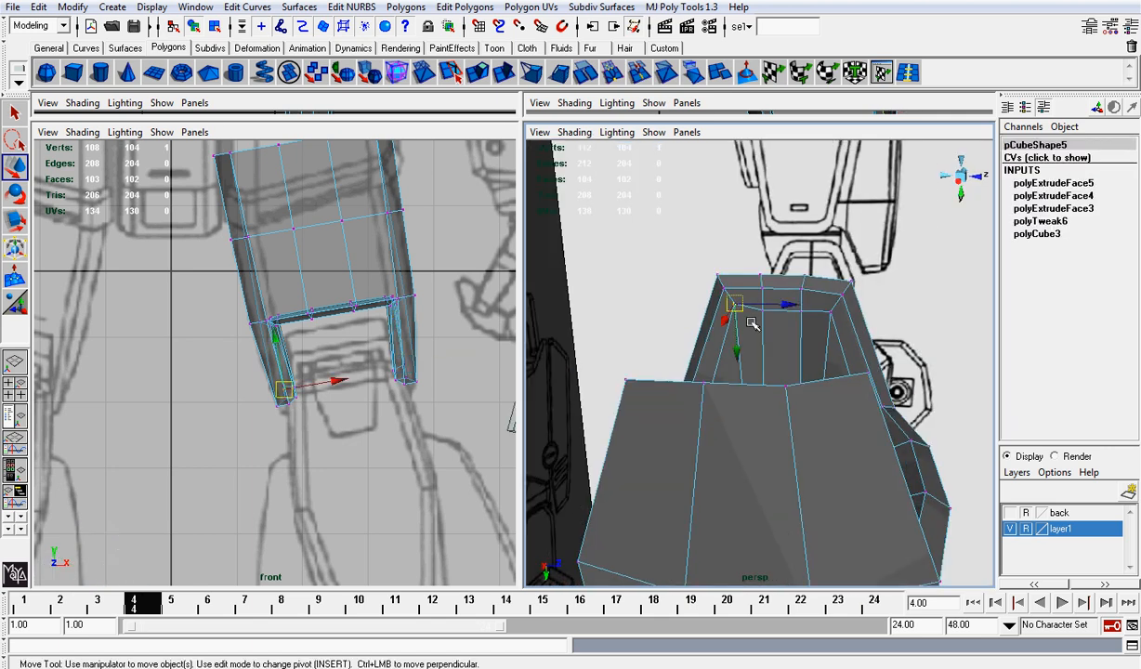
pyautogui.moveTo(746, 336); pyautogui.dragTo(741, 327)
pyautogui.click(757, 242)
pyautogui.keyDown('alt'); pyautogui.moveTo(757, 242); pyautogui.dragTo(880, 211); pyautogui.keyUp('alt')
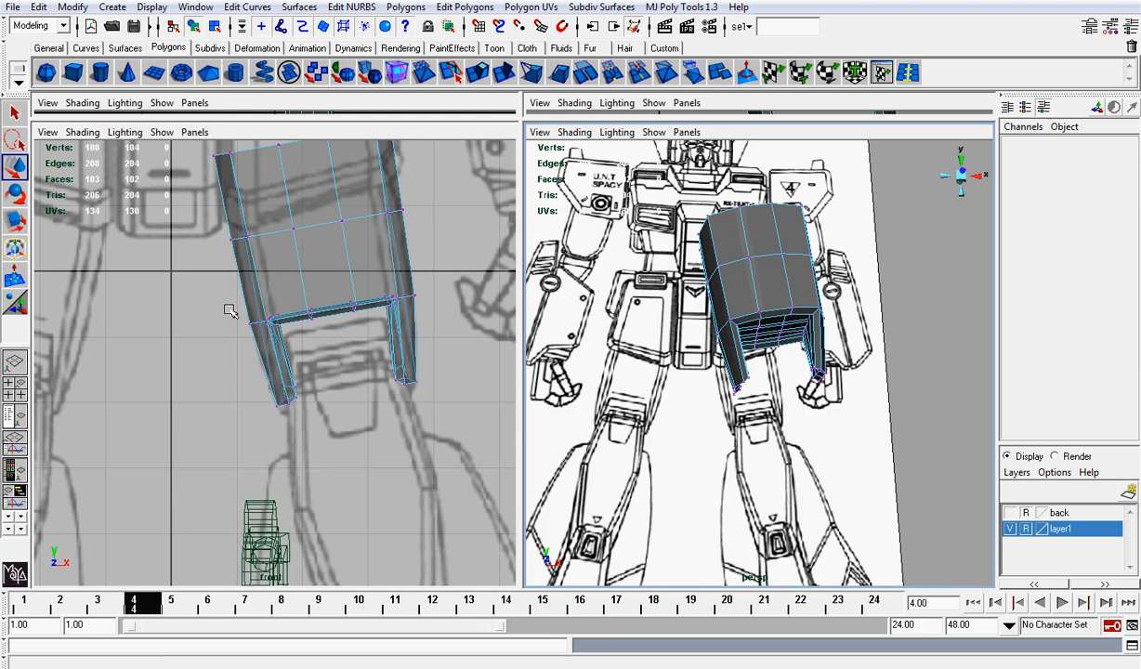
pyautogui.moveTo(231, 311); pyautogui.dragTo(418, 325)
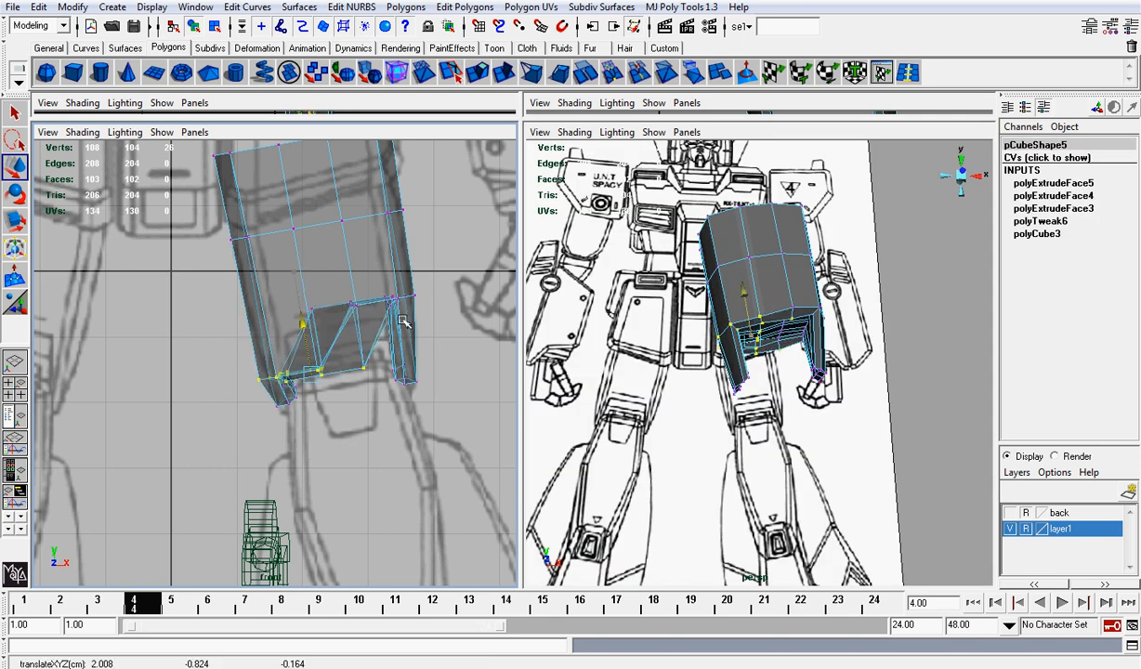
pyautogui.moveTo(403, 321); pyautogui.dragTo(408, 325, button='middle')
pyautogui.hotkey('ctrl', 'z')
pyautogui.click(413, 292)
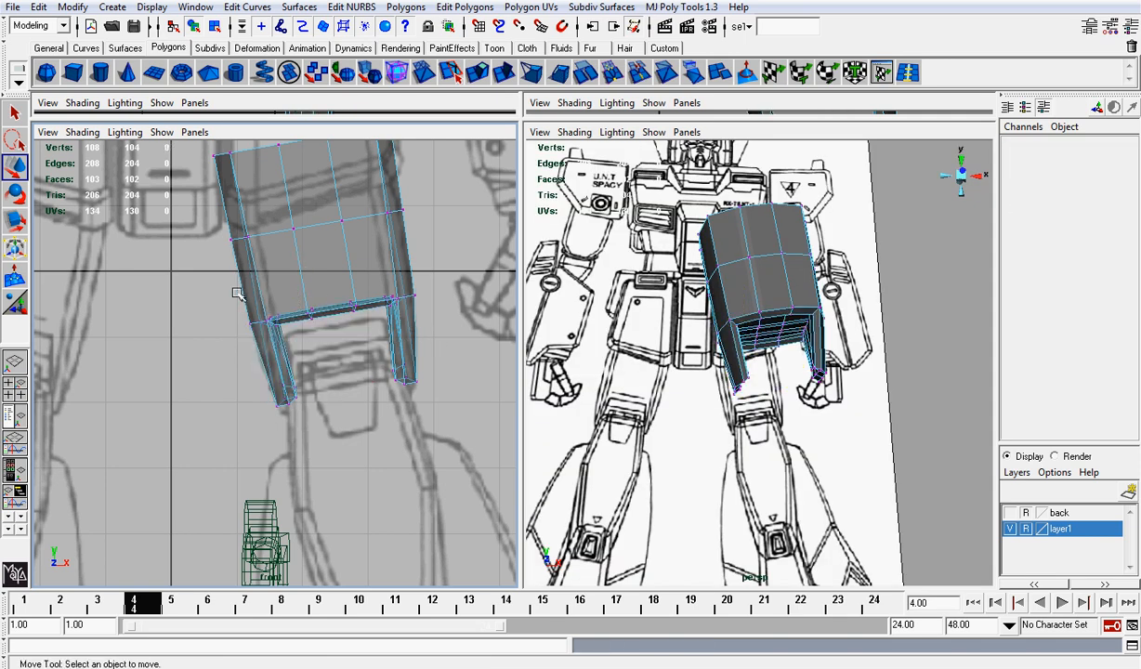
# Select the whole band of vertices at the recess's upper edge, lower it along Y and narrow it along X.
pyautogui.moveTo(201, 280); pyautogui.dragTo(441, 332)
pyautogui.scroll(1, 440, 332)
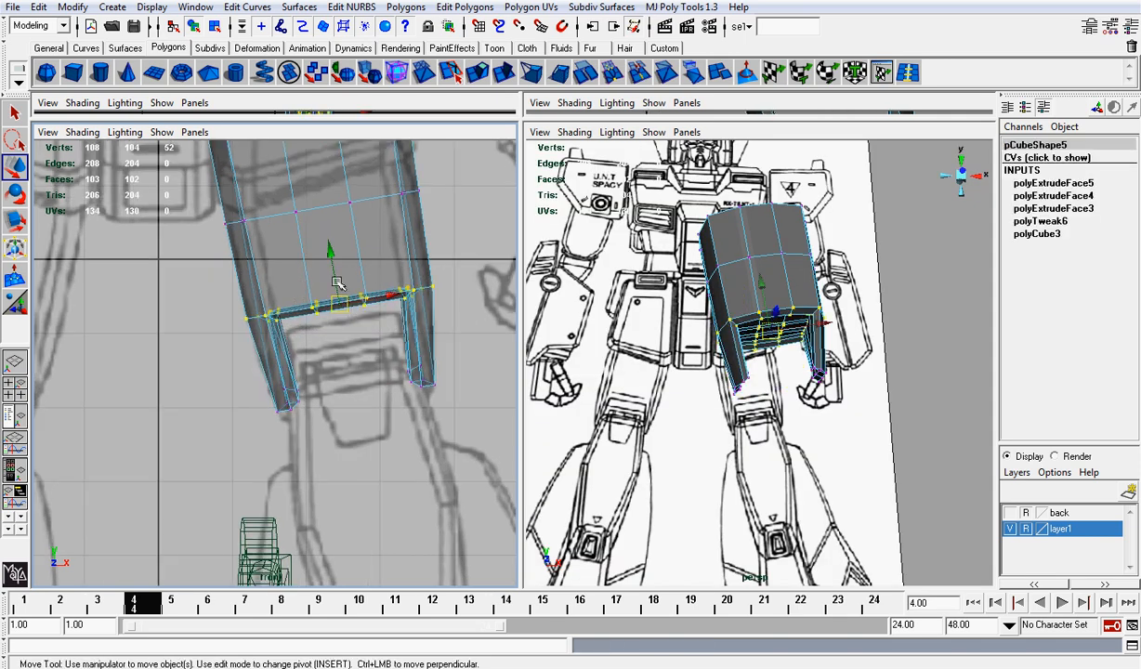
pyautogui.moveTo(333, 258)
pyautogui.mouseDown()
pyautogui.moveTo(350, 296)
pyautogui.moveTo(345, 269)
pyautogui.mouseUp()
pyautogui.press('r')
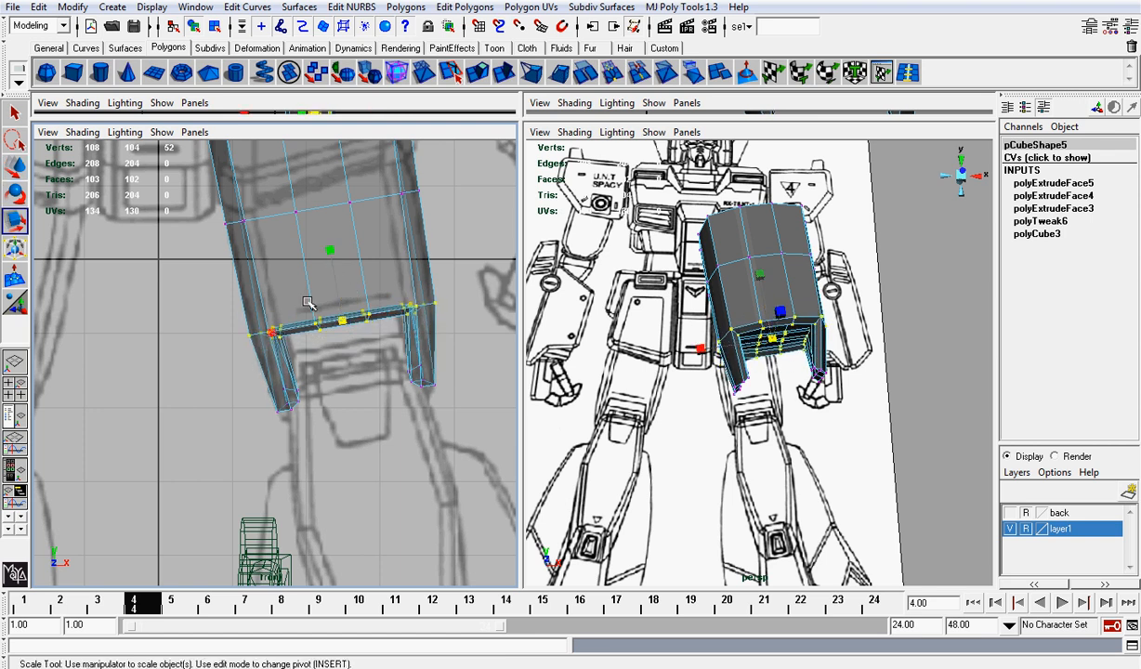
pyautogui.moveTo(276, 332); pyautogui.dragTo(283, 338)
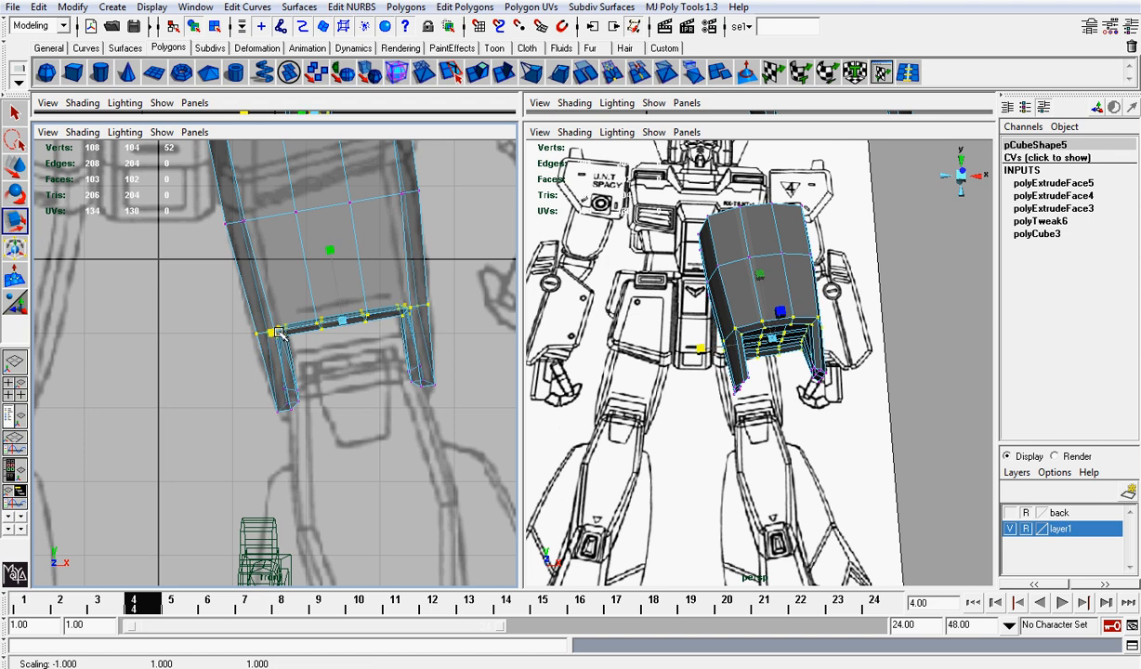
# Select the bottom vertices of the thigh's outer-side flap and flatten them along the local Y axis.
pyautogui.scroll(3, 972, 371)
pyautogui.keyDown('alt'); pyautogui.moveTo(892, 329); pyautogui.dragTo(678, 217); pyautogui.keyUp('alt')
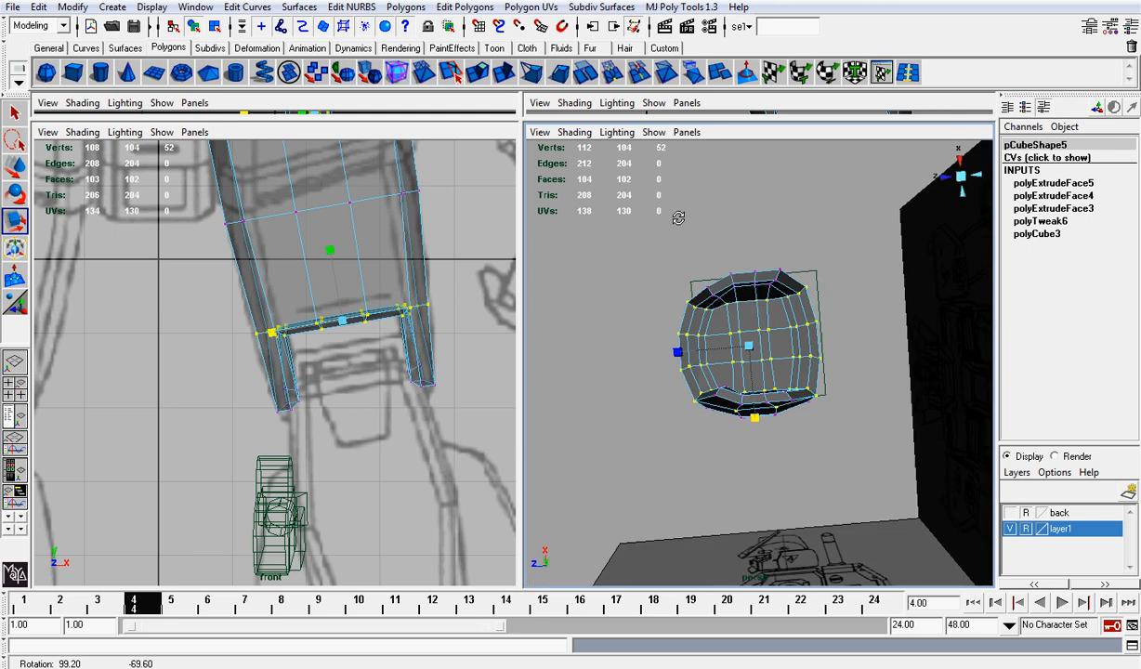
pyautogui.scroll(5, 800, 365)
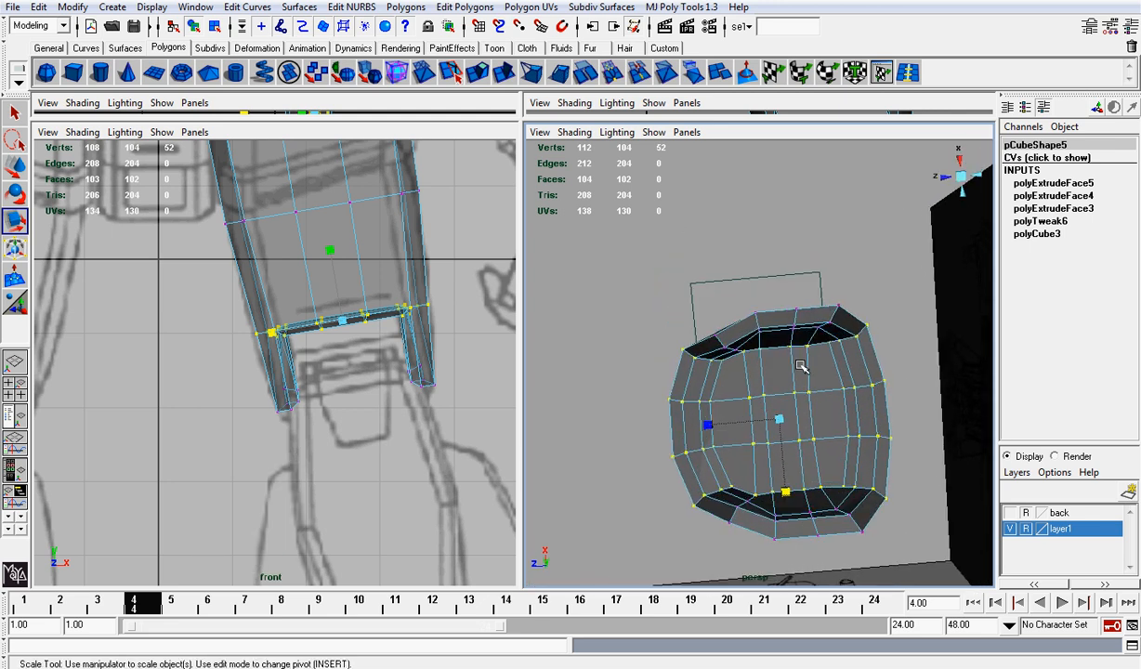
pyautogui.keyDown('alt'); pyautogui.moveTo(809, 378); pyautogui.dragTo(807, 364); pyautogui.keyUp('alt')
pyautogui.keyDown('alt'); pyautogui.moveTo(809, 306); pyautogui.dragTo(1002, 398); pyautogui.keyUp('alt')
pyautogui.press('r')
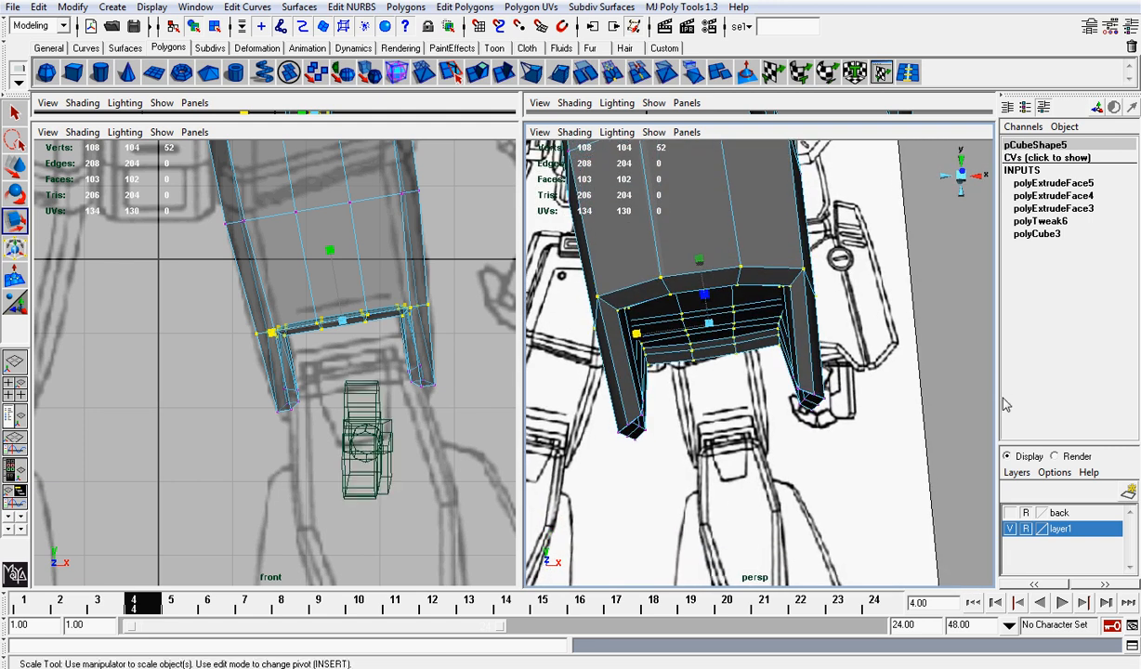
pyautogui.keyDown('alt'); pyautogui.moveTo(852, 401); pyautogui.dragTo(871, 440); pyautogui.keyUp('alt')
pyautogui.moveTo(735, 347); pyautogui.dragTo(900, 435)
pyautogui.keyDown('alt'); pyautogui.moveTo(862, 397); pyautogui.dragTo(874, 495); pyautogui.keyUp('alt')
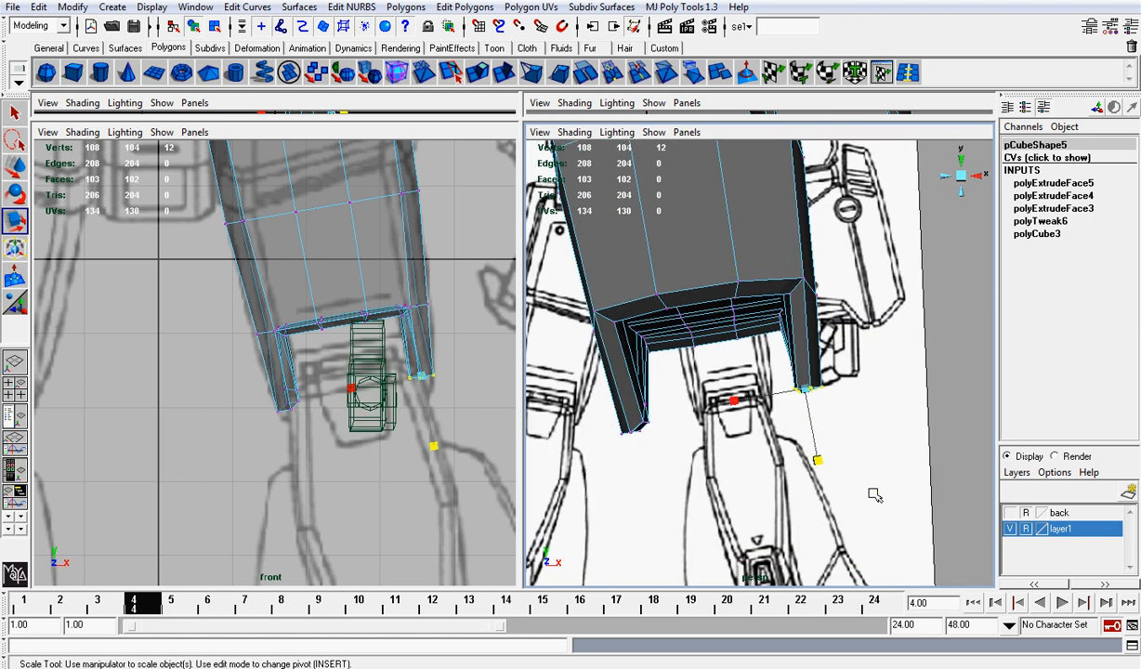
pyautogui.moveTo(819, 463); pyautogui.dragTo(817, 430)
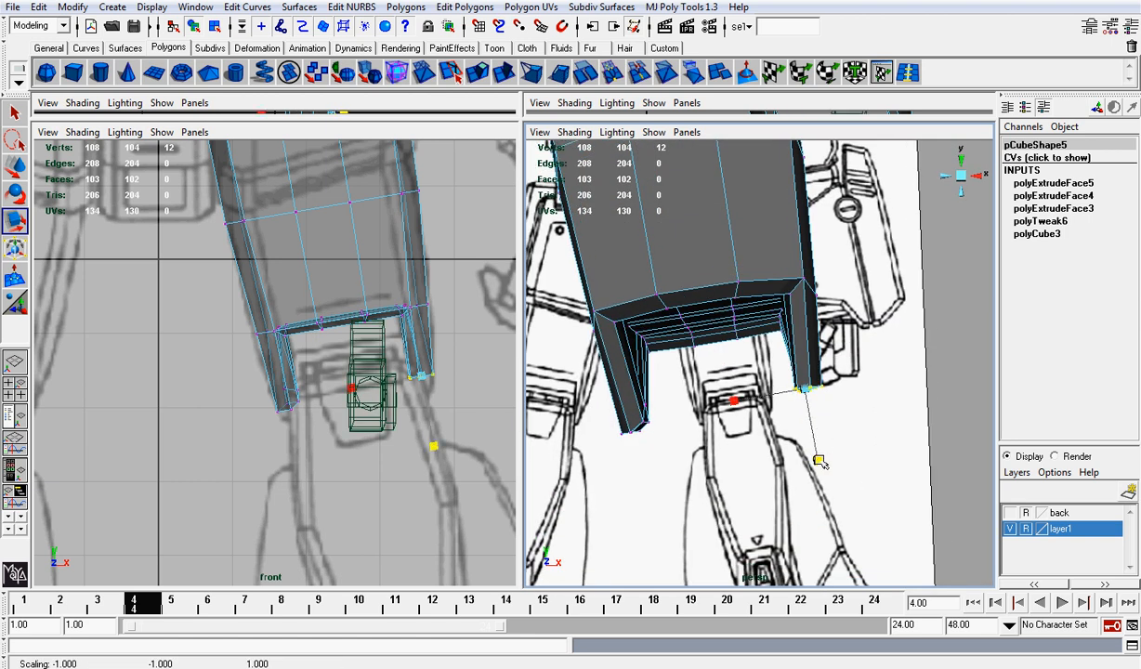
# Select the bottom vertices of the thigh's inner-side flap, flatten them along Y, and clear the selection.
pyautogui.moveTo(584, 385); pyautogui.dragTo(681, 462)
pyautogui.moveTo(657, 455)
pyautogui.keyDown('alt'); pyautogui.mouseDown()
pyautogui.moveTo(630, 364)
pyautogui.moveTo(600, 407)
pyautogui.moveTo(575, 398)
pyautogui.moveTo(674, 472)
pyautogui.moveTo(648, 485)
pyautogui.moveTo(613, 429)
pyautogui.moveTo(627, 469)
pyautogui.moveTo(613, 437)
pyautogui.moveTo(653, 491)
pyautogui.moveTo(639, 446)
pyautogui.mouseUp(); pyautogui.keyUp('alt')
pyautogui.scroll(-3, 384, 347)
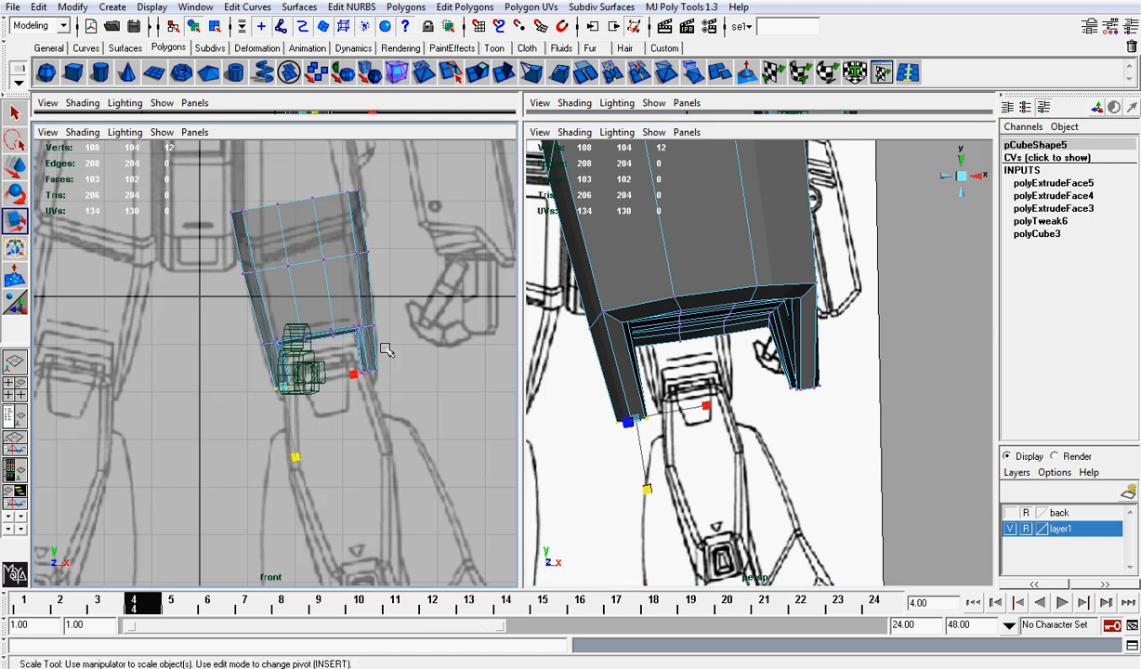
pyautogui.scroll(3, 271, 365)
pyautogui.click(302, 362)
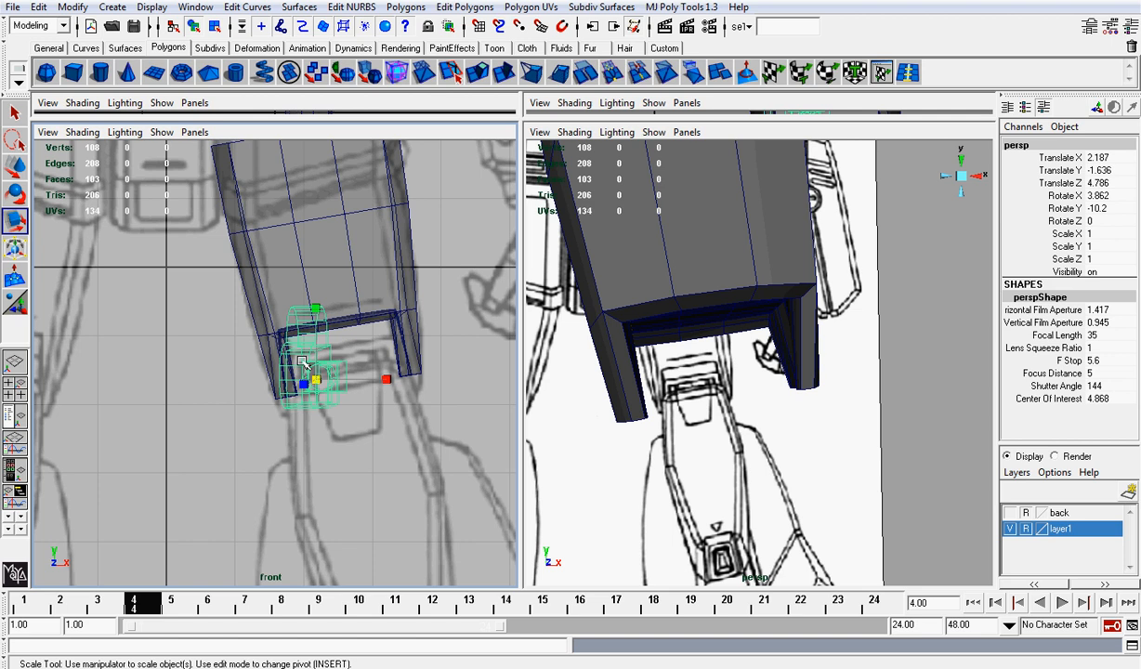
pyautogui.click(301, 362)
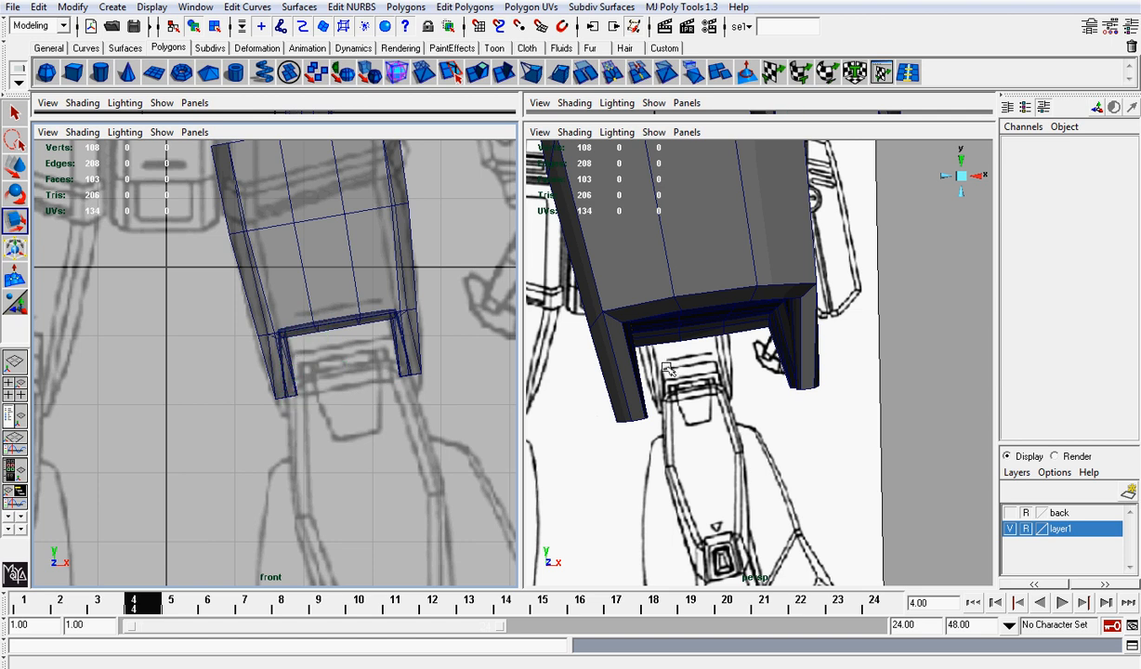
# Select two neighbouring tip vertices on the inner-side flap's rim and move them outward along X.
pyautogui.keyDown('alt'); pyautogui.moveTo(675, 388); pyautogui.dragTo(640, 310); pyautogui.keyUp('alt')
pyautogui.moveTo(603, 334); pyautogui.dragTo(557, 332, button='right')
pyautogui.keyDown('alt'); pyautogui.moveTo(558, 332); pyautogui.dragTo(660, 325); pyautogui.keyUp('alt')
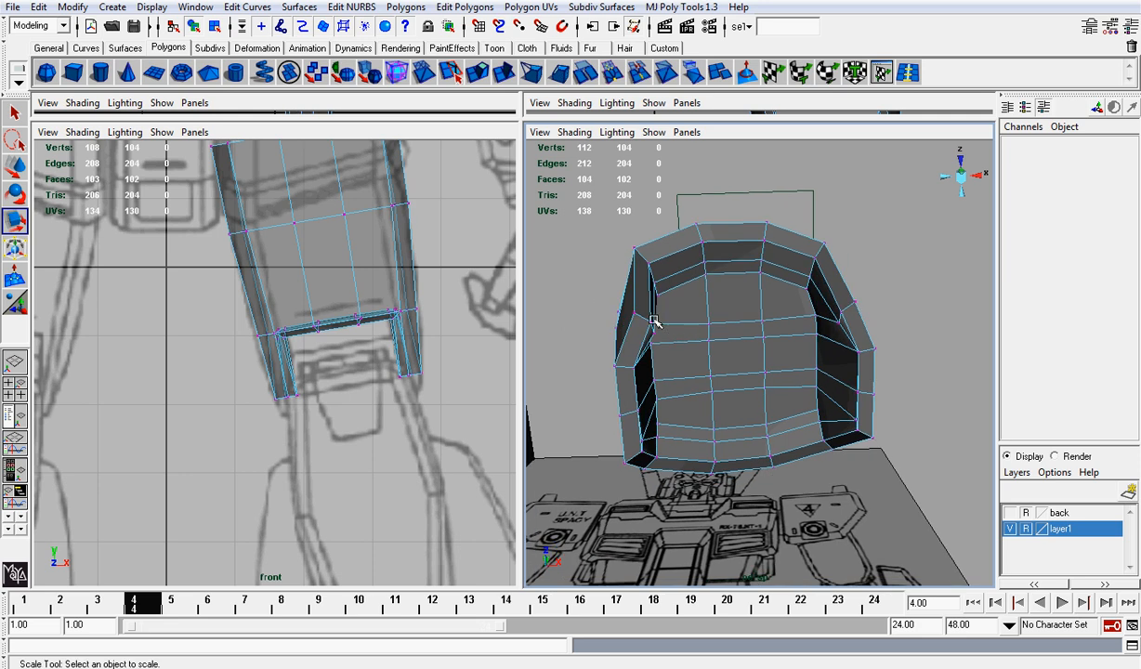
pyautogui.click(652, 321)
pyautogui.keyDown('shift'); pyautogui.click(633, 313); pyautogui.keyUp('shift')
pyautogui.press('w')
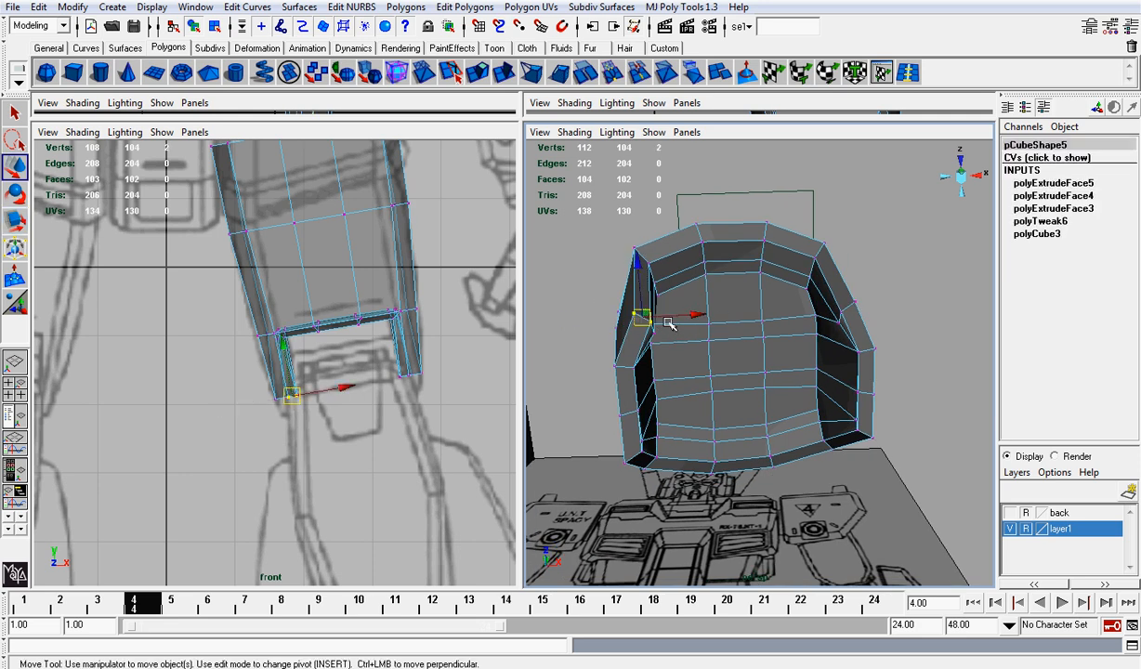
pyautogui.moveTo(698, 314); pyautogui.dragTo(679, 314)
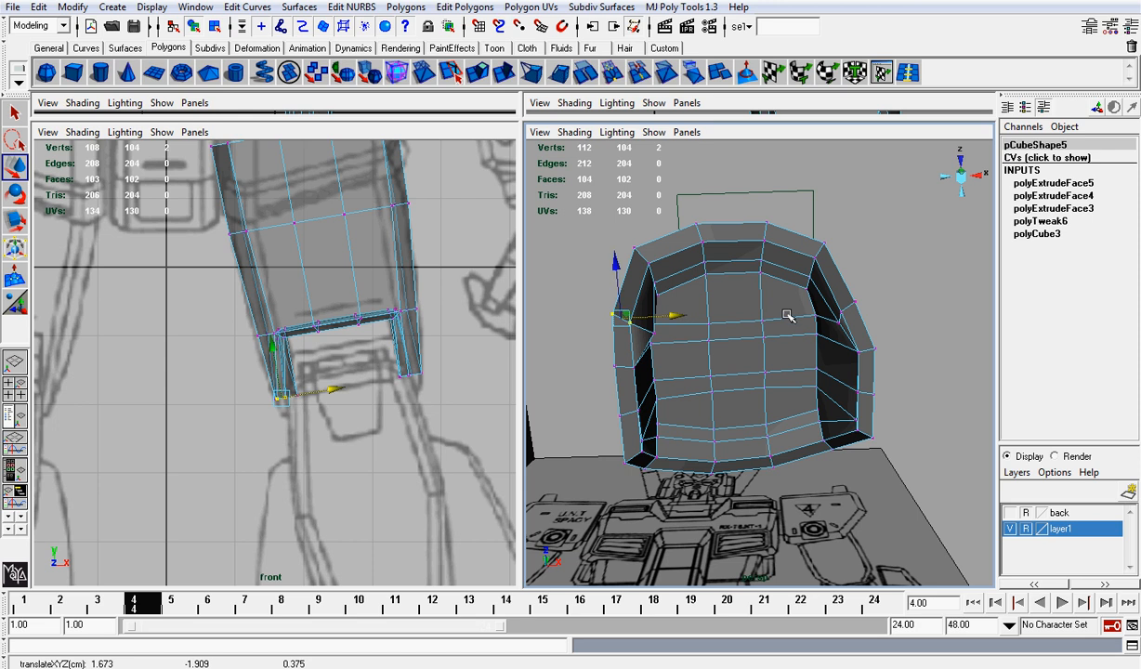
# Try moving the two matching tip vertices of the outer-side flap along X, and undo the move.
pyautogui.click(846, 307)
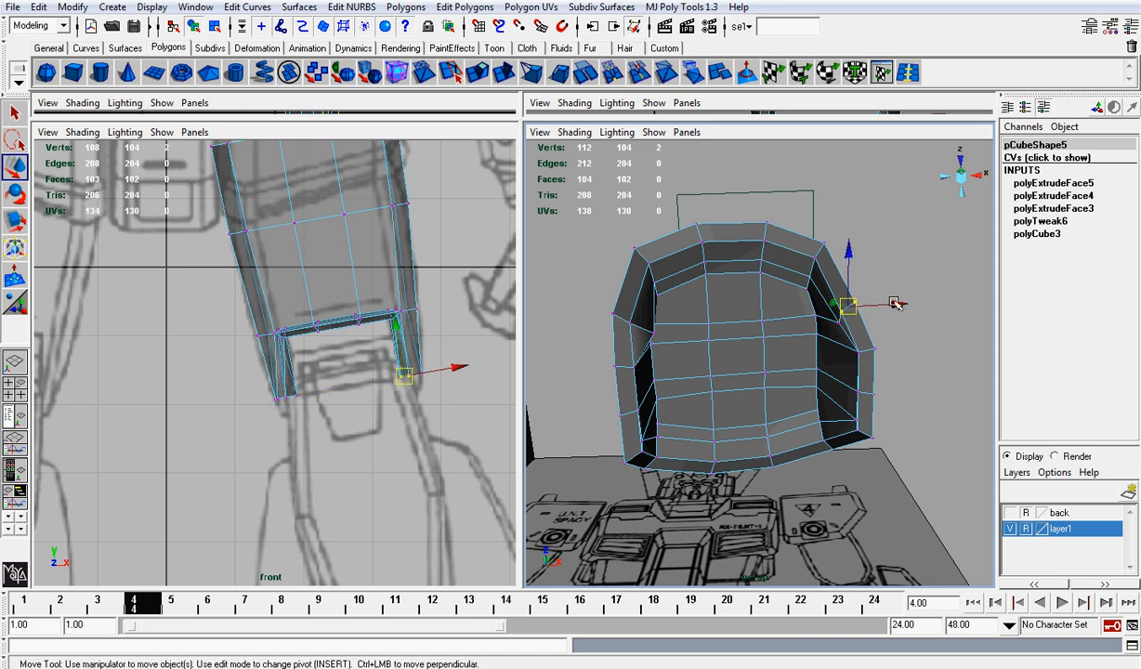
pyautogui.moveTo(894, 304); pyautogui.dragTo(819, 234)
pyautogui.hotkey('ctrl', 'z')
pyautogui.hotkey('ctrl', 'z')
pyautogui.click(888, 278)
# Select the front rim faces of the thigh's lower opening and the adjoining rim face of the outer-side flap.
pyautogui.keyDown('alt'); pyautogui.moveTo(885, 308); pyautogui.dragTo(565, 433); pyautogui.keyUp('alt')
pyautogui.keyDown('alt'); pyautogui.moveTo(645, 267); pyautogui.dragTo(969, 263); pyautogui.keyUp('alt')
pyautogui.keyDown('alt'); pyautogui.moveTo(911, 288); pyautogui.dragTo(832, 306); pyautogui.keyUp('alt')
pyautogui.scroll(2, 819, 314)
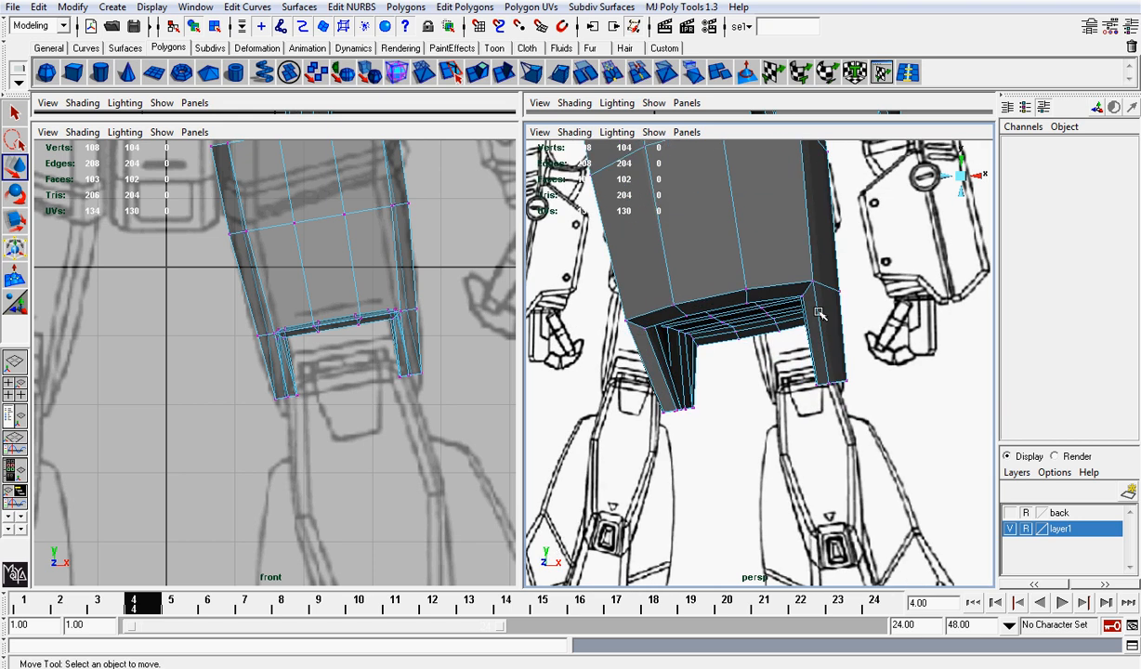
pyautogui.moveTo(704, 297); pyautogui.dragTo(708, 333, button='right')
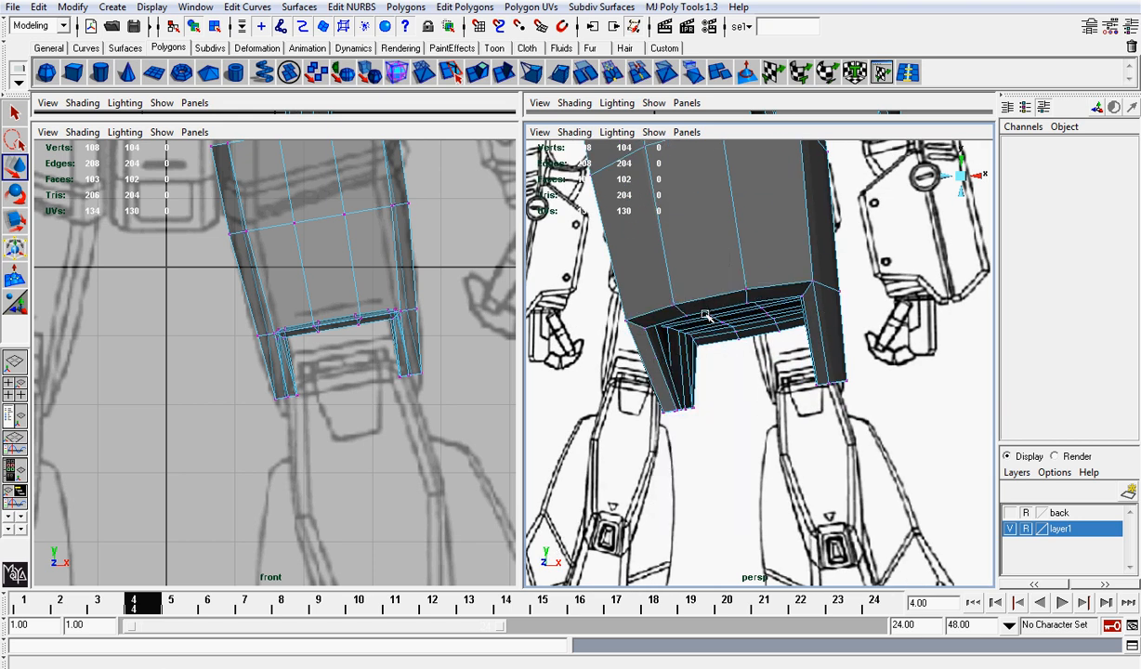
pyautogui.click(654, 320)
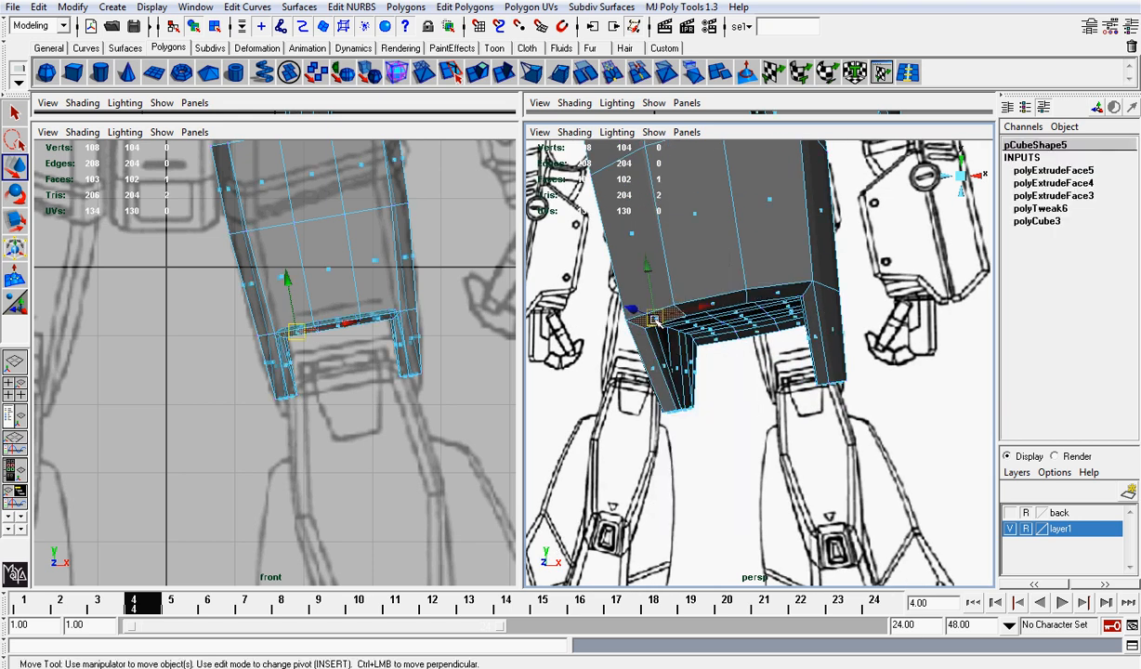
pyautogui.press('q')
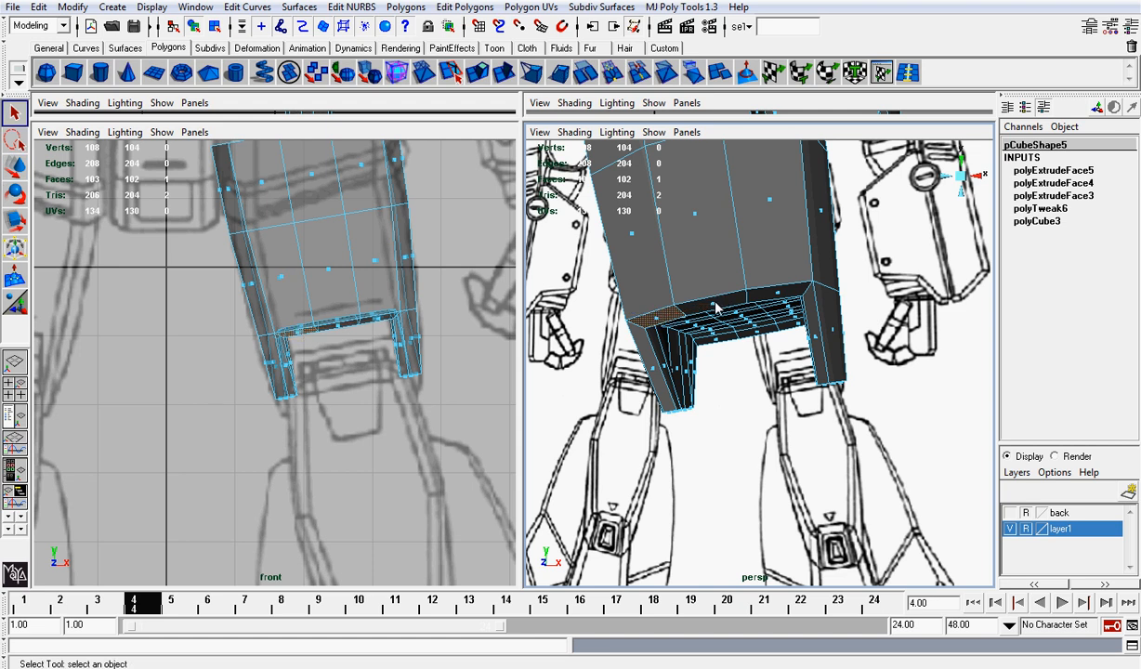
pyautogui.keyDown('shift'); pyautogui.click(715, 309); pyautogui.keyUp('shift')
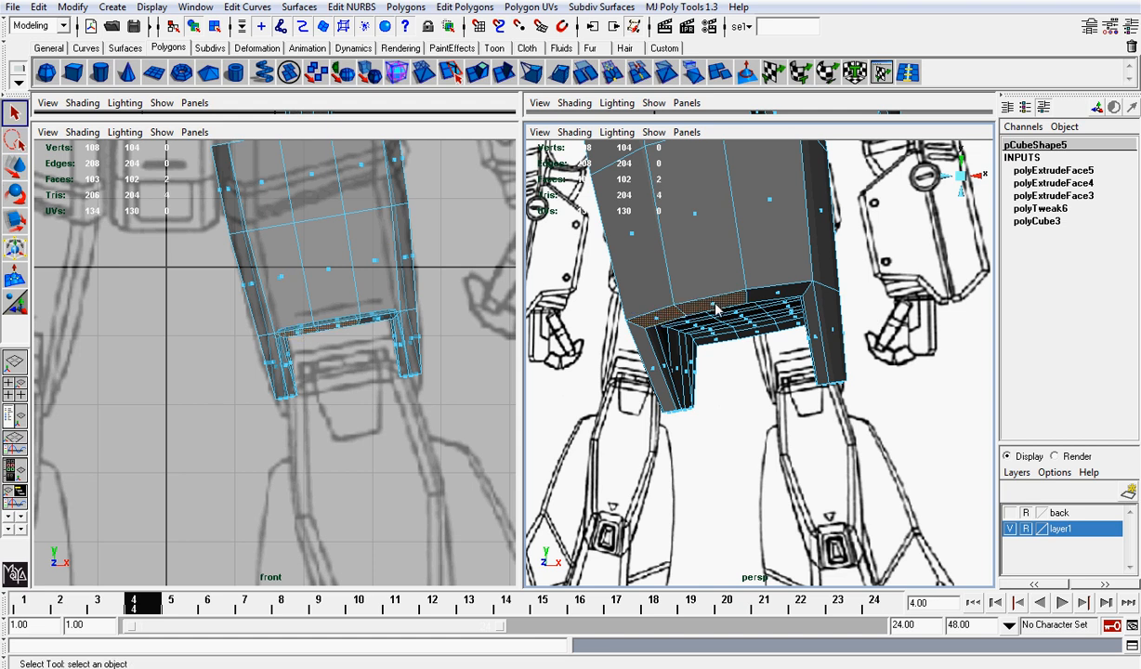
pyautogui.keyDown('shift'); pyautogui.click(795, 305); pyautogui.keyUp('shift')
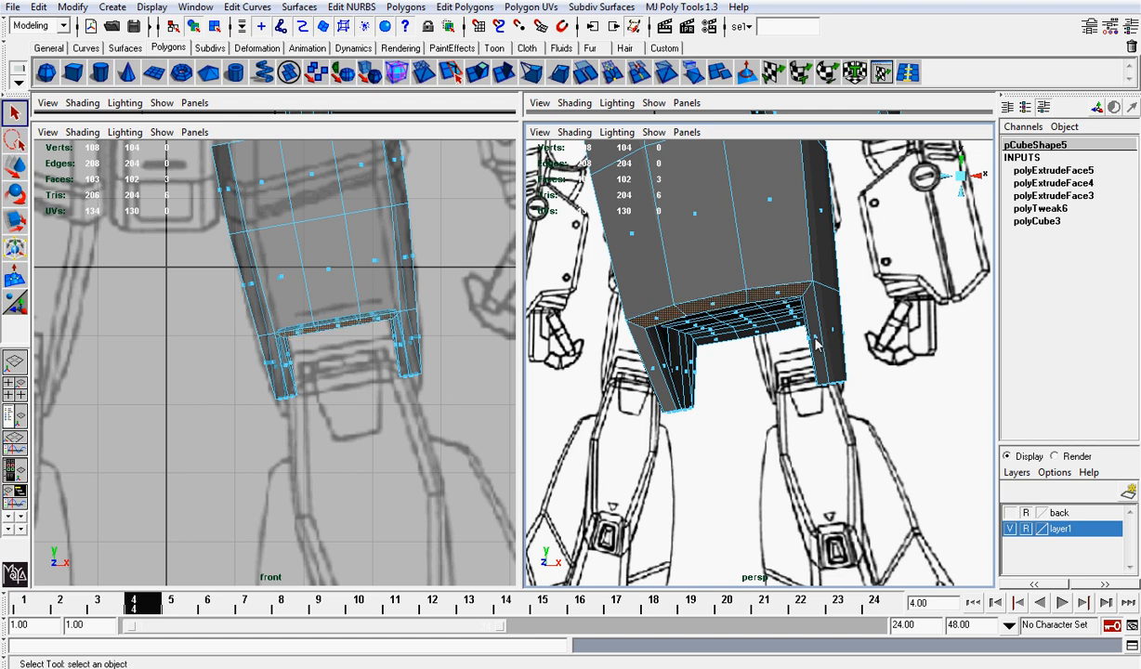
pyautogui.keyDown('shift'); pyautogui.click(816, 344); pyautogui.keyUp('shift')
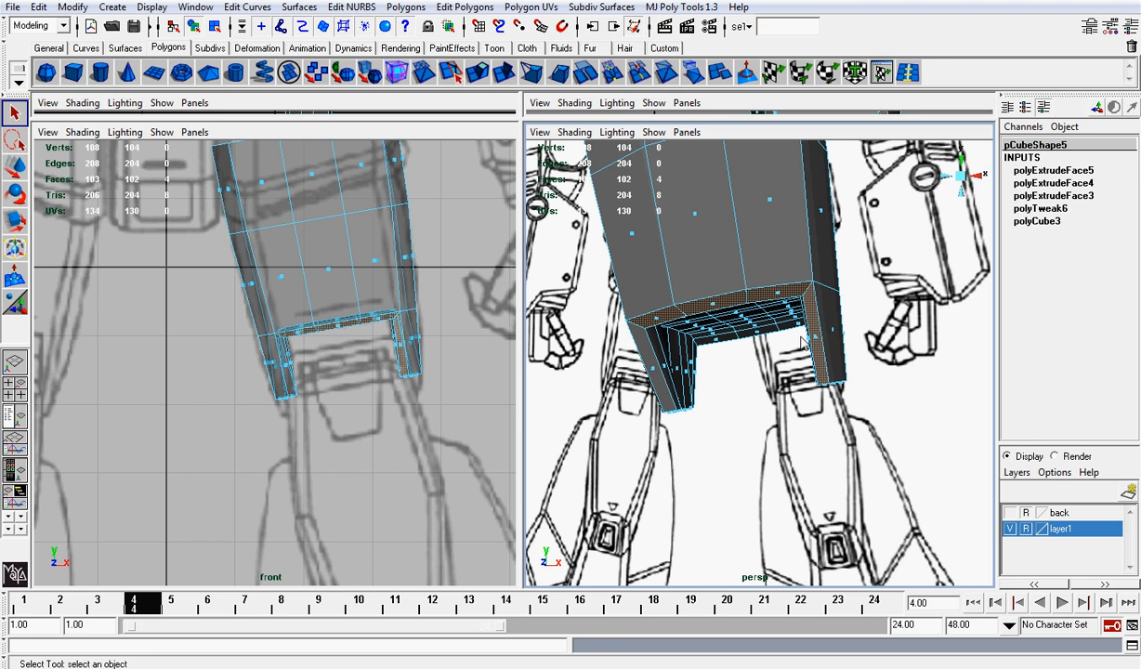
pyautogui.click(726, 297)
pyautogui.hotkey('ctrl', 'z')
# Extend the rim face selection around the inner-side flap, rear edge and outer-side flap, and clear the selection.
pyautogui.keyDown('alt'); pyautogui.moveTo(742, 409); pyautogui.dragTo(727, 288); pyautogui.keyUp('alt')
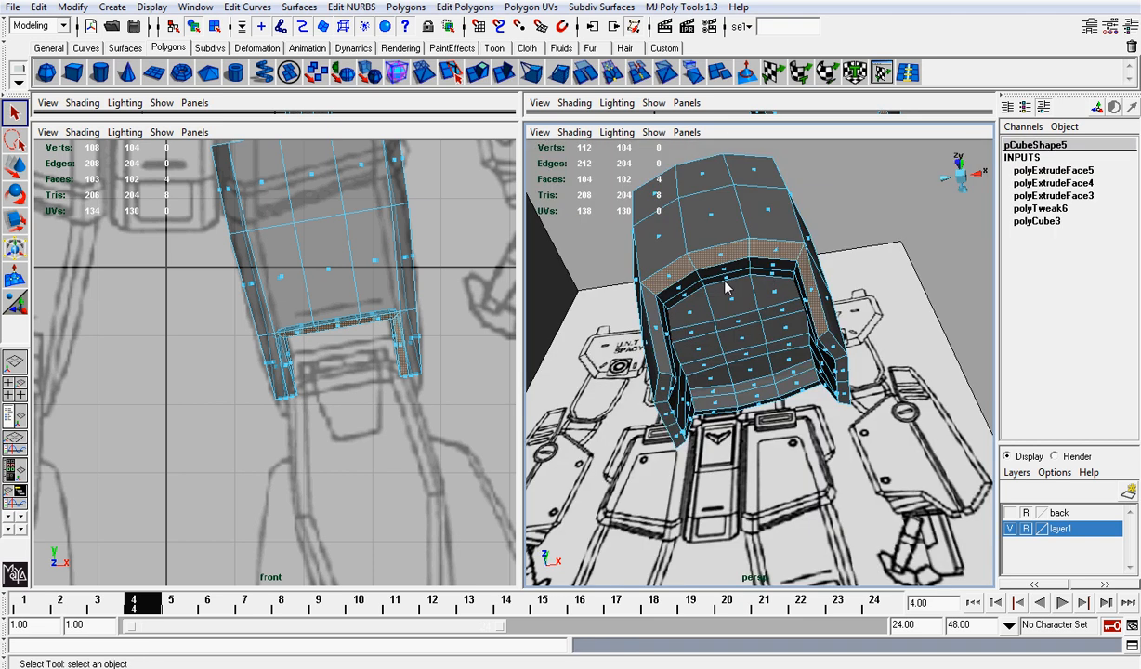
pyautogui.keyDown('shift'); pyautogui.click(656, 330); pyautogui.keyUp('shift')
pyautogui.moveTo(655, 333)
pyautogui.keyDown('alt'); pyautogui.mouseDown()
pyautogui.moveTo(680, 326)
pyautogui.moveTo(669, 351)
pyautogui.mouseUp(); pyautogui.keyUp('alt')
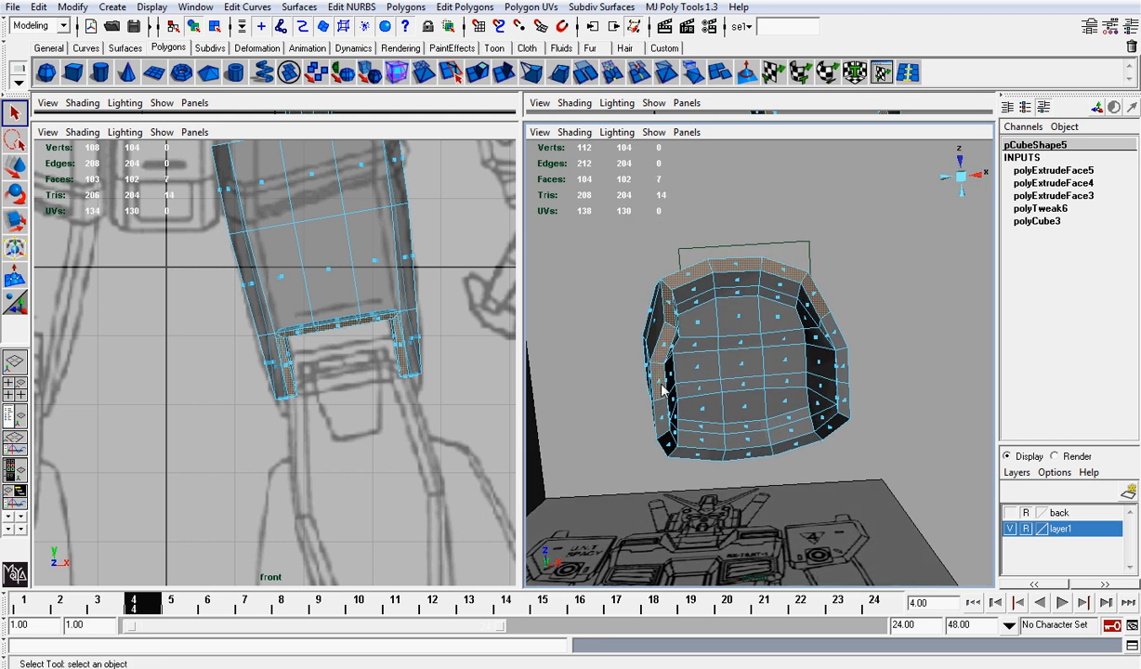
pyautogui.keyDown('shift'); pyautogui.click(668, 433); pyautogui.keyUp('shift')
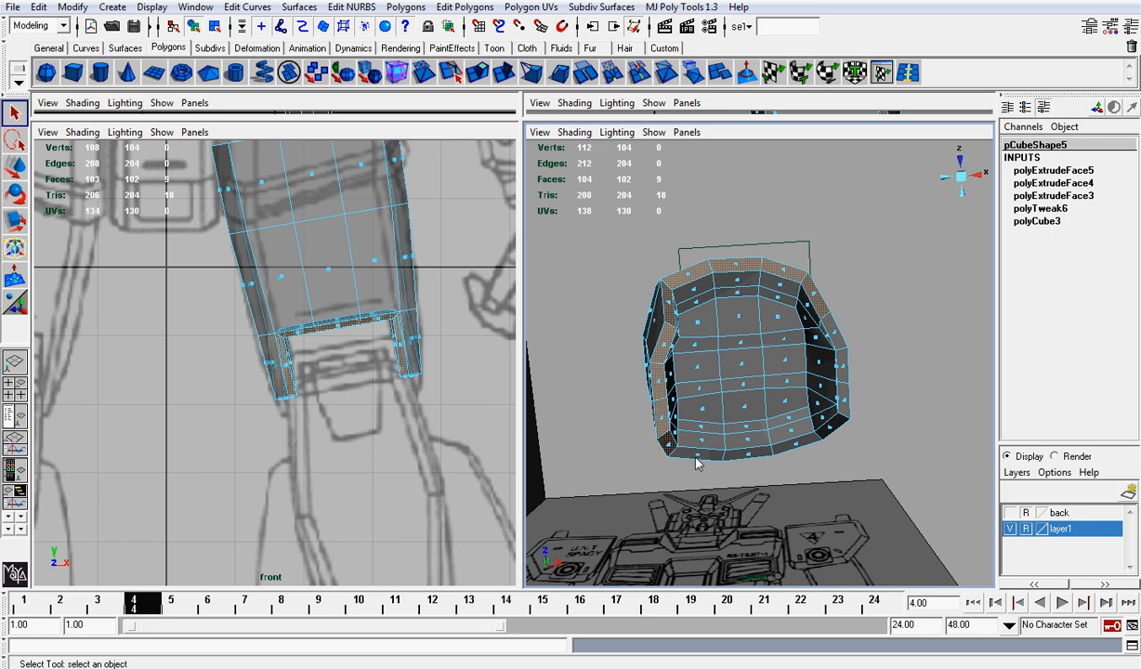
pyautogui.keyDown('shift'); pyautogui.click(698, 459); pyautogui.keyUp('shift')
pyautogui.keyDown('shift'); pyautogui.click(749, 453); pyautogui.keyUp('shift')
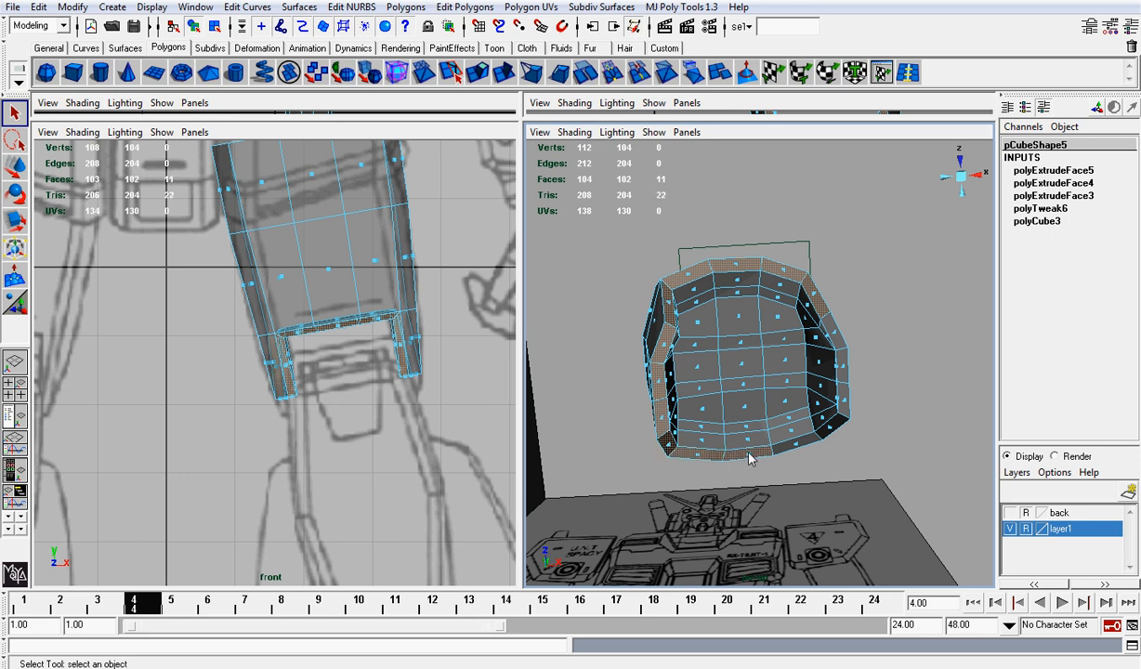
pyautogui.keyDown('shift'); pyautogui.click(796, 450); pyautogui.keyUp('shift')
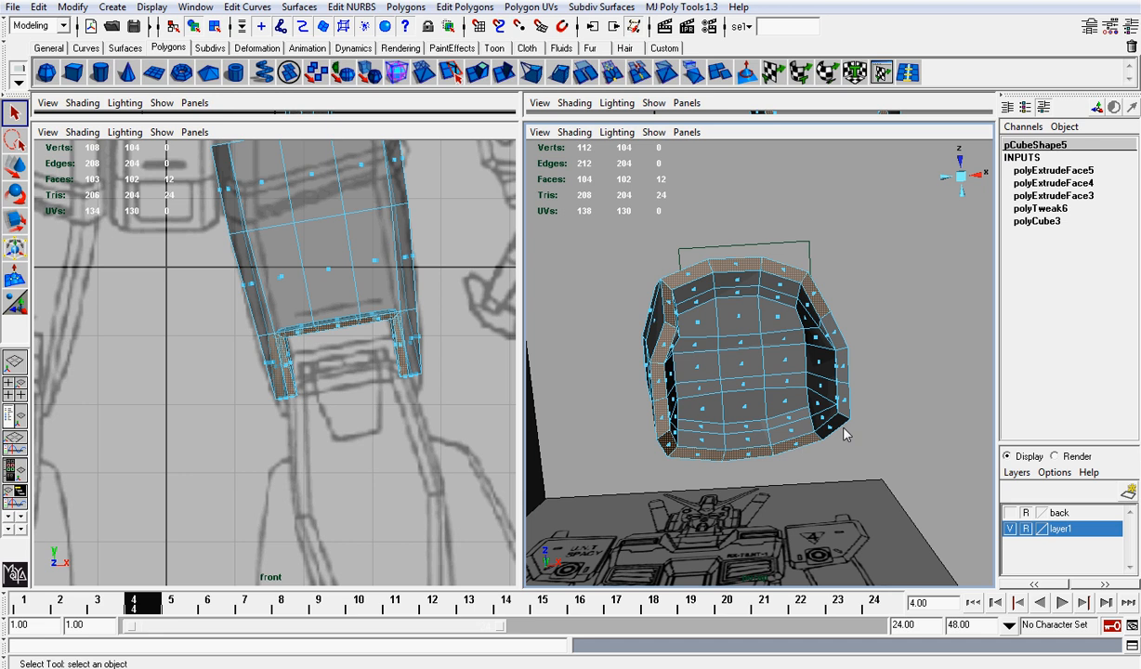
pyautogui.moveTo(845, 432)
pyautogui.keyDown('alt'); pyautogui.mouseDown()
pyautogui.moveTo(852, 316)
pyautogui.moveTo(830, 384)
pyautogui.moveTo(579, 334)
pyautogui.moveTo(701, 319)
pyautogui.moveTo(847, 330)
pyautogui.moveTo(841, 380)
pyautogui.moveTo(934, 386)
pyautogui.moveTo(943, 315)
pyautogui.moveTo(873, 357)
pyautogui.moveTo(746, 329)
pyautogui.moveTo(780, 321)
pyautogui.moveTo(818, 334)
pyautogui.mouseUp(); pyautogui.keyUp('alt')
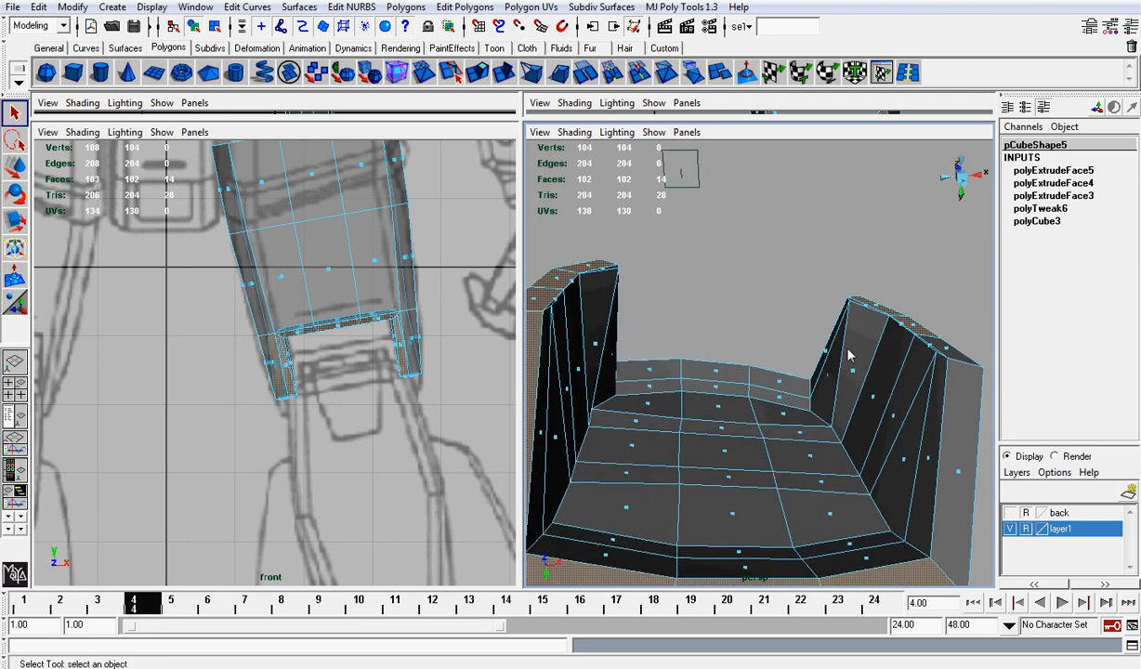
pyautogui.click(809, 255)
# Try moving a narrow inner rim face at the inner-side flap's tip along X, undo the move and clear the selection.
pyautogui.keyDown('alt'); pyautogui.moveTo(932, 382); pyautogui.dragTo(901, 405, button='middle'); pyautogui.keyUp('alt')
pyautogui.scroll(2, 836, 395)
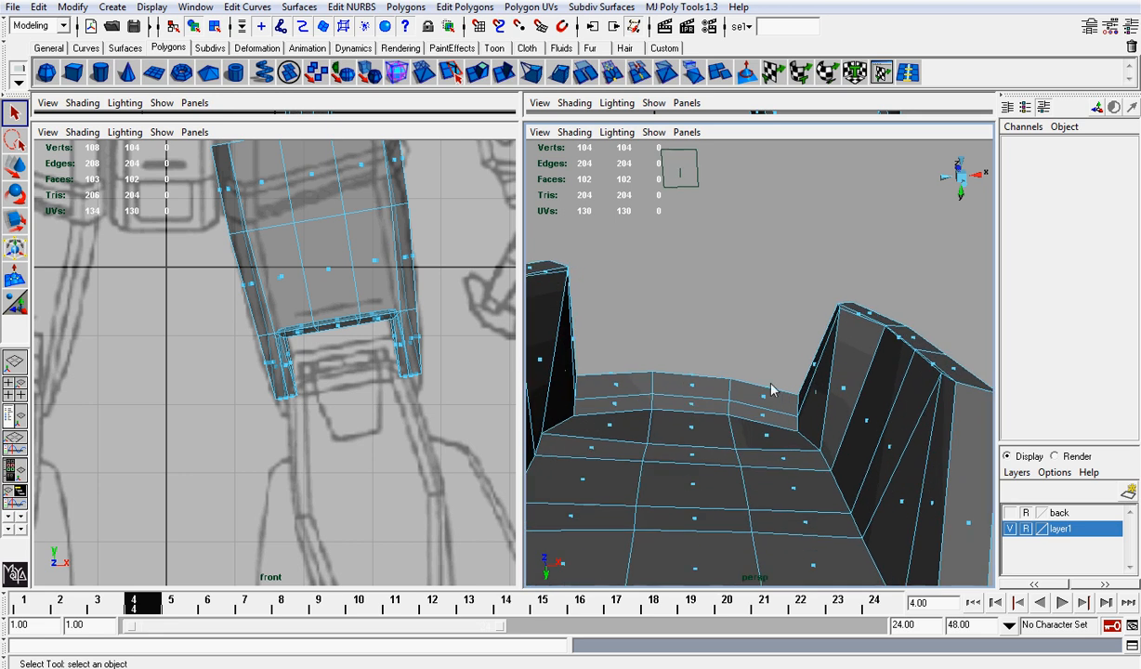
pyautogui.keyDown('alt'); pyautogui.moveTo(771, 386); pyautogui.dragTo(933, 351, button='middle'); pyautogui.keyUp('alt')
pyautogui.keyDown('alt'); pyautogui.moveTo(932, 359); pyautogui.dragTo(754, 325); pyautogui.keyUp('alt')
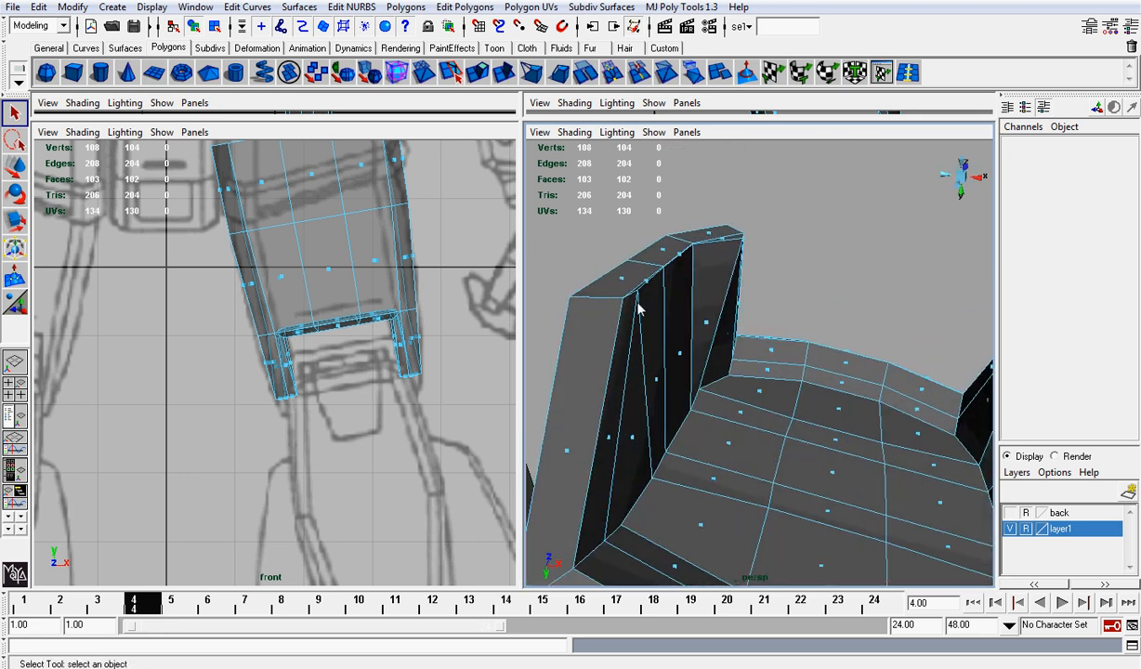
pyautogui.click(649, 283)
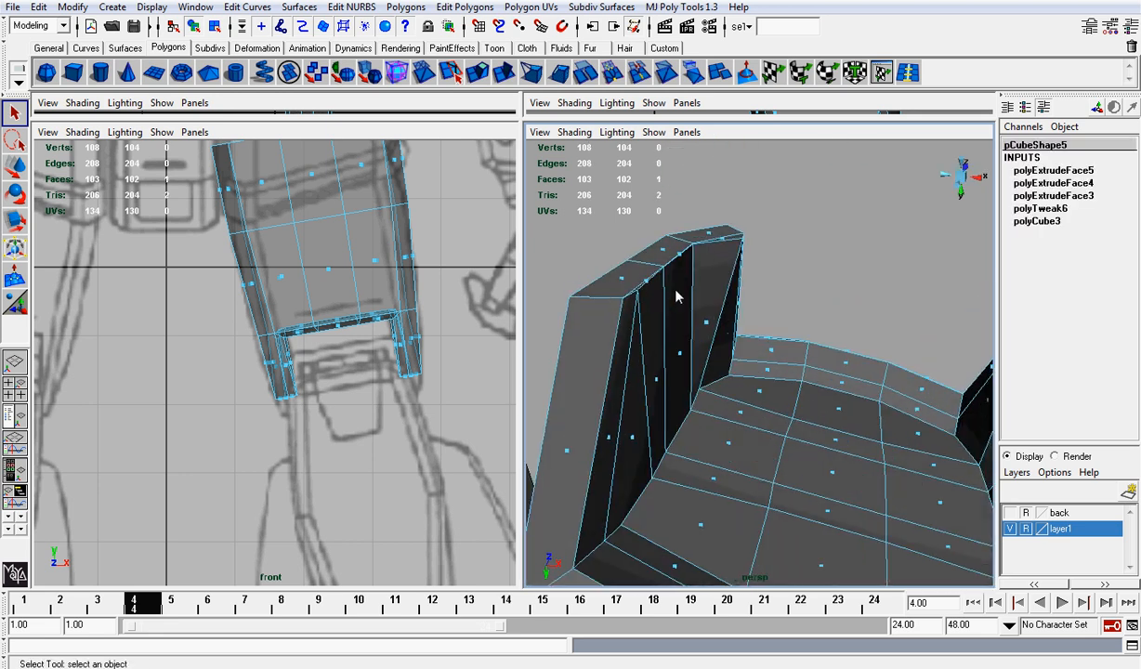
pyautogui.press('w')
pyautogui.moveTo(690, 293); pyautogui.dragTo(720, 297)
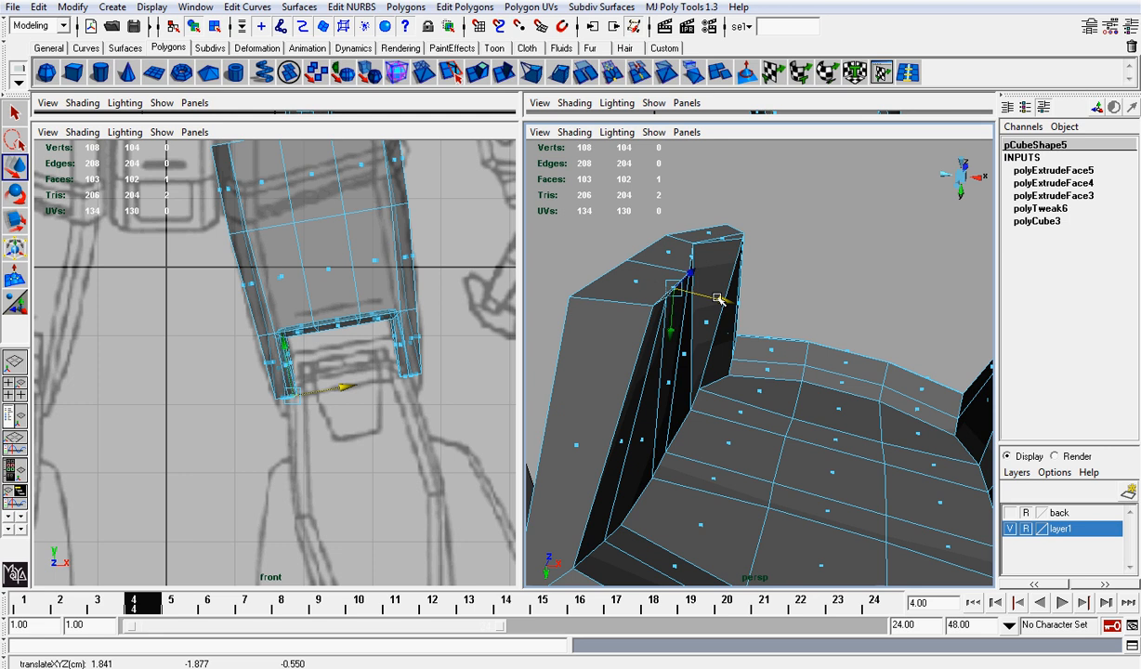
pyautogui.hotkey('ctrl', 'z')
pyautogui.click(752, 212)
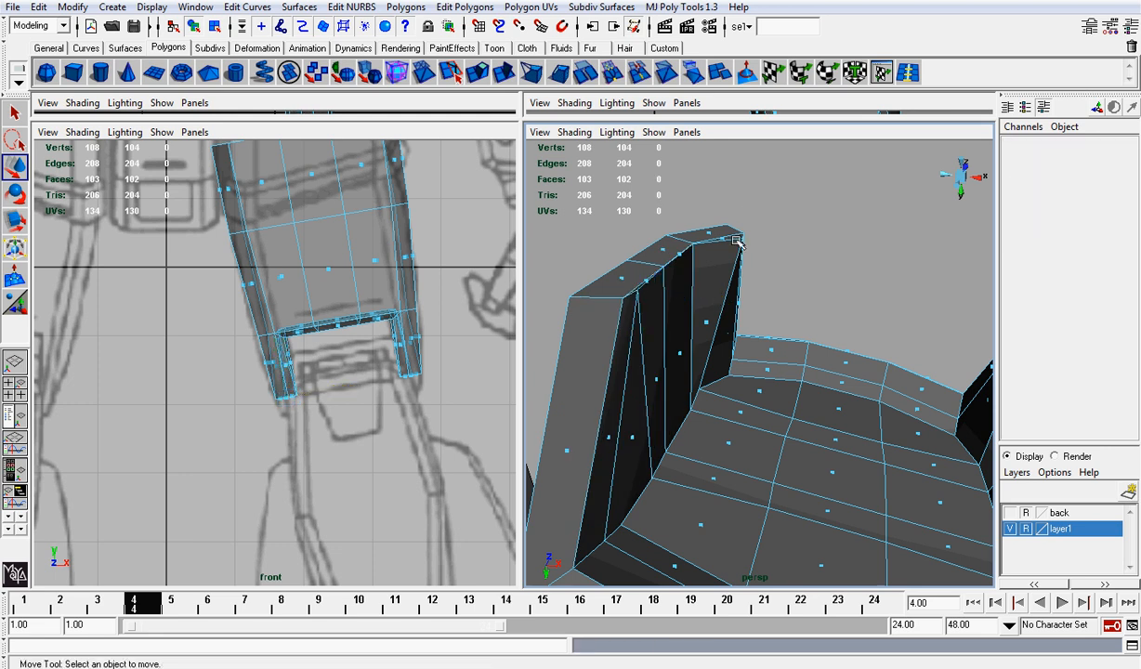
# Try deleting the narrow inner rim faces at the inner-side flap's tip, and undo the changes.
pyautogui.click(662, 266)
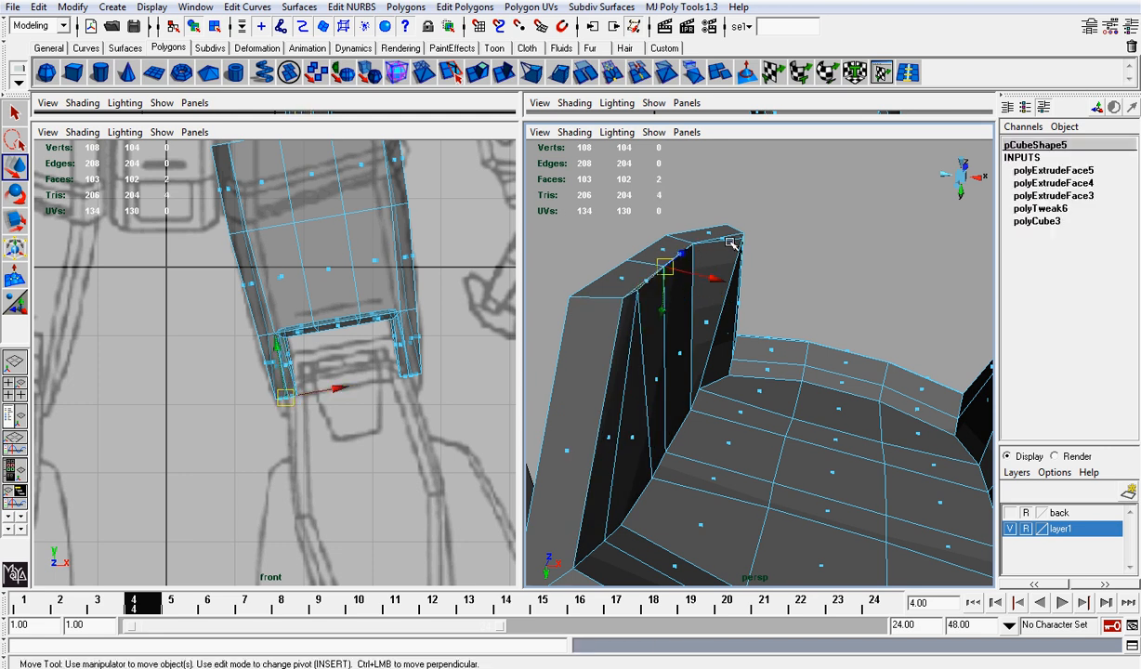
pyautogui.keyDown('shift'); pyautogui.click(726, 241); pyautogui.keyUp('shift')
pyautogui.press('Delete')
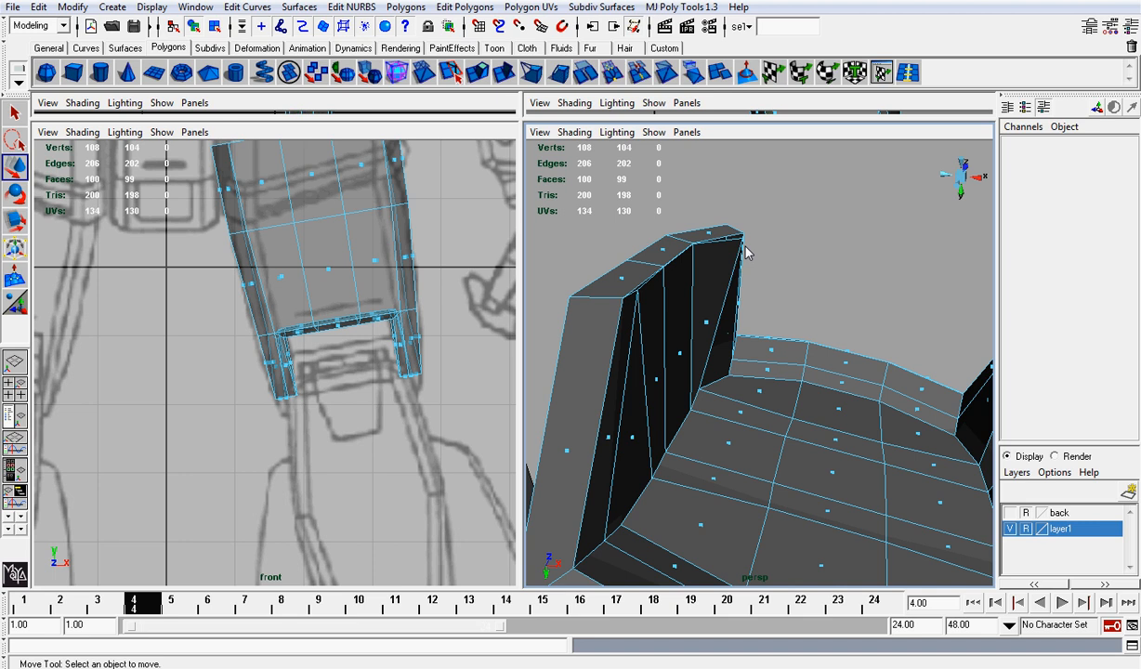
pyautogui.keyDown('alt'); pyautogui.moveTo(742, 259); pyautogui.dragTo(654, 358); pyautogui.keyUp('alt')
pyautogui.hotkey('ctrl', 'z')
pyautogui.click(614, 309)
pyautogui.hotkey('ctrl', 'z')
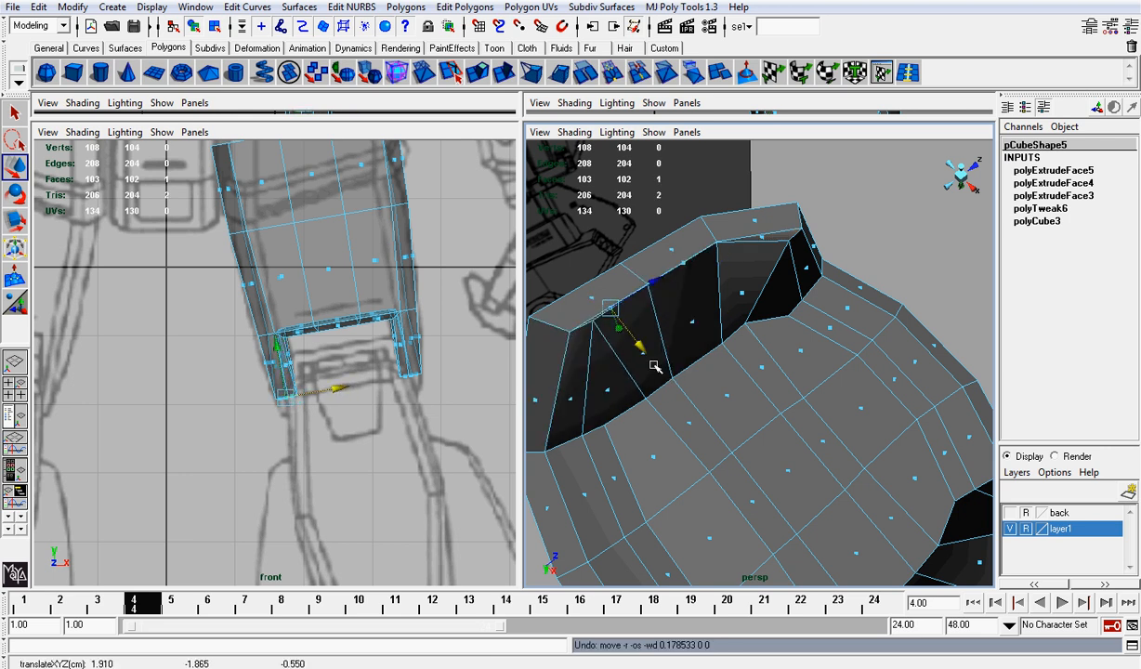
# Select the foremost vertex on the inner edge of the inner-side flap's tip and move it along Y partway into the hollow.
pyautogui.click(813, 216)
pyautogui.keyDown('alt'); pyautogui.moveTo(860, 249); pyautogui.dragTo(758, 233); pyautogui.keyUp('alt')
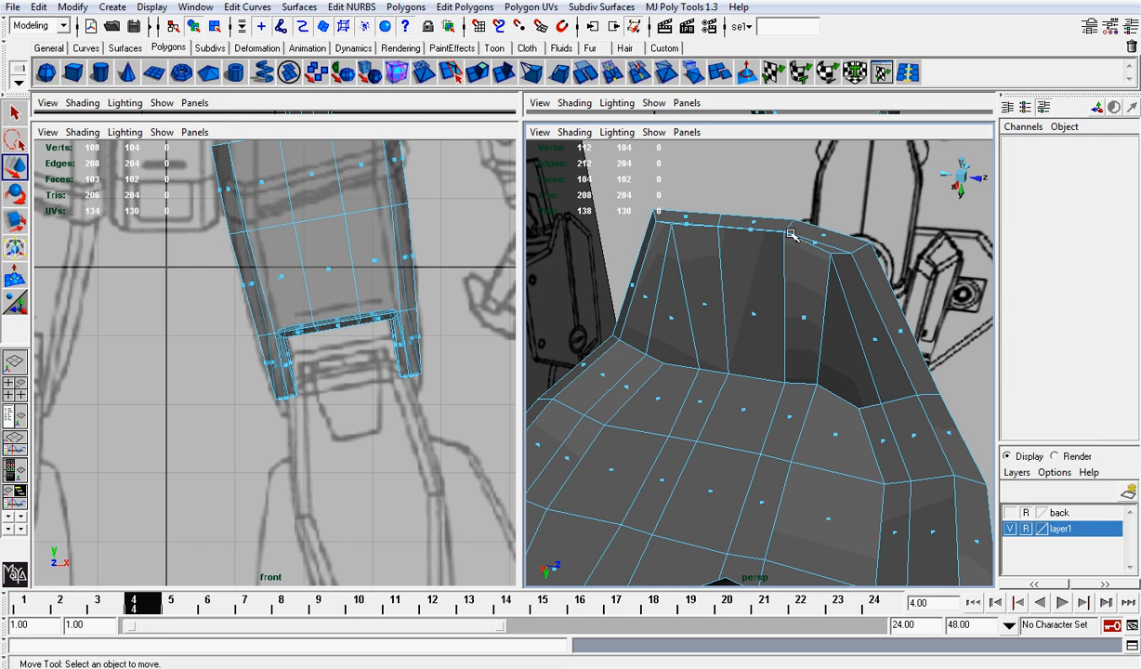
pyautogui.moveTo(831, 258); pyautogui.dragTo(799, 254, button='right')
pyautogui.click(832, 254)
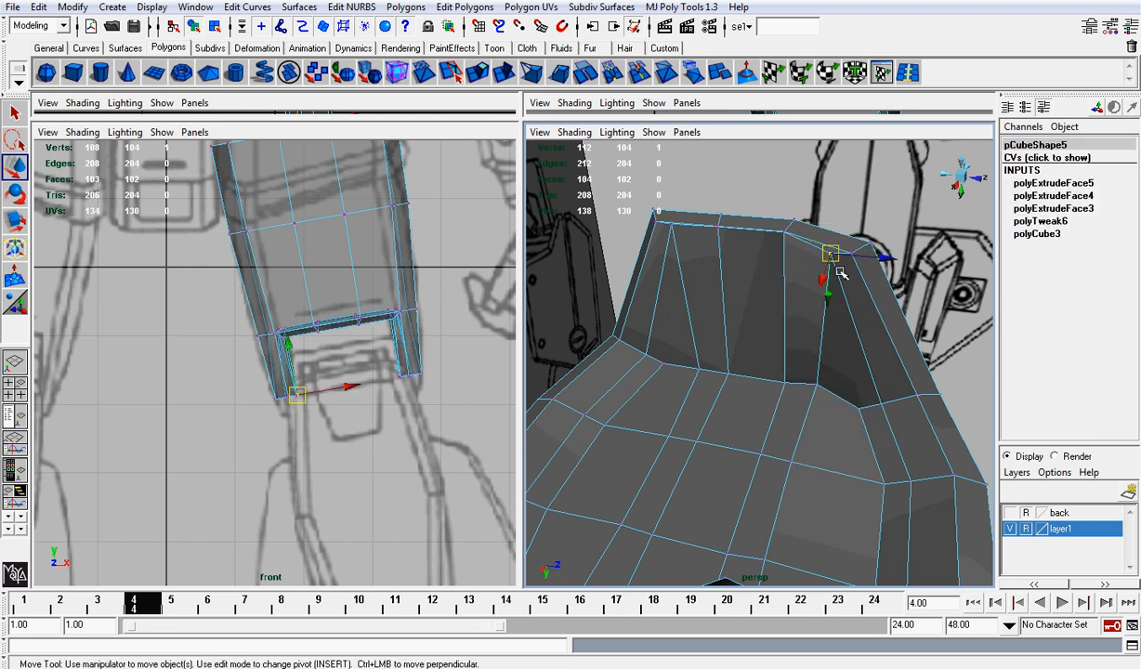
pyautogui.moveTo(832, 294); pyautogui.dragTo(828, 356)
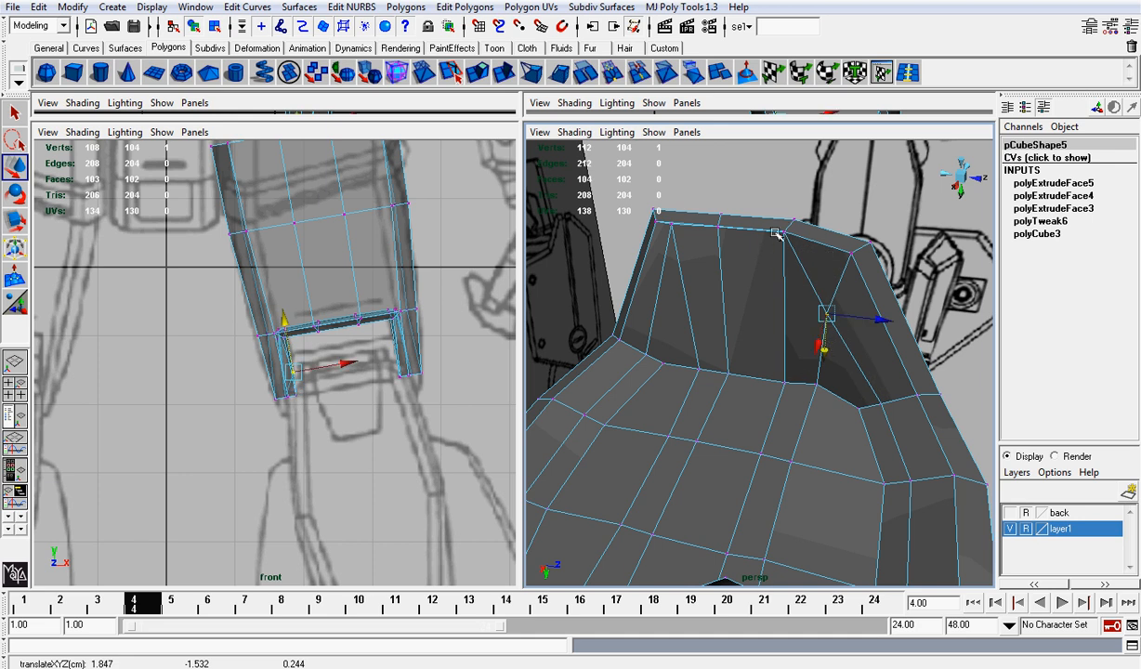
# Move the two middle vertices on the inner edge of the inner-side flap's tip slightly outward along Y.
pyautogui.click(783, 233)
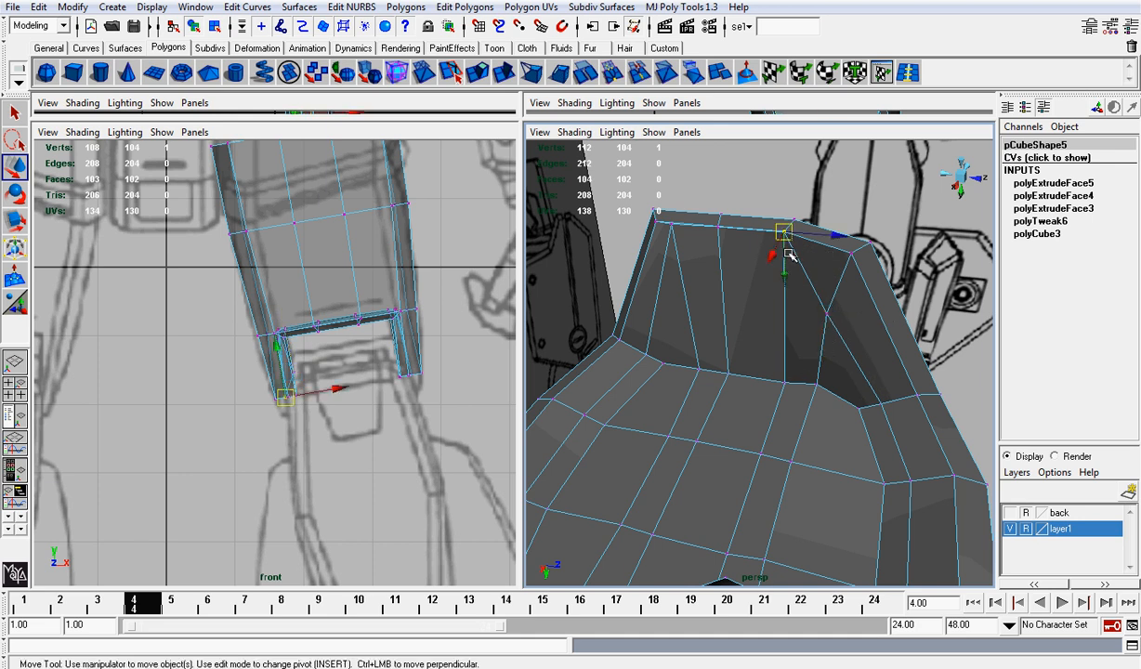
pyautogui.moveTo(788, 245)
pyautogui.mouseDown()
pyautogui.moveTo(788, 292)
pyautogui.moveTo(787, 237)
pyautogui.moveTo(766, 301)
pyautogui.moveTo(842, 258)
pyautogui.moveTo(776, 257)
pyautogui.mouseUp()
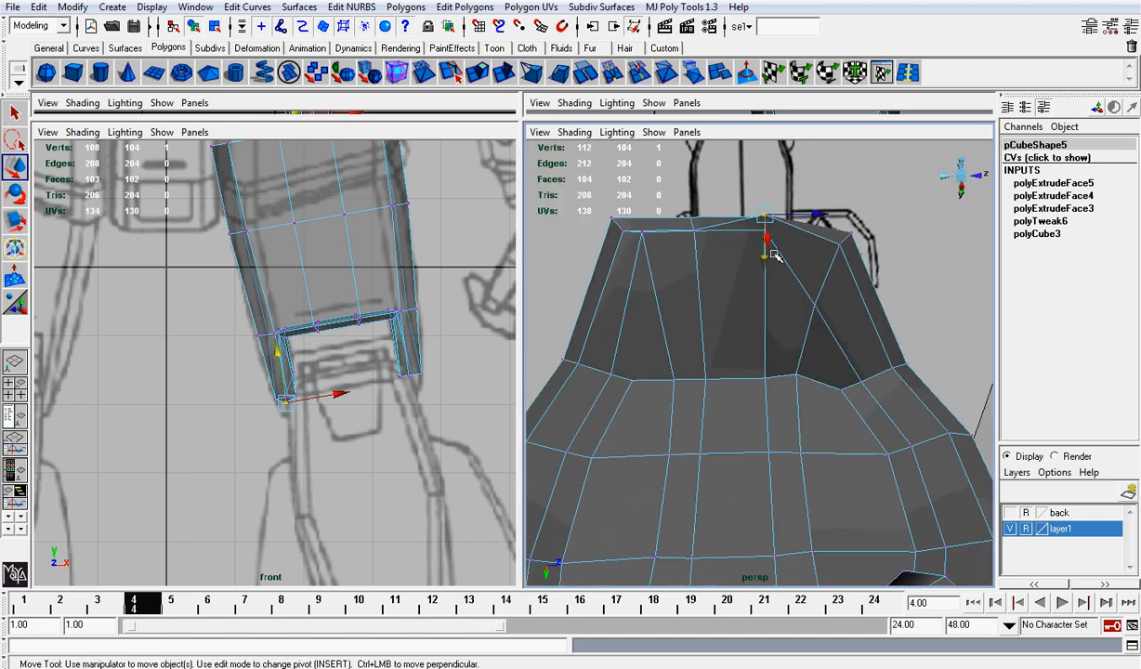
pyautogui.click(696, 231)
pyautogui.moveTo(703, 269); pyautogui.dragTo(860, 270)
pyautogui.keyDown('alt'); pyautogui.moveTo(841, 281); pyautogui.dragTo(807, 271, button='middle'); pyautogui.keyUp('alt')
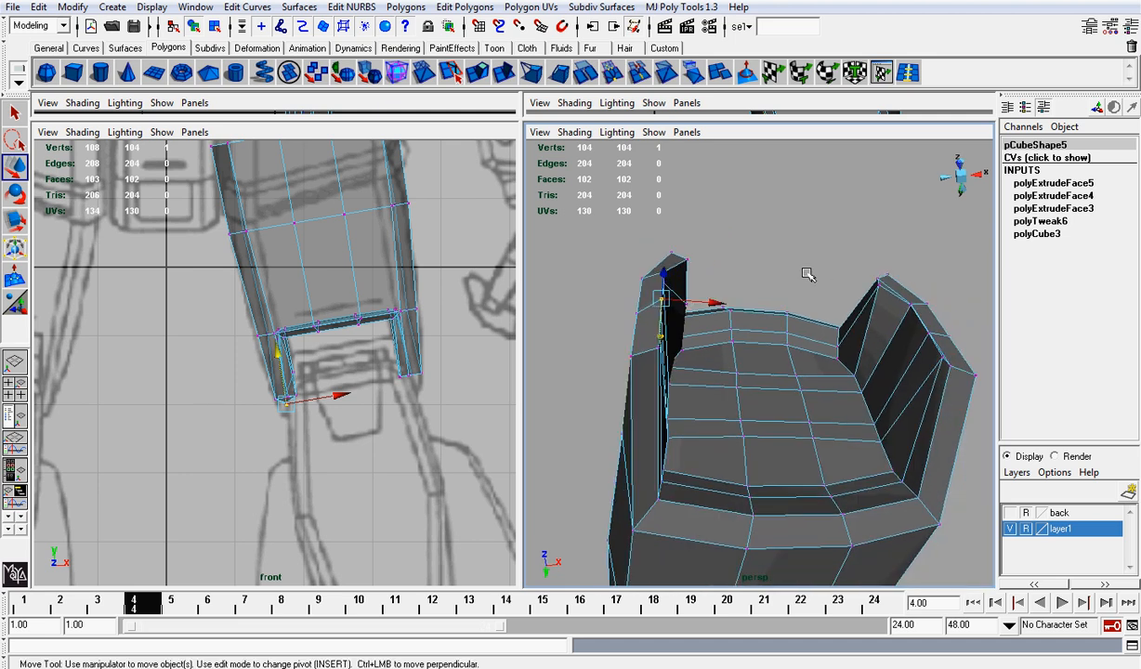
# Move the rearmost inner tip vertex of the inner-side flap and its neighbour along Y to the floor of the hollow.
pyautogui.moveTo(711, 351)
pyautogui.keyDown('alt'); pyautogui.mouseDown()
pyautogui.moveTo(679, 334)
pyautogui.moveTo(706, 354)
pyautogui.mouseUp(); pyautogui.keyUp('alt')
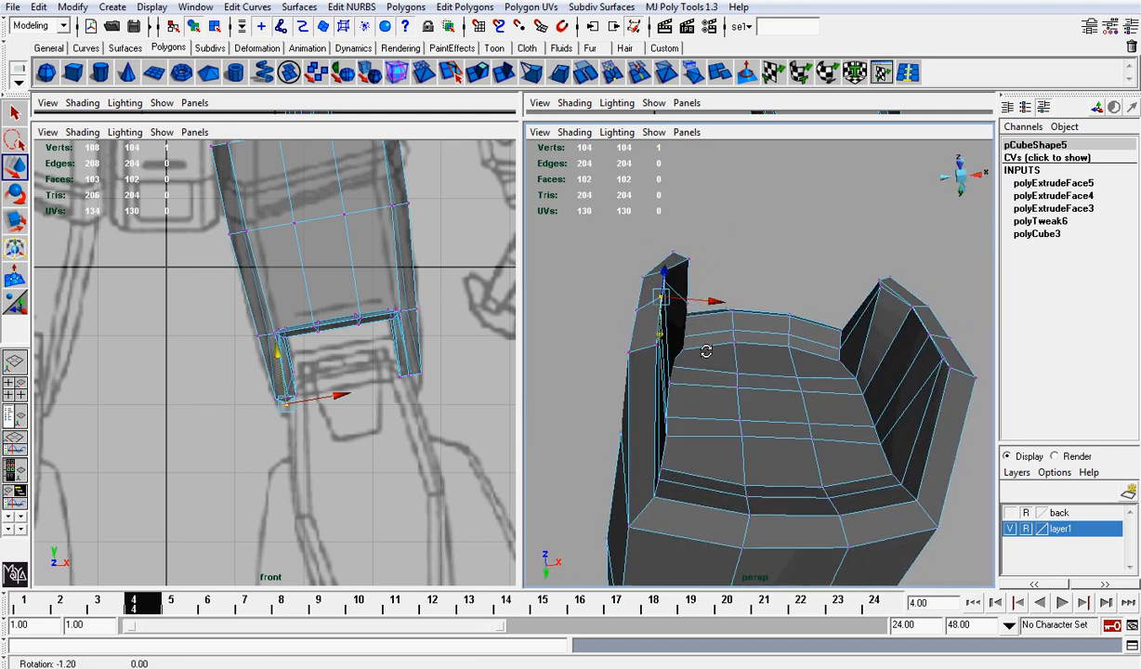
pyautogui.keyDown('alt'); pyautogui.moveTo(685, 352); pyautogui.dragTo(716, 355, button='right'); pyautogui.keyUp('alt')
pyautogui.keyDown('alt'); pyautogui.moveTo(641, 324); pyautogui.dragTo(611, 299); pyautogui.keyUp('alt')
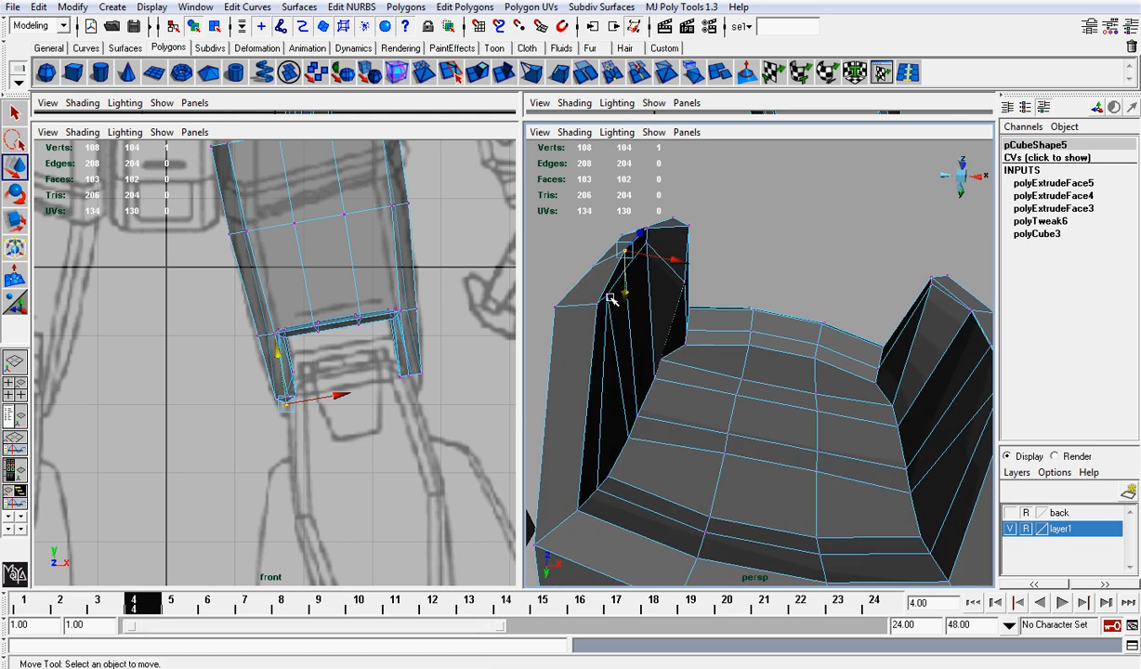
pyautogui.click(571, 290)
pyautogui.click(599, 304)
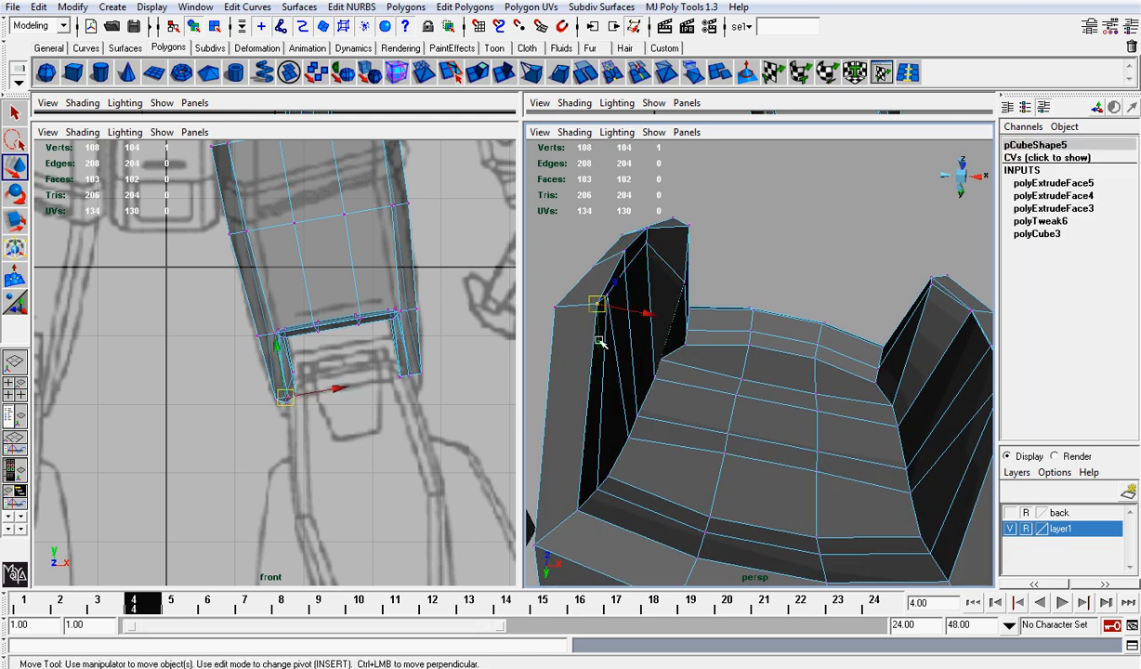
pyautogui.moveTo(602, 343); pyautogui.dragTo(592, 467)
pyautogui.keyDown('alt'); pyautogui.moveTo(660, 406); pyautogui.dragTo(631, 392); pyautogui.keyUp('alt')
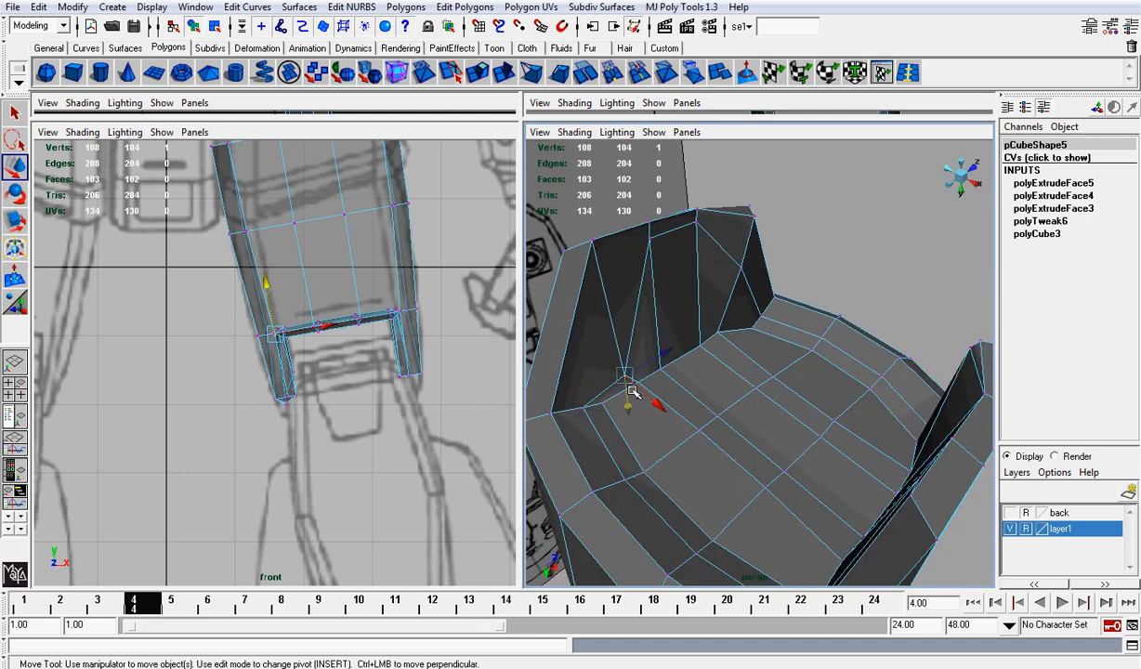
pyautogui.click(650, 237)
pyautogui.moveTo(655, 267); pyautogui.dragTo(667, 375)
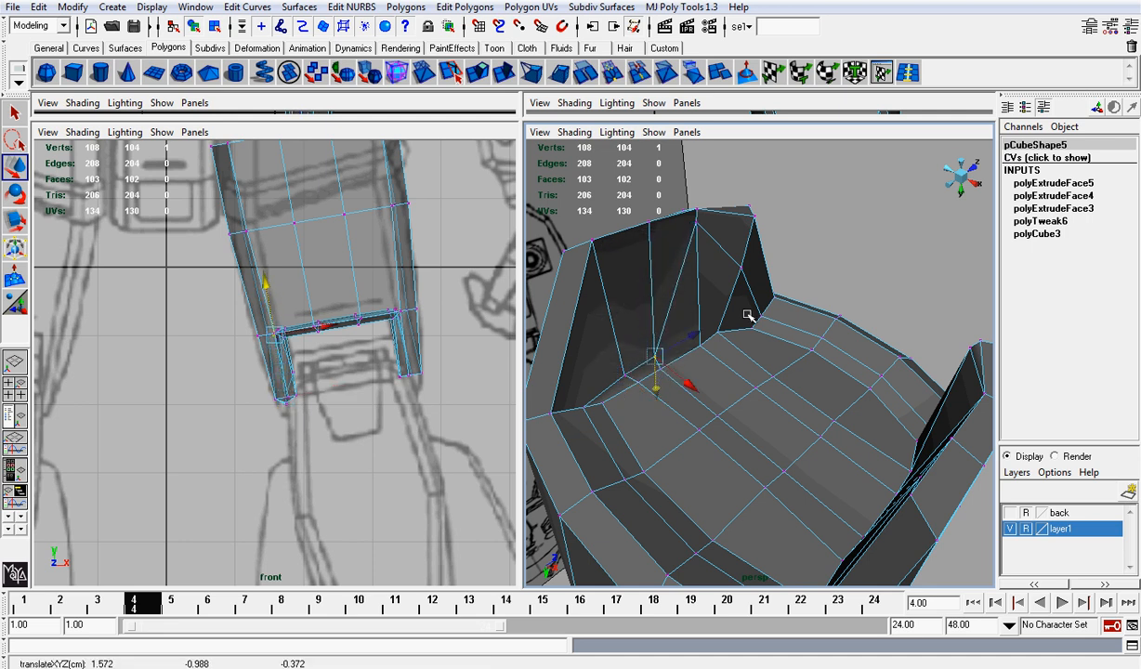
# Move the remaining inner vertices towards the front of the inner-side flap along Y to the floor of the hollow.
pyautogui.keyDown('alt'); pyautogui.moveTo(715, 300); pyautogui.dragTo(760, 235); pyautogui.keyUp('alt')
pyautogui.click(796, 211)
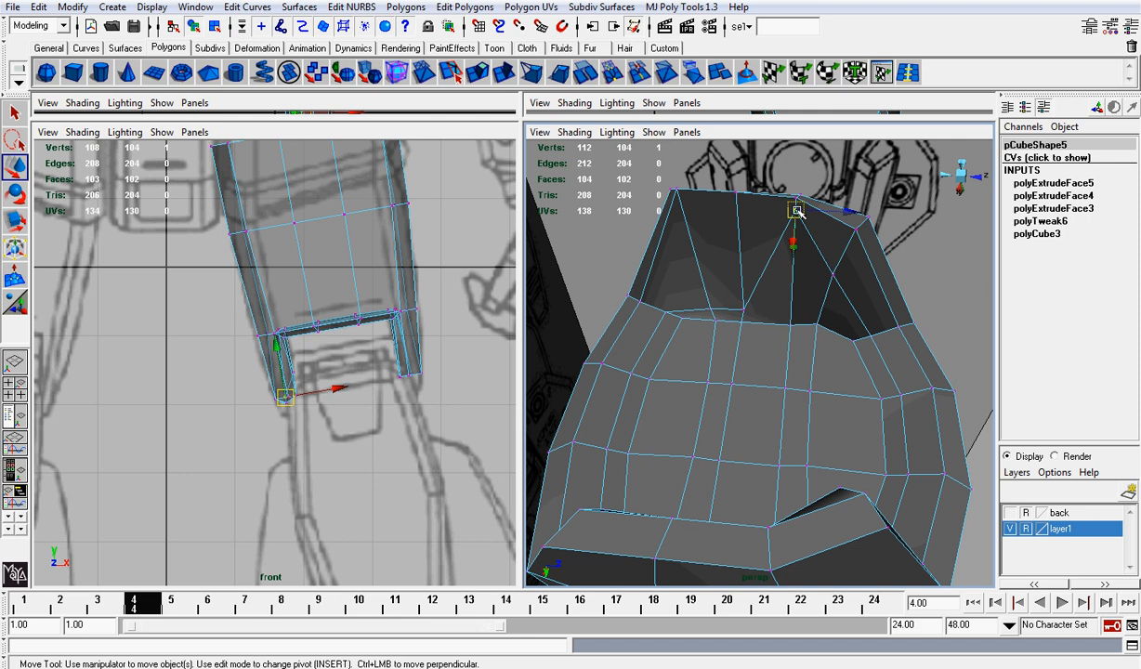
pyautogui.keyDown('alt'); pyautogui.moveTo(790, 259); pyautogui.dragTo(807, 343); pyautogui.keyUp('alt')
pyautogui.click(813, 287)
pyautogui.click(839, 320)
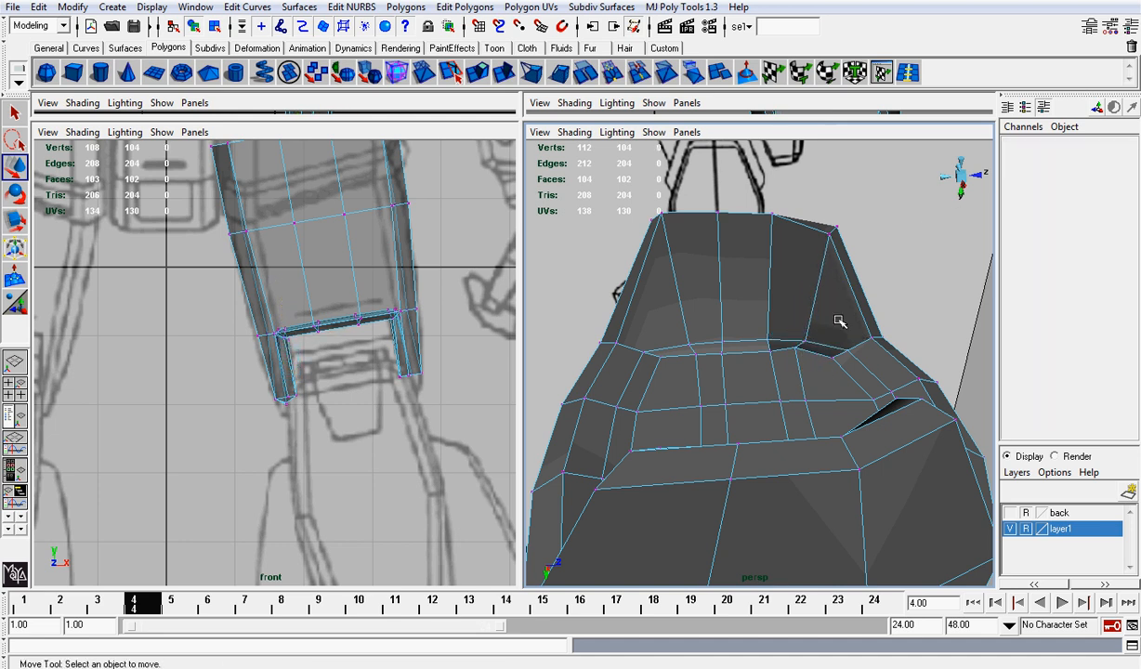
pyautogui.click(796, 348)
pyautogui.moveTo(795, 374); pyautogui.dragTo(751, 247)
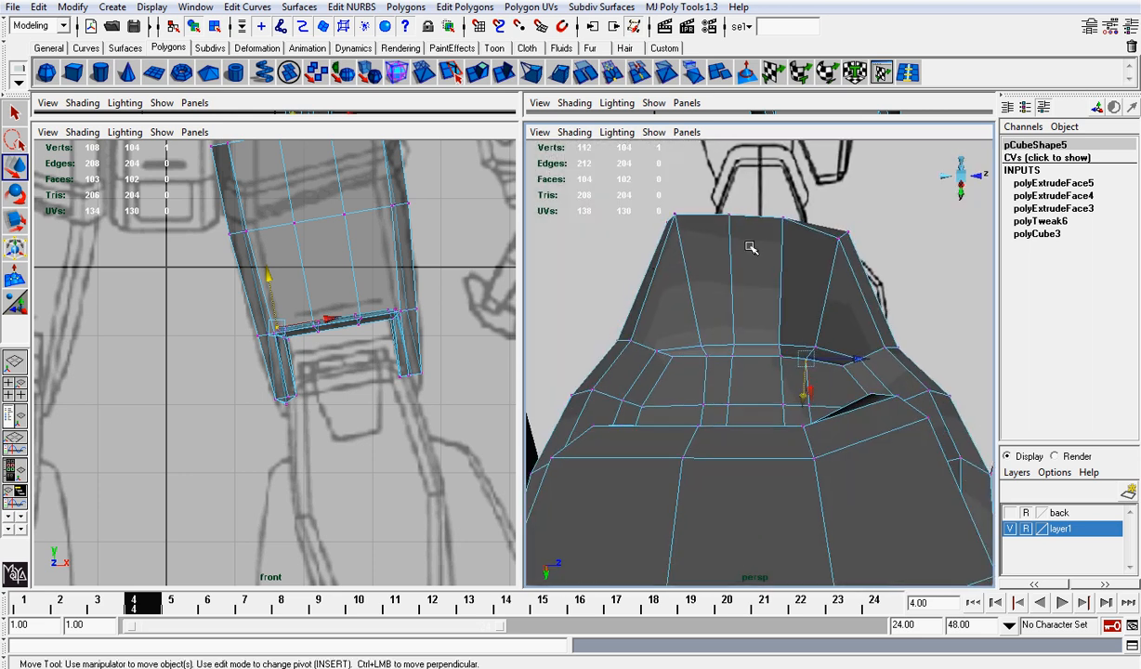
# Move the foremost inner vertex at the tip of the inner-side flap slightly along Y.
pyautogui.click(840, 239)
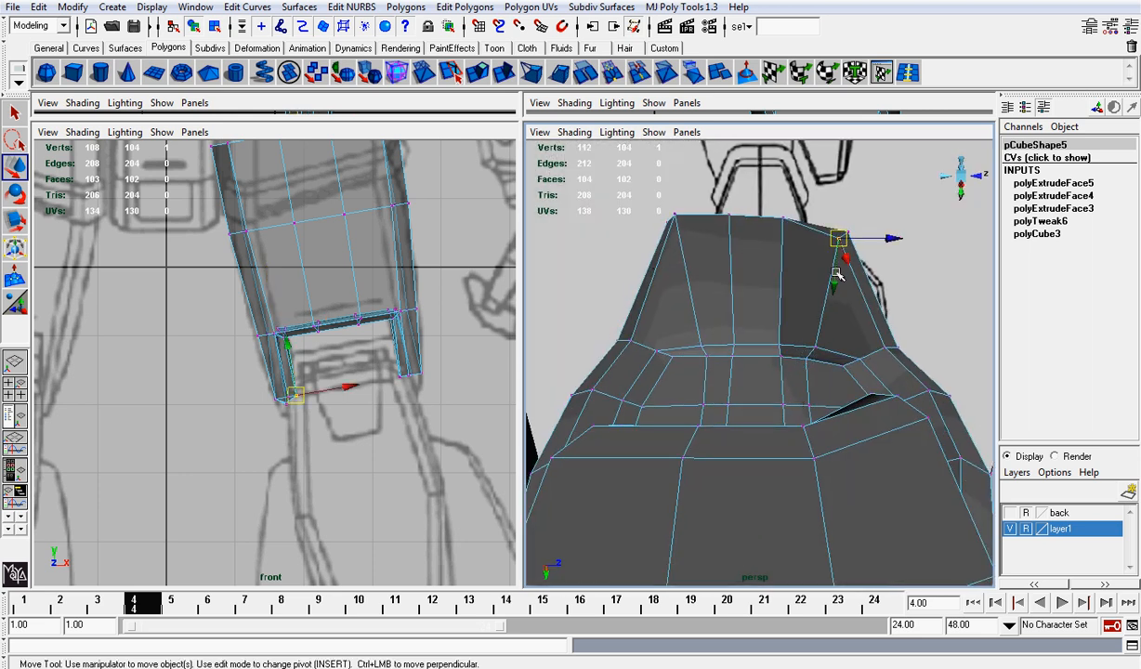
pyautogui.moveTo(836, 243); pyautogui.dragTo(832, 246)
pyautogui.keyDown('alt'); pyautogui.moveTo(724, 246); pyautogui.dragTo(687, 238); pyautogui.keyUp('alt')
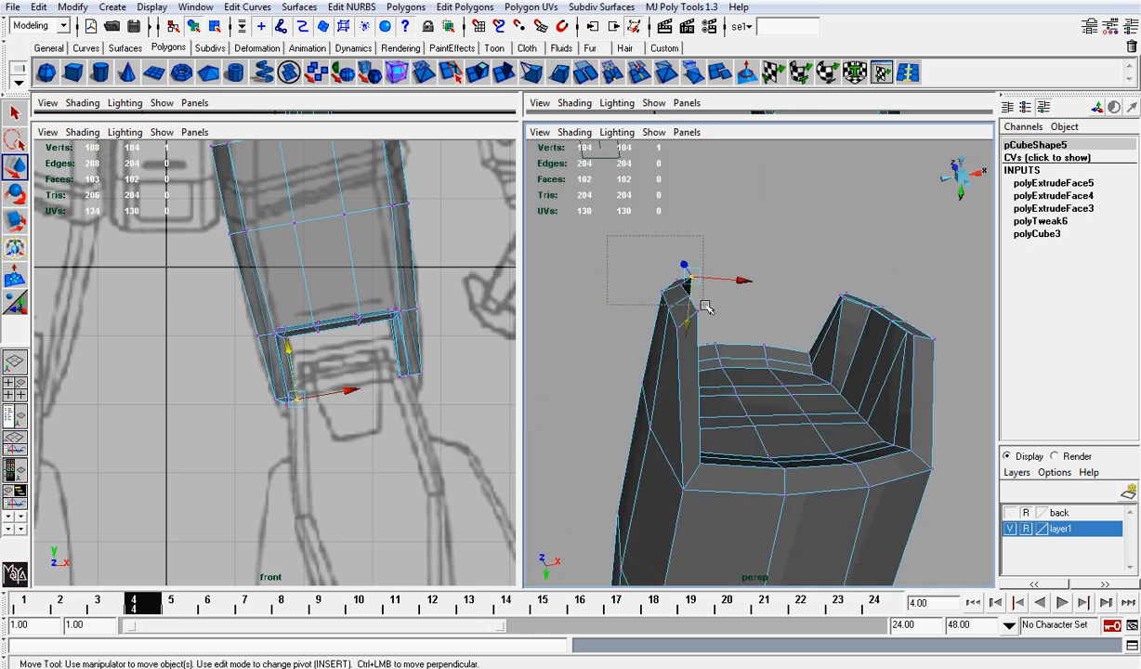
# Select the eight tip vertices of the inner-side flap and scale them along Y to flatten the tip.
pyautogui.moveTo(704, 305); pyautogui.dragTo(729, 333)
pyautogui.keyDown('alt'); pyautogui.moveTo(762, 301); pyautogui.dragTo(690, 253); pyautogui.keyUp('alt')
pyautogui.press('r')
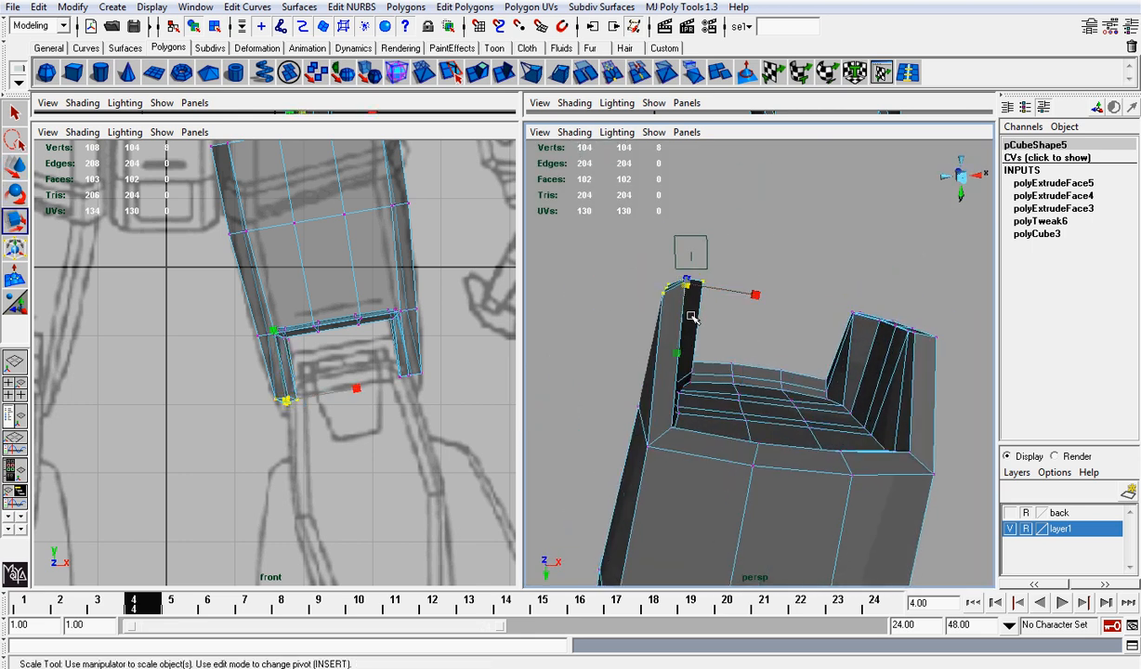
pyautogui.moveTo(679, 358); pyautogui.dragTo(711, 276)
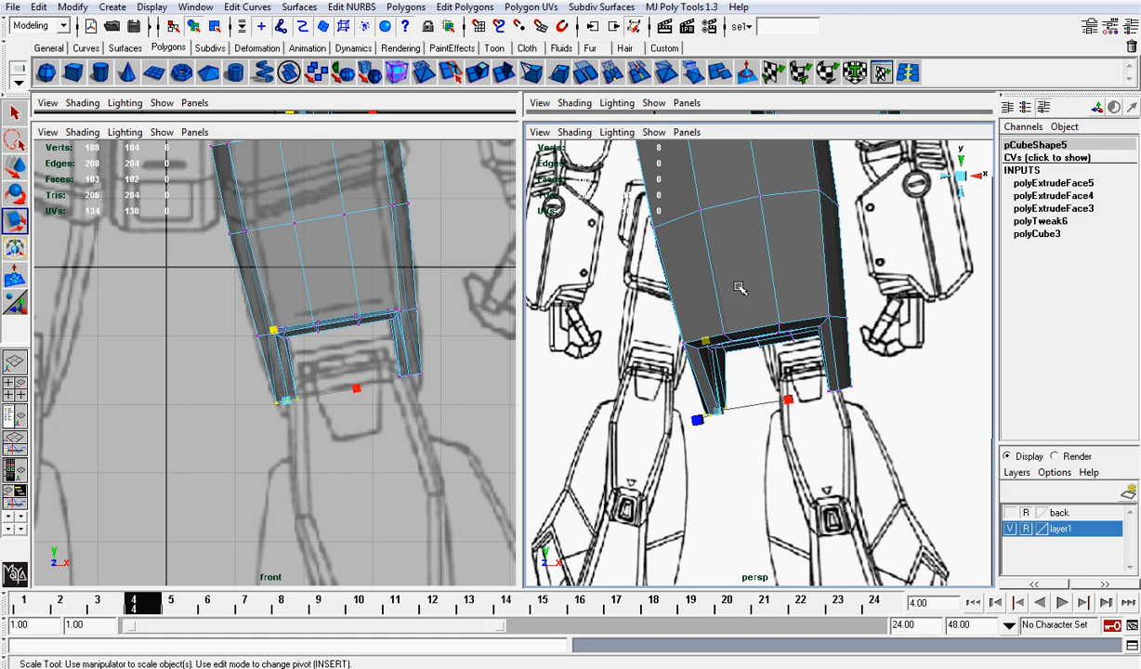
# Insert a lengthwise edge loop down the middle of the thigh with Edge Loop Split.
pyautogui.moveTo(731, 202); pyautogui.dragTo(734, 167, button='right')
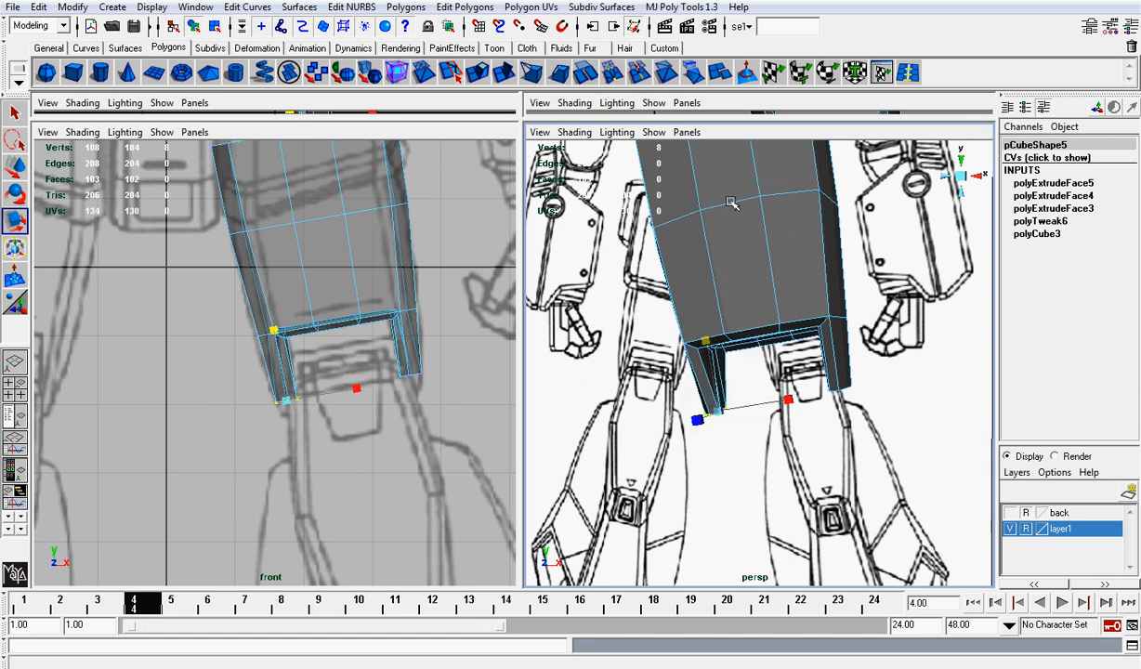
pyautogui.click(730, 200)
pyautogui.click(653, 8)
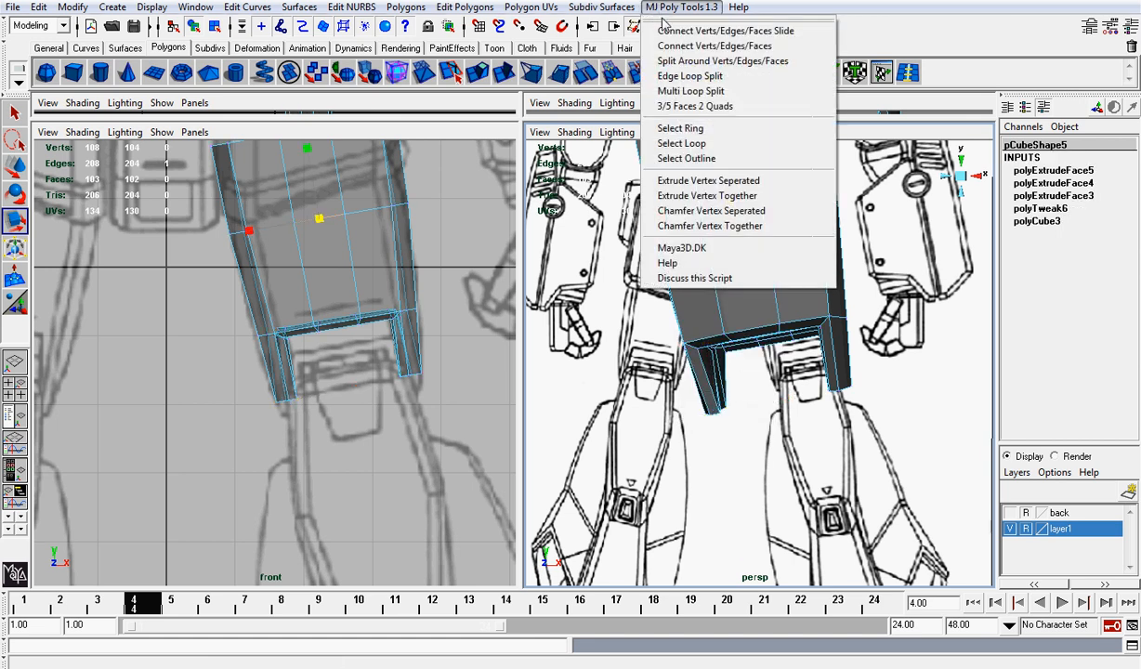
pyautogui.click(702, 75)
pyautogui.scroll(-4, 767, 198)
pyautogui.scroll(3, 768, 198)
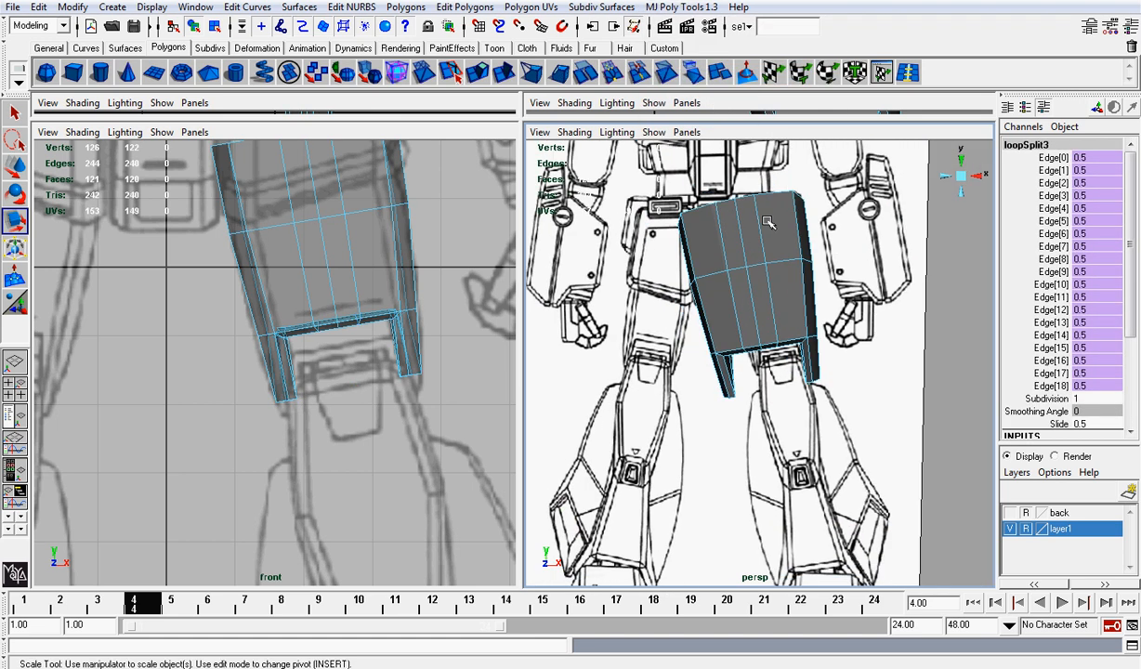
# Select all faces on the outer half of the thigh, including its side flap, and delete them.
pyautogui.moveTo(763, 224); pyautogui.dragTo(770, 256, button='right')
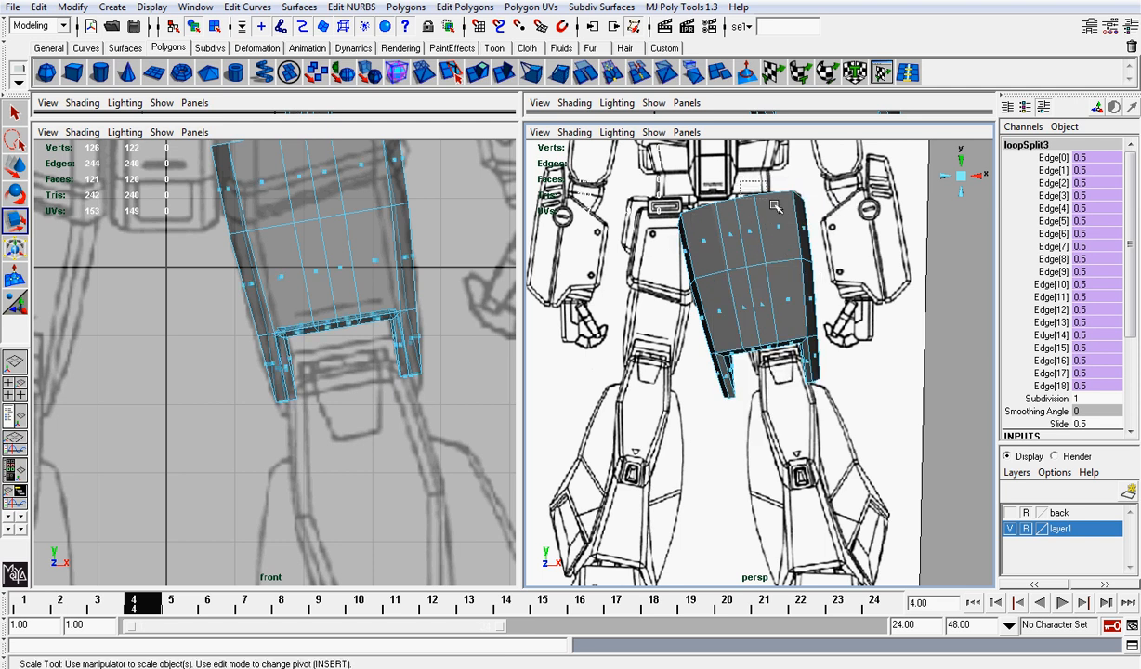
pyautogui.moveTo(746, 174); pyautogui.dragTo(880, 309)
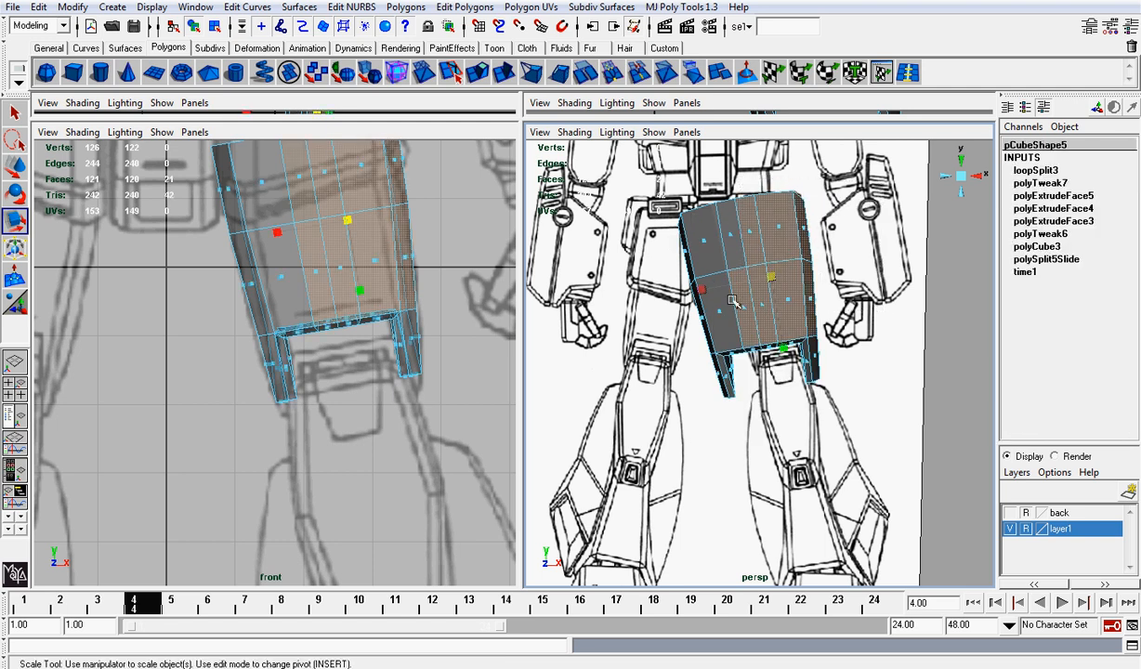
pyautogui.moveTo(757, 315)
pyautogui.keyDown('ctrl'); pyautogui.mouseDown()
pyautogui.moveTo(795, 294)
pyautogui.moveTo(783, 253)
pyautogui.moveTo(699, 267)
pyautogui.moveTo(698, 286)
pyautogui.moveTo(771, 316)
pyautogui.mouseUp(); pyautogui.keyUp('ctrl')
pyautogui.scroll(2, 822, 311)
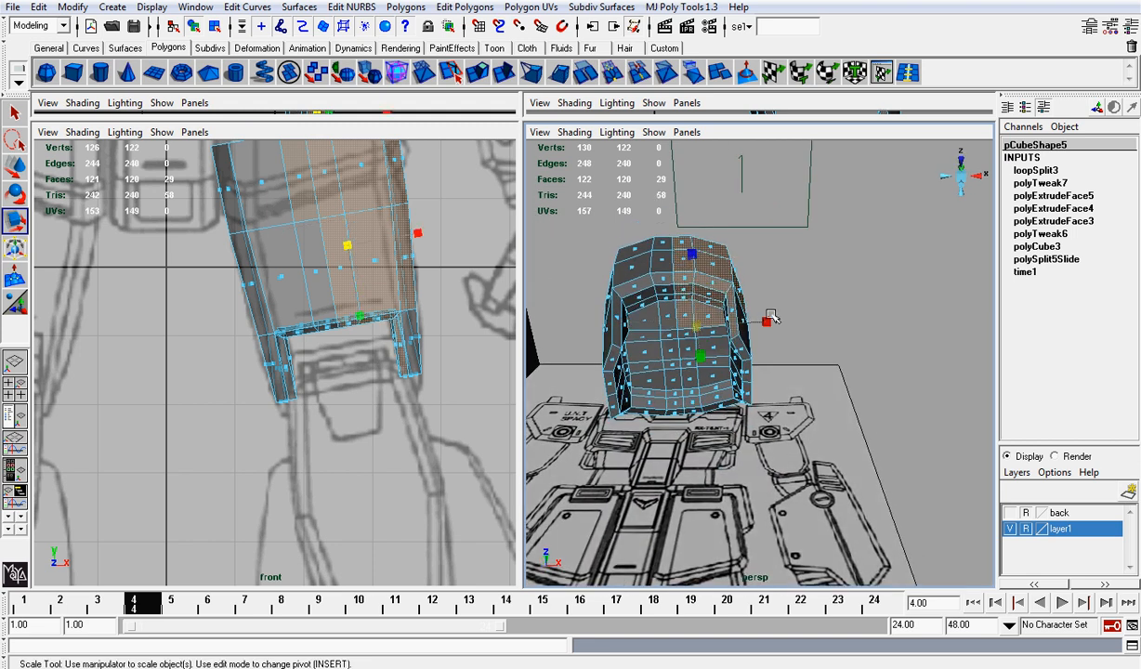
pyautogui.keyDown('shift'); pyautogui.moveTo(683, 323); pyautogui.dragTo(789, 377); pyautogui.keyUp('shift')
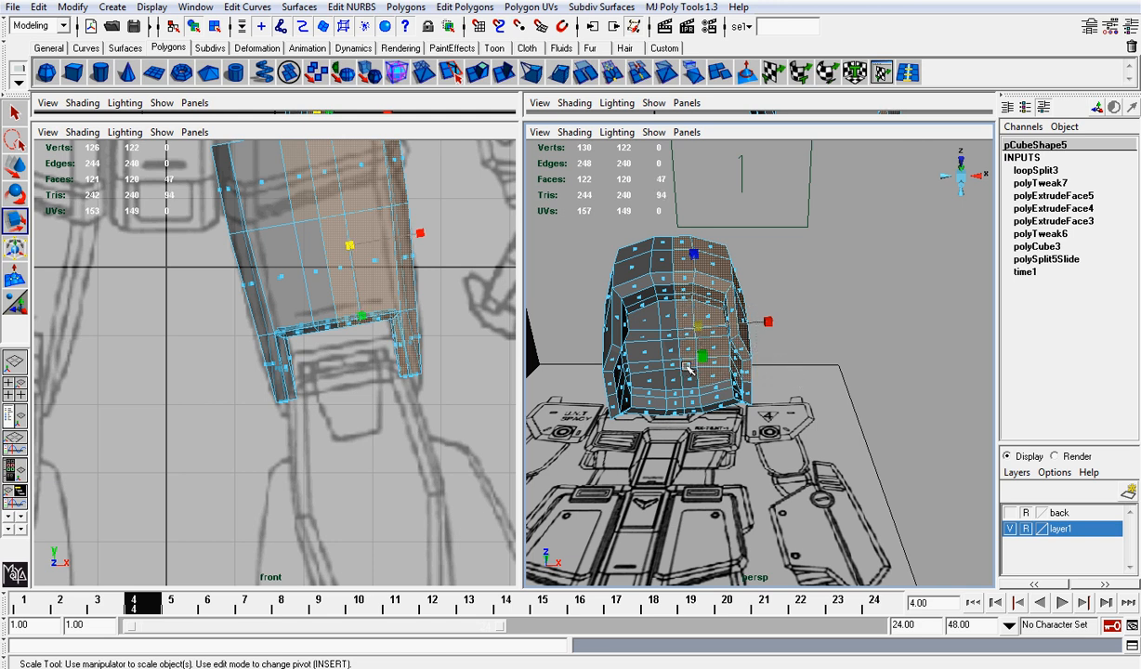
pyautogui.keyDown('shift'); pyautogui.moveTo(688, 369); pyautogui.dragTo(811, 440); pyautogui.keyUp('shift')
pyautogui.keyDown('alt'); pyautogui.moveTo(763, 326); pyautogui.dragTo(655, 275); pyautogui.keyUp('alt')
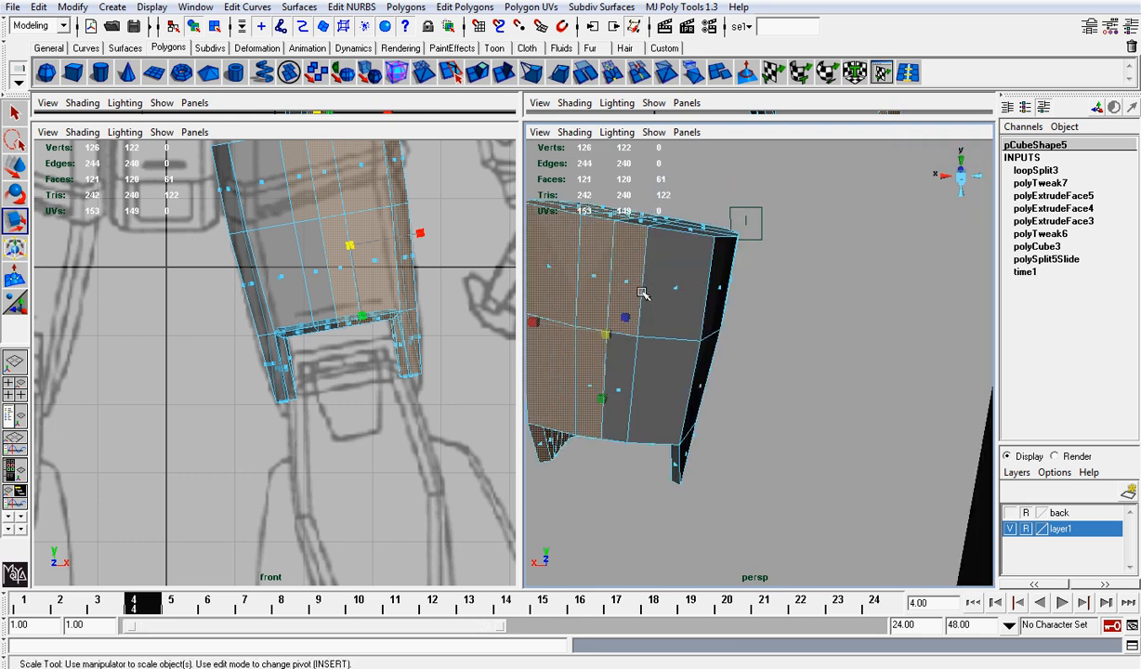
pyautogui.keyDown('ctrl'); pyautogui.click(639, 292); pyautogui.keyUp('ctrl')
pyautogui.press('Delete')
pyautogui.keyDown('alt'); pyautogui.moveTo(689, 272); pyautogui.dragTo(954, 243); pyautogui.keyUp('alt')
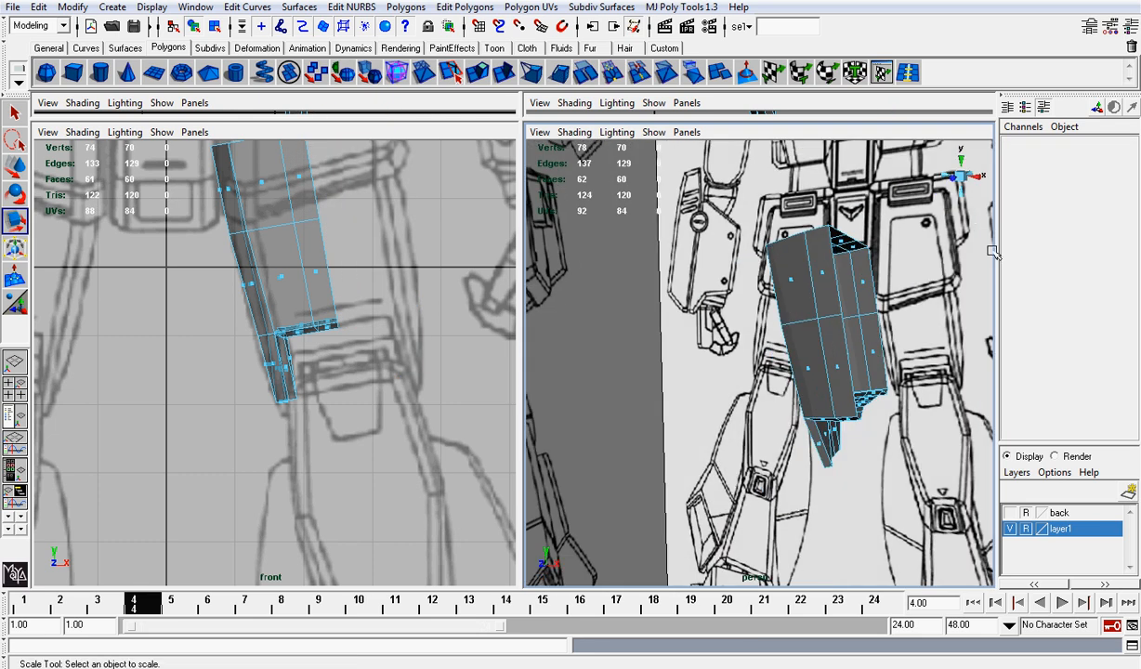
# In the front view, select all vertices across the lower edge and hollow of the remaining thigh half.
pyautogui.click(955, 179)
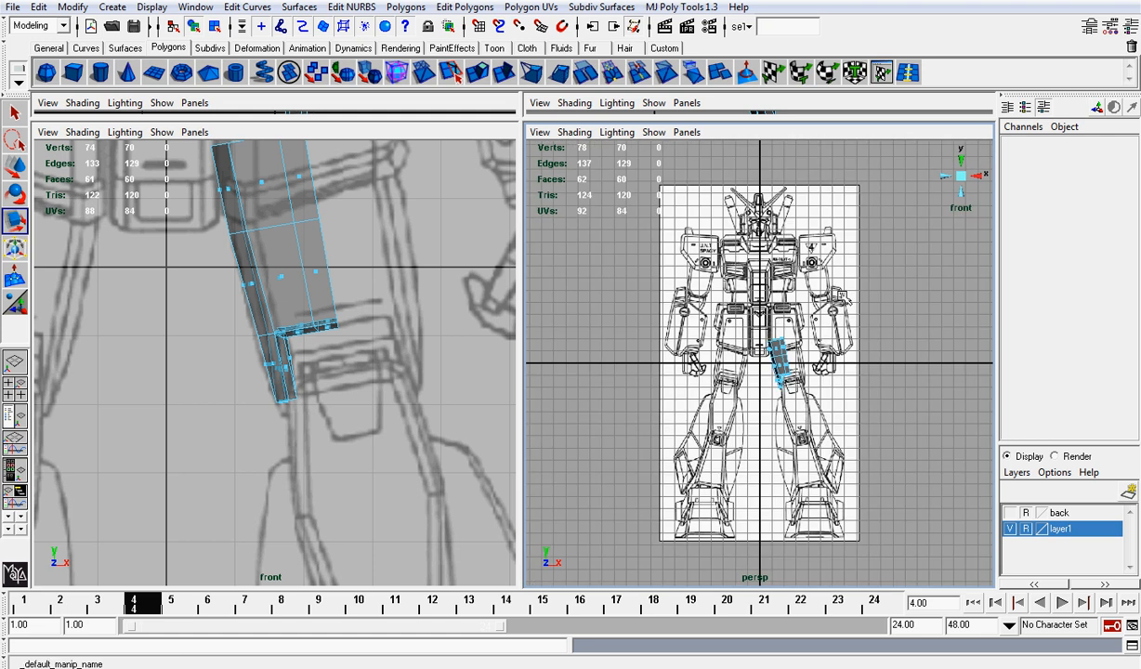
pyautogui.scroll(5, 842, 296)
pyautogui.keyDown('alt'); pyautogui.moveTo(843, 318); pyautogui.dragTo(688, 242, button='middle'); pyautogui.keyUp('alt')
pyautogui.scroll(5, 688, 242)
pyautogui.scroll(3, 688, 242)
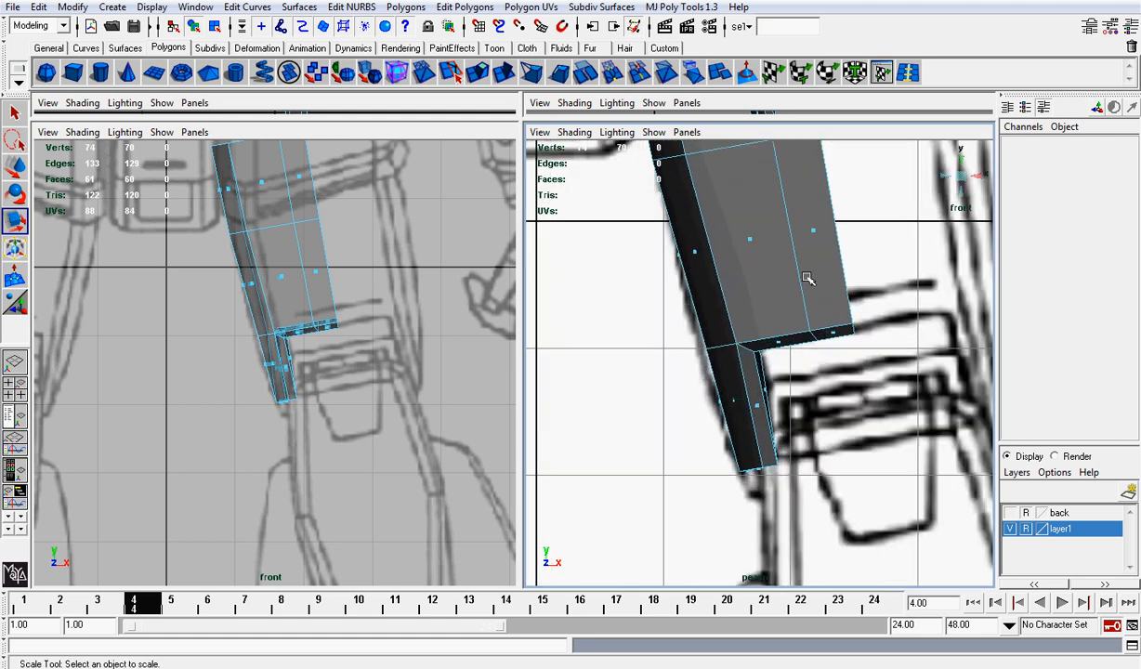
pyautogui.keyDown('alt'); pyautogui.moveTo(807, 279); pyautogui.dragTo(755, 254, button='middle'); pyautogui.keyUp('alt')
pyautogui.moveTo(779, 297); pyautogui.dragTo(716, 288, button='right')
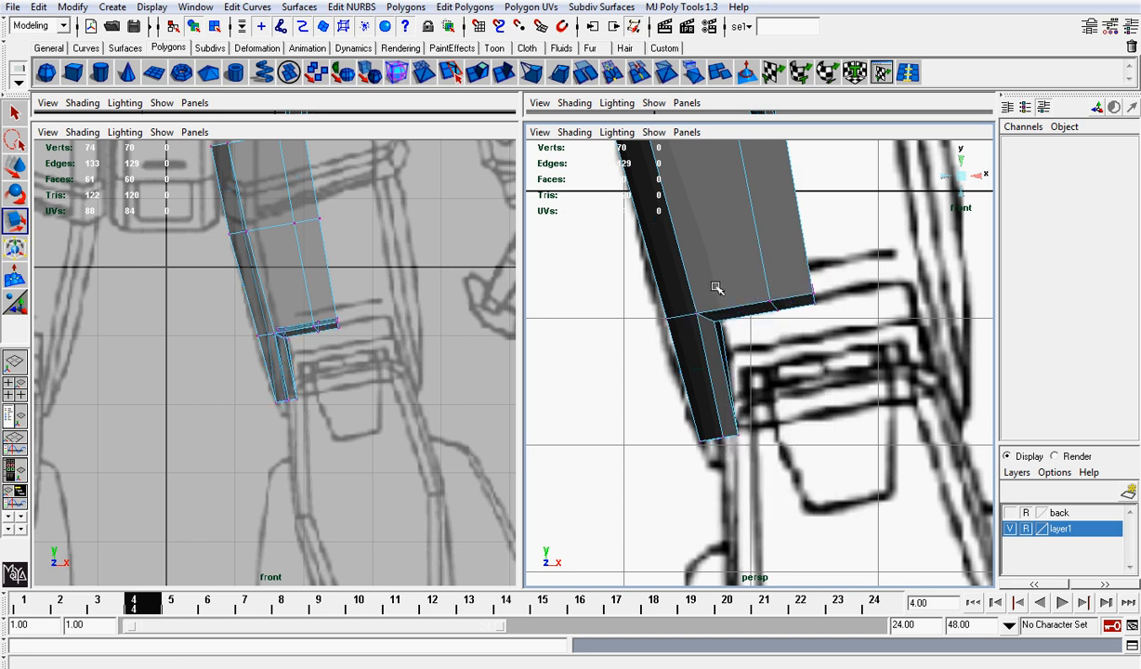
pyautogui.moveTo(625, 281); pyautogui.dragTo(690, 323)
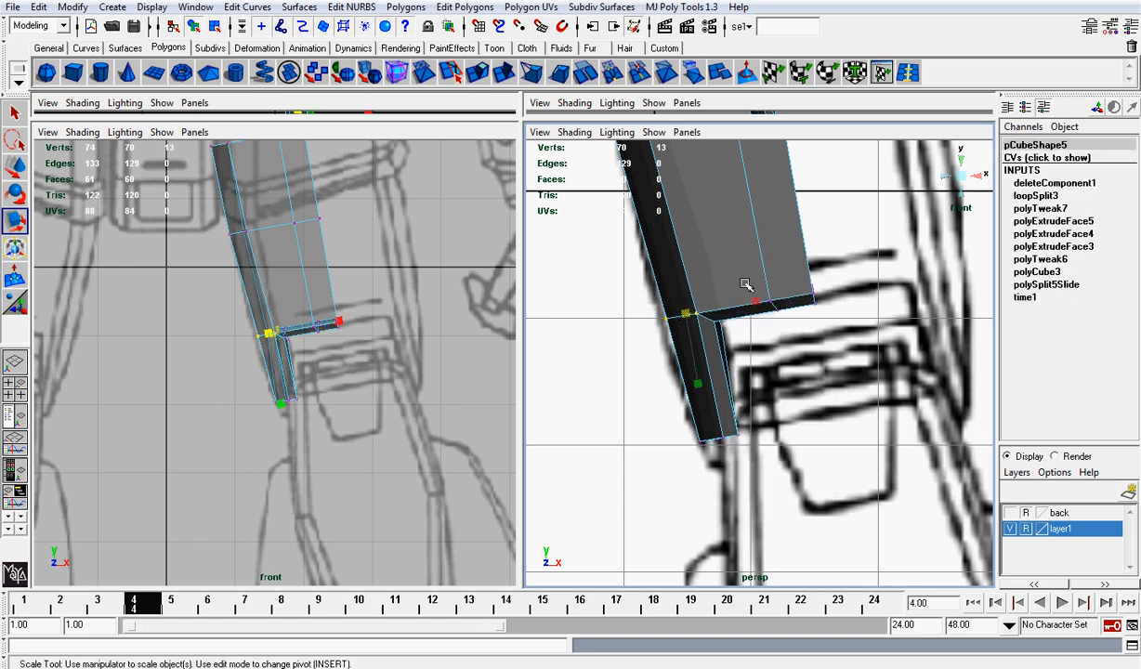
pyautogui.moveTo(810, 301); pyautogui.dragTo(792, 288)
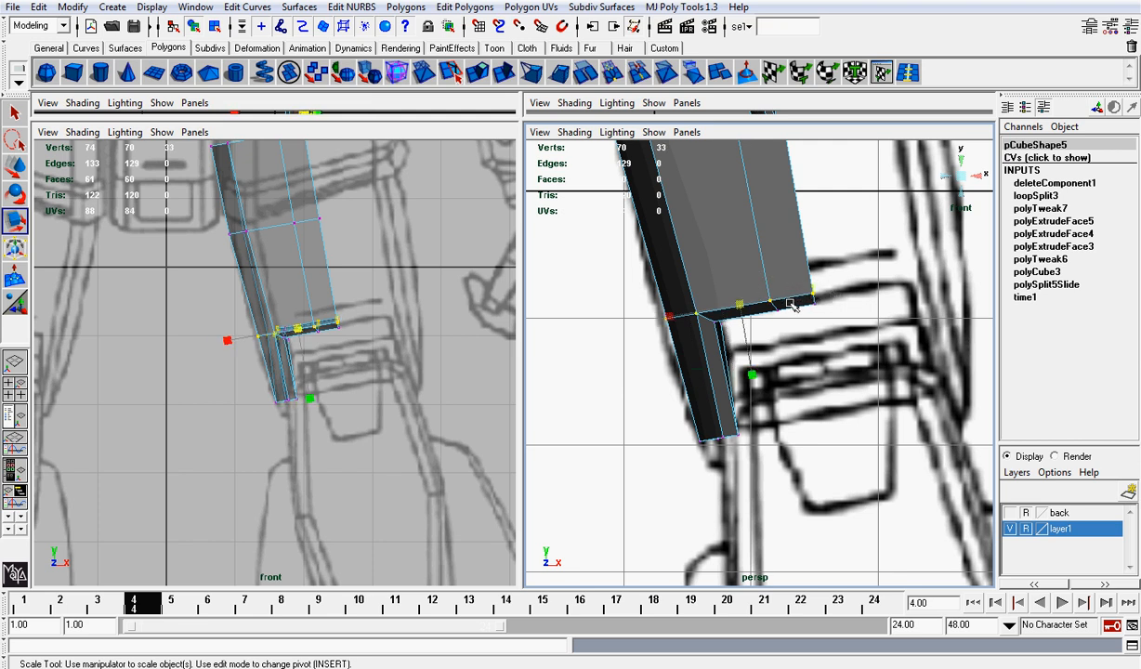
# Try to move the selected lower-edge vertices up along Y.
pyautogui.press('w')
pyautogui.moveTo(735, 257); pyautogui.dragTo(731, 230)
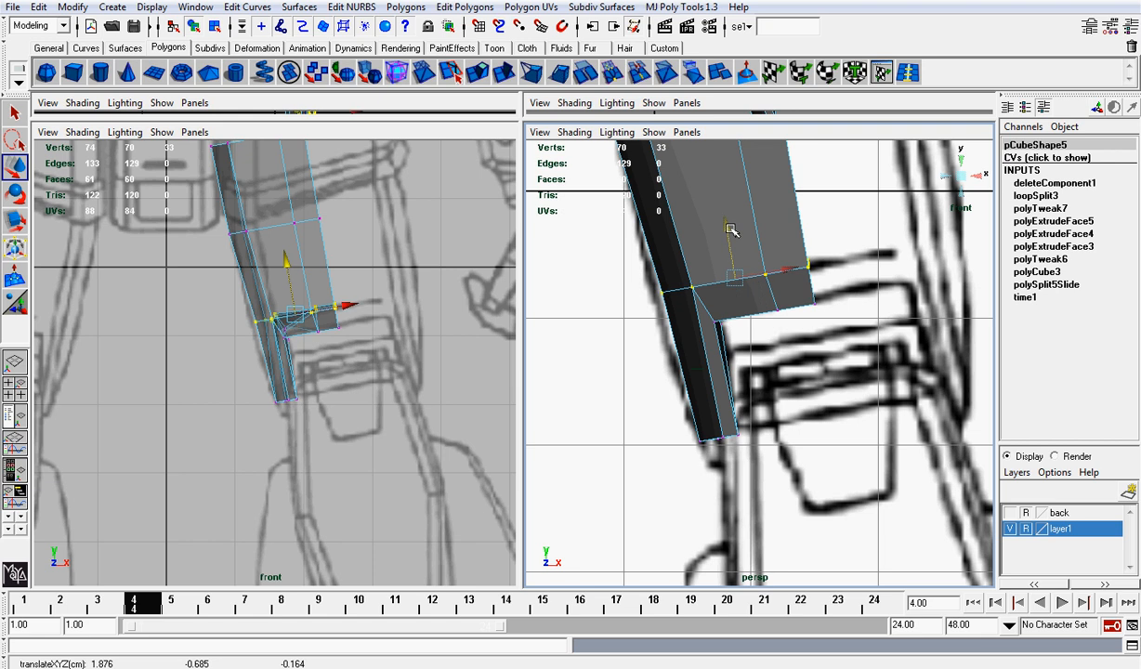
pyautogui.hotkey('ctrl', 'z')
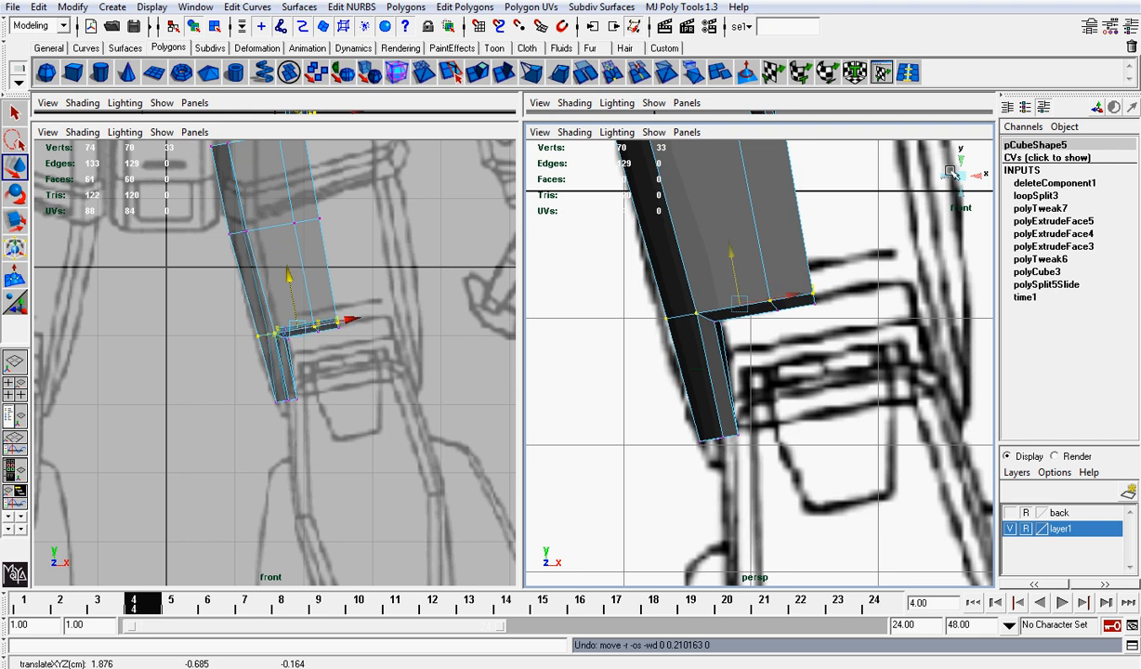
# Reduce the selection to the eight outer vertices of the thigh's lower rim and move them up along Y in the front view.
pyautogui.click(962, 173)
pyautogui.keyDown('alt'); pyautogui.moveTo(854, 299); pyautogui.dragTo(729, 362); pyautogui.keyUp('alt')
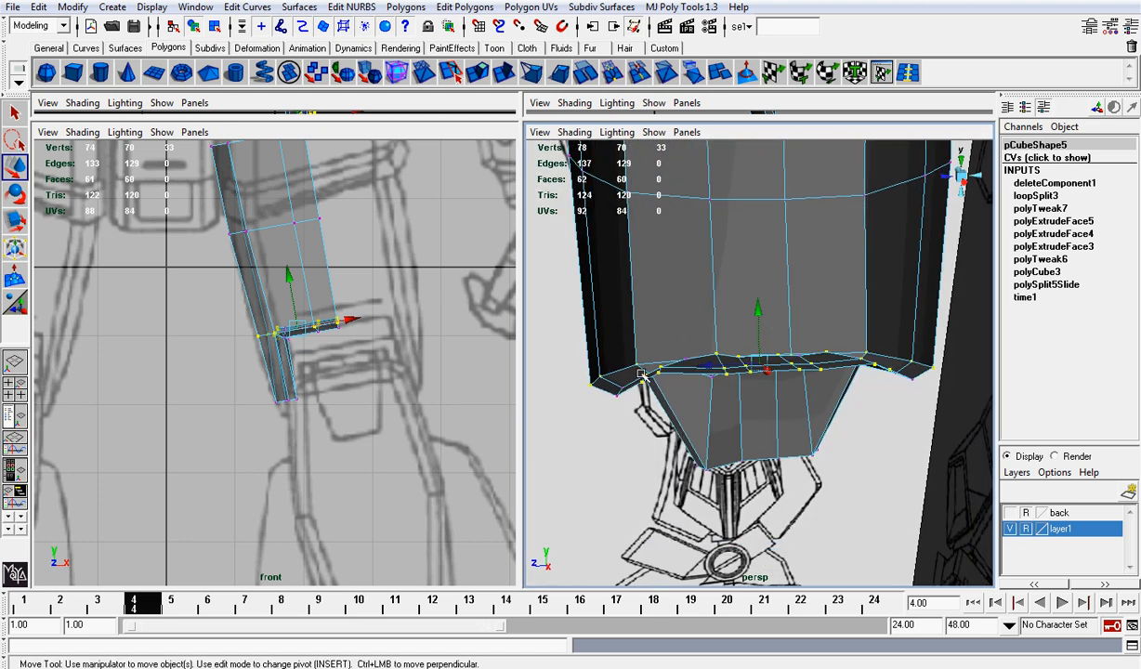
pyautogui.keyDown('alt'); pyautogui.moveTo(639, 371); pyautogui.dragTo(676, 430); pyautogui.keyUp('alt')
pyautogui.keyDown('ctrl'); pyautogui.moveTo(675, 342); pyautogui.dragTo(812, 414); pyautogui.keyUp('ctrl')
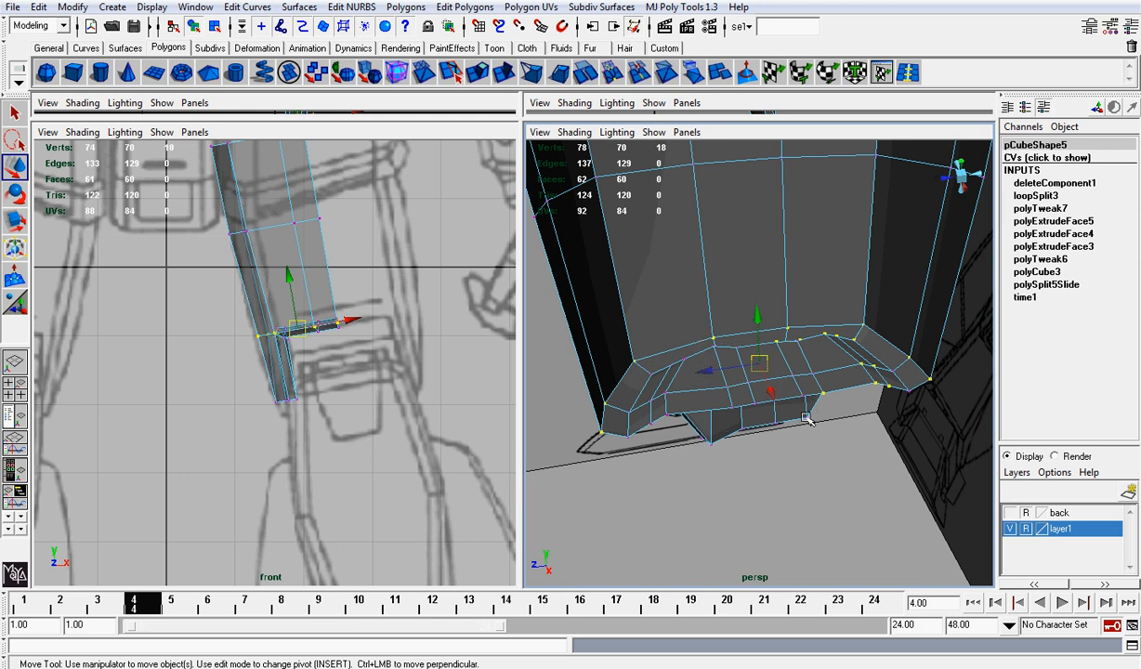
pyautogui.moveTo(774, 361)
pyautogui.keyDown('alt'); pyautogui.mouseDown()
pyautogui.moveTo(786, 415)
pyautogui.moveTo(774, 377)
pyautogui.mouseUp(); pyautogui.keyUp('alt')
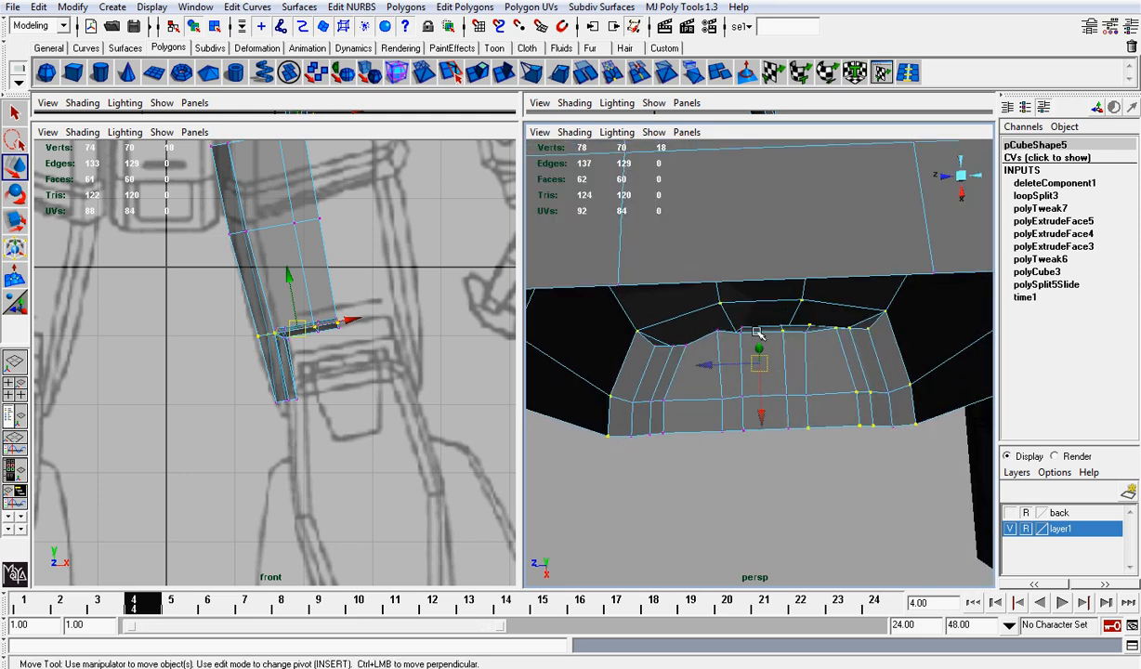
pyautogui.keyDown('ctrl'); pyautogui.moveTo(754, 327); pyautogui.dragTo(852, 382); pyautogui.keyUp('ctrl')
pyautogui.keyDown('ctrl'); pyautogui.moveTo(797, 325); pyautogui.dragTo(880, 469); pyautogui.keyUp('ctrl')
pyautogui.keyDown('alt'); pyautogui.moveTo(842, 391); pyautogui.dragTo(708, 262); pyautogui.keyUp('alt')
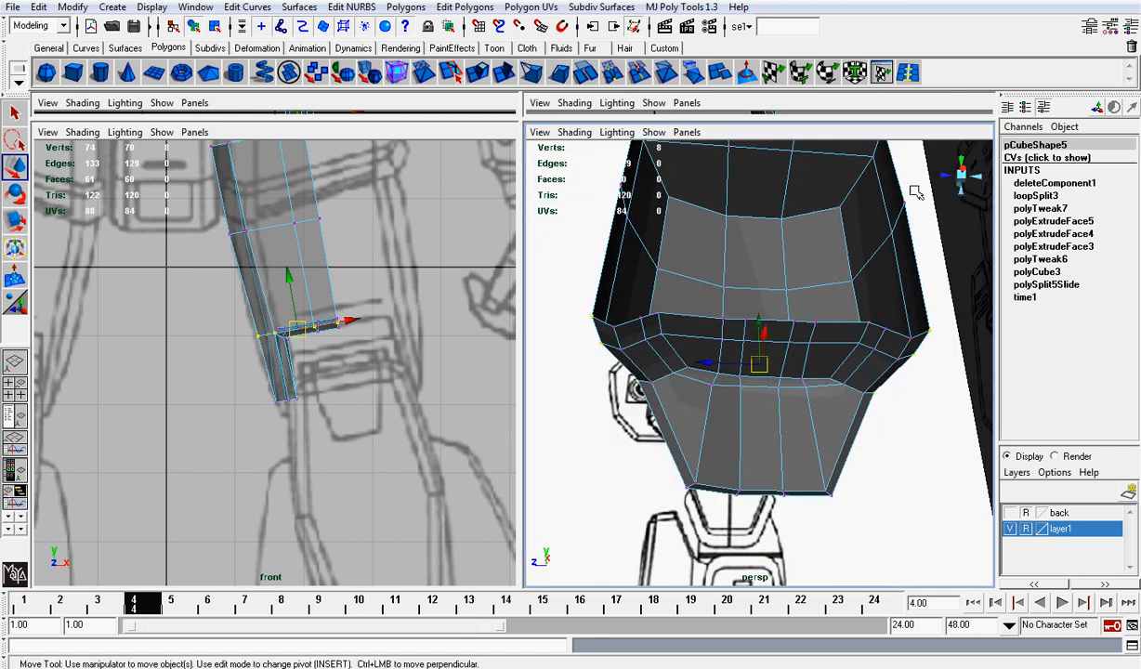
pyautogui.click(951, 173)
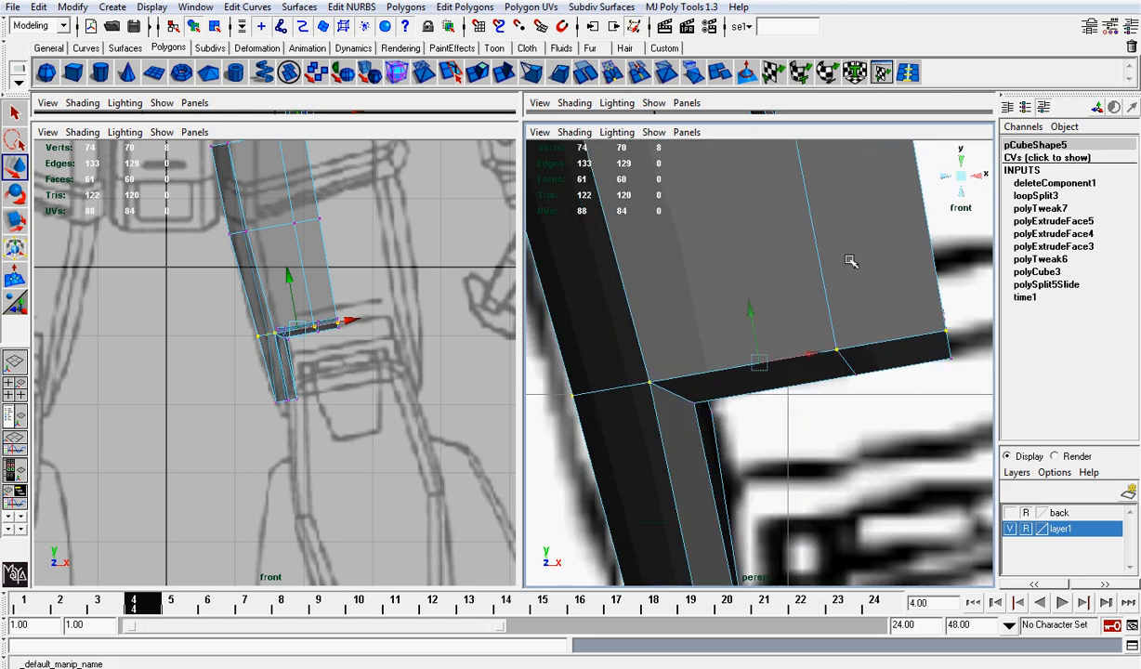
pyautogui.moveTo(750, 311); pyautogui.dragTo(743, 286)
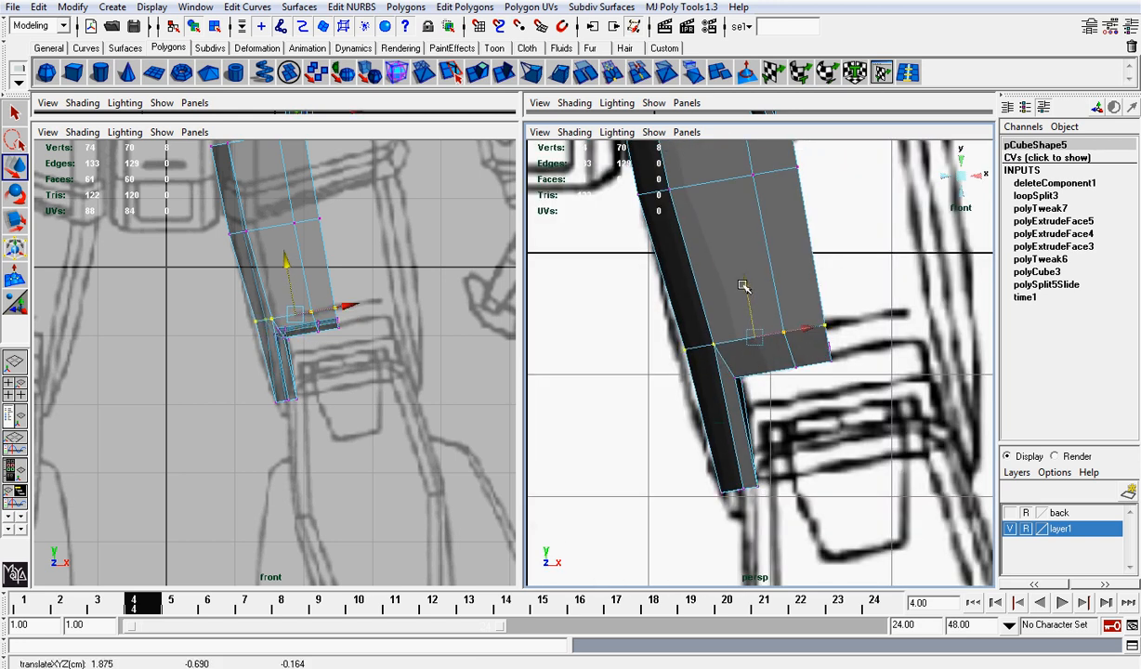
# In the right view, adjust three vertices along the base of the inner-side flap along Y to even out the hollow's edge.
pyautogui.click(985, 175)
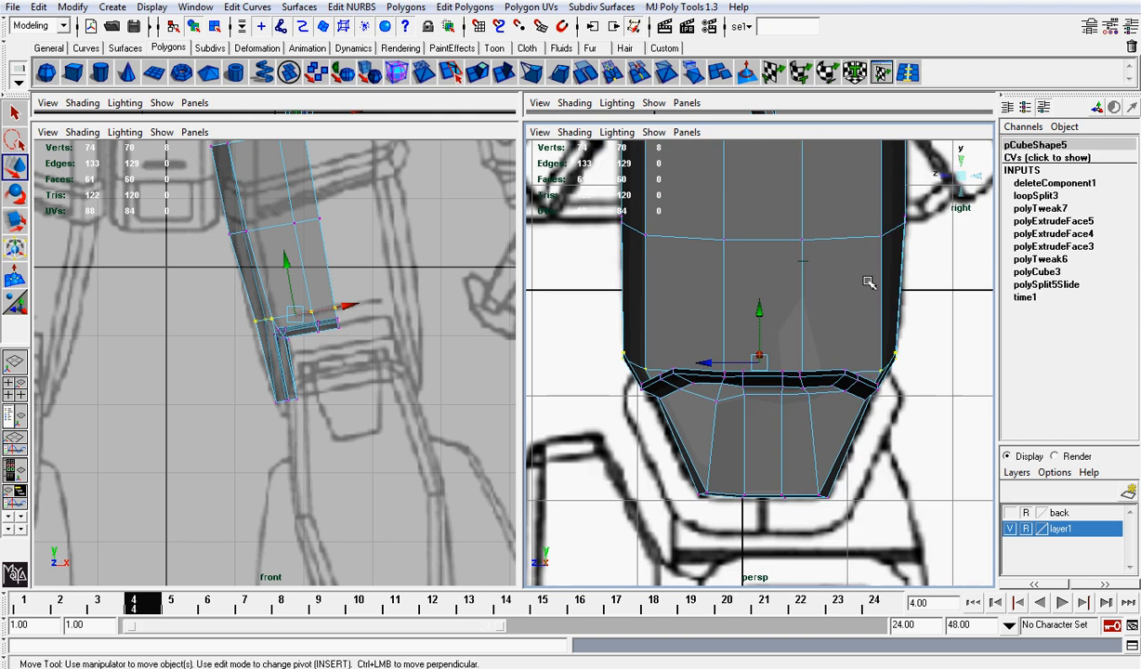
pyautogui.scroll(3, 734, 405)
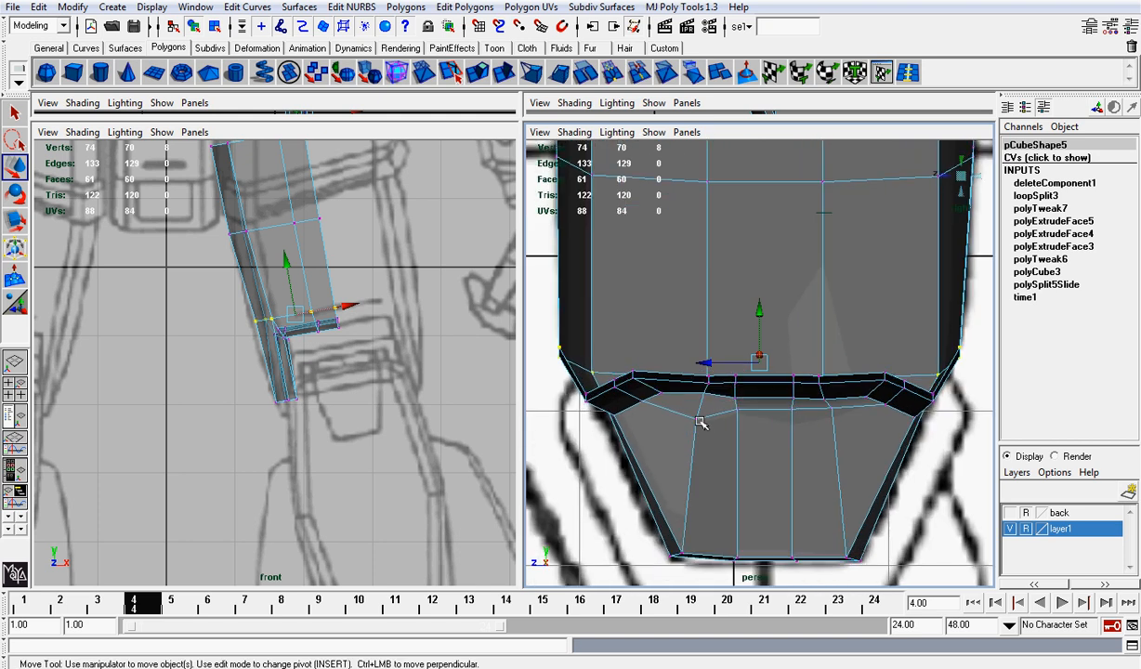
pyautogui.click(699, 421)
pyautogui.moveTo(703, 383); pyautogui.dragTo(662, 345)
pyautogui.click(663, 393)
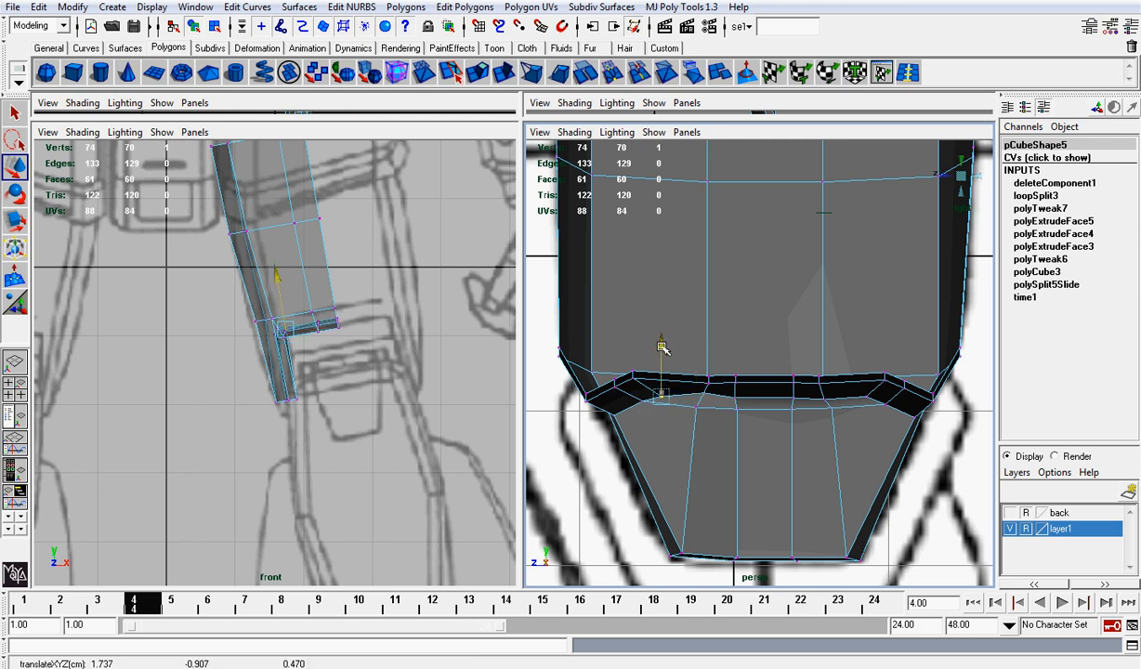
pyautogui.click(708, 396)
pyautogui.click(705, 394)
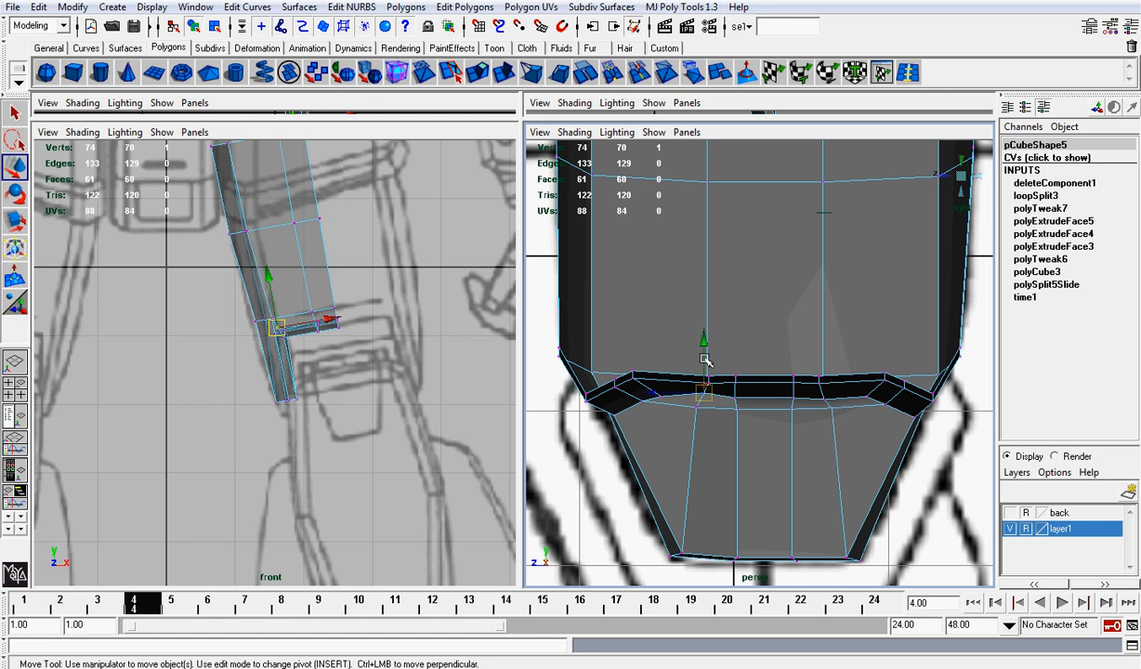
pyautogui.moveTo(704, 349); pyautogui.dragTo(706, 355)
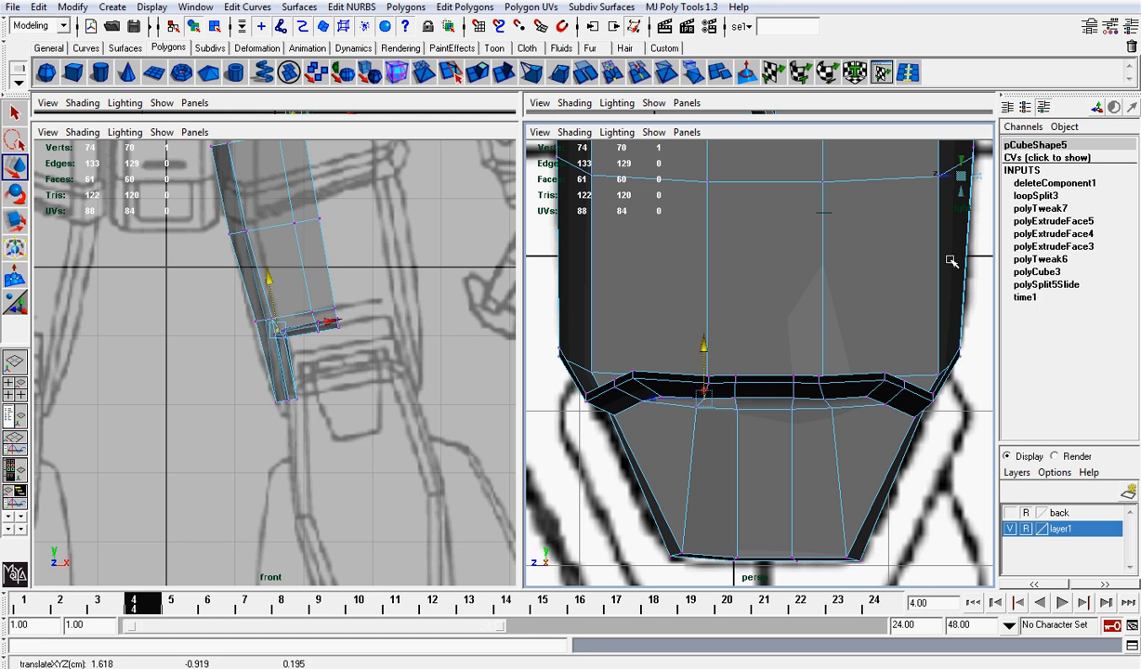
# Clear the vertex selection and check the half thigh against the reference drawings from the front and in perspective.
pyautogui.click(954, 173)
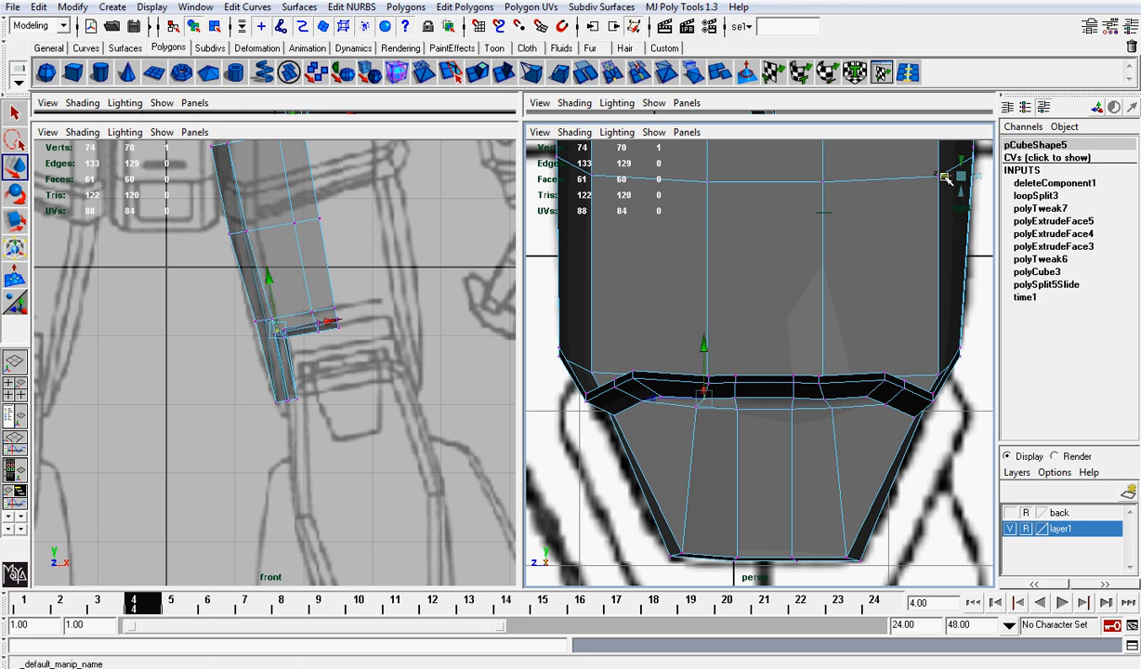
pyautogui.click(853, 286)
pyautogui.scroll(3, 853, 292)
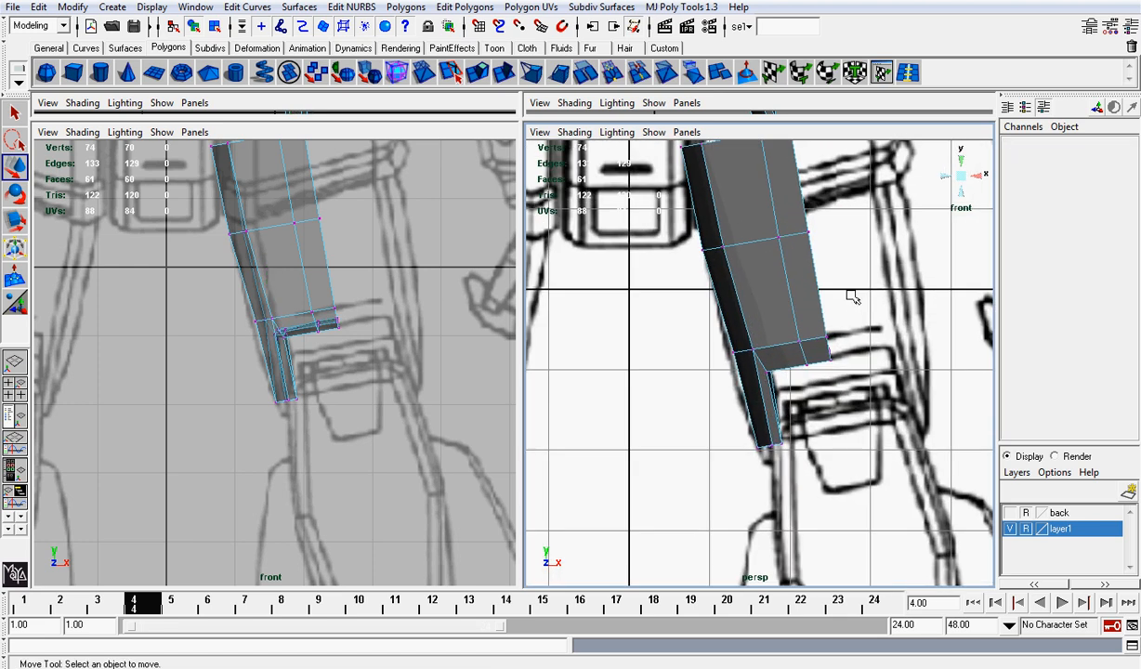
pyautogui.click(962, 175)
pyautogui.scroll(7, 853, 245)
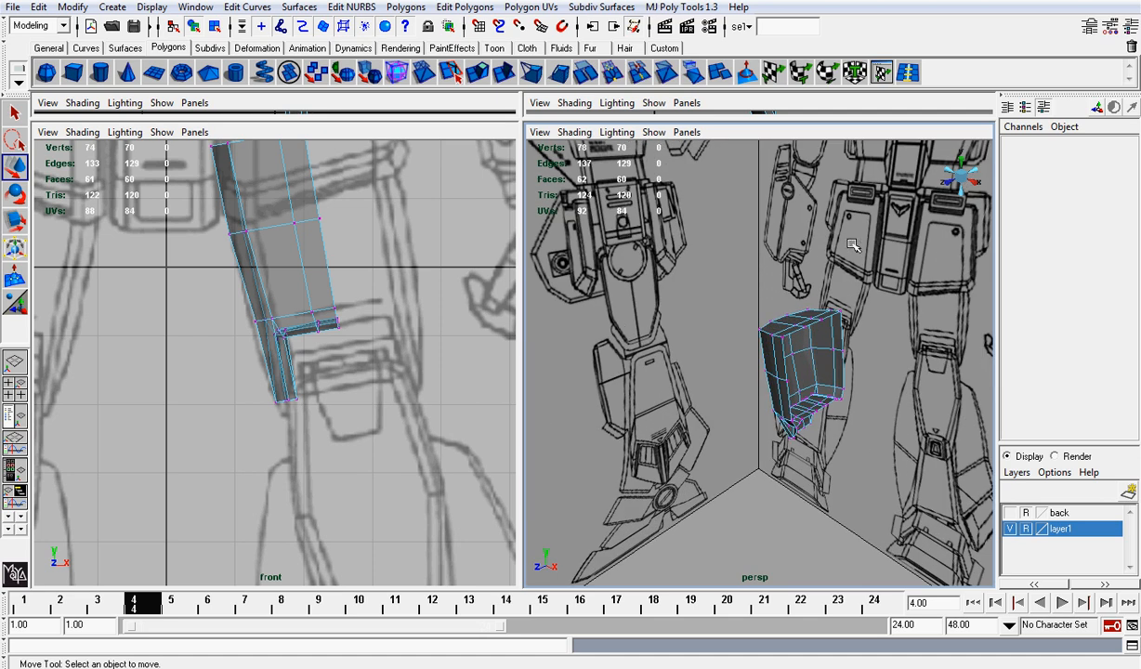
pyautogui.keyDown('alt'); pyautogui.moveTo(837, 272); pyautogui.dragTo(816, 248); pyautogui.keyUp('alt')
pyautogui.scroll(4, 816, 248)
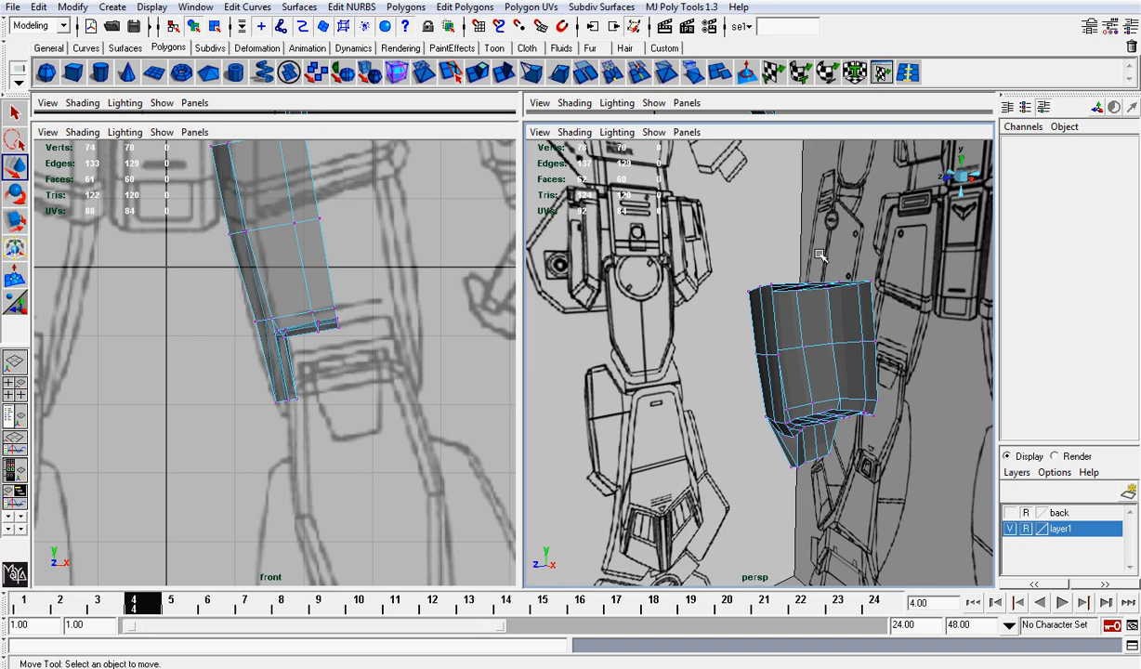
# Examine the half thigh against the side and front reference drawings.
pyautogui.keyDown('alt'); pyautogui.moveTo(734, 307); pyautogui.dragTo(733, 293); pyautogui.keyUp('alt')
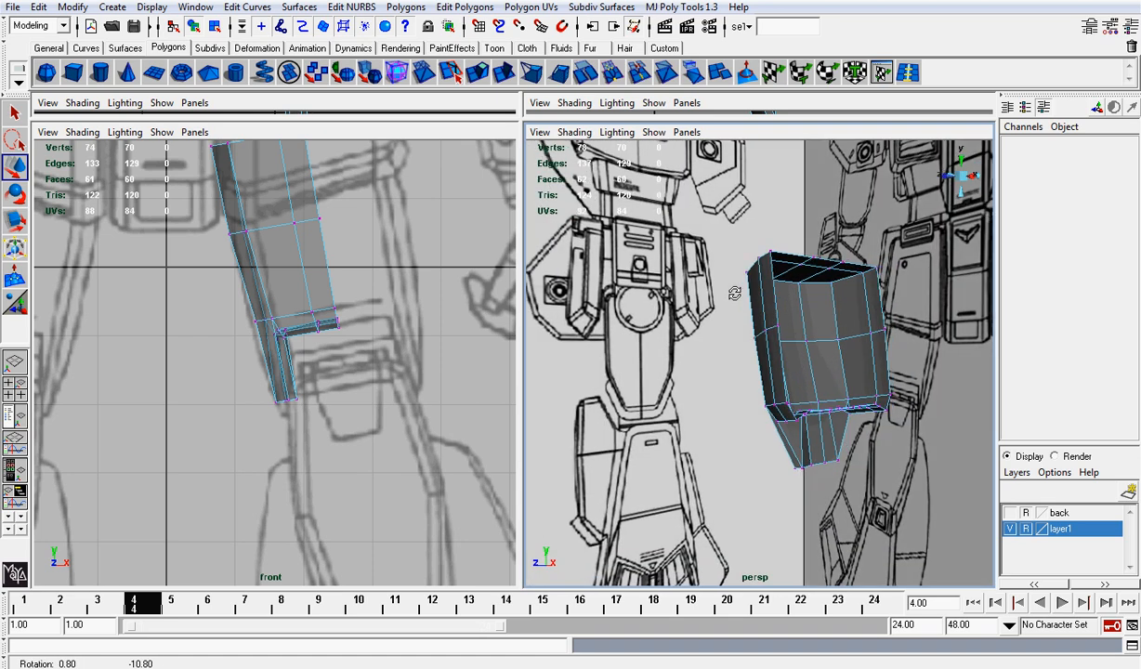
pyautogui.click(968, 176)
pyautogui.scroll(5, 885, 249)
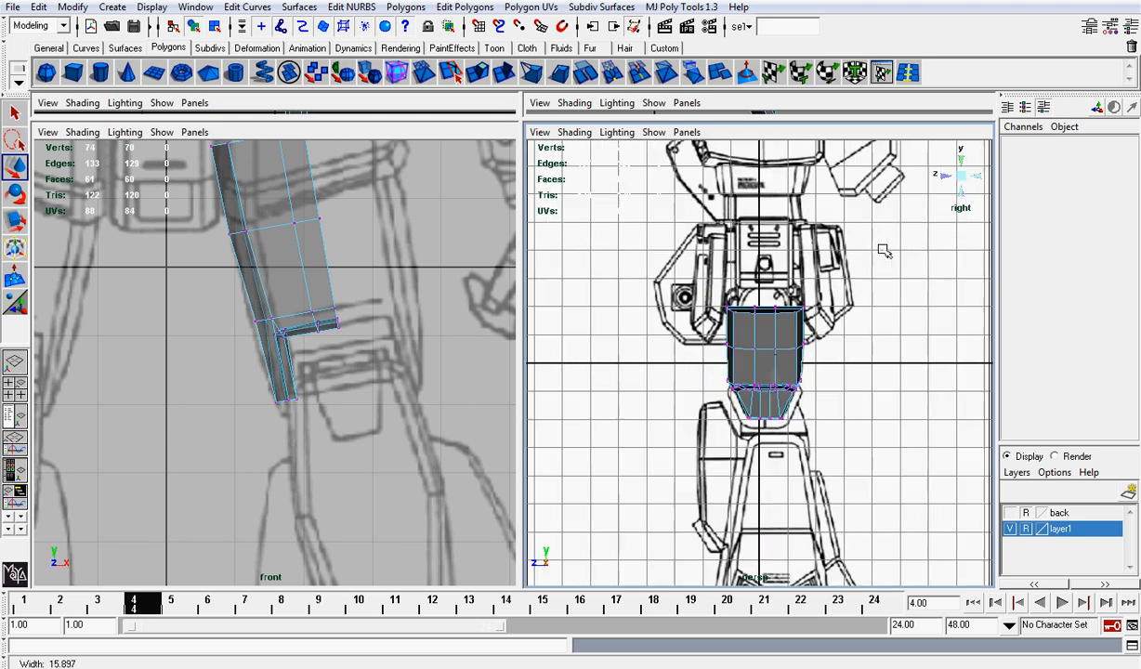
pyautogui.scroll(2, 884, 248)
pyautogui.scroll(3, 884, 249)
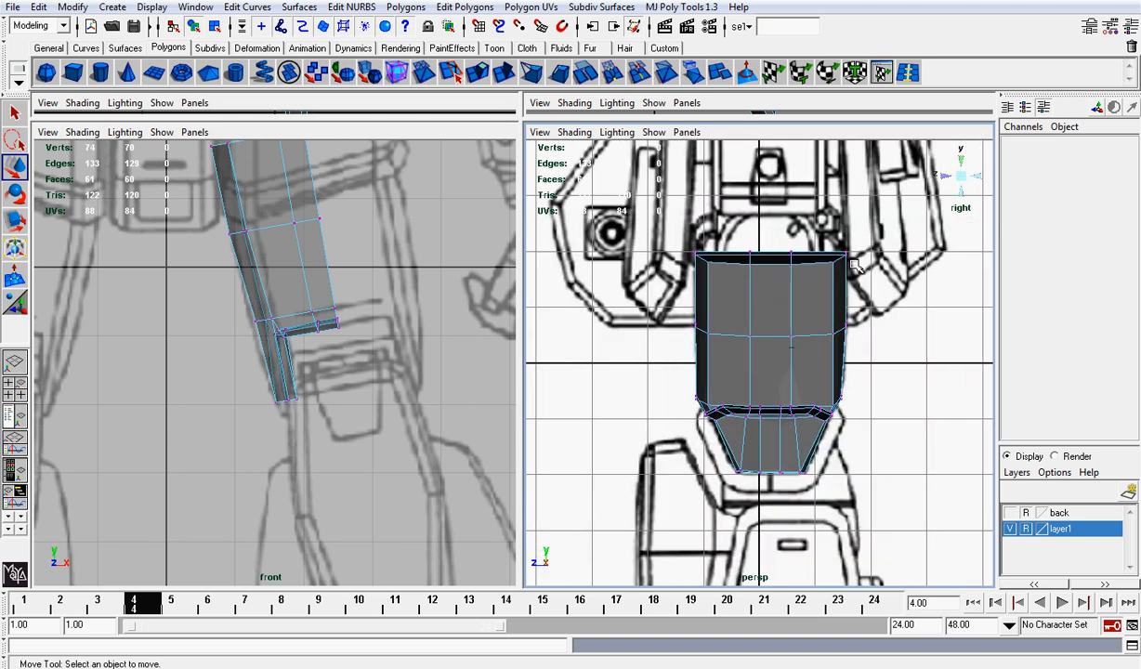
pyautogui.scroll(2, 855, 268)
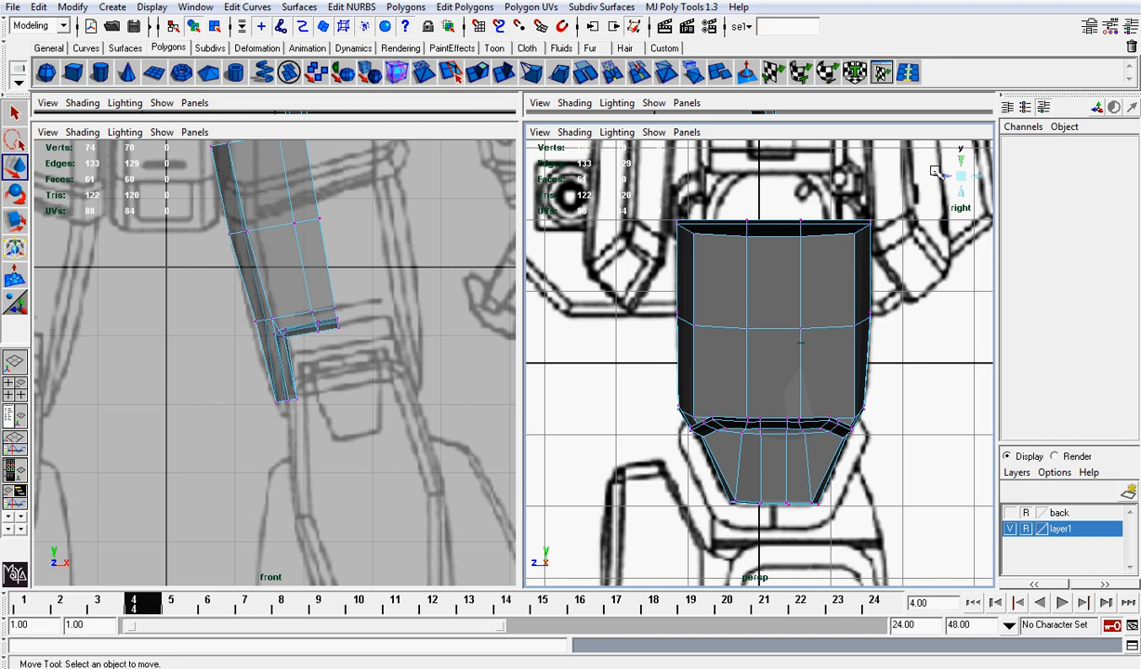
pyautogui.click(960, 180)
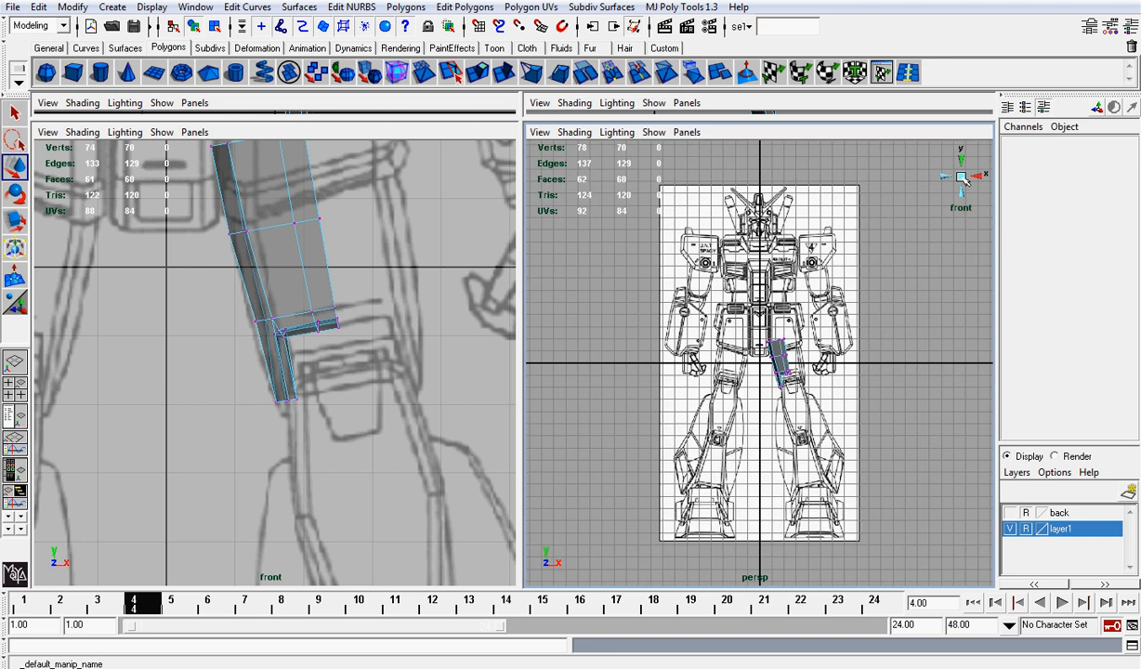
pyautogui.press('f')
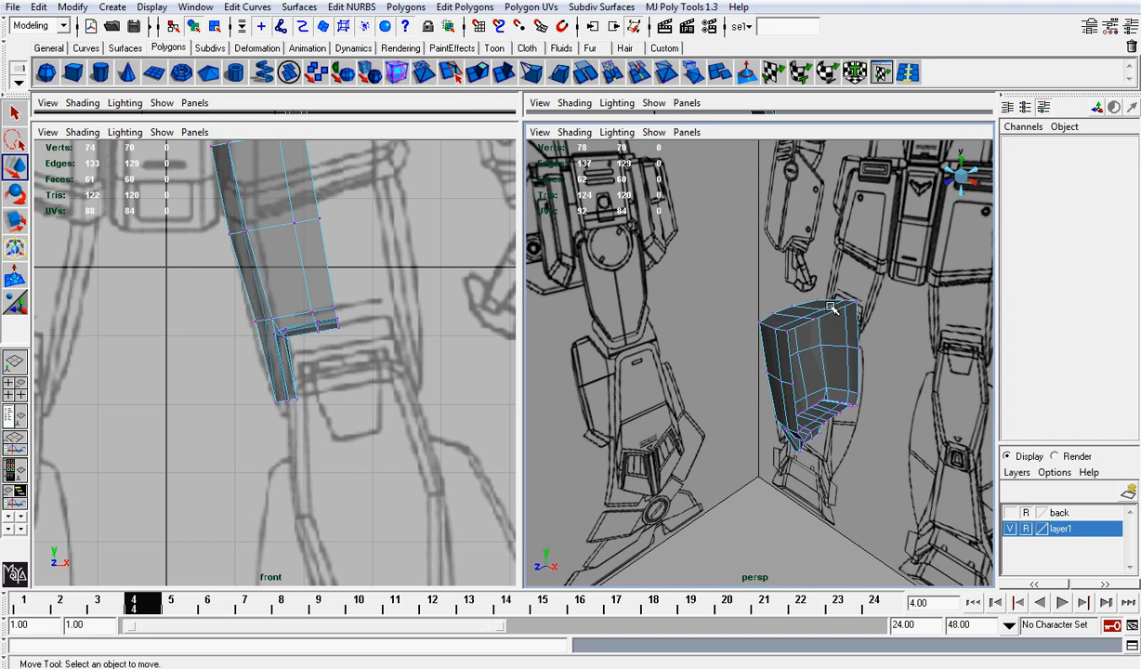
# Switch to face selection and select the thigh's lower rim faces along one end and the edge of the inner-side flap.
pyautogui.keyDown('alt'); pyautogui.moveTo(823, 372); pyautogui.dragTo(797, 293); pyautogui.keyUp('alt')
pyautogui.moveTo(788, 288); pyautogui.dragTo(786, 322, button='right')
pyautogui.scroll(2, 801, 286)
pyautogui.click(840, 227)
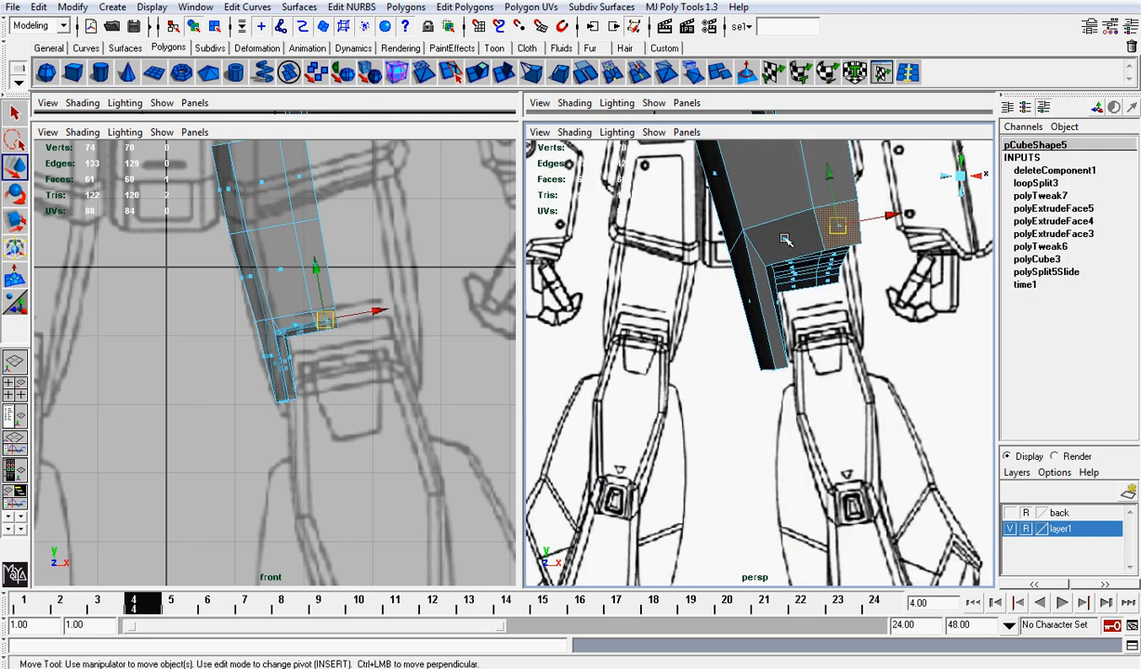
pyautogui.keyDown('shift'); pyautogui.click(785, 239); pyautogui.keyUp('shift')
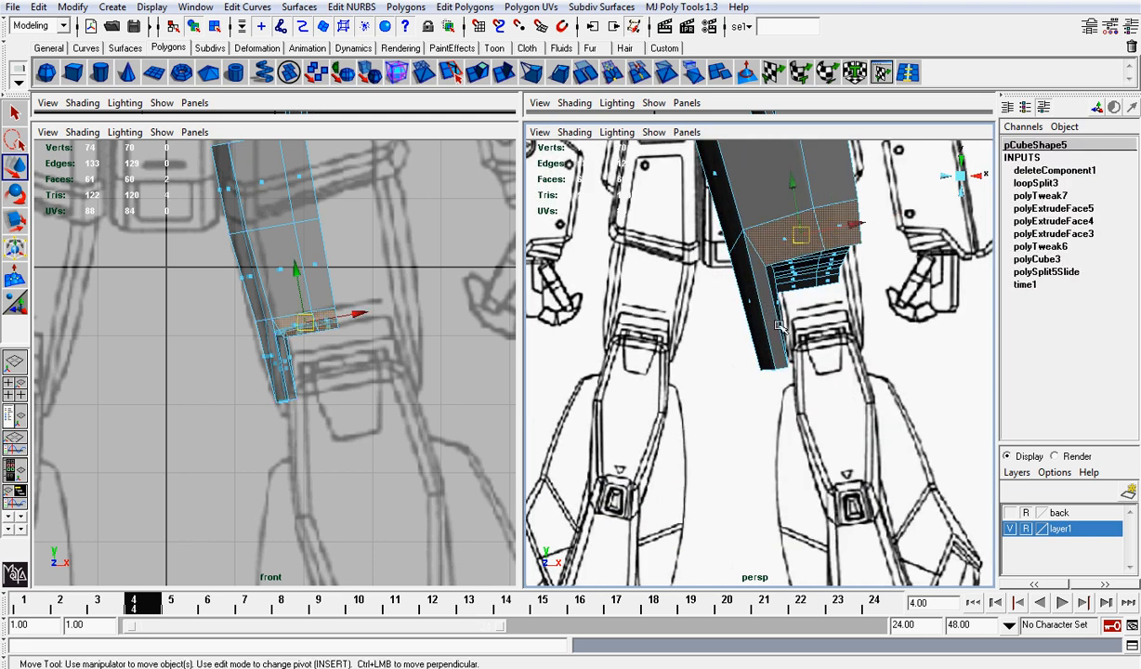
pyautogui.keyDown('alt'); pyautogui.moveTo(779, 325); pyautogui.dragTo(768, 243); pyautogui.keyUp('alt')
pyautogui.keyDown('shift'); pyautogui.click(798, 292); pyautogui.keyUp('shift')
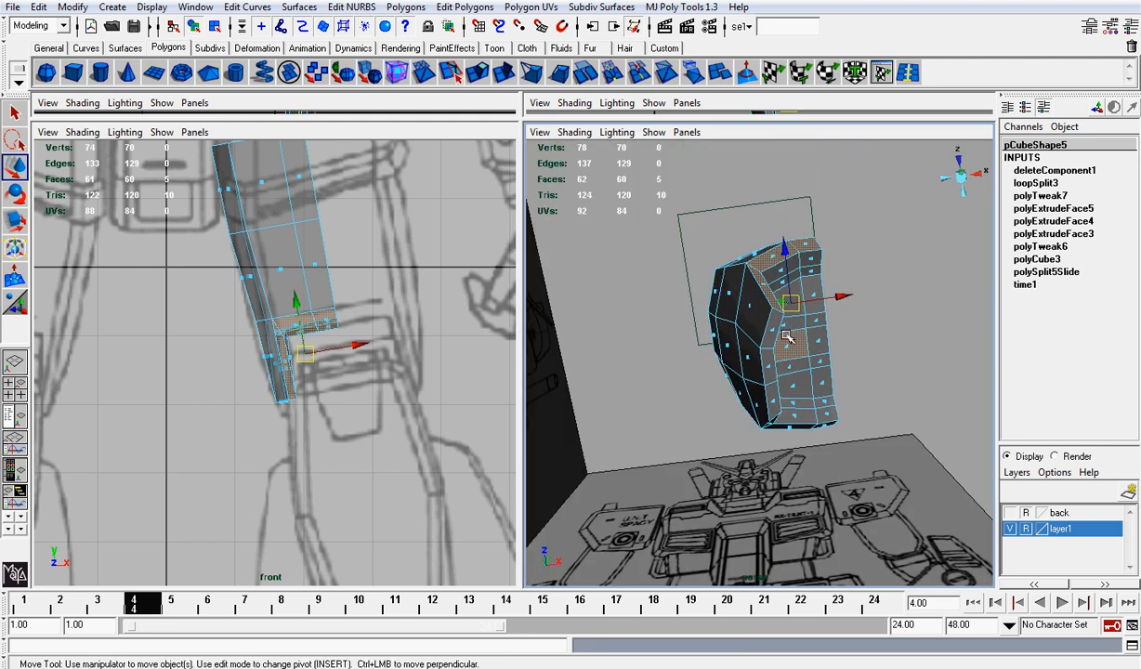
pyautogui.keyDown('shift'); pyautogui.click(785, 337); pyautogui.keyUp('shift')
pyautogui.keyDown('shift'); pyautogui.click(771, 360); pyautogui.keyUp('shift')
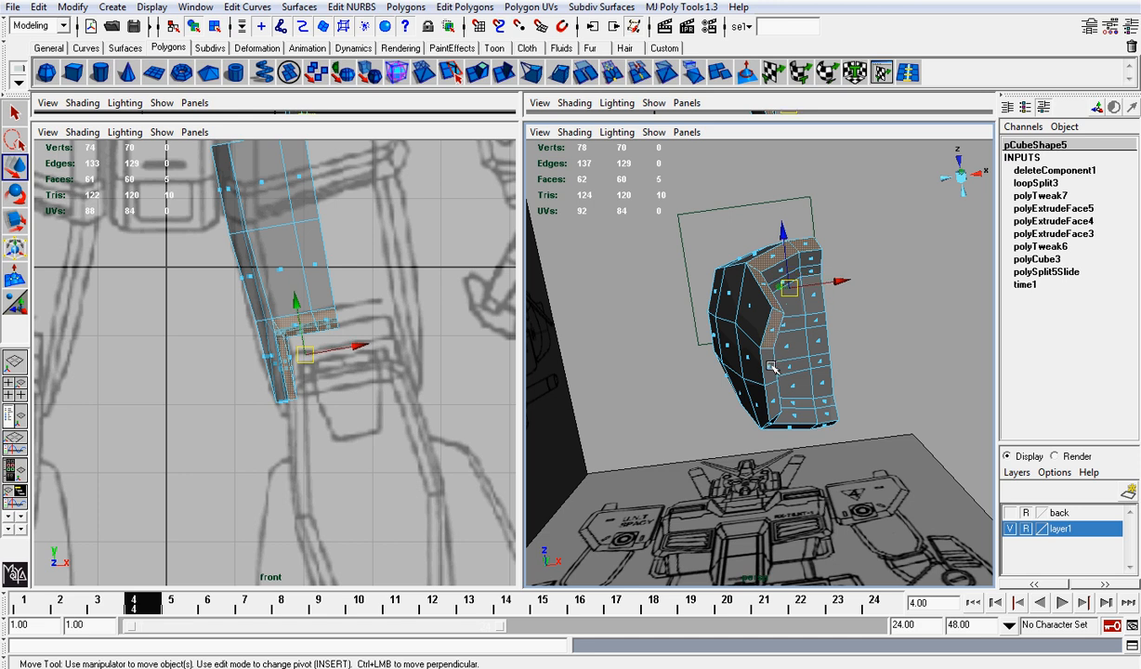
pyautogui.keyDown('shift'); pyautogui.click(775, 392); pyautogui.keyUp('shift')
pyautogui.keyDown('shift'); pyautogui.click(800, 361); pyautogui.keyUp('shift')
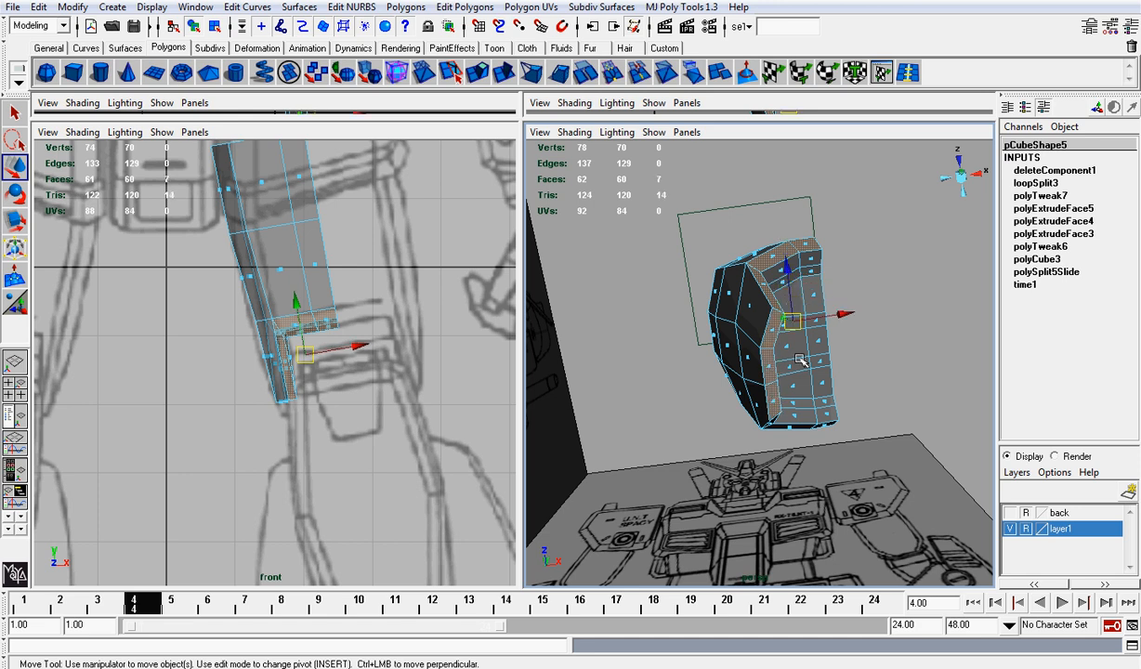
# Extend the face selection along the remaining lower rim, around the flap to the thigh's opposite end.
pyautogui.keyDown('alt'); pyautogui.moveTo(726, 345); pyautogui.dragTo(722, 265); pyautogui.keyUp('alt')
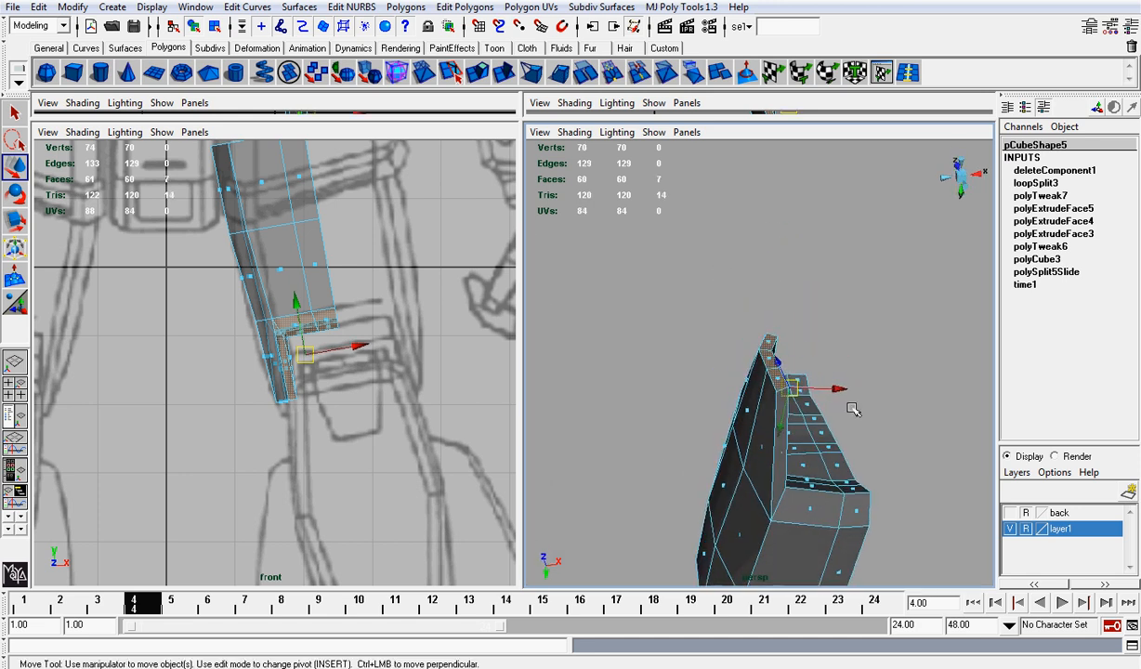
pyautogui.keyDown('alt'); pyautogui.moveTo(732, 340); pyautogui.dragTo(705, 313, button='middle'); pyautogui.keyUp('alt')
pyautogui.press('q')
pyautogui.keyDown('alt'); pyautogui.moveTo(705, 313); pyautogui.dragTo(713, 379); pyautogui.keyUp('alt')
pyautogui.hotkey('ctrl', 'z')
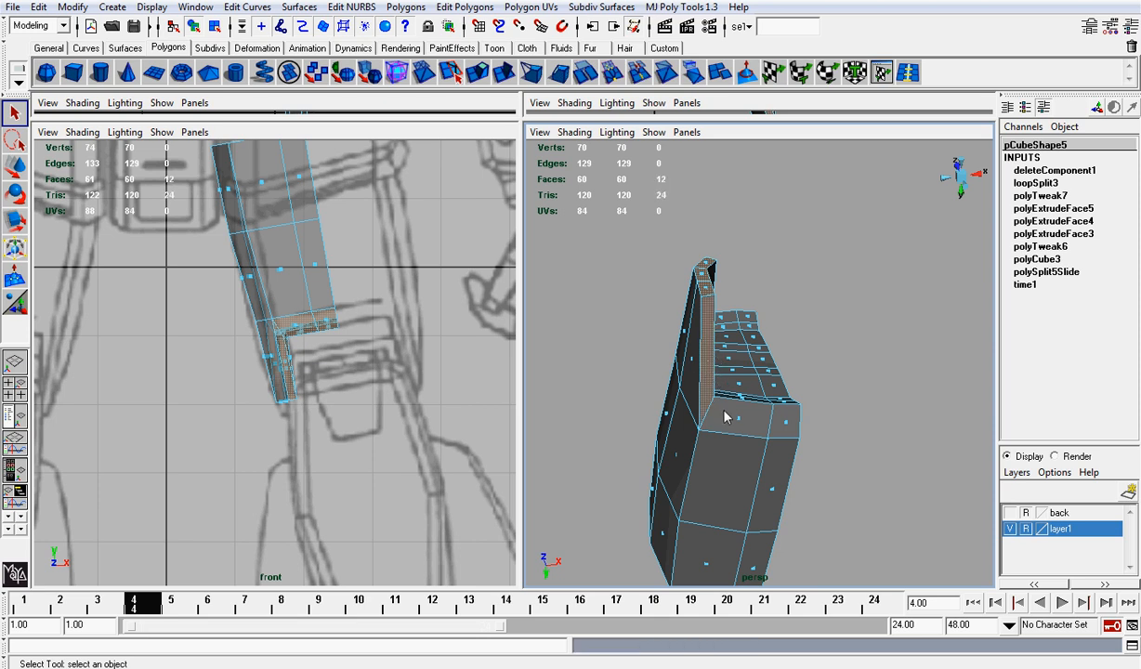
pyautogui.keyDown('shift'); pyautogui.moveTo(741, 423); pyautogui.dragTo(782, 417); pyautogui.keyUp('shift')
pyautogui.scroll(-2, 808, 348)
pyautogui.keyDown('alt'); pyautogui.moveTo(625, 300); pyautogui.dragTo(705, 491); pyautogui.keyUp('alt')
pyautogui.keyDown('alt'); pyautogui.moveTo(749, 303); pyautogui.dragTo(980, 270); pyautogui.keyUp('alt')
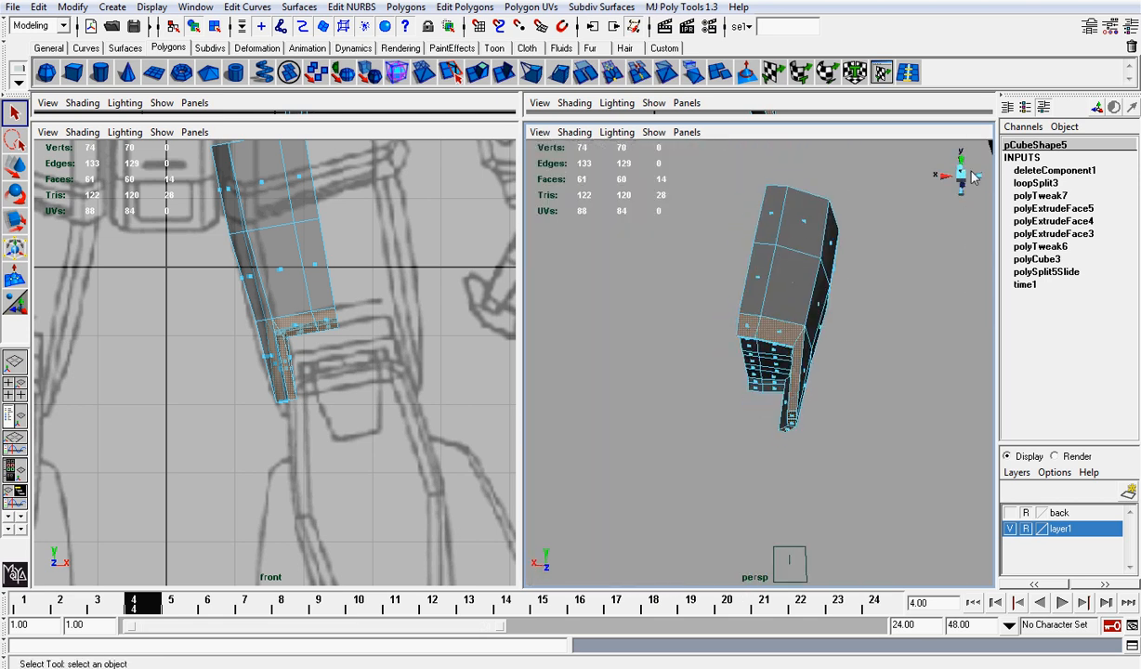
# In the right view, deselect the flap's broad inner faces so only the narrow rim faces remain selected.
pyautogui.click(981, 177)
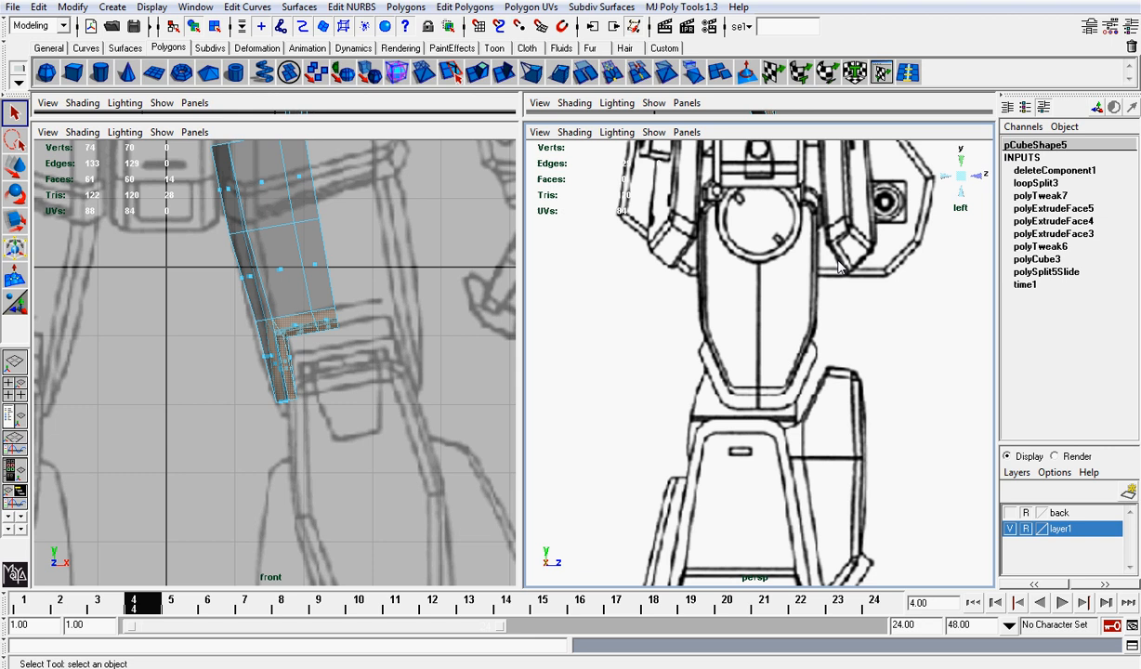
pyautogui.scroll(-2, 769, 223)
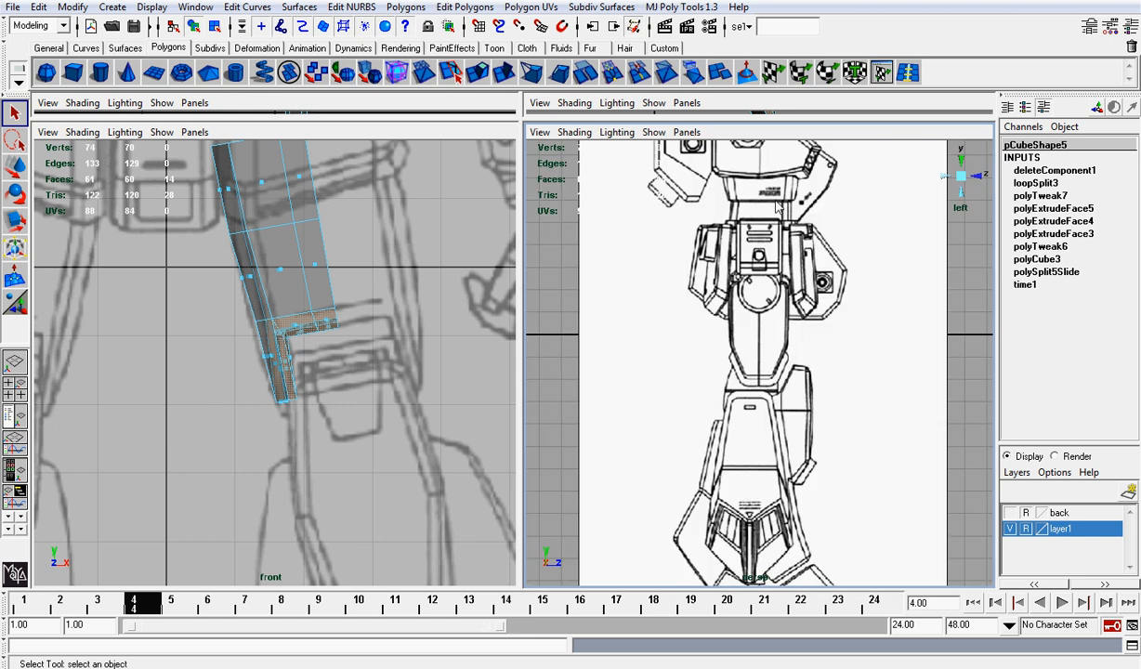
pyautogui.click(978, 176)
pyautogui.click(978, 177)
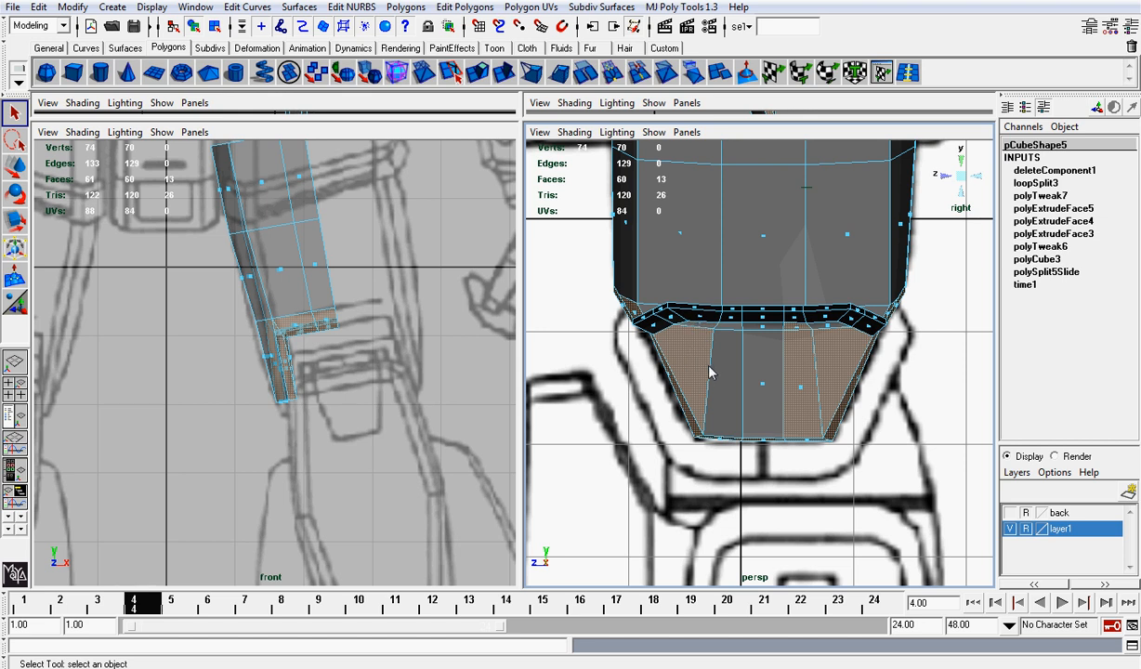
pyautogui.keyDown('ctrl'); pyautogui.click(821, 399); pyautogui.keyUp('ctrl')
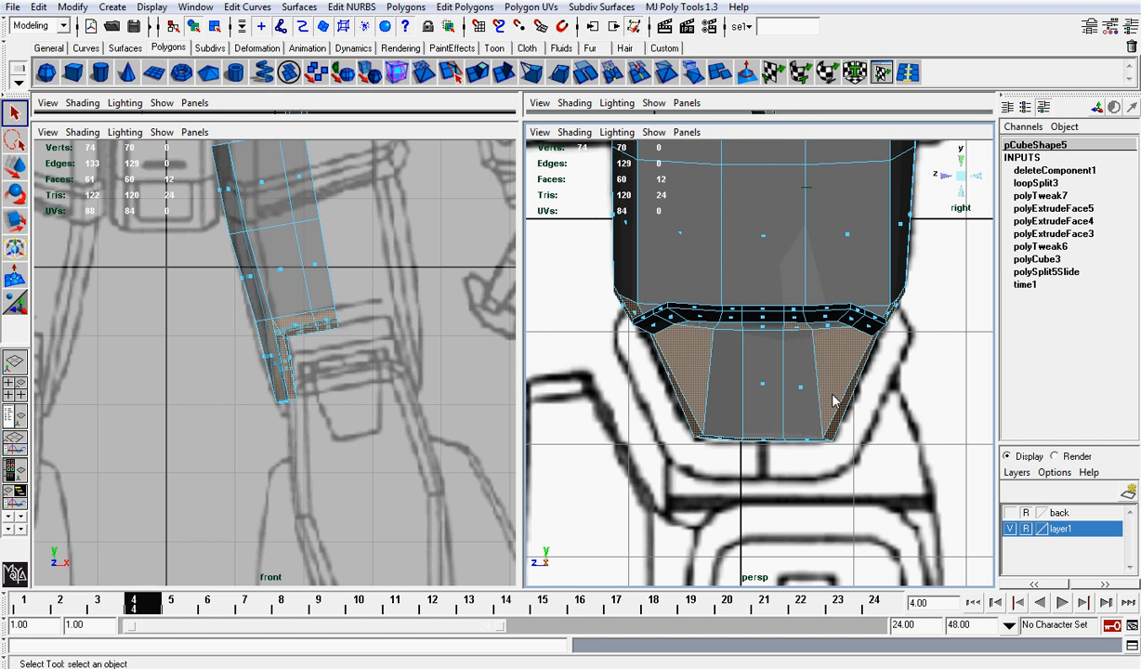
pyautogui.keyDown('ctrl'); pyautogui.click(853, 388); pyautogui.keyUp('ctrl')
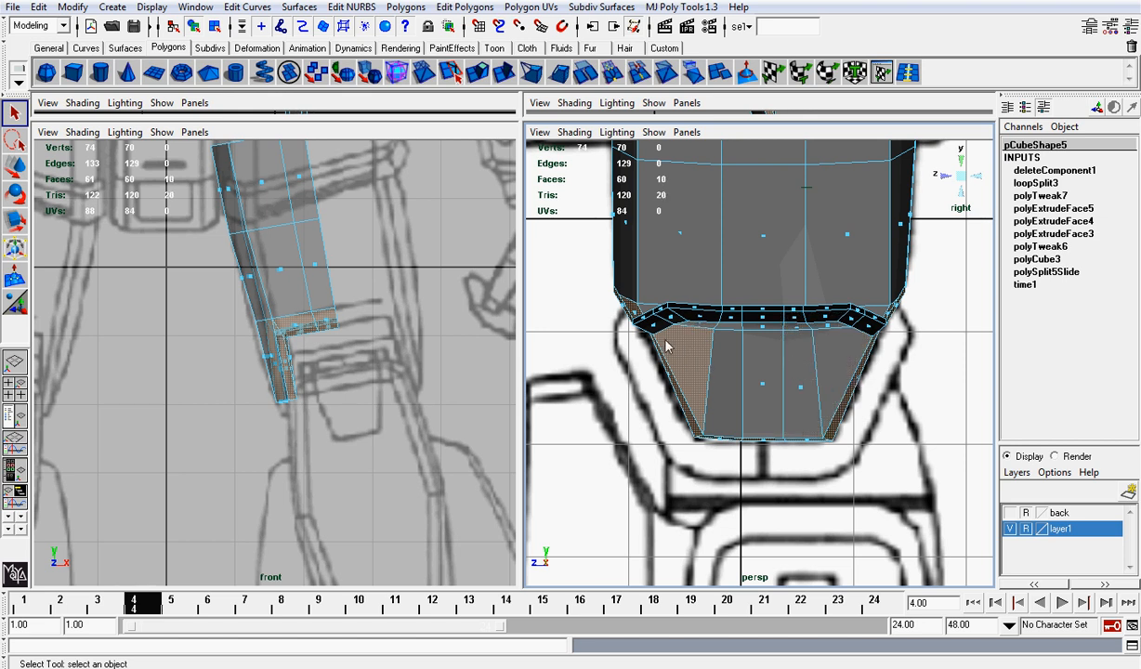
pyautogui.keyDown('ctrl'); pyautogui.click(704, 355); pyautogui.keyUp('ctrl')
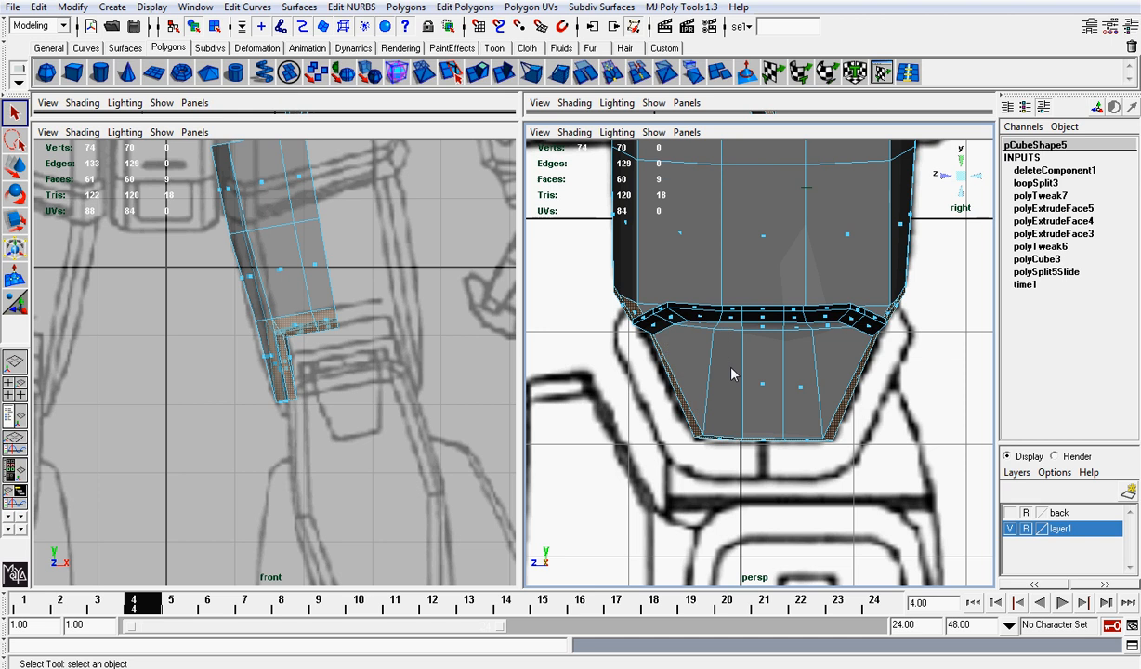
# Check the rim face selection from both sides and turn on X-Ray shading in the perspective view.
pyautogui.click(962, 181)
pyautogui.keyDown('alt'); pyautogui.moveTo(961, 181); pyautogui.dragTo(672, 298); pyautogui.keyUp('alt')
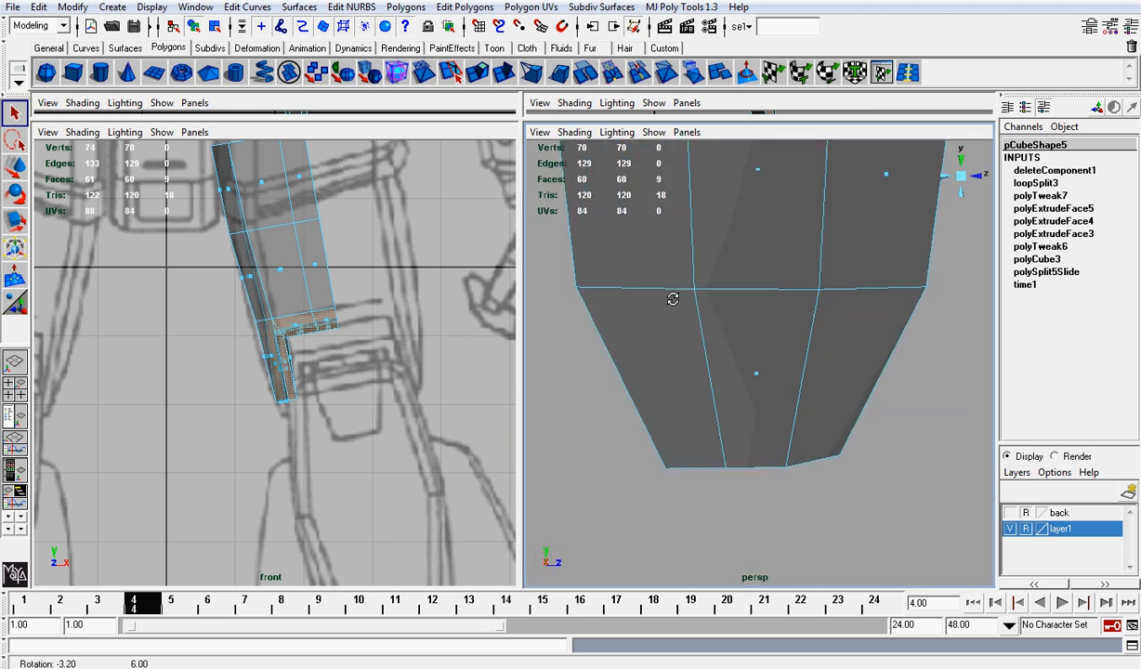
pyautogui.click(976, 178)
pyautogui.click(947, 180)
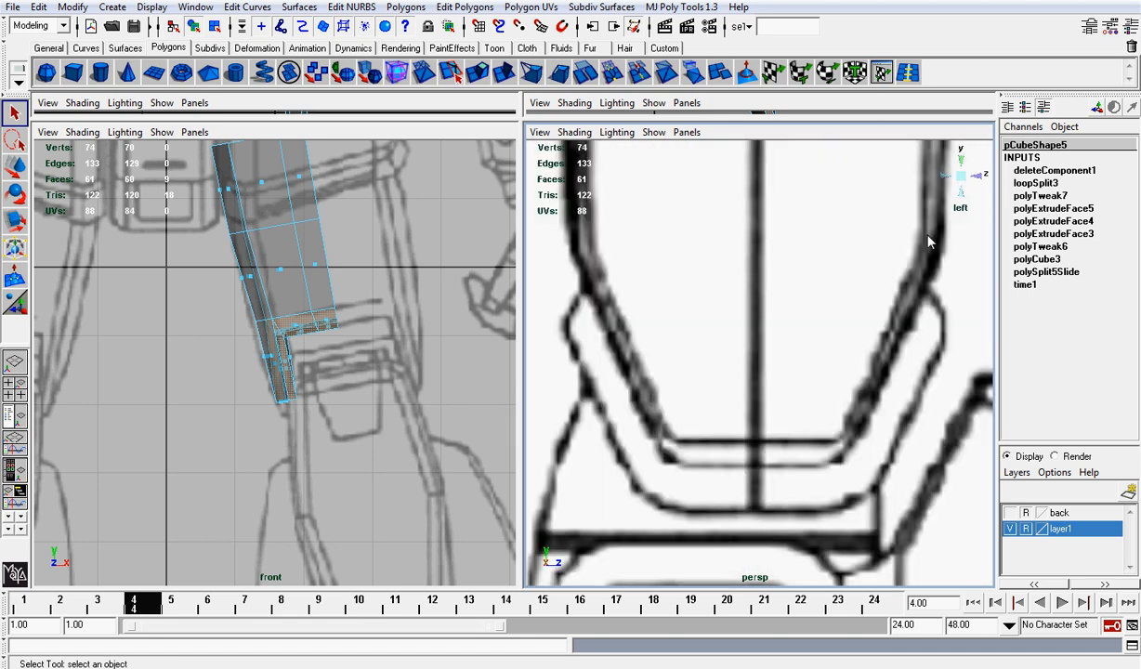
pyautogui.click(980, 183)
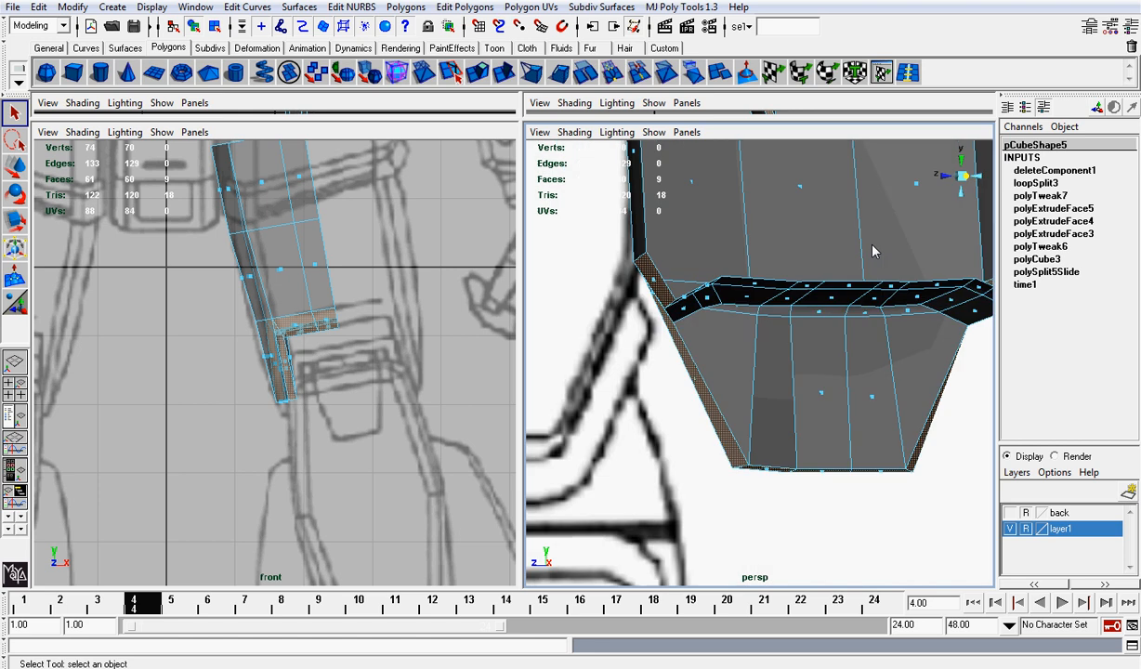
pyautogui.click(570, 136)
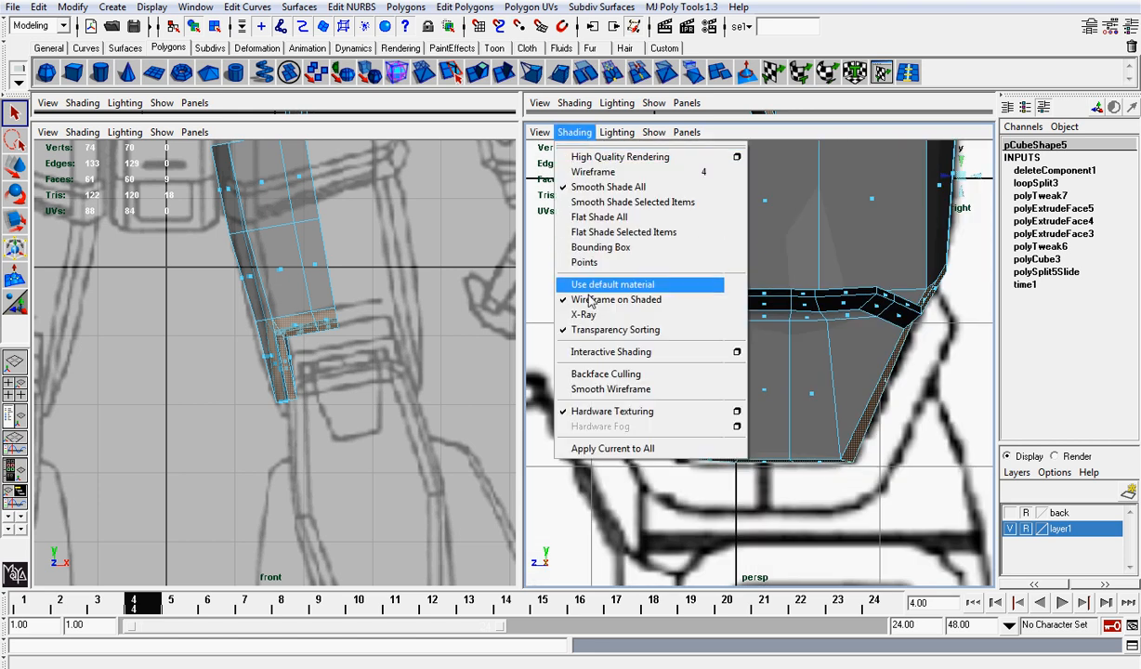
pyautogui.click(676, 311)
pyautogui.scroll(-4, 677, 310)
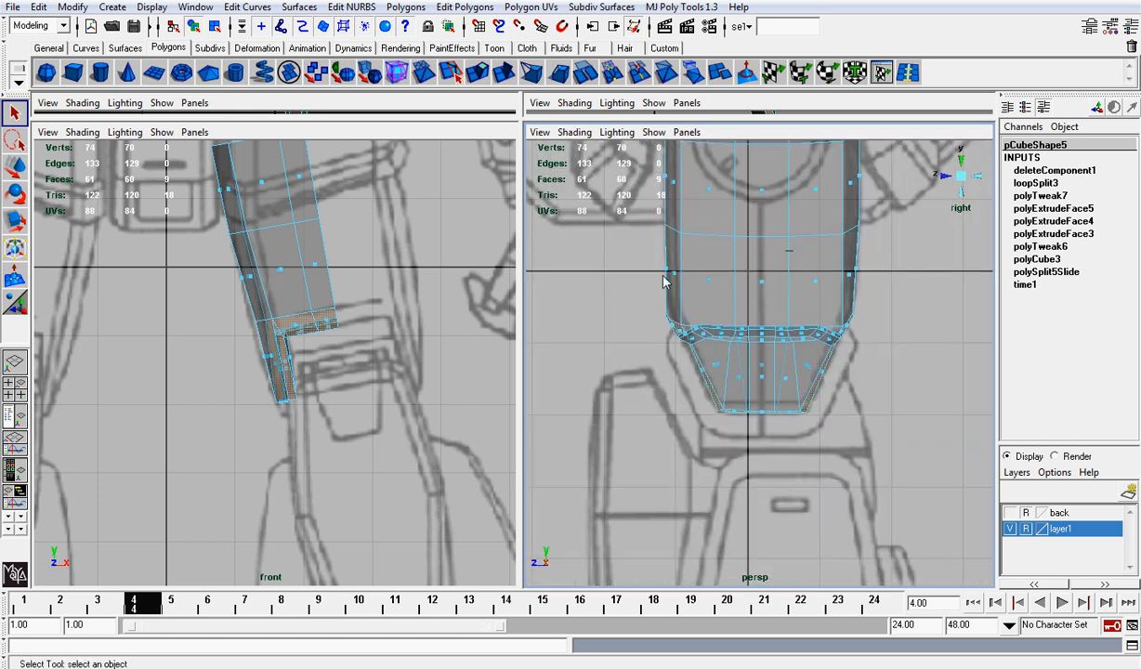
# Extrude the selected rim faces outward and down from the thigh's lower edge.
pyautogui.click(449, 73)
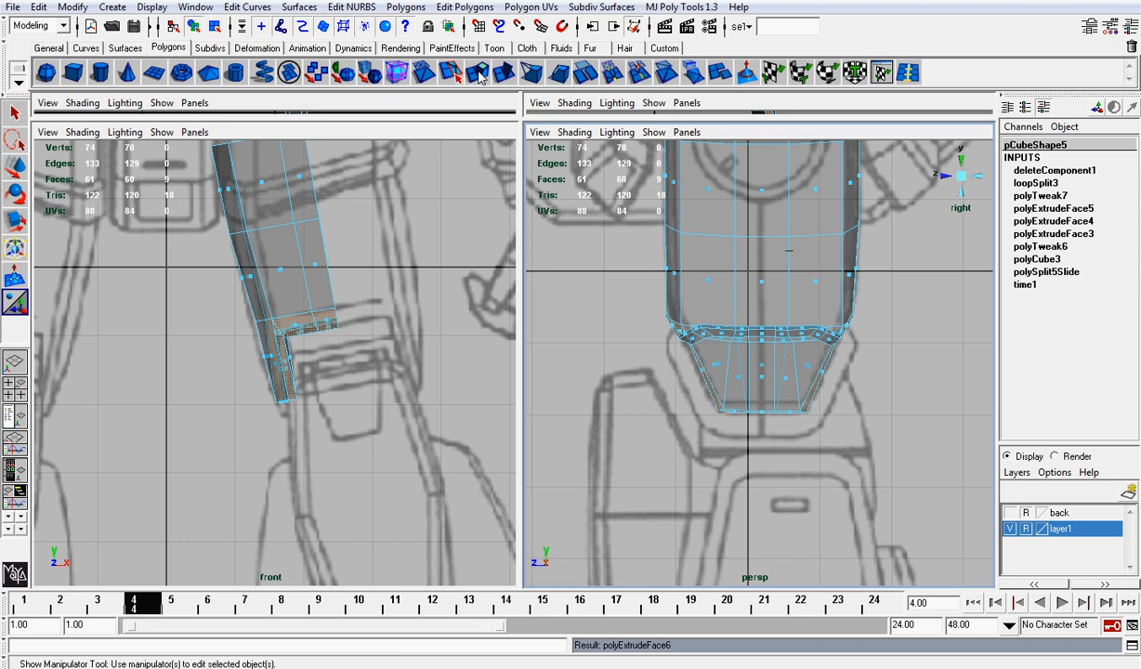
pyautogui.moveTo(641, 359); pyautogui.dragTo(616, 377)
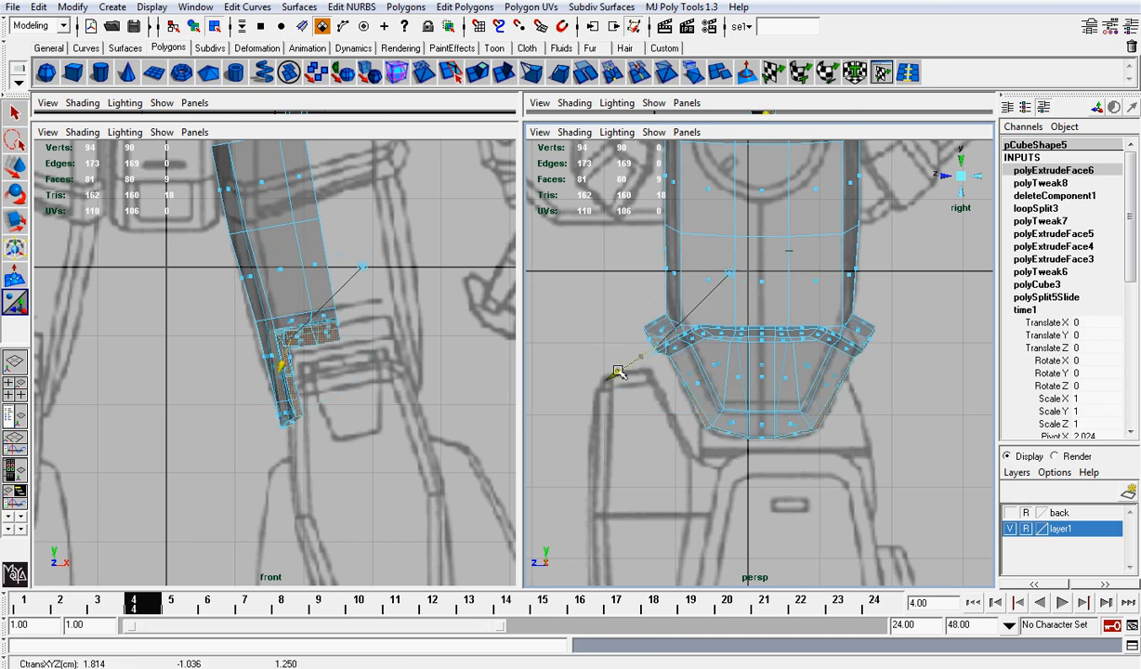
pyautogui.press('t')
pyautogui.scroll(2, 653, 378)
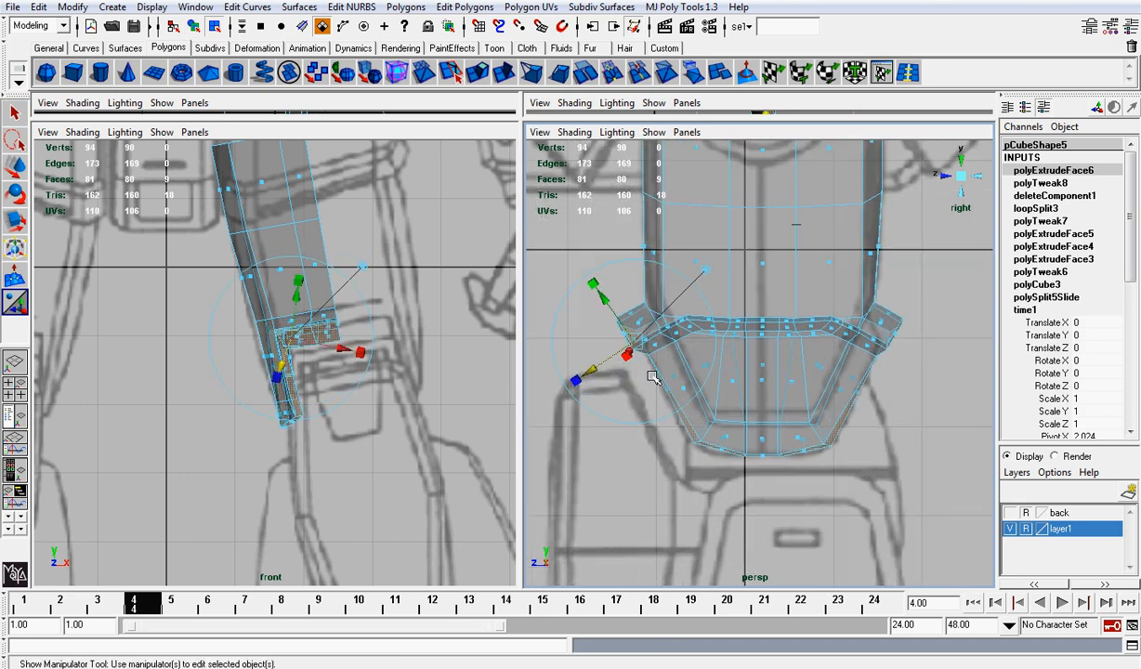
# Switch to vertex selection and move the extruded rim's vertex at the flap's left bend down to the reference outline.
pyautogui.rightClick(737, 435)
pyautogui.moveTo(736, 435); pyautogui.dragTo(632, 437, button='right')
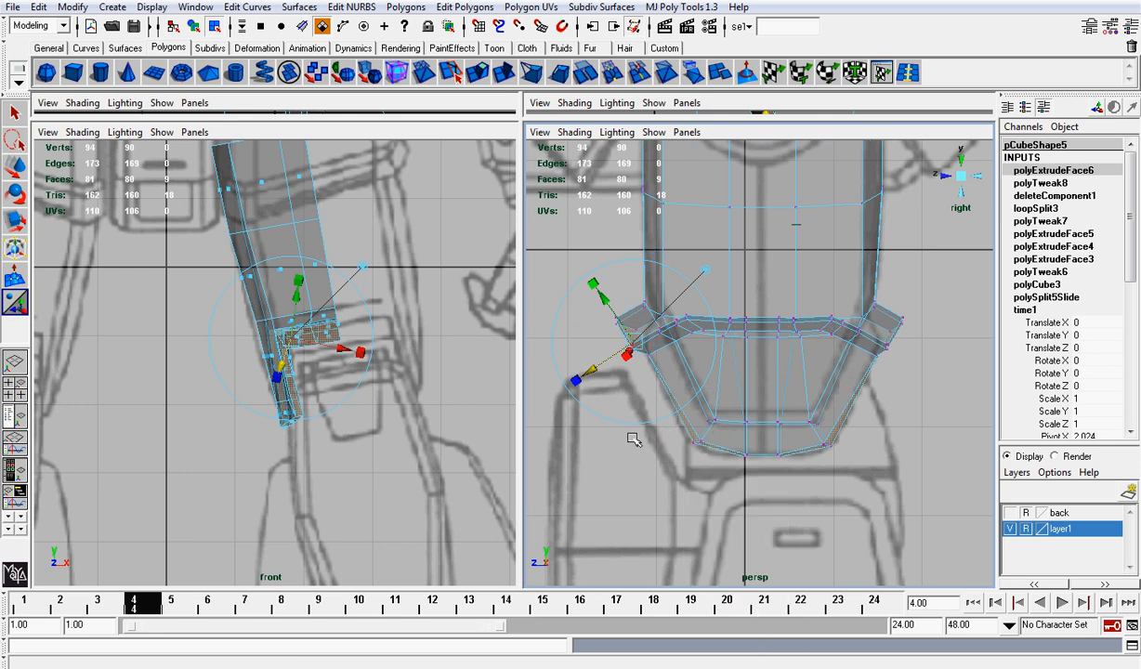
pyautogui.keyDown('alt'); pyautogui.moveTo(631, 437); pyautogui.dragTo(626, 319); pyautogui.keyUp('alt')
pyautogui.keyDown('alt'); pyautogui.moveTo(626, 318); pyautogui.dragTo(677, 357, button='middle'); pyautogui.keyUp('alt')
pyautogui.scroll(1, 677, 357)
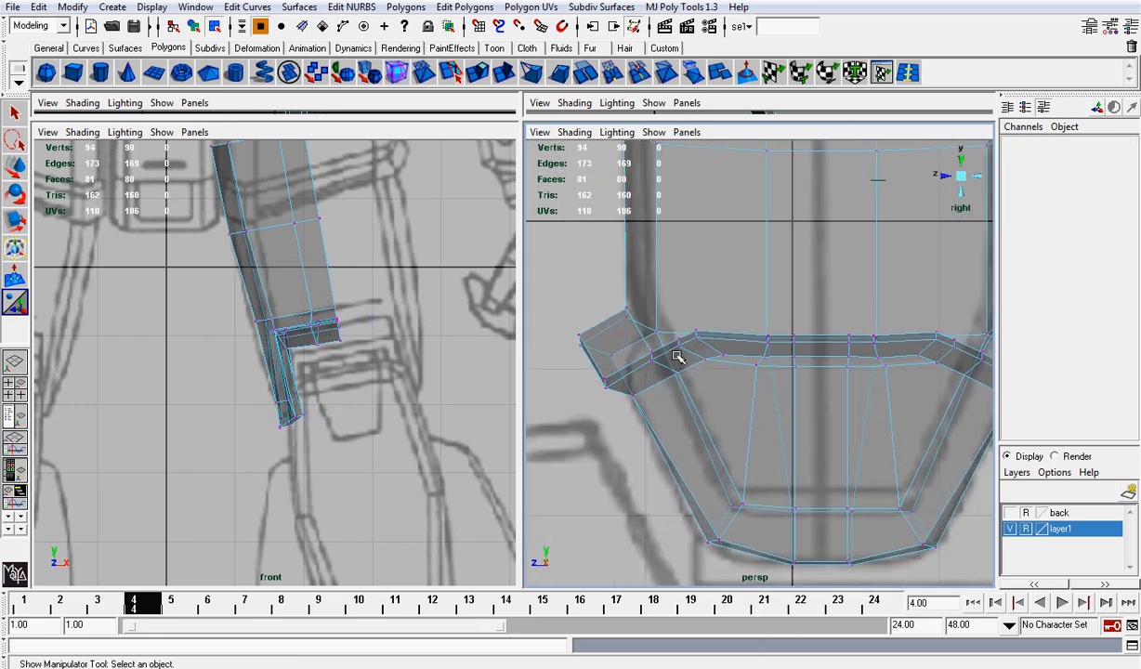
pyautogui.press('w')
pyautogui.moveTo(638, 416)
pyautogui.mouseDown()
pyautogui.moveTo(634, 387)
pyautogui.moveTo(653, 420)
pyautogui.mouseUp()
pyautogui.press('z')
pyautogui.click(638, 424)
pyautogui.click(627, 384)
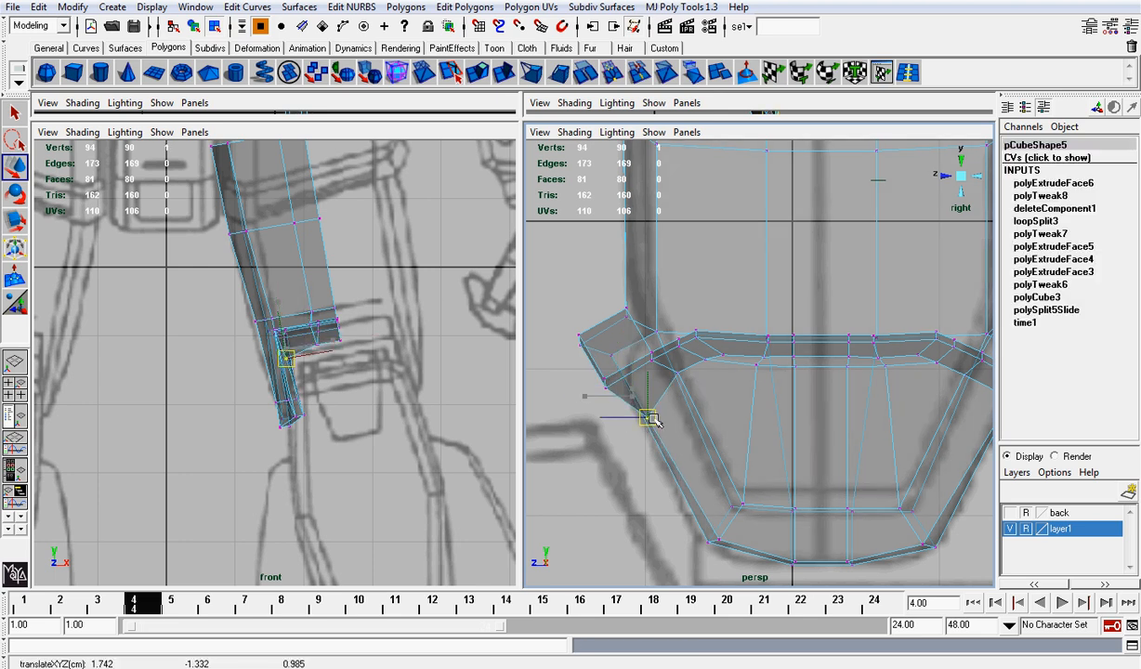
# Move the two neighbouring outer rim vertices down to the left bend, then select the extruded corner's end vertices.
pyautogui.moveTo(595, 368); pyautogui.dragTo(667, 469)
pyautogui.moveTo(624, 371); pyautogui.dragTo(641, 412)
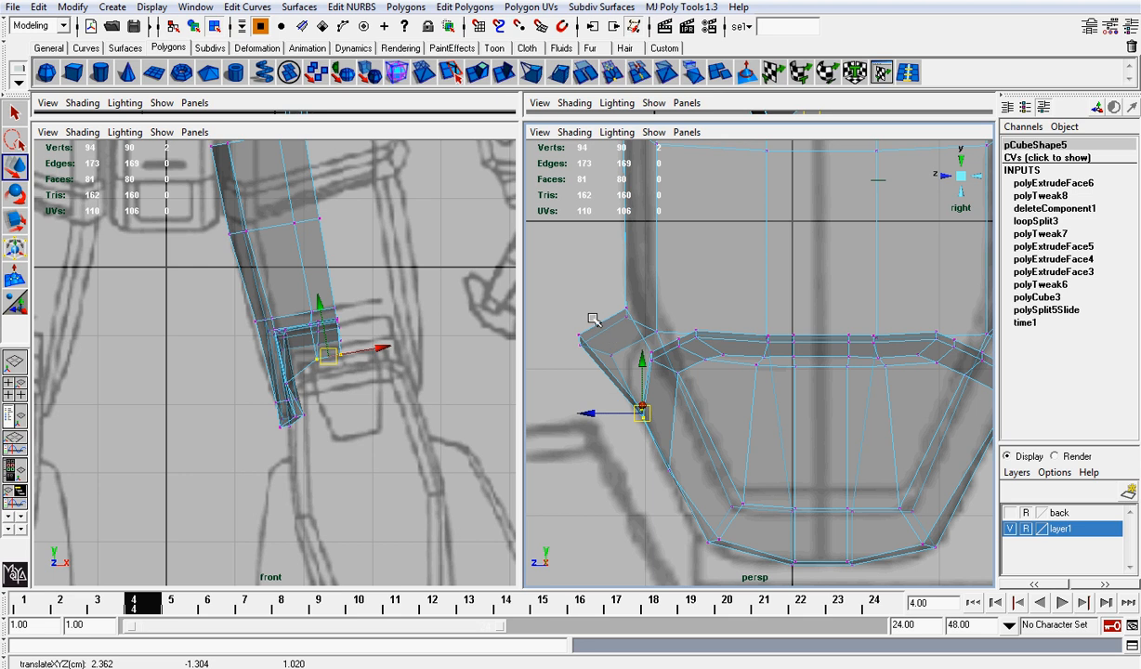
pyautogui.moveTo(555, 303); pyautogui.dragTo(640, 372)
# On the opposite corner of the extruded rim, move the bend and end vertices inward and down to follow the reference outline.
pyautogui.keyDown('alt'); pyautogui.moveTo(860, 384); pyautogui.dragTo(648, 348, button='middle'); pyautogui.keyUp('alt')
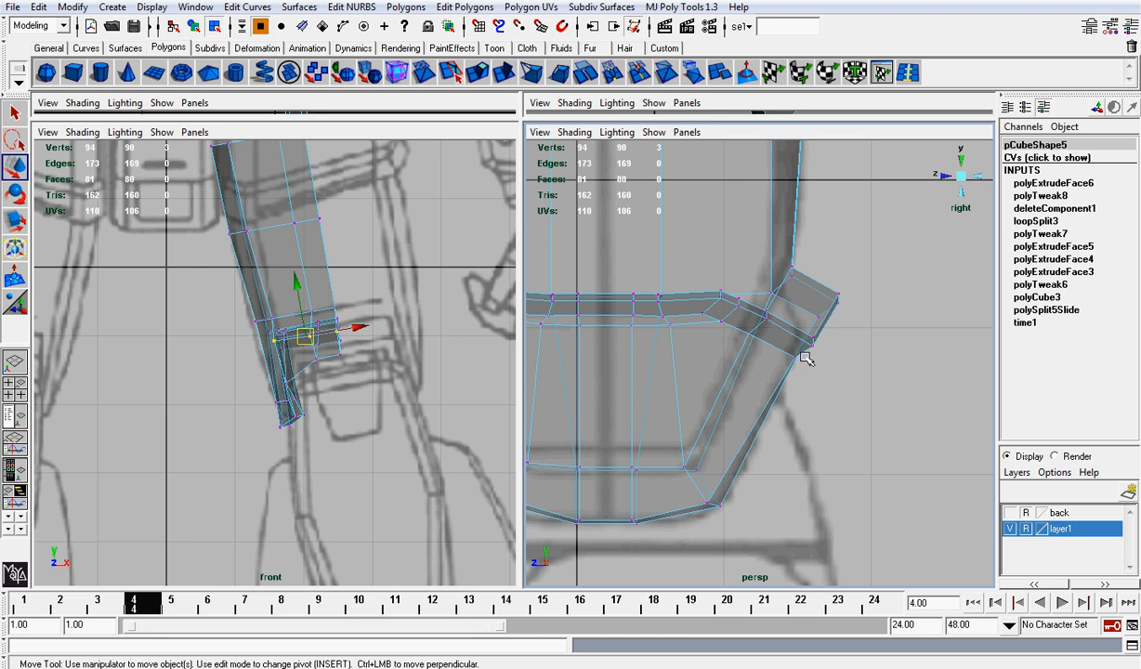
pyautogui.moveTo(804, 390); pyautogui.dragTo(770, 419)
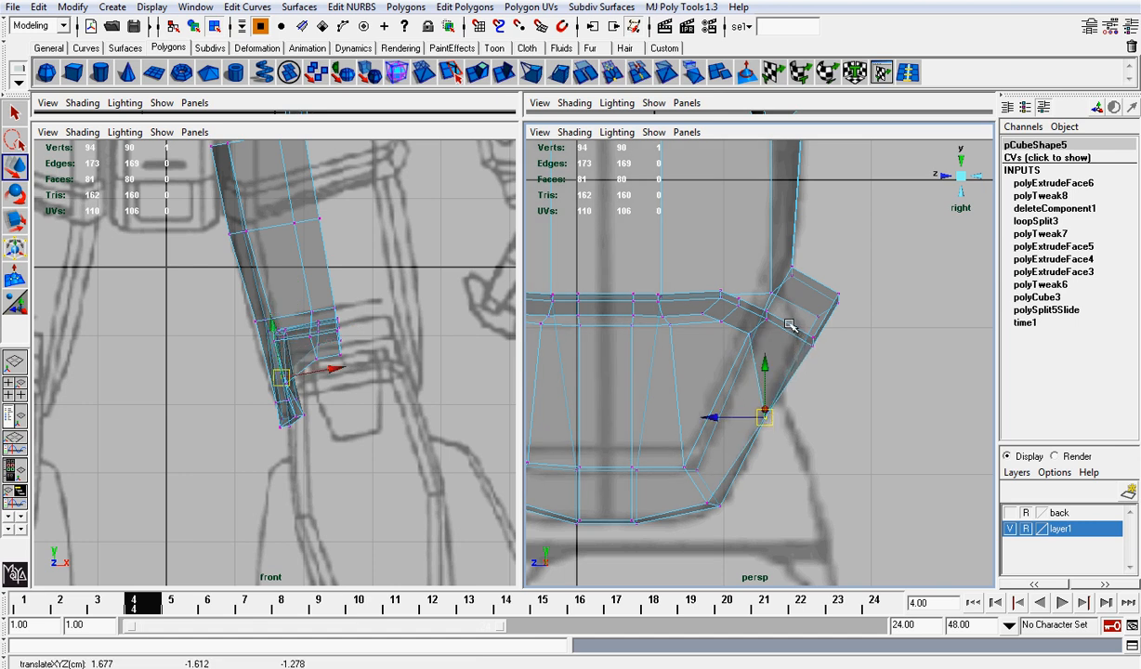
pyautogui.moveTo(788, 325); pyautogui.dragTo(787, 390)
pyautogui.moveTo(809, 270); pyautogui.dragTo(858, 369)
pyautogui.moveTo(839, 299); pyautogui.dragTo(801, 329)
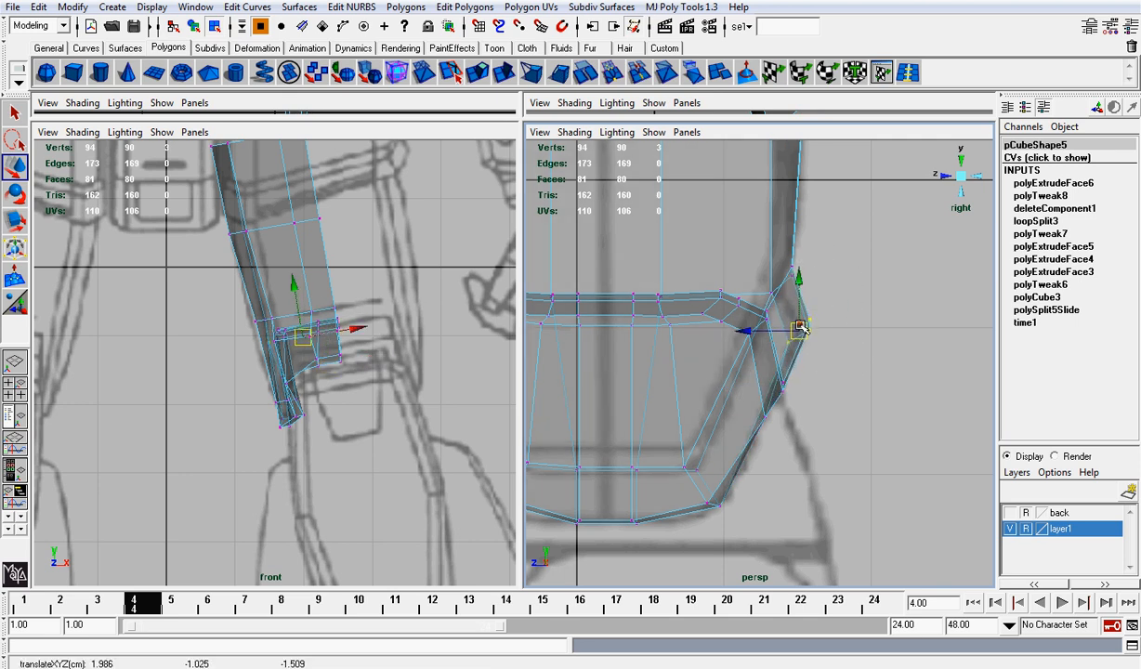
# Turn off X-ray shading in the perspective view and inspect the extruded rim from the side and from below.
pyautogui.click(573, 133)
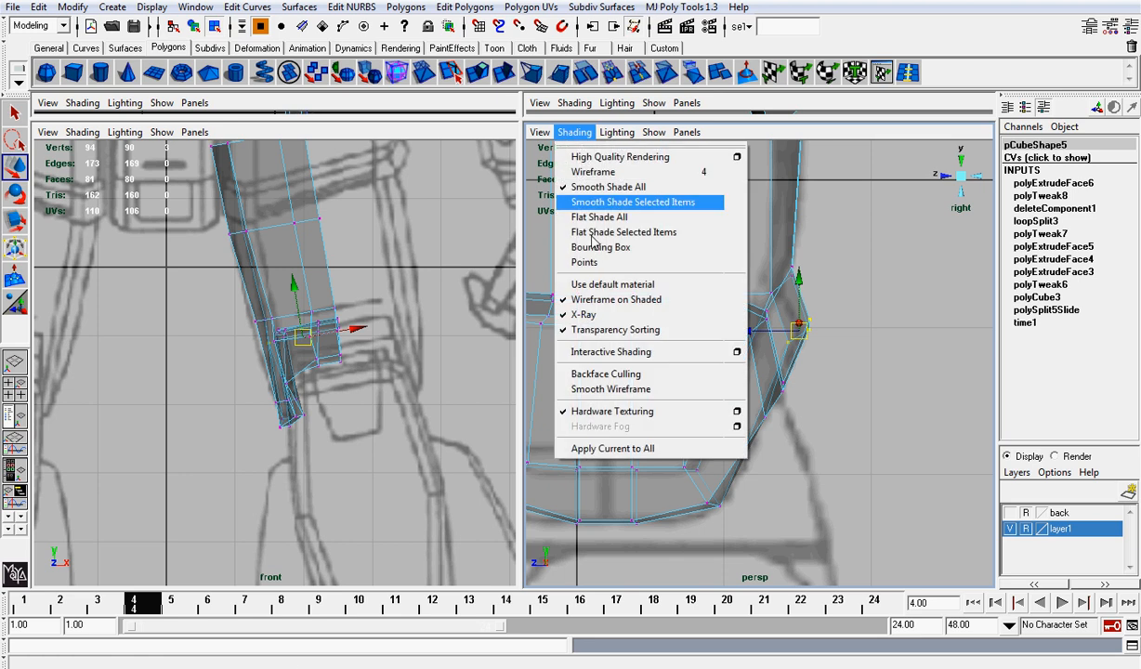
pyautogui.click(595, 313)
pyautogui.scroll(-5, 757, 294)
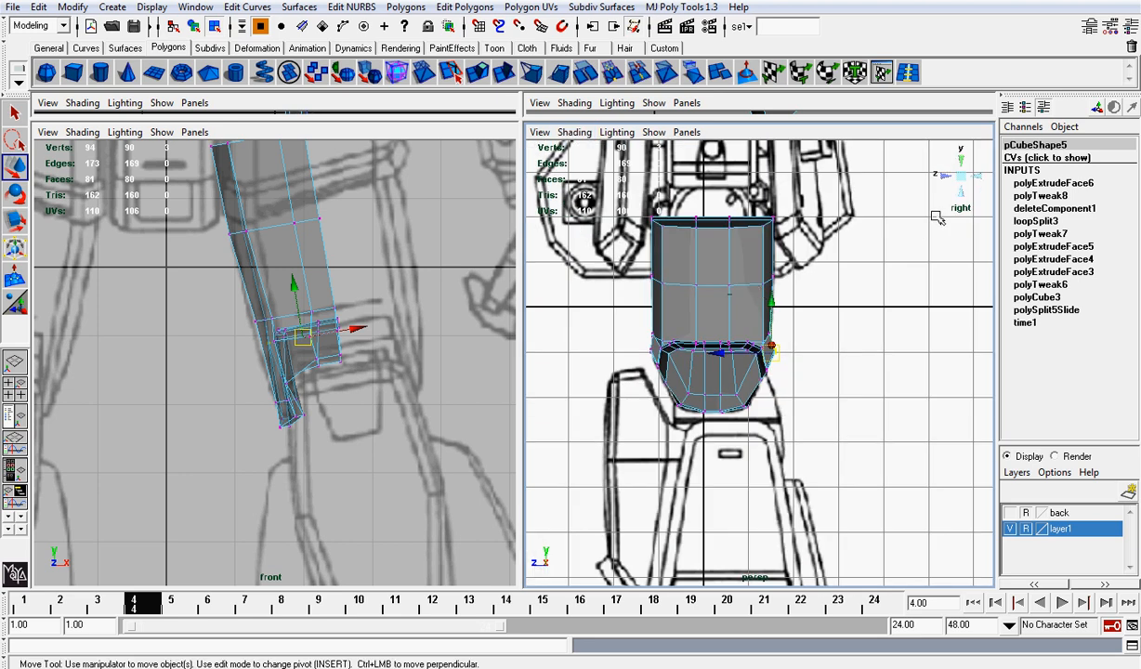
pyautogui.click(966, 173)
pyautogui.scroll(-6, 835, 295)
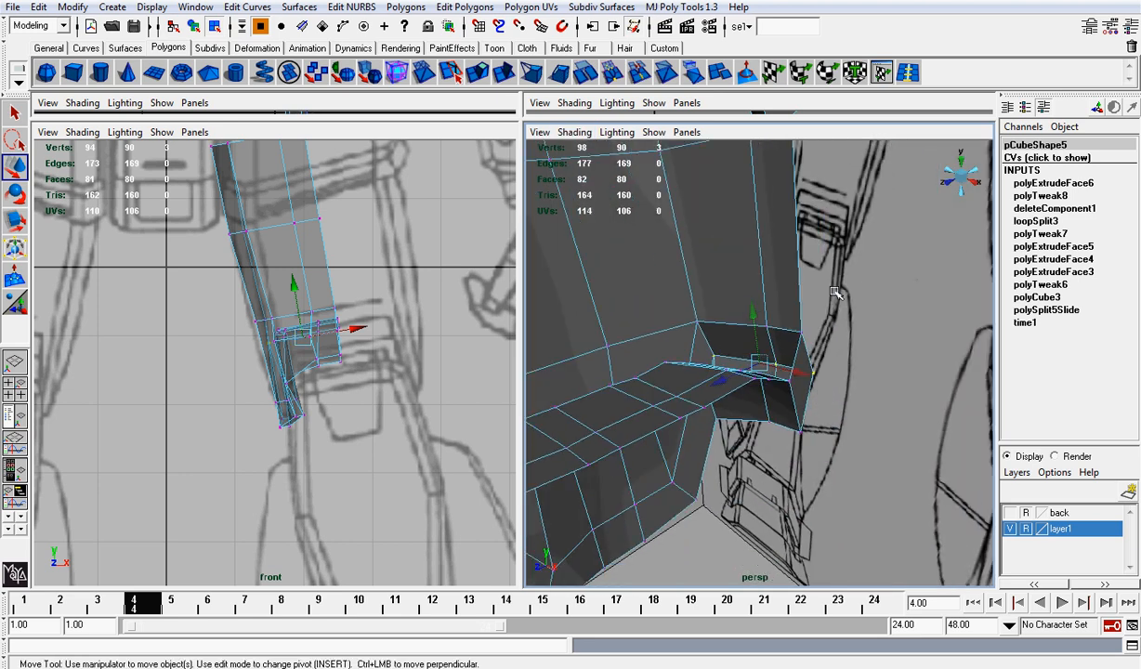
pyautogui.keyDown('alt'); pyautogui.moveTo(711, 339); pyautogui.dragTo(801, 298); pyautogui.keyUp('alt')
# Undo the recent vertex moves on both corners of the extruded rim.
pyautogui.press('z')
pyautogui.press('z')
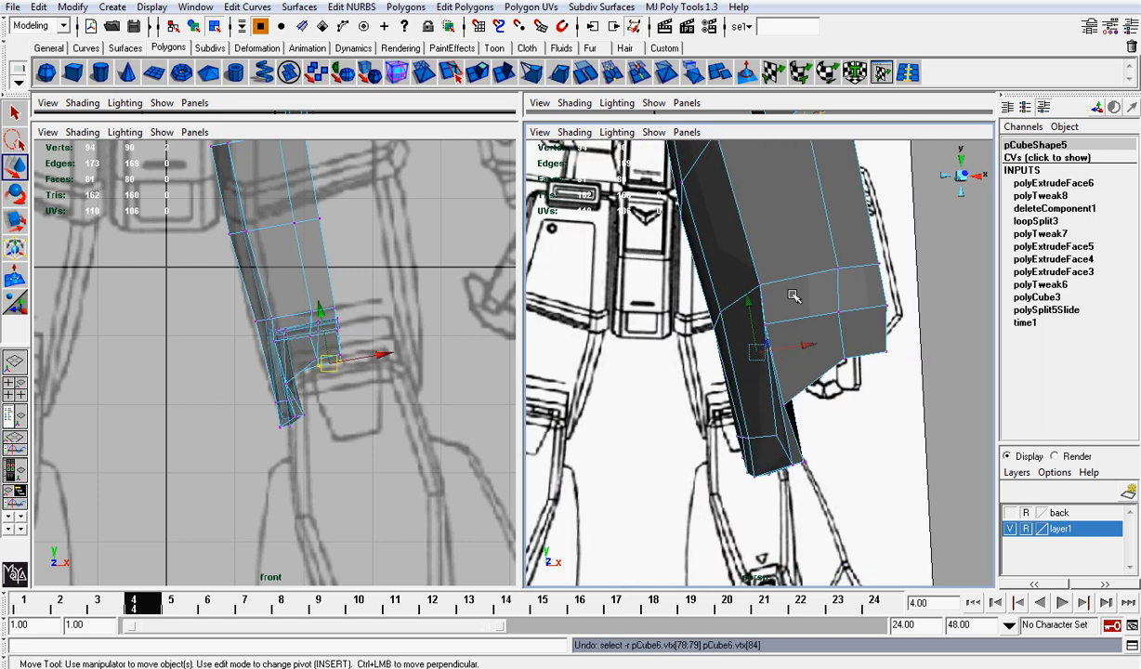
pyautogui.press('z')
pyautogui.press('z')
pyautogui.press('z')
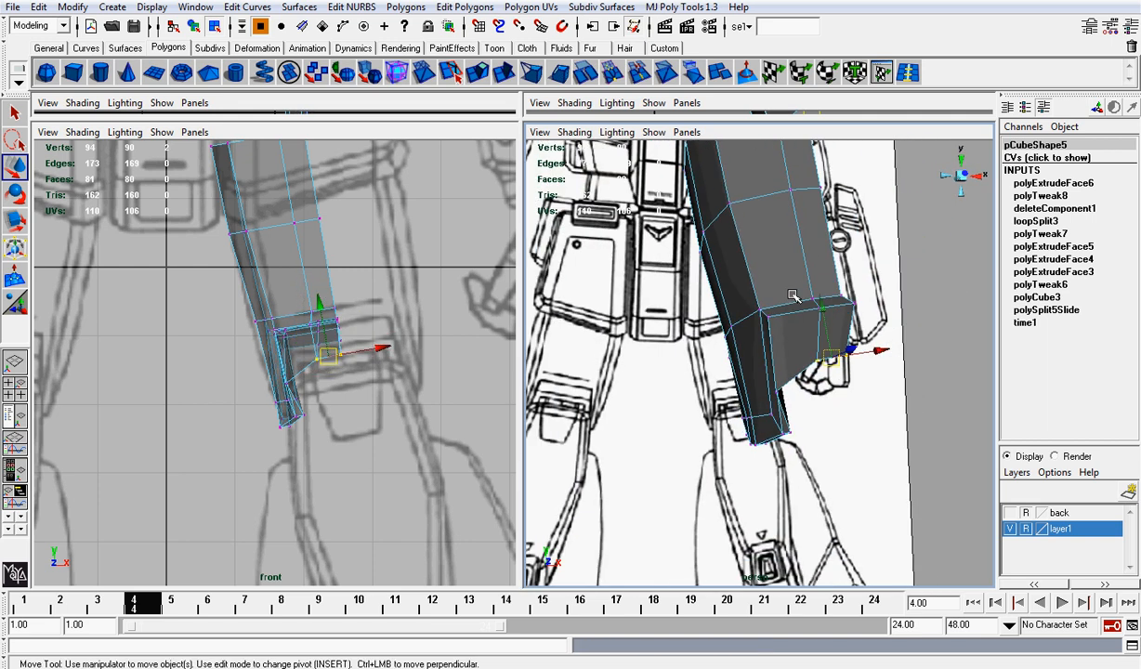
pyautogui.keyDown('alt'); pyautogui.moveTo(792, 296); pyautogui.dragTo(755, 339); pyautogui.keyUp('alt')
pyautogui.press('z')
pyautogui.press('z')
pyautogui.press('z')
pyautogui.press('z')
pyautogui.press('z')
# Check the thigh in side view and undo the remaining rim edits, including the extrusion of the lower rim faces.
pyautogui.click(978, 175)
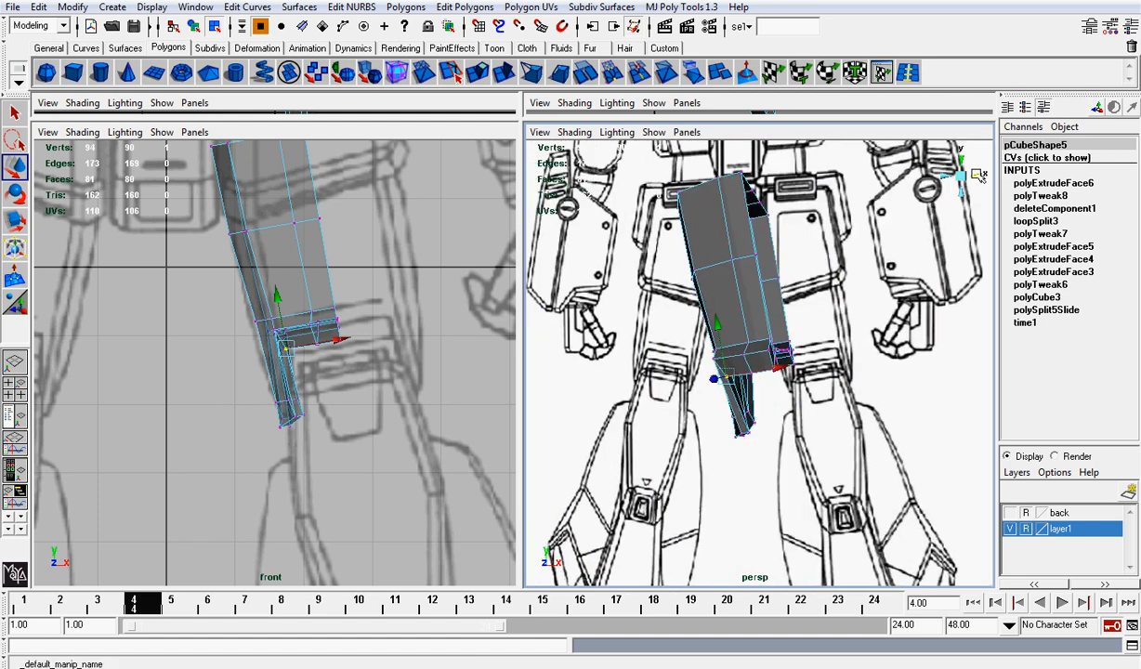
pyautogui.press('f')
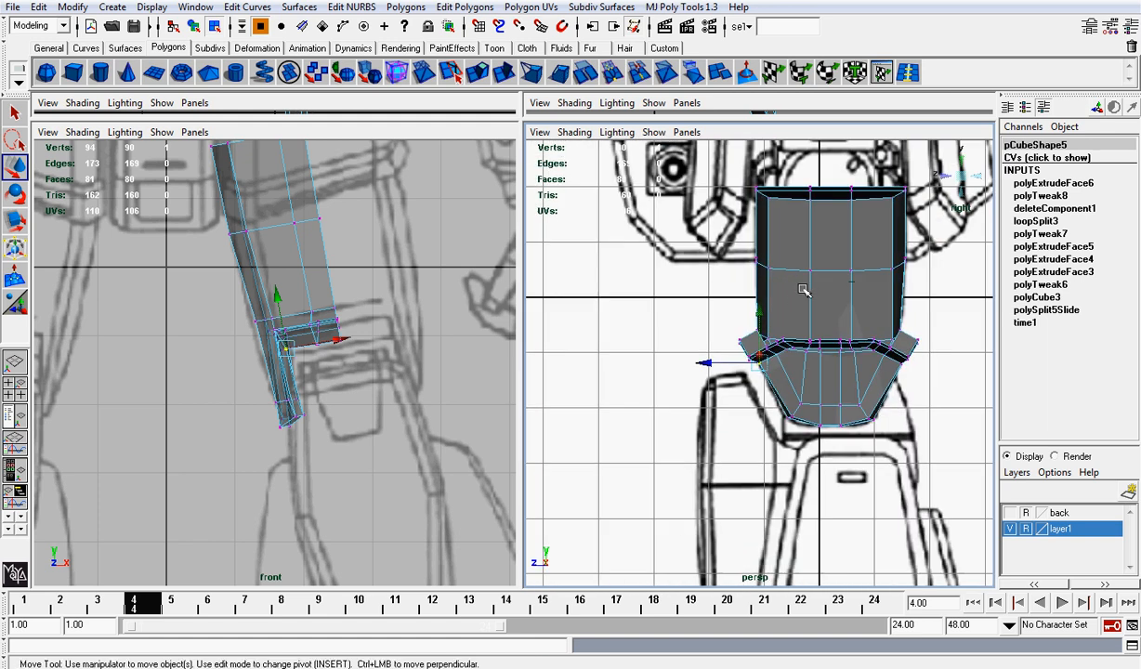
pyautogui.hotkey('ctrl', 'z')
pyautogui.hotkey('ctrl', 'z')
pyautogui.hotkey('ctrl', 'z')
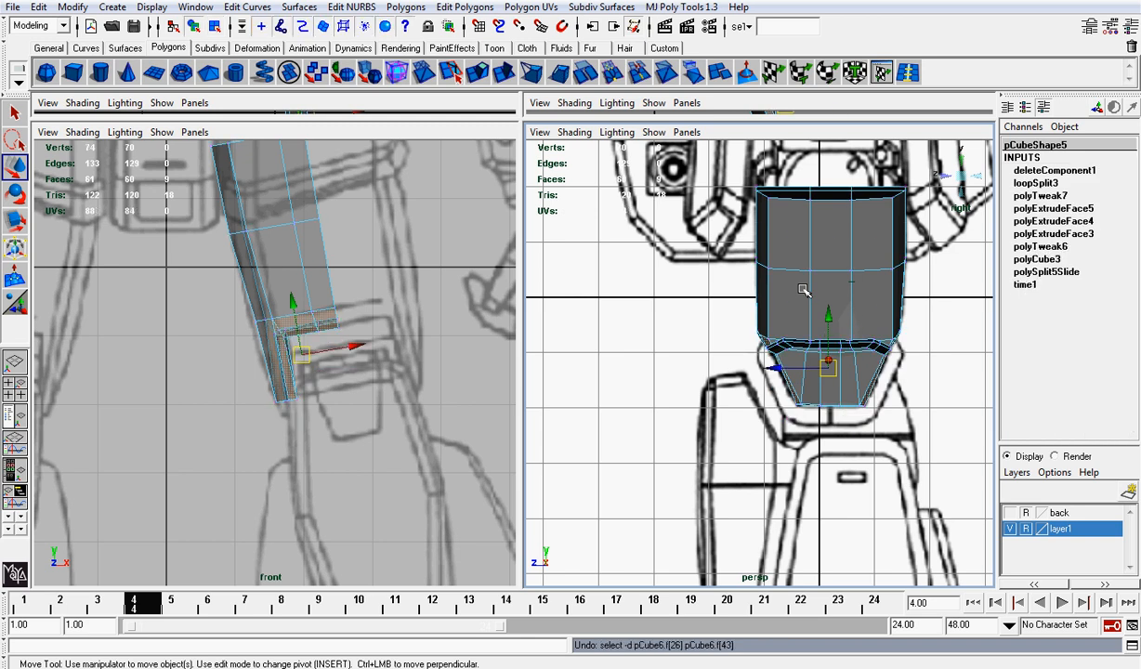
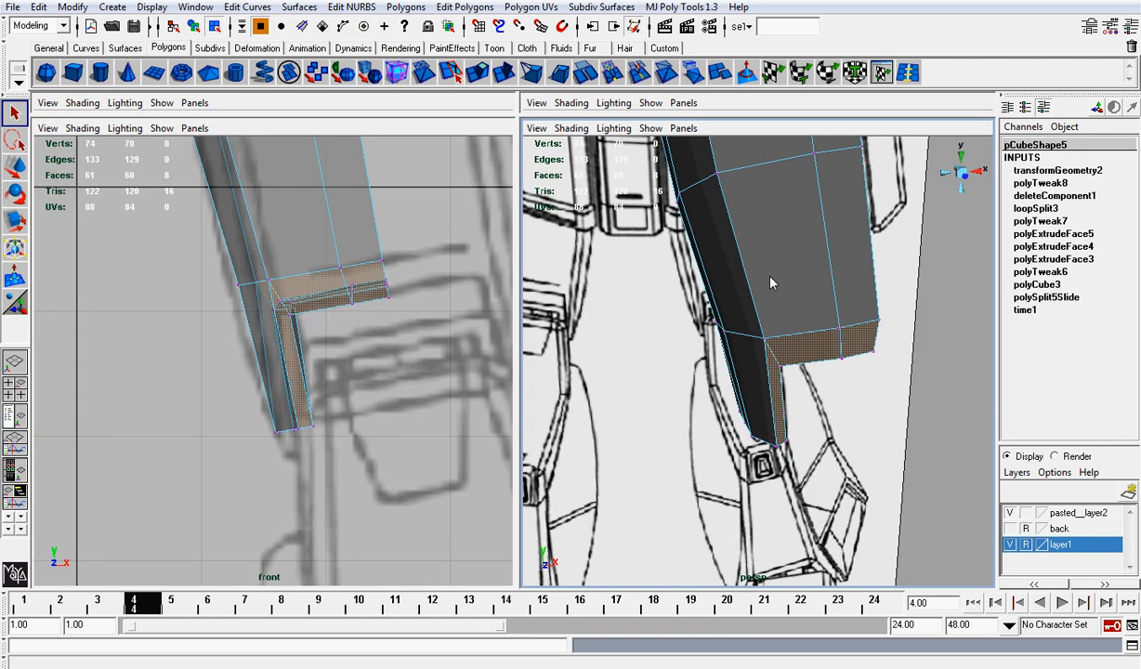
# Switch the thigh mesh to face selection with the underside of its lower rim in view.
pyautogui.keyDown('alt'); pyautogui.moveTo(771, 282); pyautogui.dragTo(873, 359); pyautogui.keyUp('alt')
pyautogui.click(874, 358)
pyautogui.moveTo(801, 297); pyautogui.dragTo(801, 327, button='right')
pyautogui.keyDown('alt'); pyautogui.moveTo(801, 327); pyautogui.dragTo(817, 309); pyautogui.keyUp('alt')
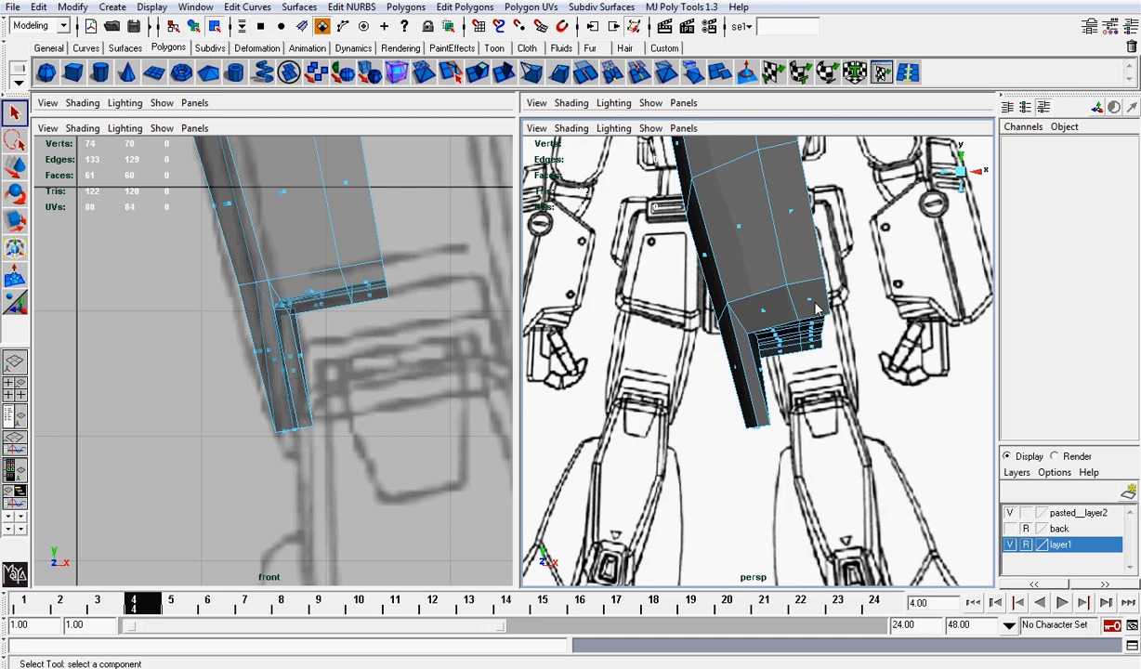
# Select the two side faces above the notch and the flap's adjoining side and underside edge faces on the leg piece.
pyautogui.click(805, 295)
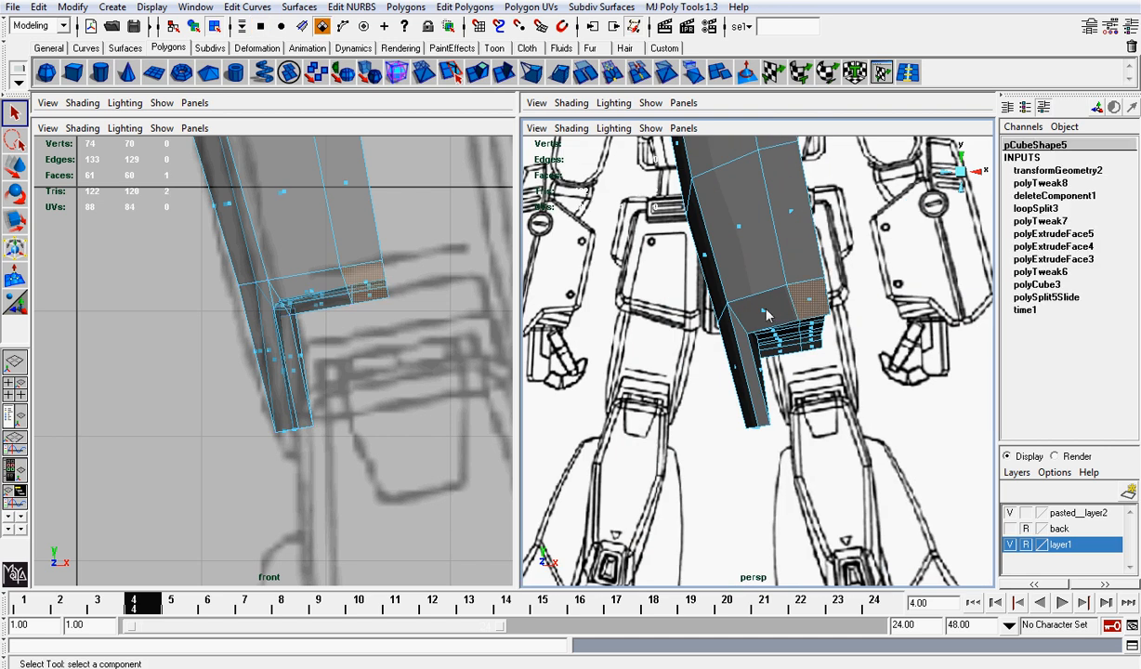
pyautogui.keyDown('shift'); pyautogui.click(766, 314); pyautogui.keyUp('shift')
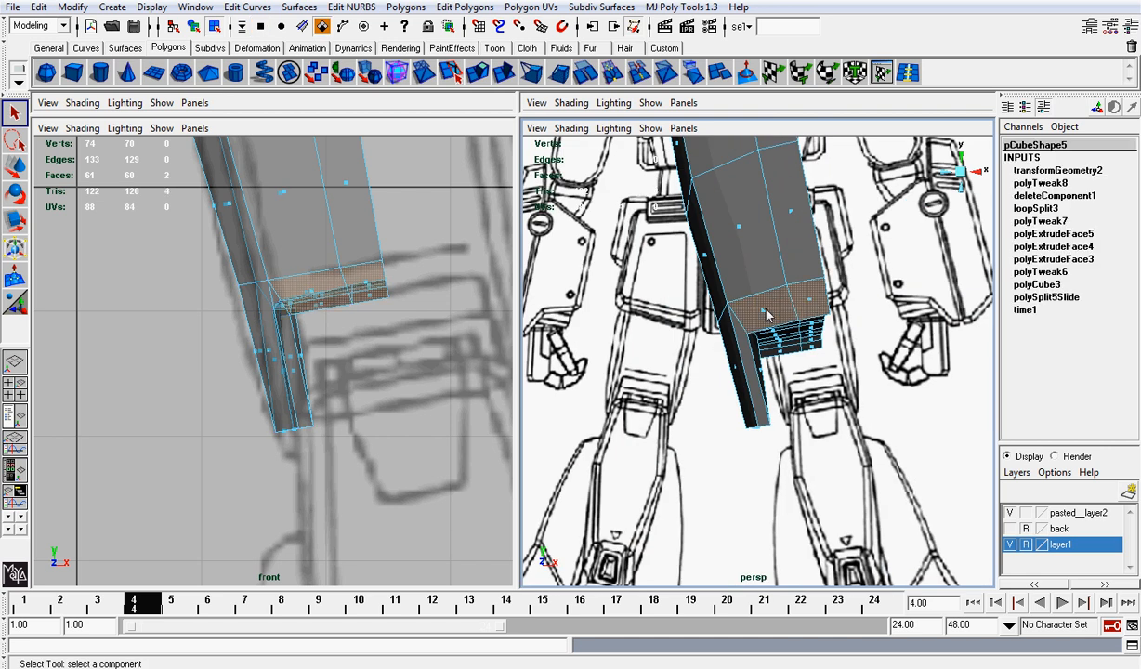
pyautogui.keyDown('shift'); pyautogui.click(756, 390); pyautogui.keyUp('shift')
pyautogui.keyDown('alt'); pyautogui.moveTo(756, 390); pyautogui.dragTo(804, 357); pyautogui.keyUp('alt')
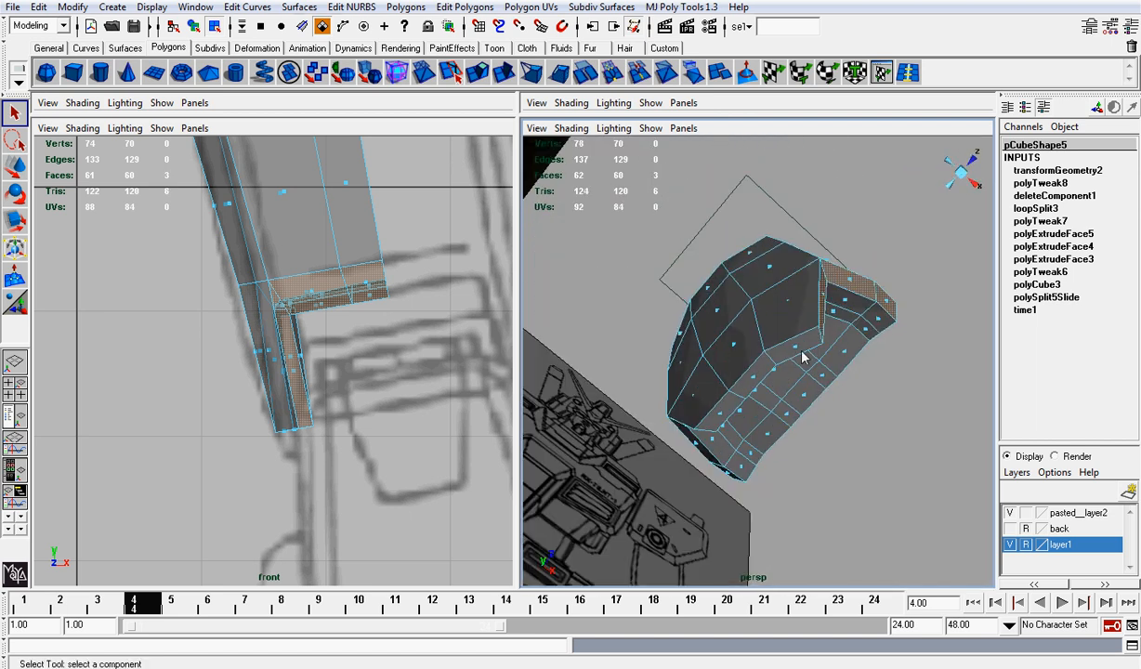
pyautogui.keyDown('shift'); pyautogui.click(798, 351); pyautogui.keyUp('shift')
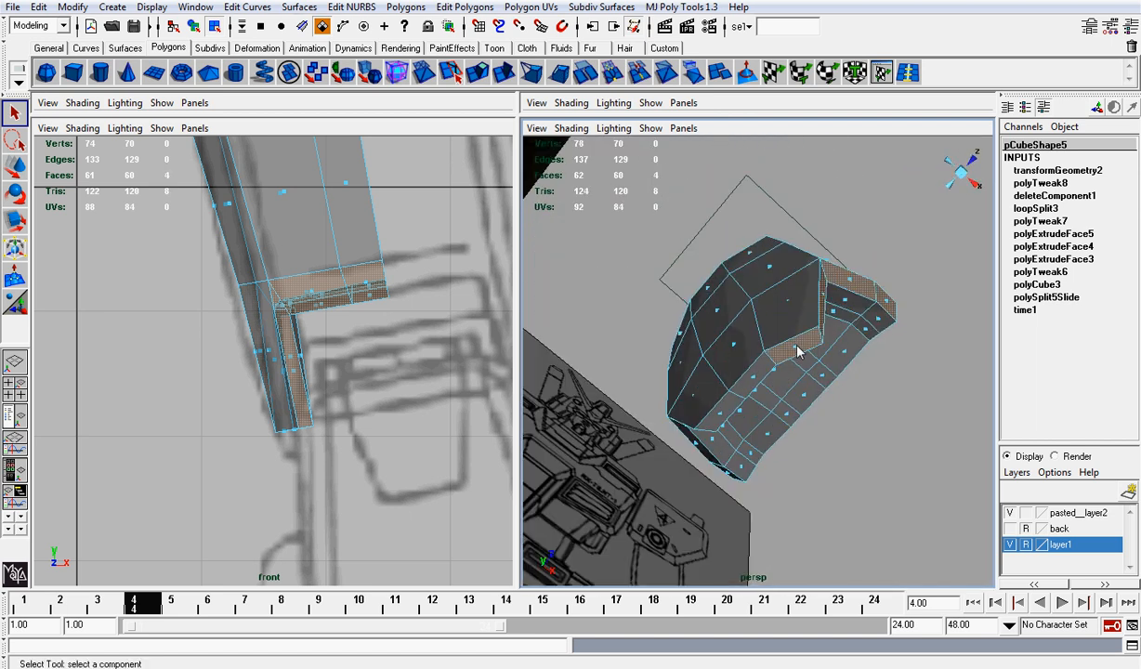
pyautogui.keyDown('shift'); pyautogui.click(745, 394); pyautogui.keyUp('shift')
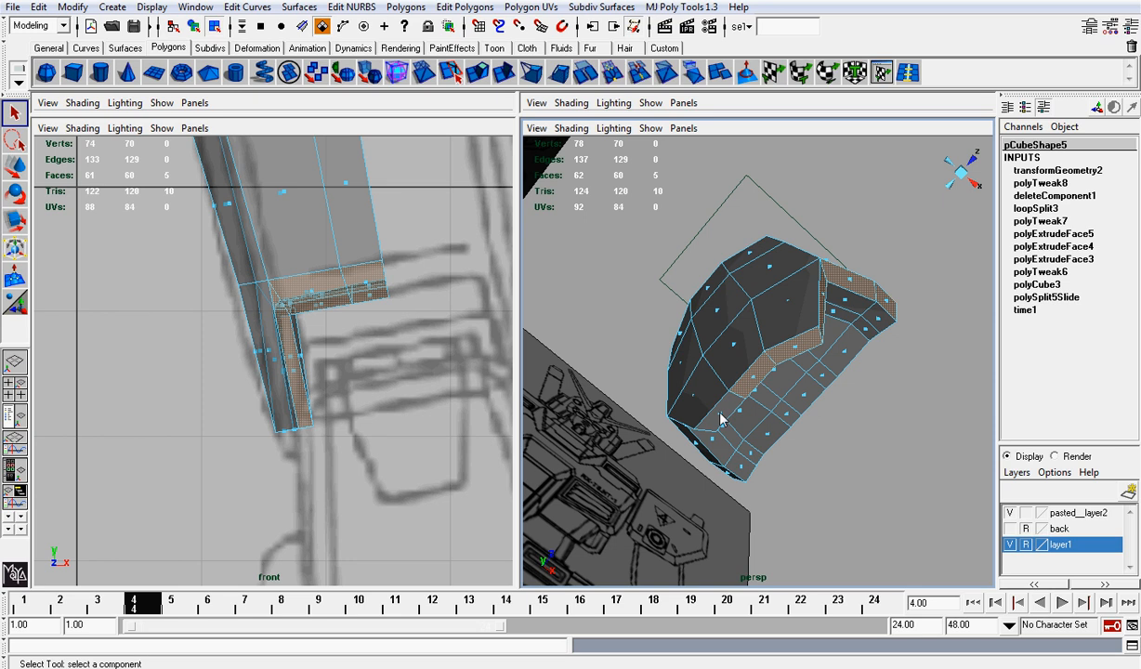
pyautogui.keyDown('shift'); pyautogui.click(720, 418); pyautogui.keyUp('shift')
# Add the matching edge face of the flap and the two faces above the notch on the opposite side to the selection.
pyautogui.keyDown('alt'); pyautogui.moveTo(720, 418); pyautogui.dragTo(744, 288); pyautogui.keyUp('alt')
pyautogui.keyDown('shift'); pyautogui.click(727, 286); pyautogui.keyUp('shift')
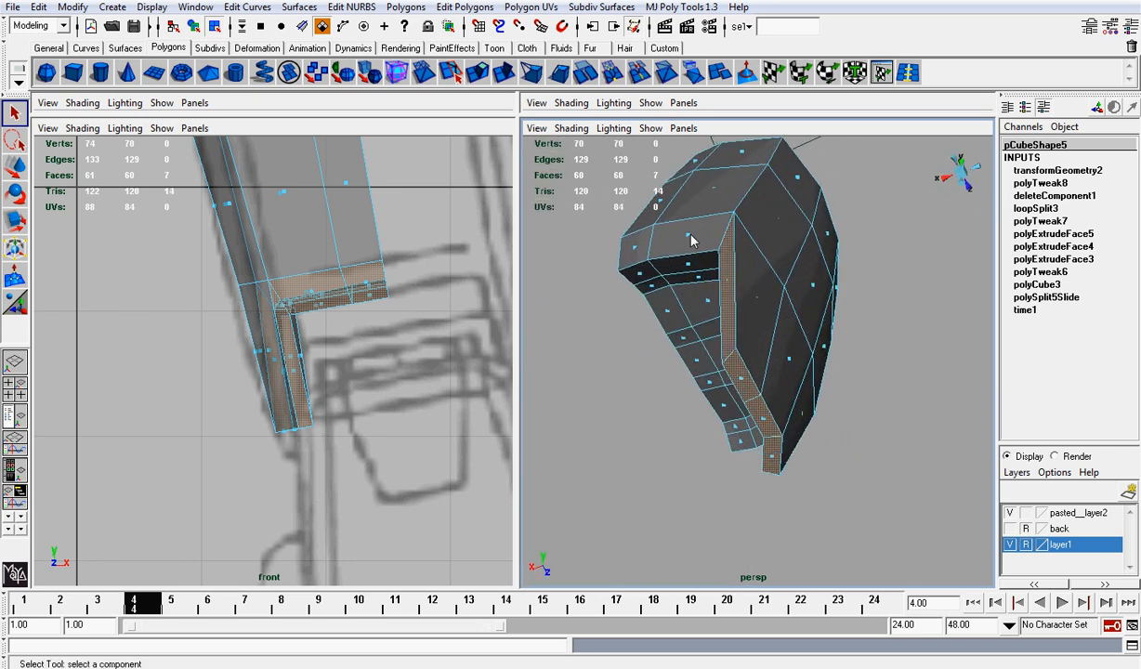
pyautogui.keyDown('shift'); pyautogui.click(638, 251); pyautogui.keyUp('shift')
pyautogui.keyDown('shift'); pyautogui.click(636, 252); pyautogui.keyUp('shift')
pyautogui.keyDown('alt'); pyautogui.moveTo(636, 252); pyautogui.dragTo(716, 294); pyautogui.keyUp('alt')
pyautogui.scroll(-2, 847, 285)
pyautogui.keyDown('alt'); pyautogui.moveTo(846, 285); pyautogui.dragTo(381, 297); pyautogui.keyUp('alt')
pyautogui.press('space')
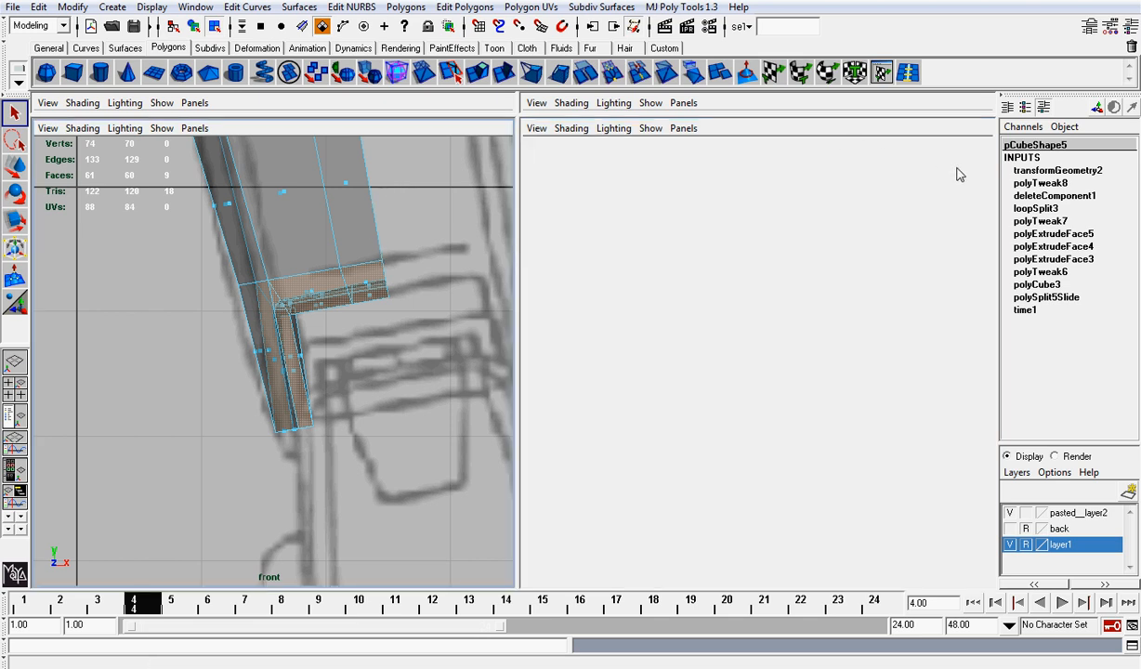
pyautogui.press('z')
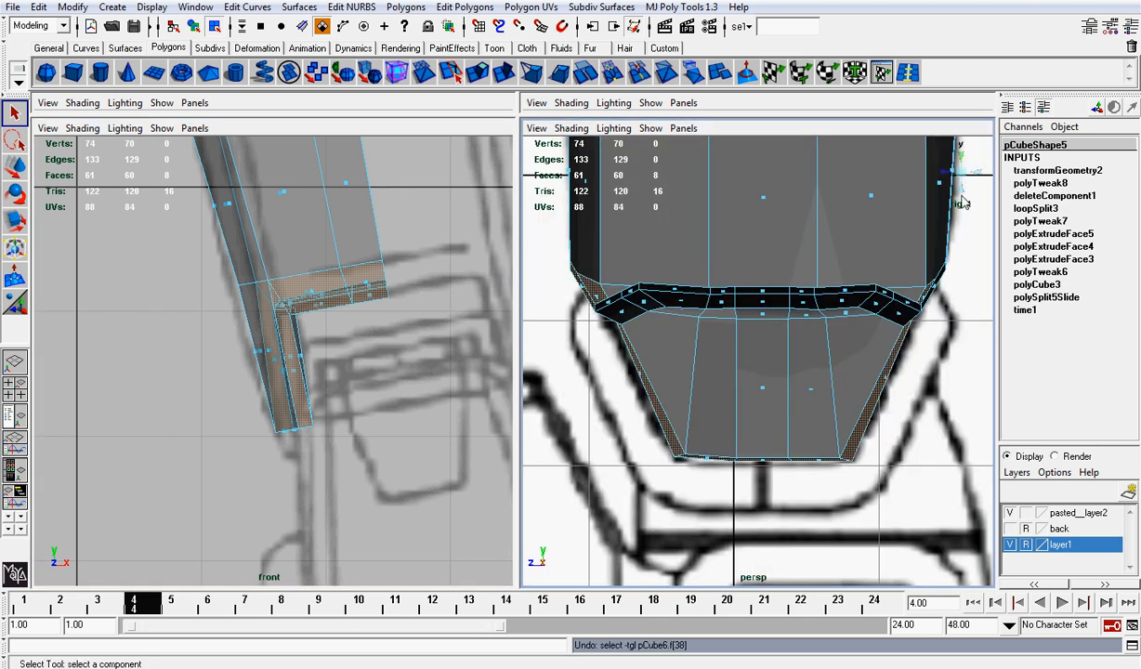
pyautogui.click(962, 174)
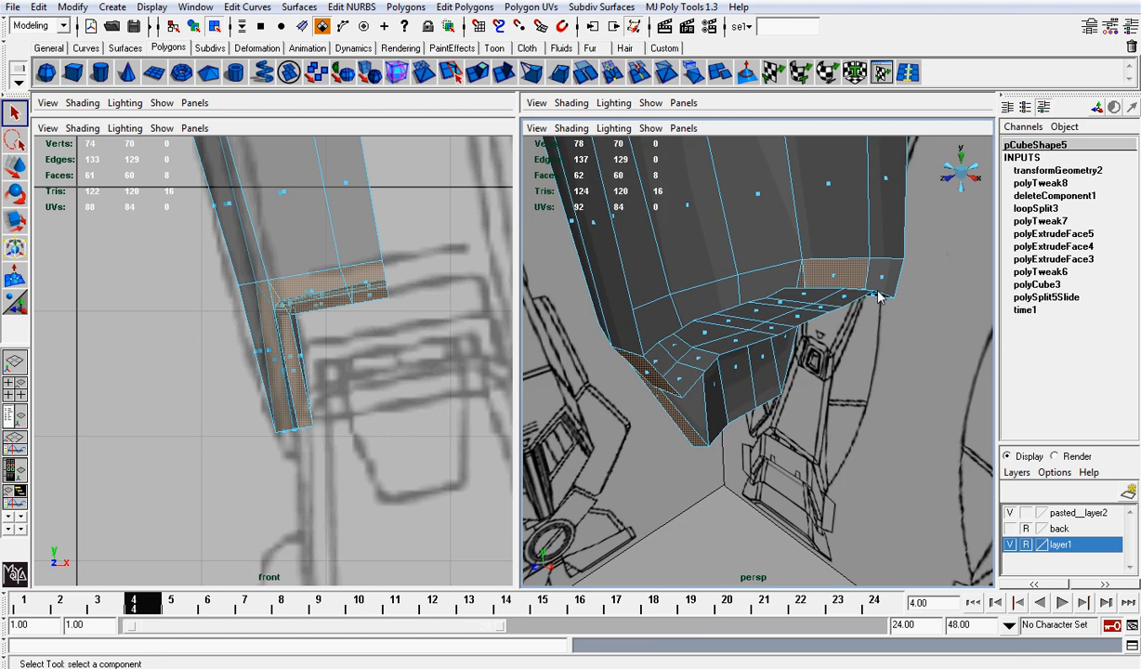
pyautogui.keyDown('alt'); pyautogui.moveTo(840, 298); pyautogui.dragTo(621, 254); pyautogui.keyUp('alt')
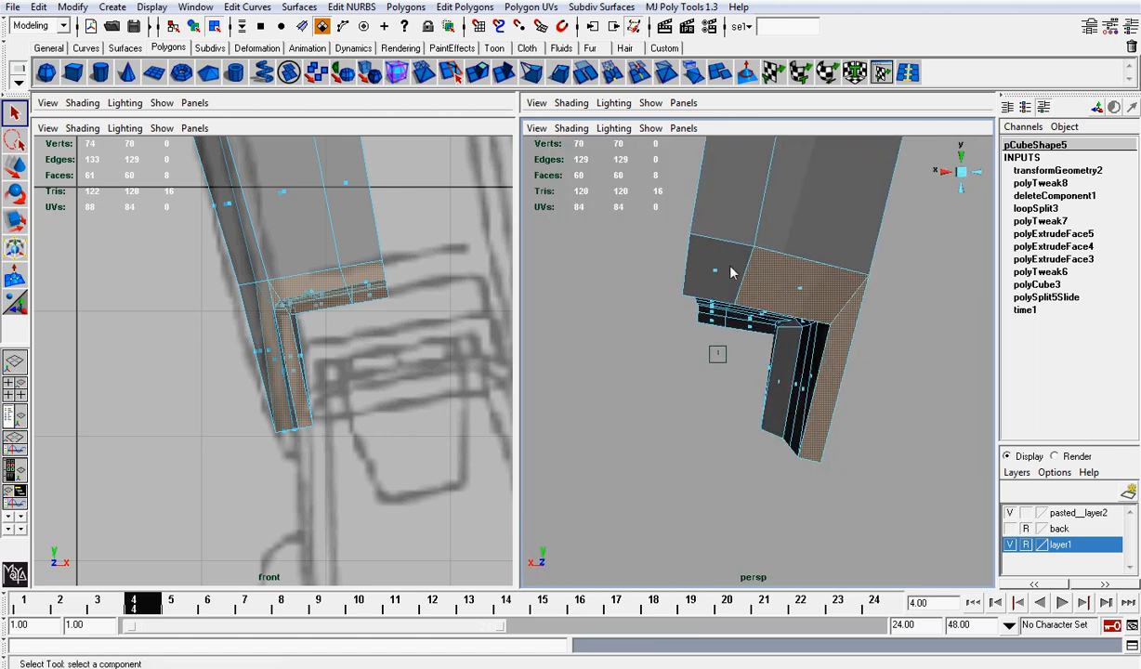
pyautogui.keyDown('shift'); pyautogui.click(717, 275); pyautogui.keyUp('shift')
pyautogui.keyDown('alt'); pyautogui.moveTo(717, 275); pyautogui.dragTo(940, 156); pyautogui.keyUp('alt')
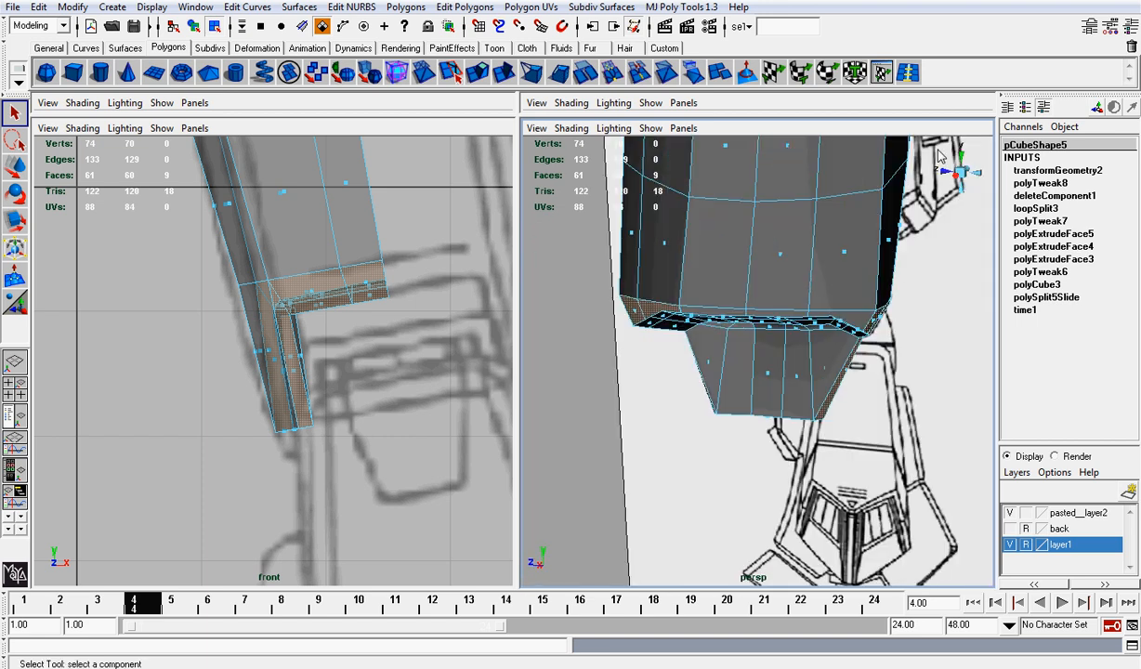
# Show the perspective panel from the left view with X-Ray shading turned on.
pyautogui.click(949, 175)
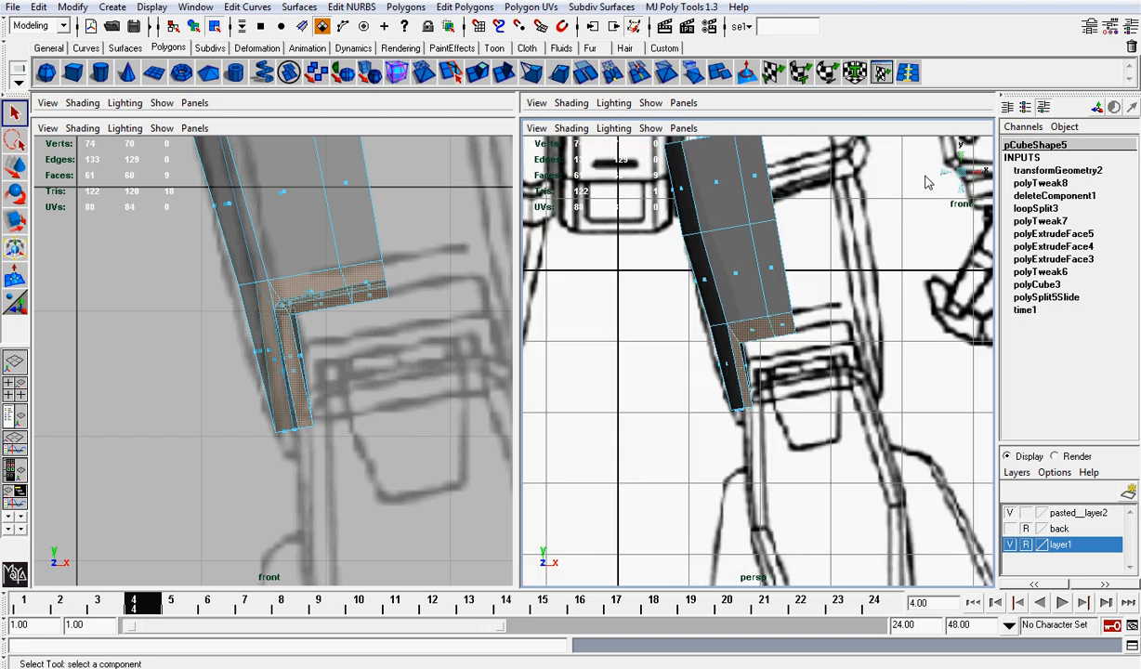
pyautogui.click(947, 178)
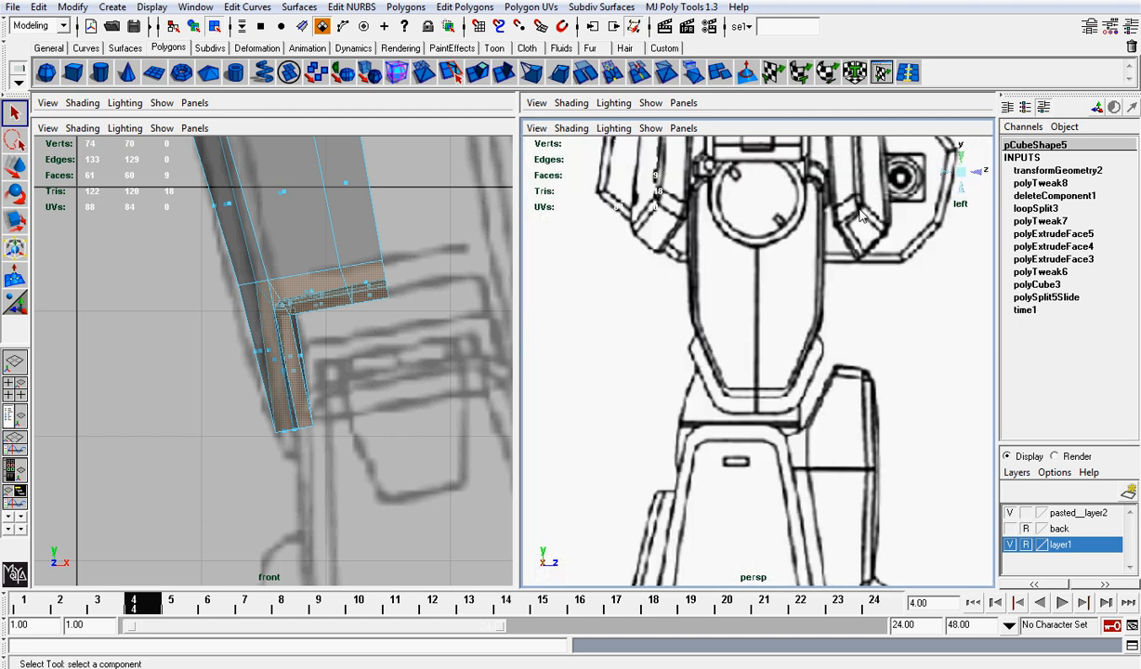
pyautogui.click(570, 128)
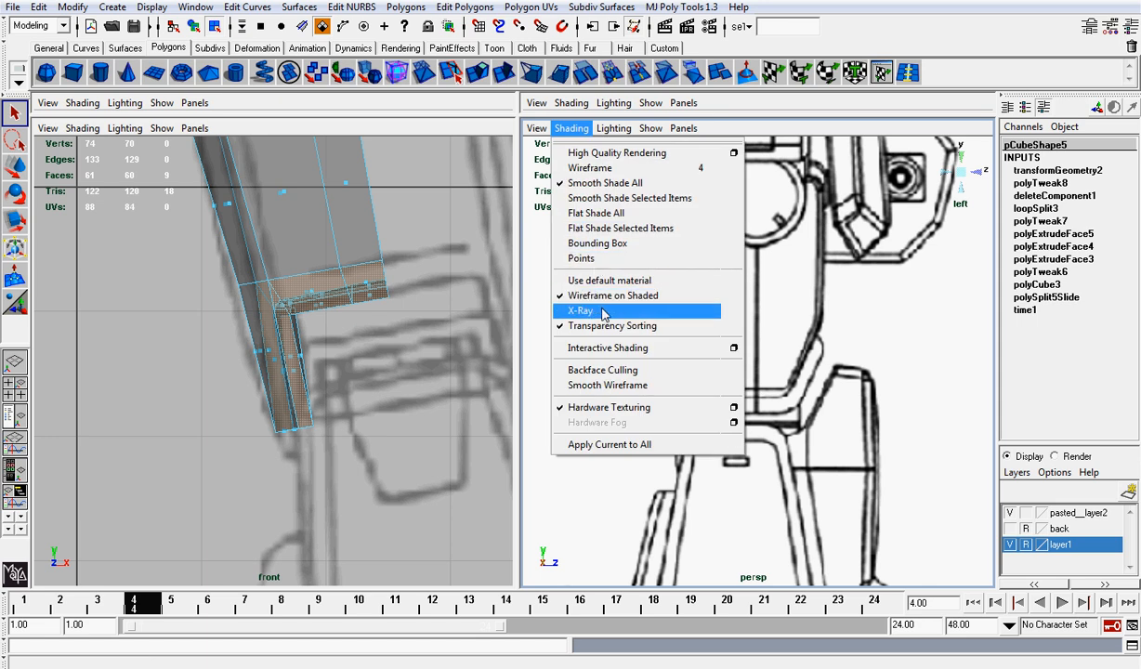
pyautogui.click(576, 298)
pyautogui.scroll(2, 798, 253)
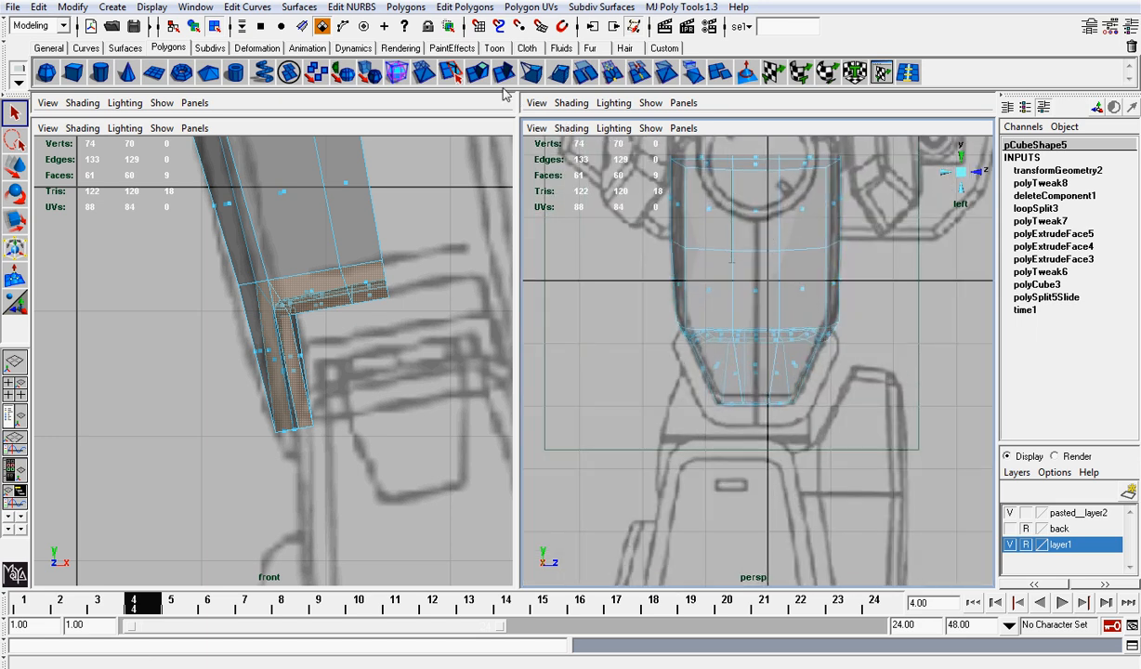
# Extrude the selected rim faces outward to the outer trim line of the reference drawing.
pyautogui.click(476, 74)
pyautogui.scroll(3, 805, 326)
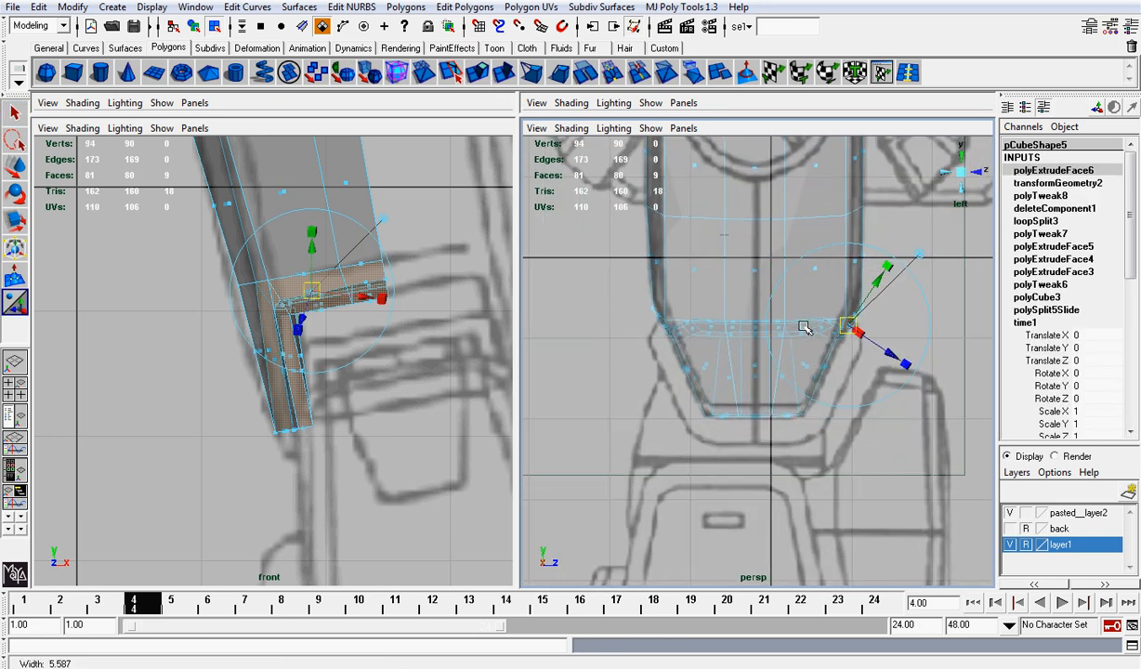
pyautogui.moveTo(891, 349); pyautogui.dragTo(926, 360)
pyautogui.scroll(2, 725, 340)
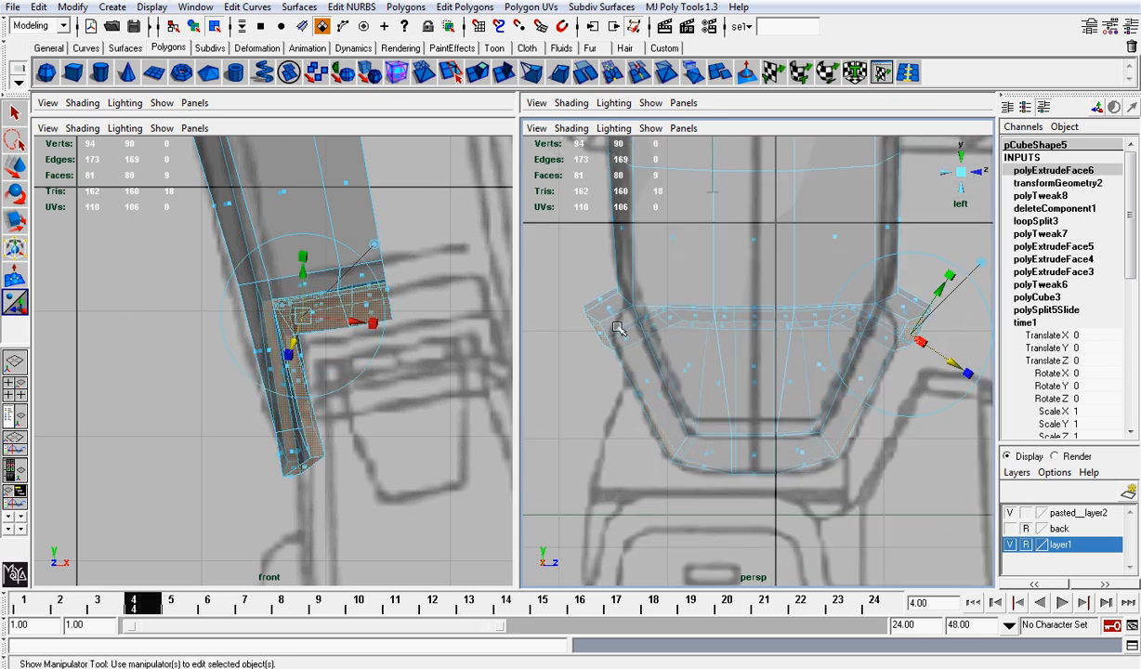
# Select the upper end vertices on both sides of the extruded rim and scale them inward along Z to the reference outline.
pyautogui.moveTo(618, 329); pyautogui.dragTo(677, 358, button='right')
pyautogui.moveTo(570, 299); pyautogui.dragTo(634, 361)
pyautogui.keyDown('shift'); pyautogui.moveTo(852, 290); pyautogui.dragTo(948, 359); pyautogui.keyUp('shift')
pyautogui.press('r')
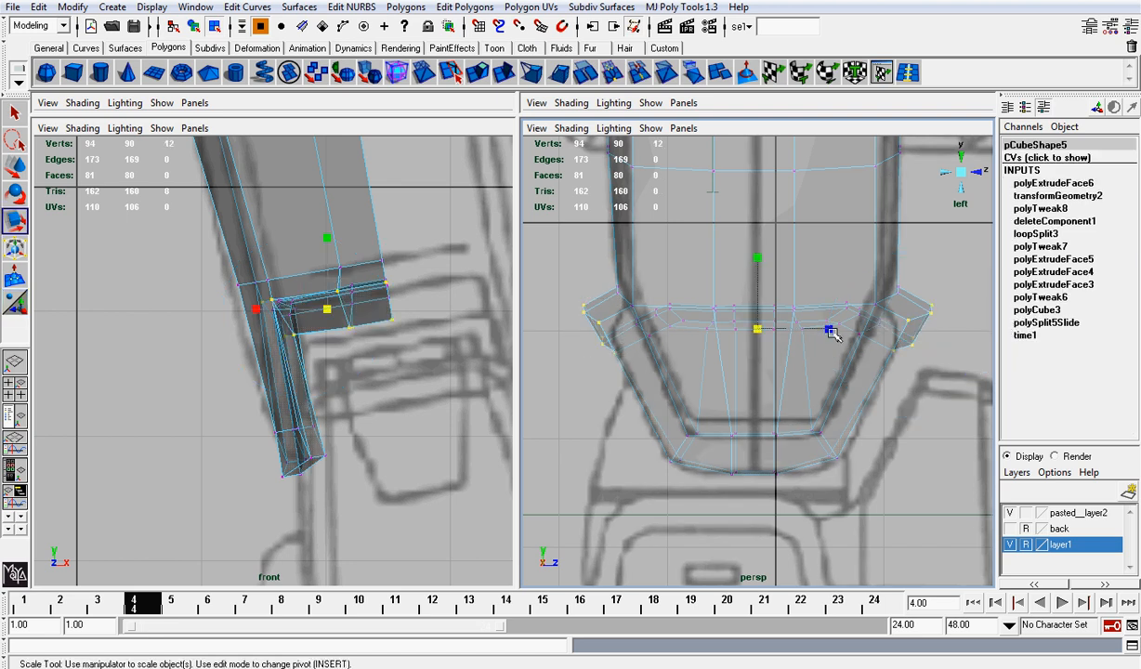
pyautogui.click(830, 330)
pyautogui.moveTo(830, 329); pyautogui.dragTo(823, 330)
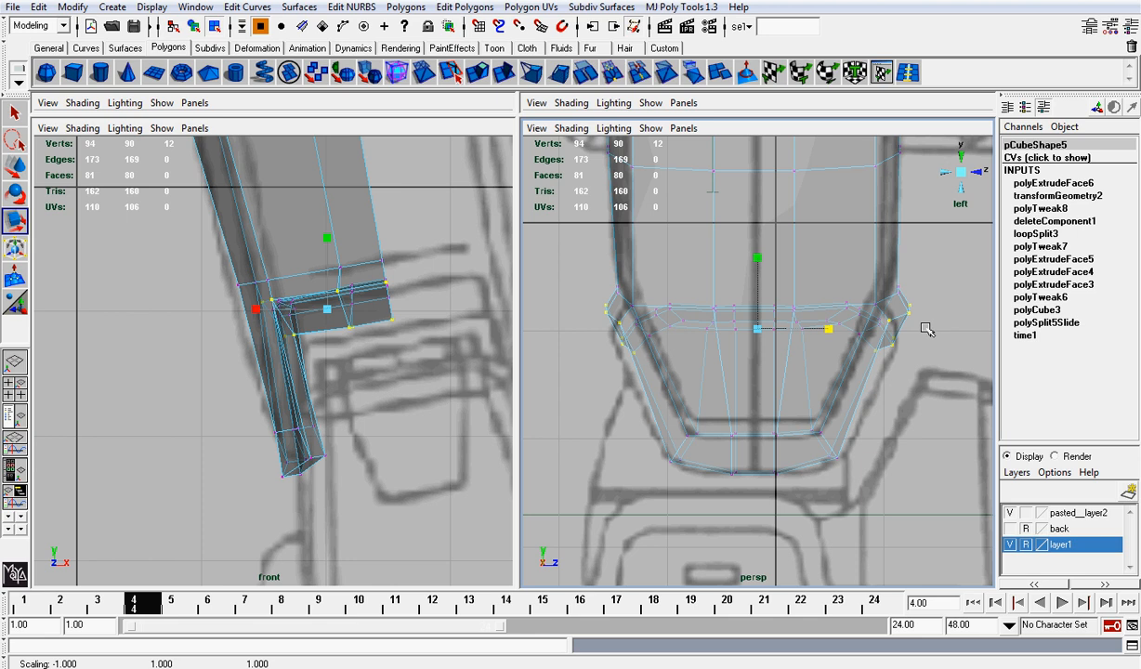
# Isolate the lowest vertex of each upper rim end and scale the pair outward along Z to match the reference outline.
pyautogui.keyDown('shift'); pyautogui.moveTo(878, 296); pyautogui.dragTo(884, 335); pyautogui.keyUp('shift')
pyautogui.keyDown('shift'); pyautogui.moveTo(581, 287); pyautogui.dragTo(632, 358); pyautogui.keyUp('shift')
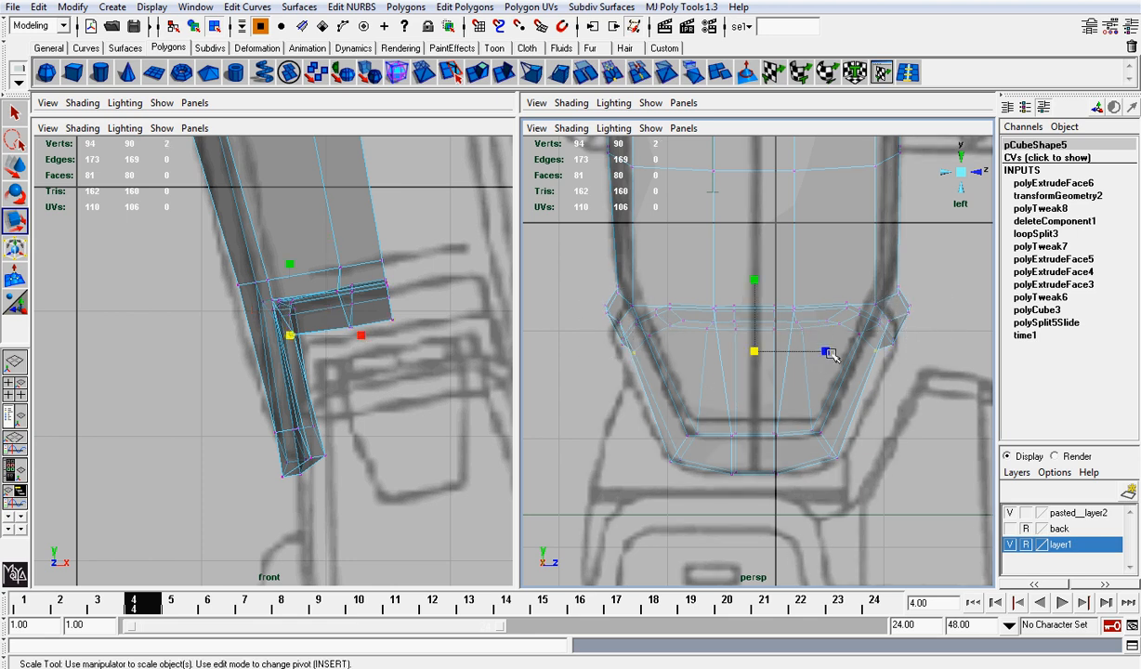
pyautogui.moveTo(829, 356); pyautogui.dragTo(835, 354)
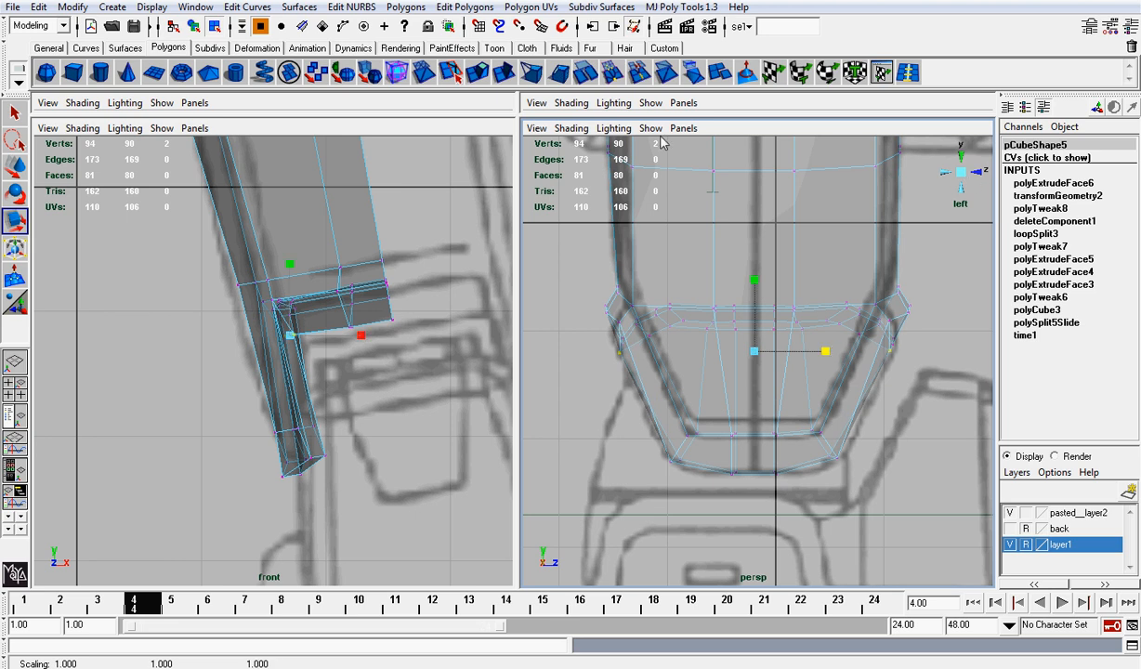
# Turn off X-Ray and hide layer1 to examine the extruded rim from several angles.
pyautogui.click(572, 129)
pyautogui.click(580, 308)
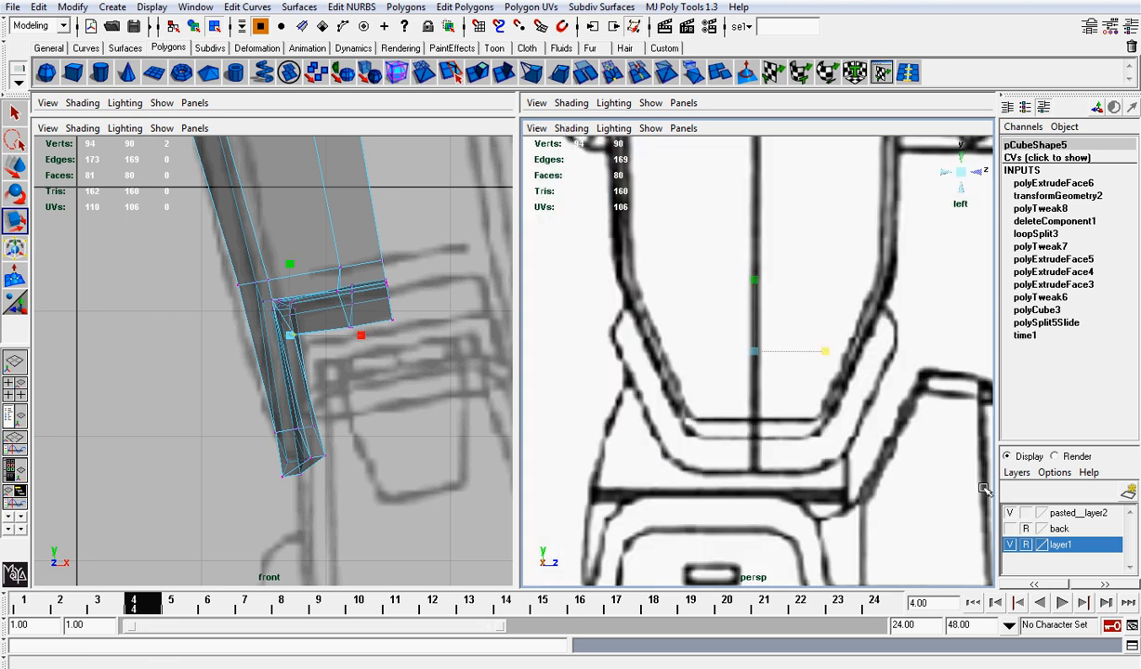
pyautogui.click(1010, 544)
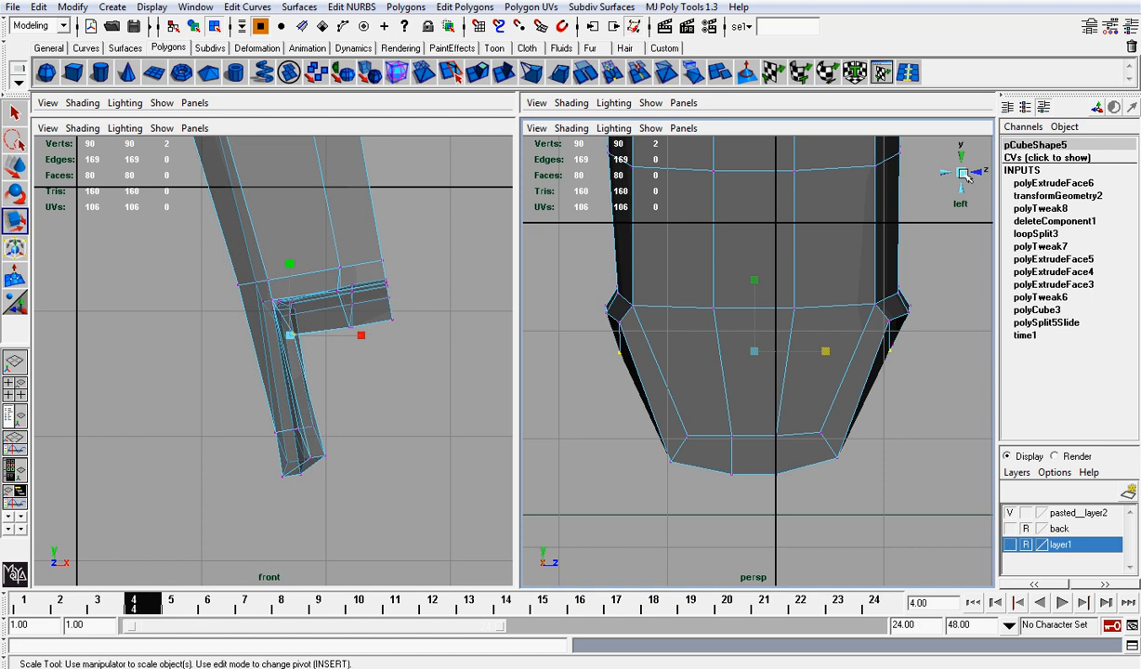
pyautogui.press('w')
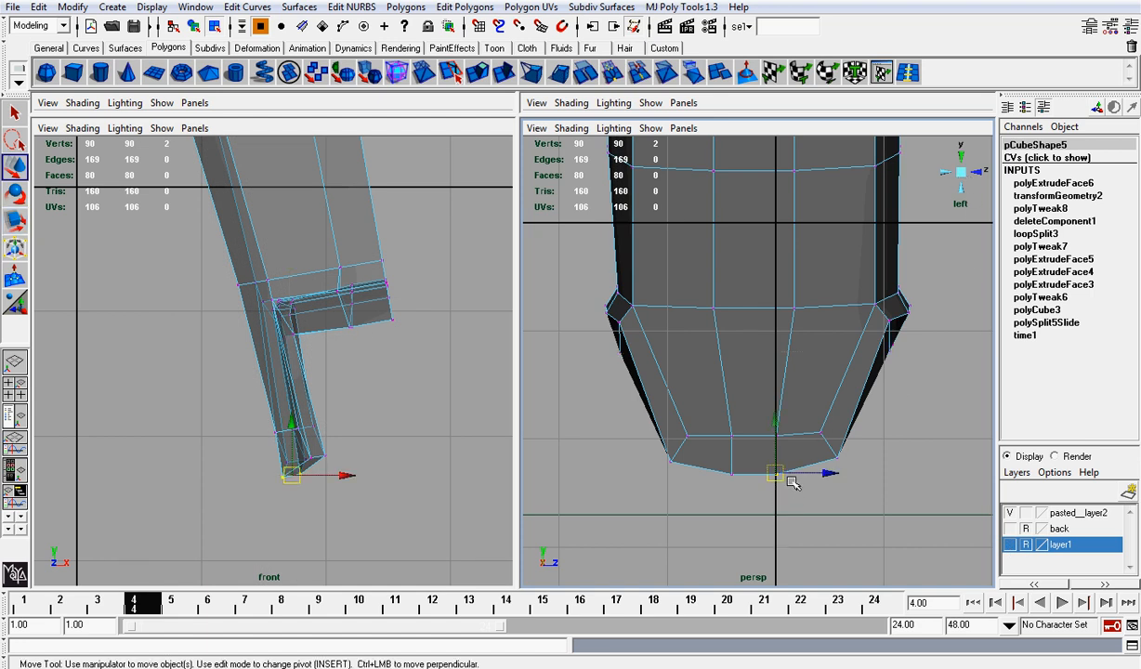
pyautogui.click(963, 174)
pyautogui.scroll(-8, 905, 253)
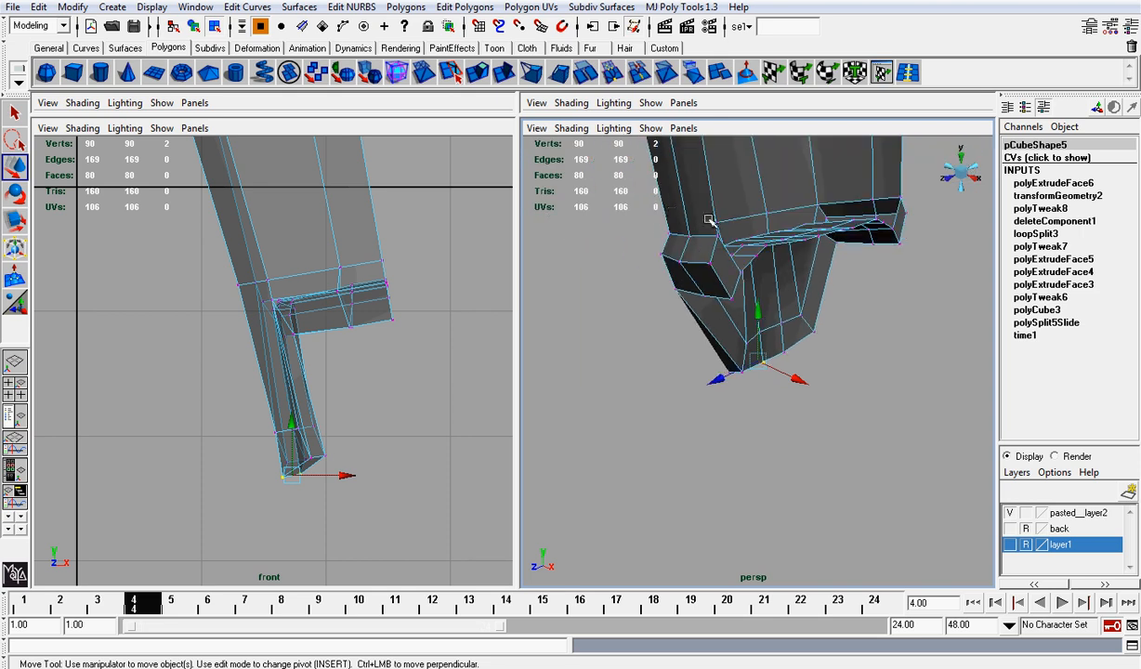
pyautogui.keyDown('alt'); pyautogui.moveTo(708, 219); pyautogui.dragTo(986, 204); pyautogui.keyUp('alt')
# Return to the left view, show layer1 again and turn X-Ray shading back on.
pyautogui.click(981, 174)
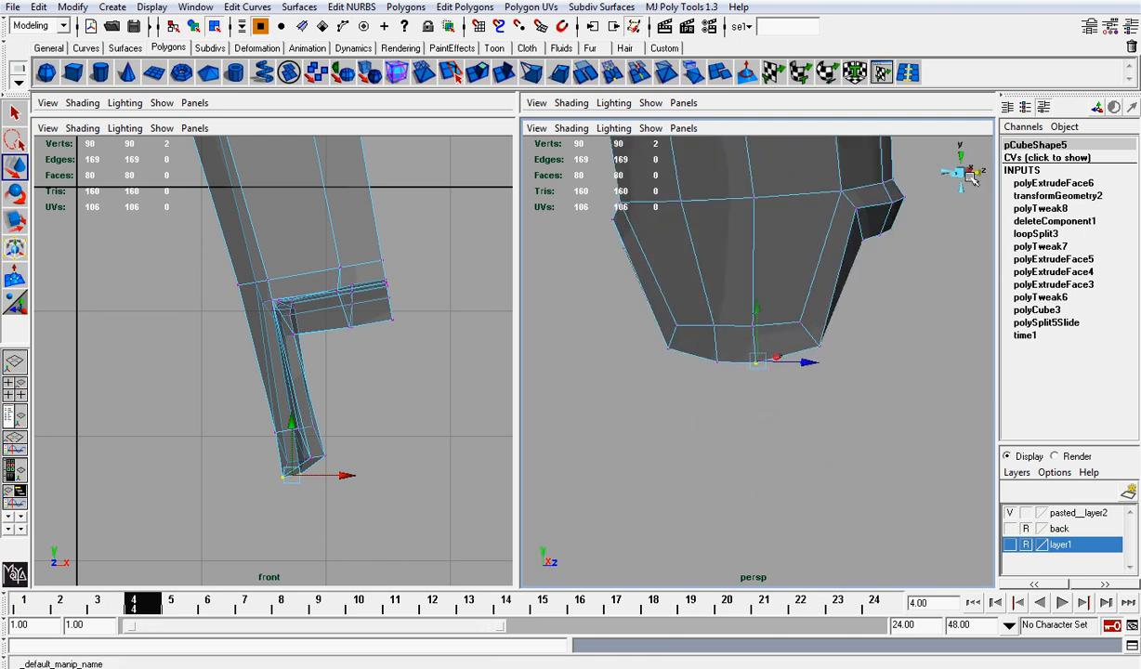
pyautogui.click(1011, 544)
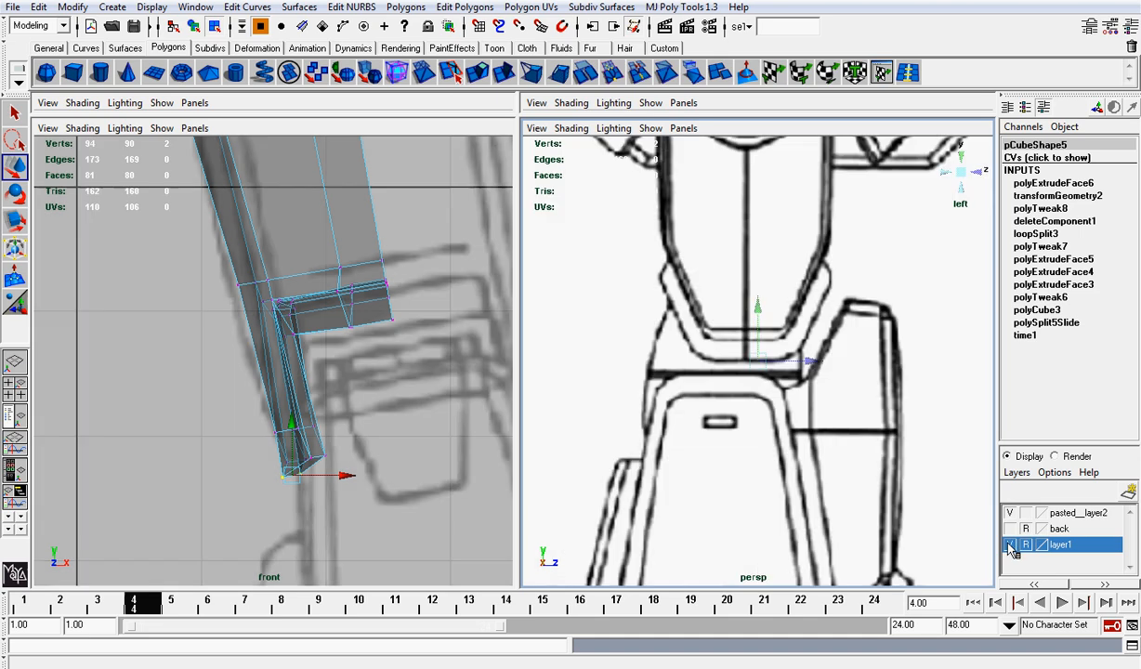
pyautogui.click(571, 128)
pyautogui.click(595, 309)
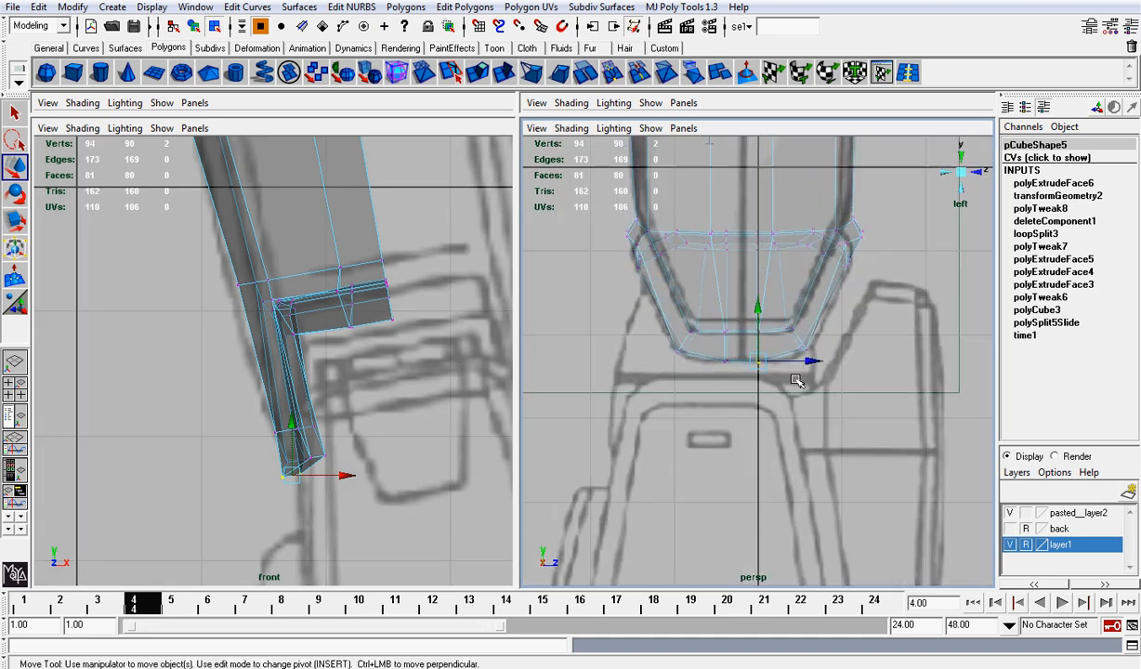
# Select the rim's bottom row of vertices, flatten it vertically and align it with the reference's bottom line.
pyautogui.scroll(3, 796, 380)
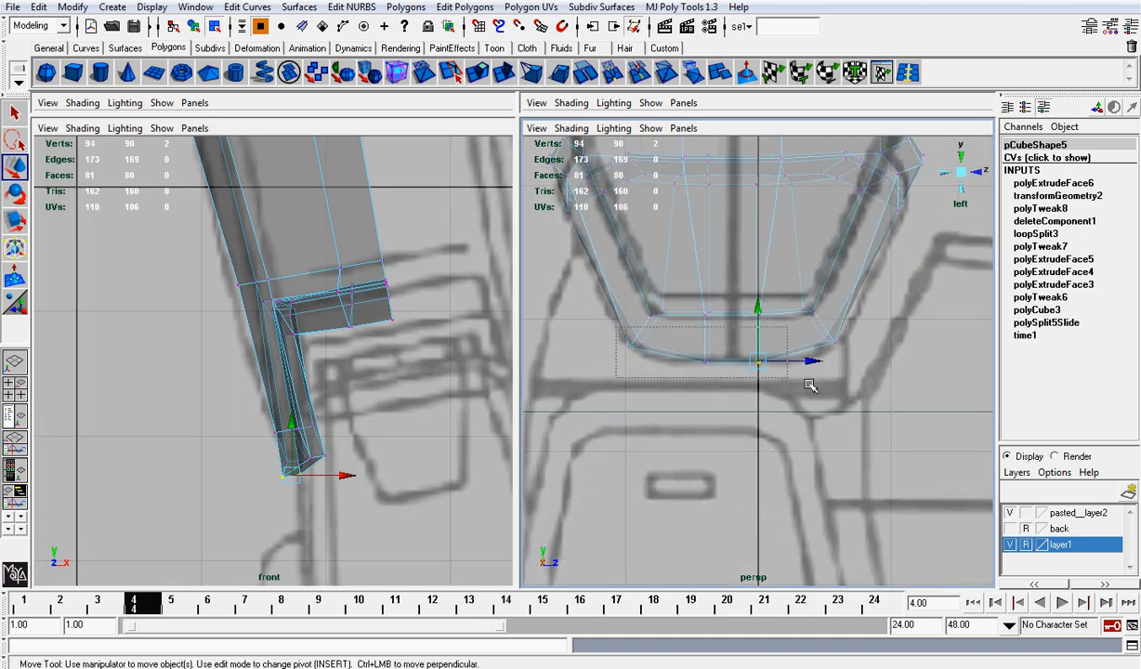
pyautogui.moveTo(809, 386); pyautogui.dragTo(862, 396)
pyautogui.press('r')
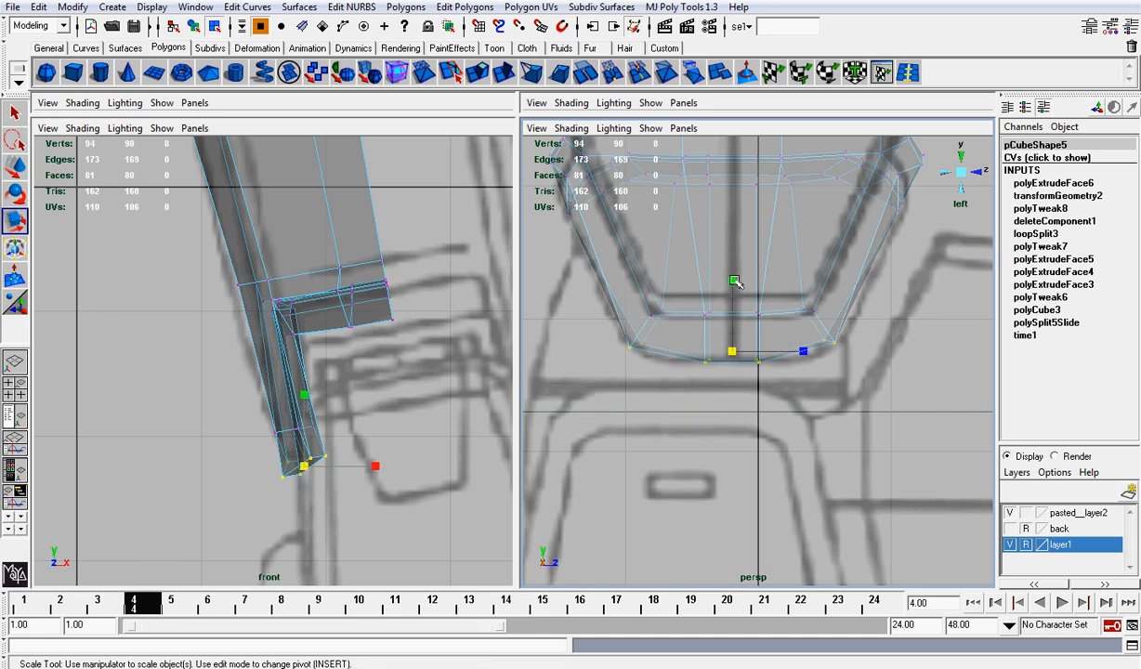
pyautogui.moveTo(738, 270); pyautogui.dragTo(735, 307)
pyautogui.press('w')
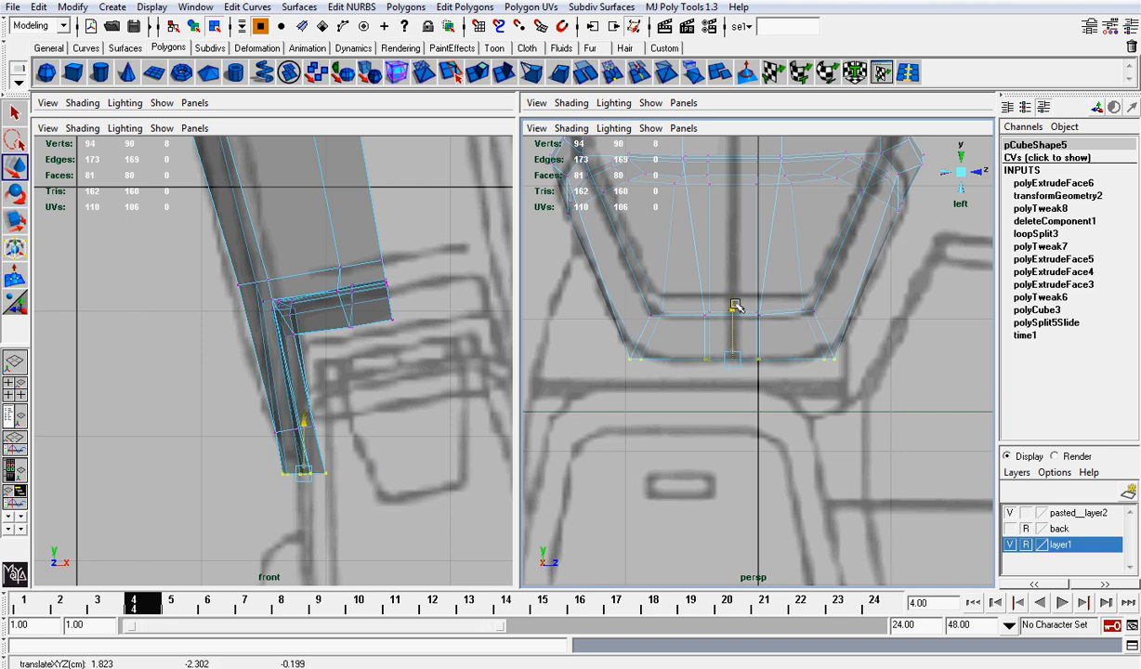
# Select the outer corner vertices at both ends of the bottom row and raise them to follow the reference's angled corners.
pyautogui.moveTo(616, 342); pyautogui.dragTo(667, 377)
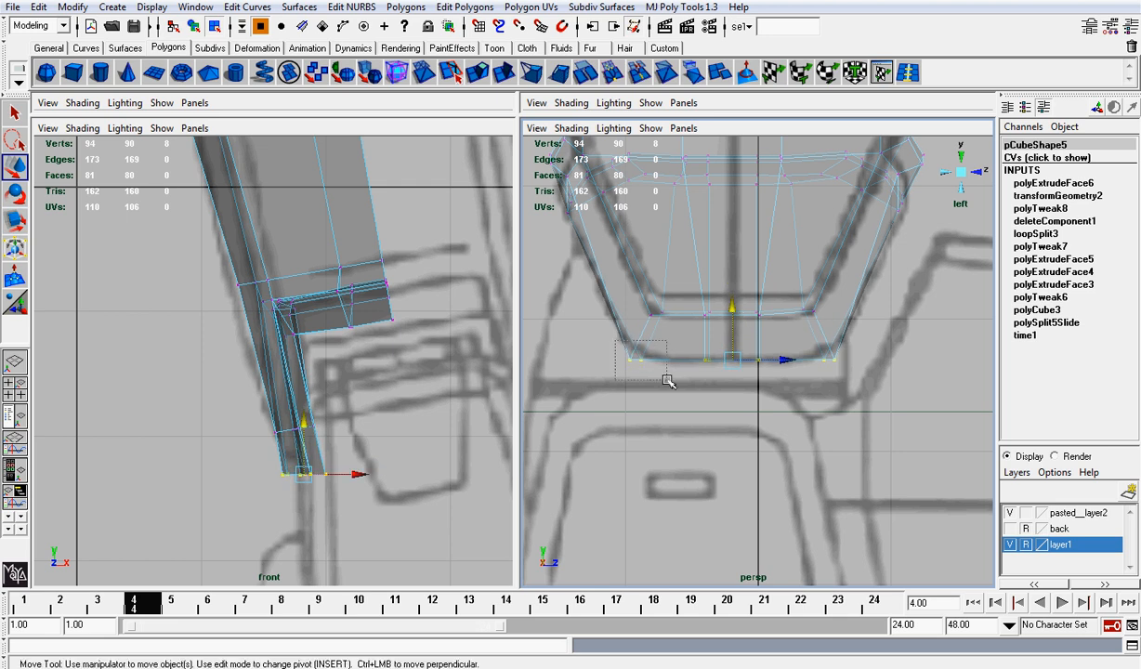
pyautogui.keyDown('shift'); pyautogui.moveTo(853, 384); pyautogui.dragTo(853, 384); pyautogui.keyUp('shift')
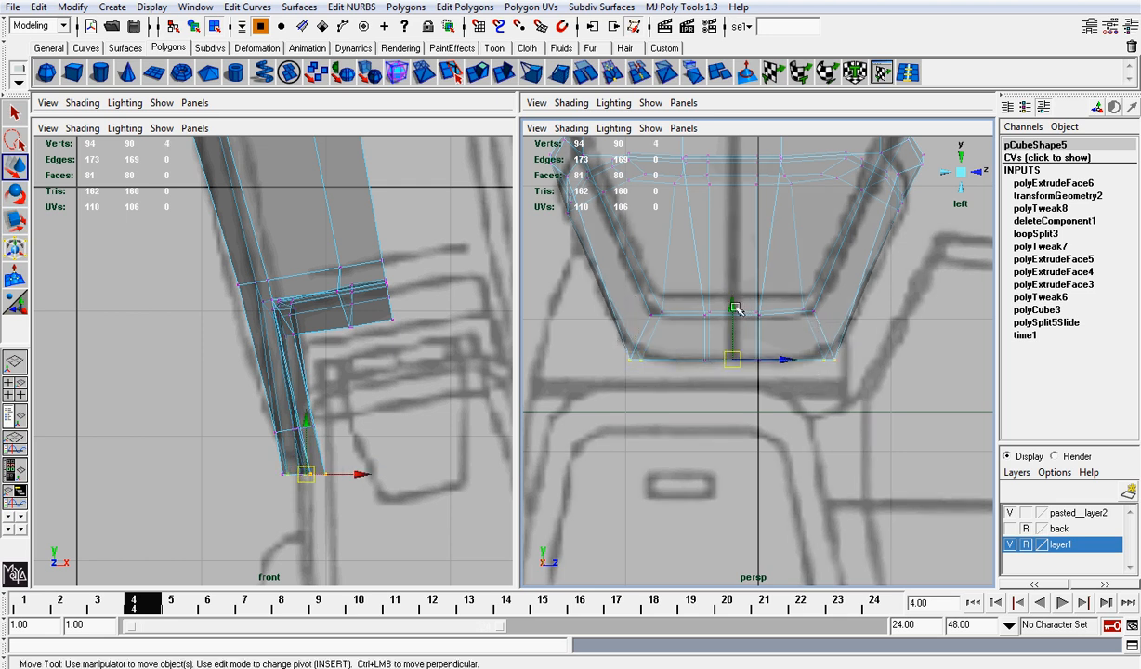
pyautogui.moveTo(734, 306); pyautogui.dragTo(735, 292)
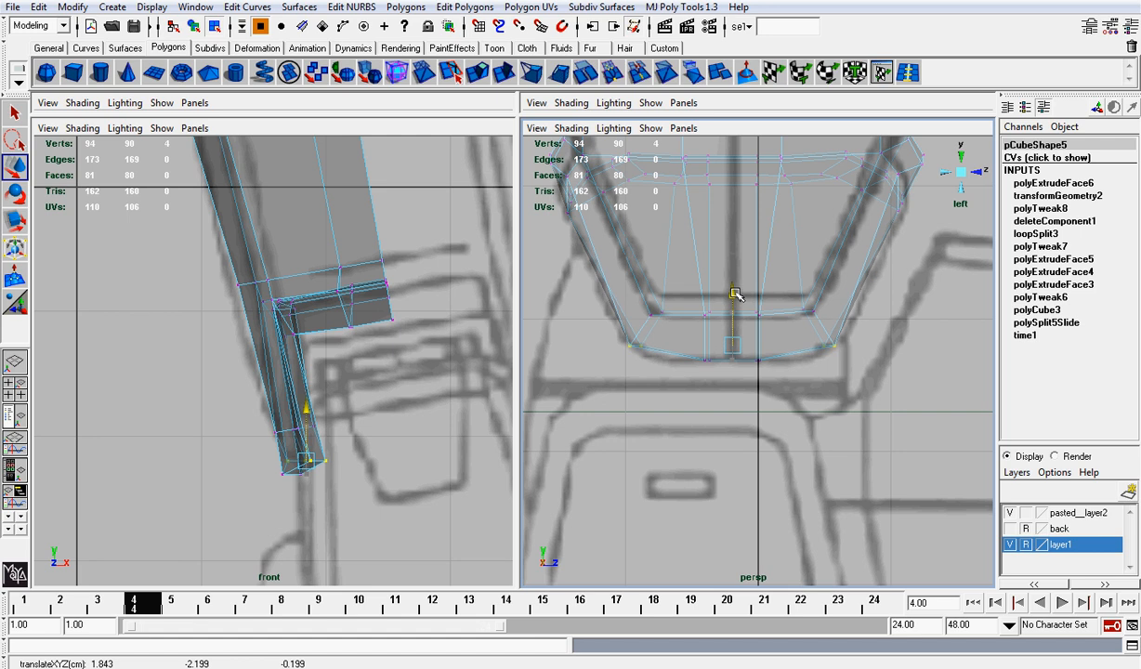
pyautogui.press('r')
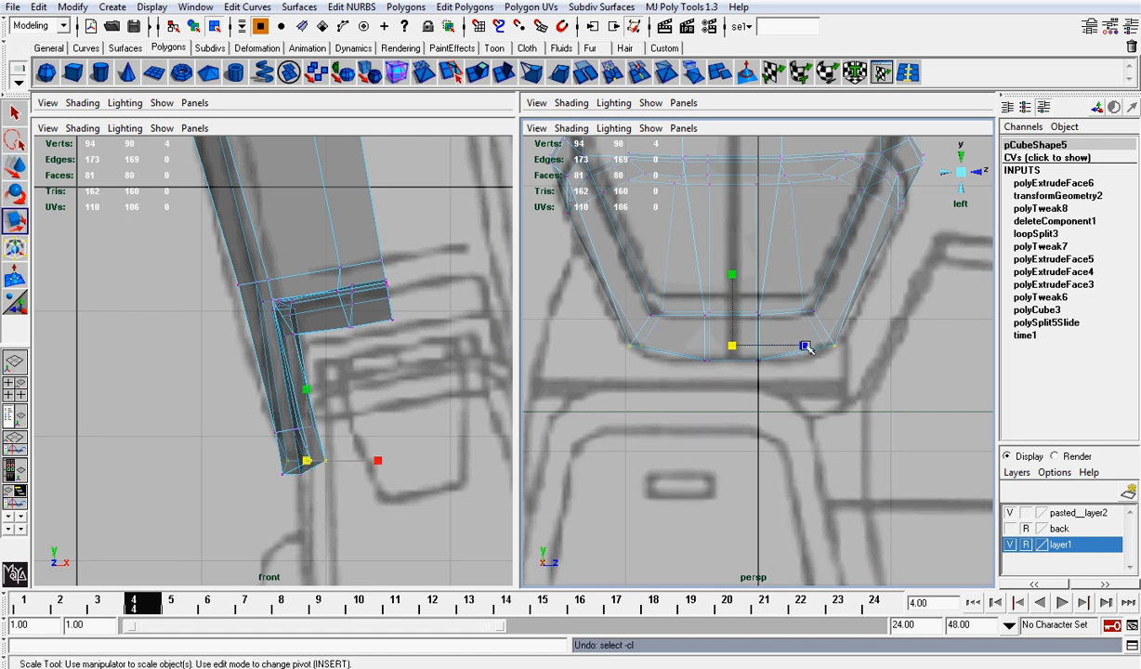
# Scale the raised corner vertices of the rim sideways, then turn off X-Ray and hide layer1 to check the shape.
pyautogui.moveTo(803, 345); pyautogui.dragTo(805, 345)
pyautogui.click(585, 132)
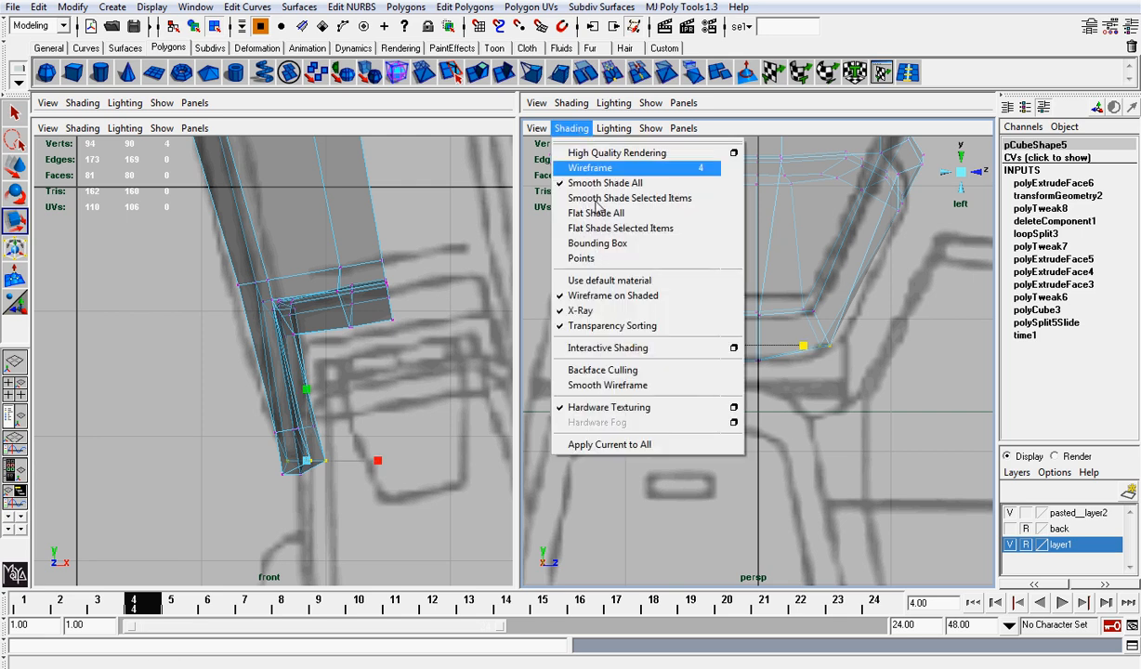
pyautogui.click(606, 299)
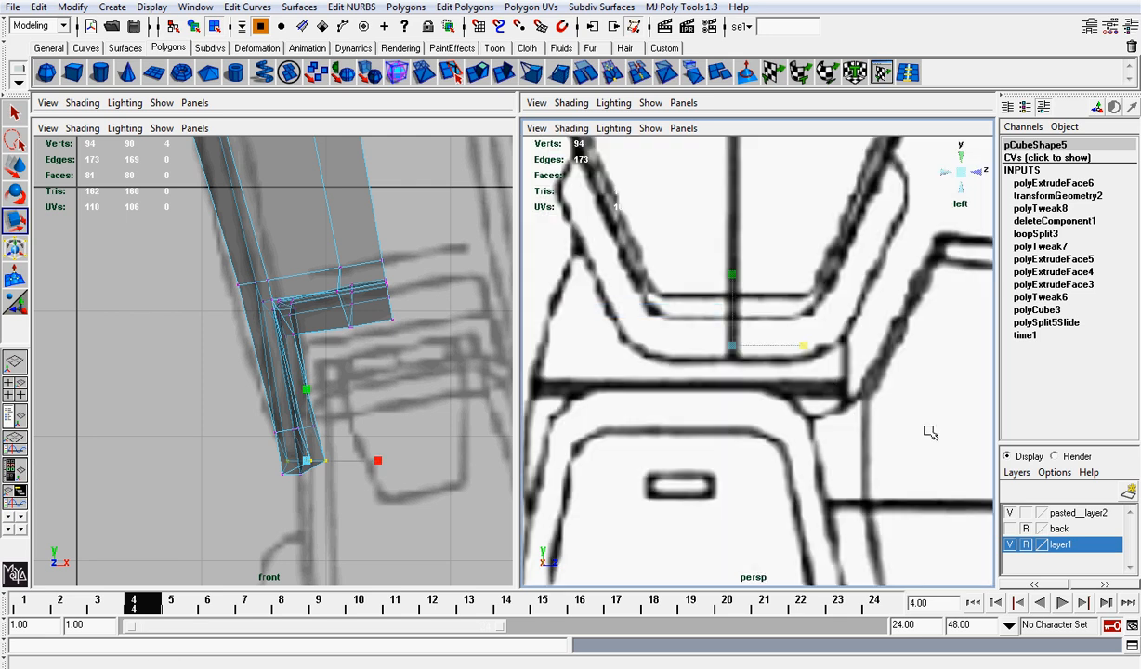
pyautogui.click(1011, 545)
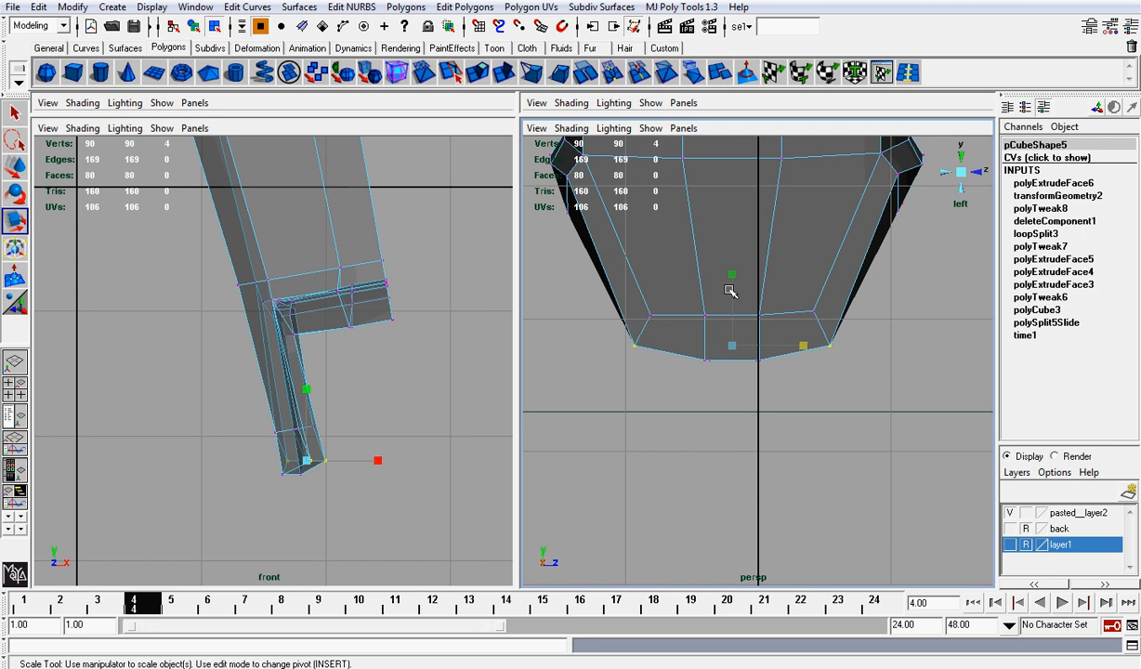
# Undo the recent scaling and raising of the rim's bottom corner vertices, and turn X-Ray shading back on.
pyautogui.press('w')
pyautogui.press('z')
pyautogui.press('z')
pyautogui.press('z')
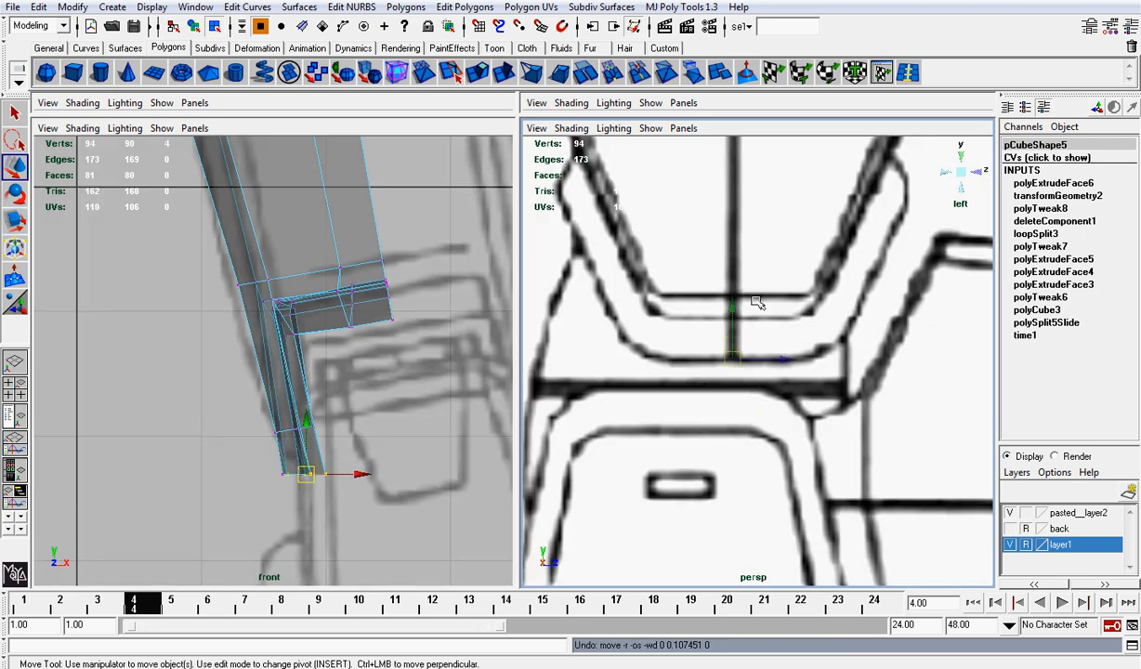
pyautogui.click(576, 130)
pyautogui.click(618, 293)
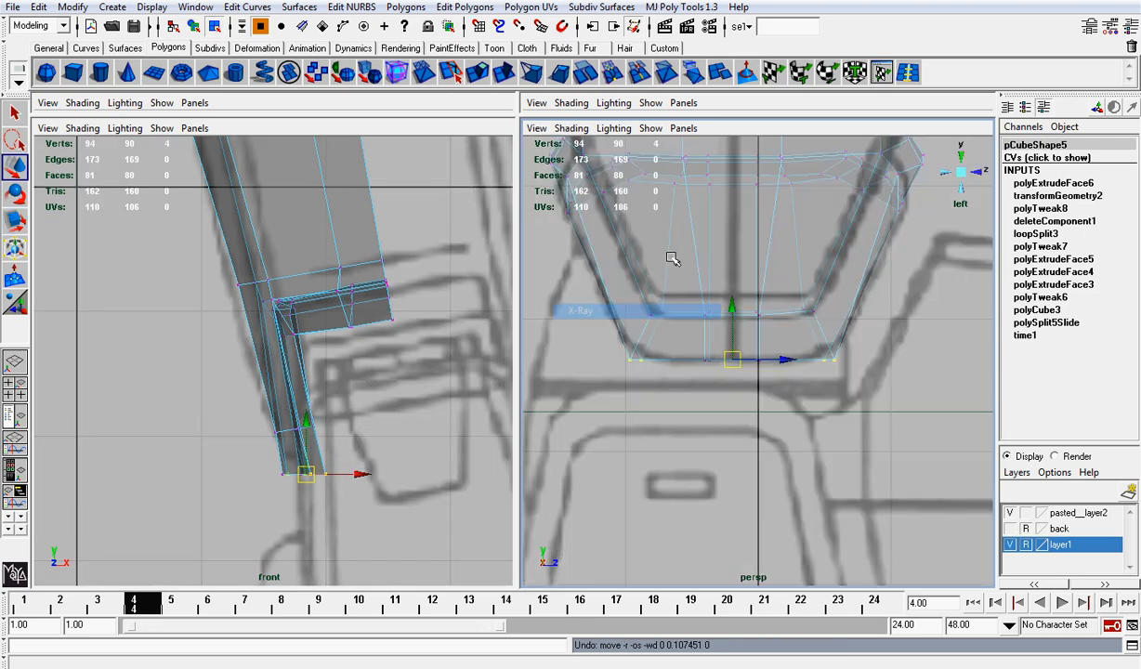
# Turn off X-Ray, hide layer1 and examine the underside and inner faces of the rim from several angles.
pyautogui.click(568, 130)
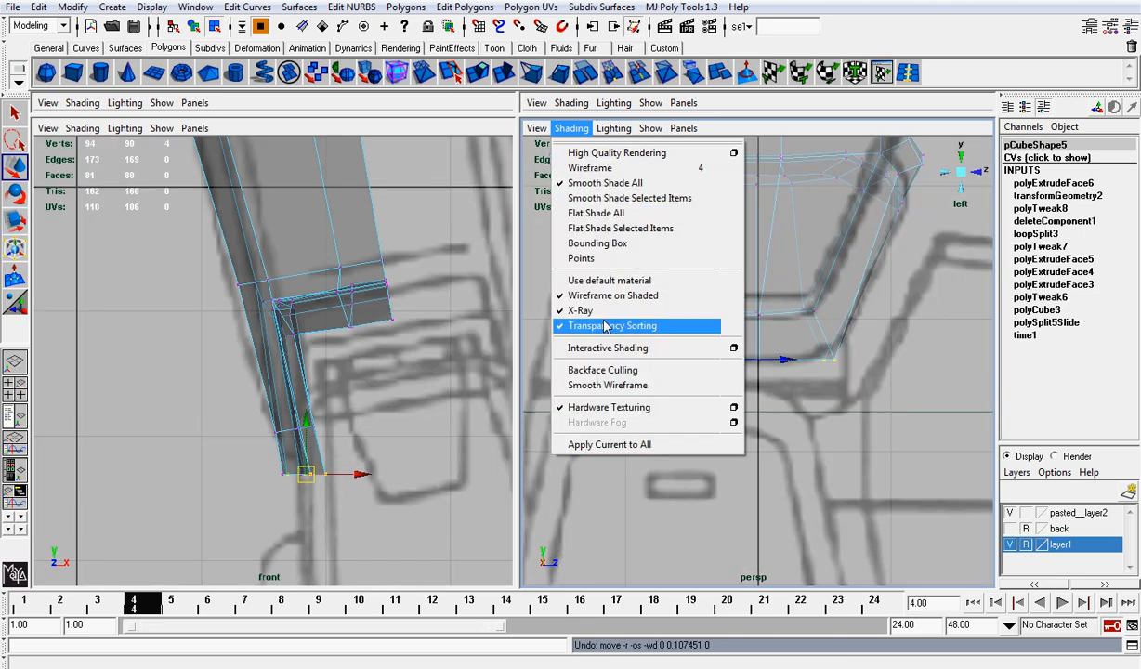
pyautogui.click(631, 313)
pyautogui.click(1010, 544)
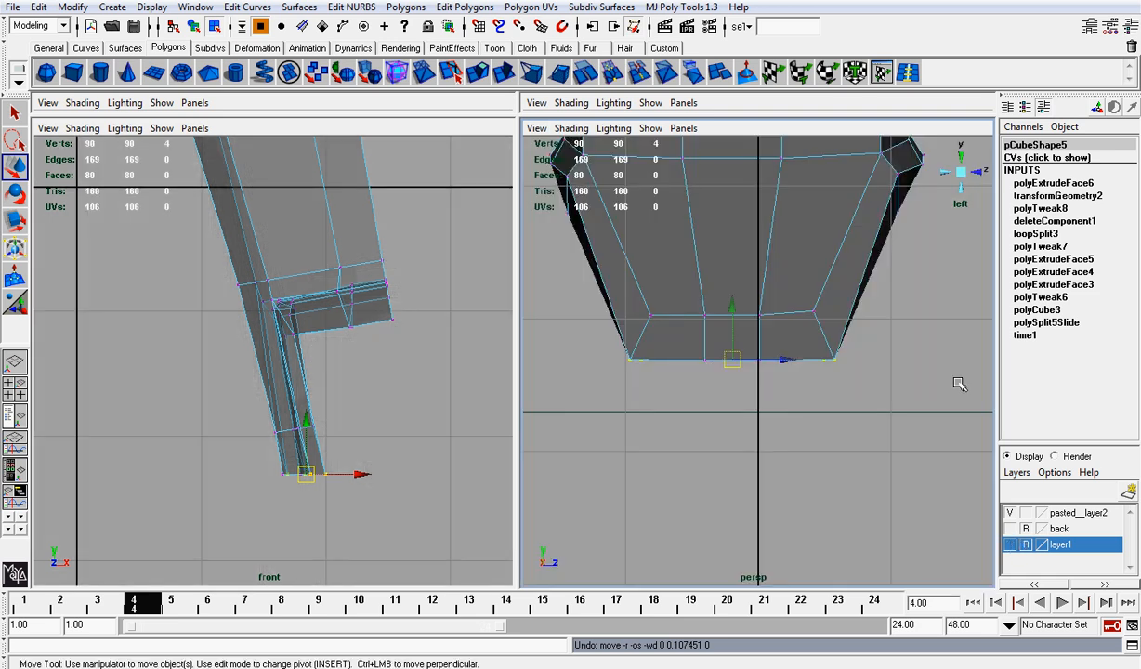
pyautogui.keyDown('alt'); pyautogui.moveTo(924, 175); pyautogui.dragTo(708, 225); pyautogui.keyUp('alt')
pyautogui.keyDown('alt'); pyautogui.moveTo(707, 226); pyautogui.dragTo(746, 334, button='middle'); pyautogui.keyUp('alt')
pyautogui.scroll(2, 738, 295)
pyautogui.keyDown('alt'); pyautogui.moveTo(746, 333); pyautogui.dragTo(733, 279); pyautogui.keyUp('alt')
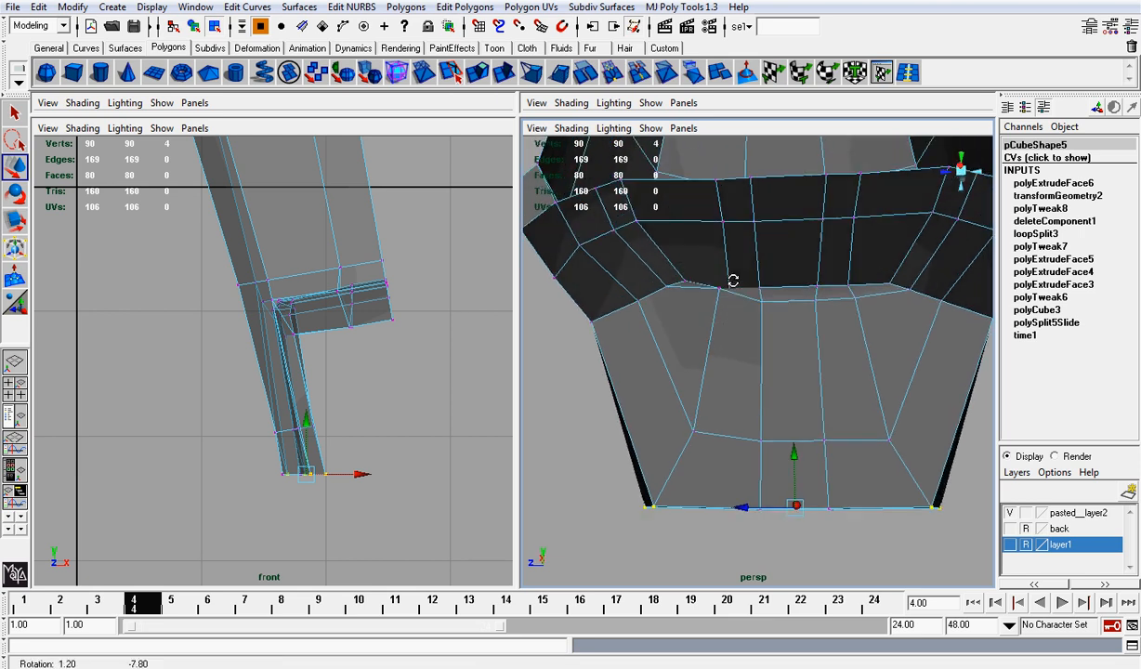
pyautogui.scroll(3, 734, 278)
pyautogui.keyDown('alt'); pyautogui.moveTo(733, 280); pyautogui.dragTo(759, 364, button='middle'); pyautogui.keyUp('alt')
pyautogui.keyDown('alt'); pyautogui.moveTo(759, 364); pyautogui.dragTo(915, 354); pyautogui.keyUp('alt')
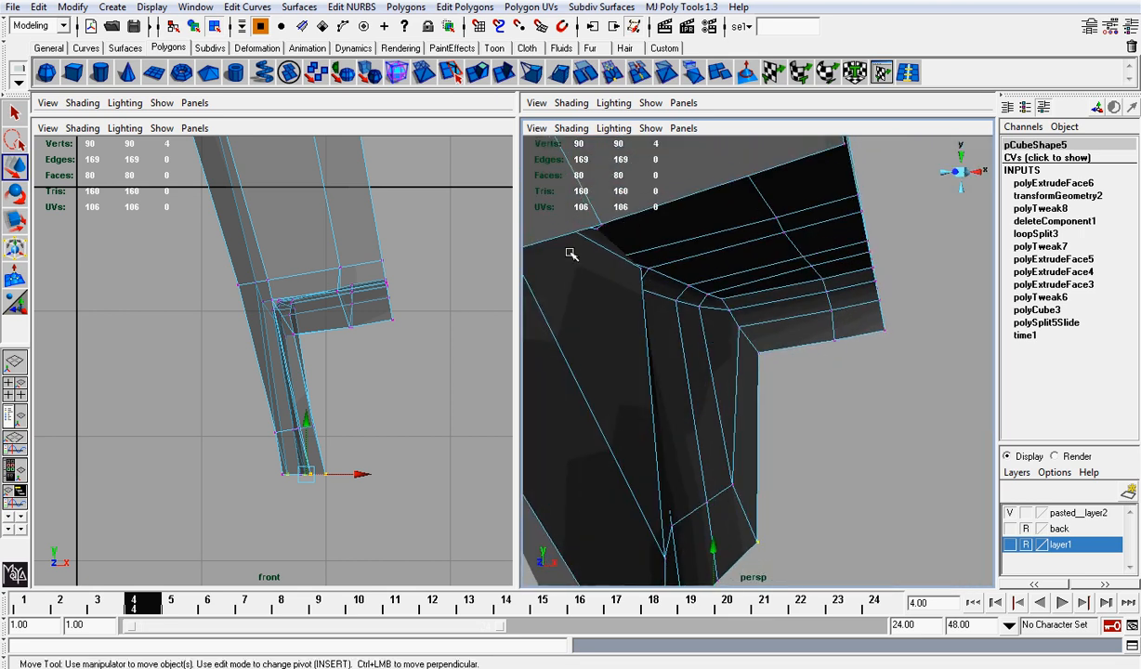
# Move individual vertices near both ends of the rim's inner crease along X to even out its curve.
pyautogui.click(639, 267)
pyautogui.keyDown('alt'); pyautogui.moveTo(649, 272); pyautogui.dragTo(790, 299); pyautogui.keyUp('alt')
pyautogui.moveTo(690, 274); pyautogui.dragTo(789, 288)
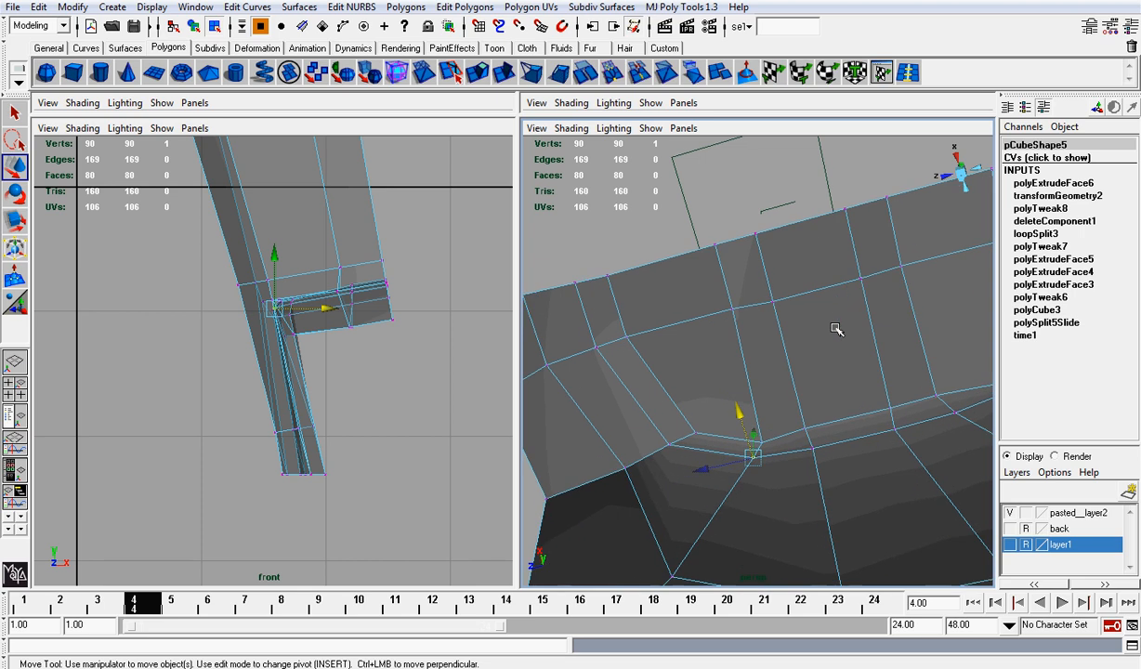
pyautogui.click(768, 432)
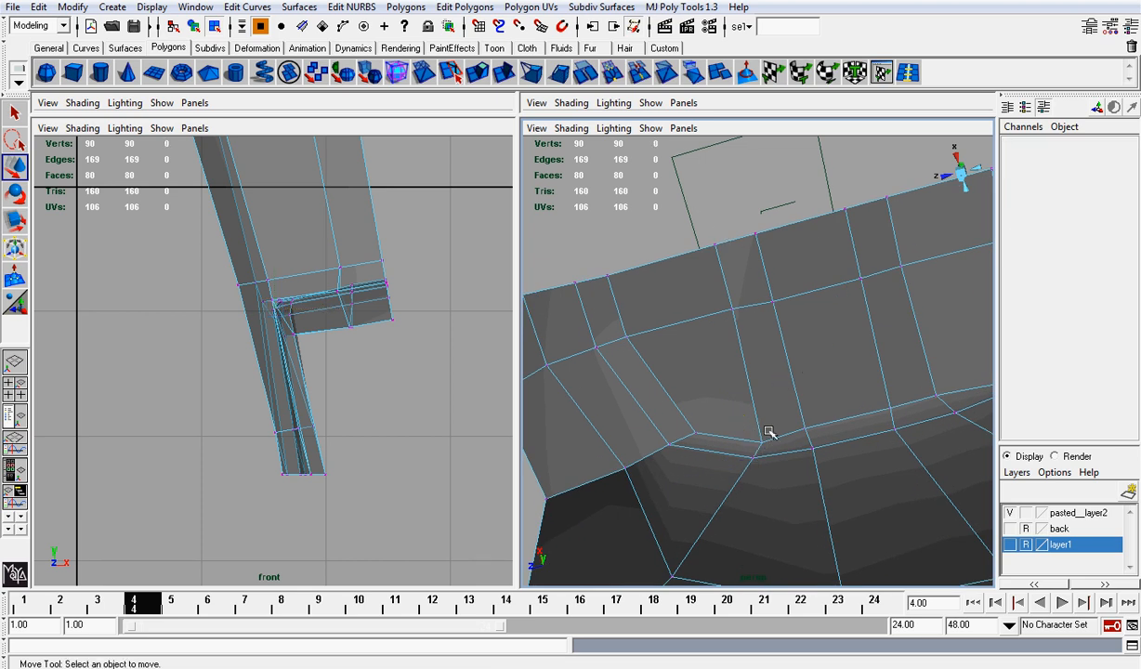
pyautogui.click(762, 443)
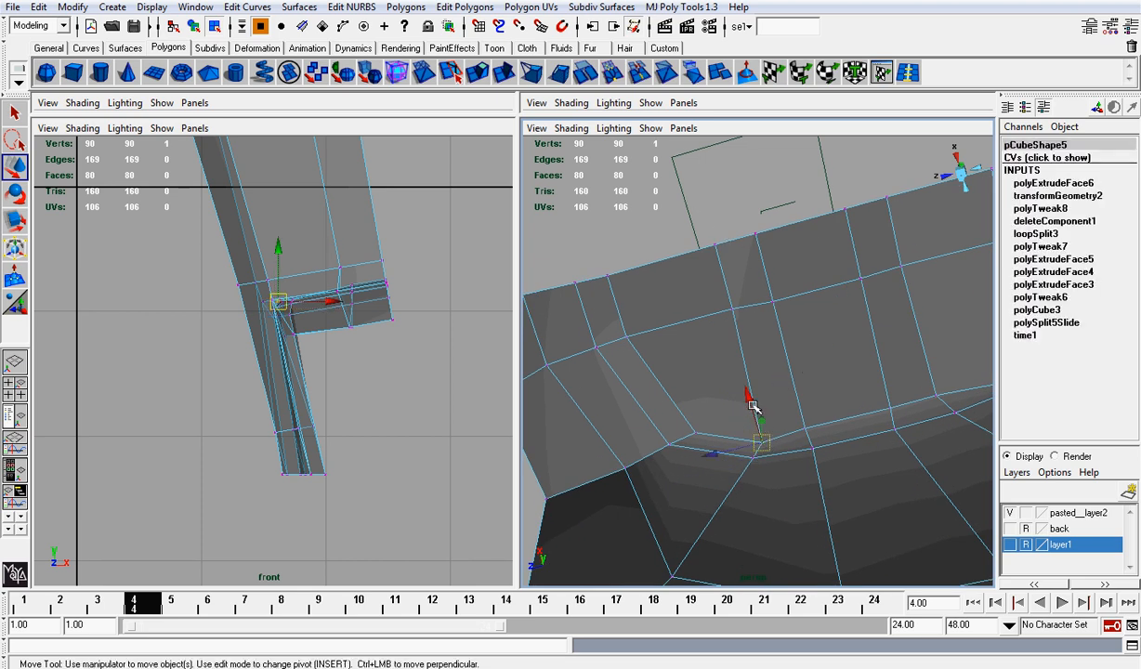
pyautogui.moveTo(752, 407); pyautogui.dragTo(810, 397)
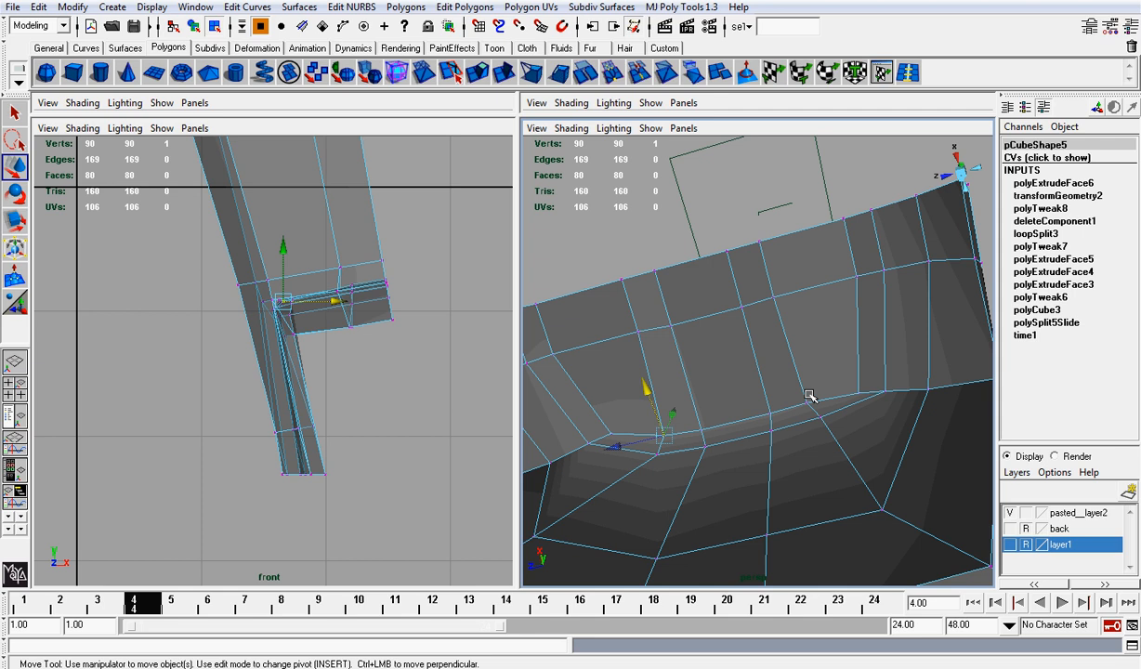
pyautogui.click(857, 392)
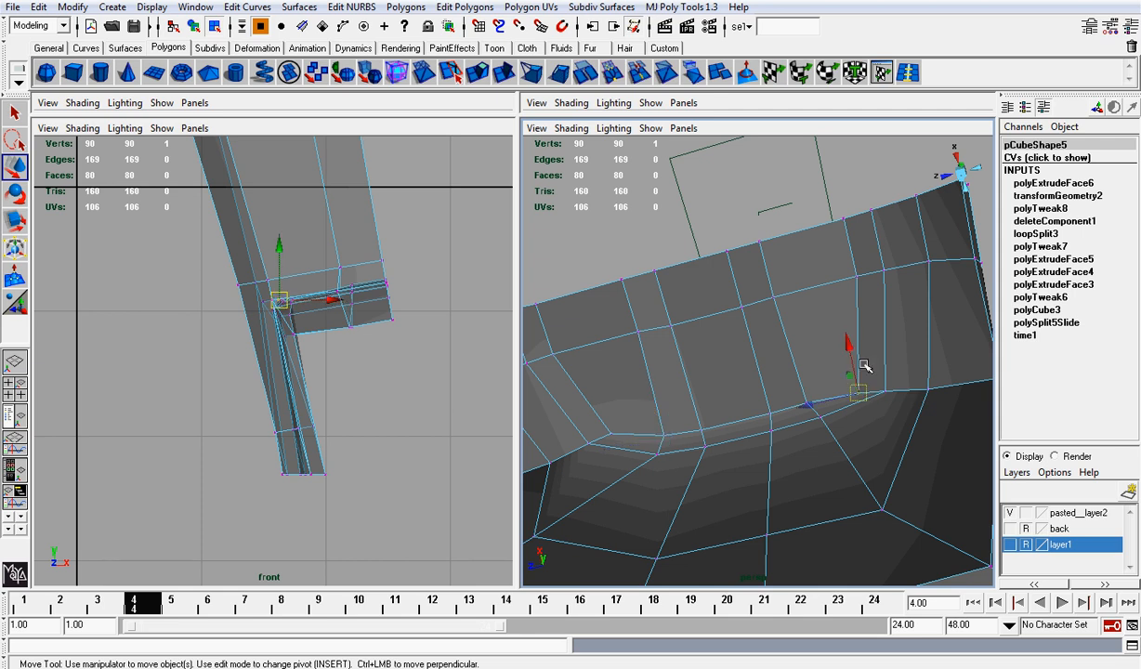
pyautogui.moveTo(849, 346); pyautogui.dragTo(847, 338)
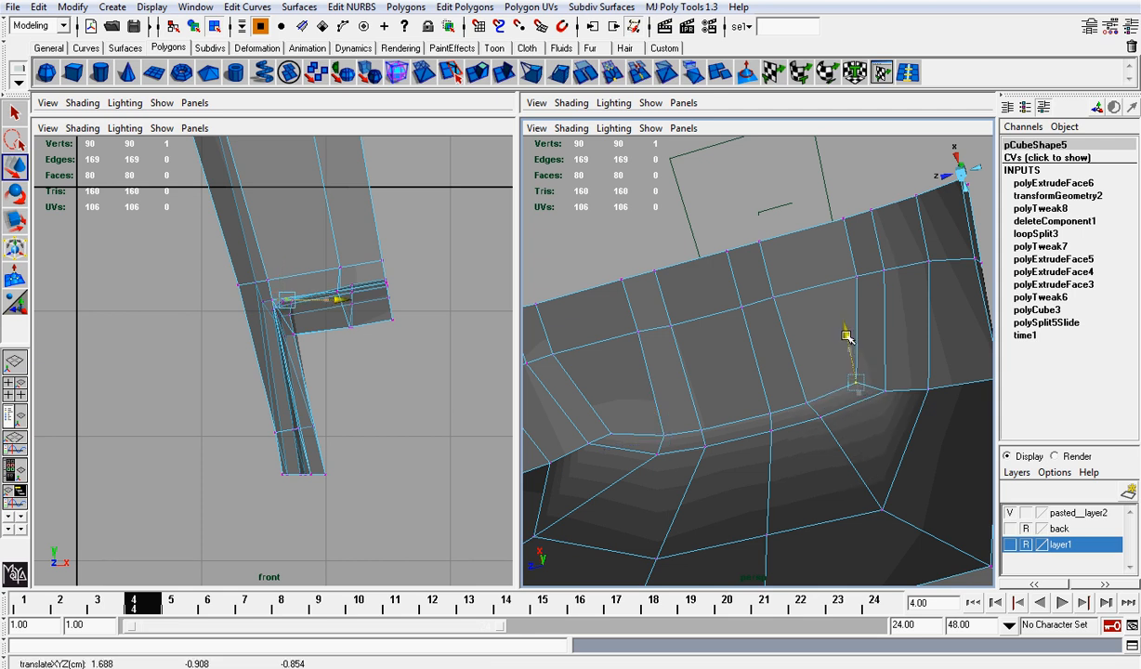
# Move the back edge at the bottom of the lower flap inward along X to thin the flap.
pyautogui.scroll(-3, 845, 334)
pyautogui.keyDown('alt'); pyautogui.moveTo(807, 317); pyautogui.dragTo(816, 332); pyautogui.keyUp('alt')
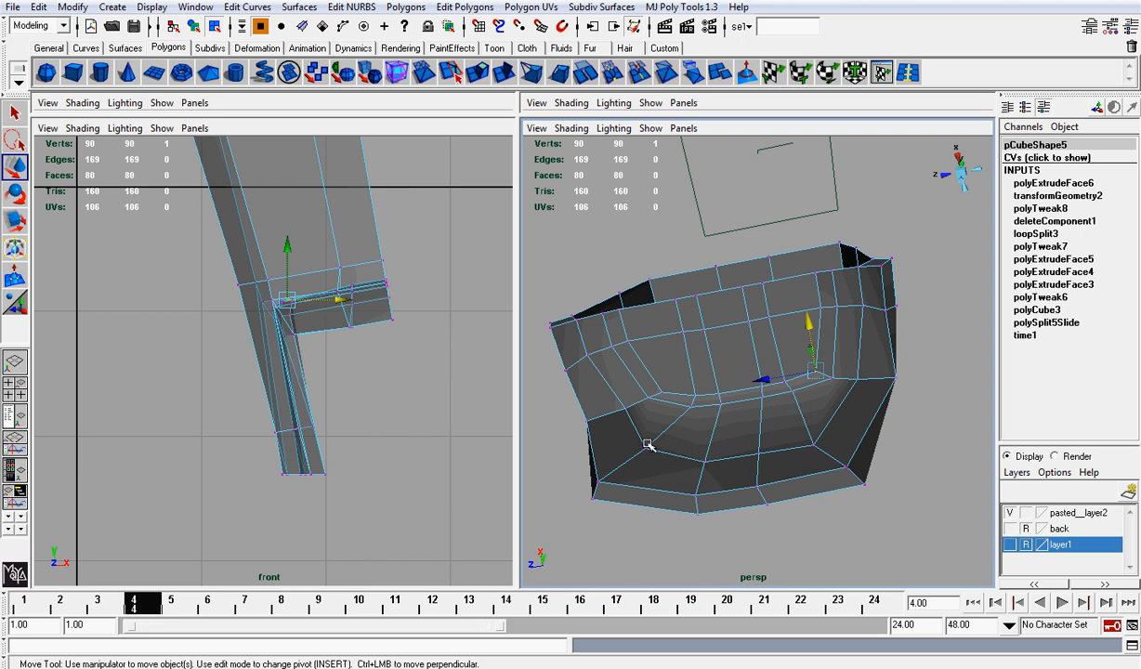
pyautogui.keyDown('alt'); pyautogui.moveTo(651, 449); pyautogui.dragTo(852, 412); pyautogui.keyUp('alt')
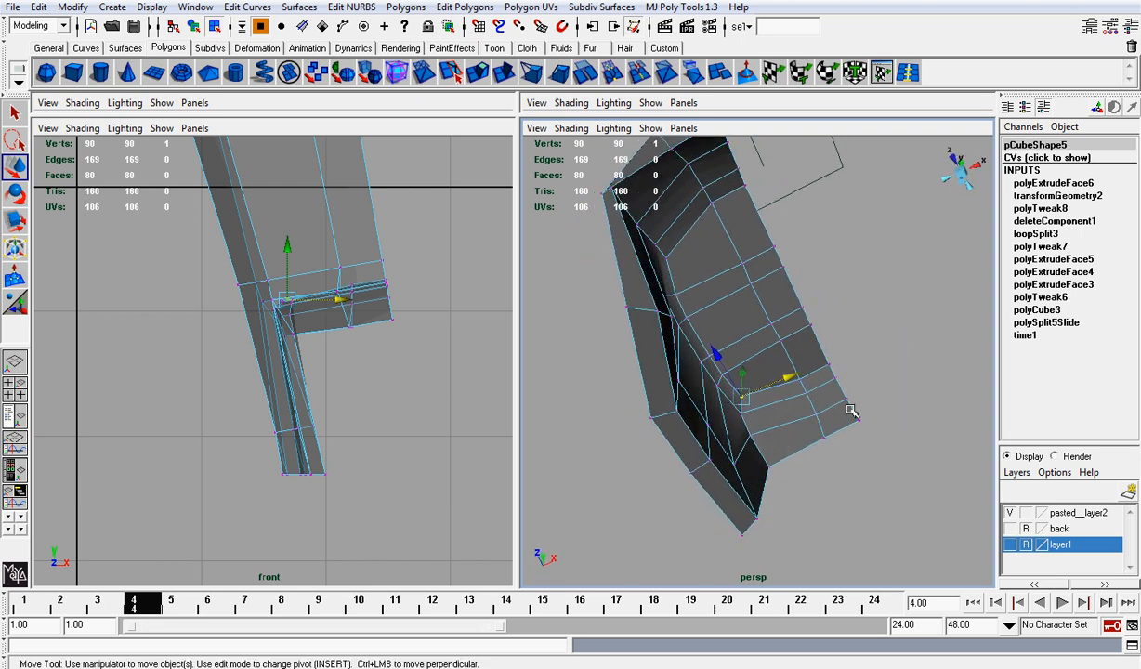
pyautogui.moveTo(662, 316)
pyautogui.mouseDown(button='right')
pyautogui.moveTo(658, 283)
pyautogui.moveTo(659, 292)
pyautogui.mouseUp(button='right')
pyautogui.click(671, 316)
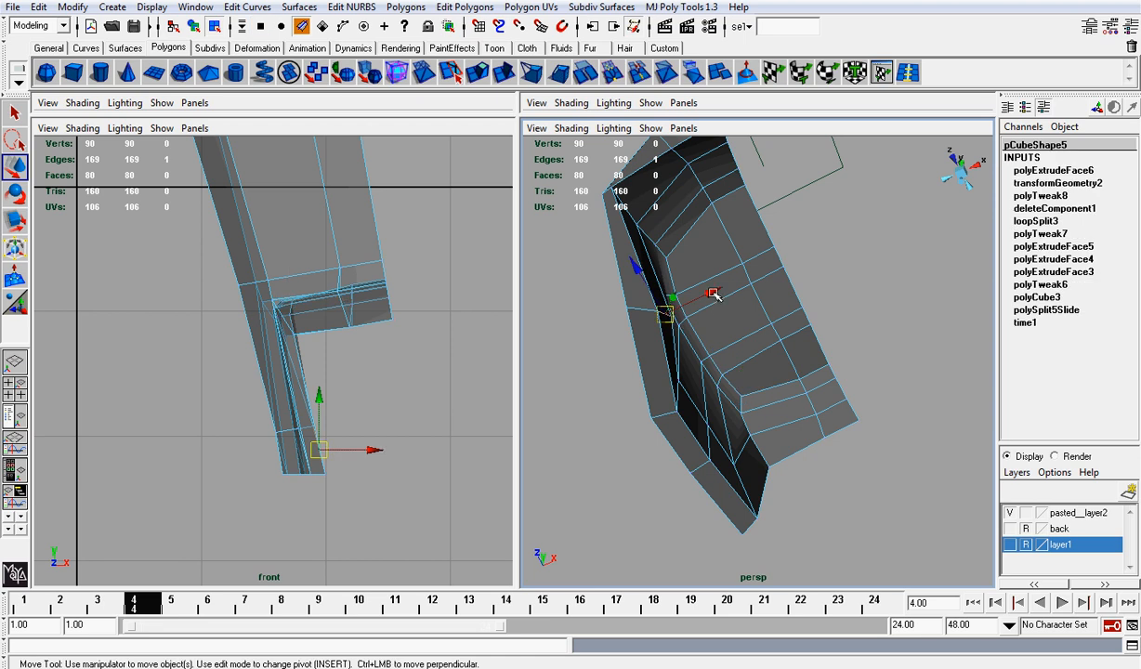
pyautogui.moveTo(715, 295); pyautogui.dragTo(748, 268)
pyautogui.moveTo(668, 247); pyautogui.dragTo(615, 249, button='right')
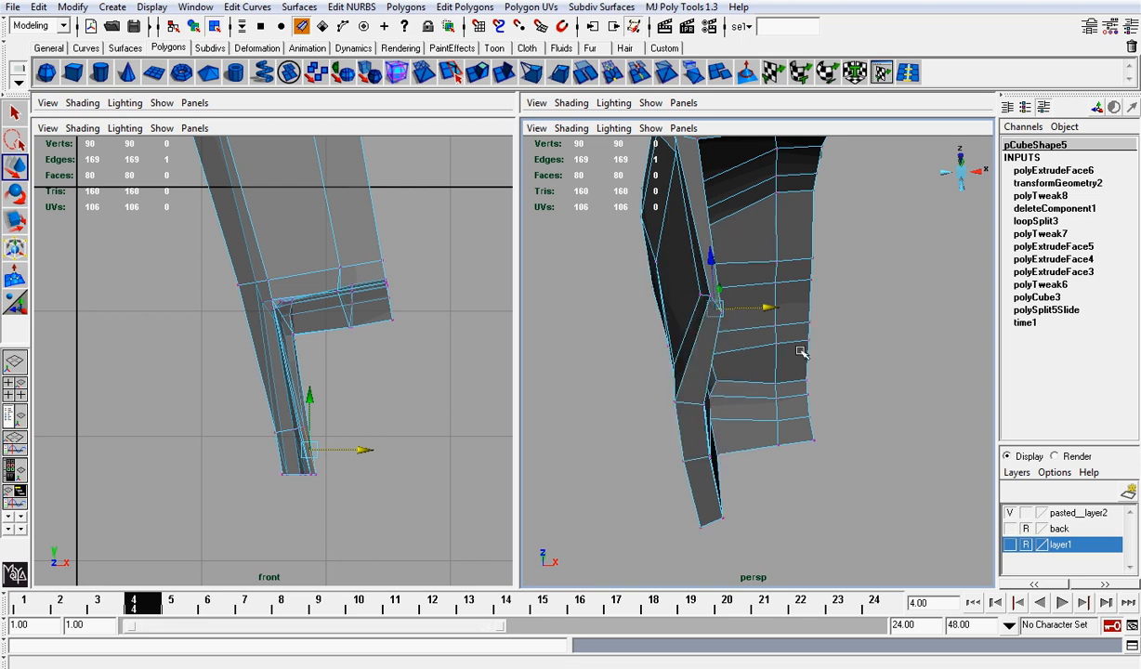
pyautogui.click(791, 341)
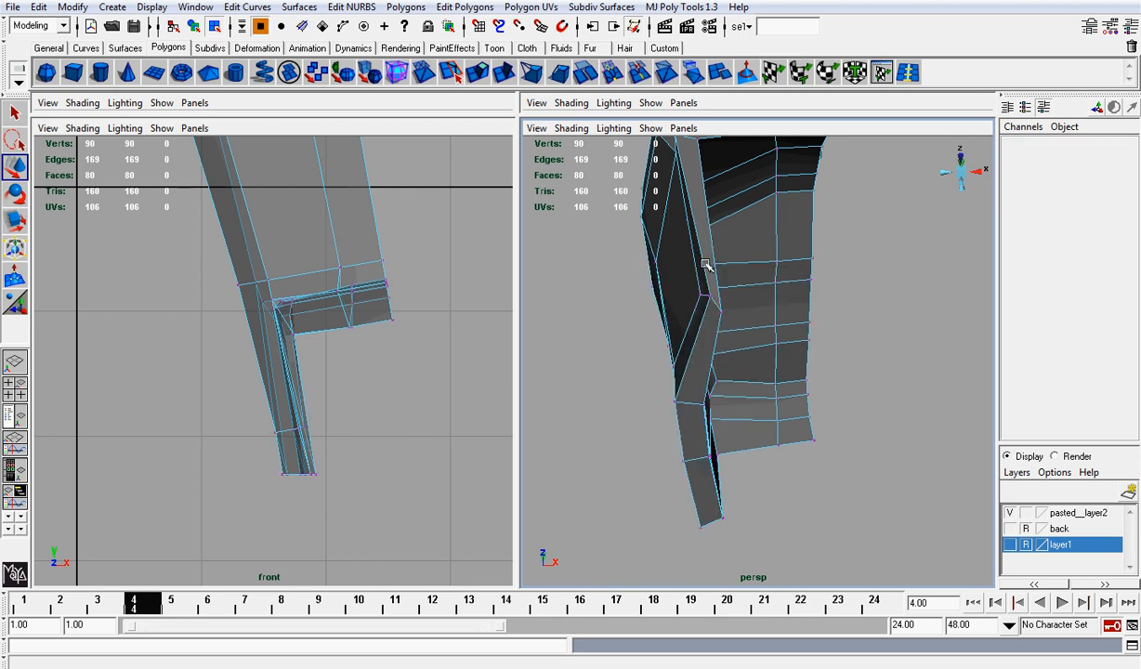
# Move a neighbouring inner edge of the lower flap along X toward the armour's front face and clear the selection.
pyautogui.press('F8')
pyautogui.keyDown('alt'); pyautogui.moveTo(706, 295); pyautogui.dragTo(739, 237); pyautogui.keyUp('alt')
pyautogui.click(747, 332)
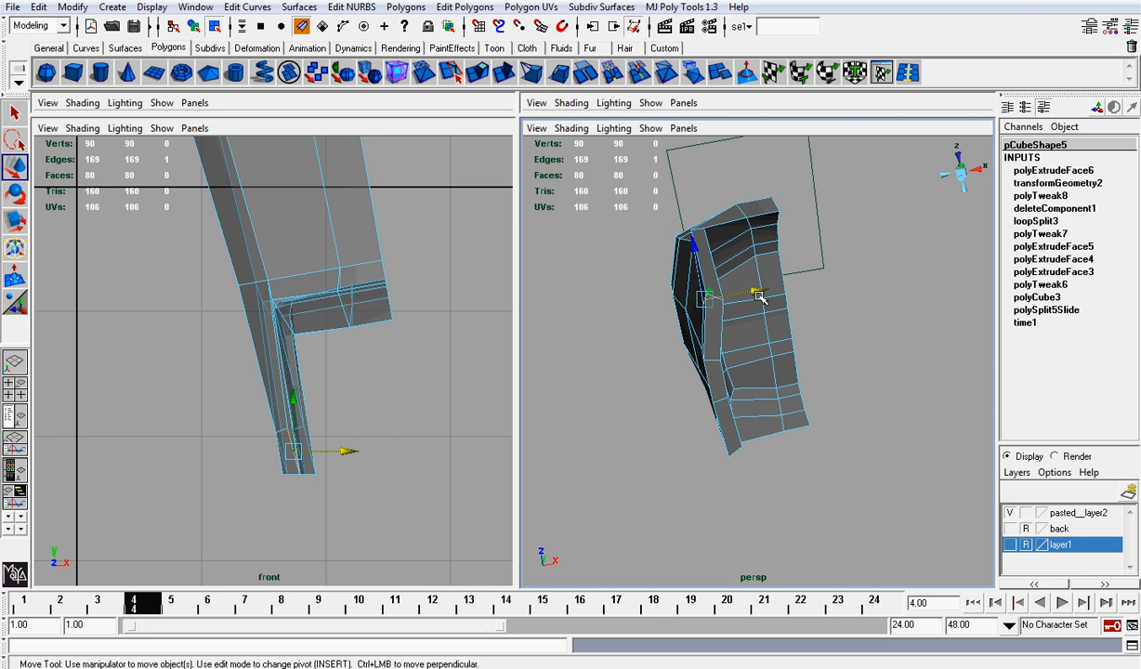
pyautogui.moveTo(758, 295); pyautogui.dragTo(756, 293)
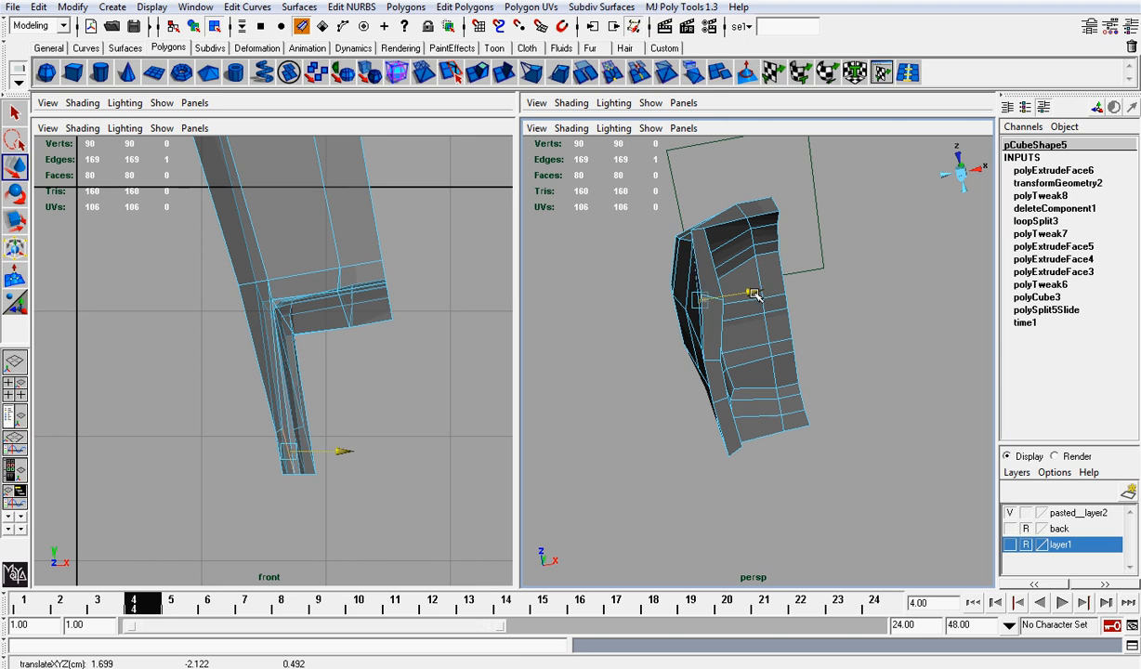
pyautogui.click(824, 284)
# Check the flap from the outside, return to the left view, show layer1 and turn on X-Ray shading.
pyautogui.keyDown('alt'); pyautogui.moveTo(867, 298); pyautogui.dragTo(956, 352); pyautogui.keyUp('alt')
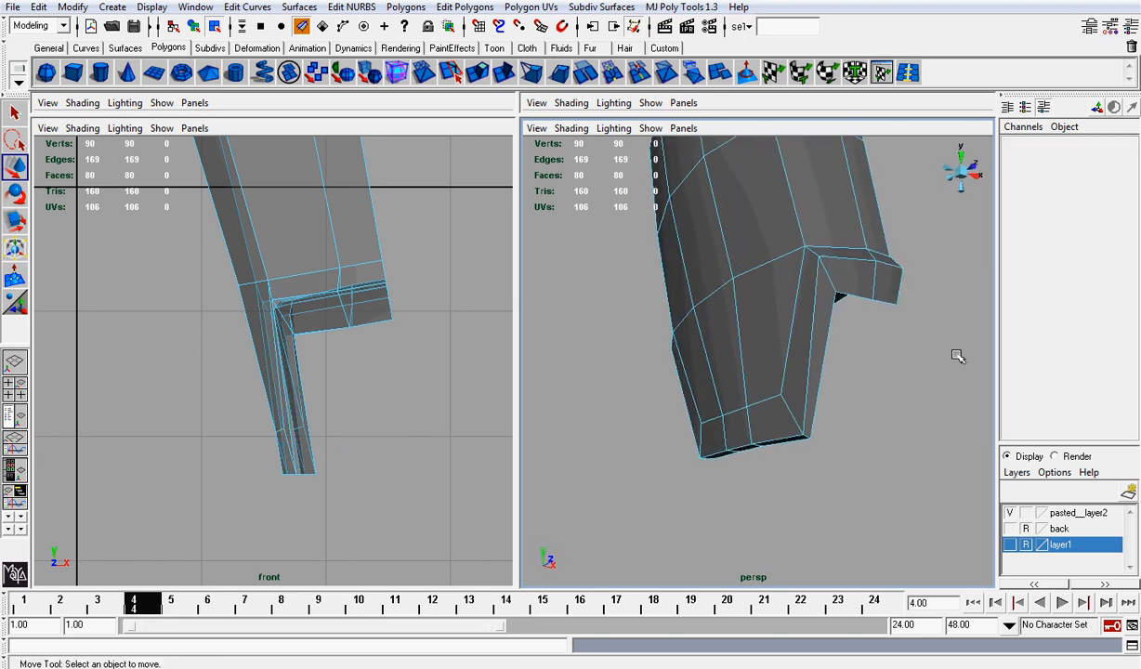
pyautogui.keyDown('alt'); pyautogui.moveTo(849, 256); pyautogui.dragTo(945, 181); pyautogui.keyUp('alt')
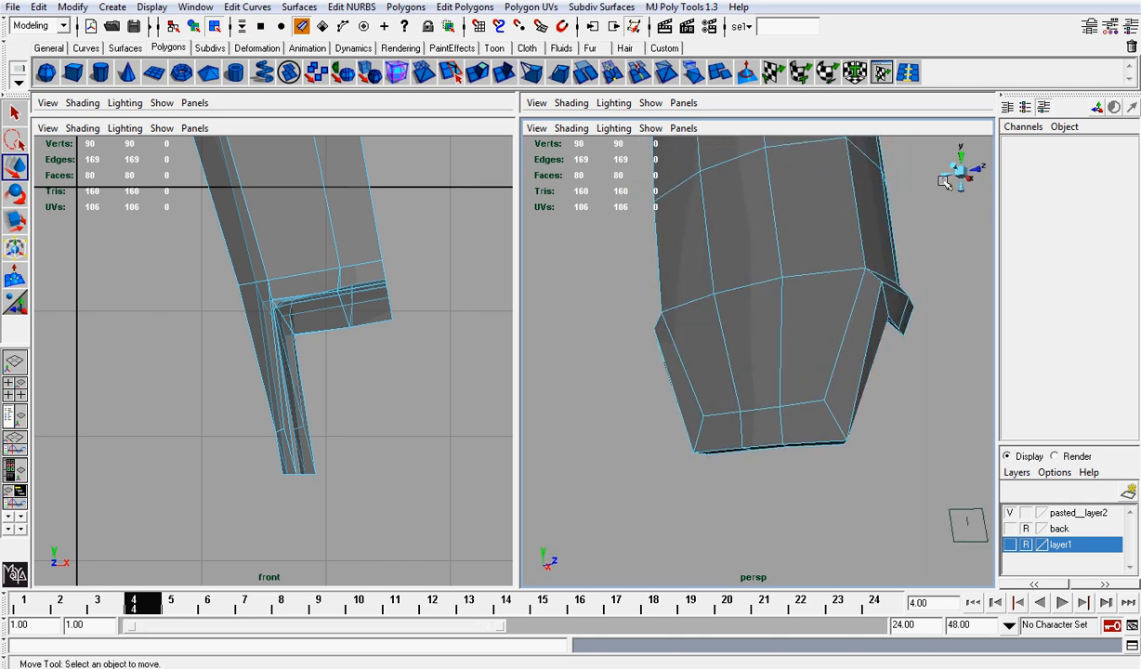
pyautogui.click(951, 167)
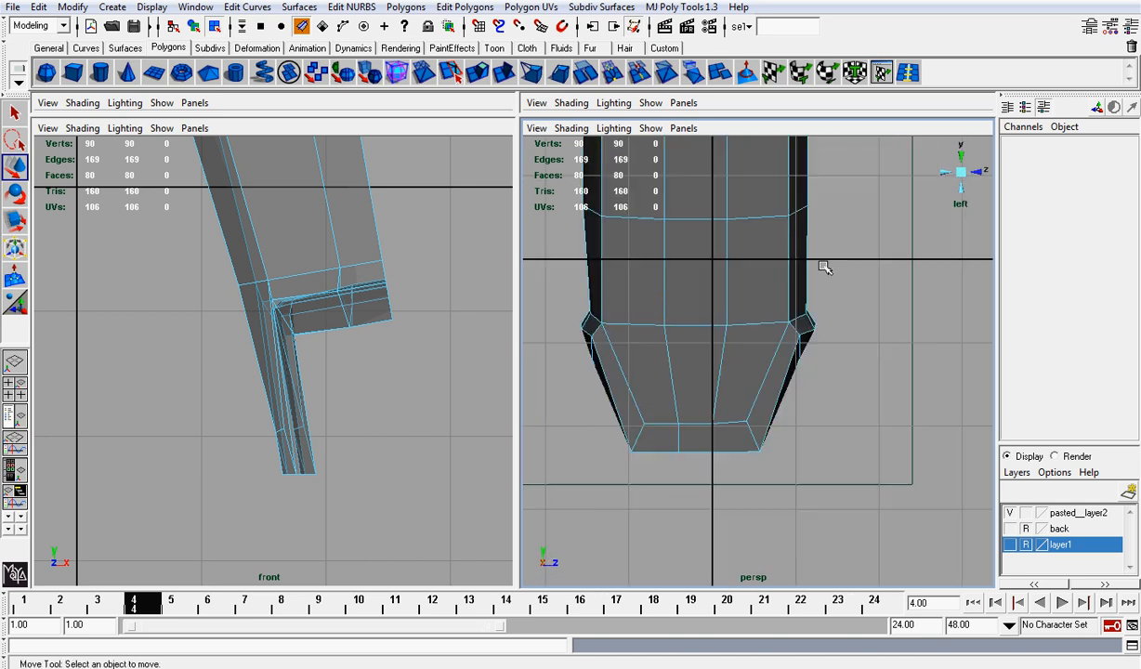
pyautogui.click(1010, 544)
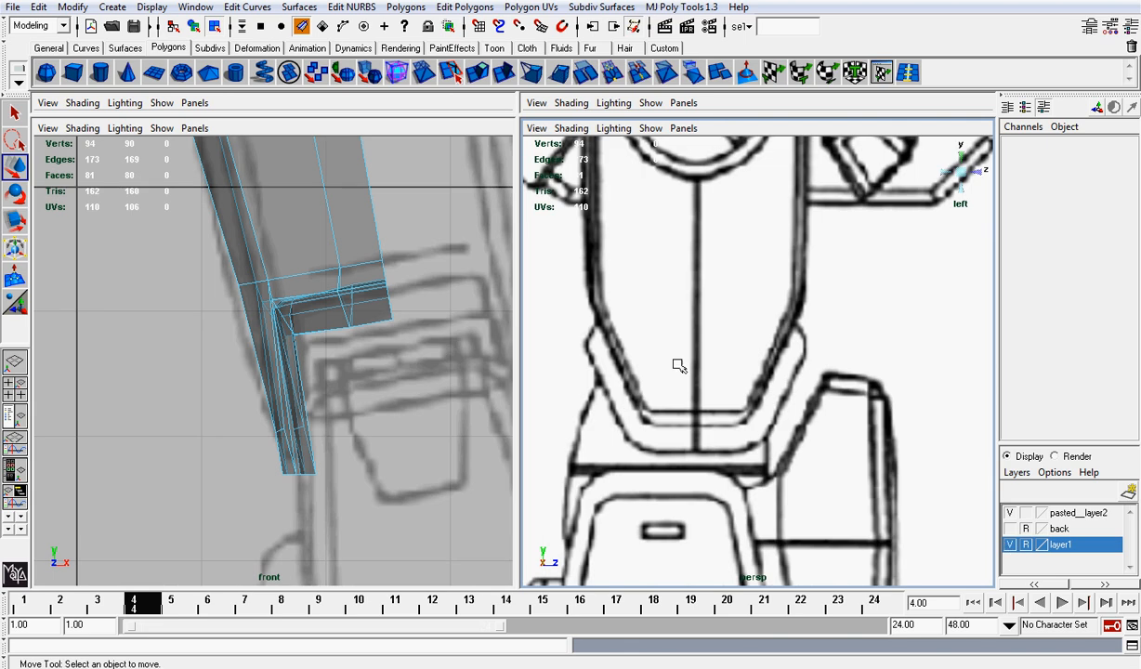
pyautogui.click(571, 128)
pyautogui.click(613, 310)
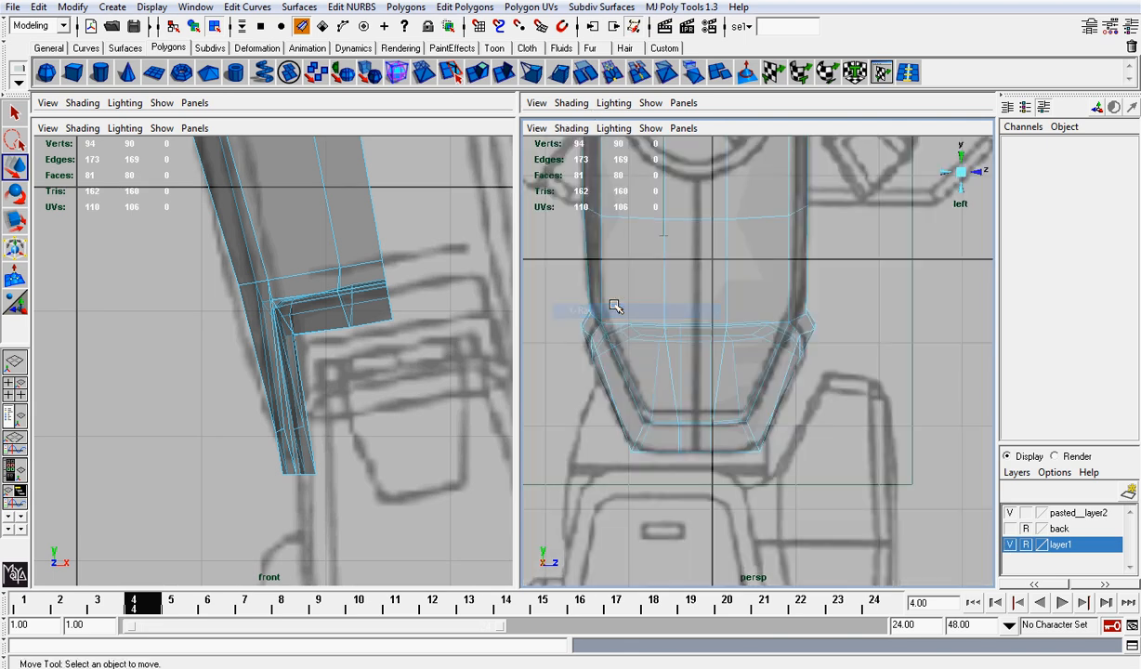
pyautogui.scroll(5, 799, 338)
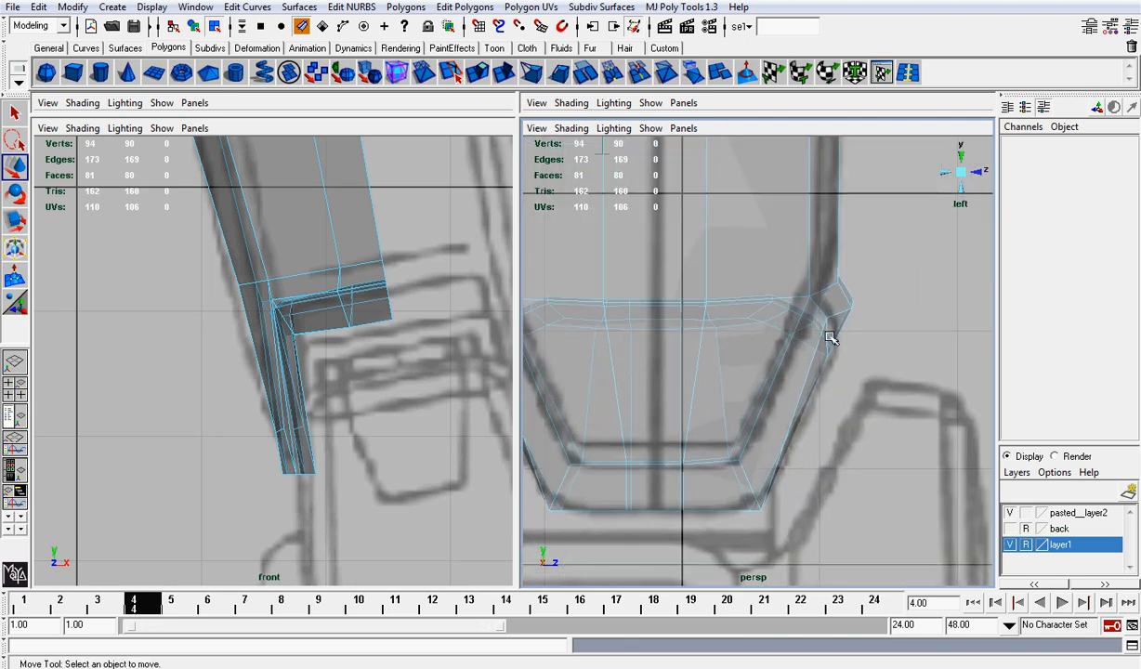
pyautogui.scroll(-5, 841, 304)
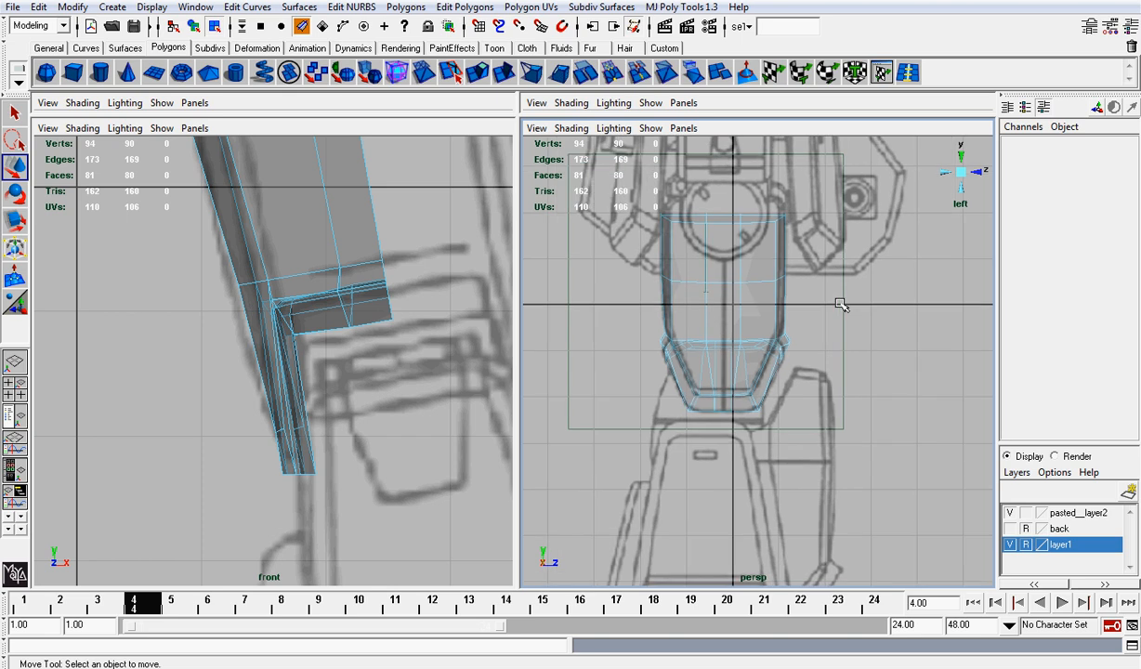
# Try moving the rim's upper outer corner vertices down and inward to the reference outline, compare with the drawing, and undo the move.
pyautogui.scroll(5, 769, 303)
pyautogui.moveTo(837, 311); pyautogui.dragTo(871, 314, button='right')
pyautogui.moveTo(854, 281); pyautogui.dragTo(857, 323)
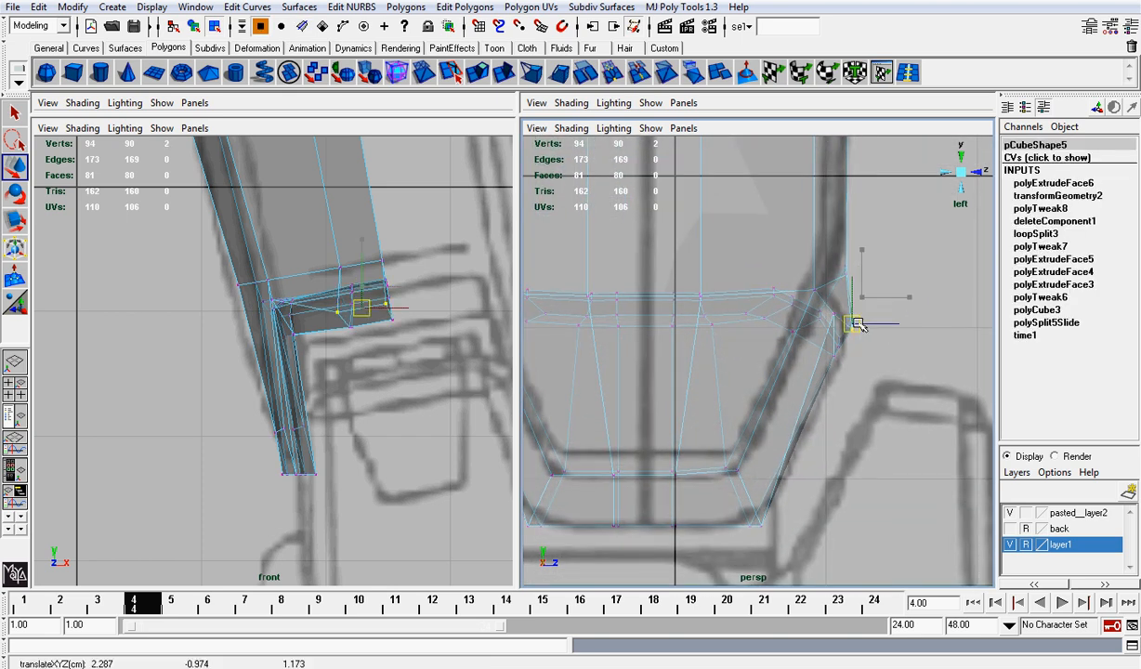
pyautogui.click(569, 129)
pyautogui.click(603, 309)
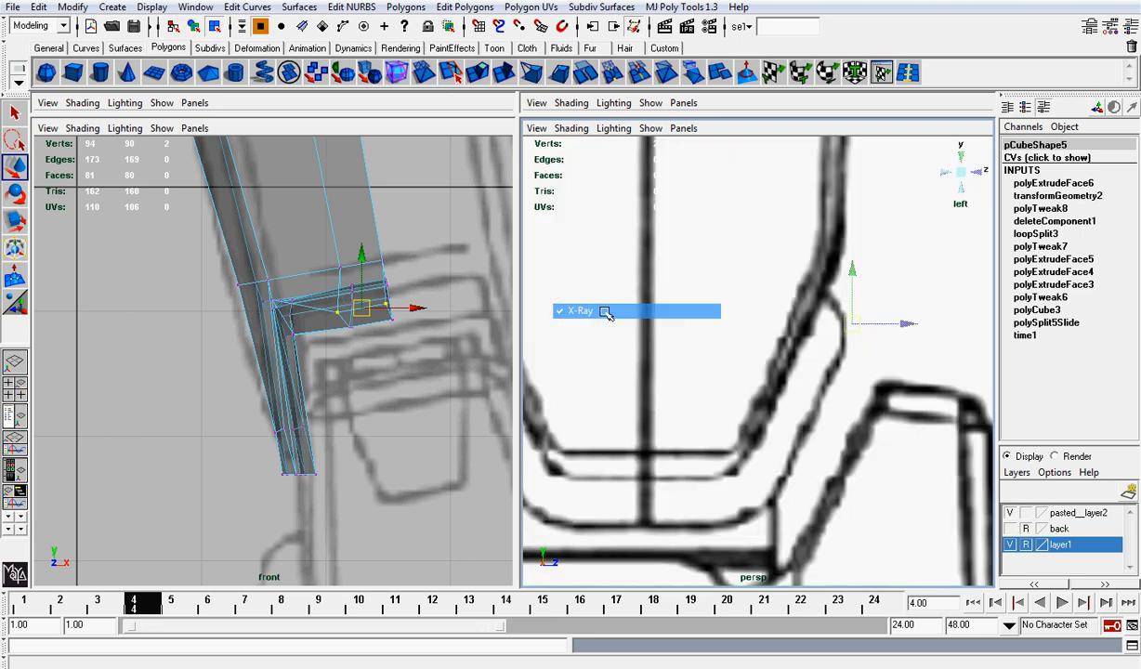
pyautogui.click(1010, 544)
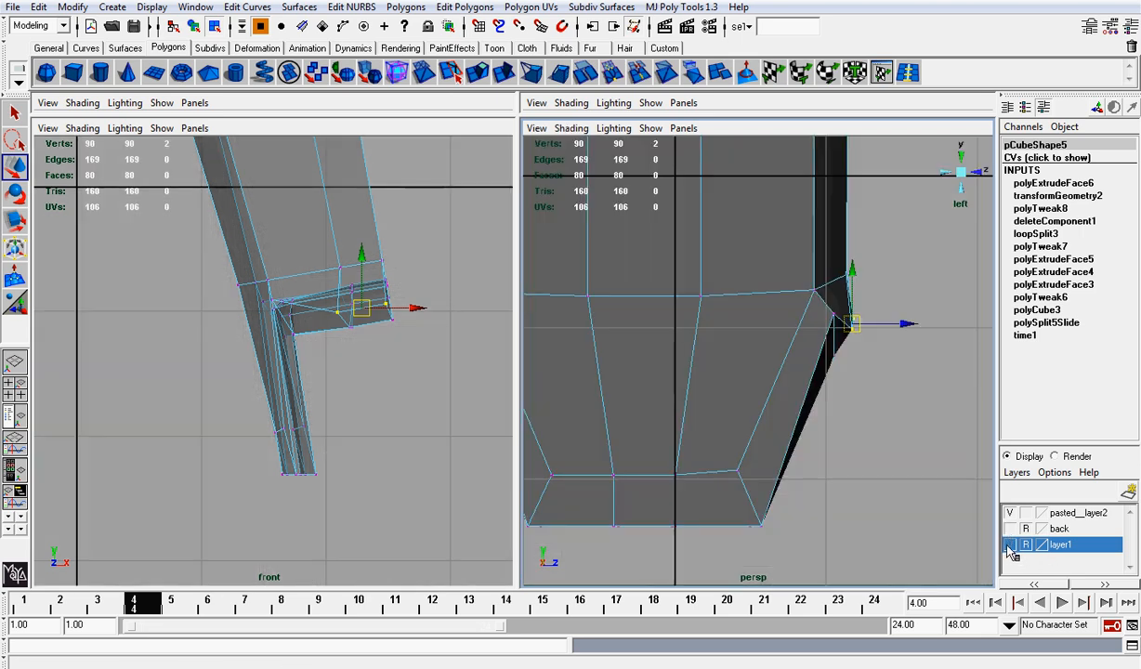
pyautogui.click(1009, 545)
pyautogui.hotkey('ctrl', 'z')
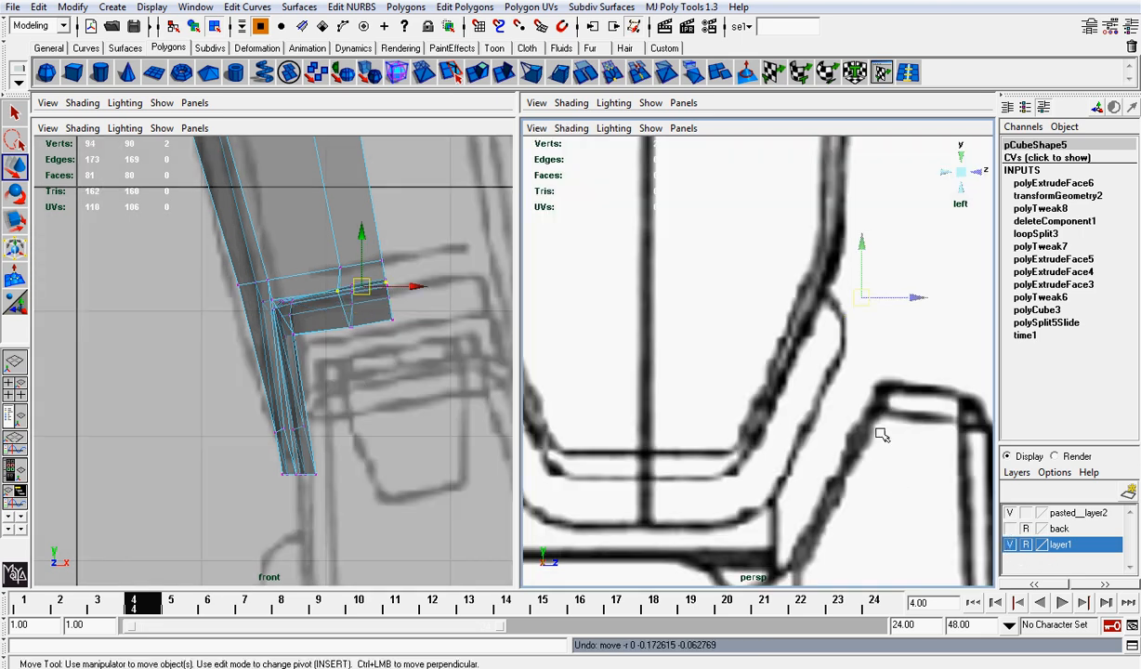
# Turn off X-Ray shading in the perspective view and inspect the armour's lower rim from outside and from the front.
pyautogui.click(571, 130)
pyautogui.click(583, 310)
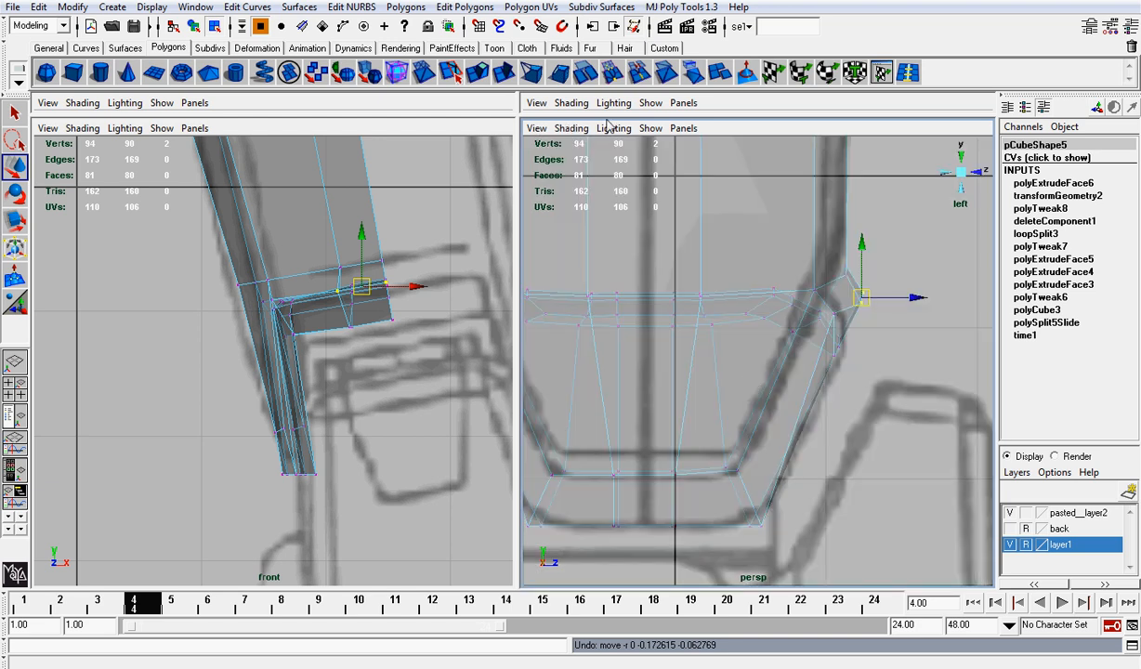
pyautogui.click(571, 129)
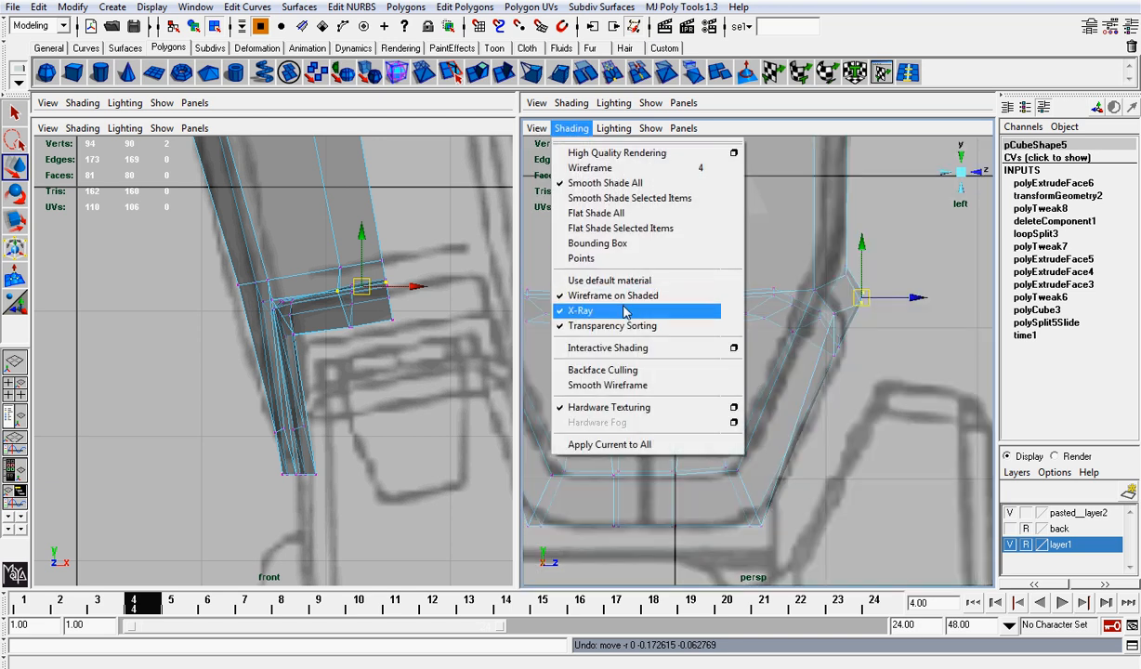
pyautogui.click(583, 311)
pyautogui.click(956, 172)
pyautogui.press('f')
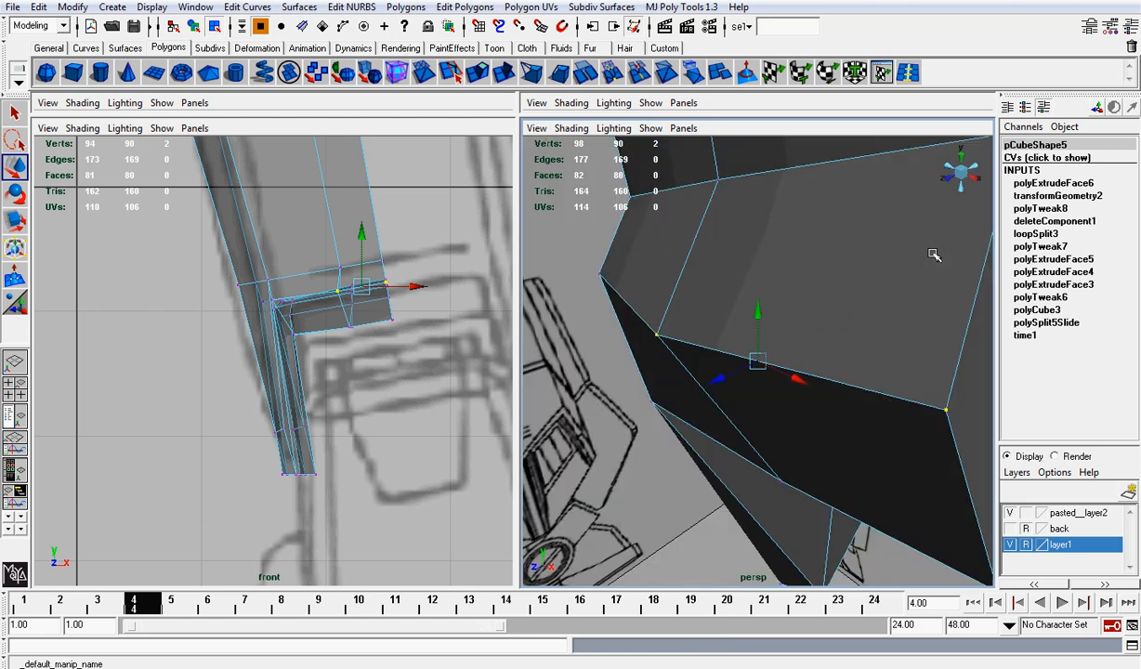
pyautogui.scroll(-6, 906, 271)
pyautogui.keyDown('alt'); pyautogui.moveTo(838, 295); pyautogui.dragTo(653, 327); pyautogui.keyUp('alt')
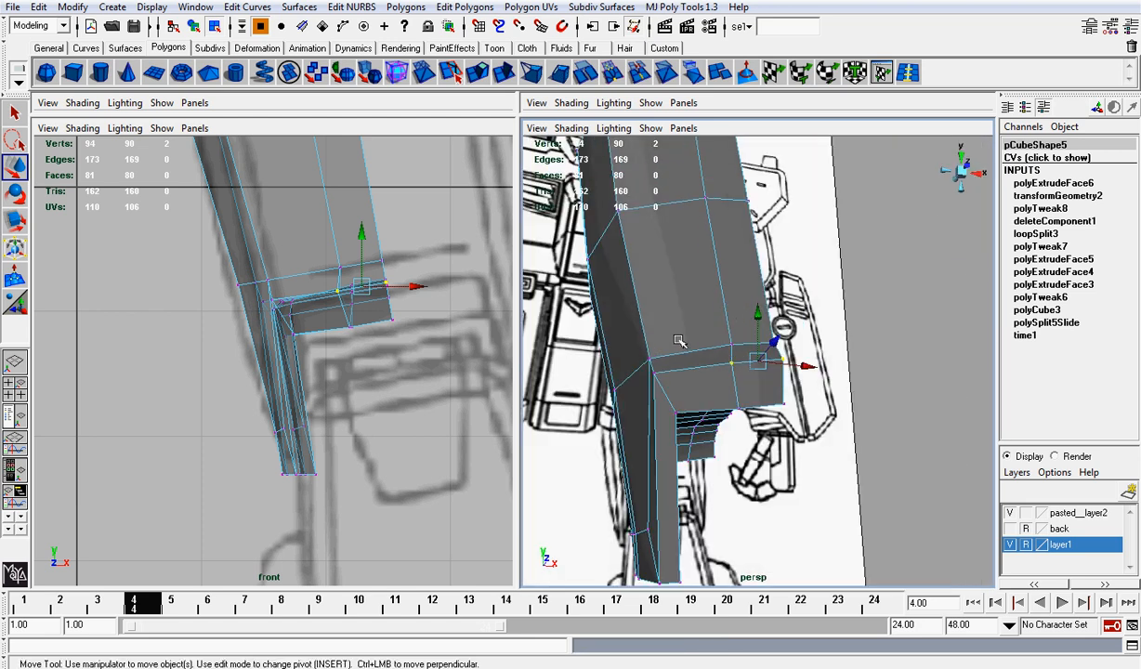
# Return the armour piece to object mode and delete its construction history.
pyautogui.moveTo(683, 336); pyautogui.dragTo(710, 324, button='right')
pyautogui.scroll(-2, 709, 325)
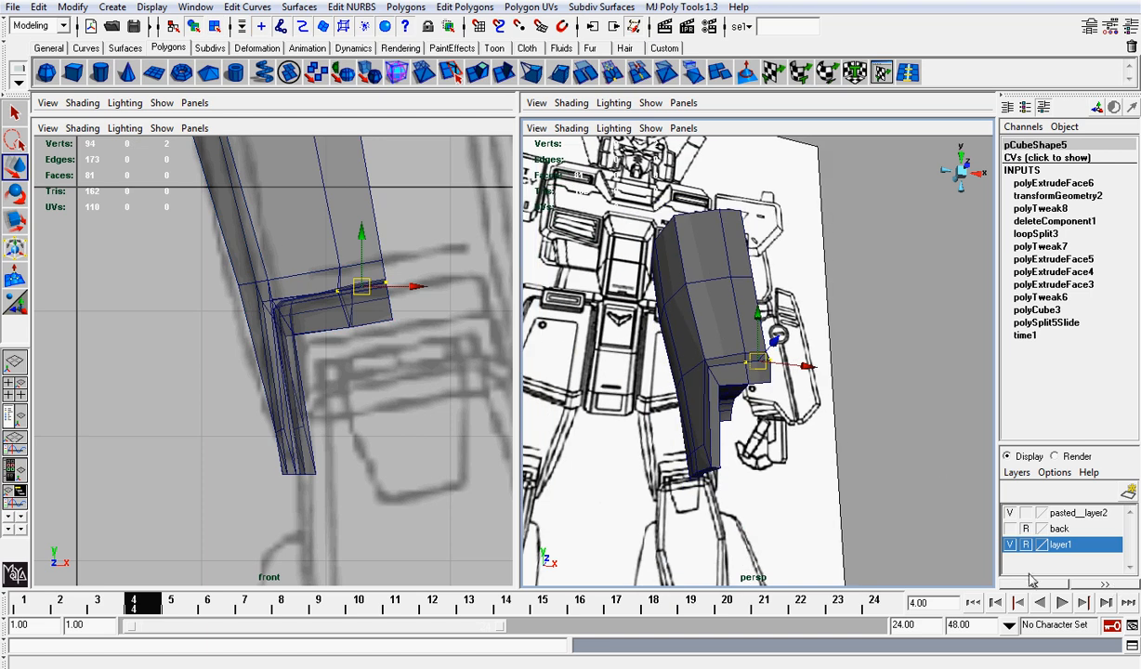
pyautogui.click(1011, 544)
pyautogui.moveTo(760, 314); pyautogui.dragTo(751, 293, button='right')
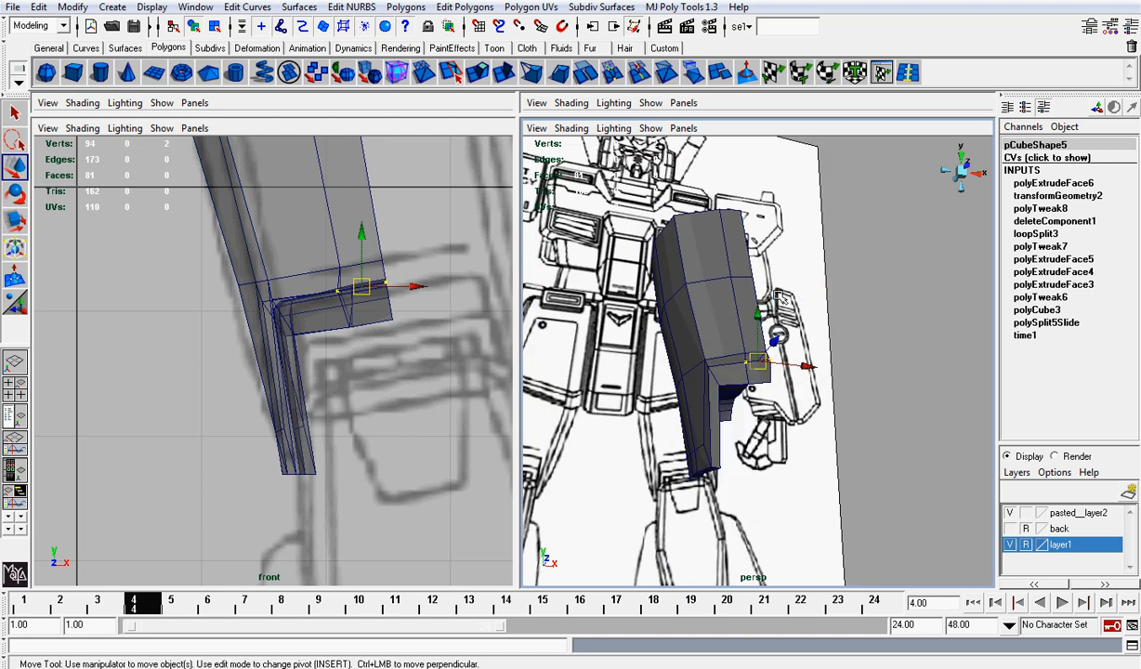
pyautogui.click(39, 6)
pyautogui.moveTo(185, 188)
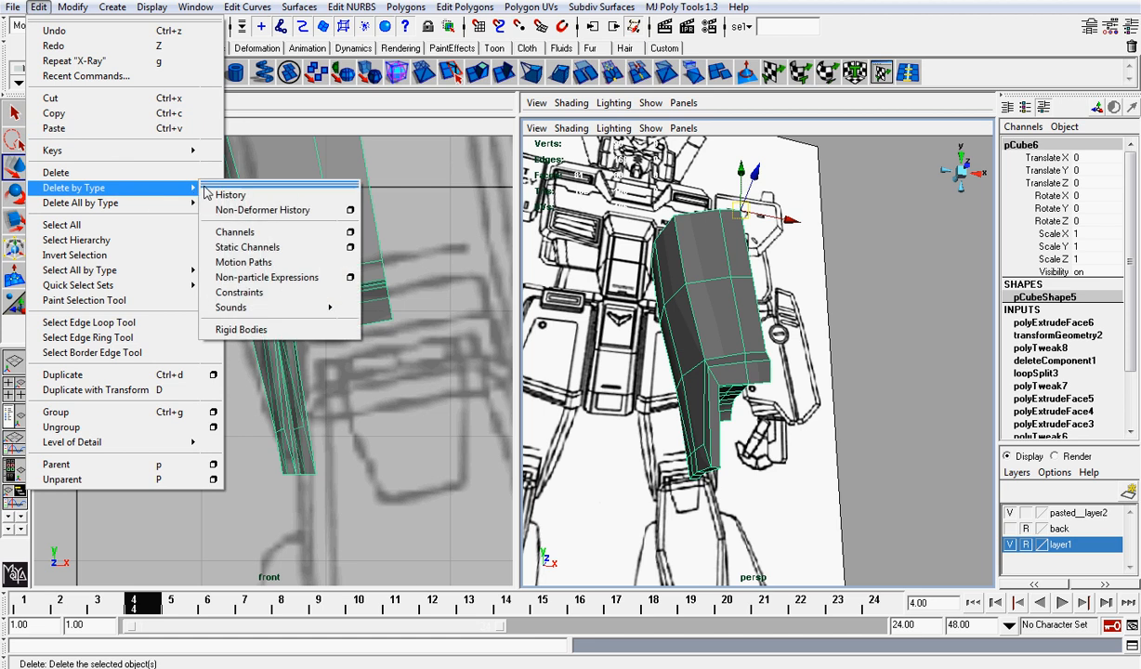
pyautogui.click(234, 190)
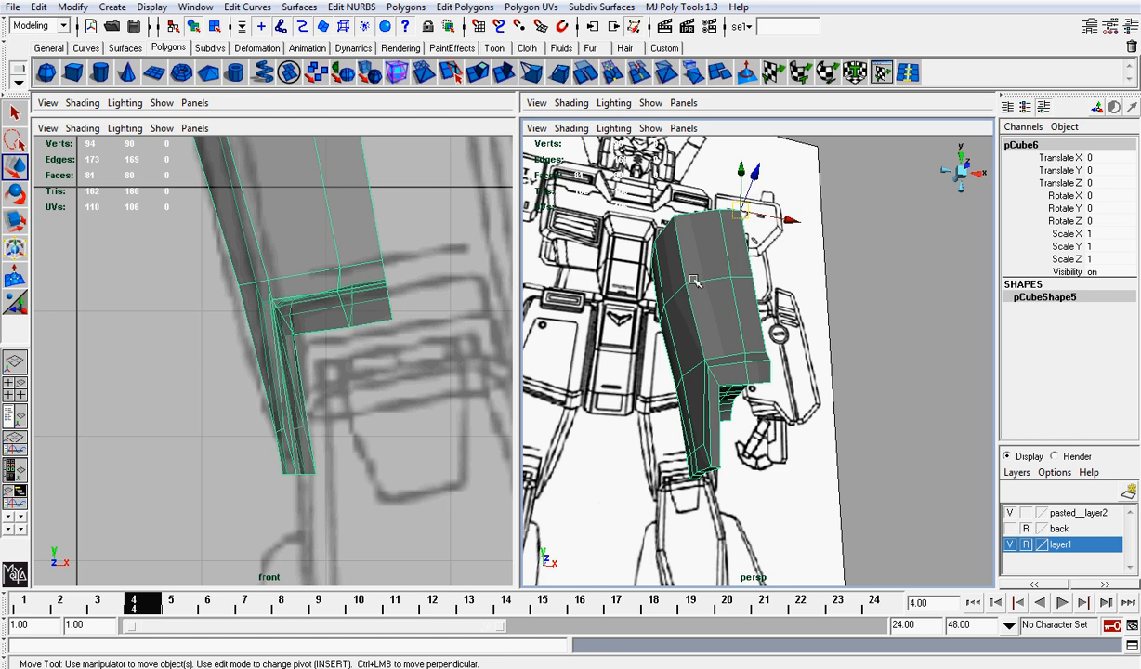
# Compare the armour piece with the reference drawing in the perspective, front and side views.
pyautogui.keyDown('alt'); pyautogui.moveTo(695, 281); pyautogui.dragTo(771, 336); pyautogui.keyUp('alt')
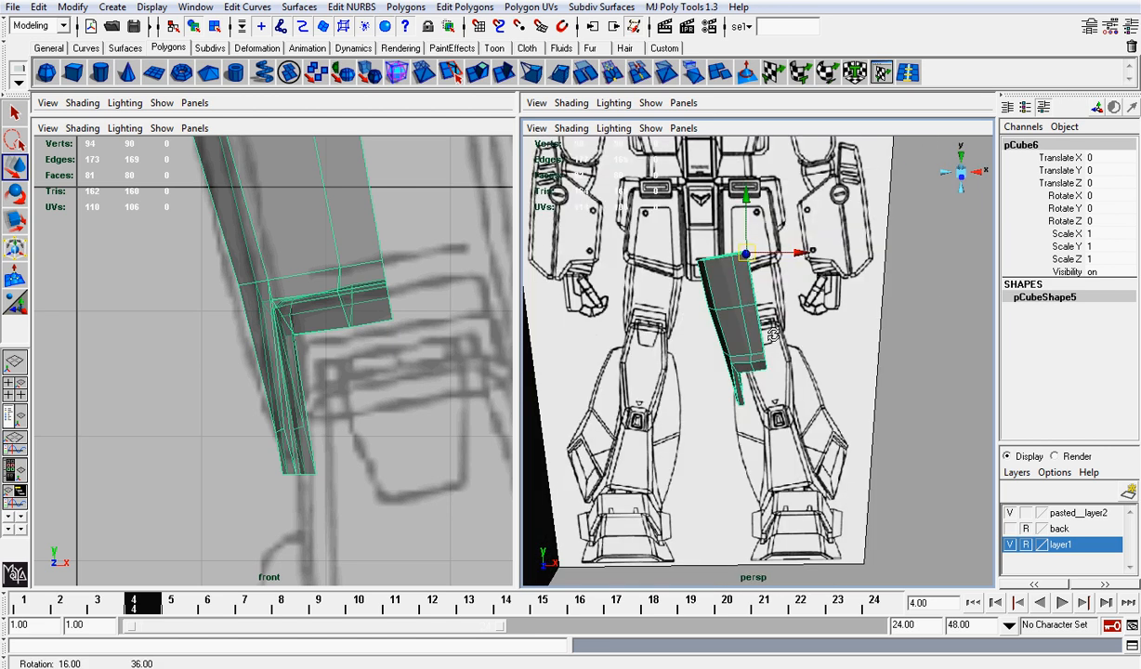
pyautogui.moveTo(725, 287); pyautogui.dragTo(742, 278, button='right')
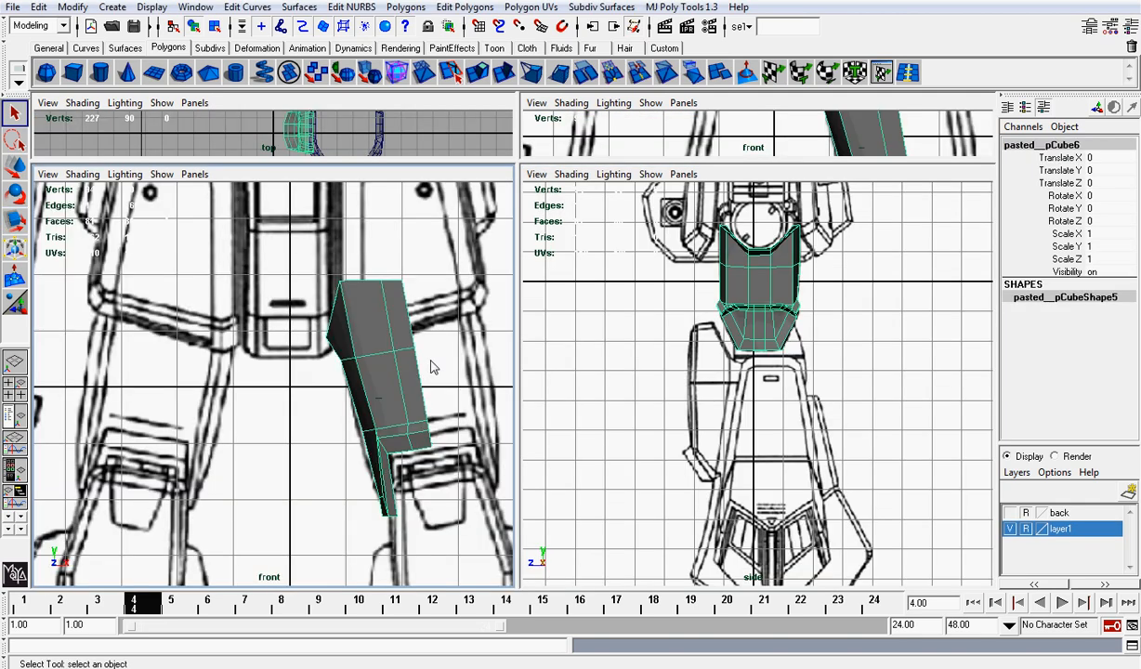
pyautogui.scroll(2, 430, 367)
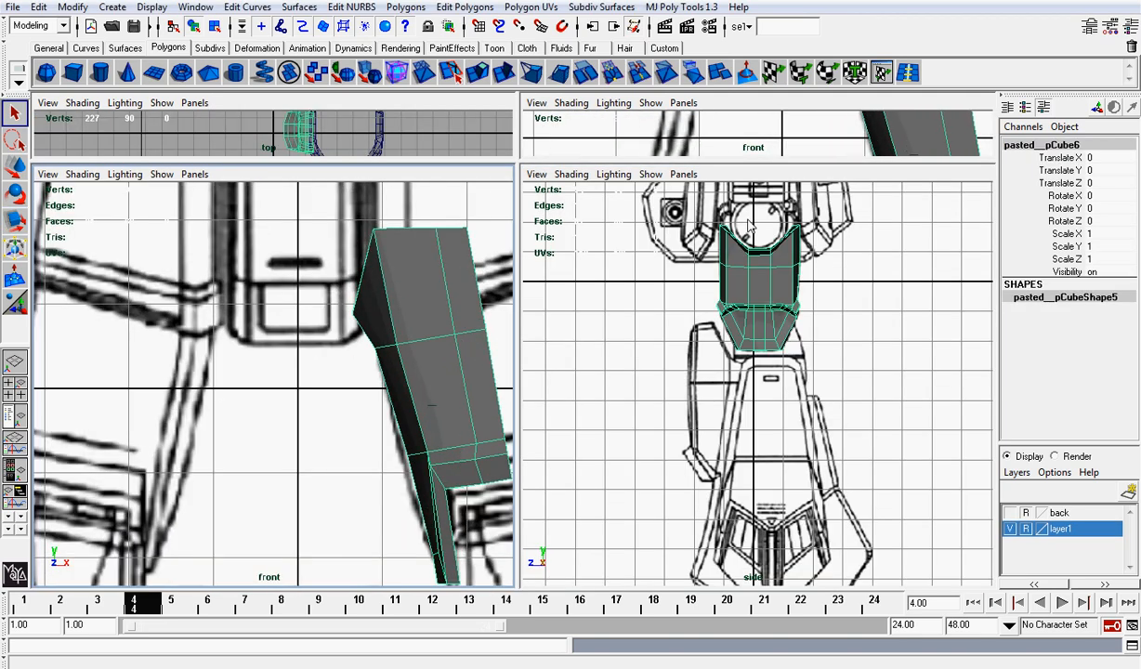
pyautogui.scroll(3, 799, 334)
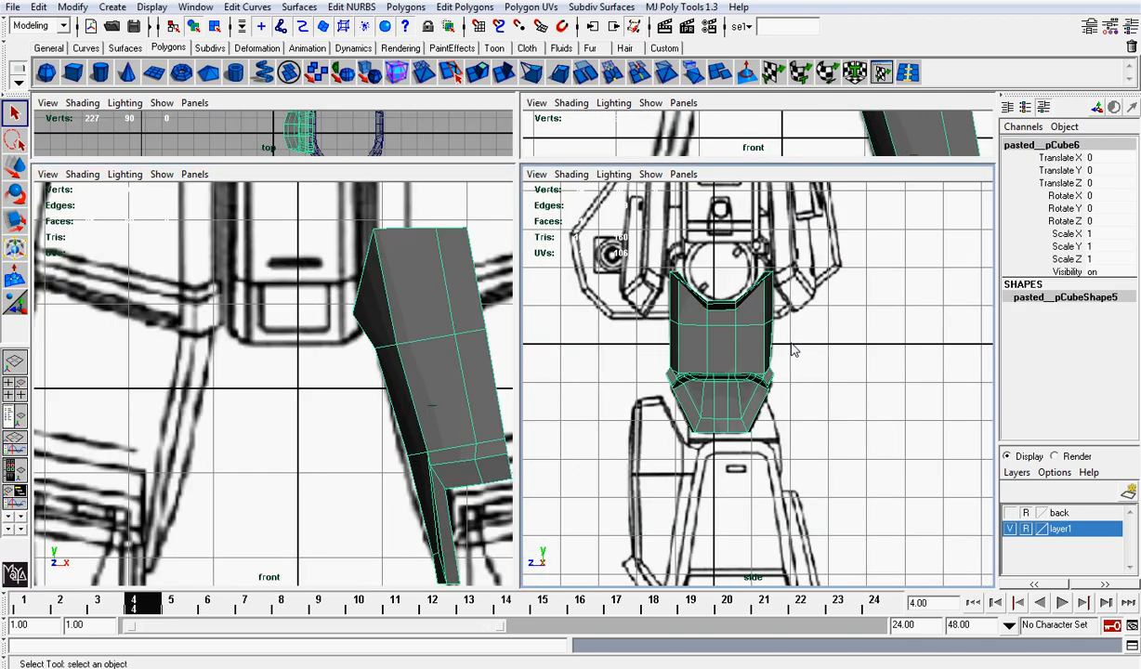
pyautogui.scroll(2, 797, 325)
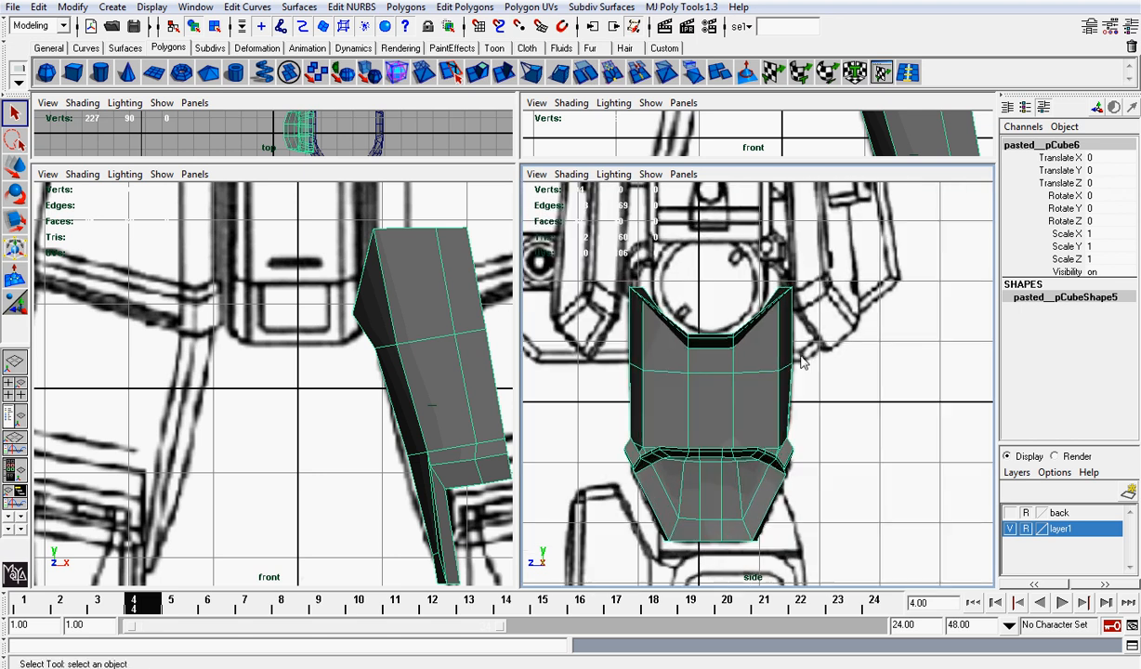
pyautogui.scroll(4, 801, 361)
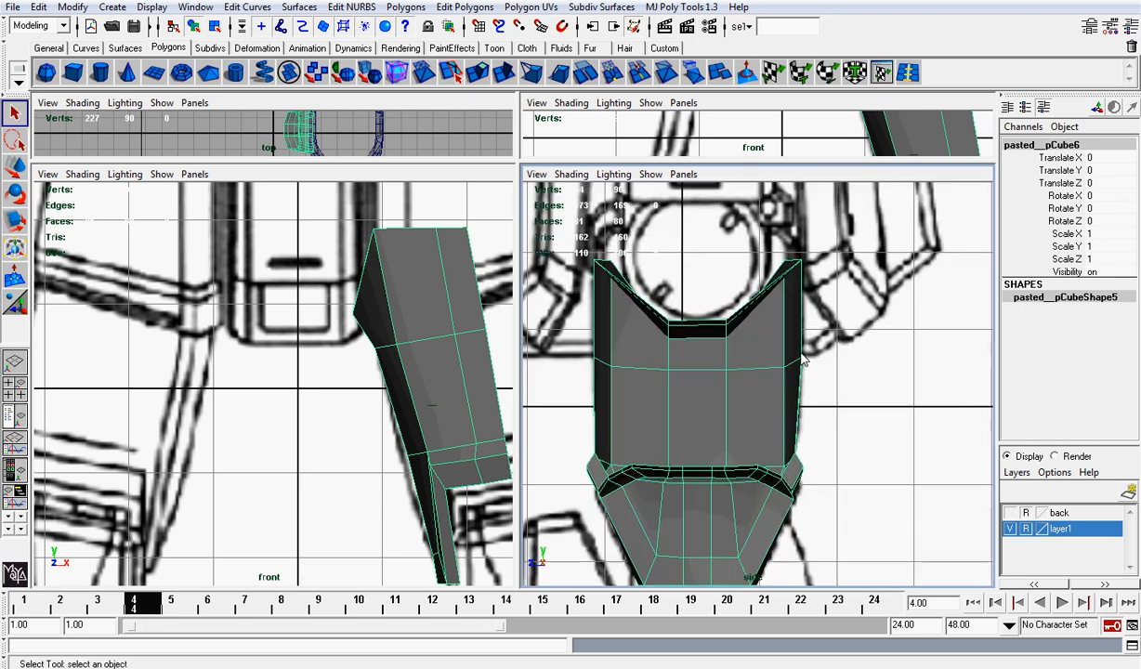
pyautogui.scroll(1, 803, 359)
pyautogui.keyDown('alt'); pyautogui.moveTo(787, 304); pyautogui.dragTo(810, 375, button='middle'); pyautogui.keyUp('alt')
pyautogui.scroll(-3, 811, 374)
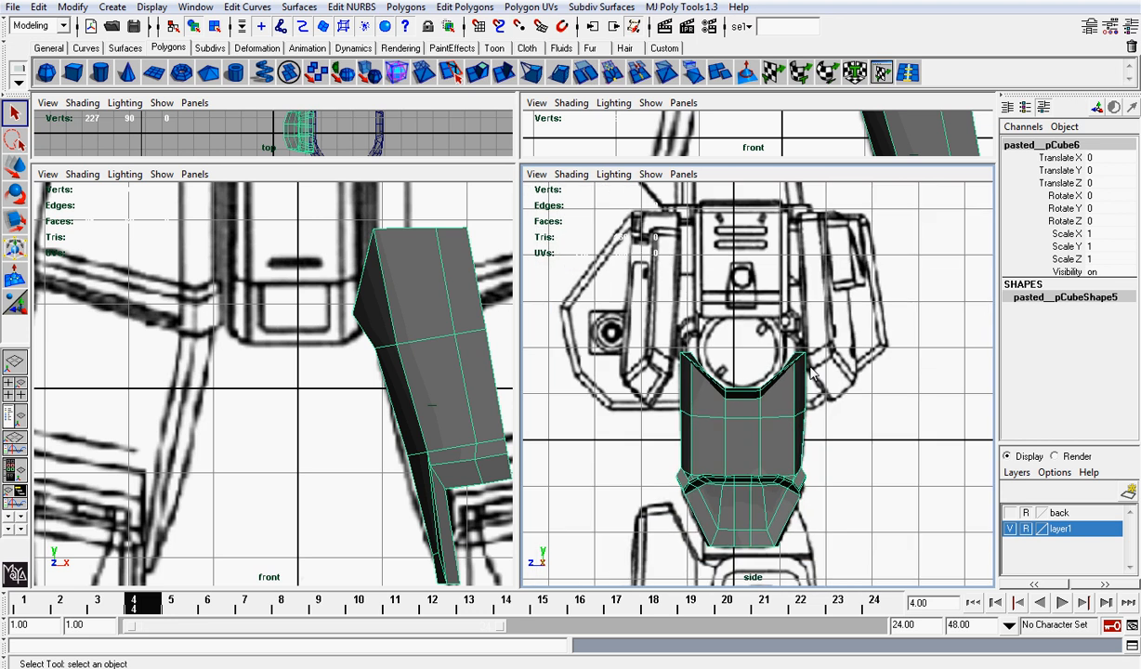
pyautogui.scroll(-3, 405, 325)
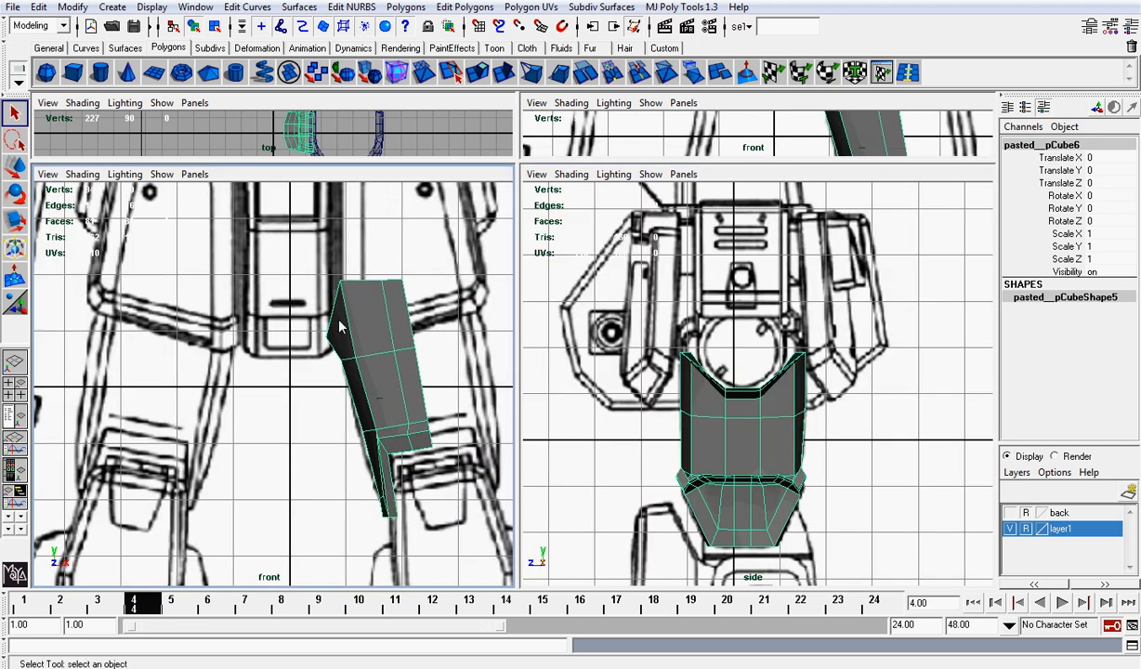
# Move the two vertices at the armour's inner upper corner, just below the top edge, along X to the reference outline.
pyautogui.moveTo(340, 327); pyautogui.dragTo(317, 329, button='right')
pyautogui.moveTo(326, 307); pyautogui.dragTo(362, 336)
pyautogui.scroll(1, 353, 327)
pyautogui.moveTo(308, 282); pyautogui.dragTo(418, 318)
pyautogui.press('w')
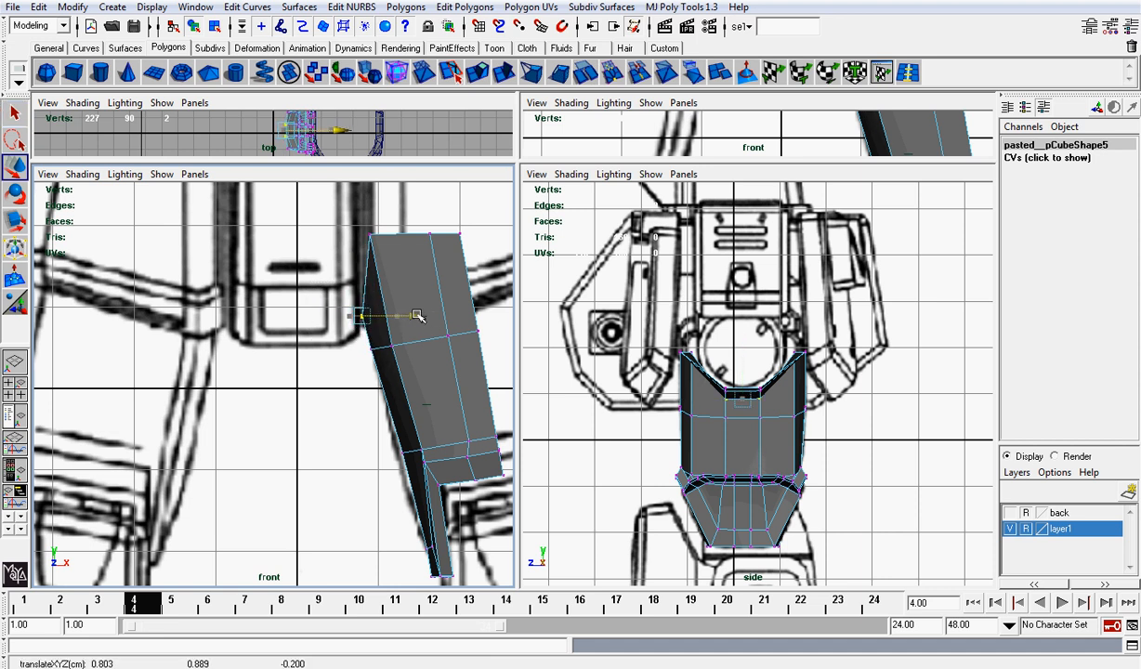
# Turn on X-Ray shading in the front view and move the next pair of inner-edge vertices down along X to the reference line.
pyautogui.click(91, 175)
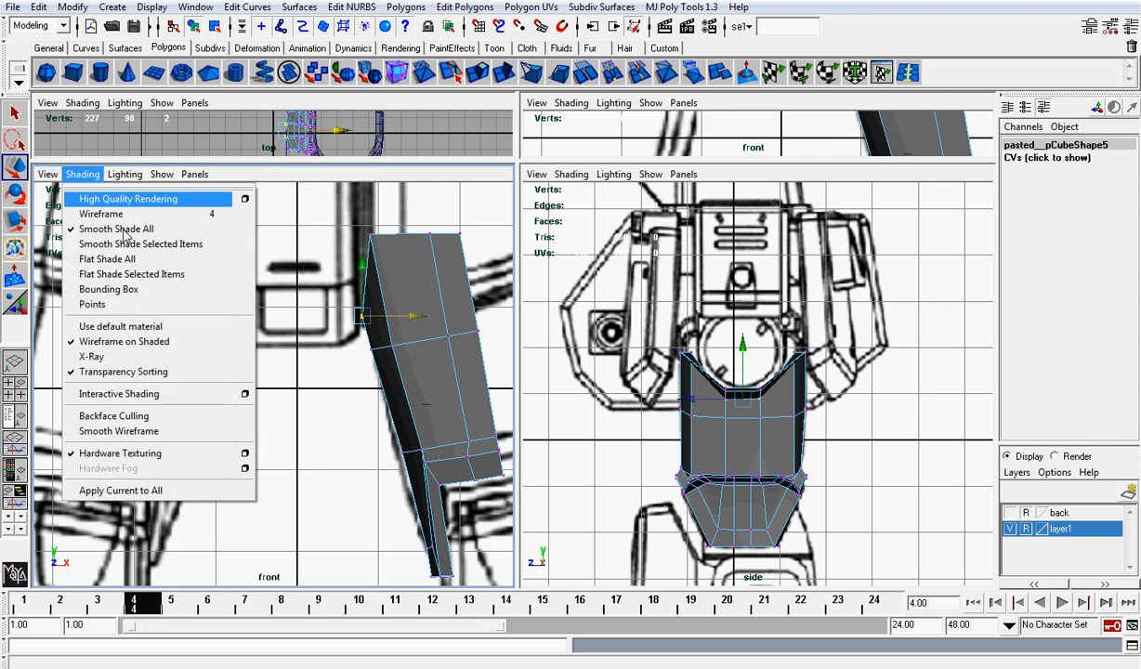
pyautogui.click(171, 361)
pyautogui.moveTo(316, 351)
pyautogui.keyDown('alt'); pyautogui.mouseDown(button='middle')
pyautogui.moveTo(234, 326)
pyautogui.moveTo(246, 322)
pyautogui.mouseUp(button='middle'); pyautogui.keyUp('alt')
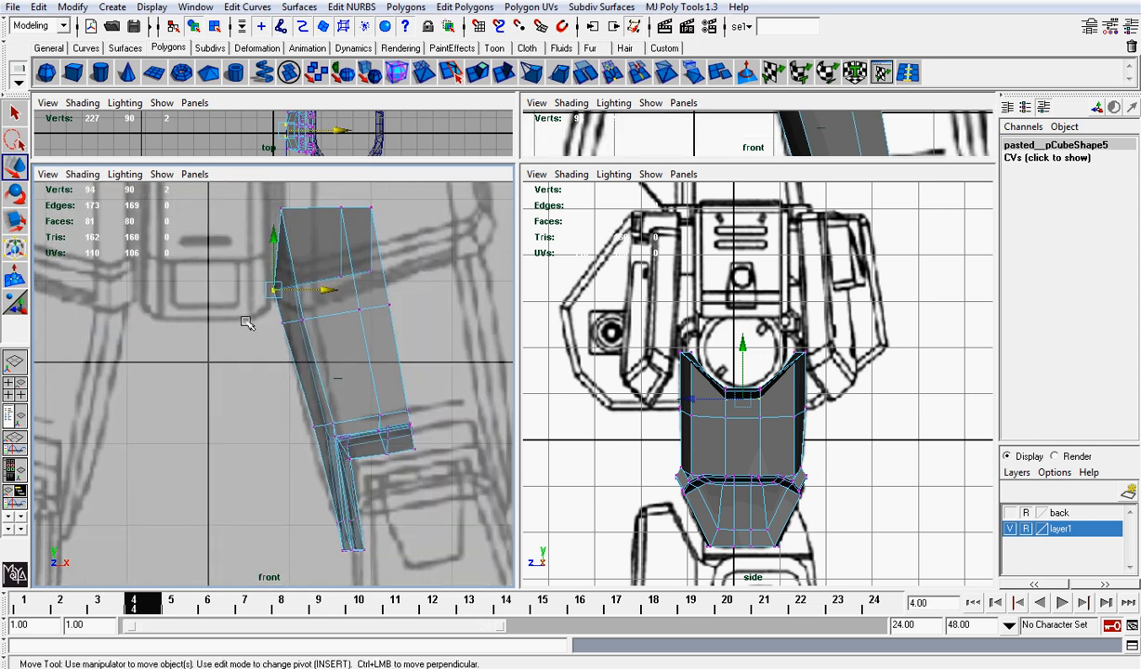
pyautogui.moveTo(257, 307); pyautogui.dragTo(346, 323)
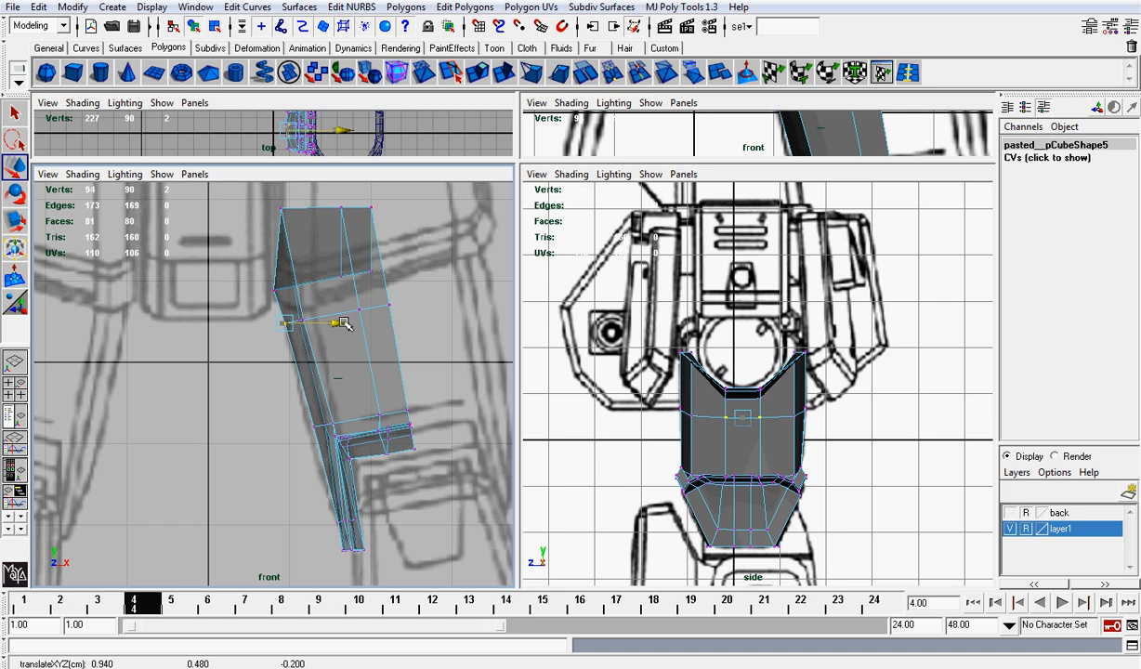
pyautogui.click(440, 262)
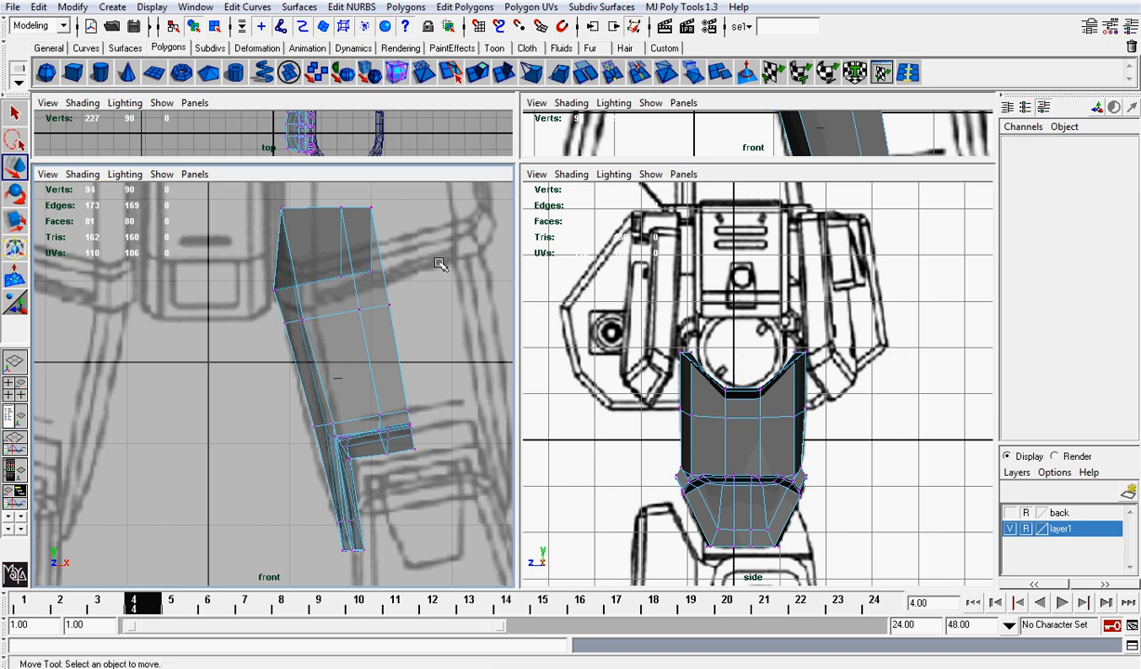
# Try lowering the vertices at one upper corner beside the notch in the side view, and undo the move.
pyautogui.scroll(-3, 441, 264)
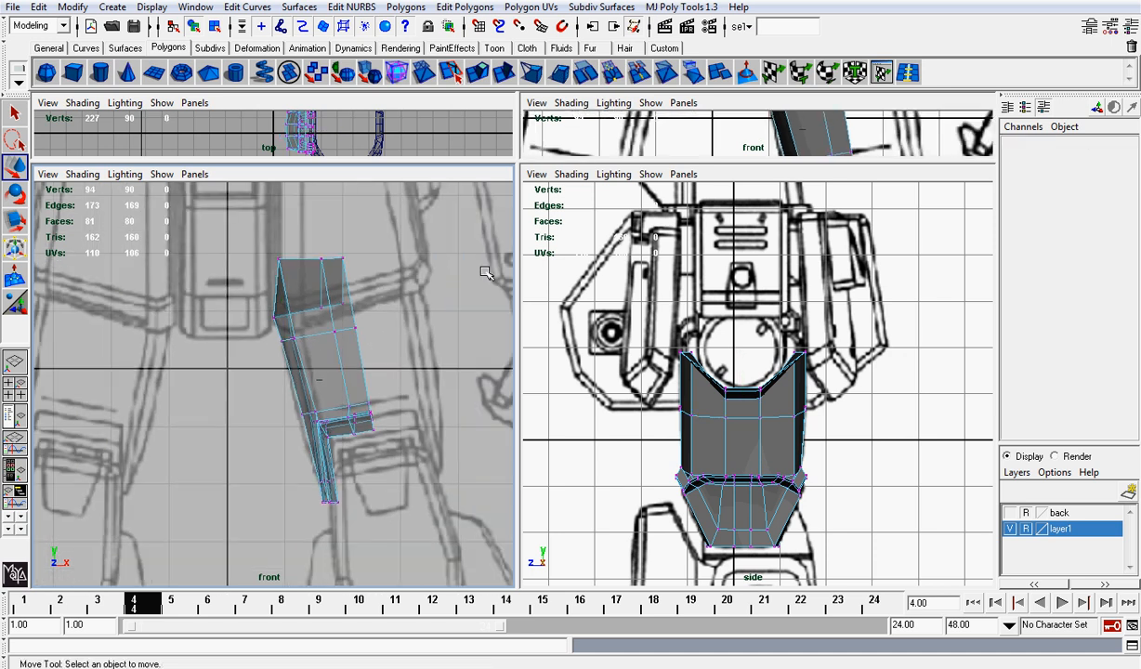
pyautogui.moveTo(666, 327); pyautogui.dragTo(717, 374)
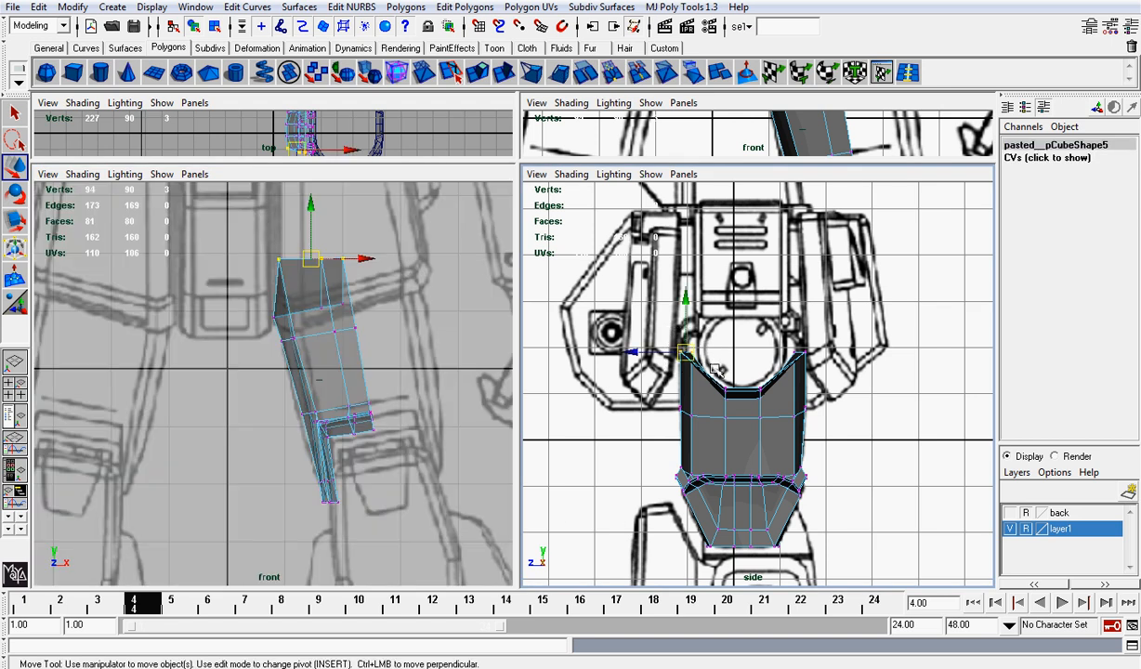
pyautogui.moveTo(689, 302); pyautogui.dragTo(691, 352)
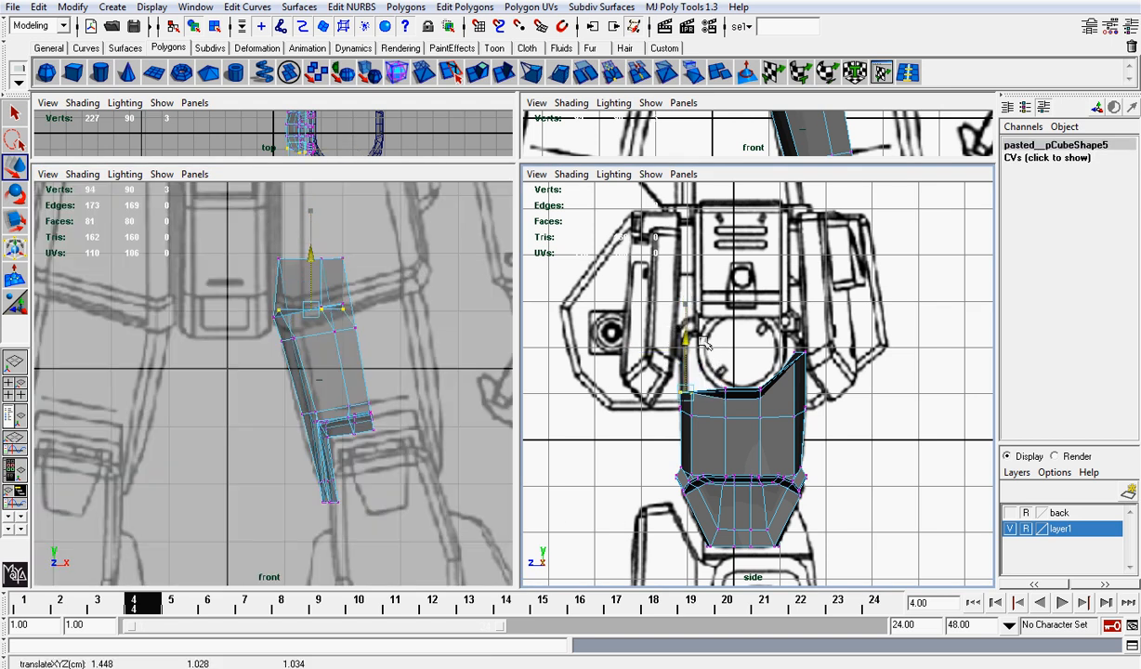
pyautogui.hotkey('ctrl', 'z')
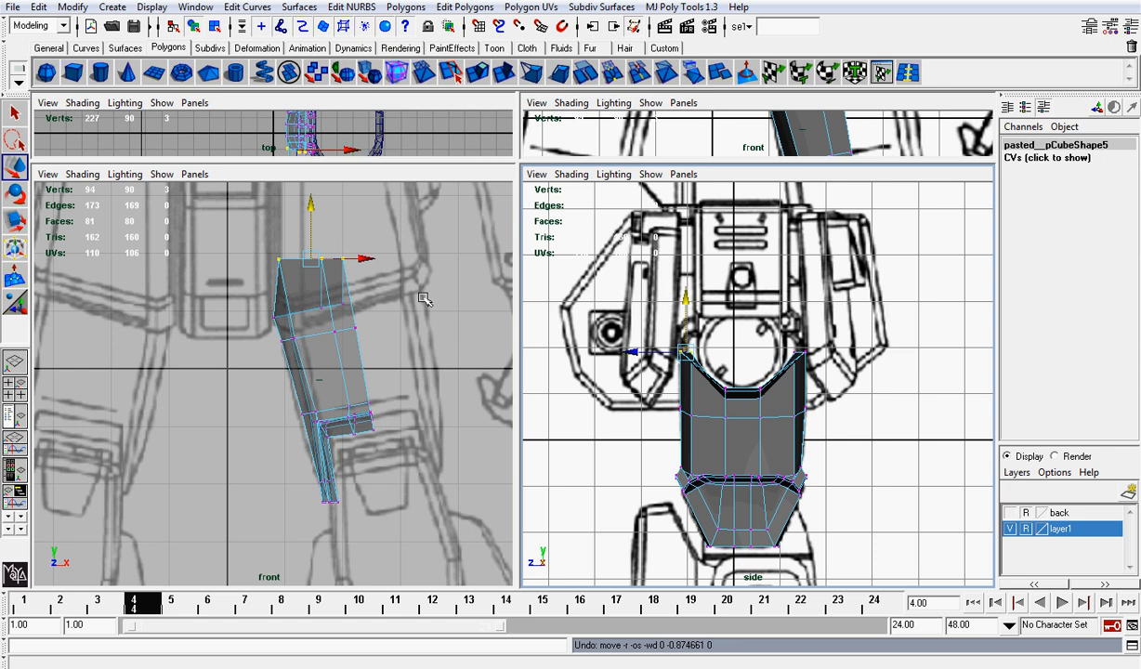
pyautogui.click(381, 302)
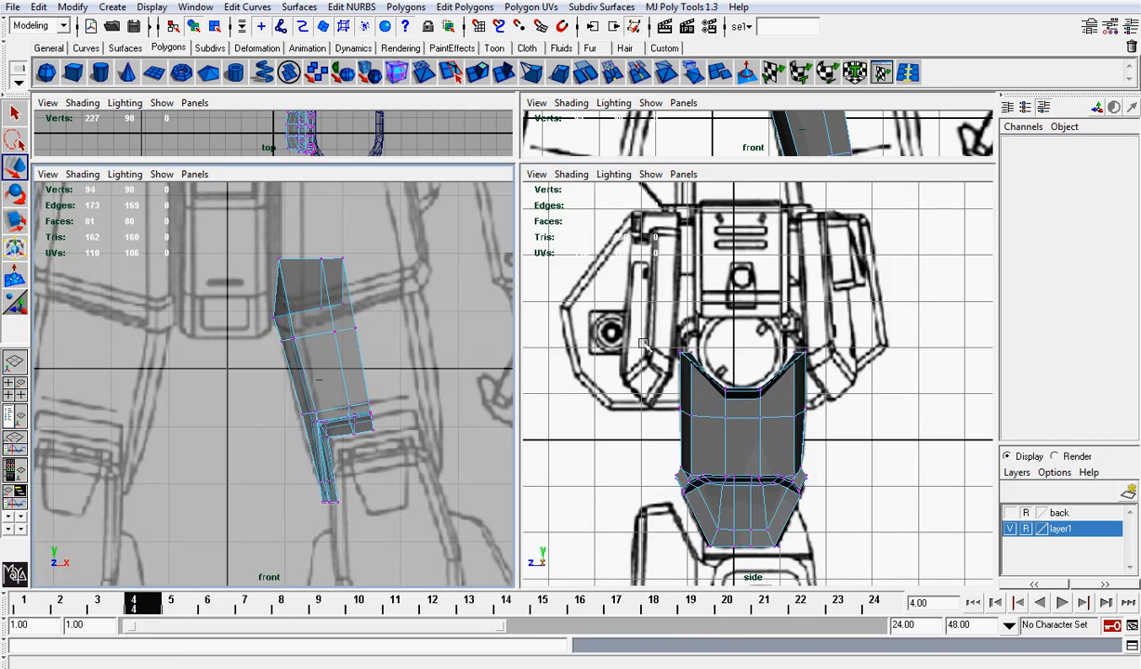
pyautogui.scroll(5, 683, 354)
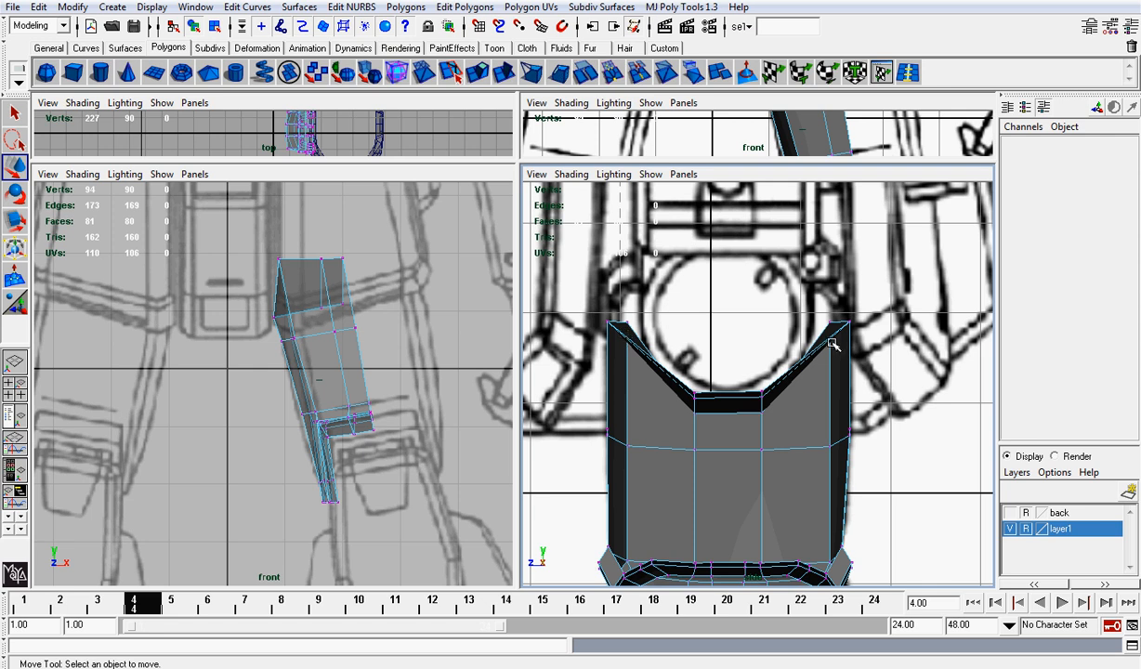
pyautogui.moveTo(817, 327); pyautogui.dragTo(846, 369)
# Switch to a single view and back to the four-view layout, and enlarge the X-Ray front view and the side view.
pyautogui.click(14, 362)
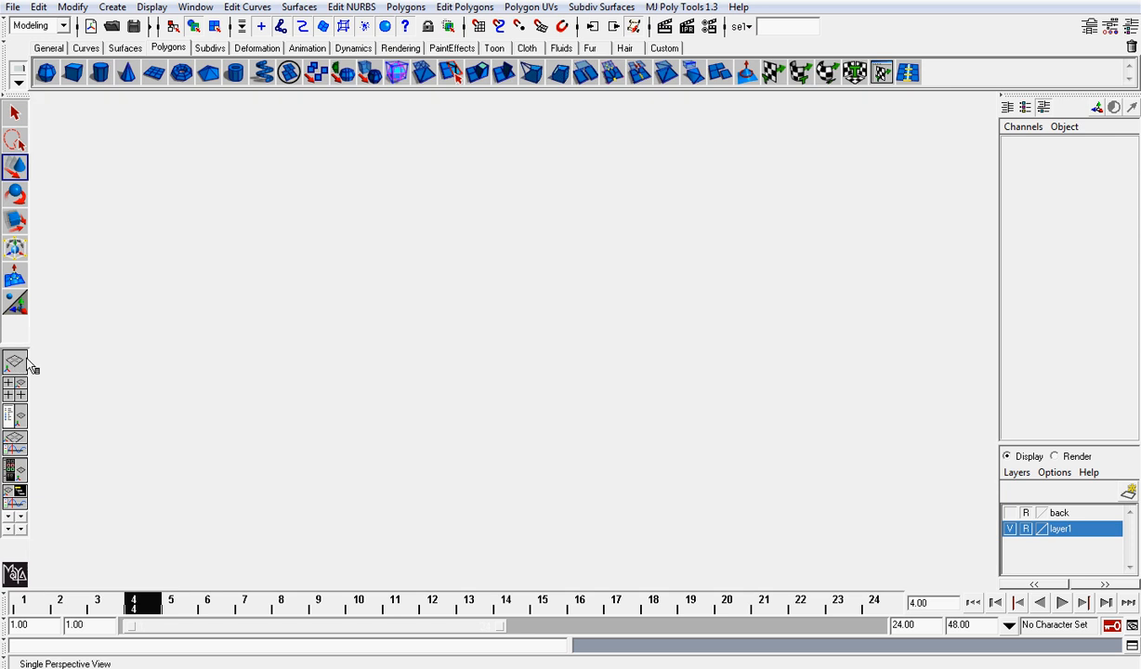
pyautogui.scroll(-5, 586, 274)
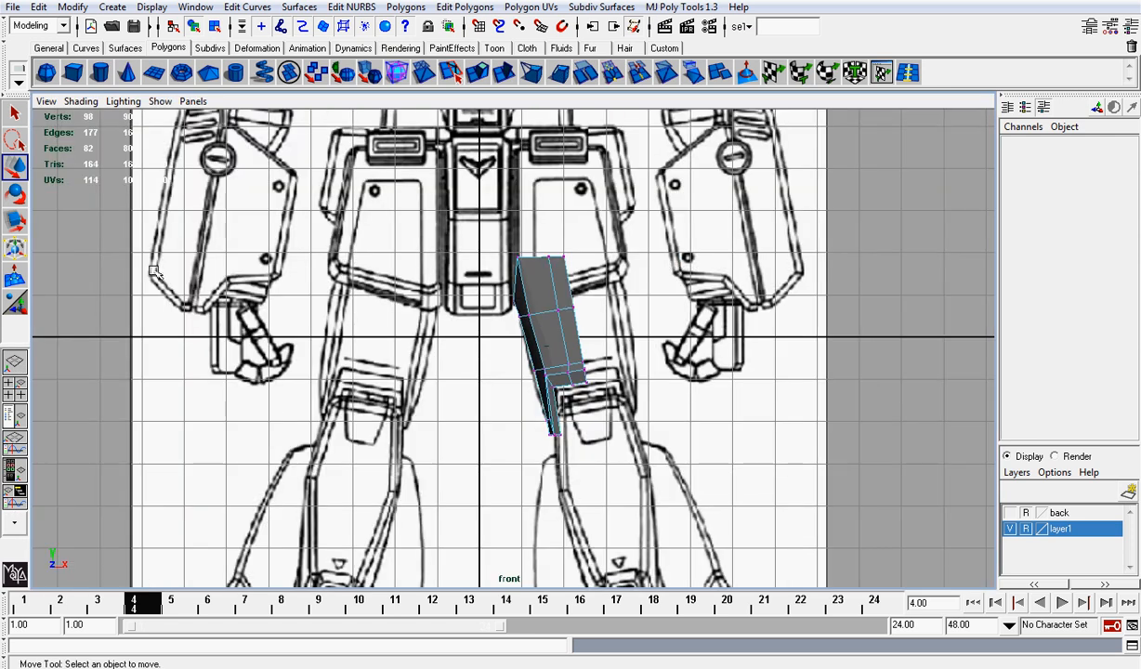
pyautogui.click(16, 372)
pyautogui.moveTo(520, 160); pyautogui.dragTo(521, 406)
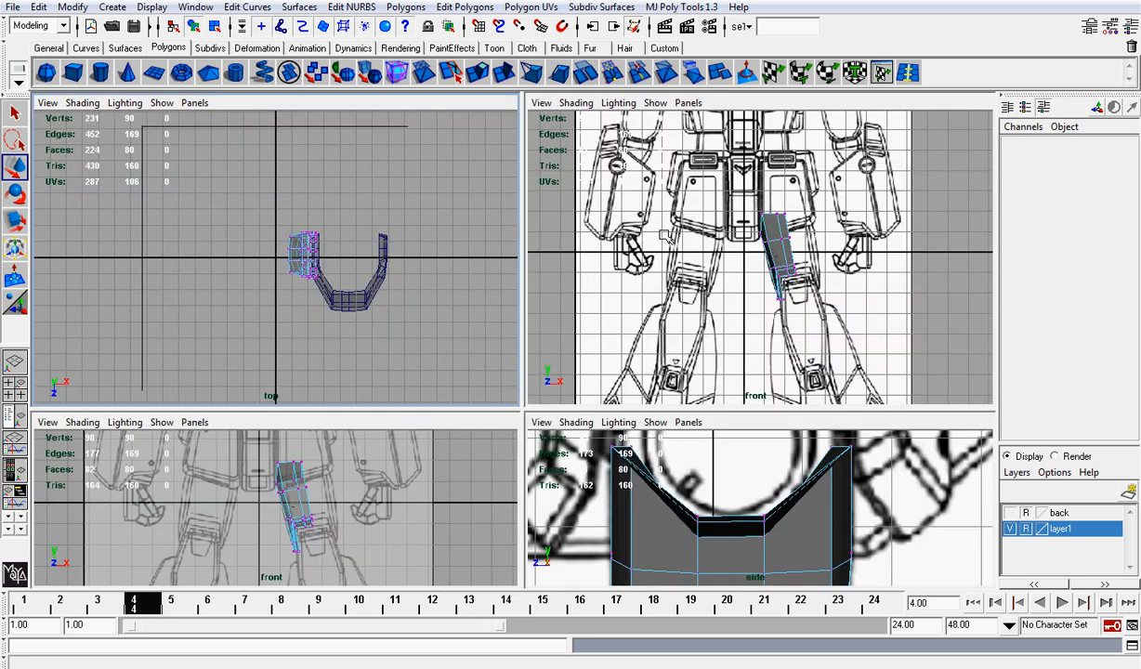
pyautogui.scroll(-2, 663, 235)
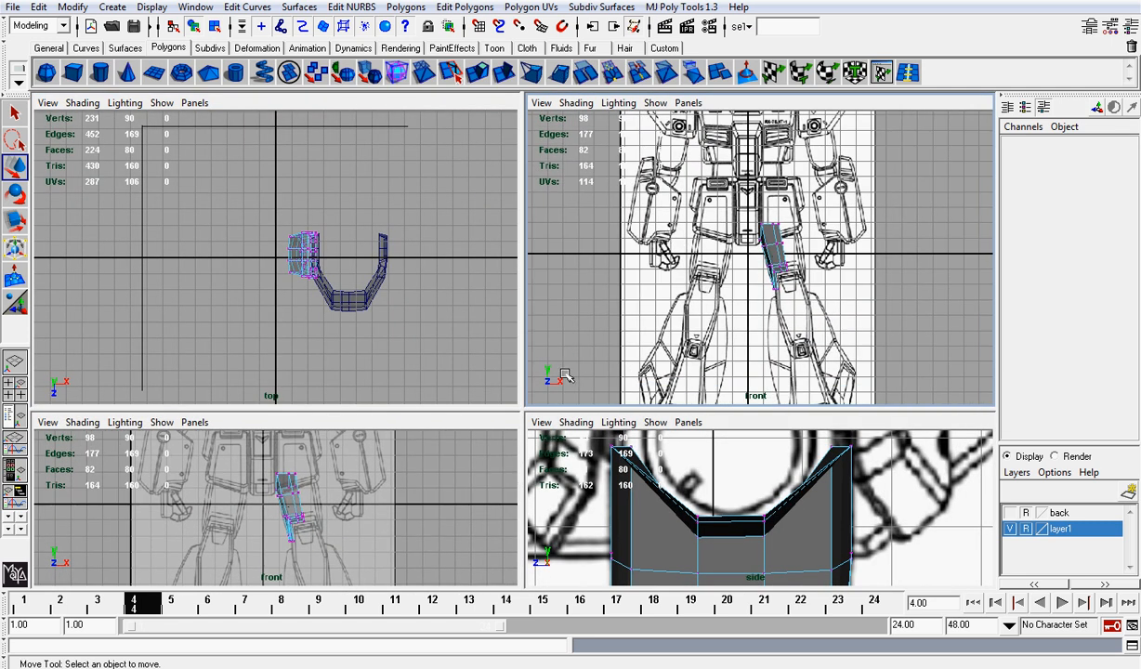
pyautogui.moveTo(523, 410); pyautogui.dragTo(531, 230)
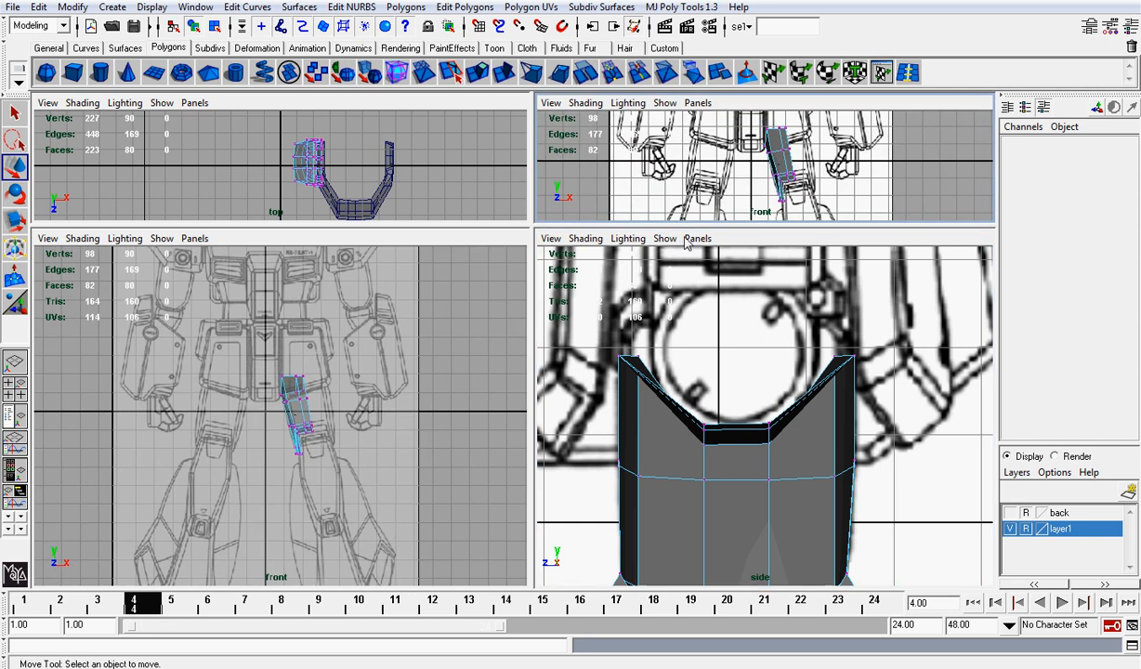
# Set the side view's panel to the orthographic persp camera and maximise it around the armour piece.
pyautogui.click(695, 238)
pyautogui.moveTo(771, 270)
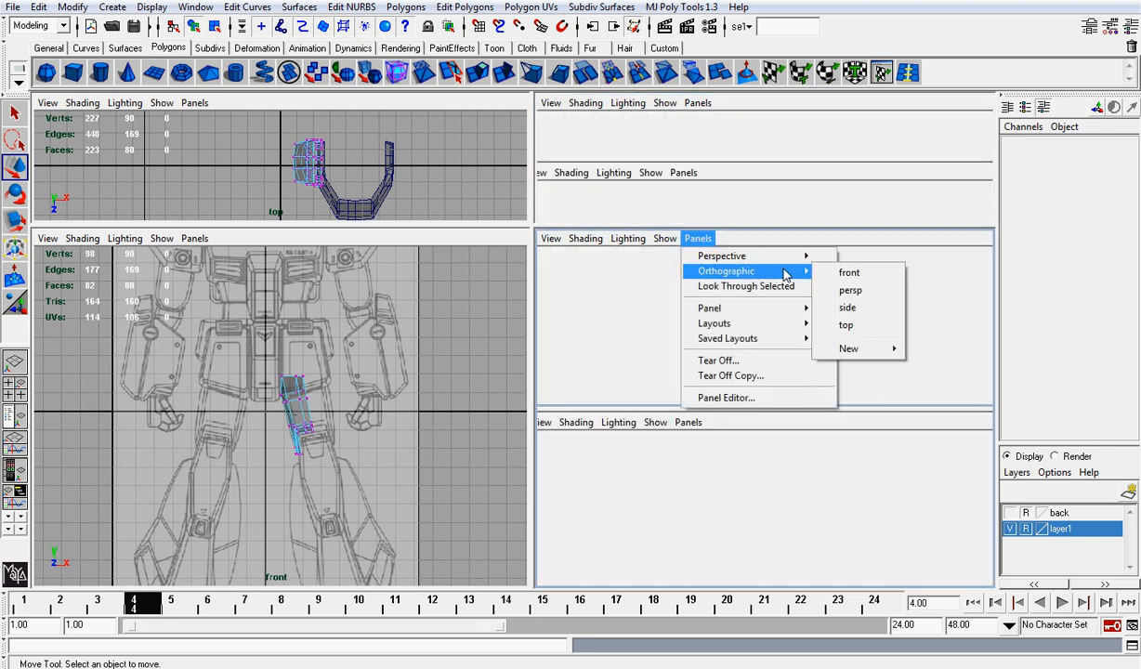
pyautogui.click(851, 290)
pyautogui.press('space')
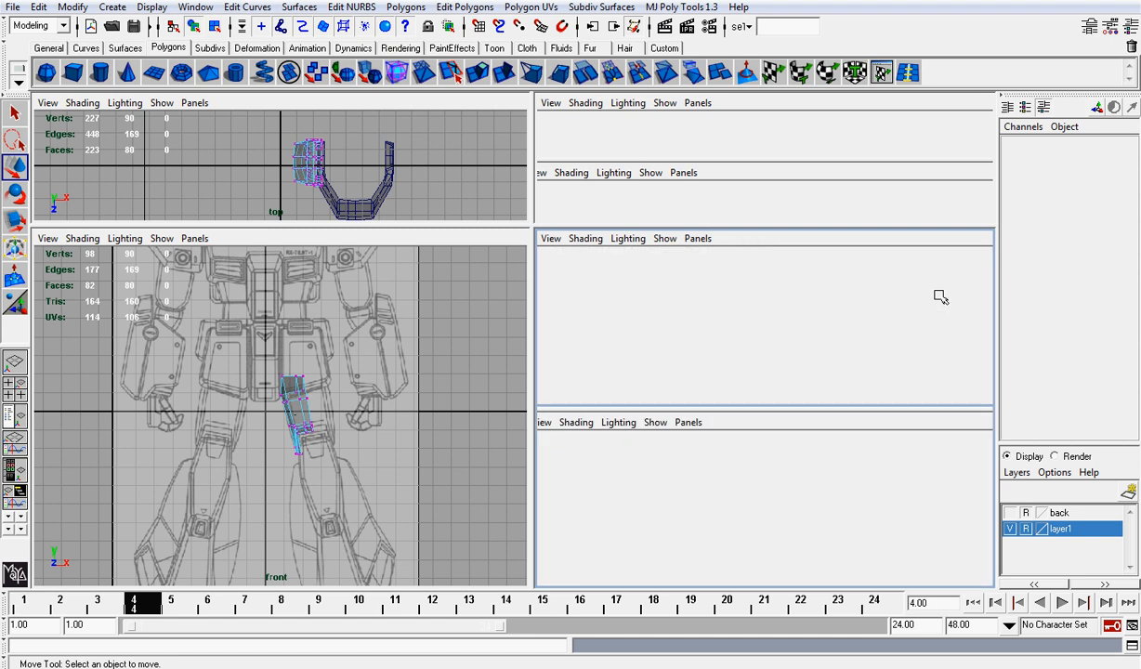
pyautogui.scroll(5, 855, 190)
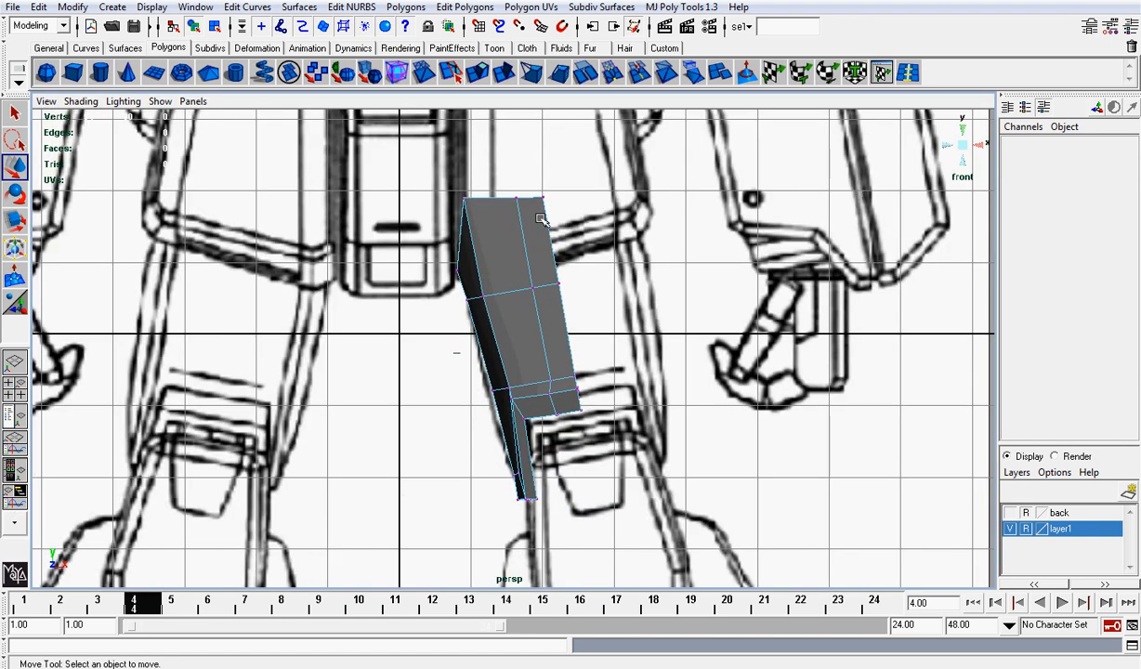
# Show the armour piece in the left orthographic view and turn on X-Ray shading over the side reference.
pyautogui.click(947, 148)
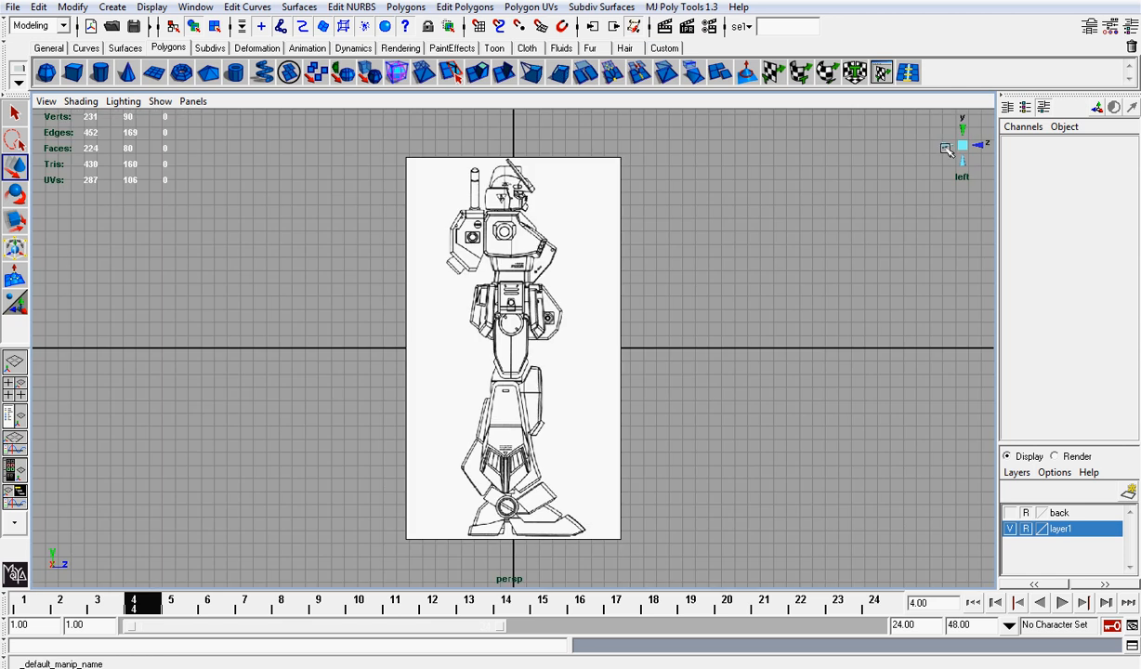
pyautogui.click(80, 100)
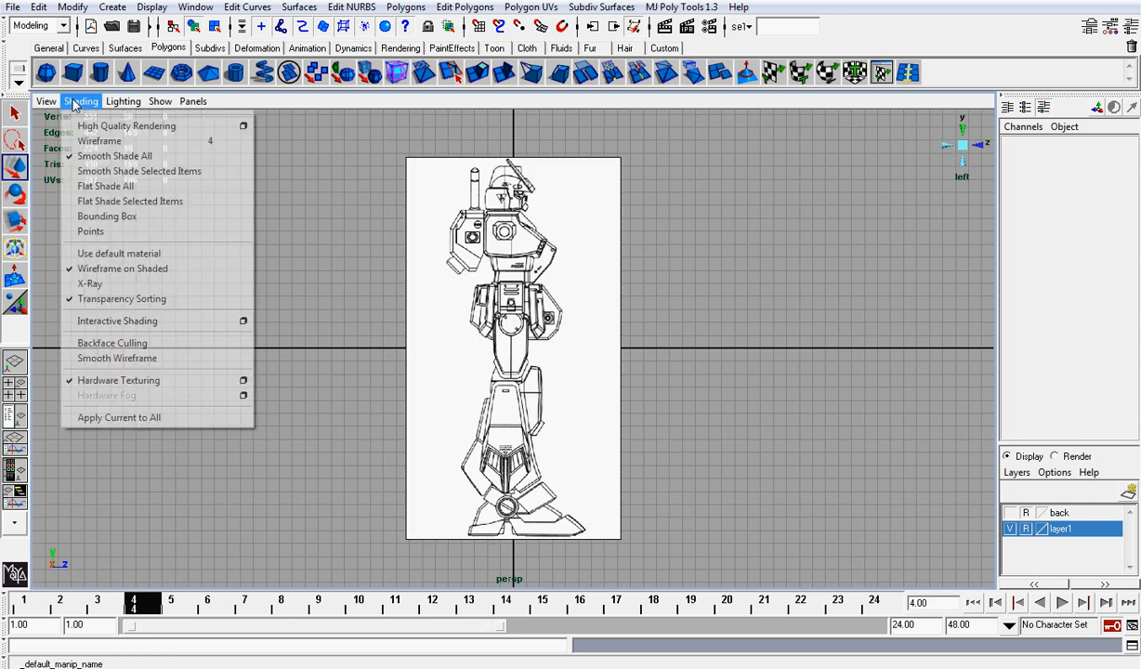
pyautogui.click(139, 262)
pyautogui.scroll(3, 576, 368)
pyautogui.scroll(3, 576, 368)
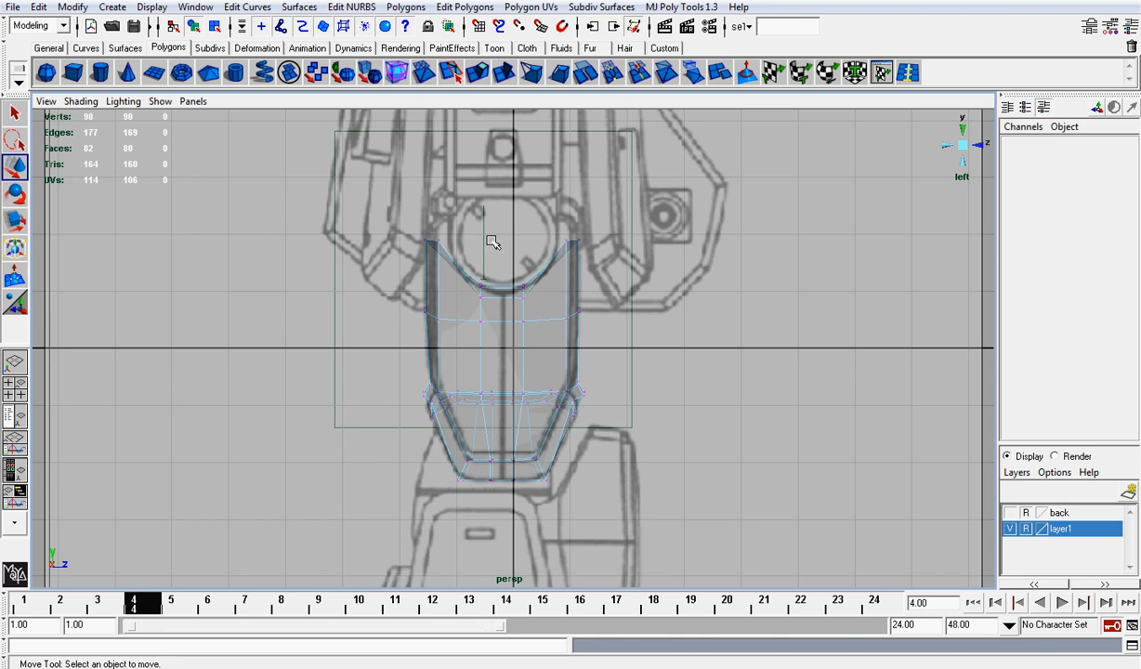
# Isolate the six upper corner vertices beside the notch, scale them along Y in the front view and rotate them slightly.
pyautogui.moveTo(393, 216); pyautogui.dragTo(576, 281)
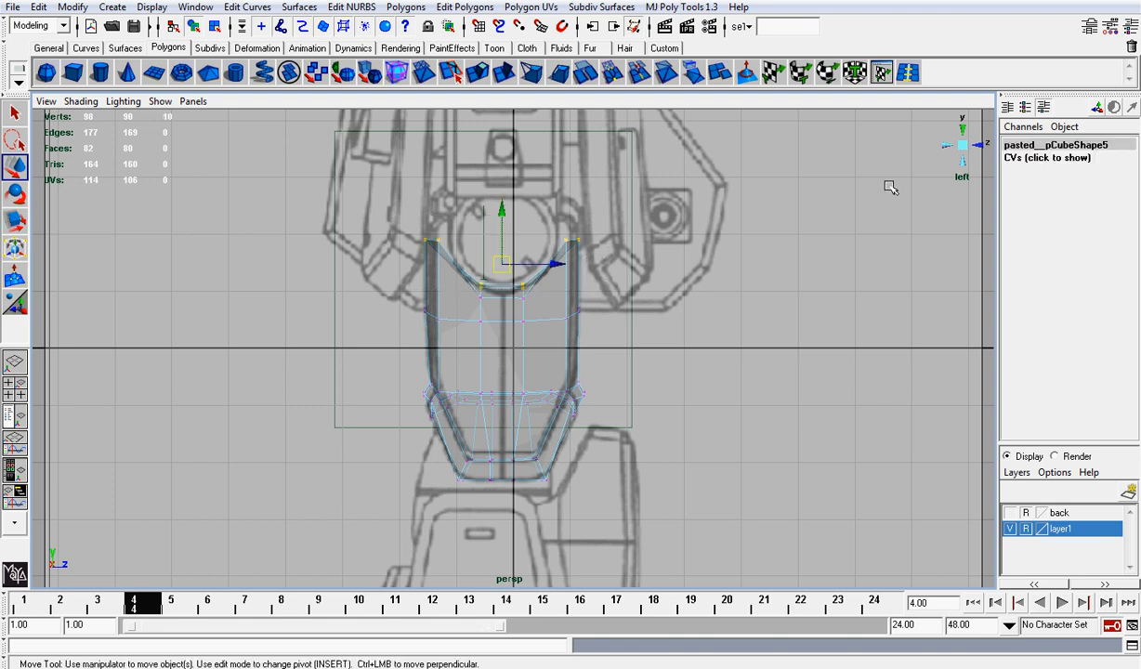
pyautogui.click(980, 147)
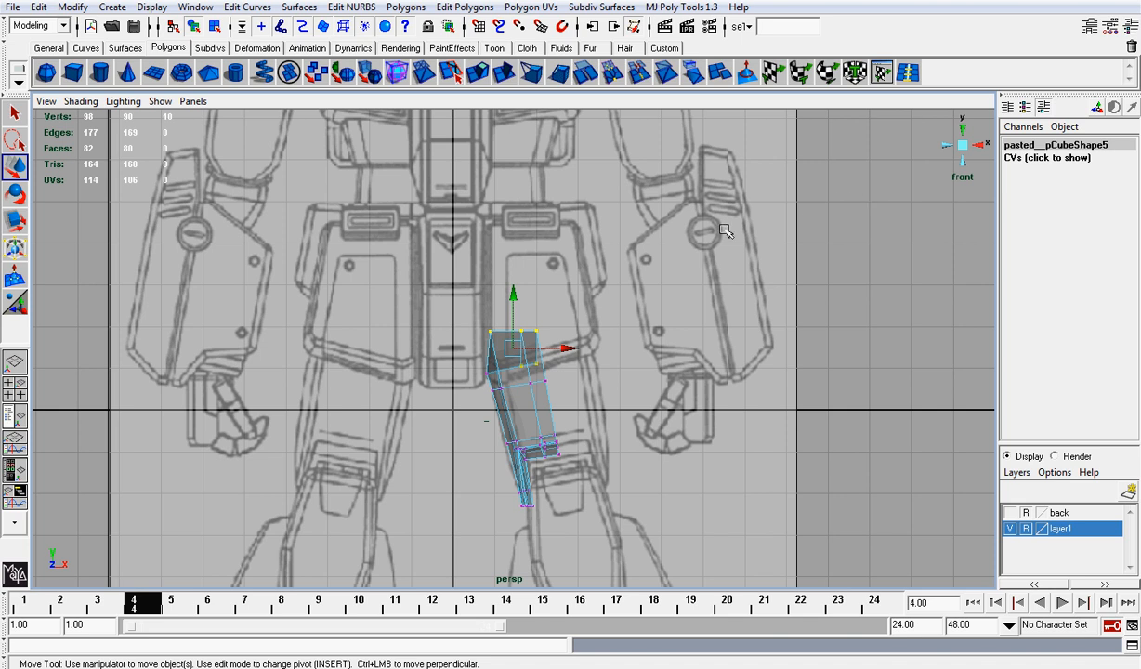
pyautogui.scroll(5, 454, 265)
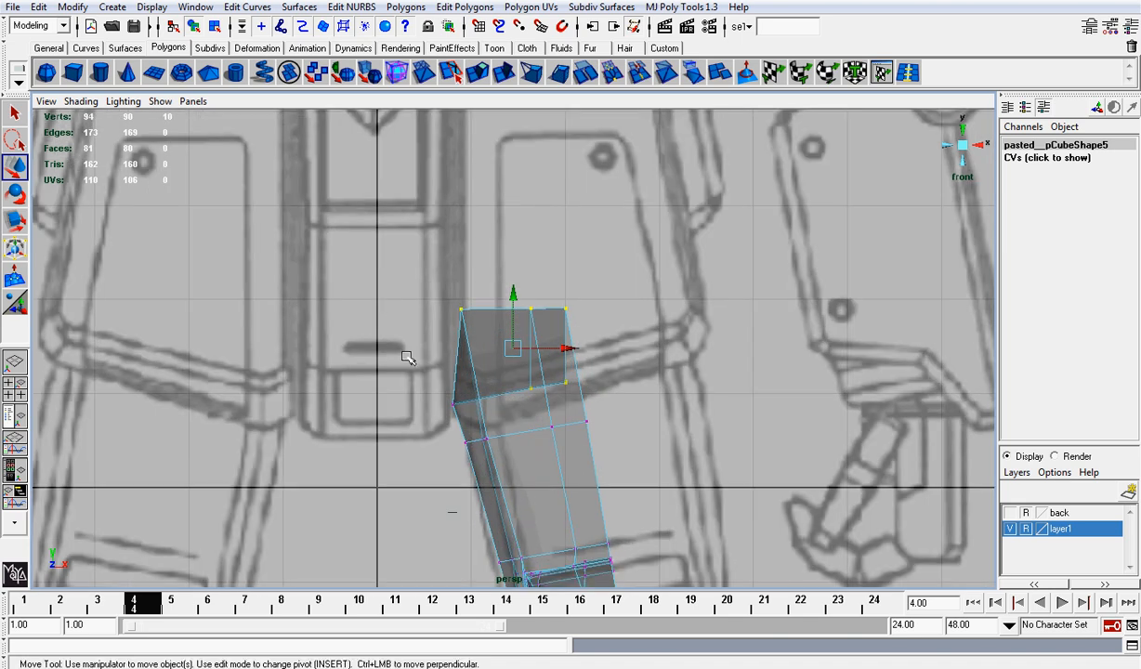
pyautogui.keyDown('alt'); pyautogui.moveTo(452, 511); pyautogui.dragTo(463, 294); pyautogui.keyUp('alt')
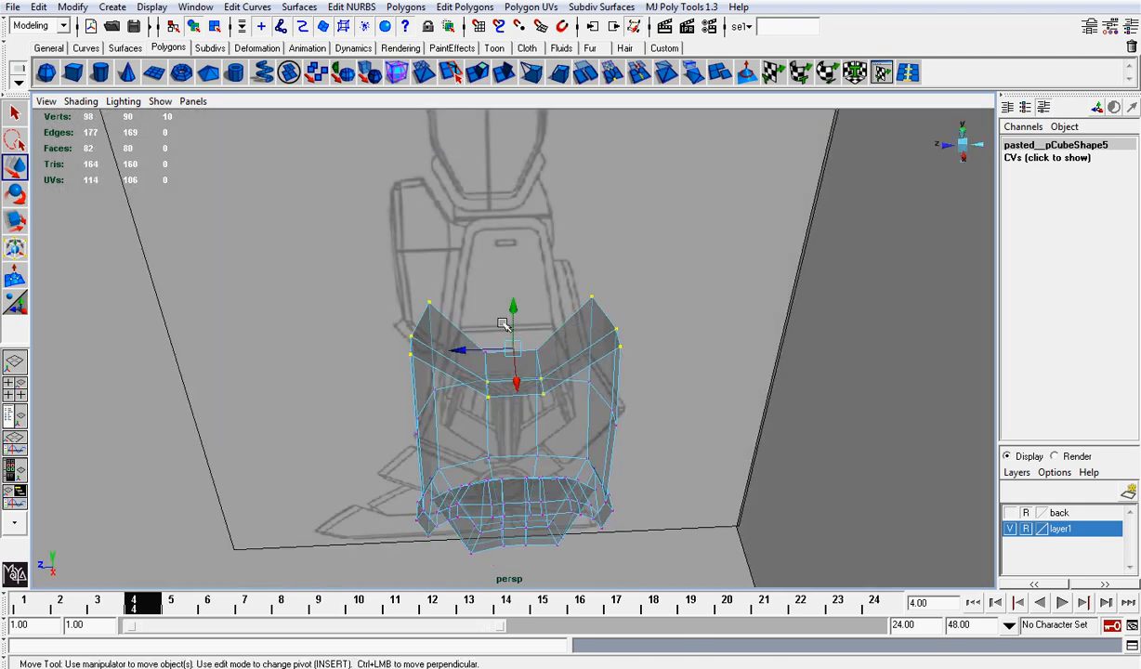
pyautogui.keyDown('ctrl'); pyautogui.moveTo(553, 433); pyautogui.dragTo(554, 433); pyautogui.keyUp('ctrl')
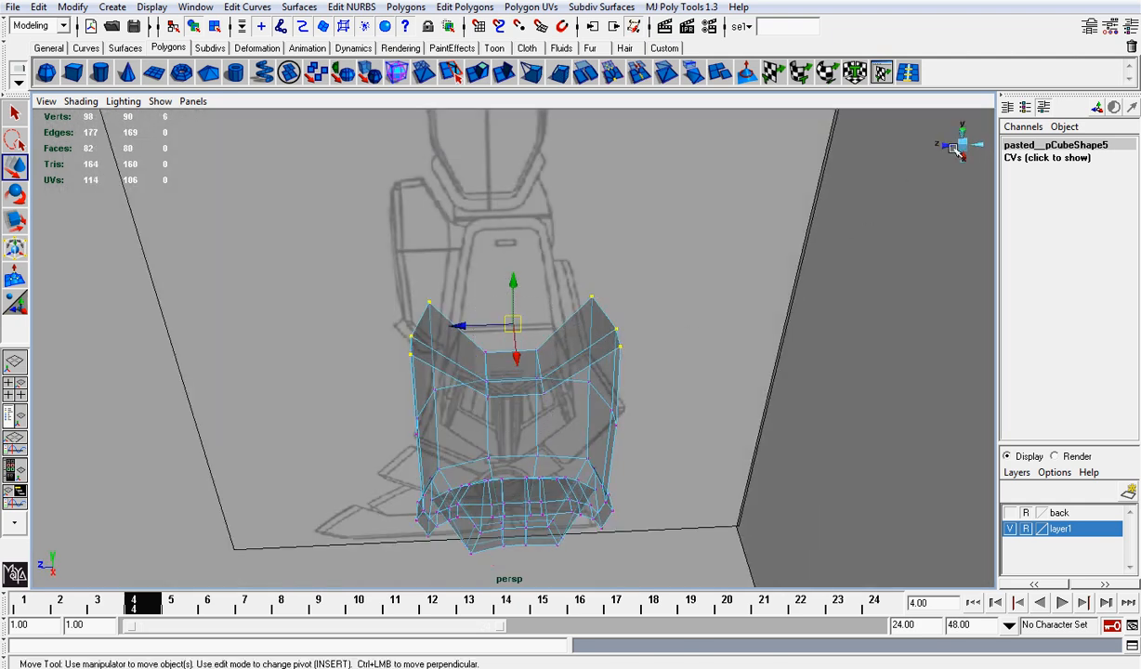
pyautogui.click(954, 150)
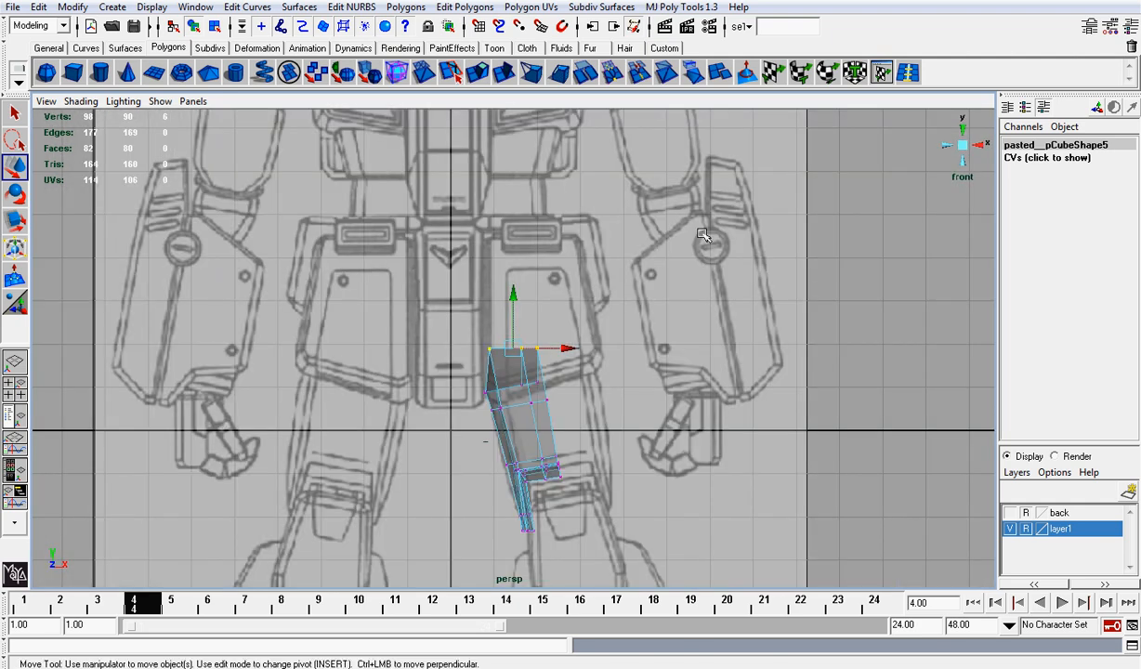
pyautogui.scroll(1, 703, 235)
pyautogui.press('r')
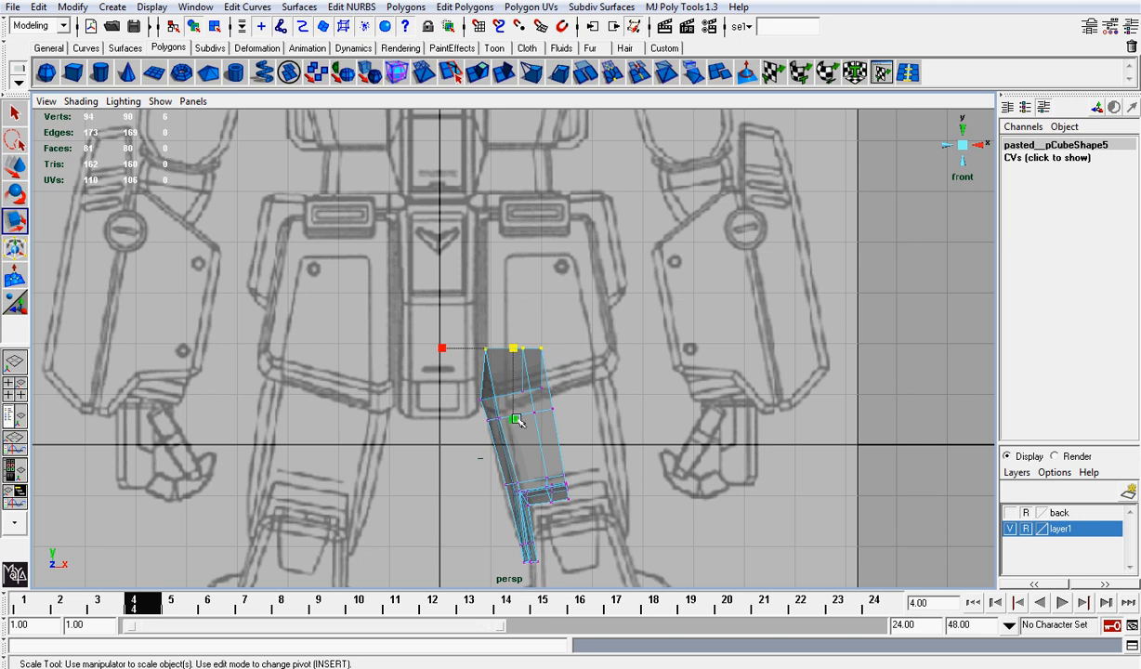
pyautogui.moveTo(516, 420); pyautogui.dragTo(510, 394)
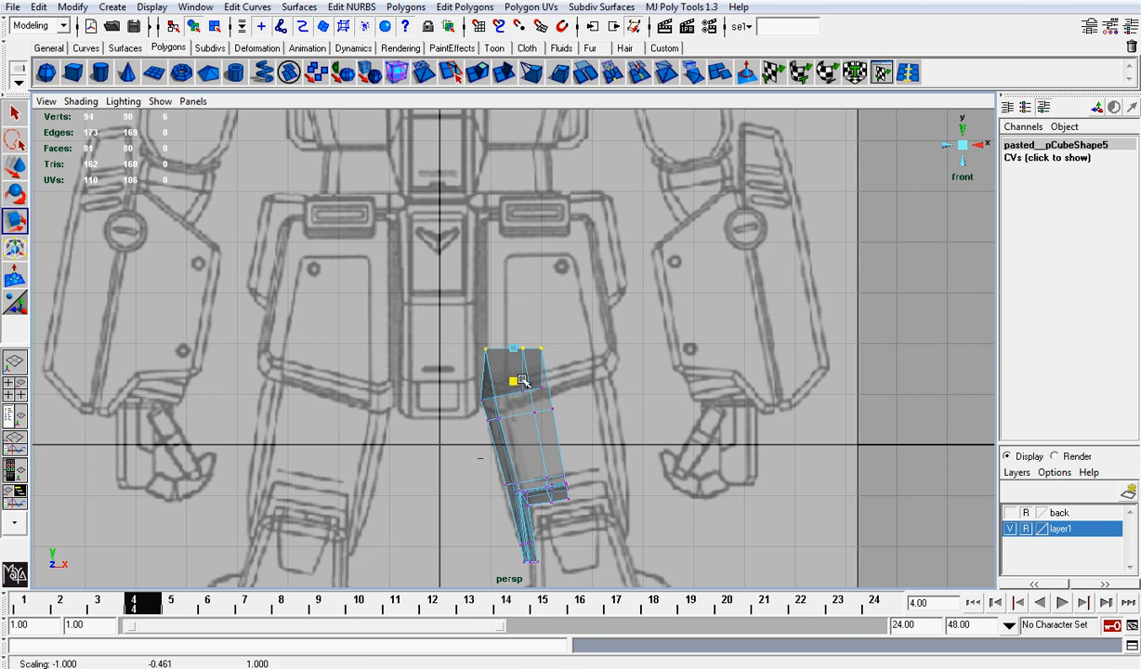
pyautogui.press('e')
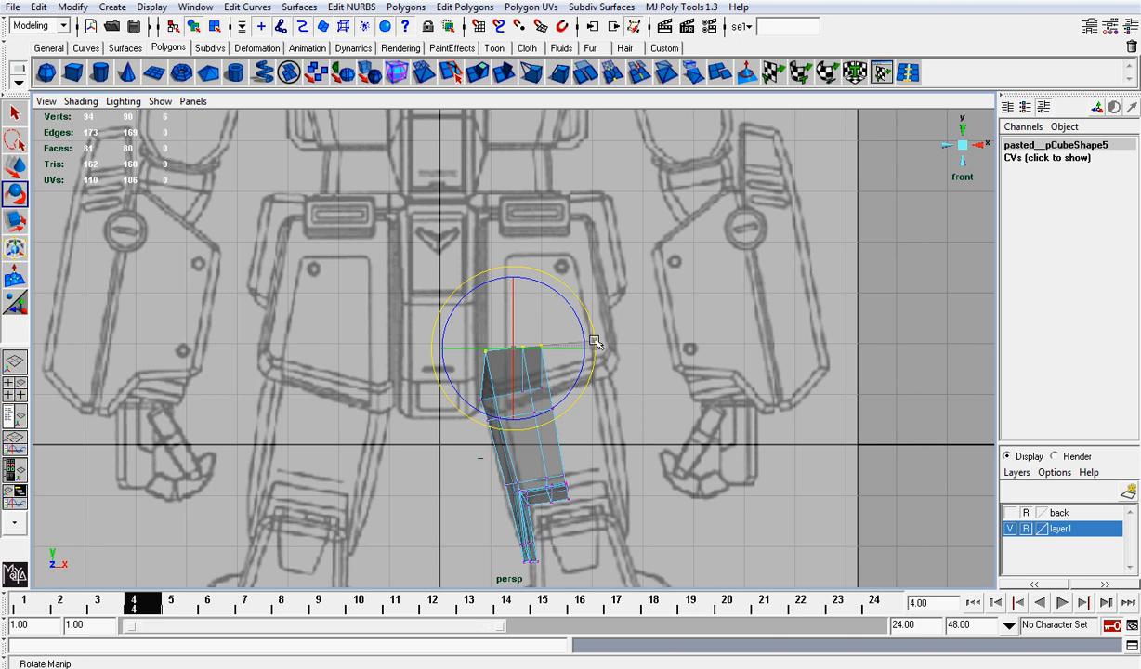
# In the left view, keep only the two inner corner vertices at the top selected and raise them along Y.
pyautogui.click(947, 145)
pyautogui.scroll(-6, 928, 164)
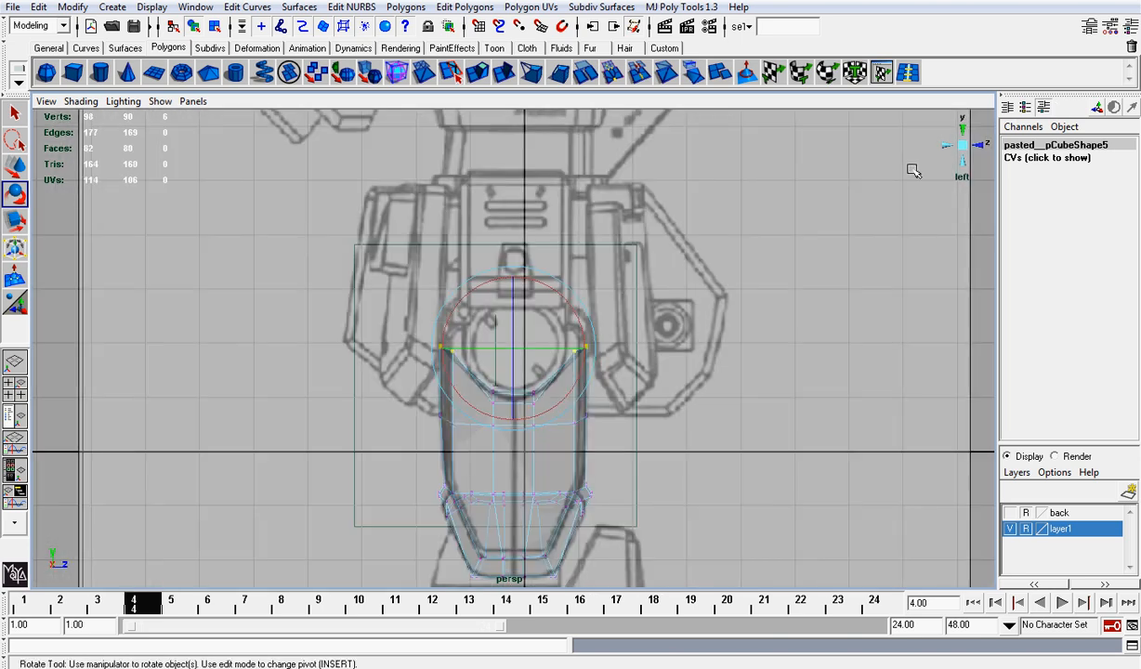
pyautogui.scroll(4, 911, 168)
pyautogui.keyDown('alt'); pyautogui.moveTo(707, 218); pyautogui.dragTo(699, 148, button='middle'); pyautogui.keyUp('alt')
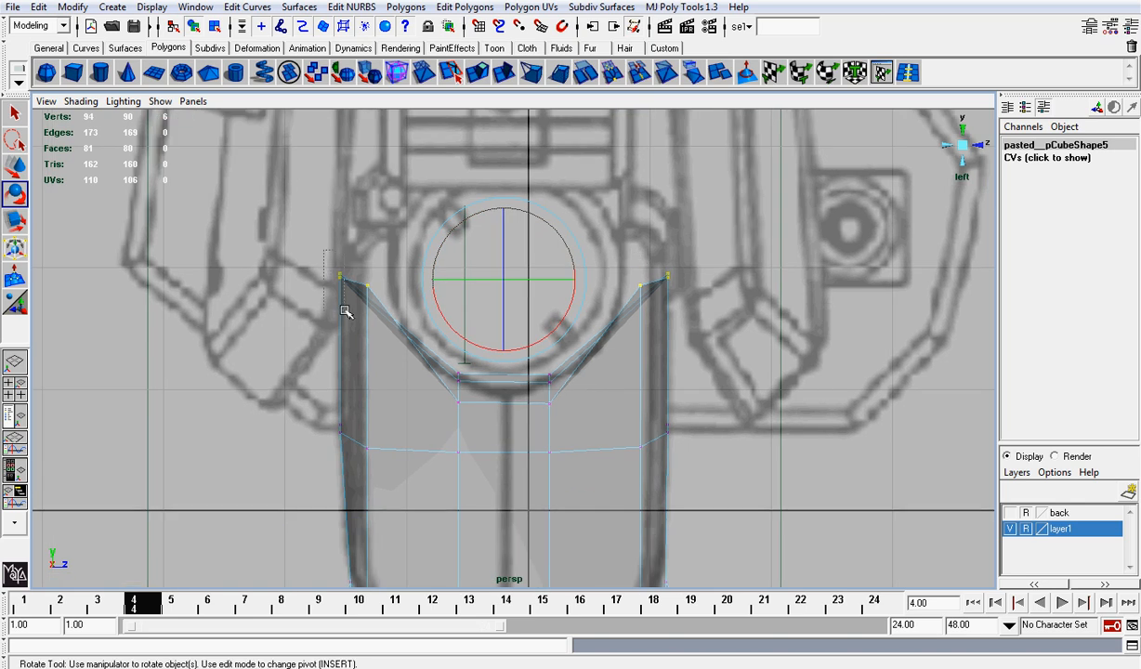
pyautogui.keyDown('ctrl'); pyautogui.moveTo(345, 312); pyautogui.dragTo(345, 313); pyautogui.keyUp('ctrl')
pyautogui.keyDown('ctrl'); pyautogui.moveTo(650, 242); pyautogui.dragTo(690, 326); pyautogui.keyUp('ctrl')
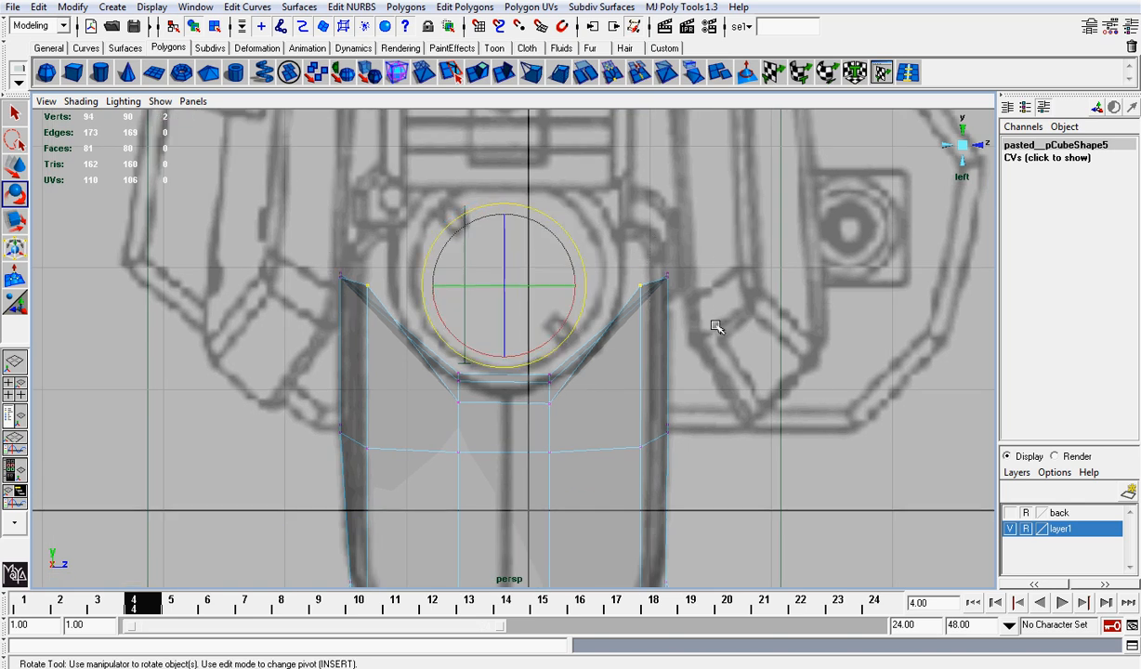
pyautogui.press('w')
pyautogui.click(503, 230)
pyautogui.moveTo(503, 230); pyautogui.dragTo(516, 179)
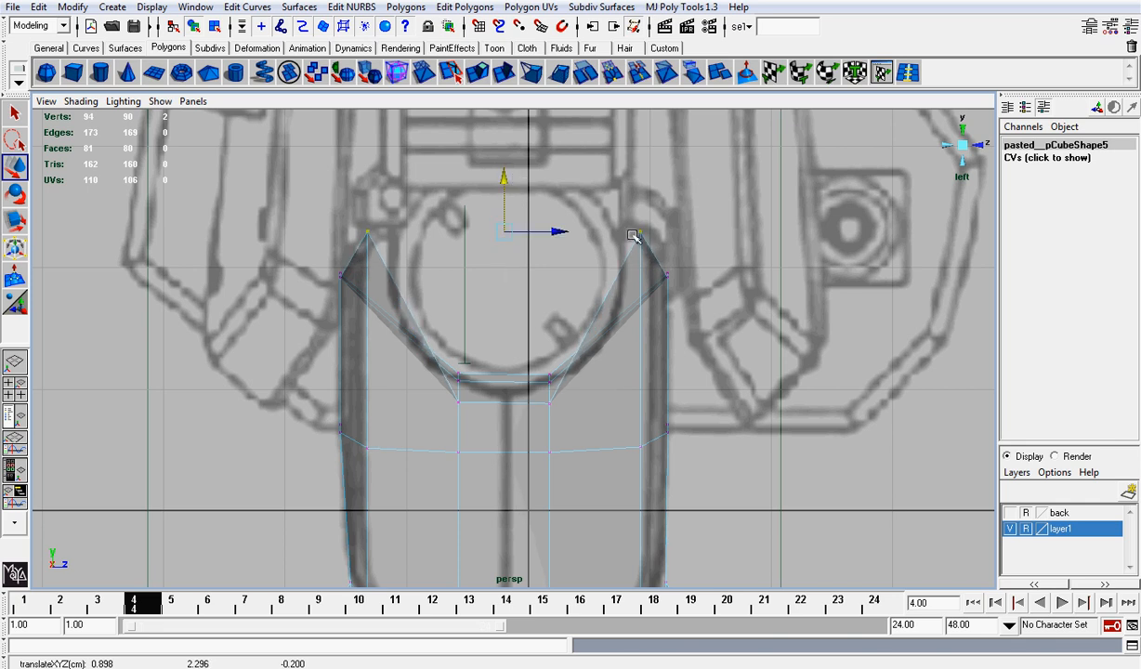
# Raise the outer vertices of both upper corners along Y to about the height of the inner corner vertices.
pyautogui.moveTo(648, 252); pyautogui.dragTo(709, 303)
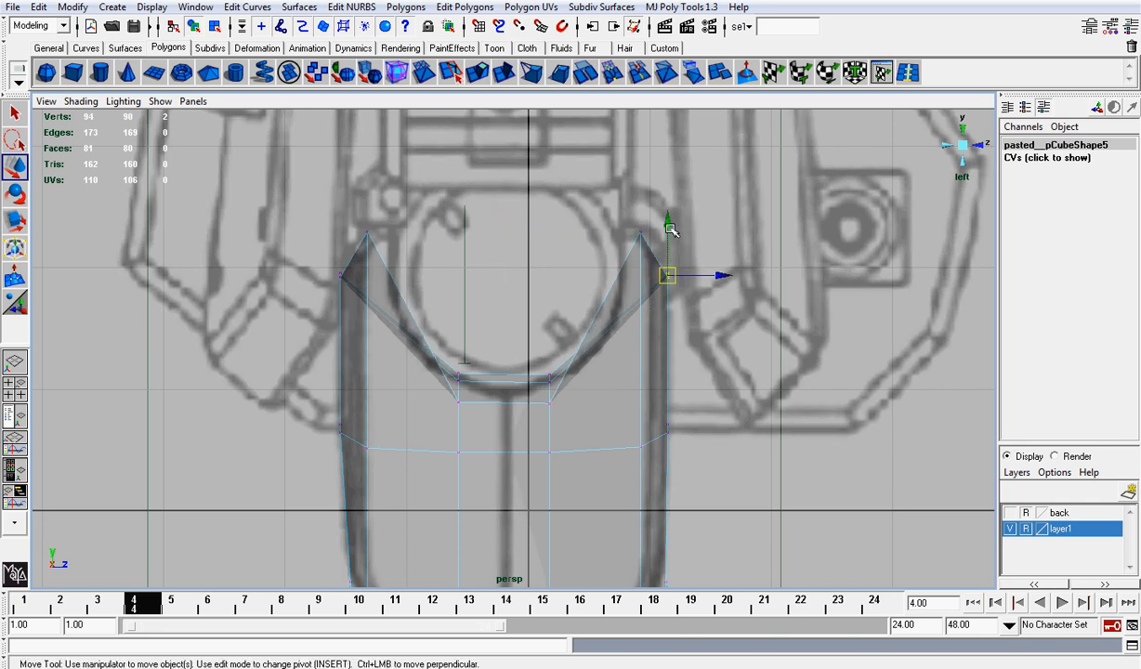
pyautogui.moveTo(669, 223); pyautogui.dragTo(670, 179)
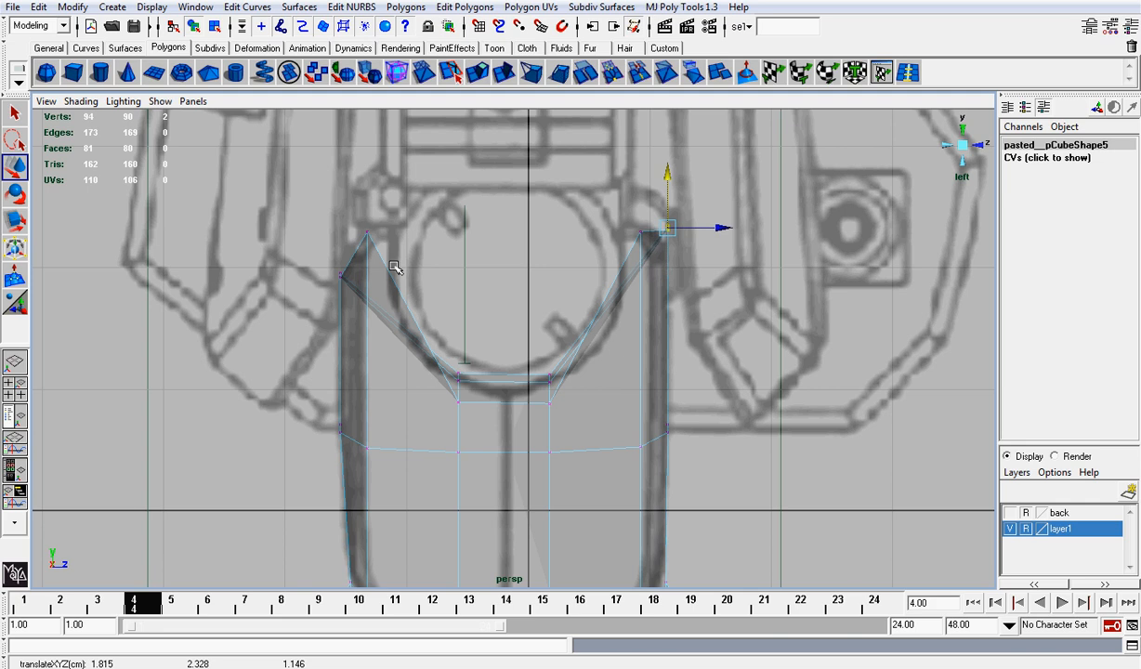
pyautogui.moveTo(363, 321); pyautogui.dragTo(346, 184)
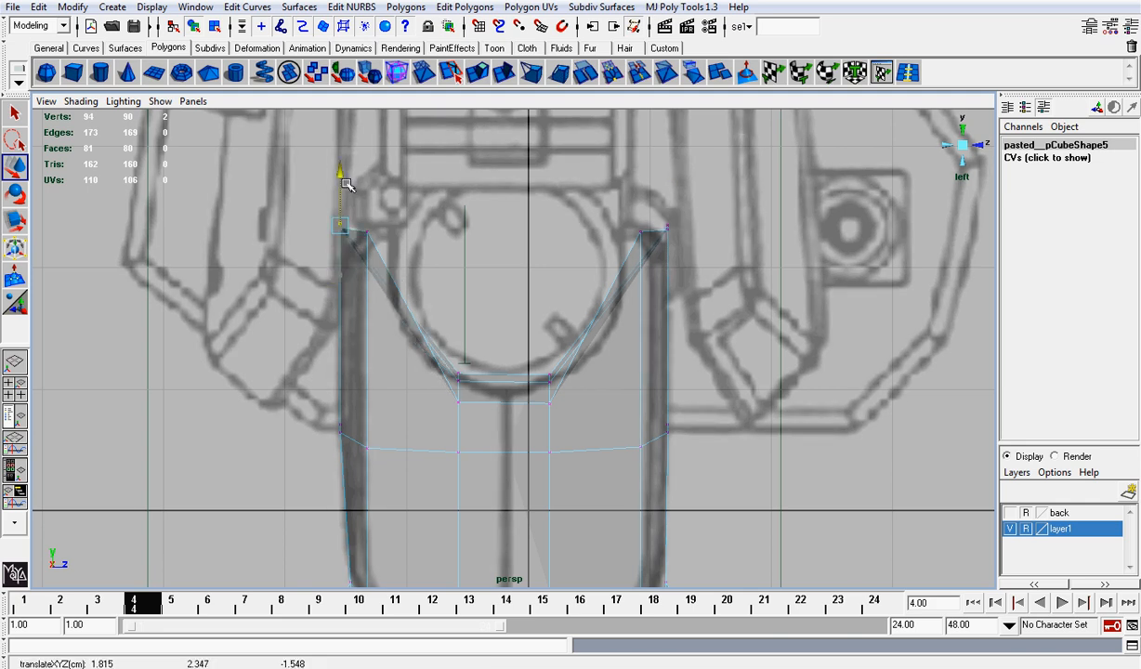
# In the front view, nudge the top vertices along X toward the reference outline, adjusting the inner corner pair separately.
pyautogui.click(960, 145)
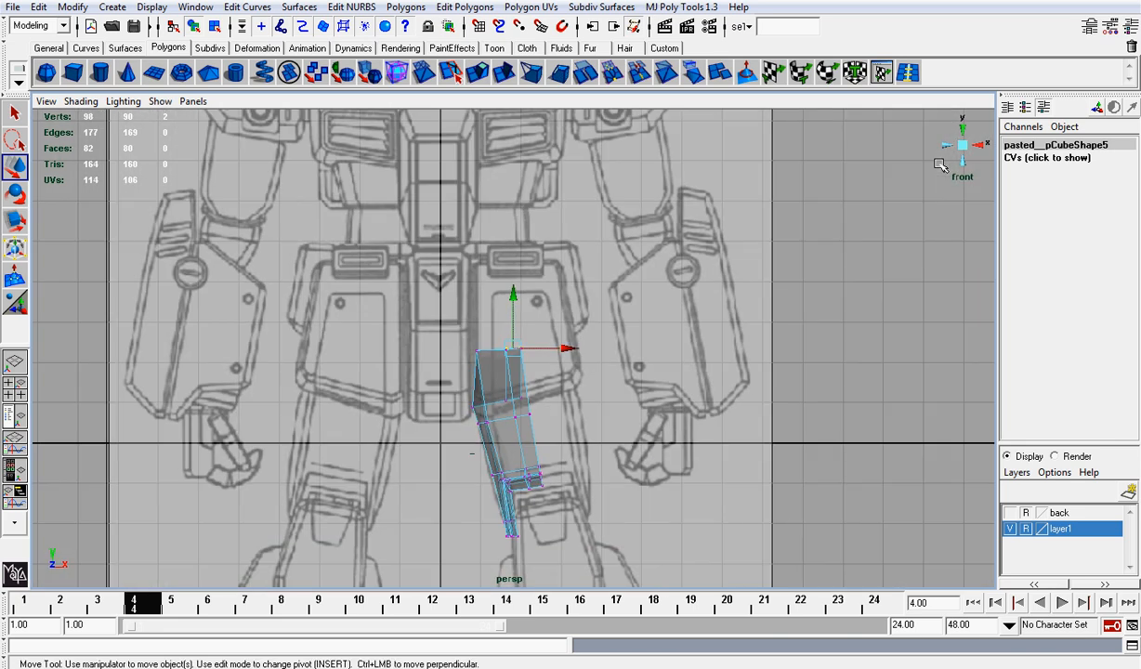
pyautogui.moveTo(435, 309); pyautogui.dragTo(572, 366)
pyautogui.click(554, 350)
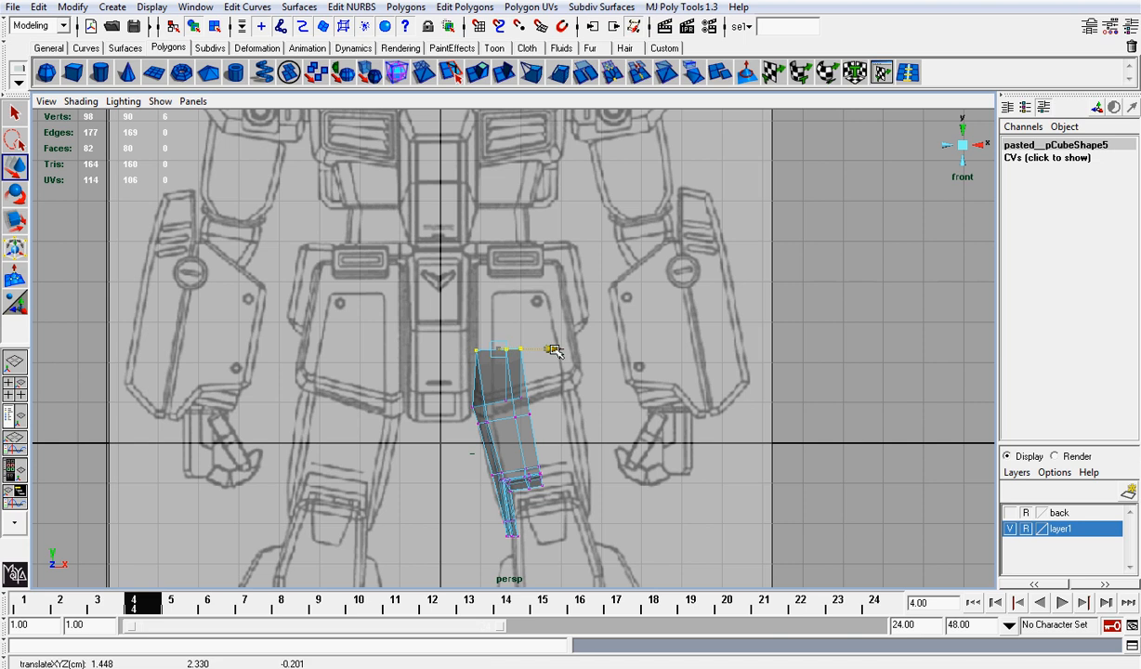
pyautogui.moveTo(458, 325); pyautogui.dragTo(525, 351)
pyautogui.hotkey('ctrl', 'z')
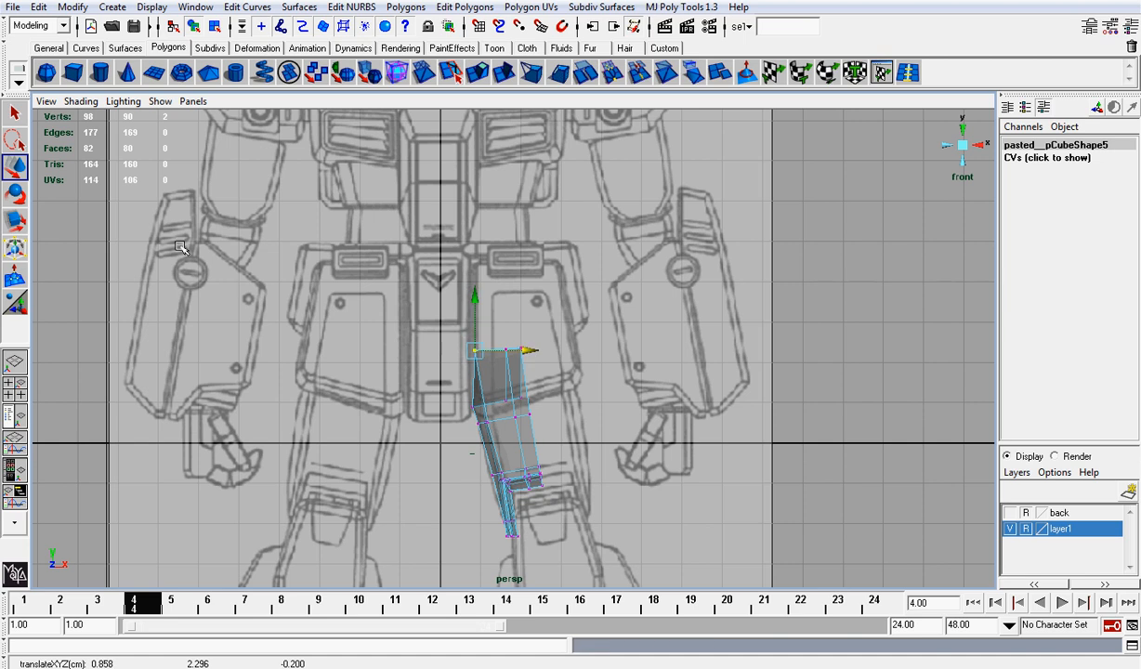
# Turn off X-Ray shading and move the vertex on the middle cross edge near the inner side slightly outward along X.
pyautogui.click(81, 102)
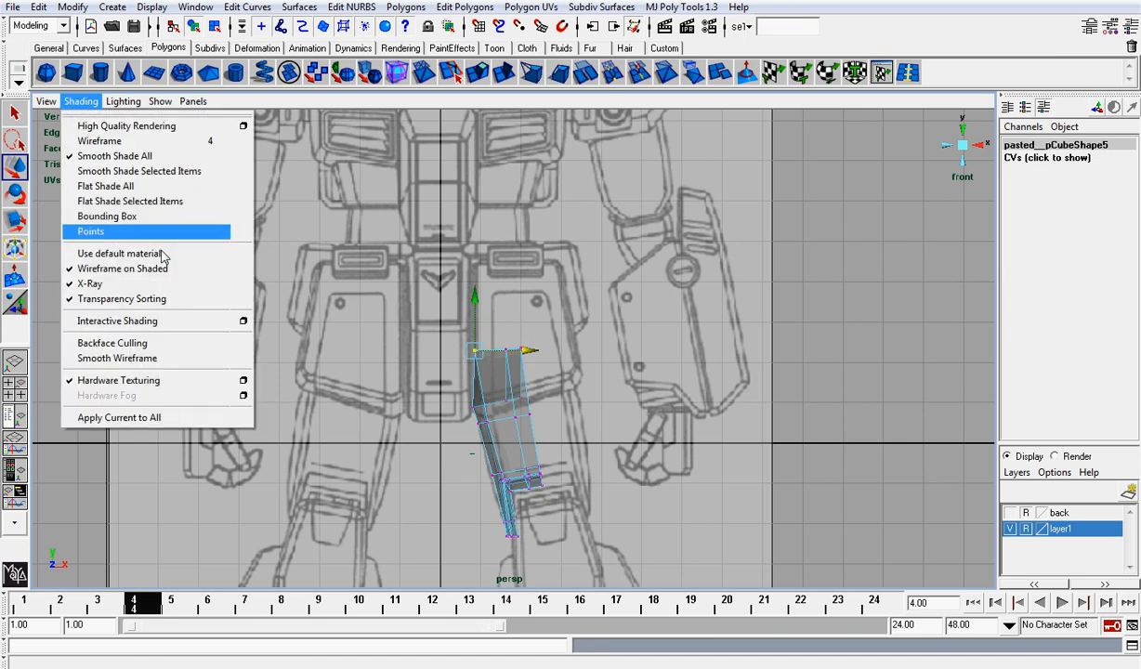
pyautogui.click(157, 281)
pyautogui.scroll(2, 555, 266)
pyautogui.scroll(1, 555, 267)
pyautogui.keyDown('alt'); pyautogui.moveTo(528, 371); pyautogui.dragTo(521, 286, button='middle'); pyautogui.keyUp('alt')
pyautogui.scroll(3, 506, 335)
pyautogui.click(451, 398)
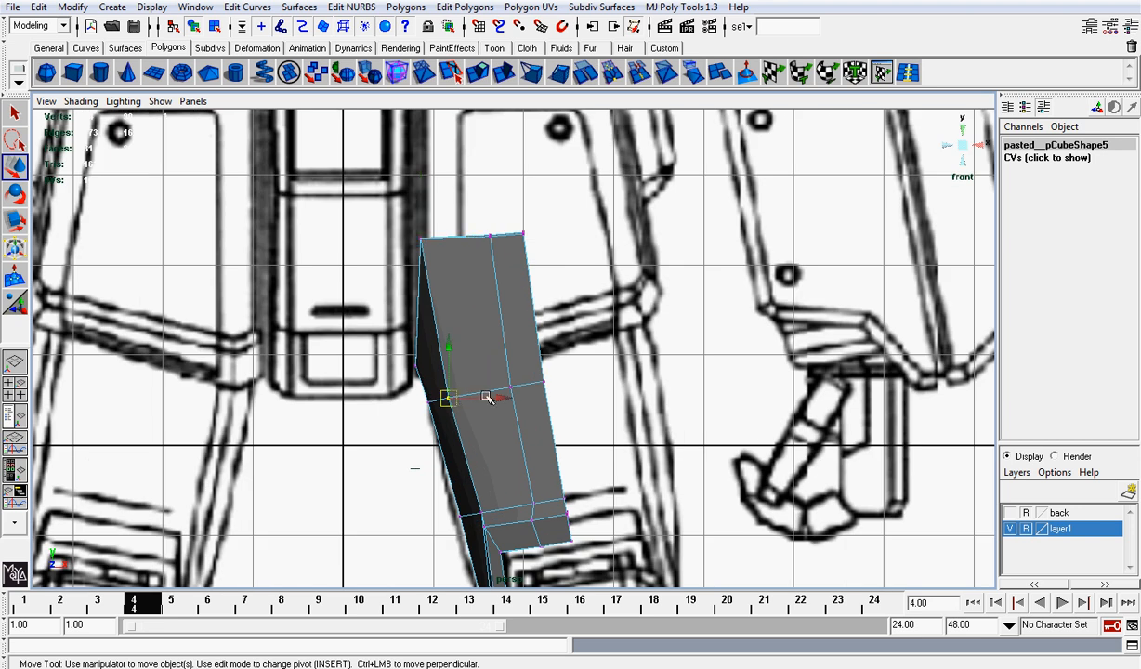
pyautogui.moveTo(496, 395); pyautogui.dragTo(501, 398)
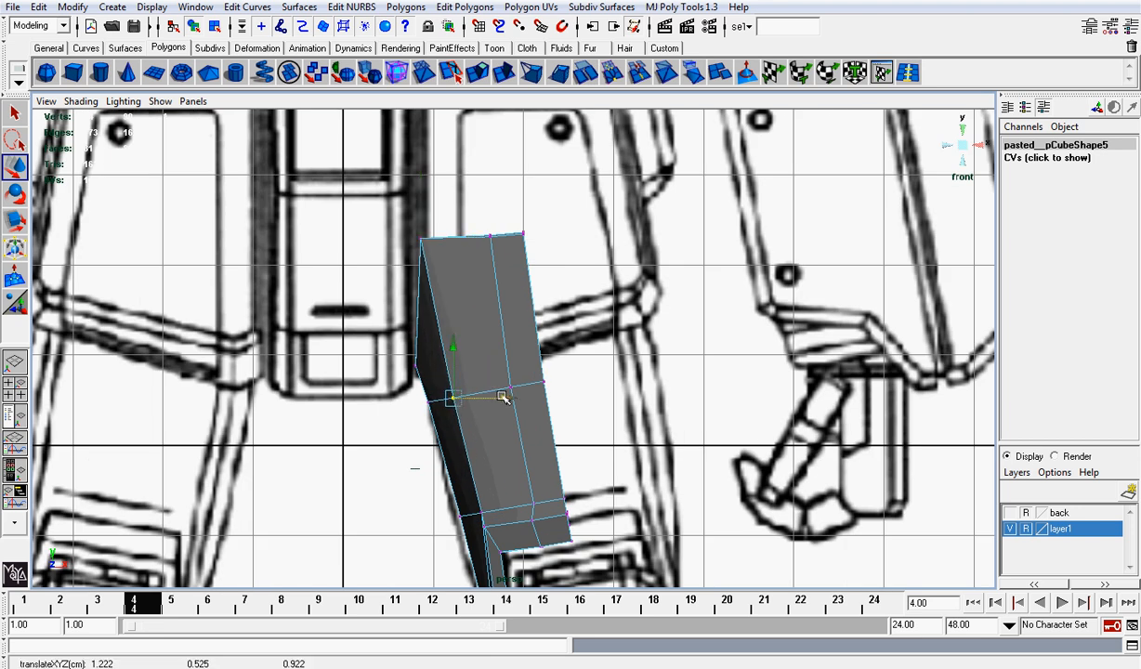
# Return the armour piece to object mode and hide the layer1 reference images to inspect its shape in perspective.
pyautogui.scroll(-4, 512, 384)
pyautogui.scroll(2, 510, 377)
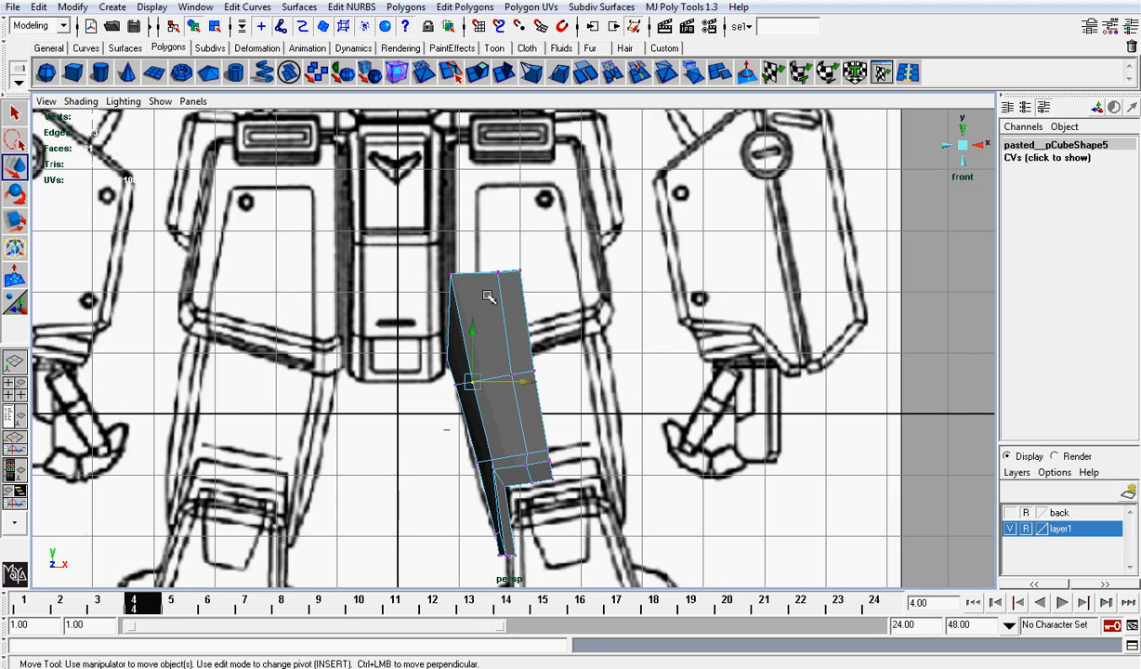
pyautogui.moveTo(489, 295); pyautogui.dragTo(558, 272, button='right')
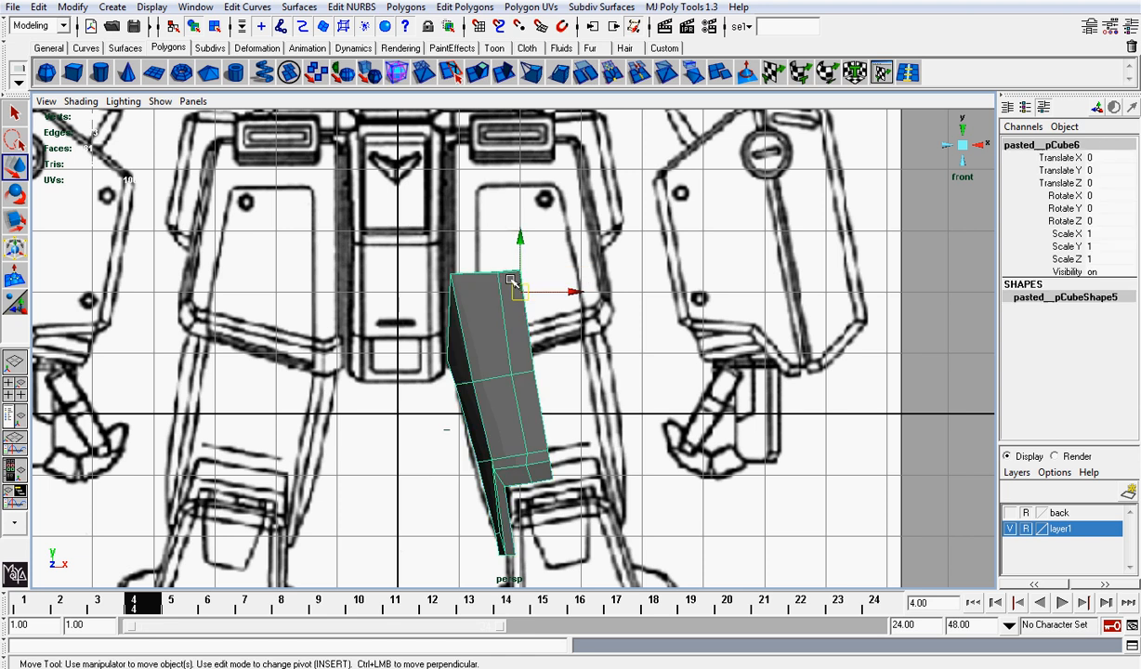
pyautogui.click(970, 146)
pyautogui.keyDown('alt'); pyautogui.moveTo(606, 402); pyautogui.dragTo(919, 358); pyautogui.keyUp('alt')
pyautogui.click(1010, 529)
pyautogui.keyDown('alt'); pyautogui.moveTo(720, 324); pyautogui.dragTo(599, 295, button='right'); pyautogui.keyUp('alt')
pyautogui.keyDown('alt'); pyautogui.moveTo(599, 296); pyautogui.dragTo(453, 298); pyautogui.keyUp('alt')
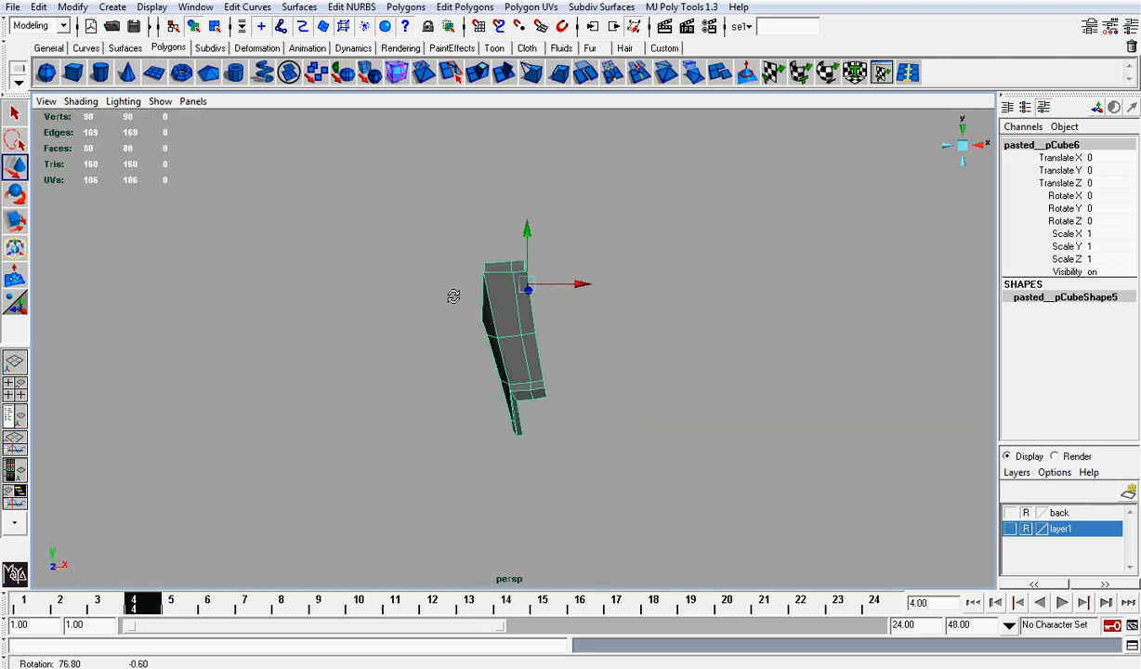
# Try mirroring a duplicate of the armour piece with Scale X -1 and rotating it about 15.5 degrees in Z, delete it and reselect the original.
pyautogui.click(983, 144)
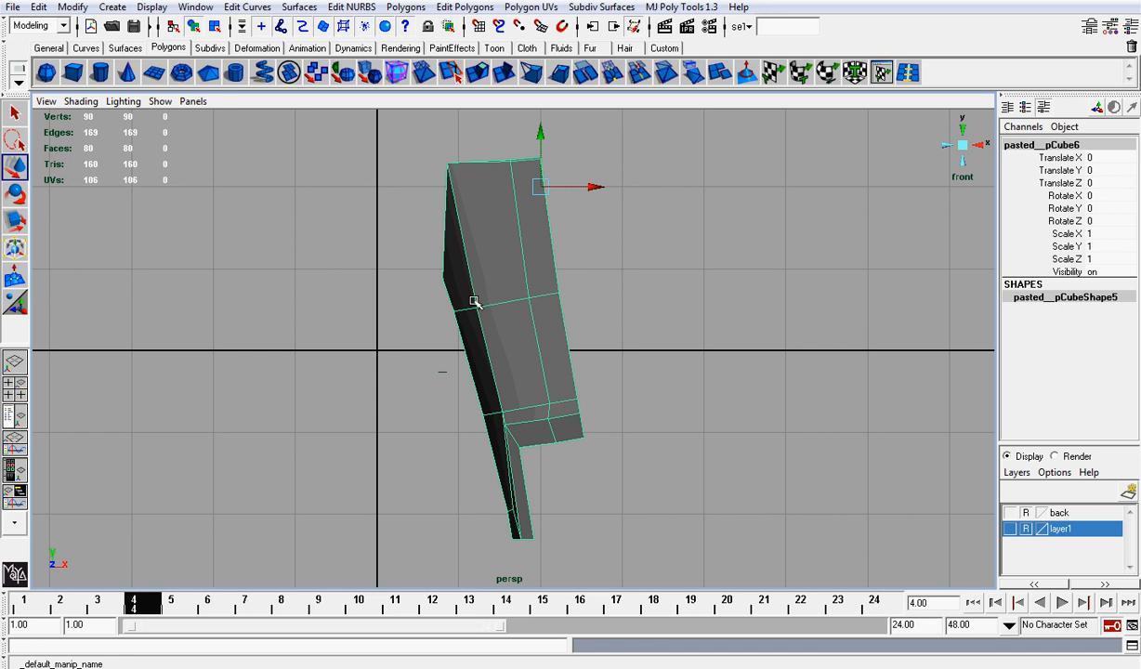
pyautogui.hotkey('ctrl', 'd')
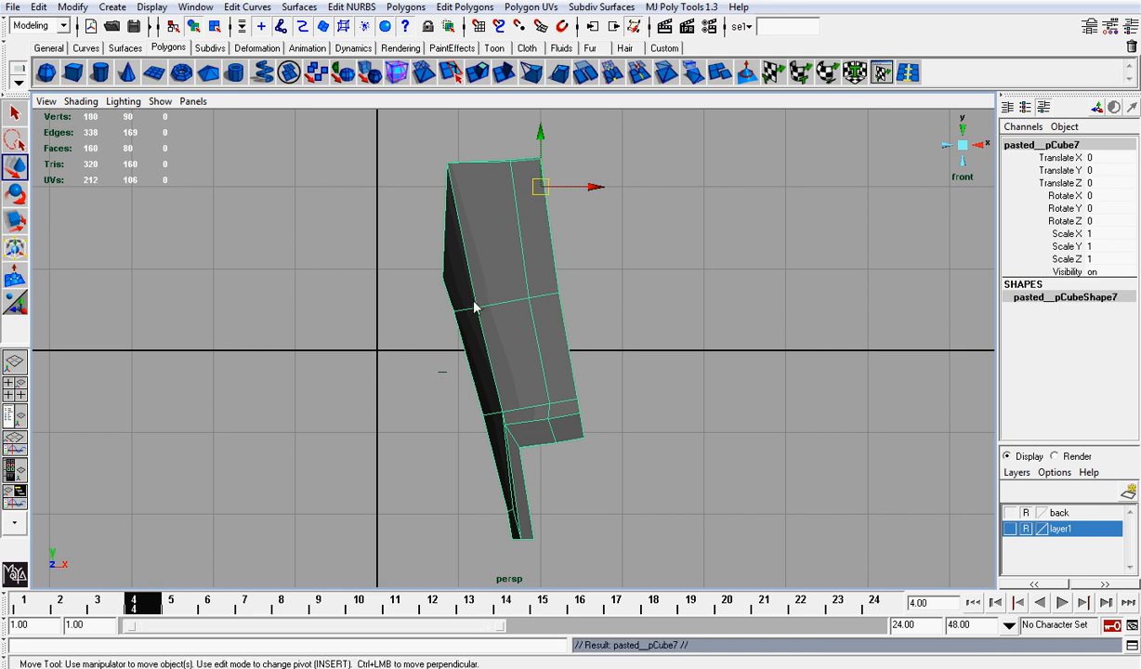
pyautogui.doubleClick(1090, 233)
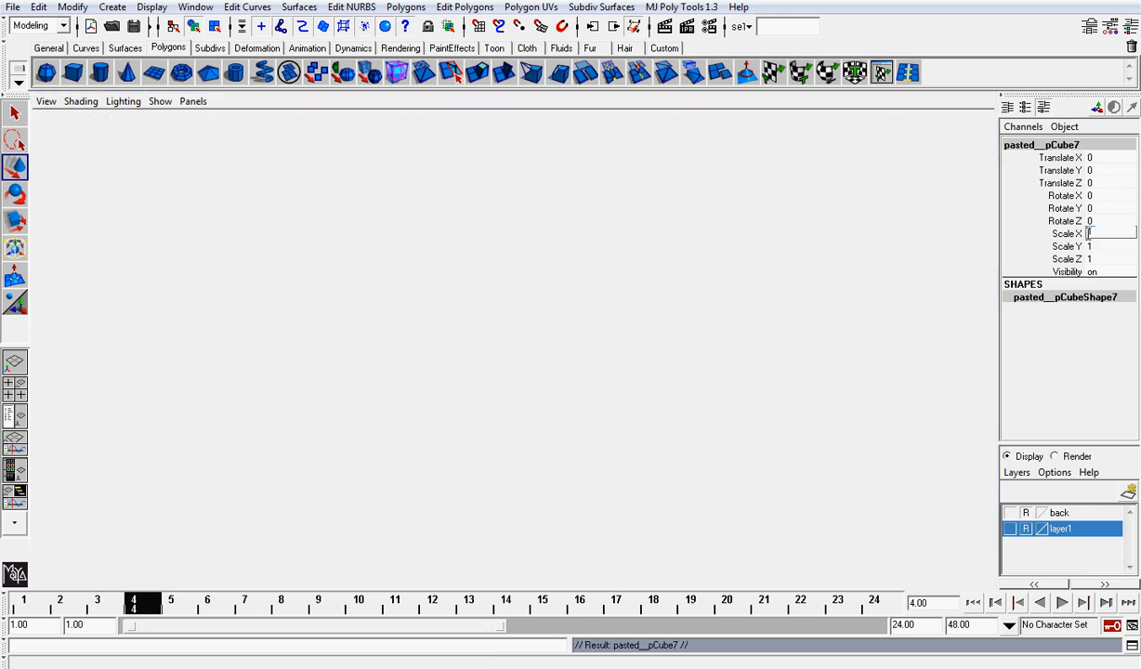
pyautogui.write('-1')
pyautogui.press('Return')
pyautogui.press('e')
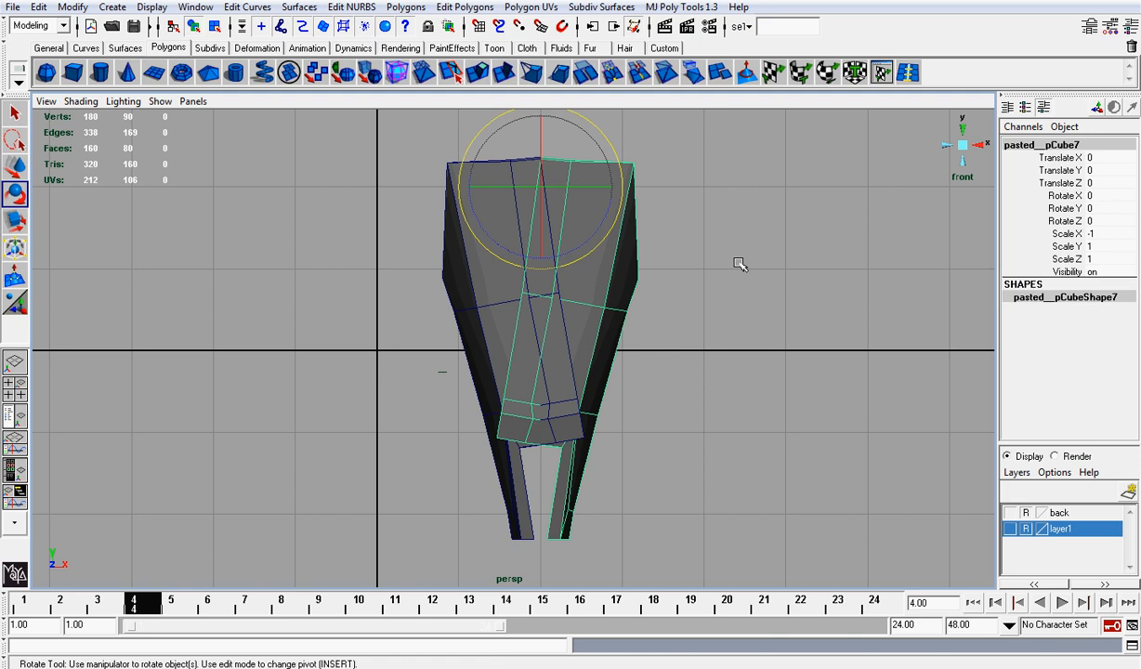
pyautogui.moveTo(623, 208); pyautogui.dragTo(635, 187)
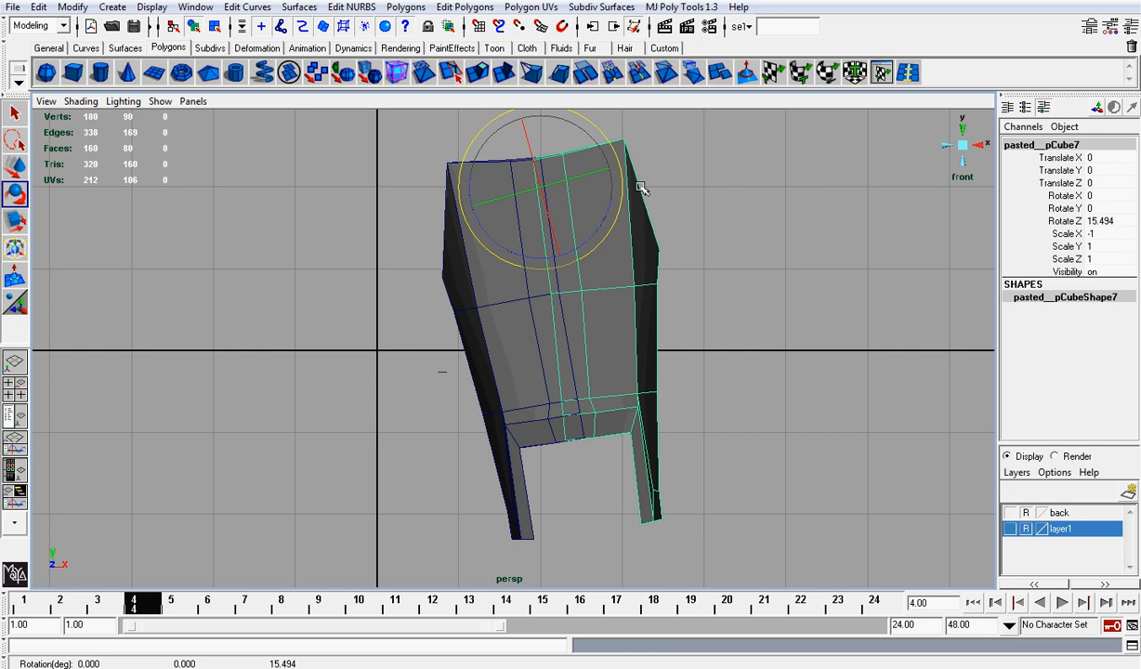
pyautogui.press('Delete')
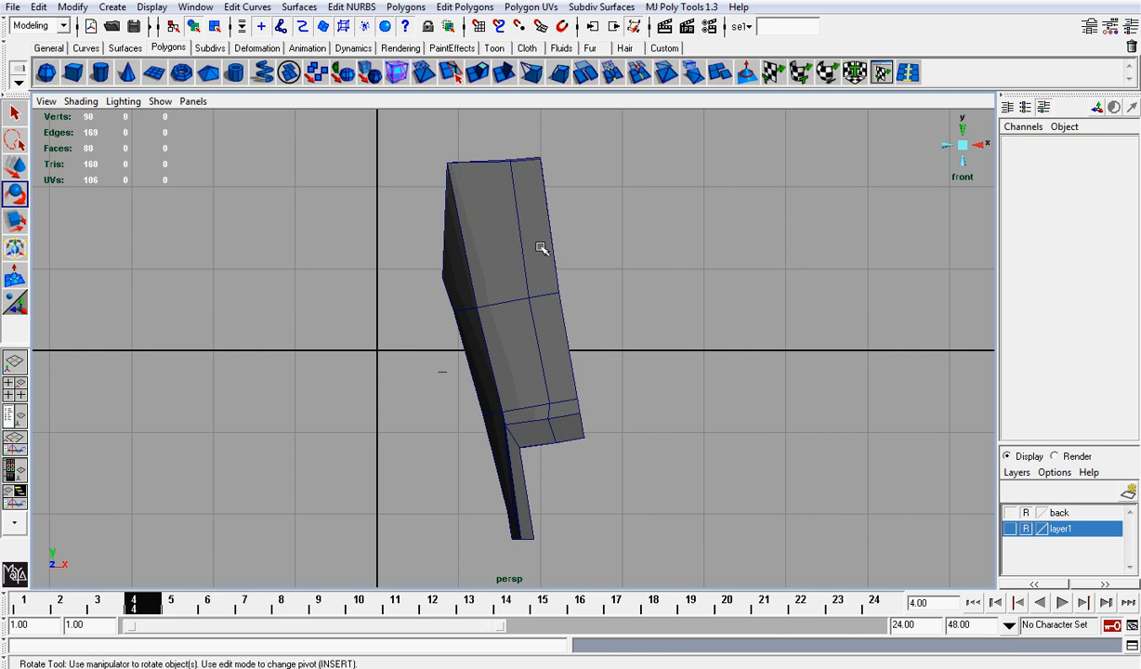
pyautogui.click(542, 249)
pyautogui.press('w')
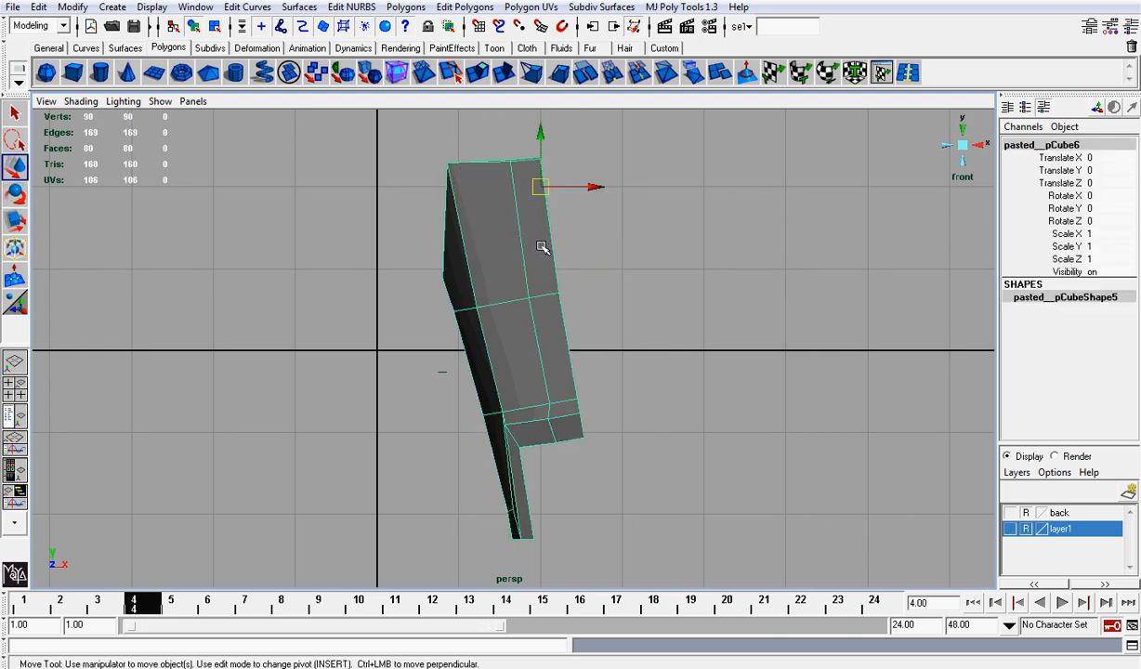
# Return the armour piece to object mode and snap its pivot to the vertex at its upper inner corner.
pyautogui.moveTo(519, 182); pyautogui.dragTo(498, 181, button='right')
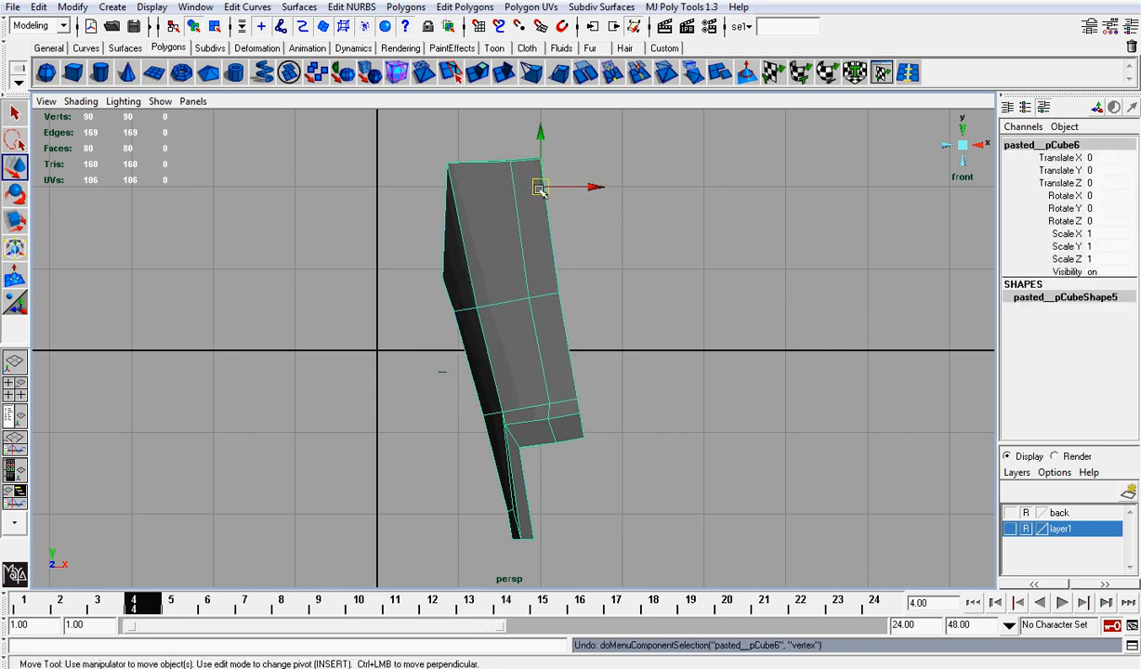
pyautogui.press('Insert')
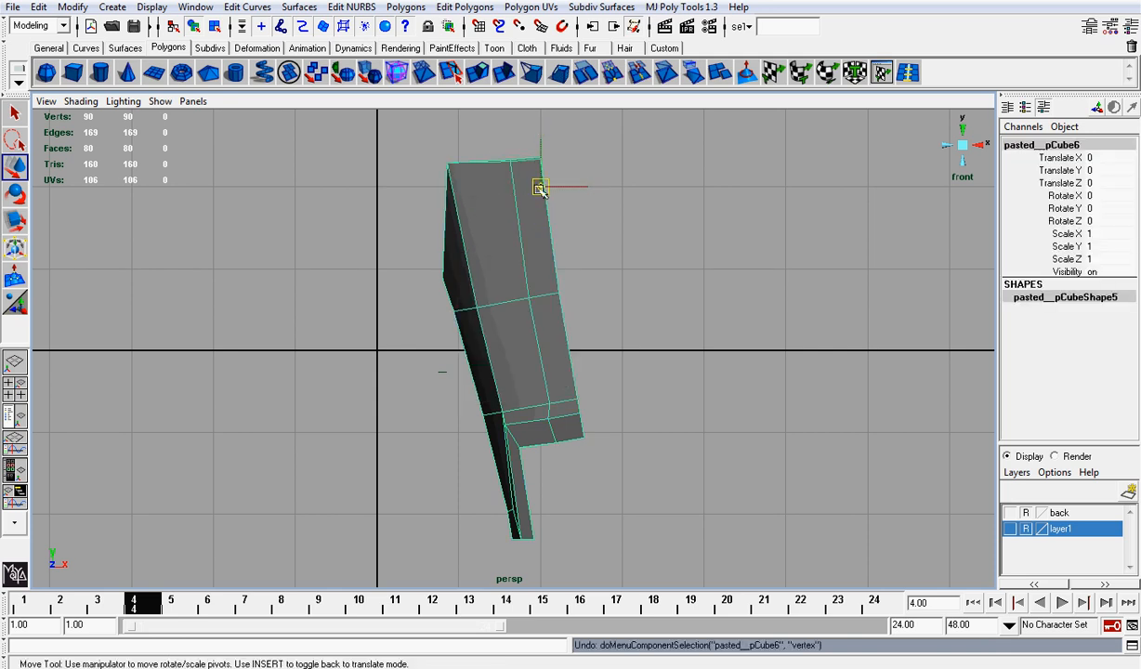
pyautogui.moveTo(539, 190); pyautogui.dragTo(548, 165)
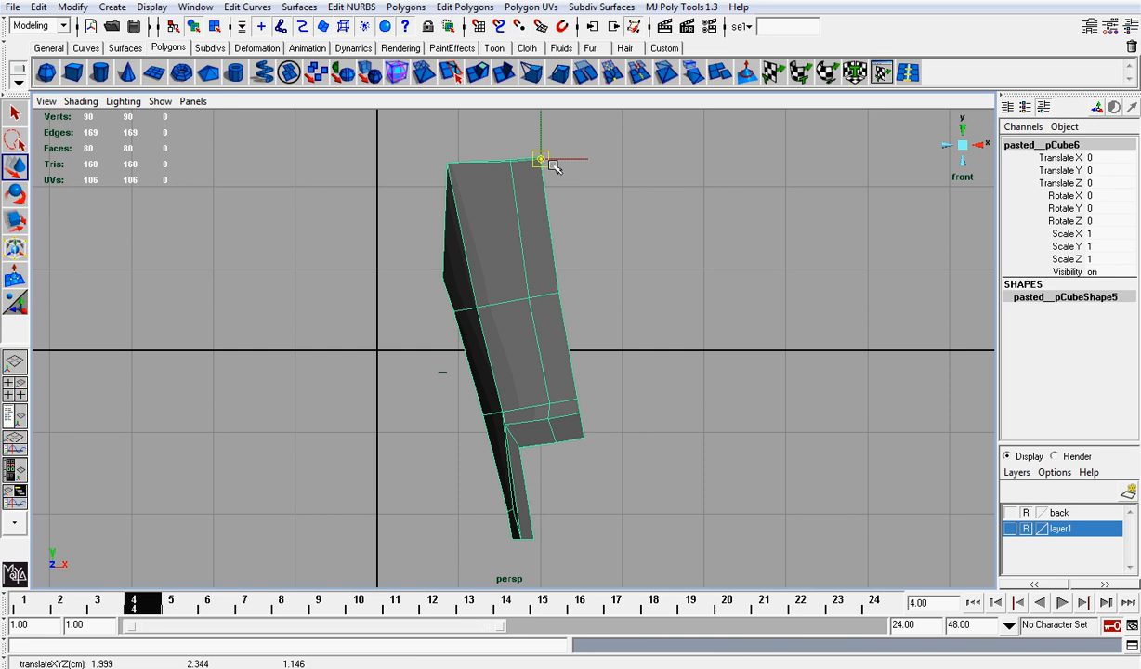
pyautogui.press('Insert')
# Duplicate the armour piece, mirror the copy with Scale X -1 and rotate it about 18.06 degrees in Z against the original's inner edge.
pyautogui.hotkey('ctrl', 'd')
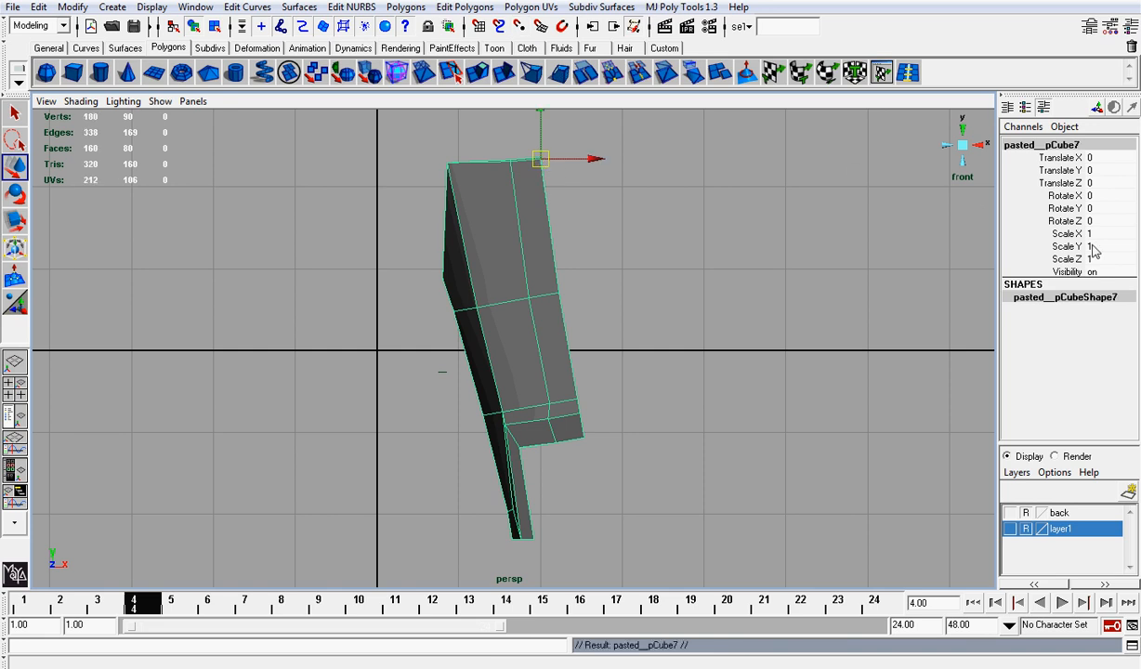
pyautogui.click(1089, 233)
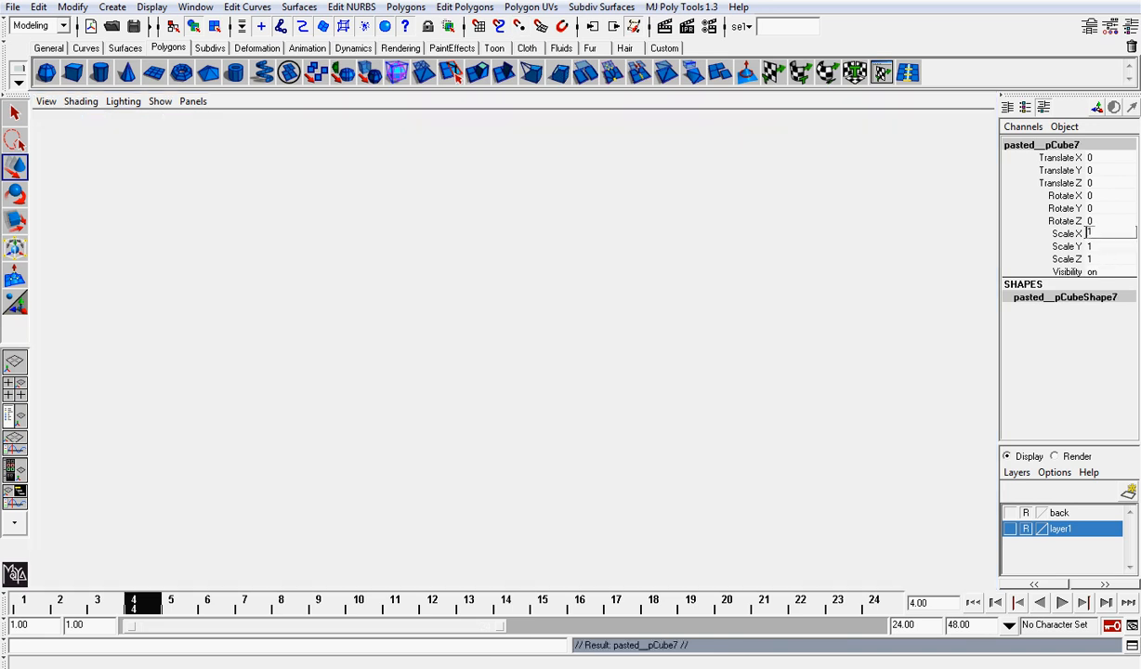
pyautogui.write('-1')
pyautogui.press('Return')
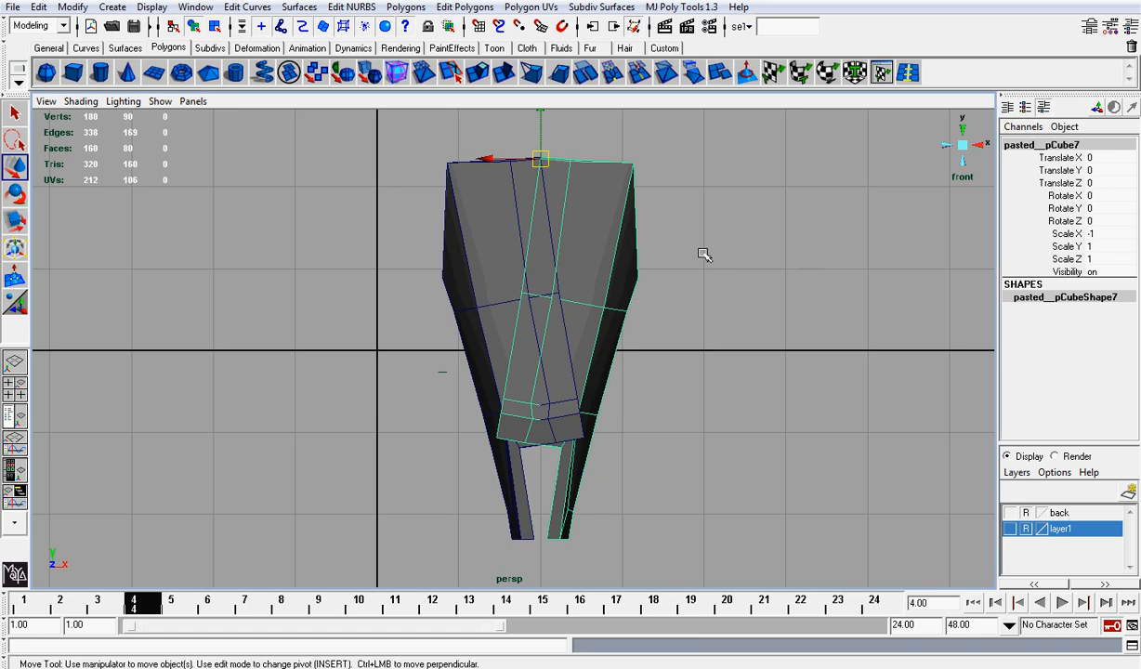
pyautogui.press('e')
pyautogui.moveTo(621, 202); pyautogui.dragTo(639, 180)
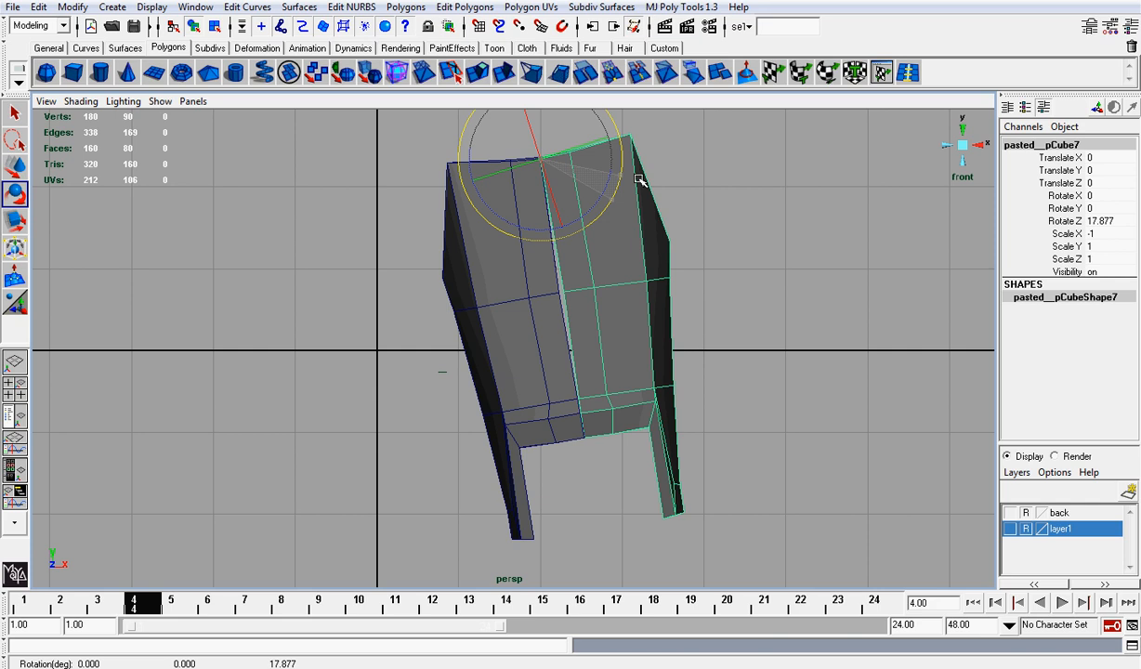
pyautogui.moveTo(639, 178); pyautogui.dragTo(641, 181)
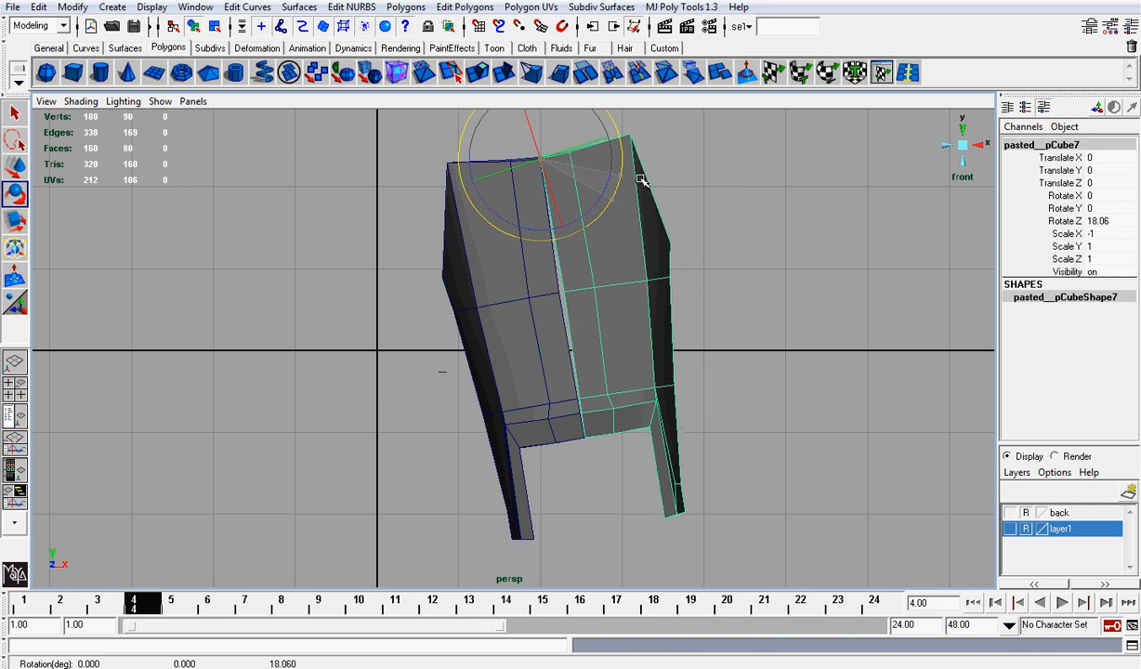
# In the top view, try moving the original piece's inner top border edges outward along X.
pyautogui.click(960, 146)
pyautogui.keyDown('alt'); pyautogui.moveTo(664, 262); pyautogui.dragTo(754, 230); pyautogui.keyUp('alt')
pyautogui.click(743, 237)
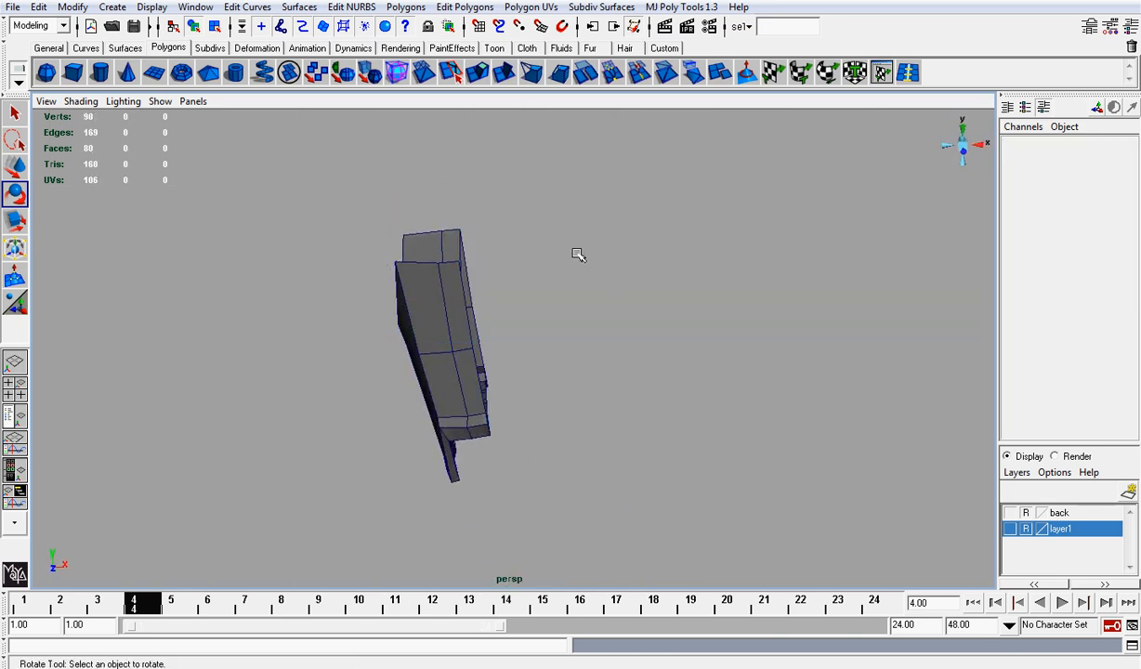
pyautogui.keyDown('alt'); pyautogui.moveTo(576, 254); pyautogui.dragTo(582, 320); pyautogui.keyUp('alt')
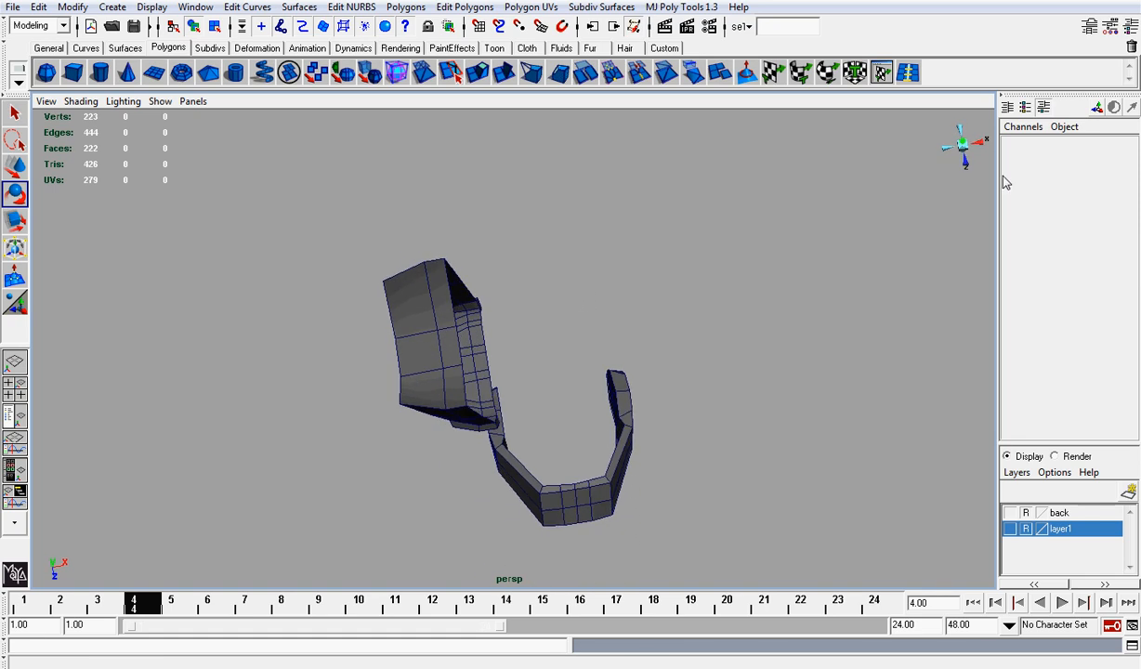
pyautogui.click(955, 144)
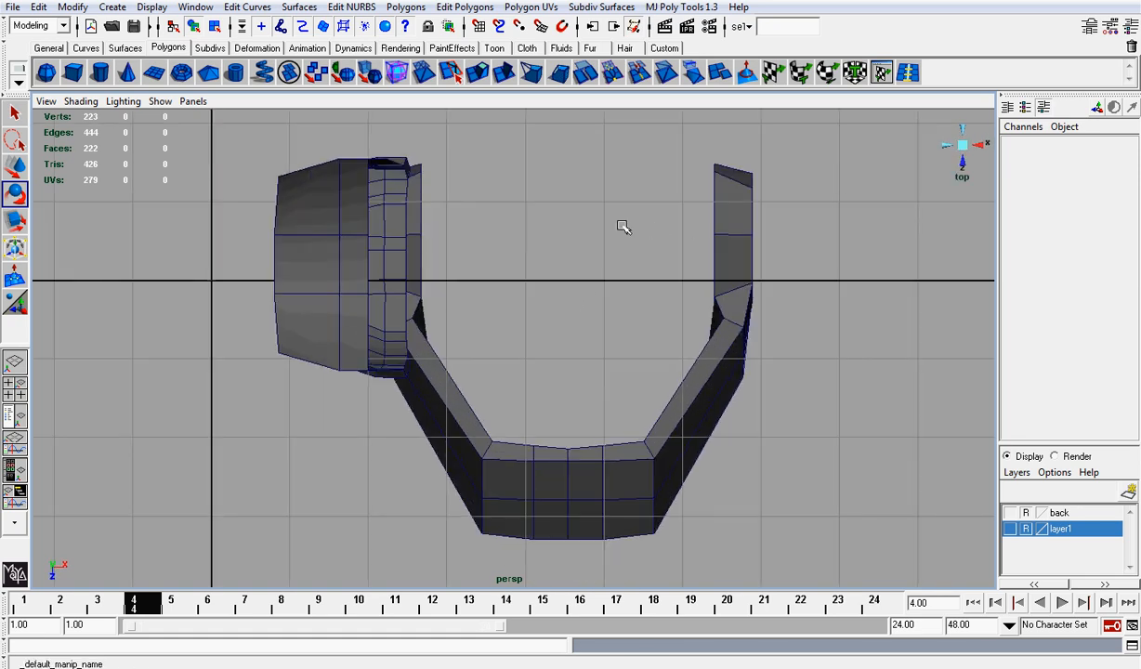
pyautogui.keyDown('alt'); pyautogui.moveTo(416, 211); pyautogui.dragTo(748, 156, button='middle'); pyautogui.keyUp('alt')
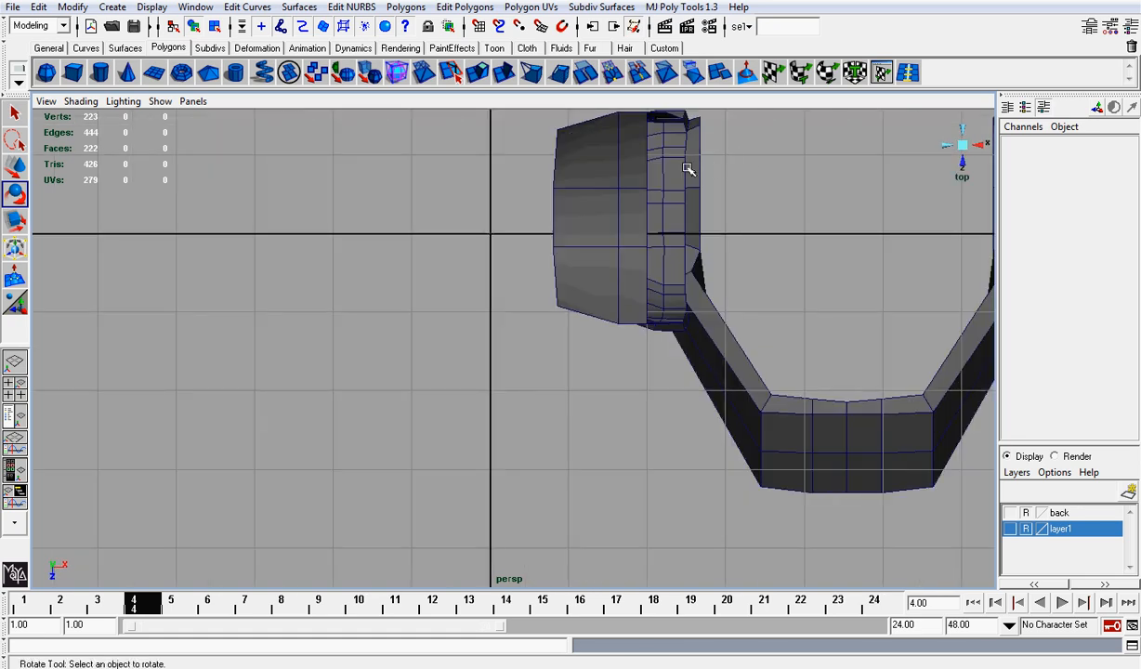
pyautogui.keyDown('alt'); pyautogui.moveTo(642, 157); pyautogui.dragTo(655, 180, button='middle'); pyautogui.keyUp('alt')
pyautogui.moveTo(655, 181); pyautogui.dragTo(654, 147, button='right')
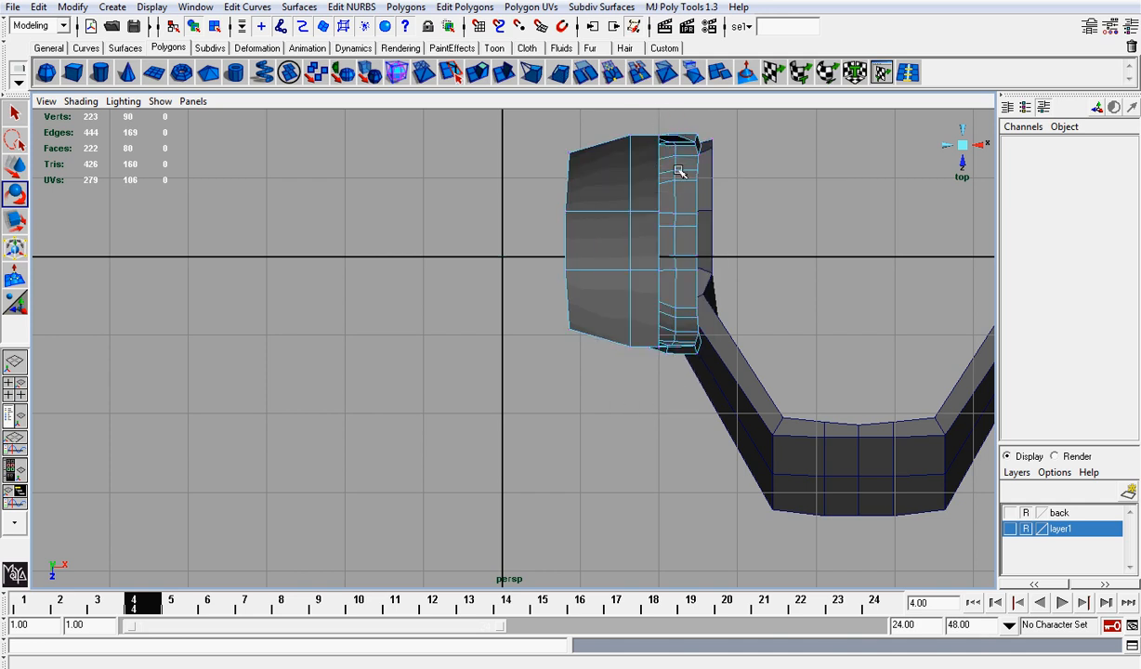
pyautogui.click(661, 173)
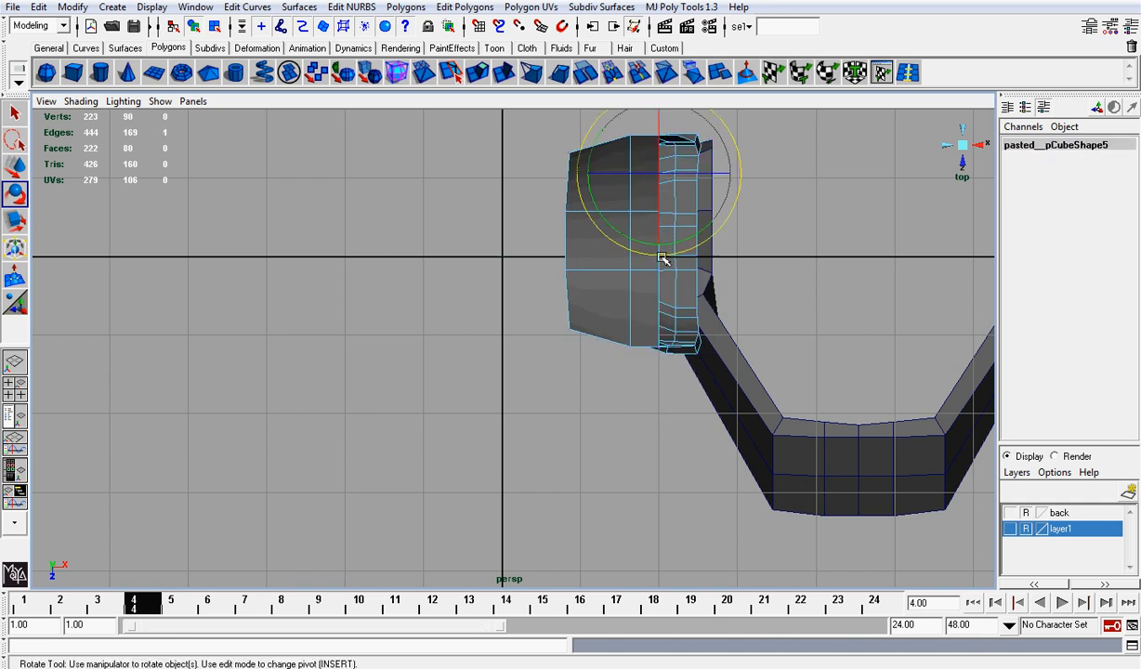
pyautogui.press('q')
pyautogui.keyDown('shift'); pyautogui.click(663, 295); pyautogui.keyUp('shift')
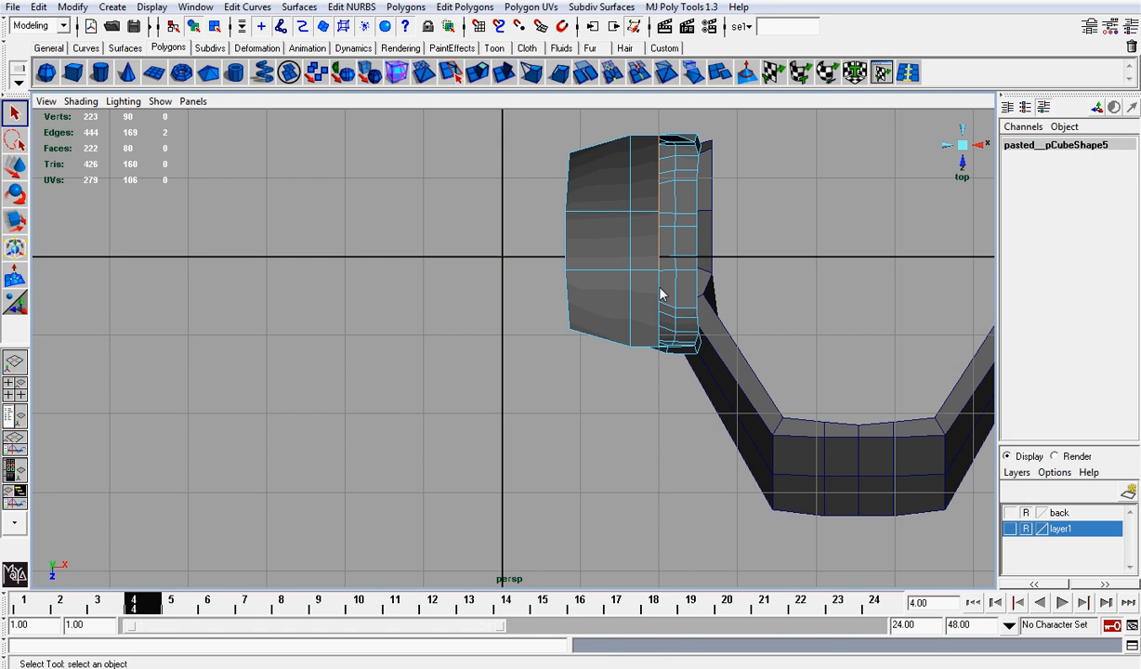
pyautogui.press('w')
pyautogui.moveTo(712, 245); pyautogui.dragTo(757, 244)
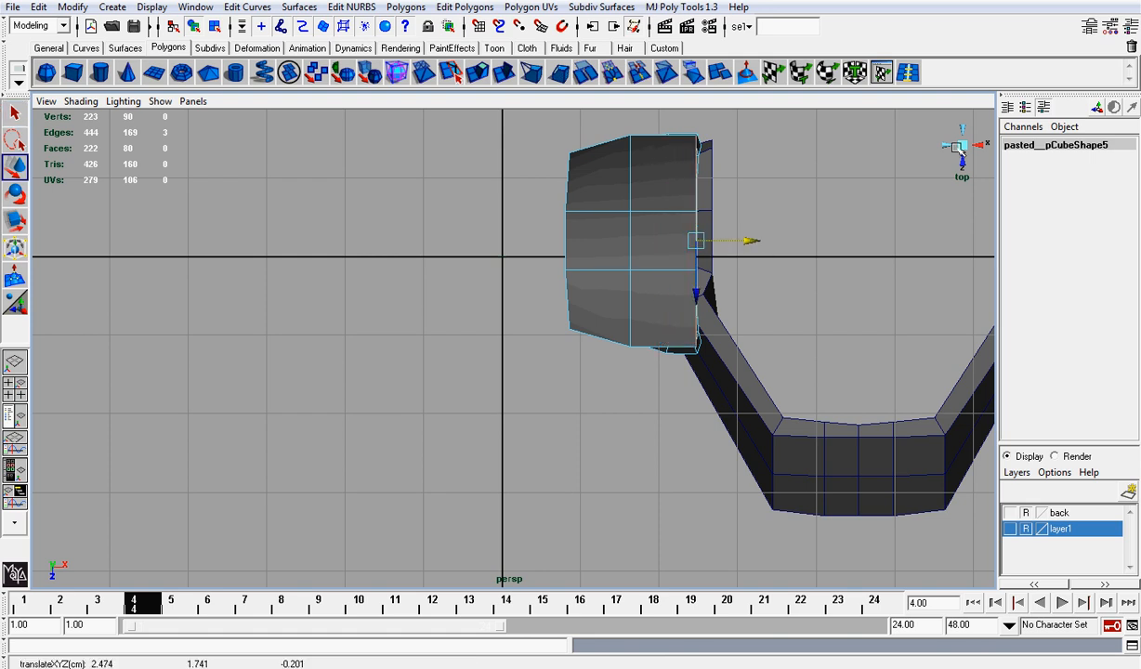
# Examine the moved edges in perspective and front view and compare the piece with the layer1 reference images.
pyautogui.click(958, 149)
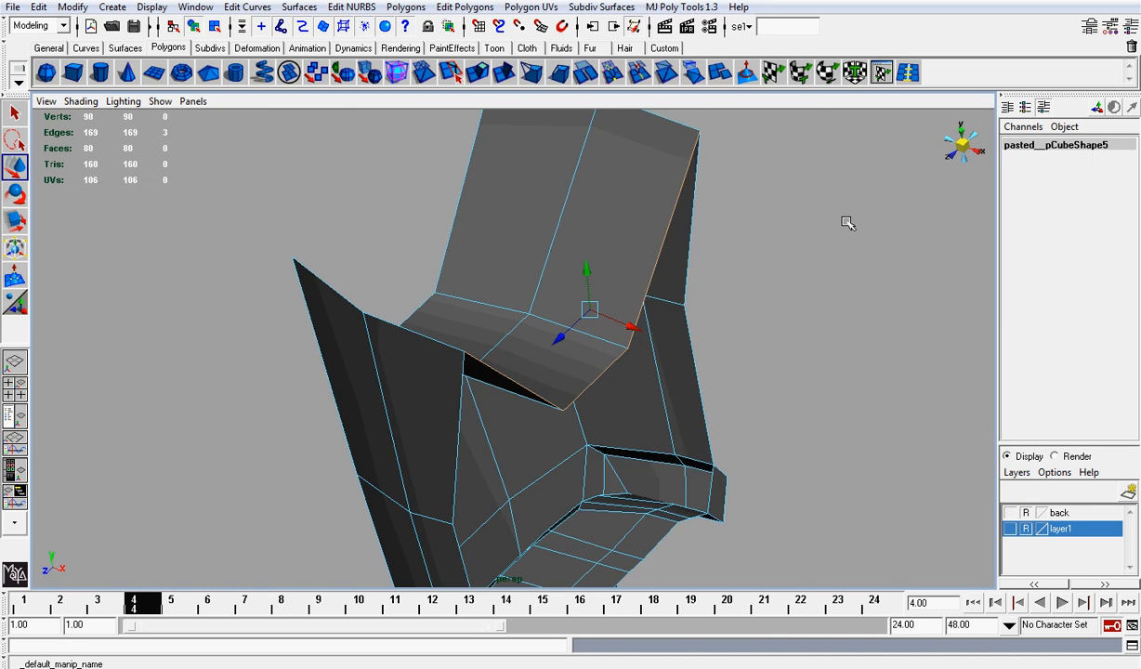
pyautogui.press('f')
pyautogui.scroll(-5, 786, 263)
pyautogui.keyDown('alt'); pyautogui.moveTo(781, 264); pyautogui.dragTo(861, 238); pyautogui.keyUp('alt')
pyautogui.scroll(-3, 734, 274)
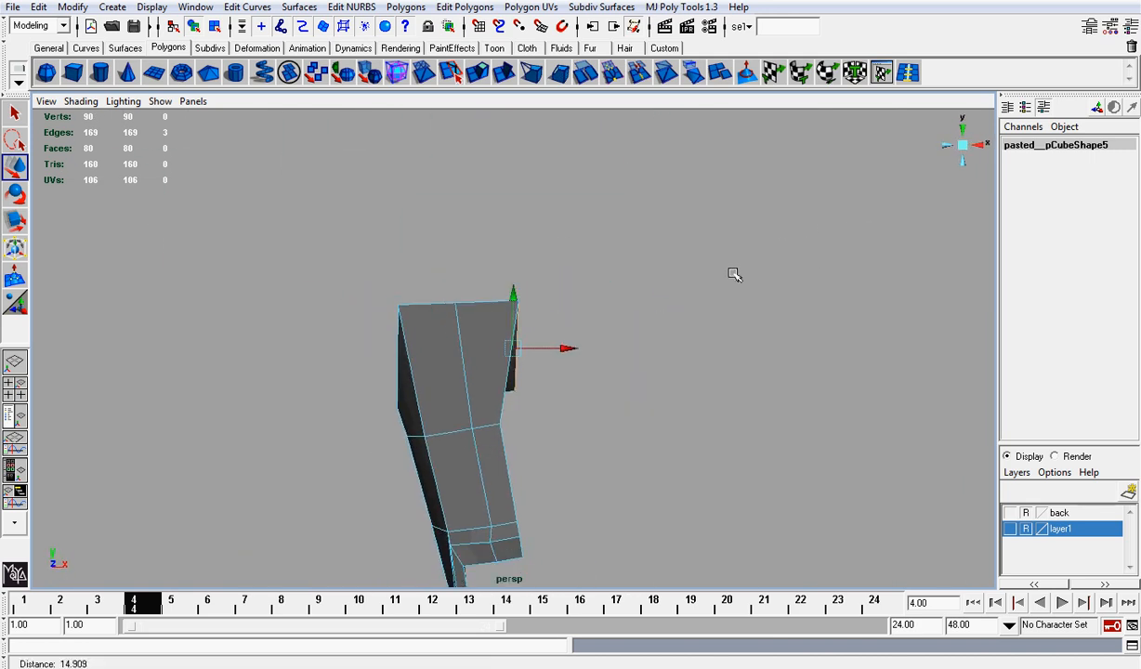
pyautogui.scroll(-2, 734, 274)
pyautogui.click(981, 146)
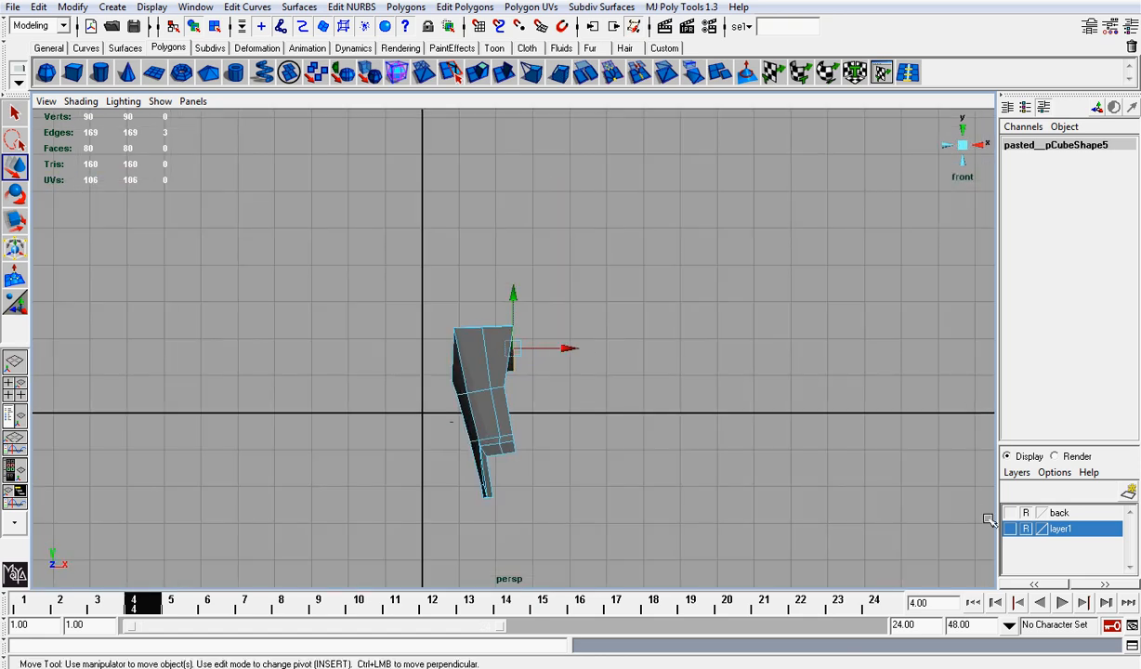
pyautogui.click(1010, 528)
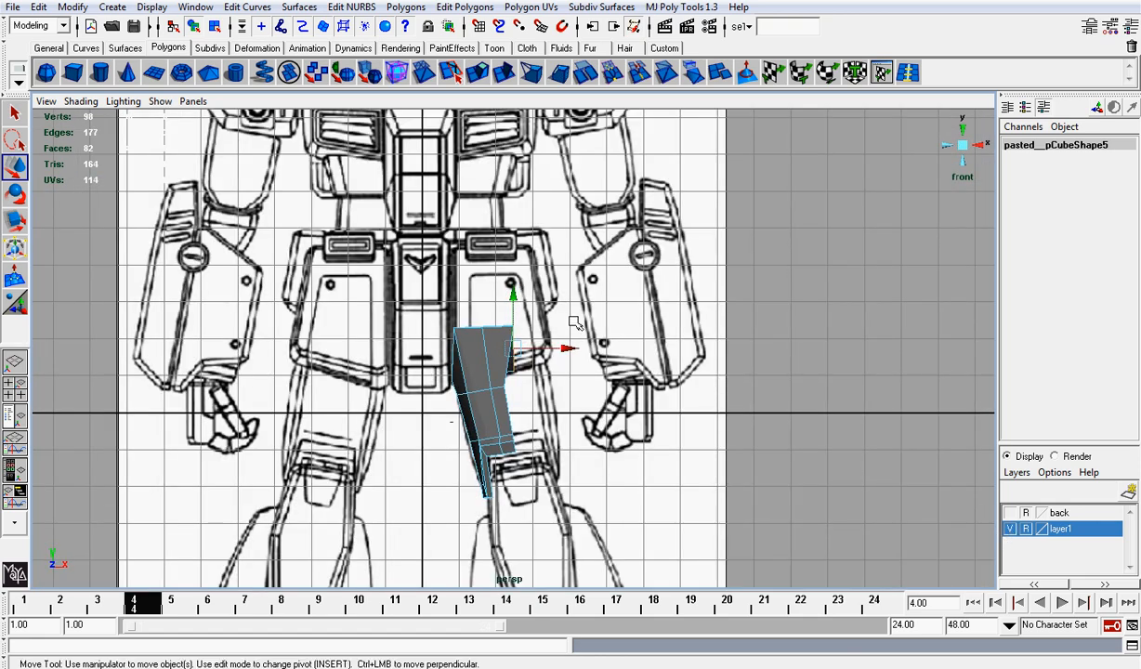
# Undo the reference display and edge move, and restore the mirrored duplicate with its Z rotation.
pyautogui.hotkey('ctrl', 'z')
pyautogui.hotkey('ctrl', 'z')
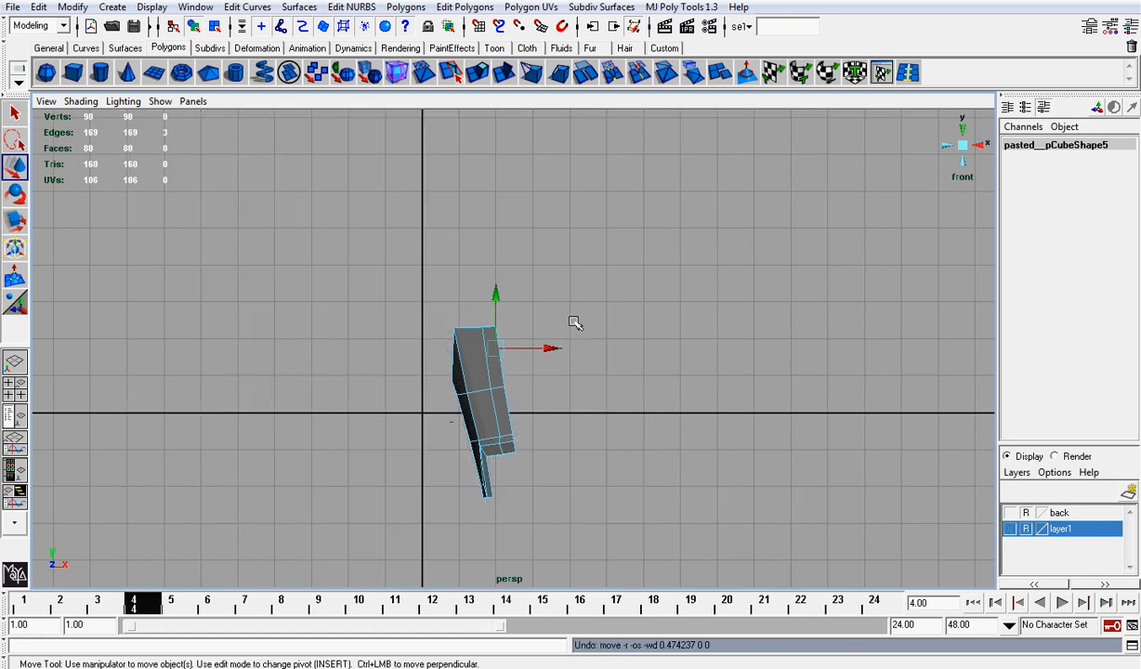
pyautogui.scroll(4, 551, 348)
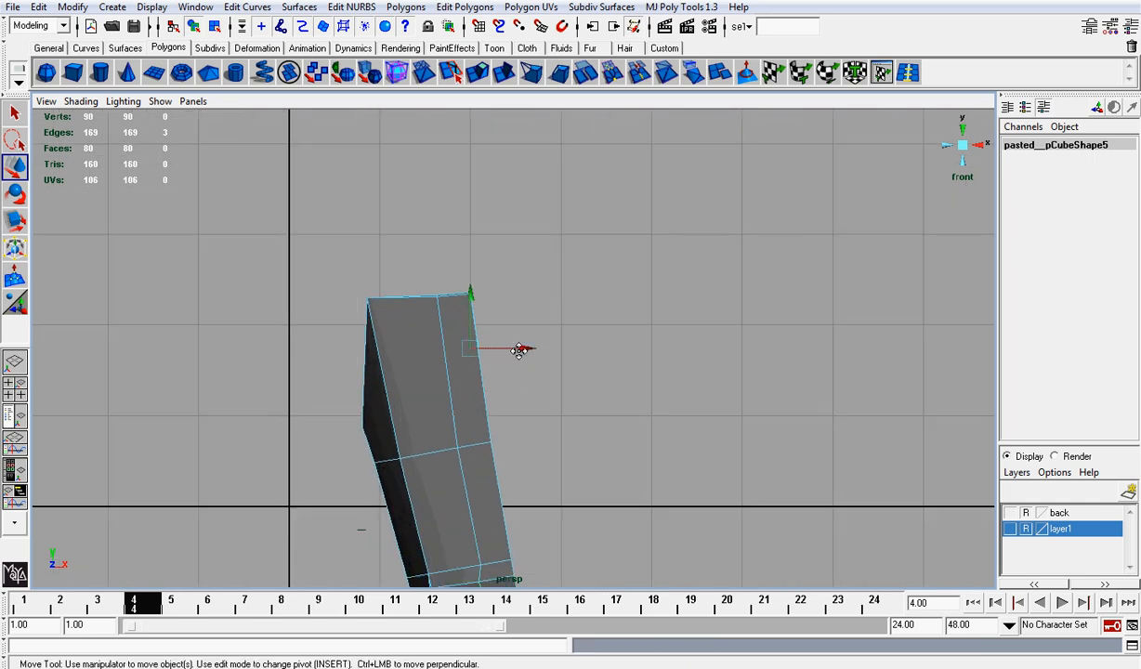
pyautogui.hotkey('ctrl', 'z')
pyautogui.hotkey('ctrl', 'z')
pyautogui.hotkey('ctrl', 'z')
pyautogui.hotkey('ctrl', 'z')
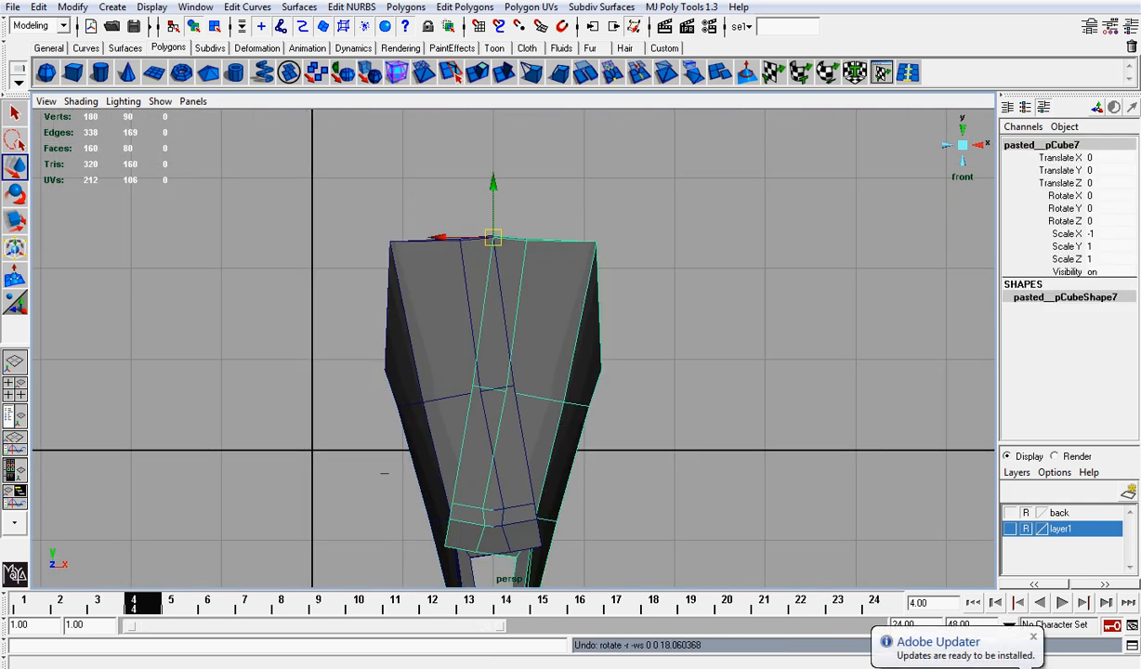
pyautogui.click(39, 7)
pyautogui.click(69, 48)
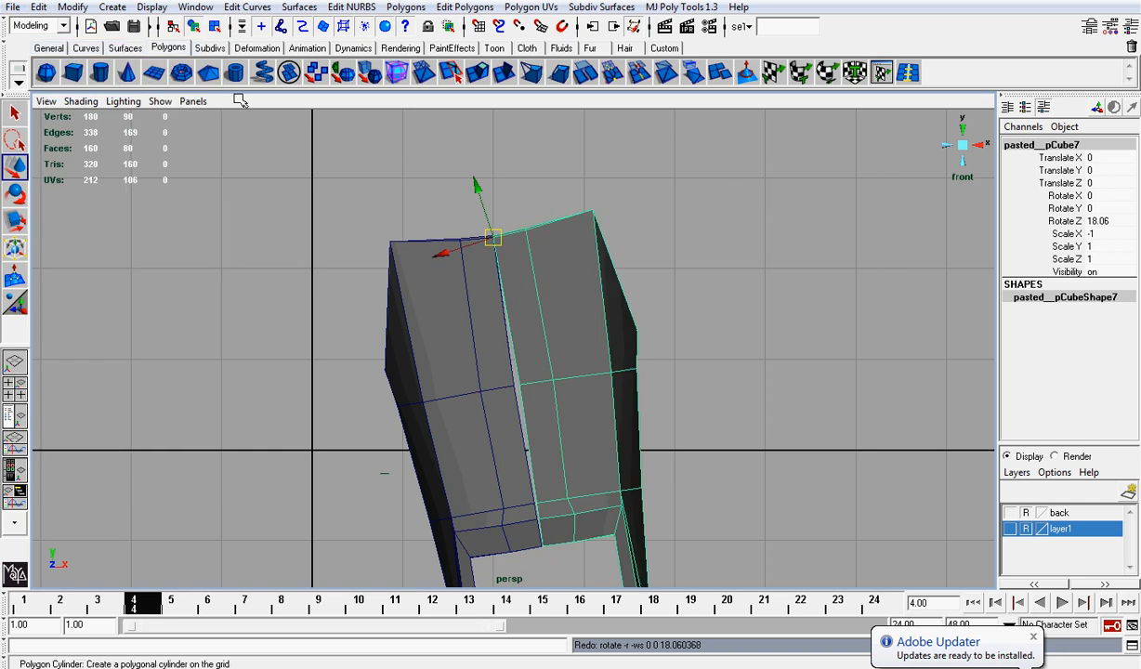
# Add the original armour half to the selection and combine both halves into one mesh.
pyautogui.keyDown('alt'); pyautogui.moveTo(933, 202); pyautogui.dragTo(650, 310); pyautogui.keyUp('alt')
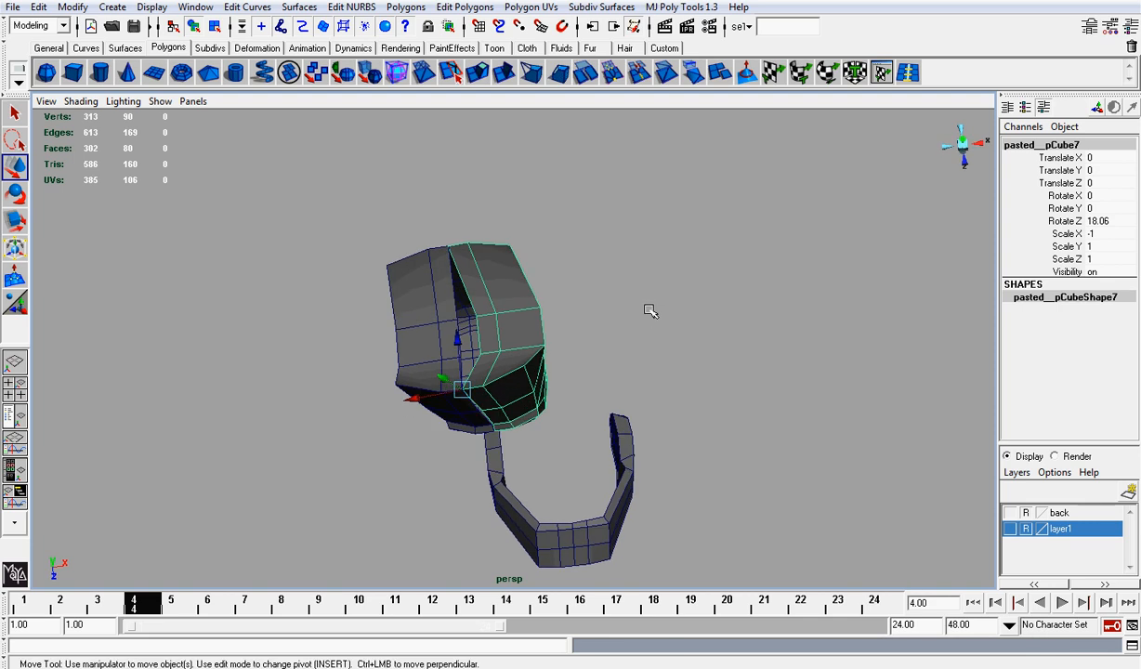
pyautogui.scroll(3, 440, 252)
pyautogui.keyDown('alt'); pyautogui.moveTo(518, 313); pyautogui.dragTo(422, 215); pyautogui.keyUp('alt')
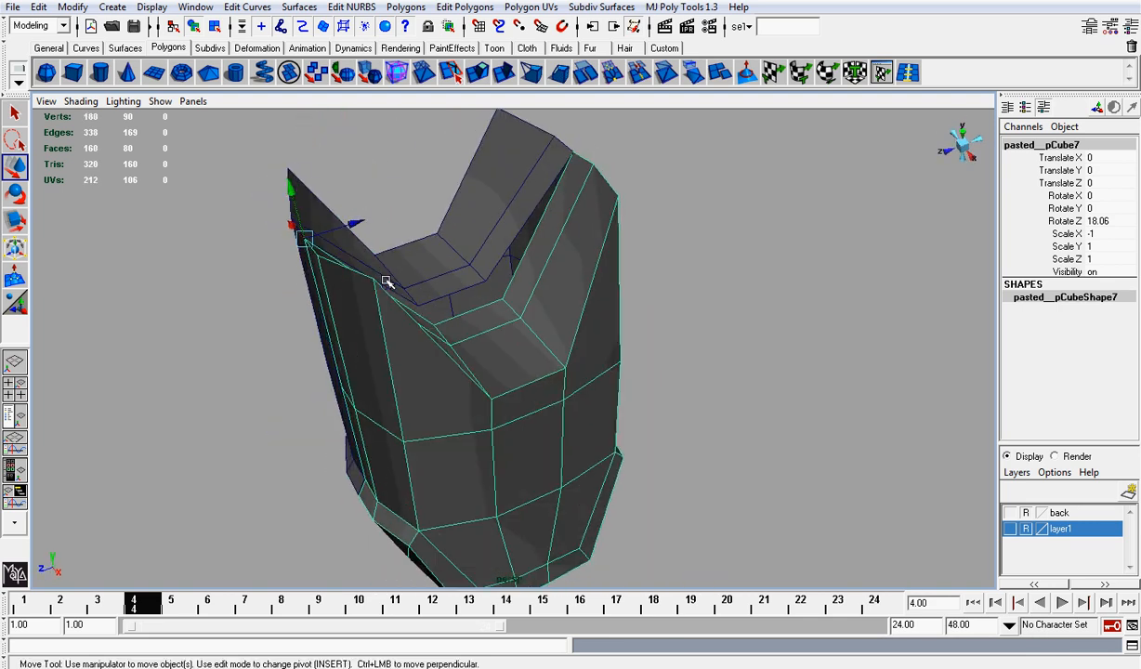
pyautogui.click(367, 266)
pyautogui.click(406, 7)
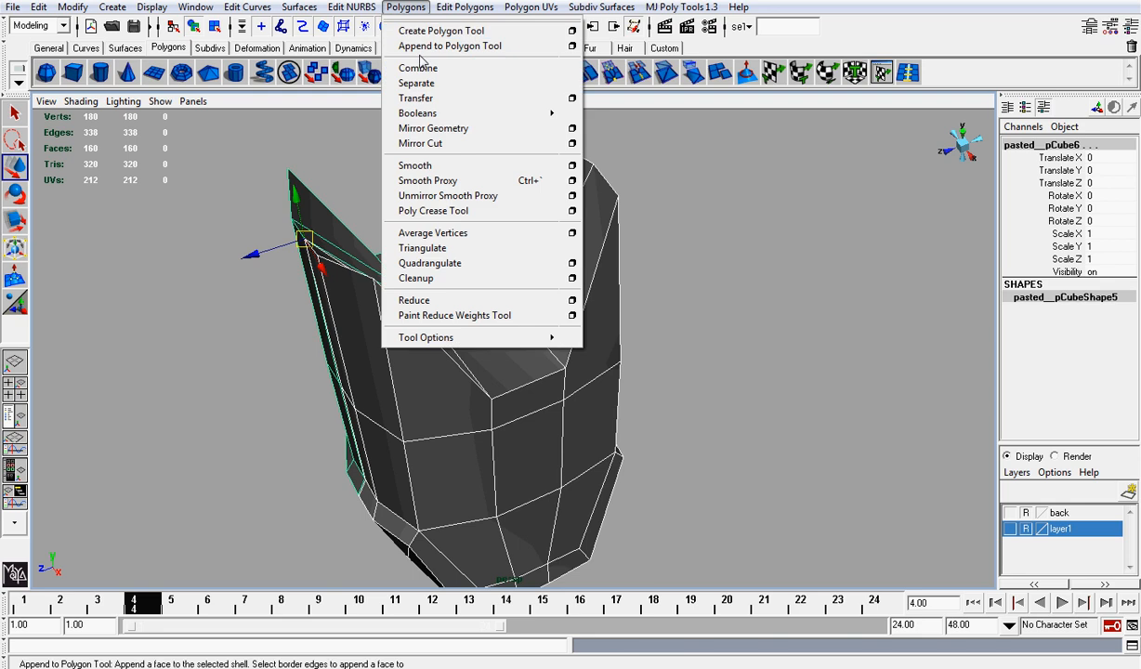
pyautogui.click(427, 68)
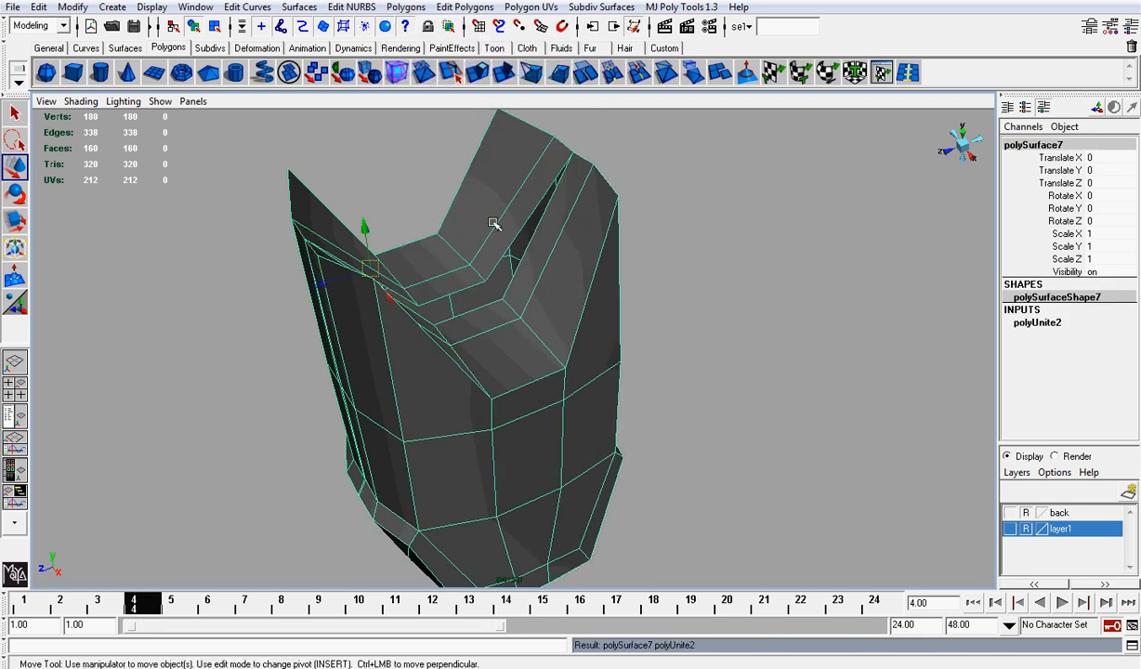
# Apply Merge Vertices to the combined armour mesh with a distance of 6.8086.
pyautogui.keyDown('alt'); pyautogui.moveTo(491, 221); pyautogui.dragTo(502, 192); pyautogui.keyUp('alt')
pyautogui.click(440, 8)
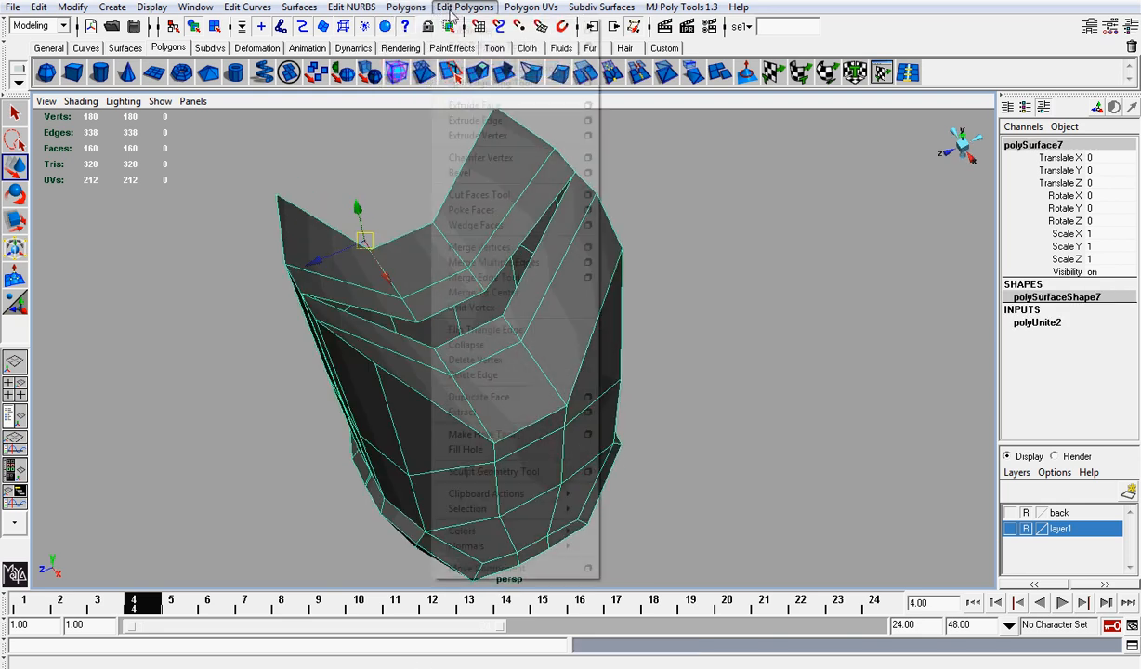
pyautogui.click(588, 247)
pyautogui.moveTo(604, 186); pyautogui.dragTo(683, 188)
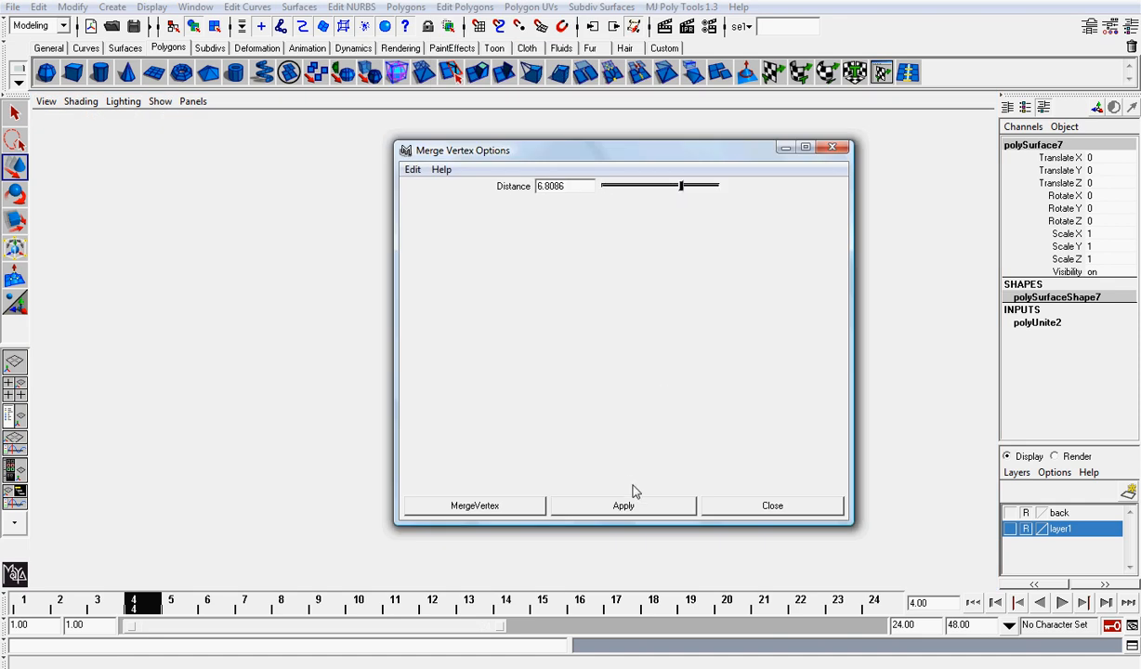
pyautogui.click(640, 508)
pyautogui.click(754, 146)
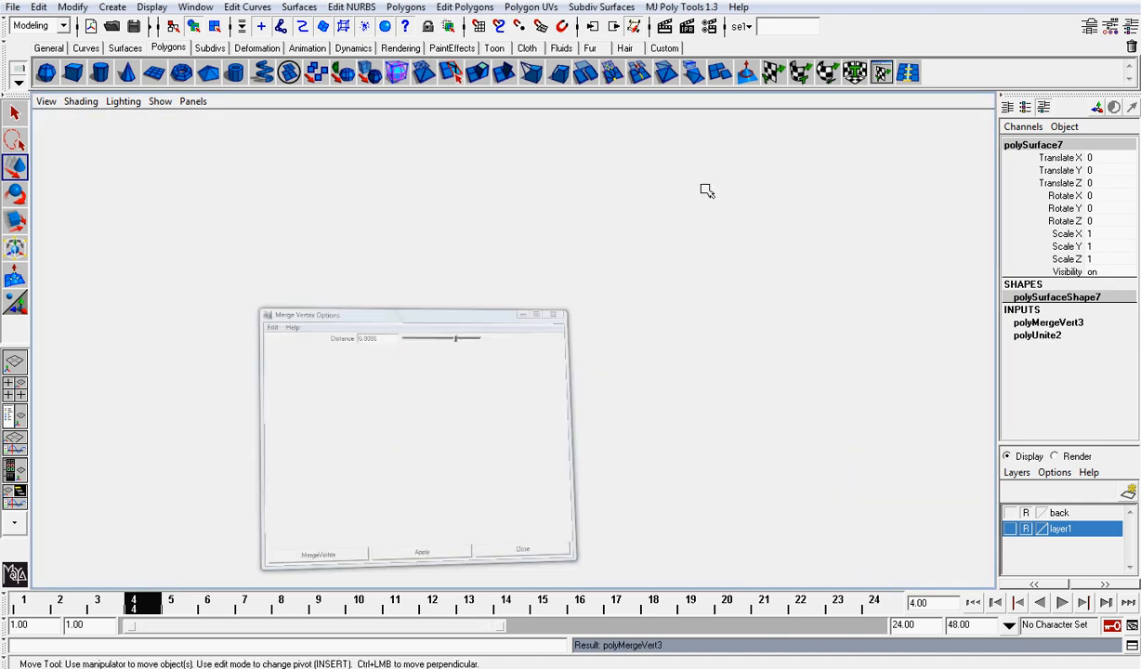
# In vertex mode, merge two facing vertex pairs across the upper seam gap between the armour halves.
pyautogui.keyDown('alt'); pyautogui.moveTo(573, 248); pyautogui.dragTo(561, 282); pyautogui.keyUp('alt')
pyautogui.moveTo(560, 282); pyautogui.dragTo(535, 294, button='right')
pyautogui.keyDown('alt'); pyautogui.moveTo(534, 295); pyautogui.dragTo(482, 320); pyautogui.keyUp('alt')
pyautogui.scroll(4, 481, 320)
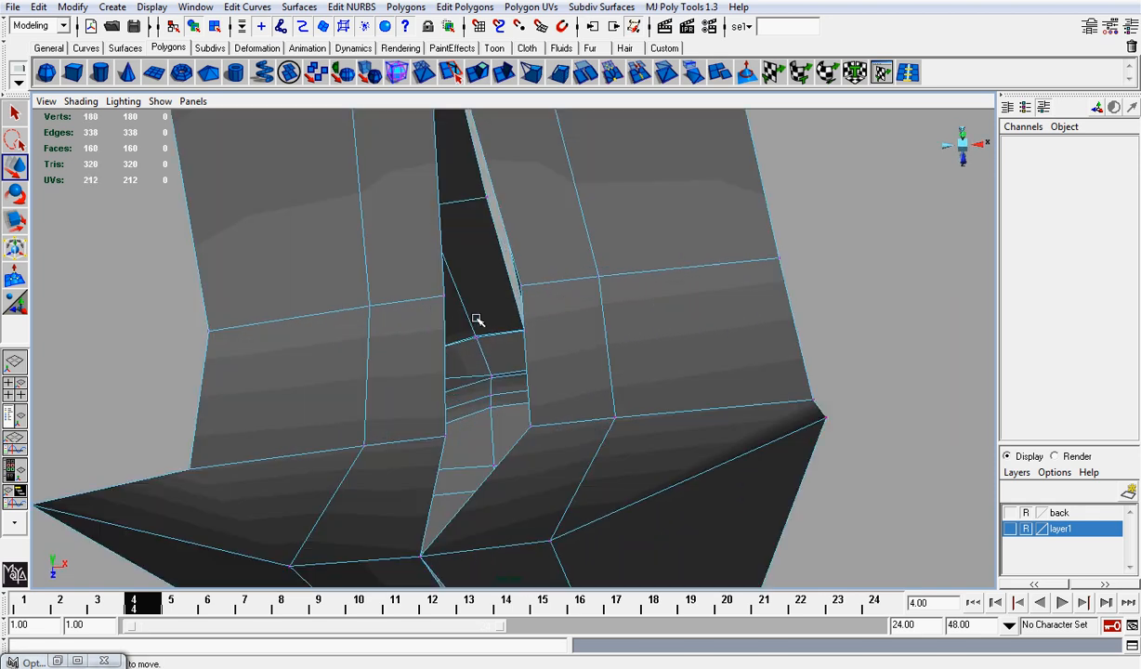
pyautogui.click(449, 284)
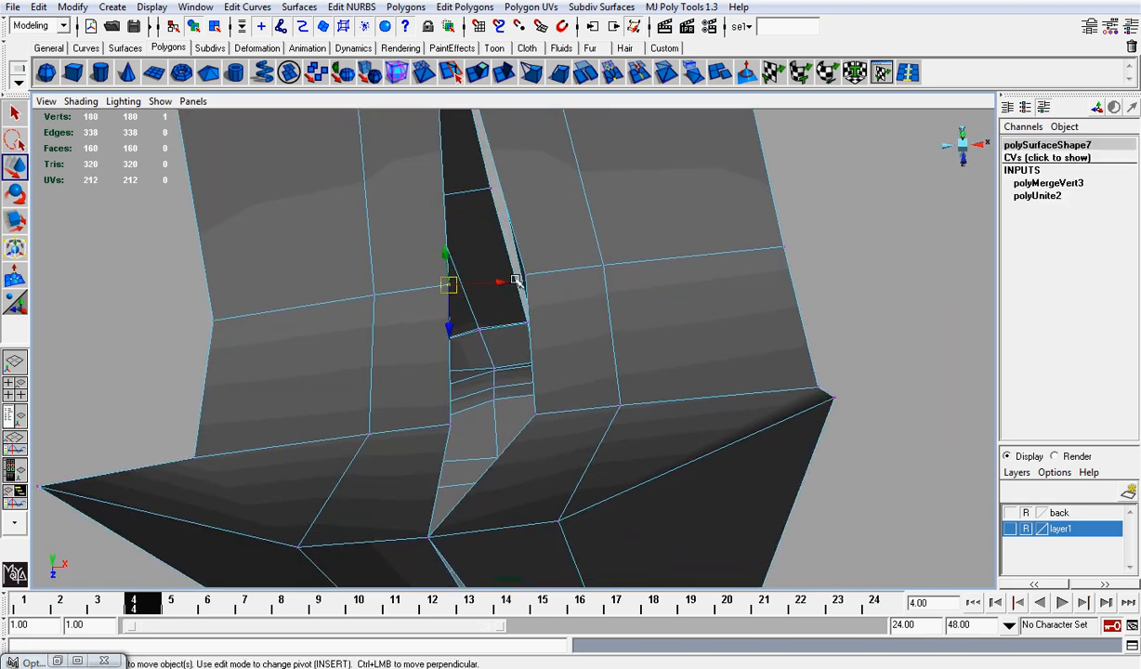
pyautogui.keyDown('shift'); pyautogui.click(527, 277); pyautogui.keyUp('shift')
pyautogui.press('g')
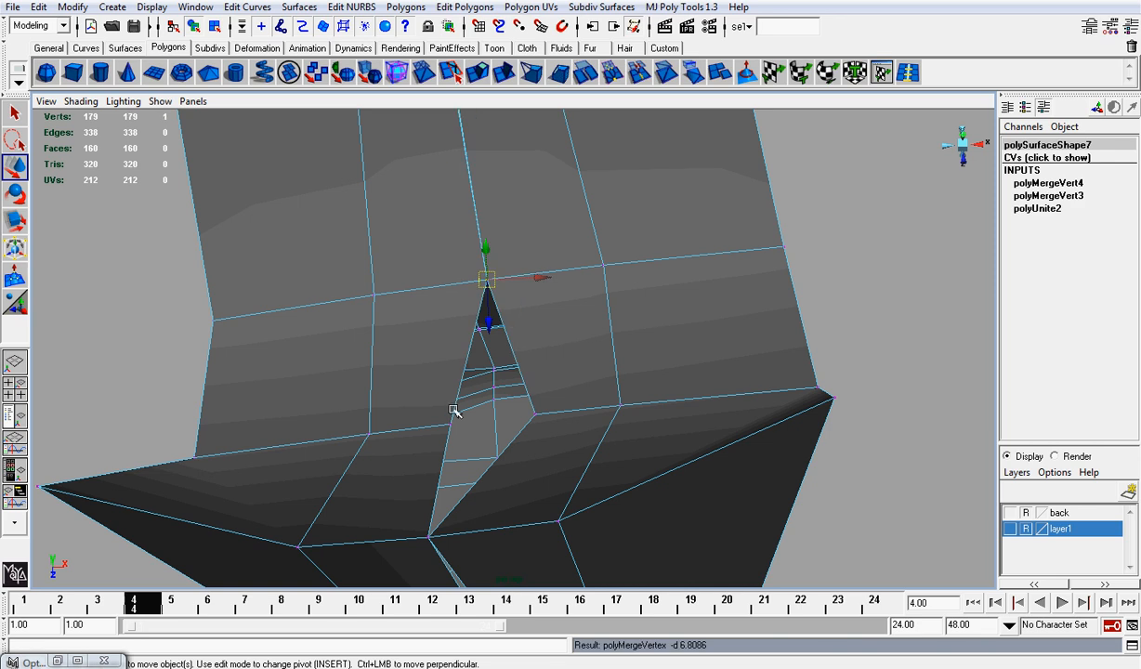
pyautogui.moveTo(449, 428); pyautogui.dragTo(522, 330)
pyautogui.press('g')
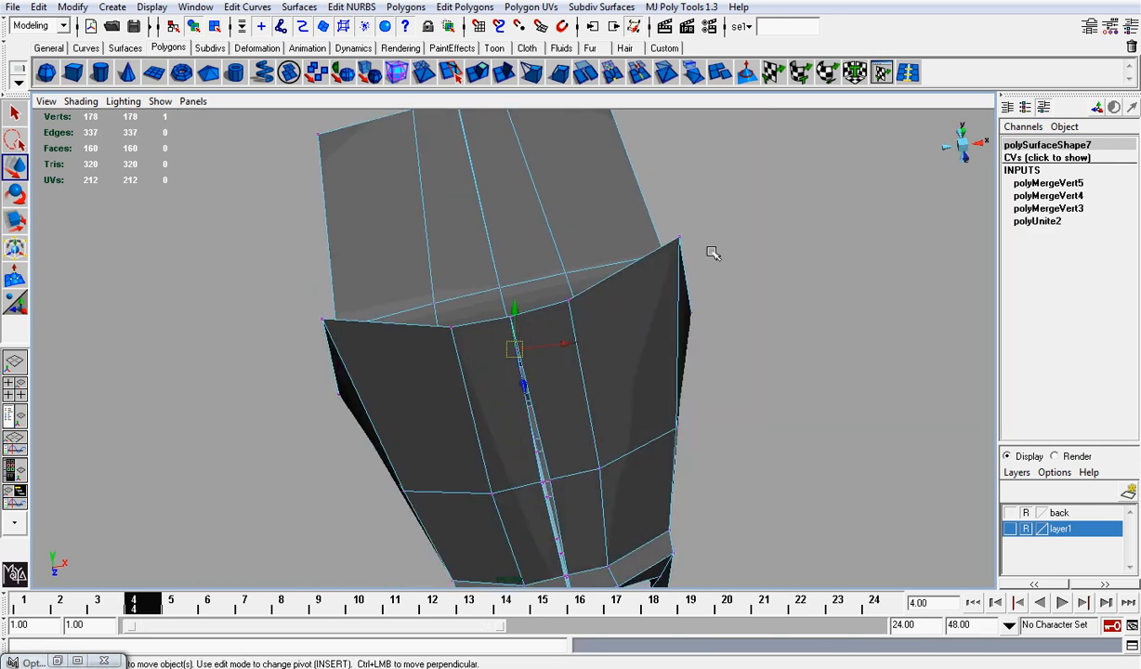
# Move one of the two overlapping vertices at the upper rim's centre slightly sideways along X, and merge the pair.
pyautogui.click(741, 264)
pyautogui.scroll(5, 557, 283)
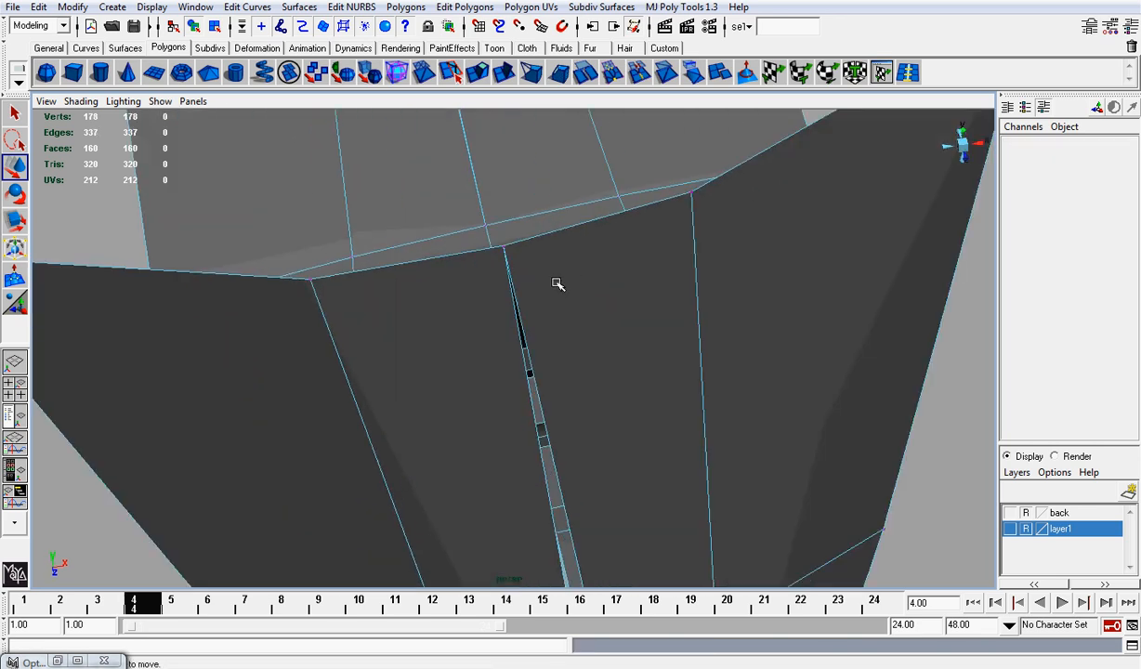
pyautogui.click(505, 248)
pyautogui.moveTo(549, 243)
pyautogui.mouseDown()
pyautogui.moveTo(537, 242)
pyautogui.moveTo(557, 242)
pyautogui.mouseUp()
pyautogui.click(957, 338)
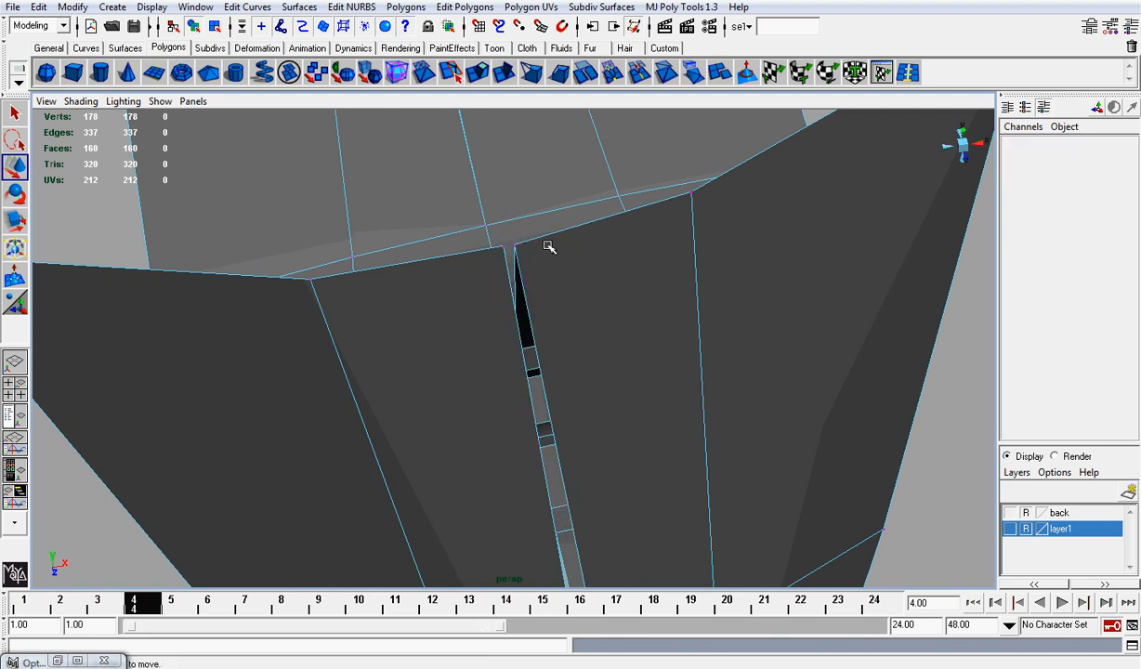
pyautogui.click(504, 248)
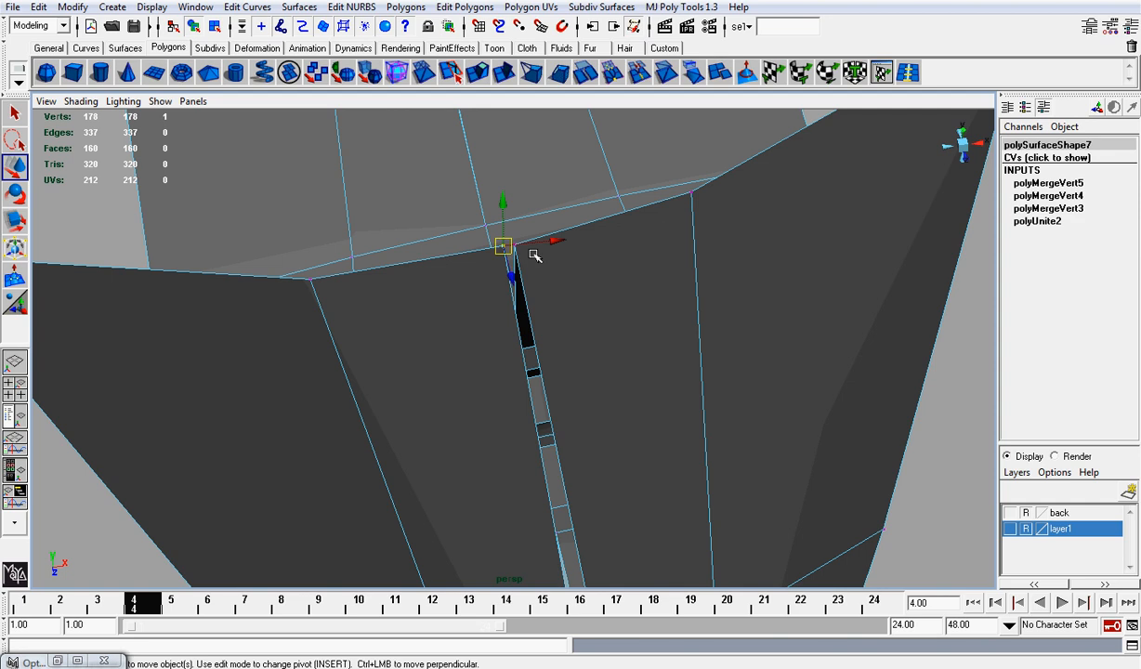
pyautogui.press('q')
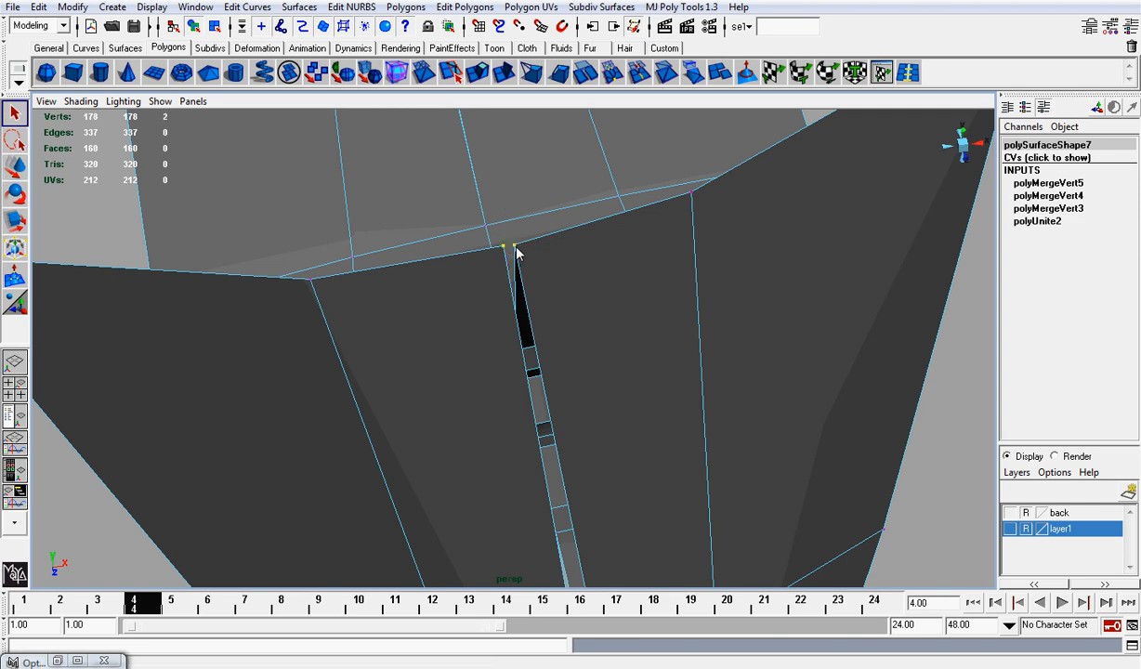
pyautogui.press('g')
# Merge the facing vertex pairs down the outer face's centre seam, at the middle row and both edges of the angled lower band.
pyautogui.scroll(-5, 518, 251)
pyautogui.keyDown('alt'); pyautogui.moveTo(553, 335); pyautogui.dragTo(561, 382); pyautogui.keyUp('alt')
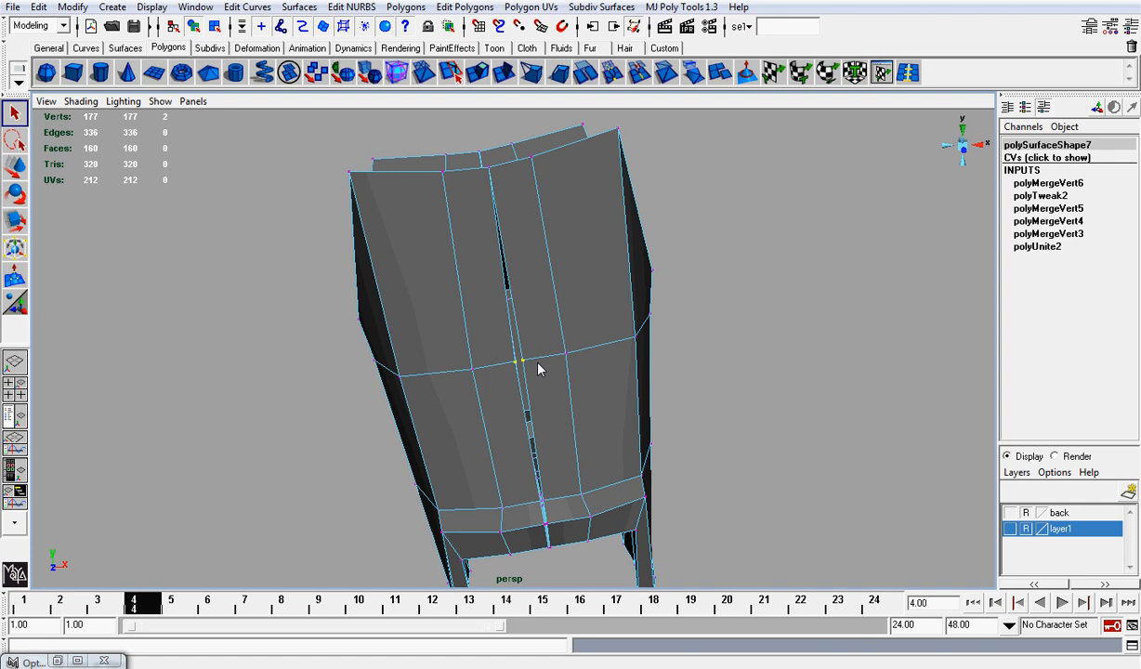
pyautogui.press('g')
pyautogui.scroll(4, 537, 371)
pyautogui.keyDown('alt'); pyautogui.moveTo(537, 392); pyautogui.dragTo(526, 343); pyautogui.keyUp('alt')
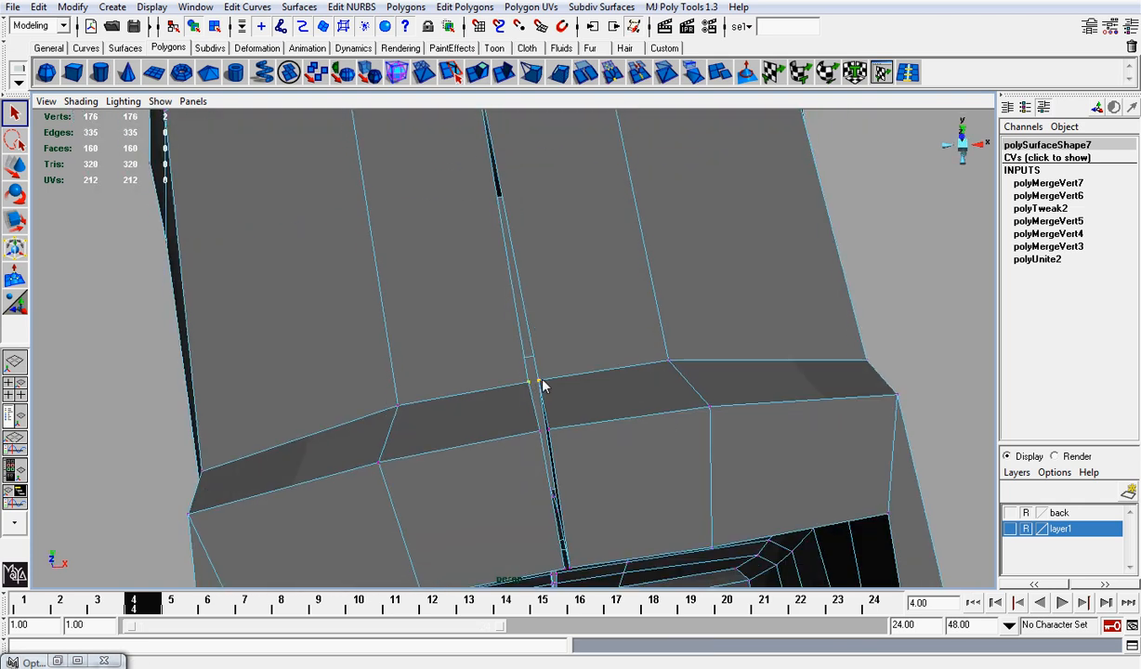
pyautogui.press('g')
pyautogui.click(539, 432)
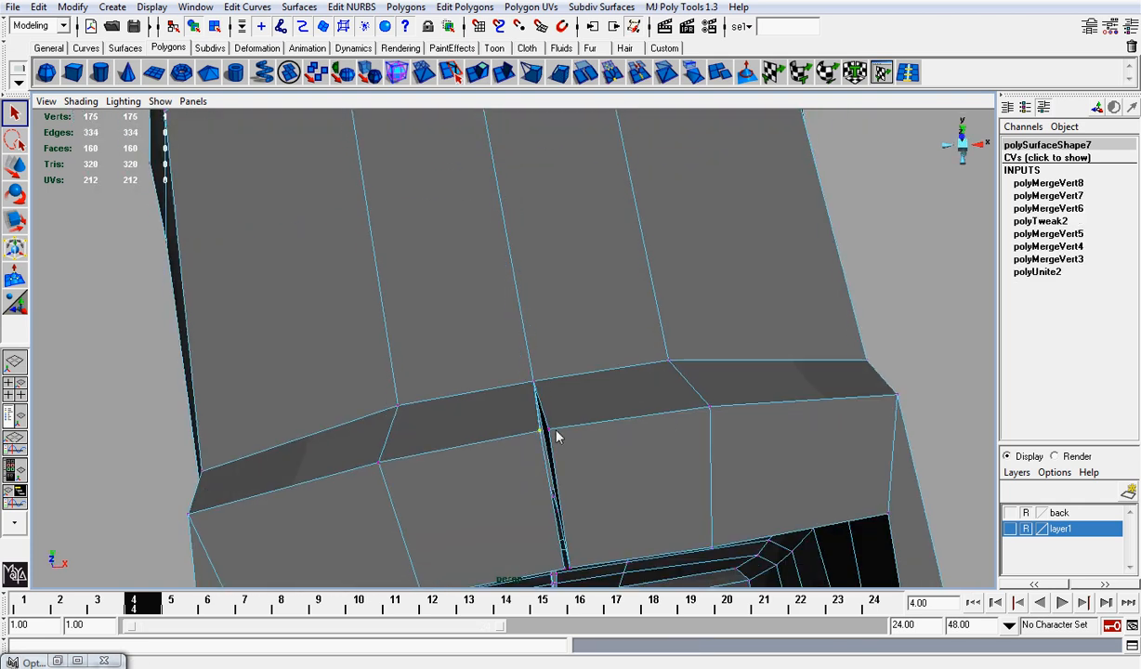
pyautogui.press('g')
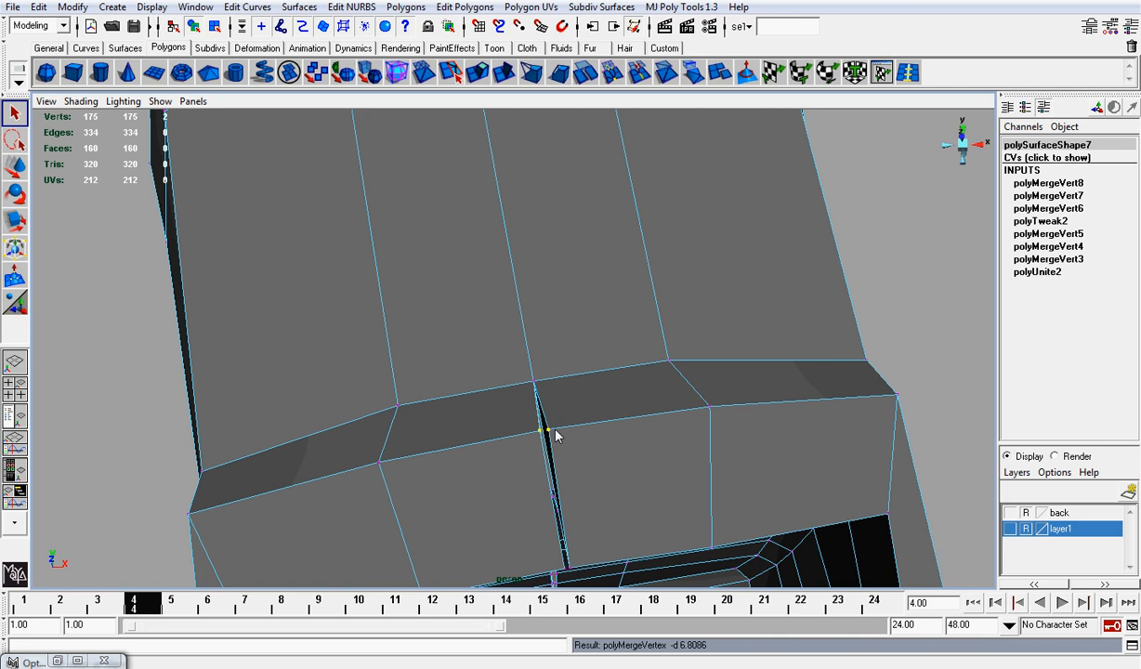
# Merge the centre seam vertex pairs at the underside opening's rim and on the first edge row just inside it.
pyautogui.keyDown('alt'); pyautogui.moveTo(554, 433); pyautogui.dragTo(540, 395); pyautogui.keyUp('alt')
pyautogui.keyDown('alt'); pyautogui.moveTo(546, 293); pyautogui.dragTo(536, 350, button='middle'); pyautogui.keyUp('alt')
pyautogui.scroll(4, 536, 349)
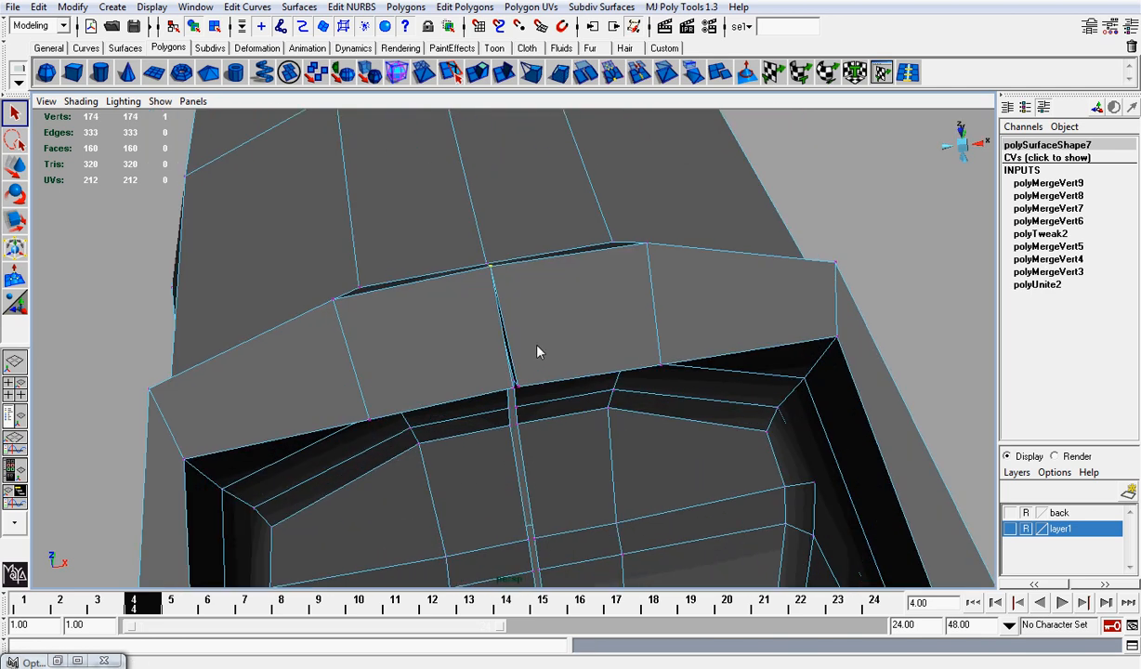
pyautogui.keyDown('alt'); pyautogui.moveTo(537, 349); pyautogui.dragTo(528, 316); pyautogui.keyUp('alt')
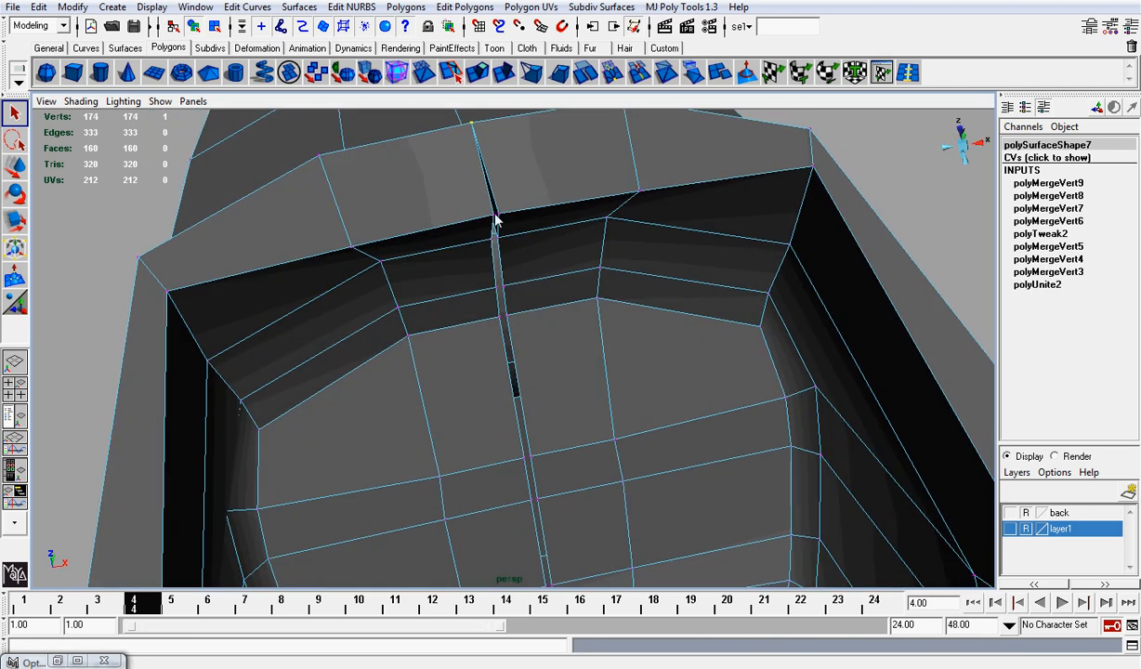
pyautogui.press('g')
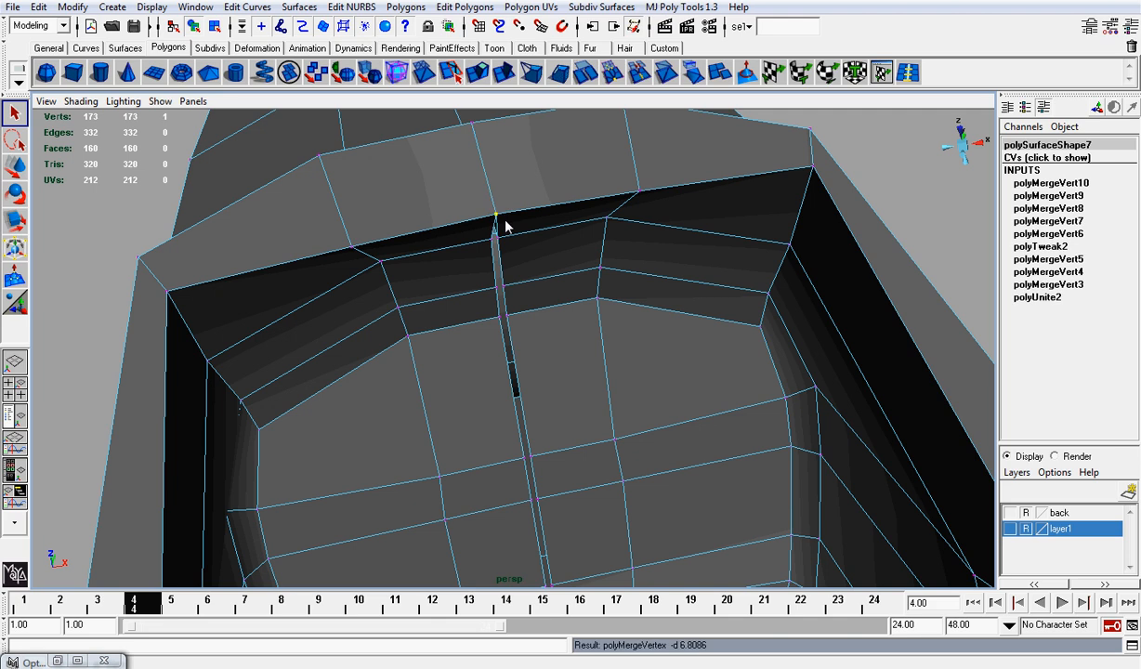
pyautogui.scroll(2, 502, 223)
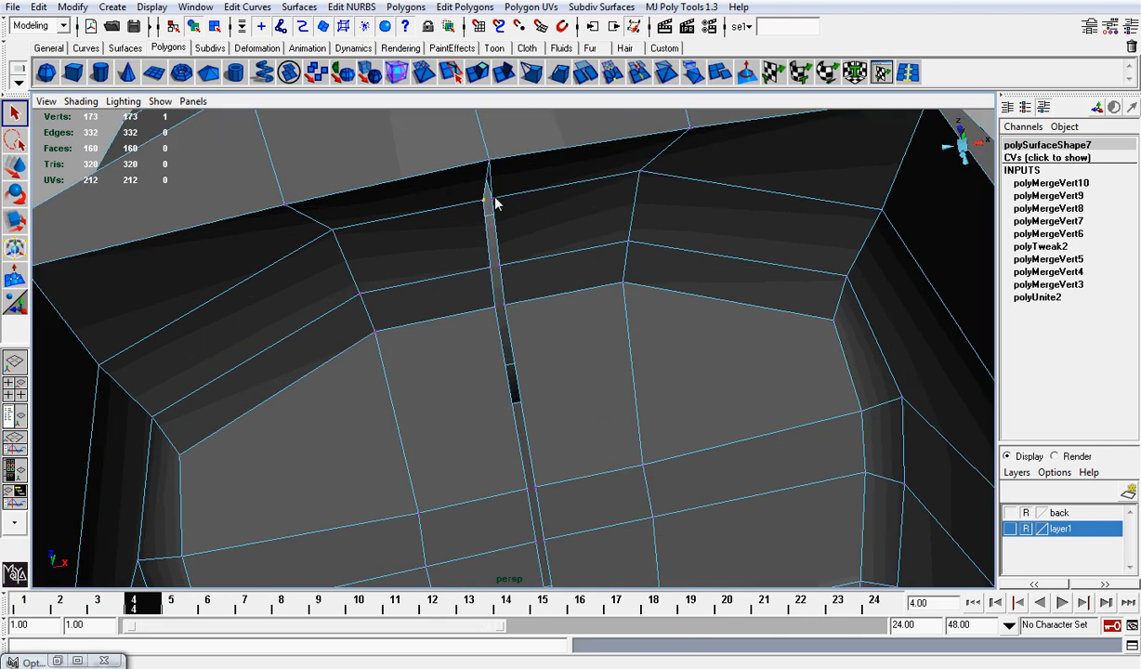
pyautogui.press('g')
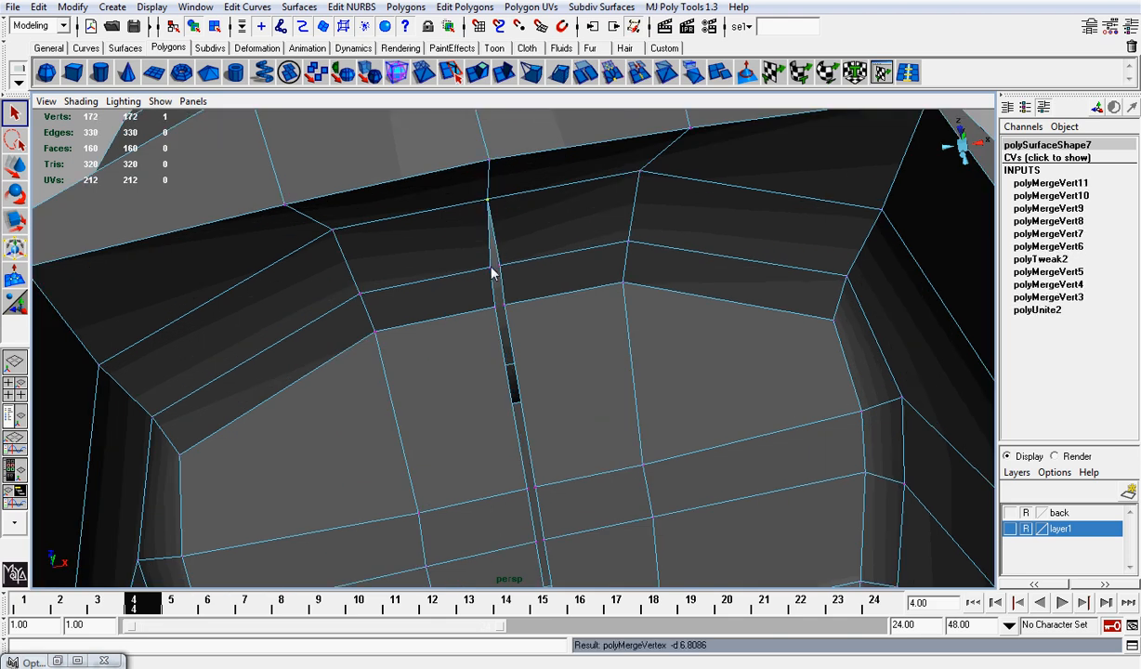
# Merge the next three centre seam vertex pairs inside the recess, from the stepped wall onto the flat inner panel.
pyautogui.click(494, 271)
pyautogui.press('g')
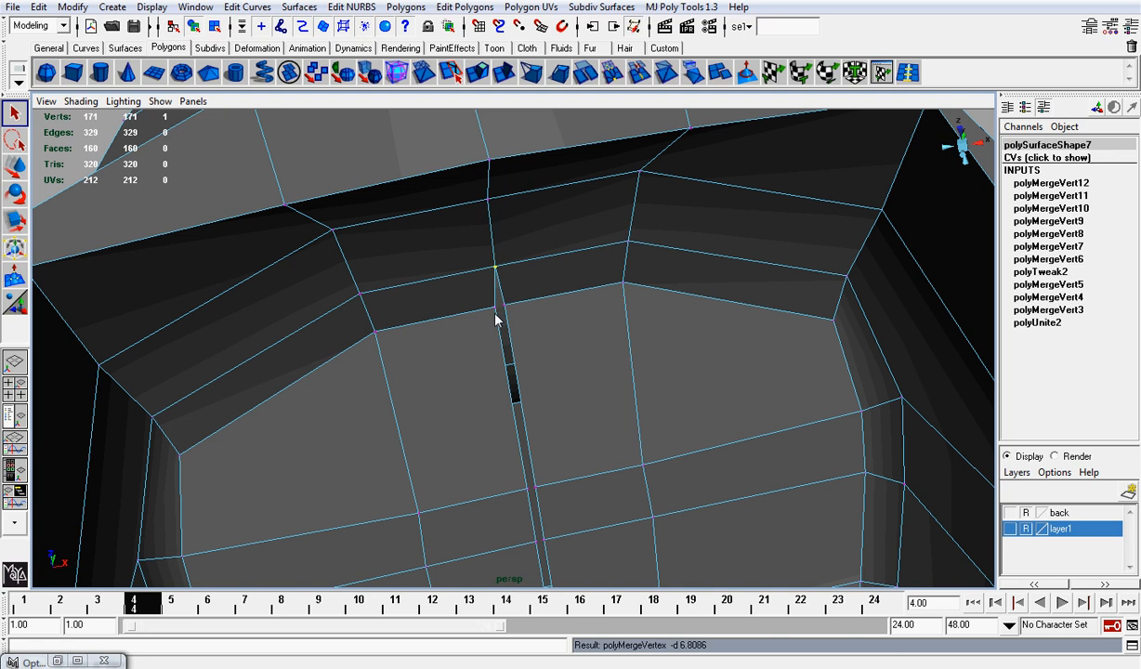
pyautogui.click(499, 311)
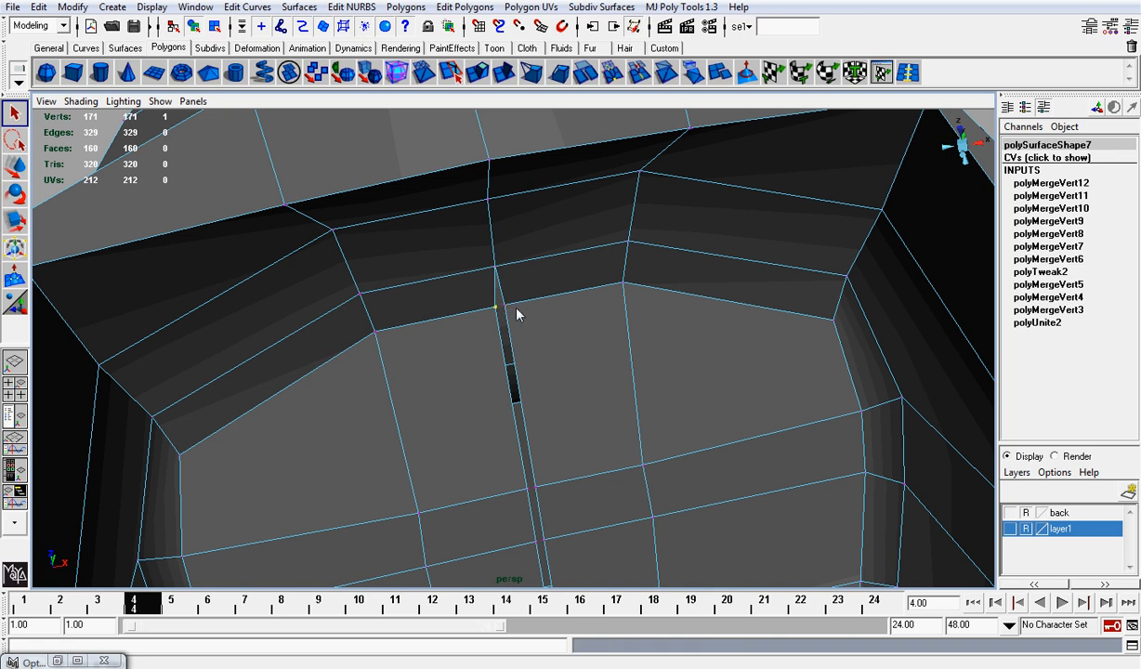
pyautogui.press('g')
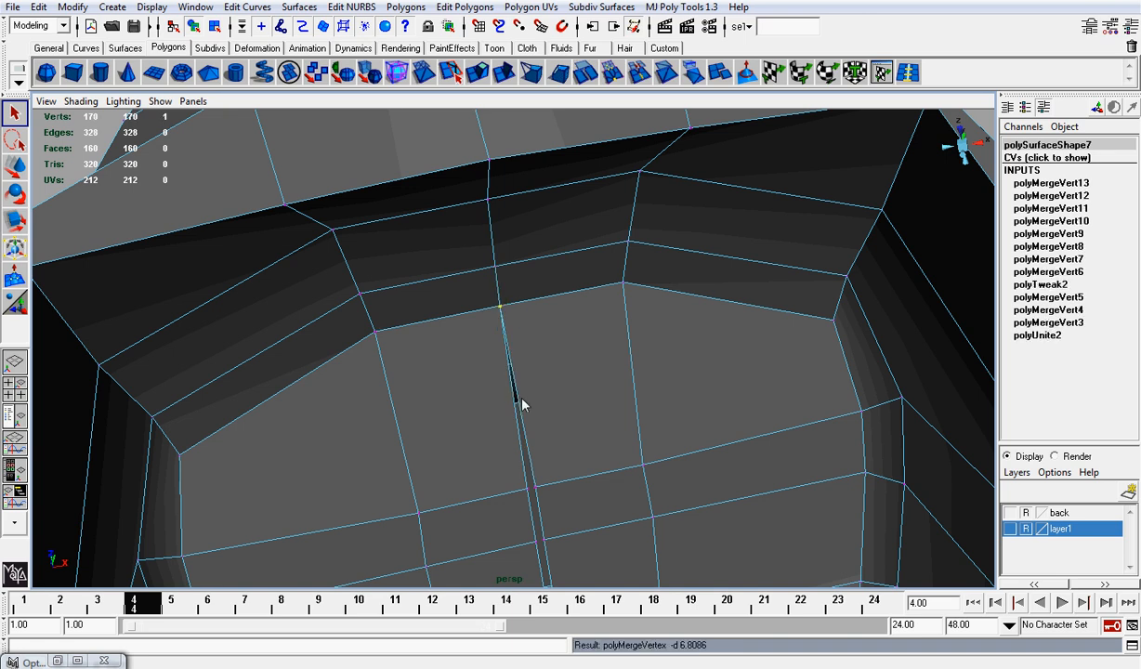
pyautogui.click(528, 492)
pyautogui.press('g')
# Merge three more vertex pairs along the centre seam across the flat inner panel of the recess.
pyautogui.scroll(-3, 543, 437)
pyautogui.keyDown('alt'); pyautogui.moveTo(543, 436); pyautogui.dragTo(533, 430); pyautogui.keyUp('alt')
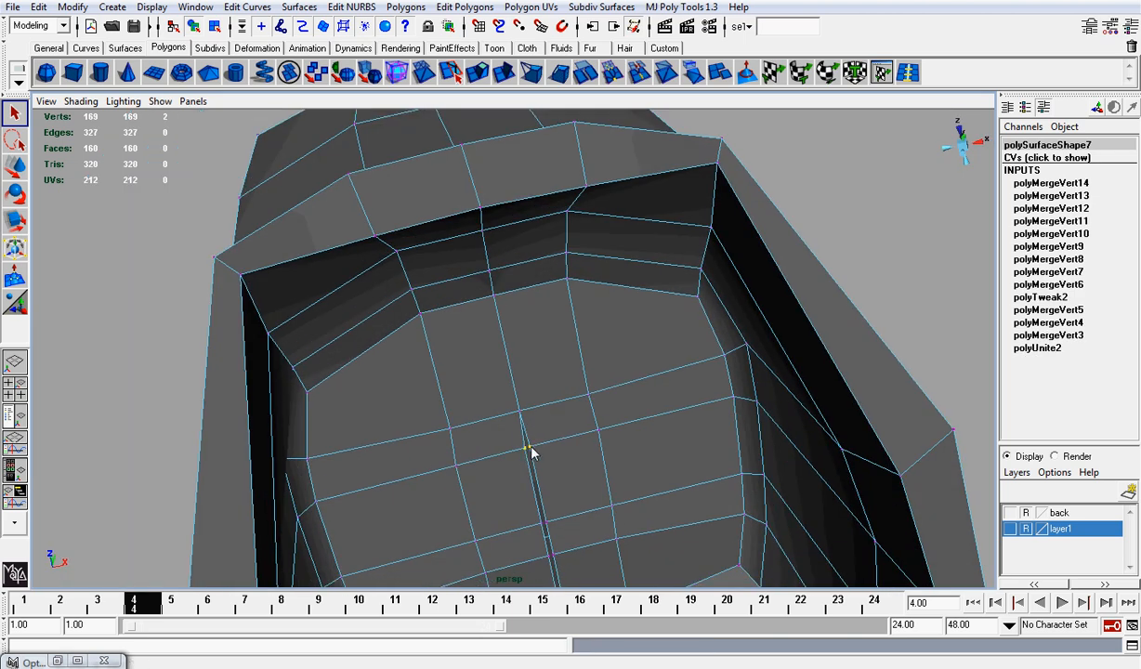
pyautogui.press('g')
pyautogui.keyDown('alt'); pyautogui.moveTo(534, 454); pyautogui.dragTo(532, 348); pyautogui.keyUp('alt')
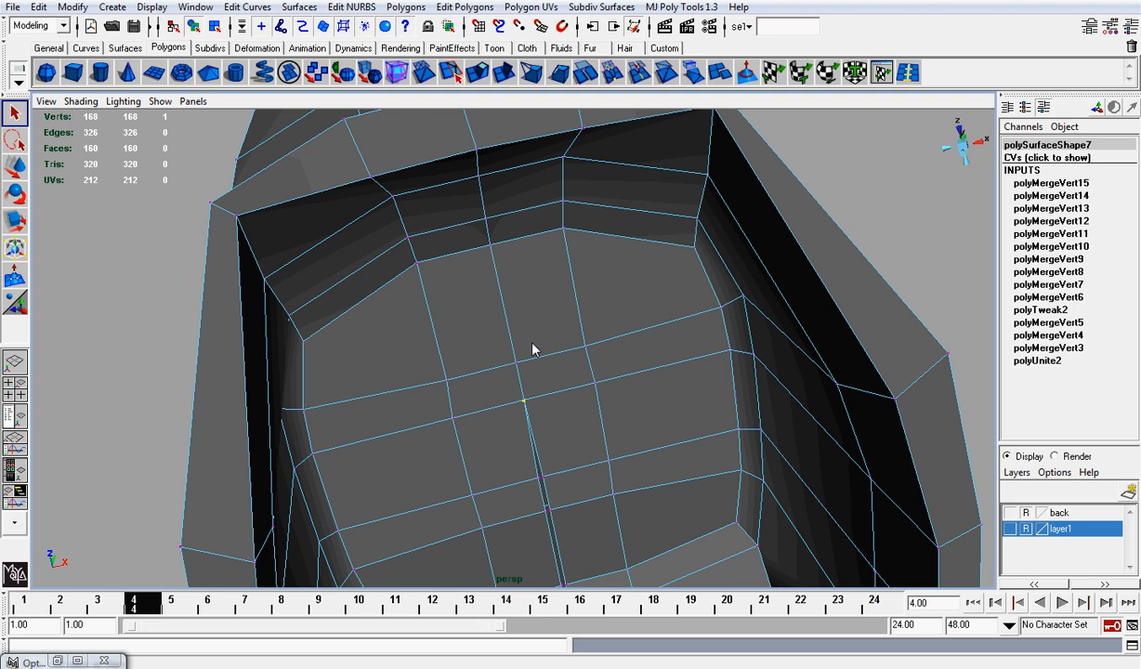
pyautogui.keyDown('alt'); pyautogui.moveTo(550, 420); pyautogui.dragTo(534, 299); pyautogui.keyUp('alt')
pyautogui.scroll(3, 534, 299)
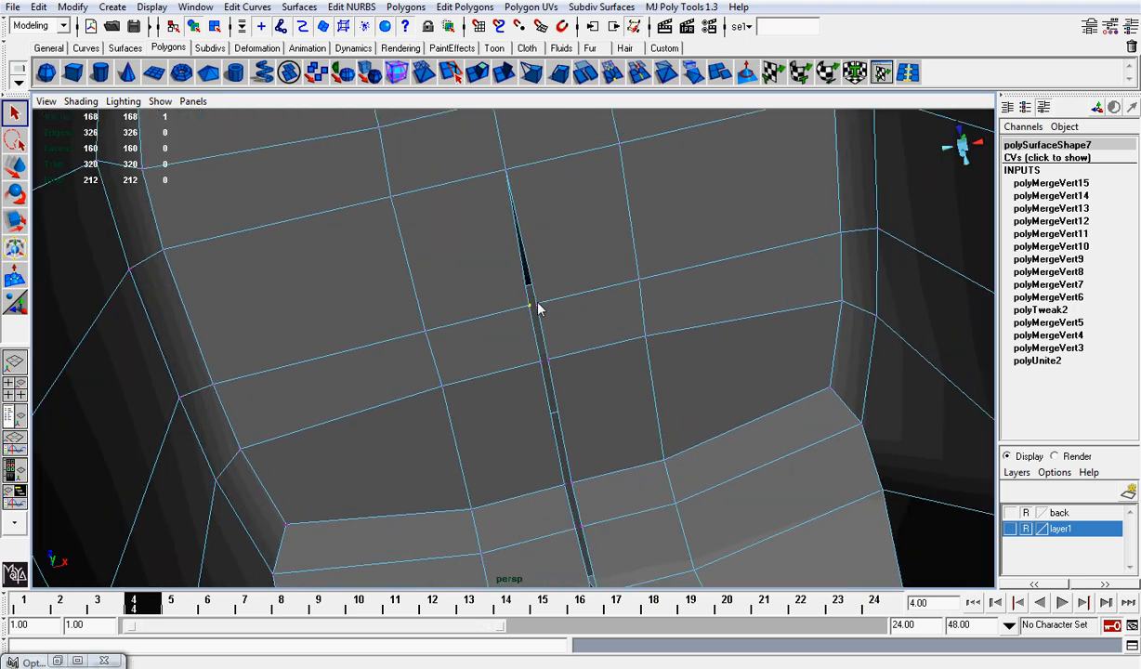
pyautogui.press('g')
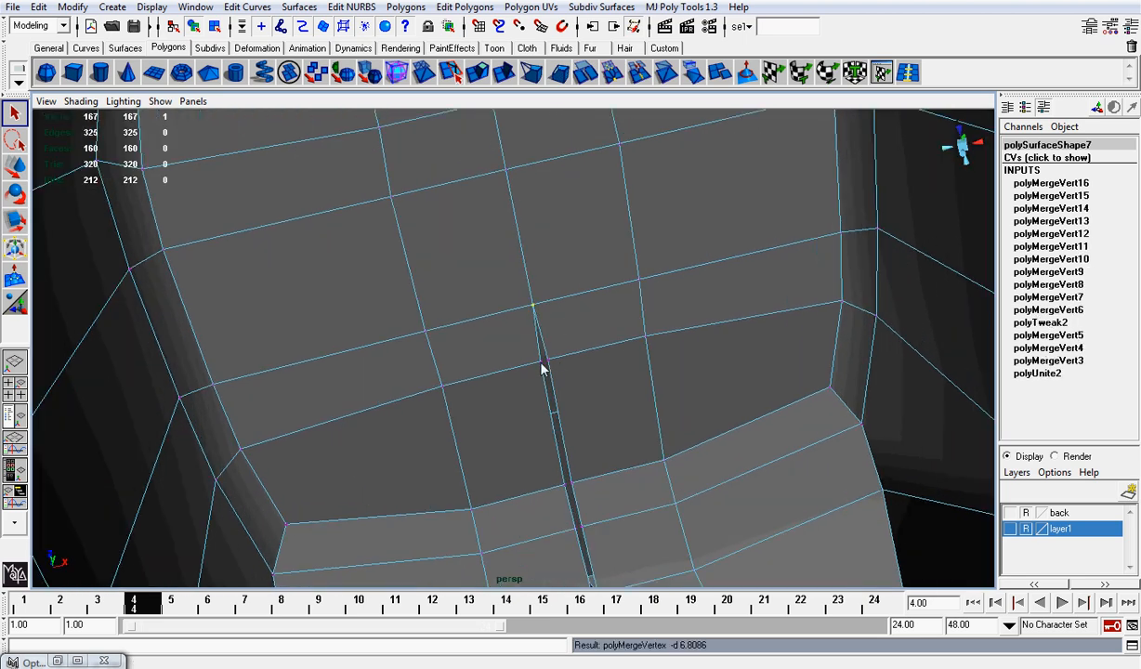
pyautogui.click(548, 363)
pyautogui.press('g')
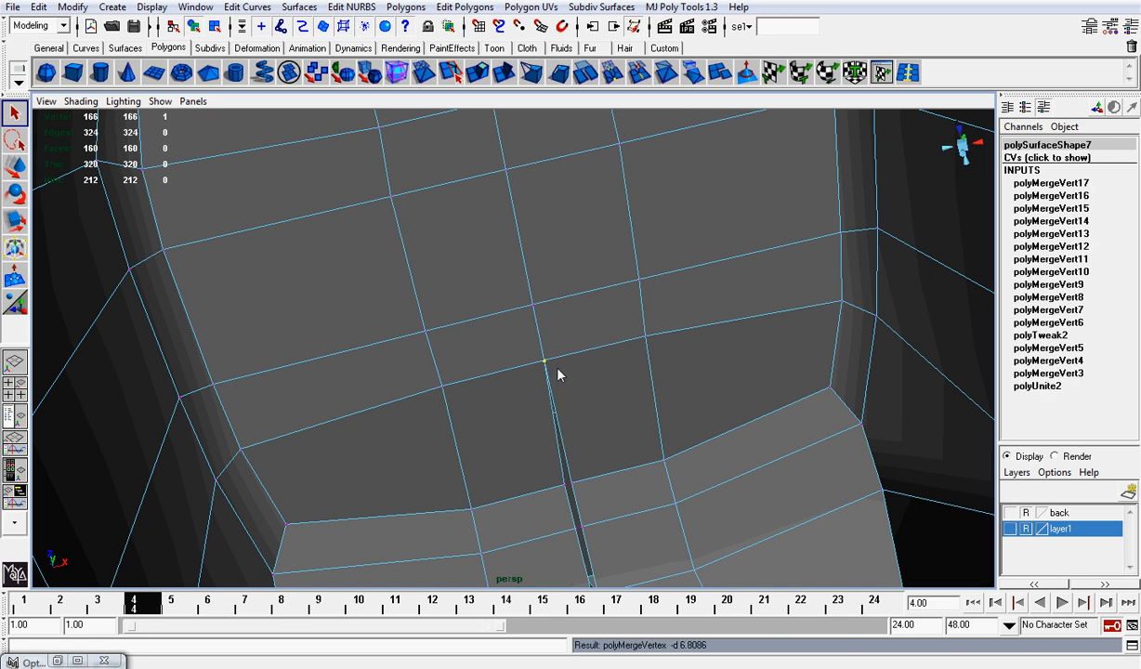
# Merge the three centre seam vertex pairs on the recess's far stepped wall, beyond the flat inner panel.
pyautogui.moveTo(557, 375)
pyautogui.keyDown('alt'); pyautogui.mouseDown()
pyautogui.moveTo(525, 290)
pyautogui.moveTo(557, 381)
pyautogui.mouseUp(); pyautogui.keyUp('alt')
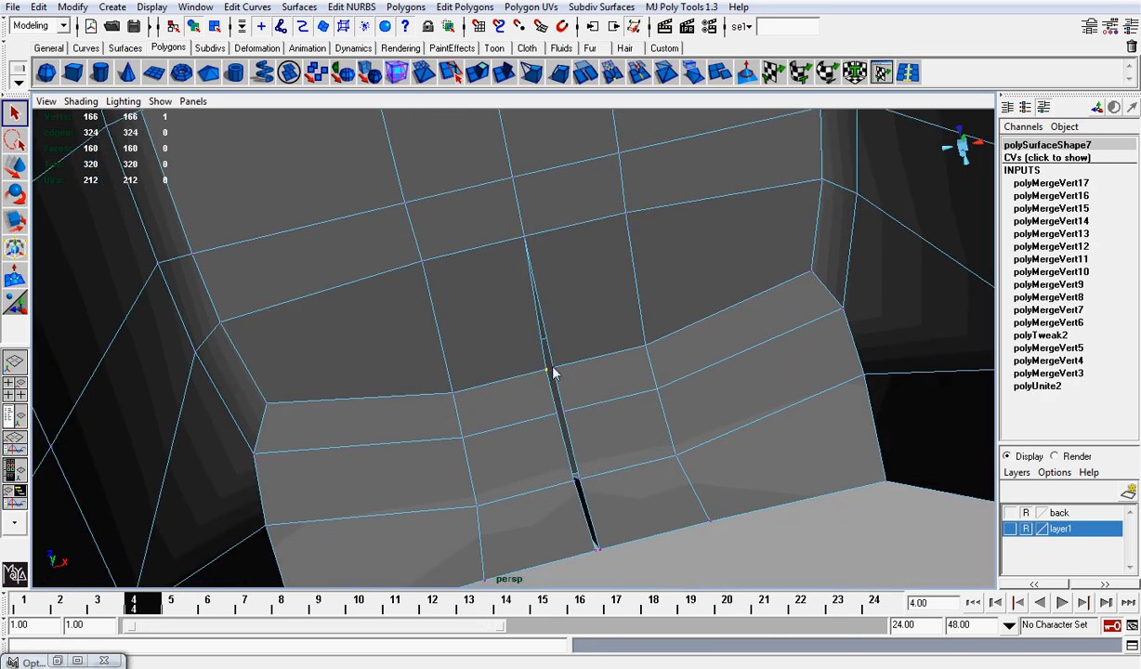
pyautogui.press('g')
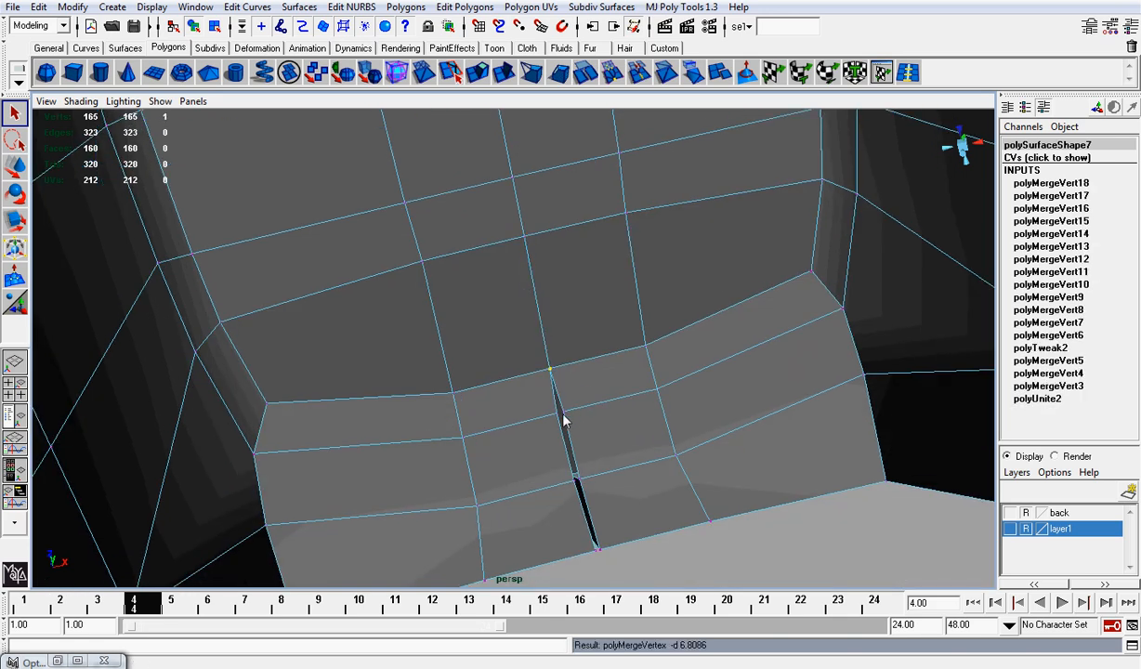
pyautogui.click(563, 417)
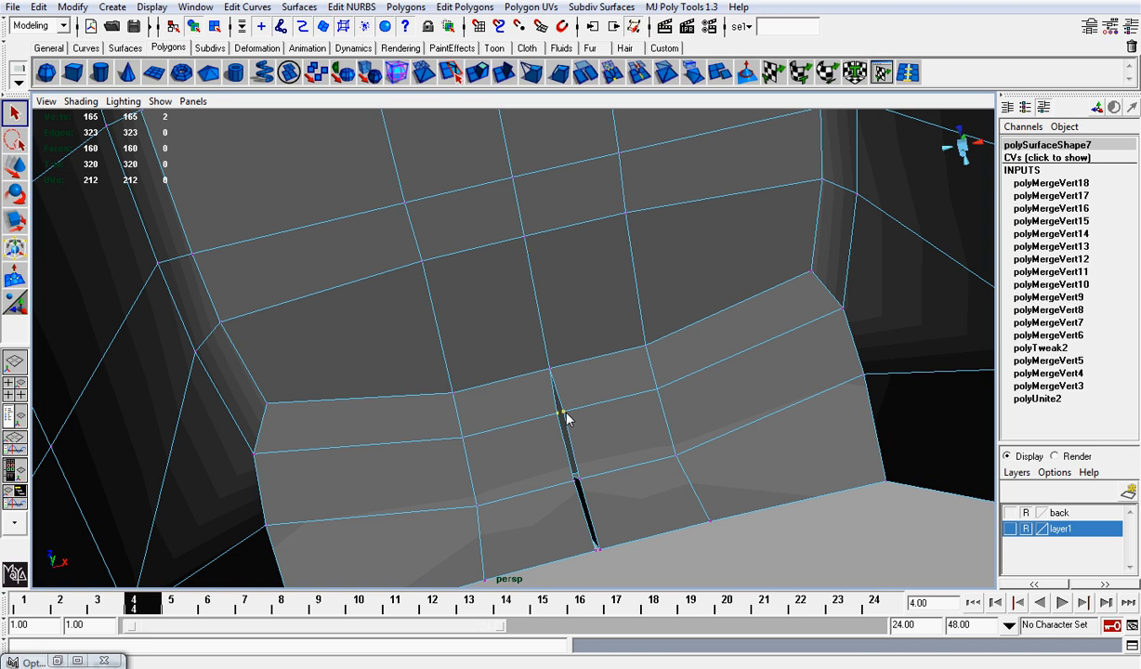
pyautogui.press('g')
pyautogui.click(573, 481)
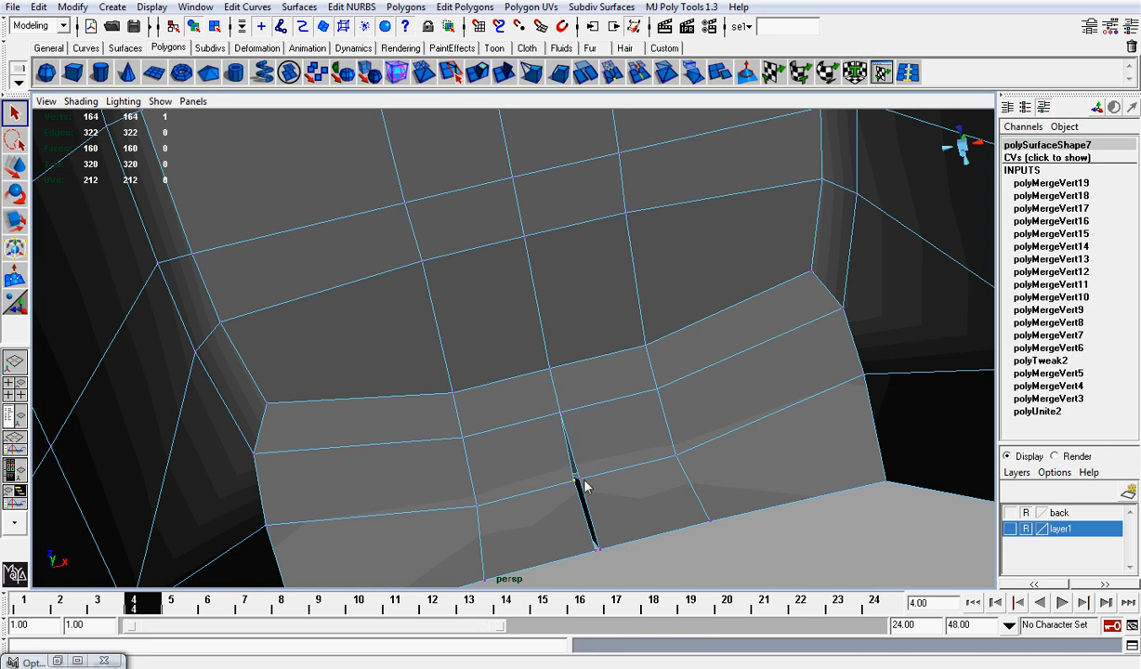
pyautogui.press('g')
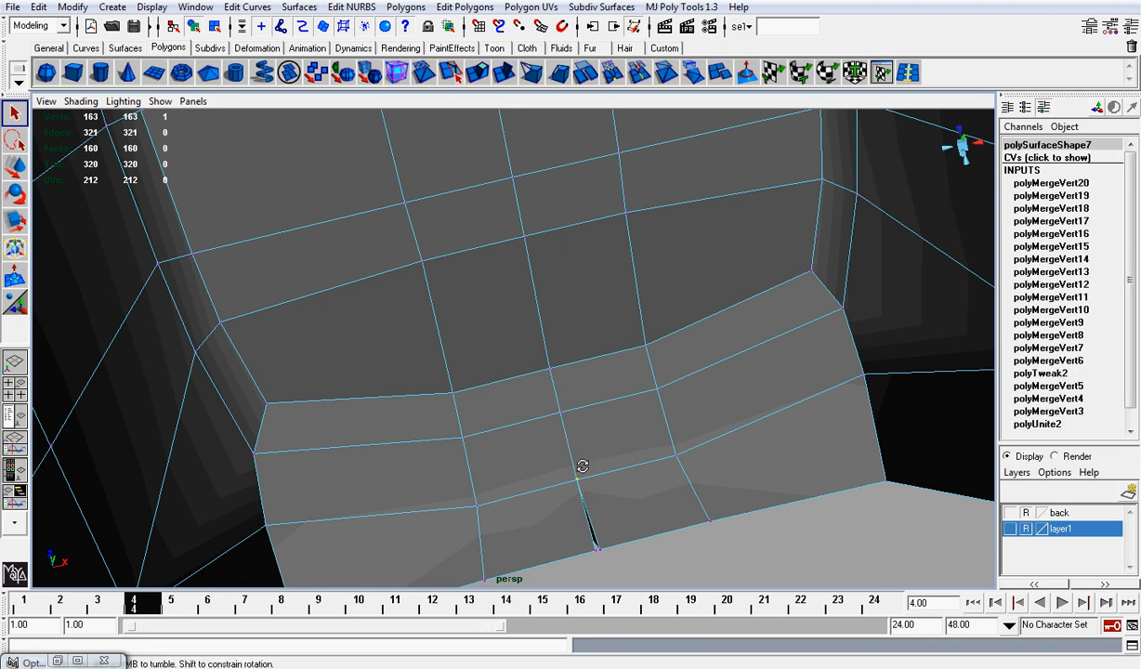
# Merge the two centre seam vertex pairs across the opening's far rim.
pyautogui.keyDown('alt'); pyautogui.moveTo(581, 467); pyautogui.dragTo(571, 361); pyautogui.keyUp('alt')
pyautogui.scroll(4, 504, 383)
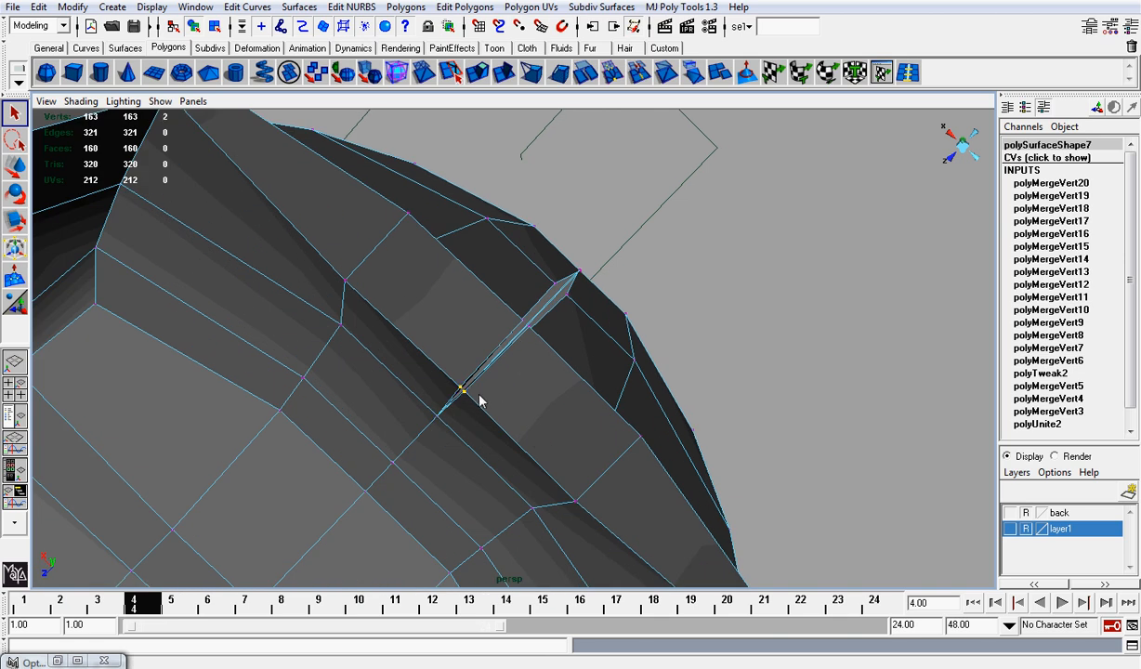
pyautogui.press('g')
pyautogui.click(526, 331)
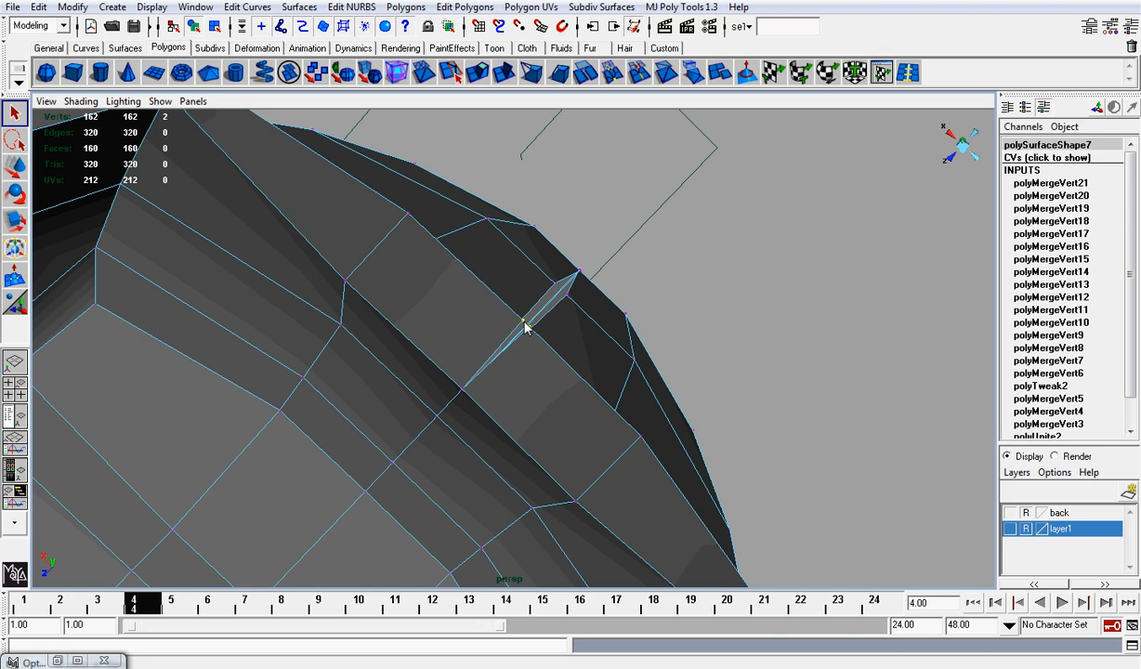
pyautogui.press('g')
# Merge the remaining centre seam vertex pairs up the armour's opposite outer face, ending at the upper rim.
pyautogui.keyDown('alt'); pyautogui.moveTo(563, 307); pyautogui.dragTo(564, 437); pyautogui.keyUp('alt')
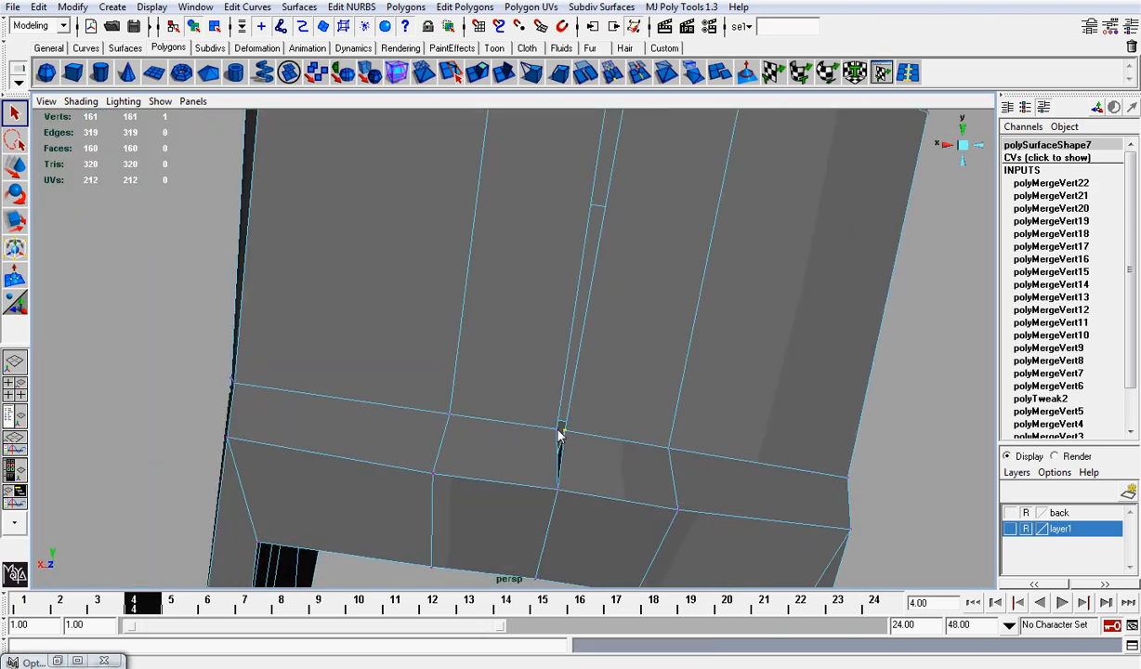
pyautogui.press('g')
pyautogui.keyDown('alt'); pyautogui.moveTo(619, 273); pyautogui.dragTo(599, 300); pyautogui.keyUp('alt')
pyautogui.click(593, 208)
pyautogui.keyDown('shift'); pyautogui.click(575, 203); pyautogui.keyUp('shift')
pyautogui.press('g')
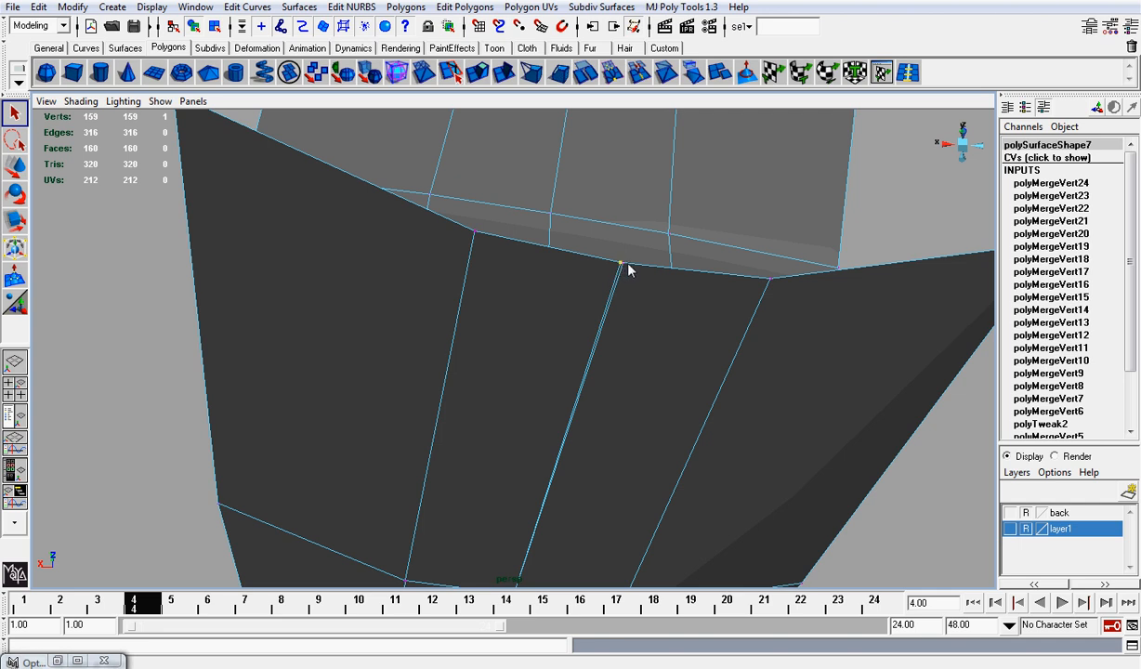
pyautogui.press('g')
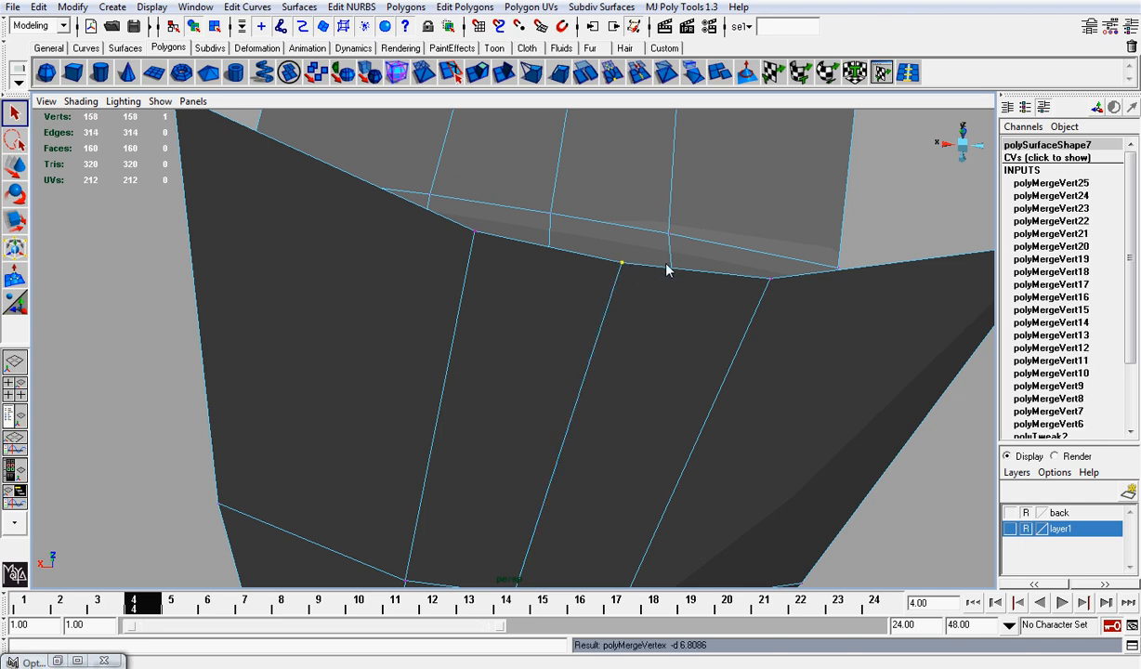
# Try to select the whole centre seam edge loop from the armour's outer face.
pyautogui.keyDown('alt'); pyautogui.moveTo(667, 268); pyautogui.dragTo(845, 224); pyautogui.keyUp('alt')
pyautogui.scroll(-7, 561, 279)
pyautogui.keyDown('alt'); pyautogui.moveTo(620, 323); pyautogui.dragTo(698, 117); pyautogui.keyUp('alt')
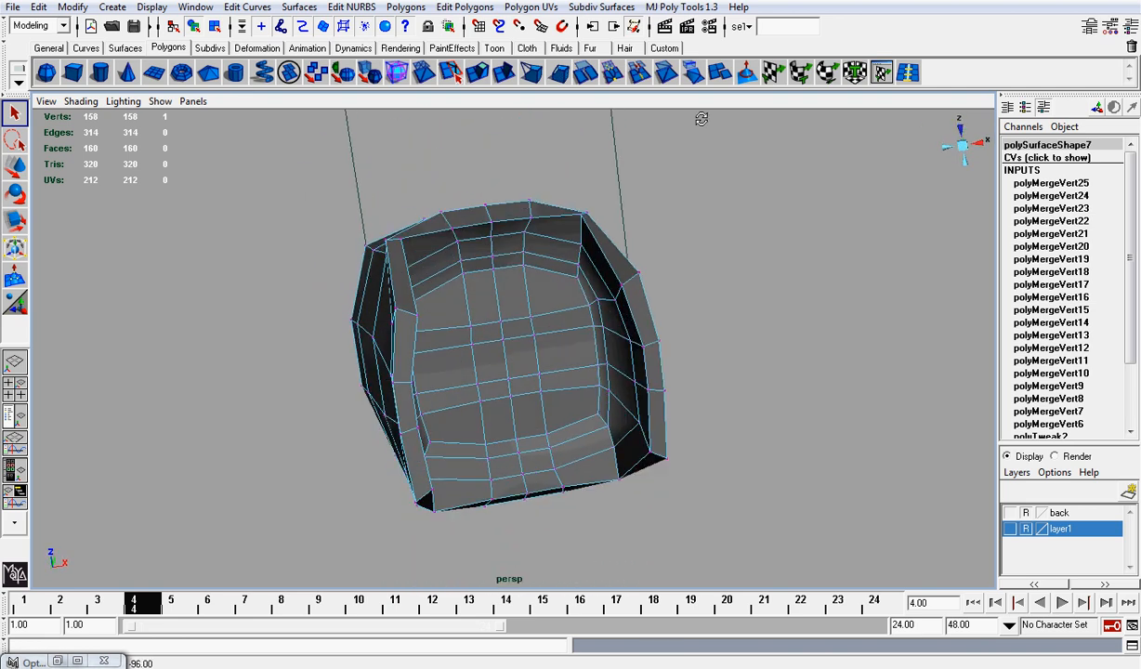
pyautogui.keyDown('alt'); pyautogui.moveTo(657, 176); pyautogui.dragTo(191, 196); pyautogui.keyUp('alt')
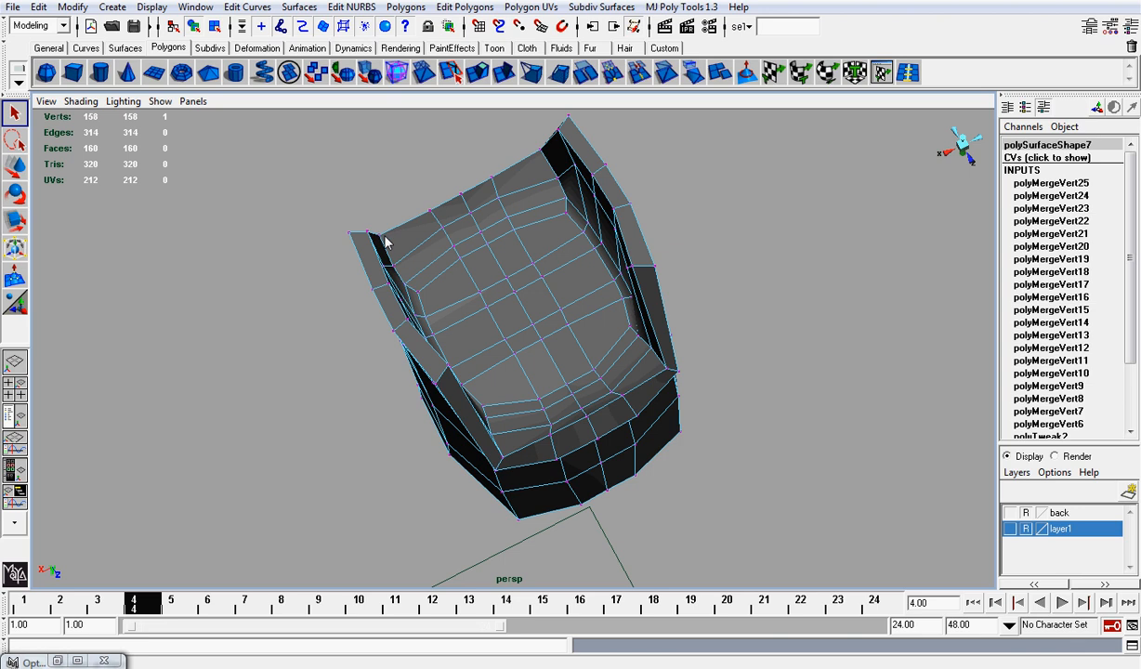
pyautogui.keyDown('alt'); pyautogui.moveTo(386, 243); pyautogui.dragTo(426, 227); pyautogui.keyUp('alt')
pyautogui.keyDown('alt'); pyautogui.moveTo(509, 281); pyautogui.dragTo(520, 201); pyautogui.keyUp('alt')
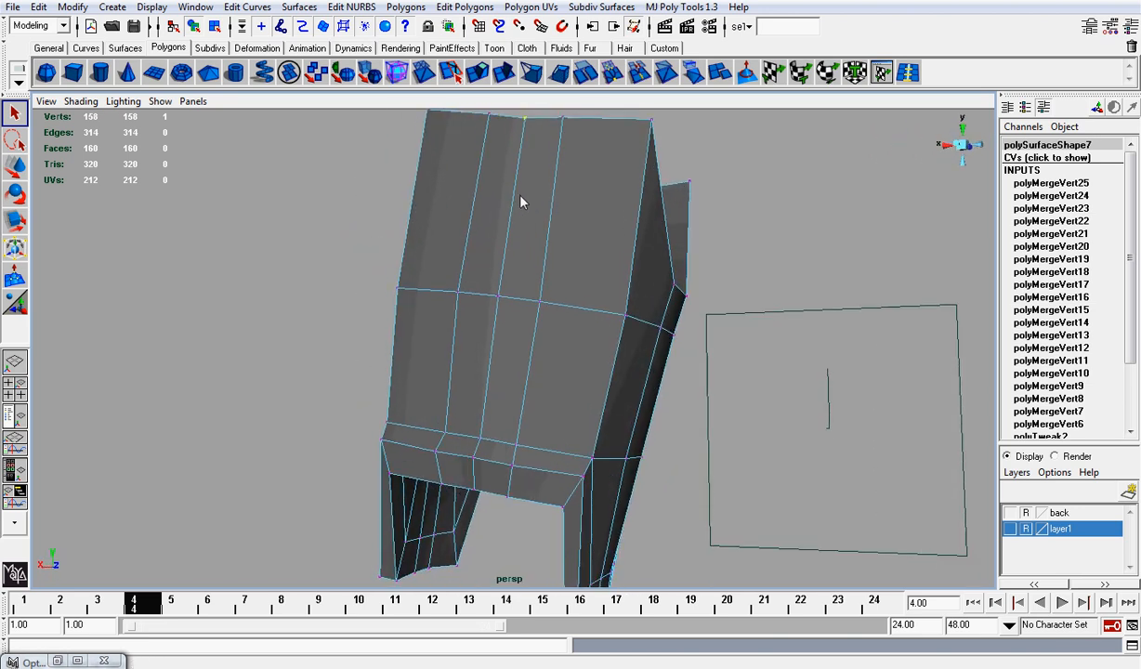
pyautogui.moveTo(517, 201); pyautogui.dragTo(520, 159, button='right')
pyautogui.click(521, 169)
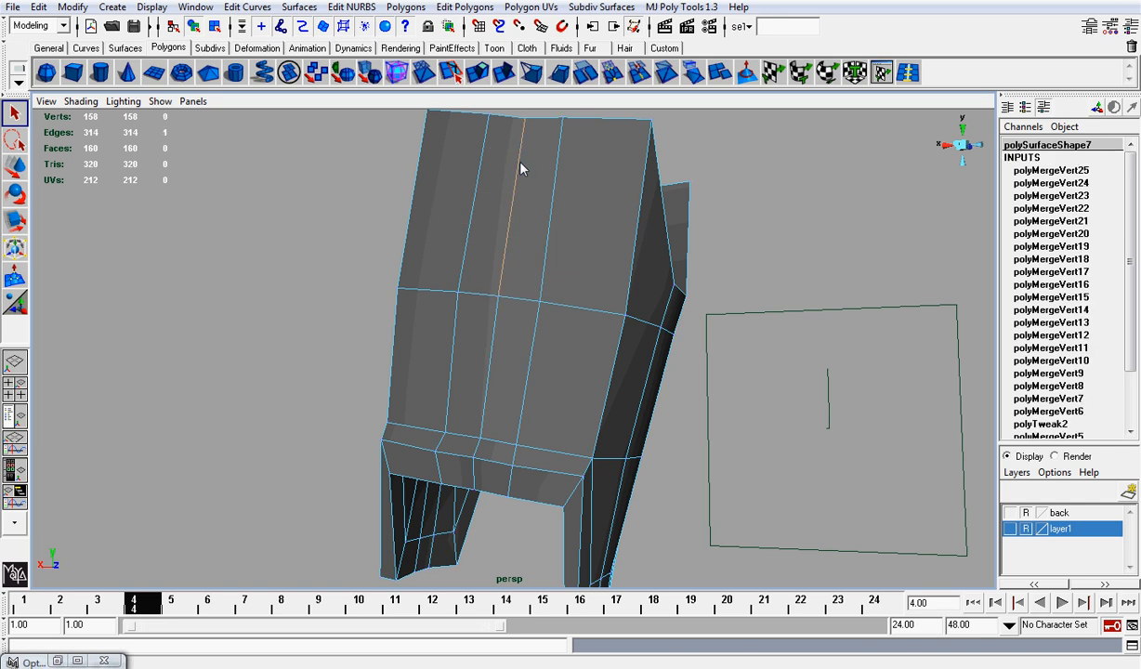
pyautogui.click(679, 7)
pyautogui.click(687, 143)
pyautogui.moveTo(470, 196)
pyautogui.keyDown('alt'); pyautogui.mouseDown()
pyautogui.moveTo(518, 90)
pyautogui.moveTo(490, 197)
pyautogui.mouseUp(); pyautogui.keyUp('alt')
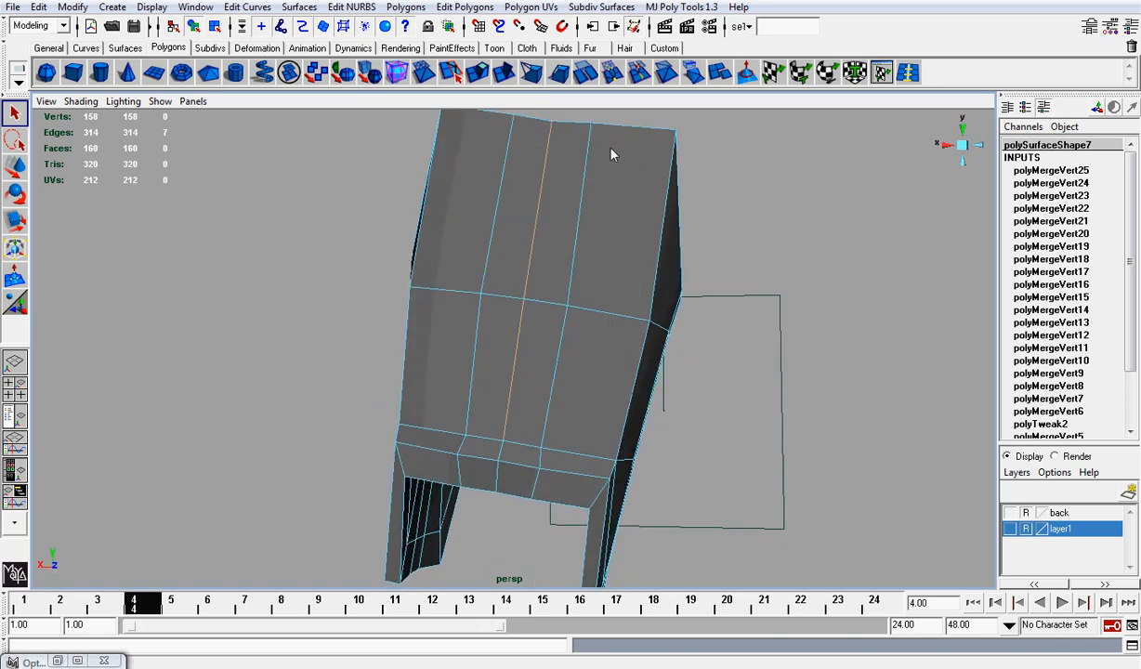
# Toggle border edge display for the armour mesh and check its centre seam from both sides.
pyautogui.press('F8')
pyautogui.click(151, 7)
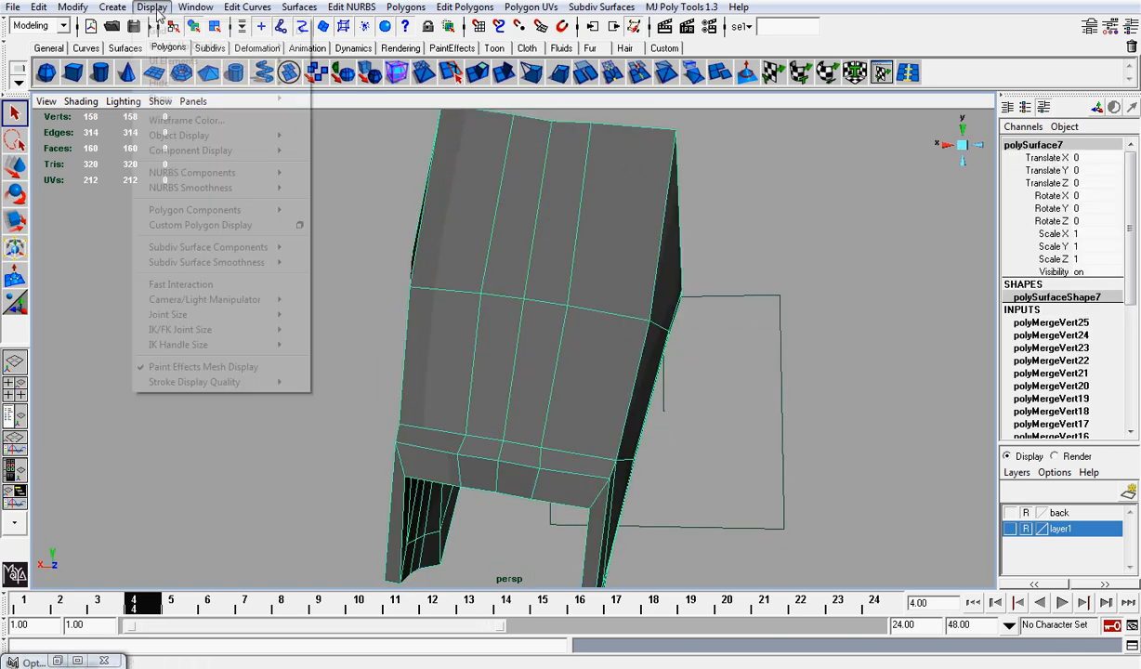
pyautogui.moveTo(251, 214)
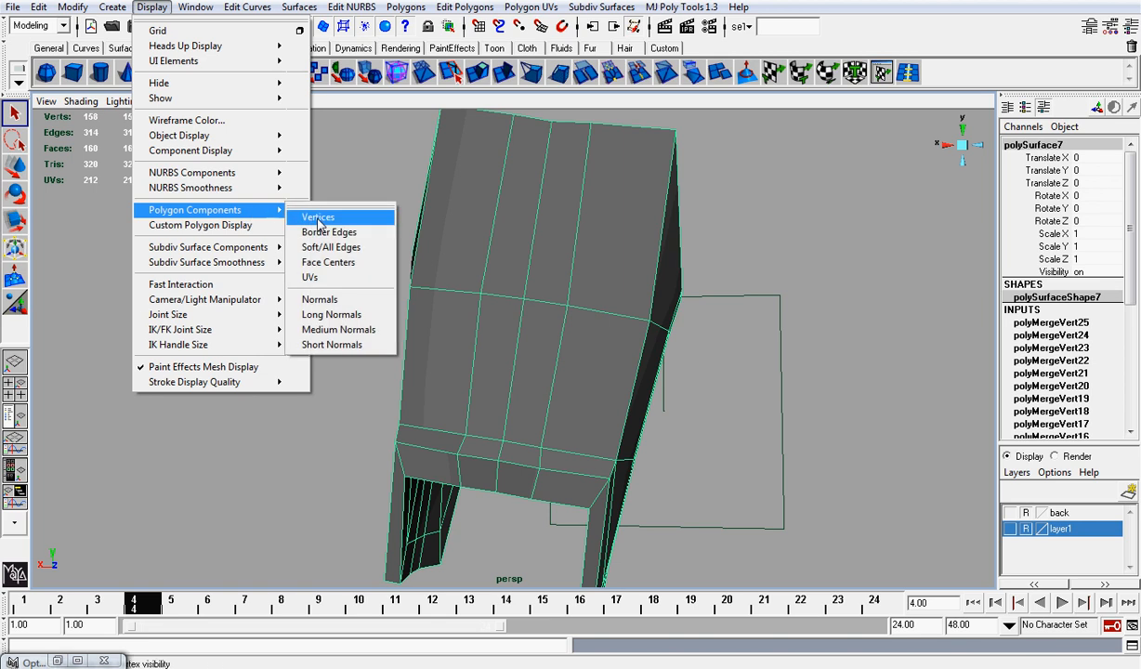
pyautogui.click(325, 231)
pyautogui.keyDown('alt'); pyautogui.moveTo(512, 294); pyautogui.dragTo(608, 305); pyautogui.keyUp('alt')
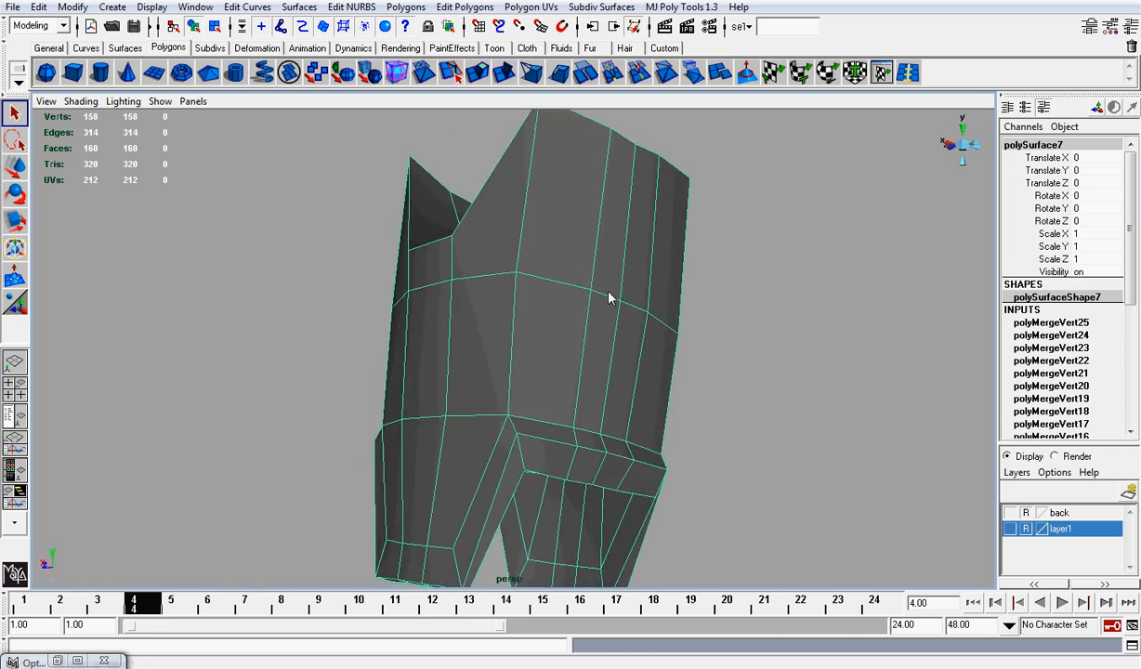
pyautogui.keyDown('alt'); pyautogui.moveTo(517, 290); pyautogui.dragTo(789, 264); pyautogui.keyUp('alt')
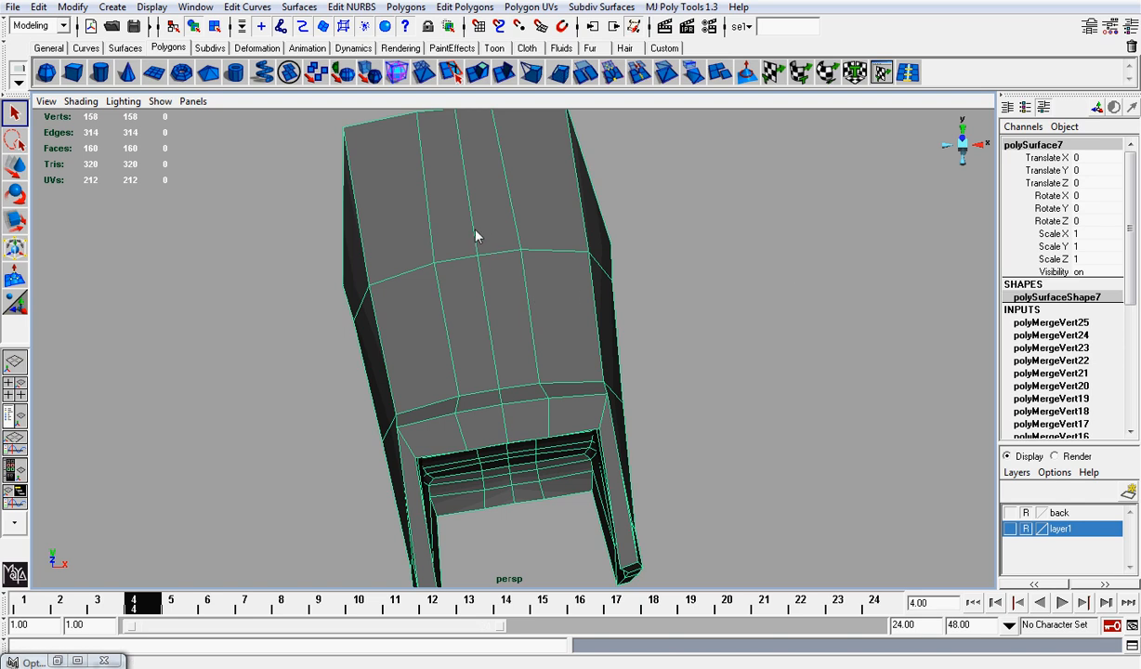
pyautogui.moveTo(475, 237); pyautogui.dragTo(471, 190, button='right')
pyautogui.click(469, 198)
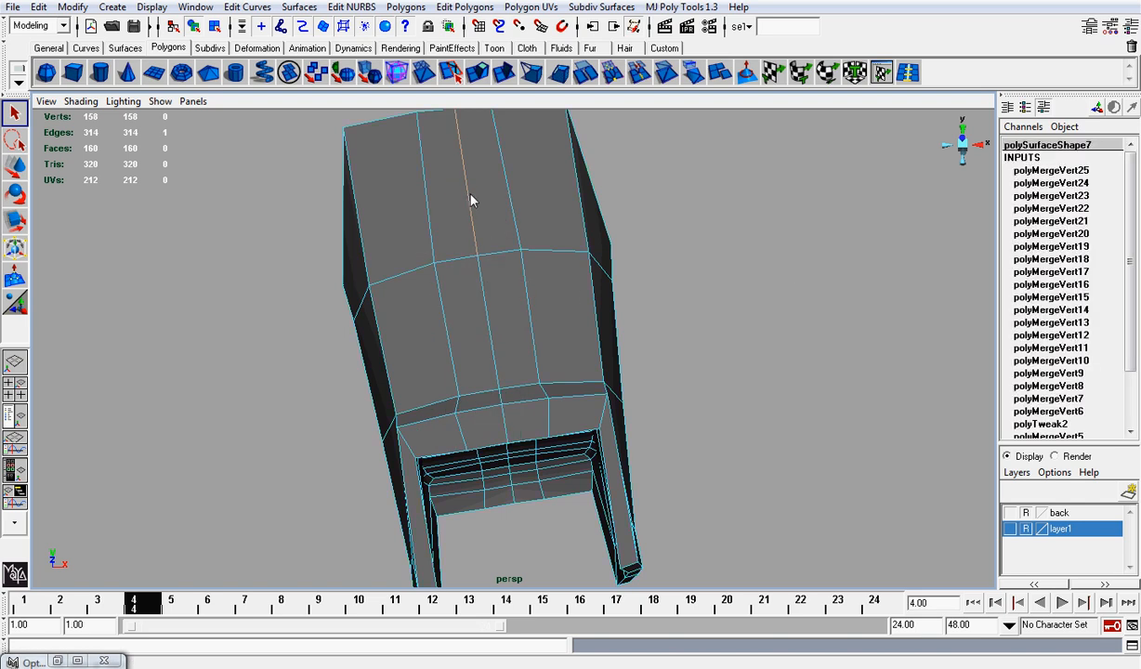
pyautogui.click(678, 9)
pyautogui.click(706, 142)
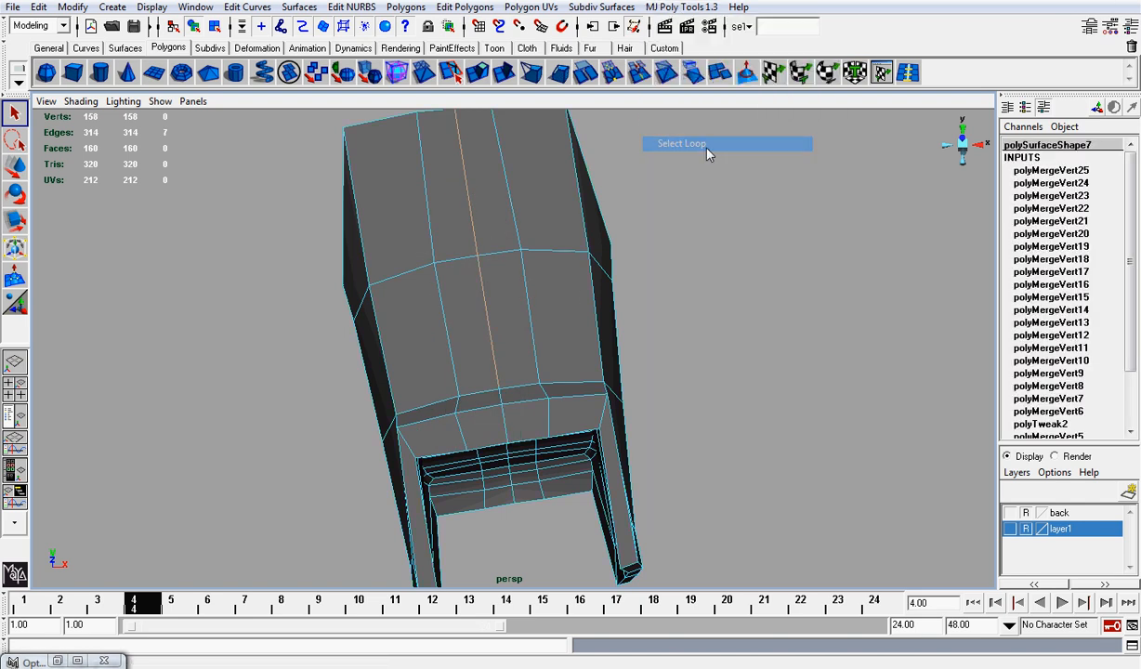
pyautogui.keyDown('alt'); pyautogui.moveTo(706, 142); pyautogui.dragTo(483, 208); pyautogui.keyUp('alt')
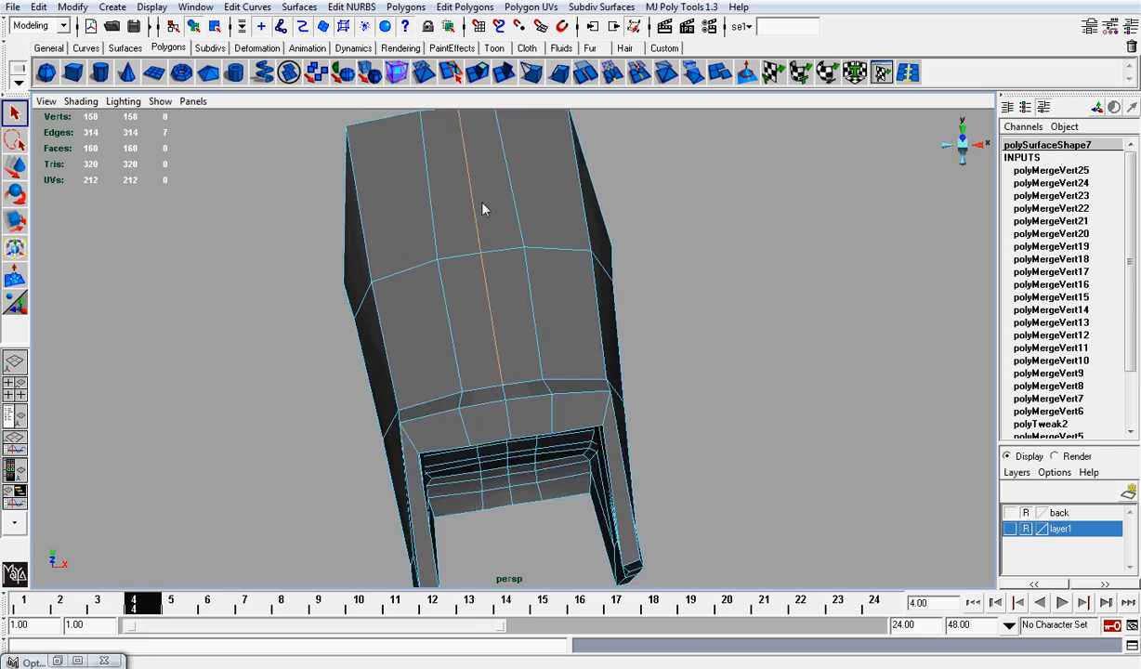
pyautogui.click(516, 211)
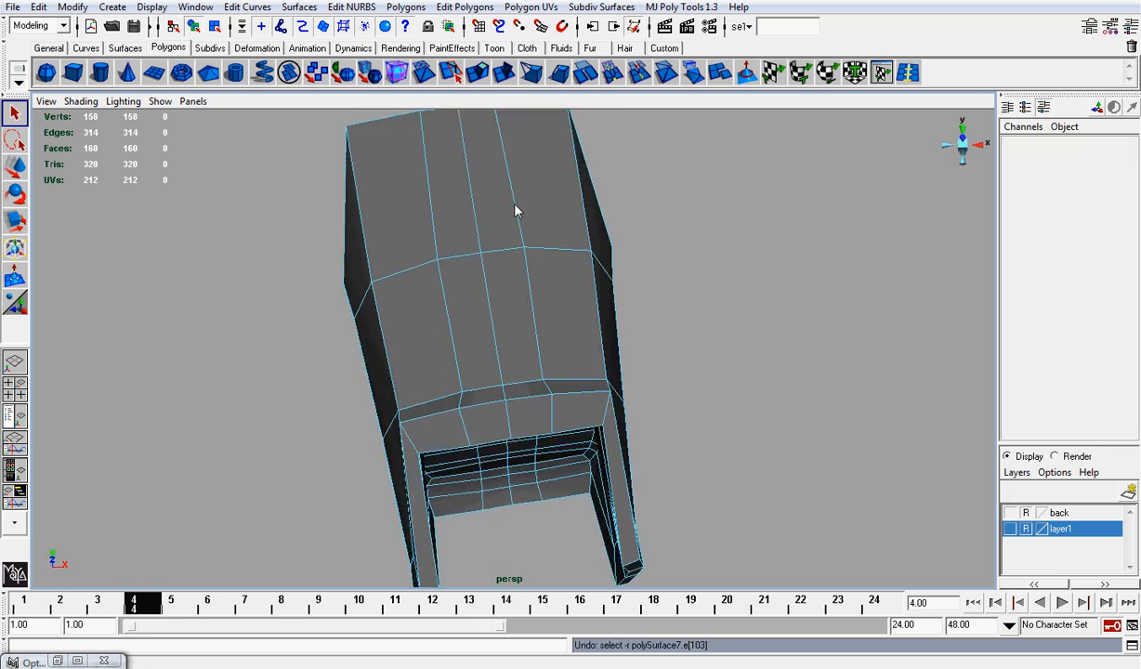
pyautogui.moveTo(525, 225); pyautogui.dragTo(576, 212, button='right')
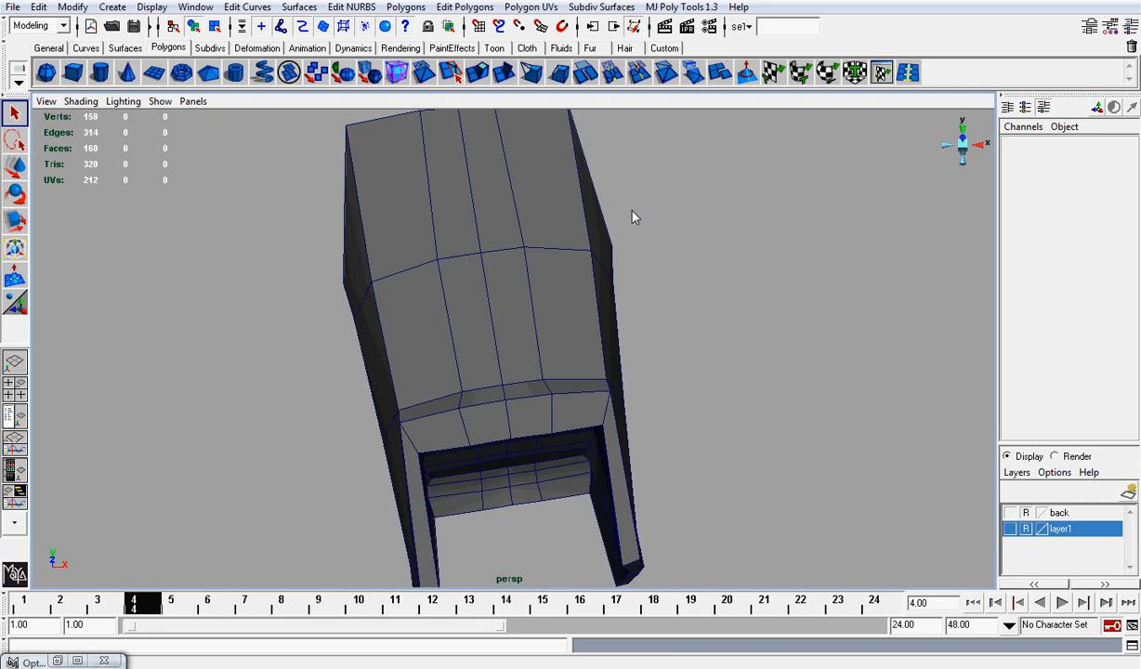
pyautogui.click(532, 246)
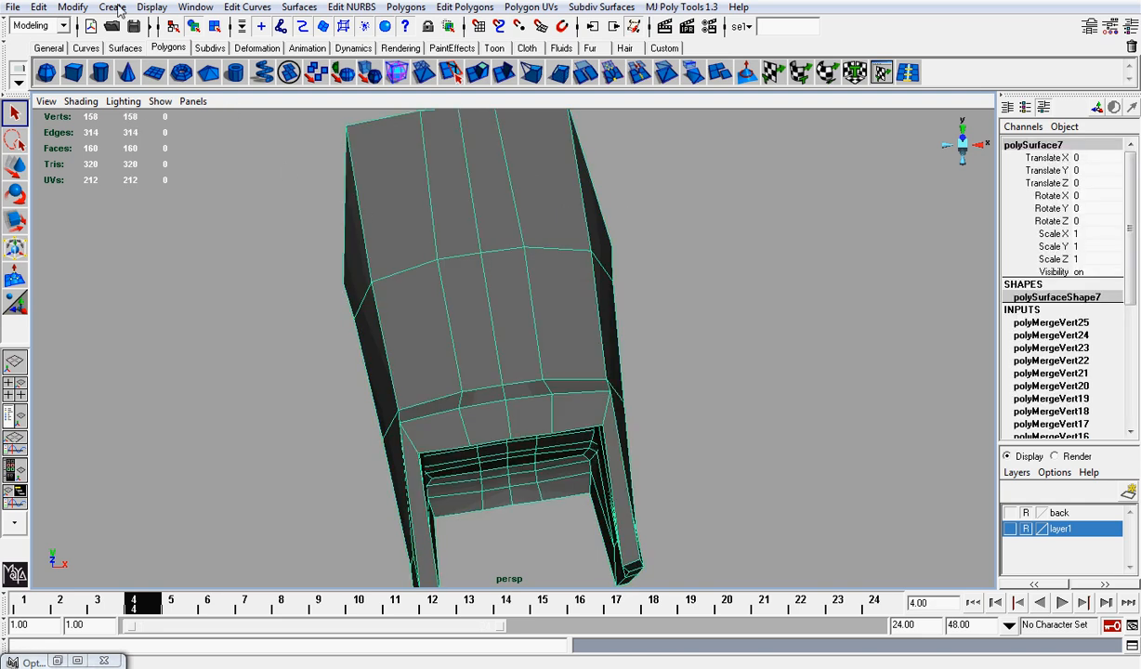
# Delete the centre seam edges around the armour's outer faces, recess walls, inner panel and rim using Delete Edge.
pyautogui.keyDown('alt'); pyautogui.moveTo(186, 121); pyautogui.dragTo(554, 232); pyautogui.keyUp('alt')
pyautogui.moveTo(554, 232); pyautogui.dragTo(556, 194, button='right')
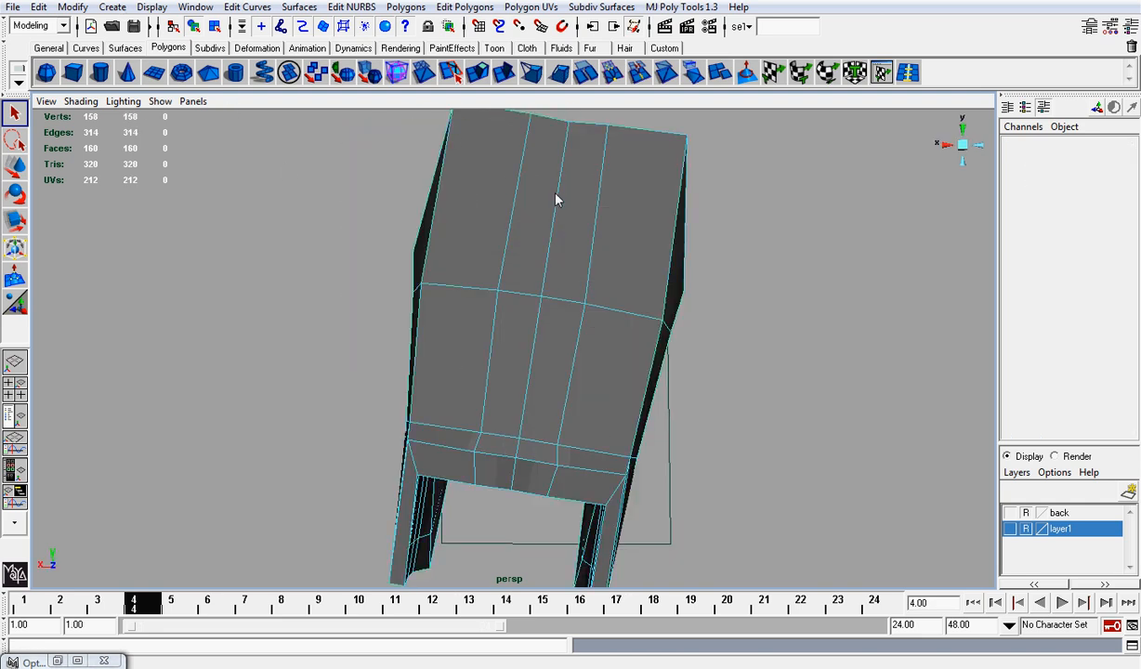
pyautogui.click(555, 194)
pyautogui.click(657, 11)
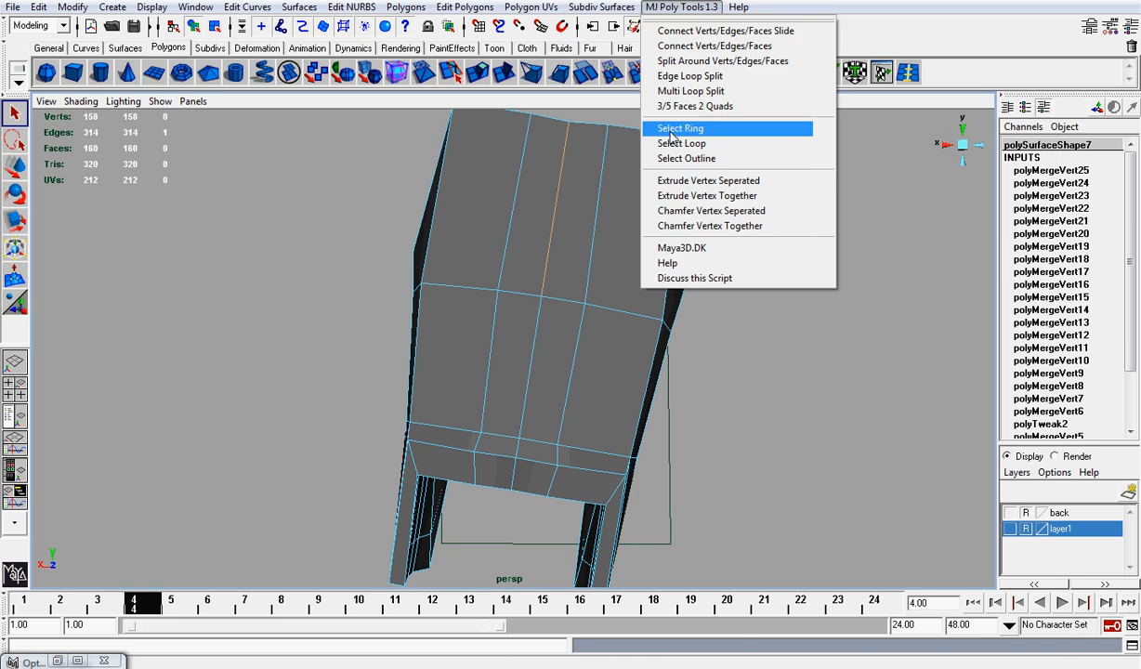
pyautogui.click(669, 145)
pyautogui.keyDown('alt'); pyautogui.moveTo(540, 228); pyautogui.dragTo(564, 193); pyautogui.keyUp('alt')
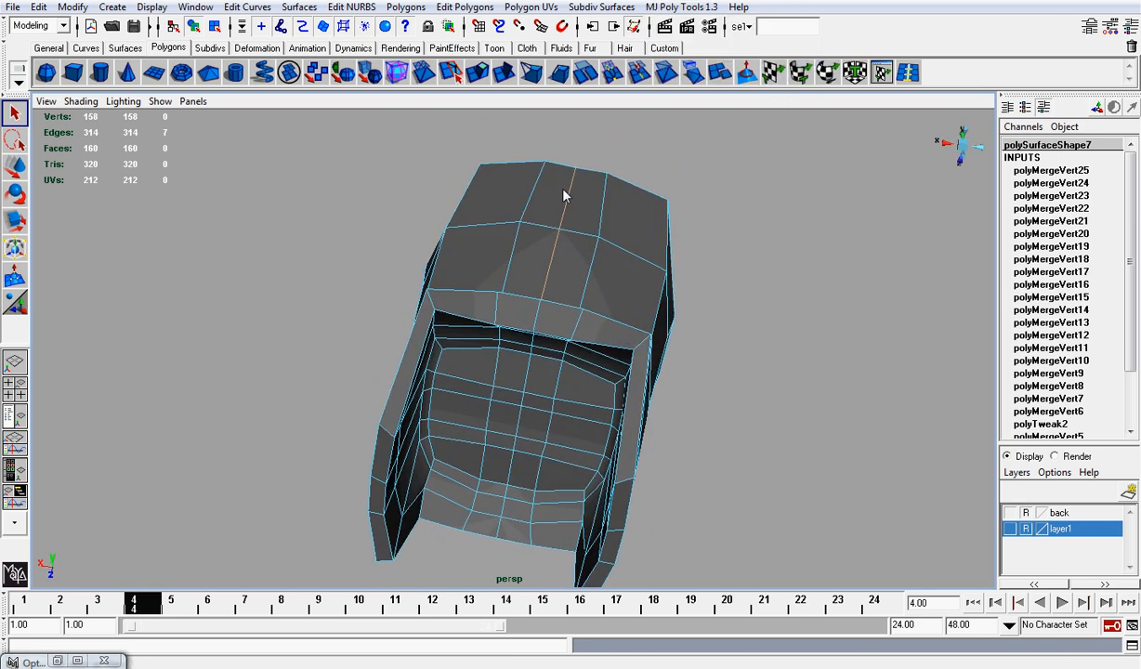
pyautogui.keyDown('alt'); pyautogui.moveTo(565, 193); pyautogui.dragTo(542, 288, button='right'); pyautogui.keyUp('alt')
pyautogui.keyDown('alt'); pyautogui.moveTo(542, 288); pyautogui.dragTo(558, 383); pyautogui.keyUp('alt')
pyautogui.keyDown('alt'); pyautogui.moveTo(588, 346); pyautogui.dragTo(569, 228); pyautogui.keyUp('alt')
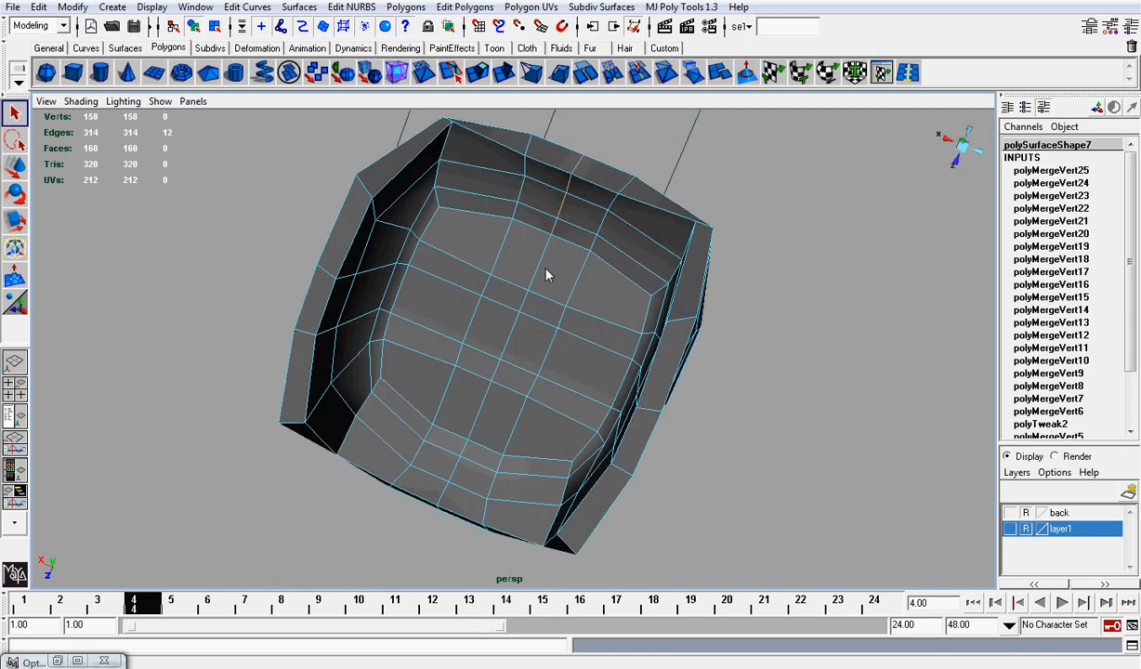
pyautogui.keyDown('shift'); pyautogui.click(515, 327); pyautogui.keyUp('shift')
pyautogui.keyDown('alt'); pyautogui.moveTo(442, 507); pyautogui.dragTo(569, 342); pyautogui.keyUp('alt')
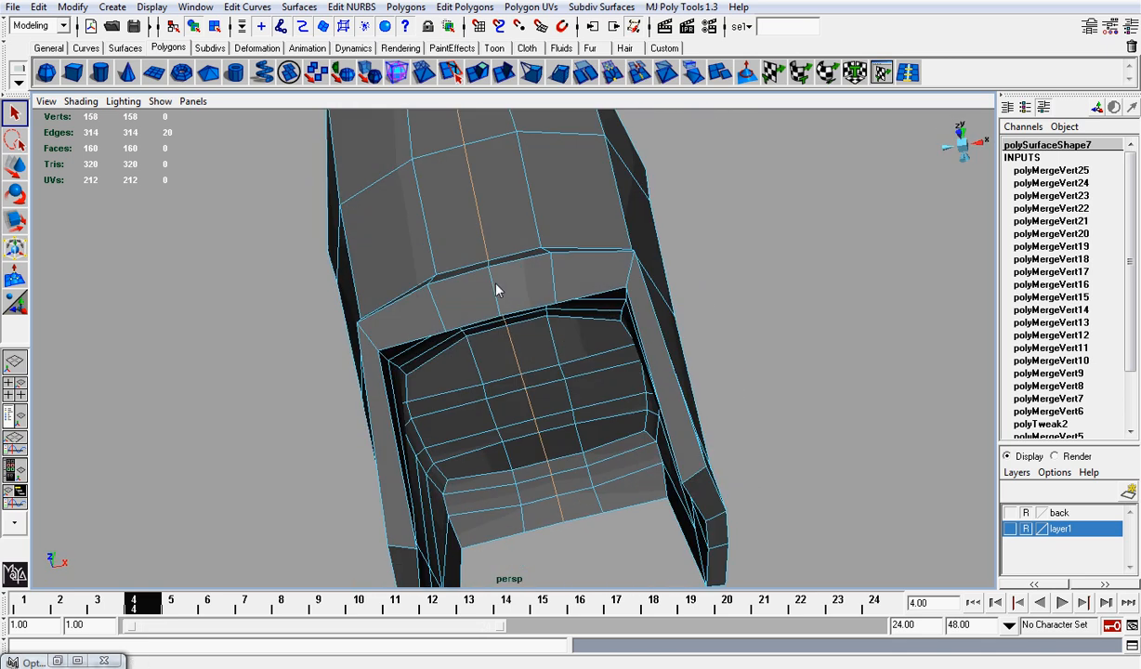
pyautogui.keyDown('alt'); pyautogui.moveTo(498, 290); pyautogui.dragTo(541, 401); pyautogui.keyUp('alt')
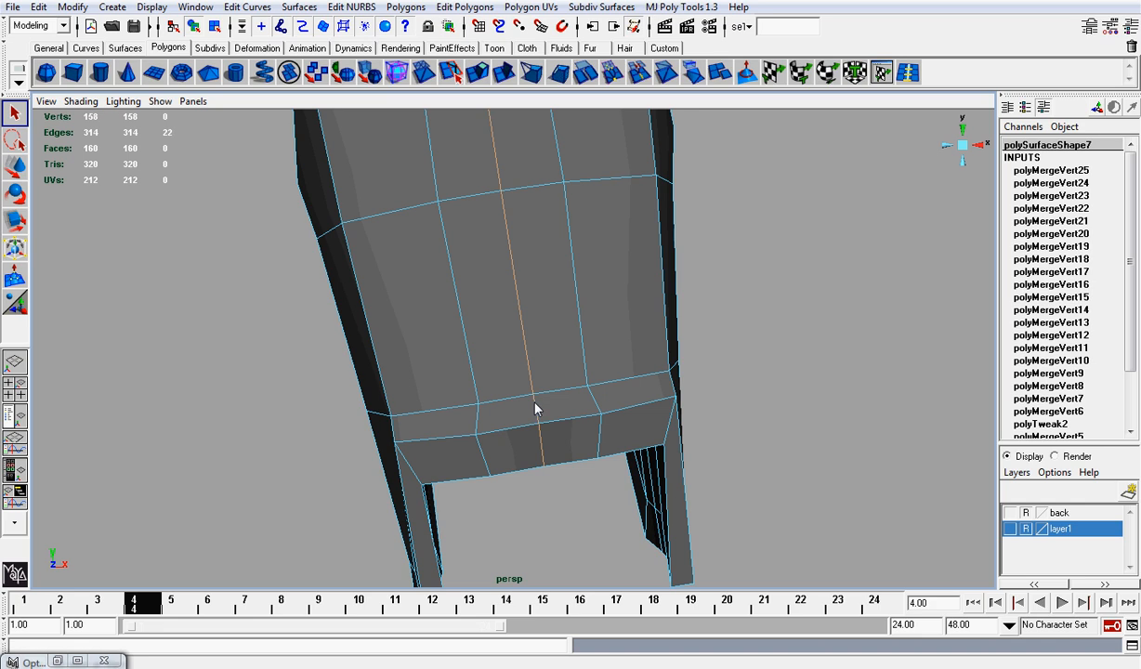
pyautogui.click(465, 7)
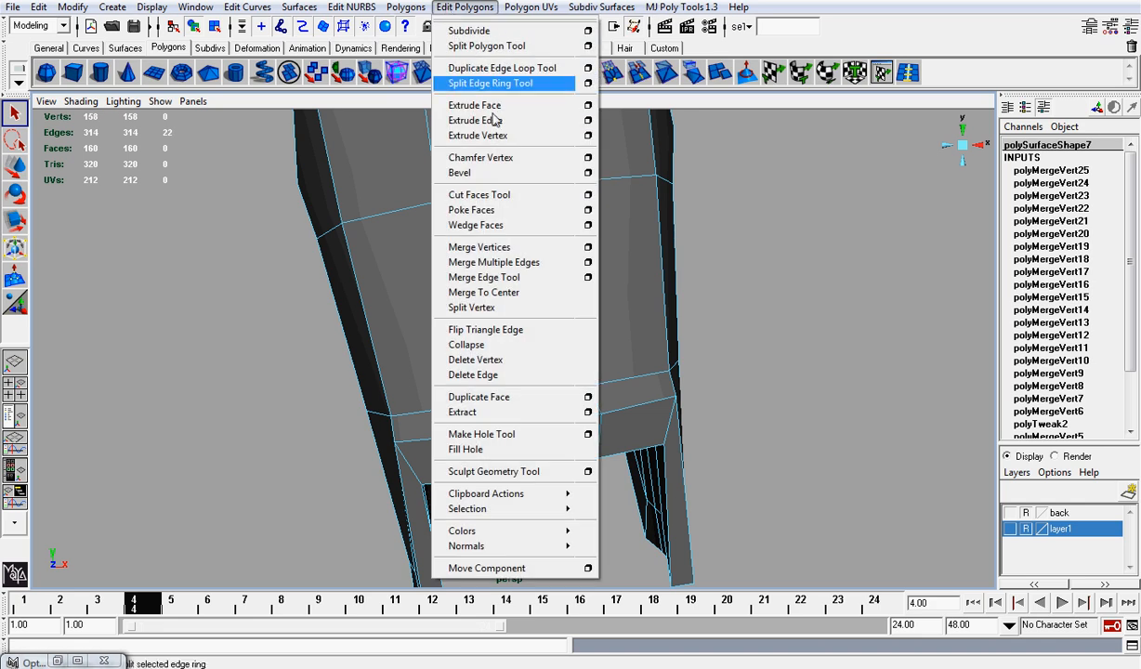
pyautogui.click(524, 376)
# Try moving the leftover centre vertices on the outer rim strip, undoing each move.
pyautogui.keyDown('alt'); pyautogui.moveTo(654, 358); pyautogui.dragTo(574, 356, button='right'); pyautogui.keyUp('alt')
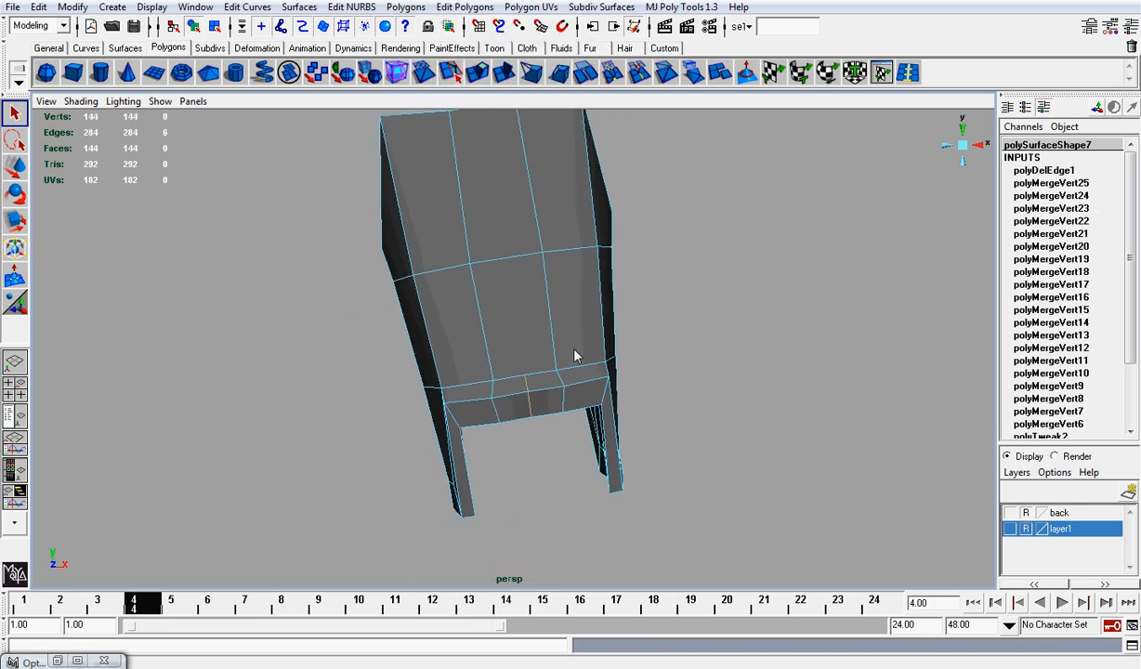
pyautogui.keyDown('alt'); pyautogui.moveTo(574, 356); pyautogui.dragTo(694, 387); pyautogui.keyUp('alt')
pyautogui.keyDown('alt'); pyautogui.moveTo(694, 387); pyautogui.dragTo(603, 371, button='right'); pyautogui.keyUp('alt')
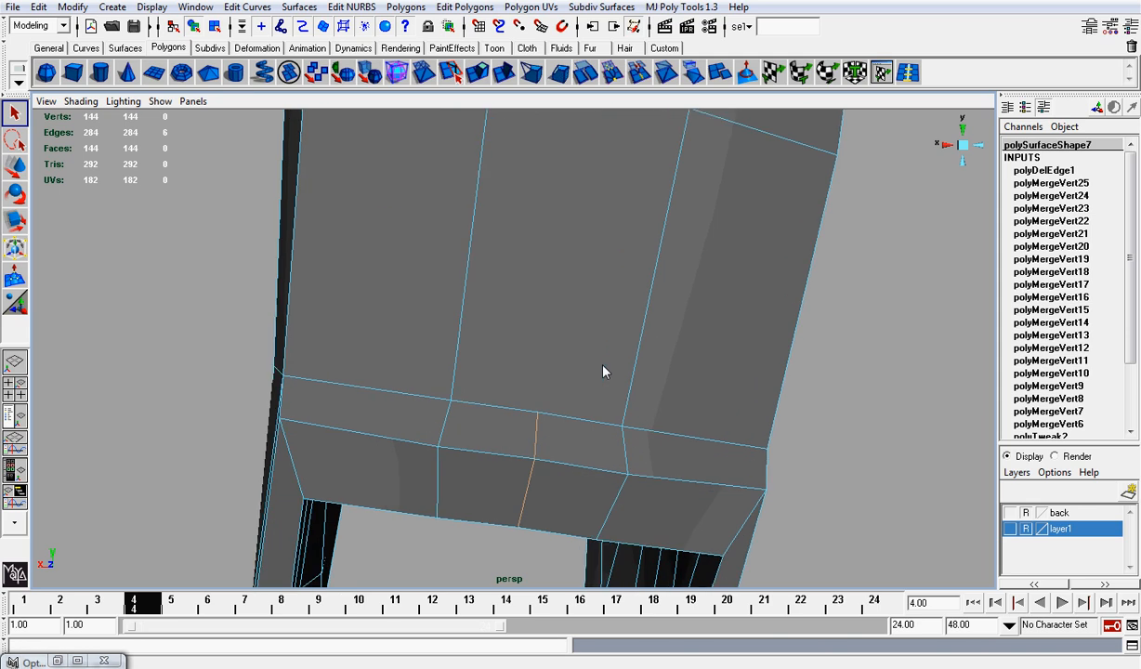
pyautogui.keyDown('alt'); pyautogui.moveTo(603, 371); pyautogui.dragTo(583, 337); pyautogui.keyUp('alt')
pyautogui.moveTo(583, 337); pyautogui.dragTo(541, 332, button='right')
pyautogui.click(547, 338)
pyautogui.press('w')
pyautogui.moveTo(548, 340)
pyautogui.mouseDown()
pyautogui.moveTo(566, 340)
pyautogui.moveTo(538, 341)
pyautogui.mouseUp()
pyautogui.press('z')
pyautogui.click(804, 345)
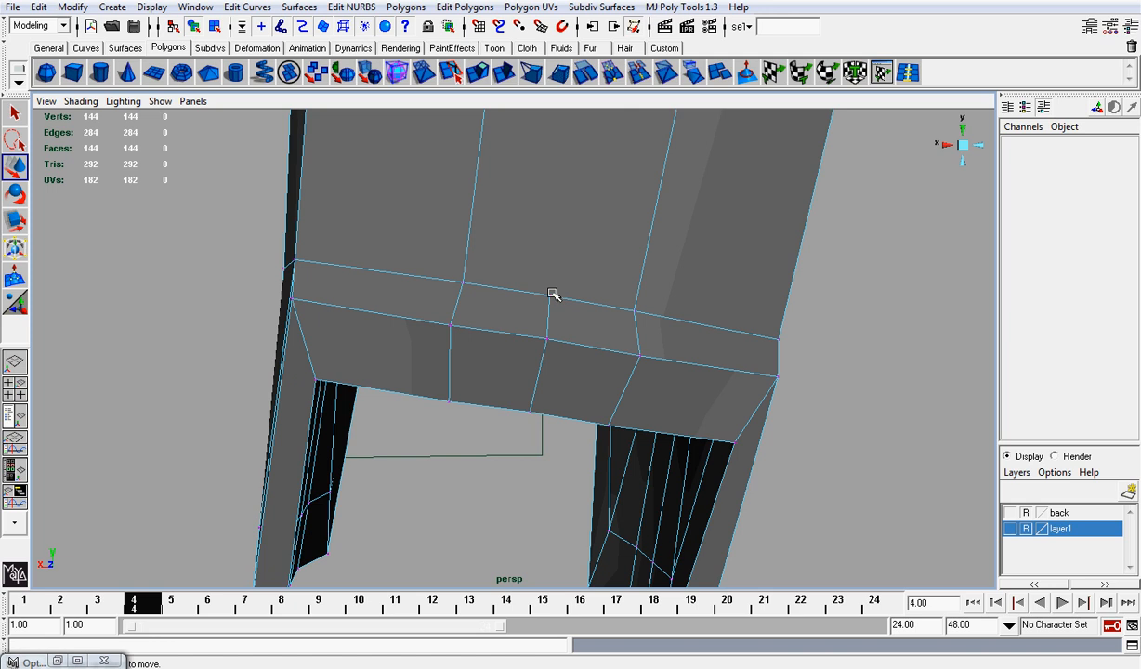
pyautogui.click(550, 297)
pyautogui.moveTo(550, 297); pyautogui.dragTo(715, 237)
pyautogui.press('z')
# Try moving the leftover centre vertices inside the recess rim, undoing each move.
pyautogui.scroll(-3, 574, 322)
pyautogui.click(636, 261)
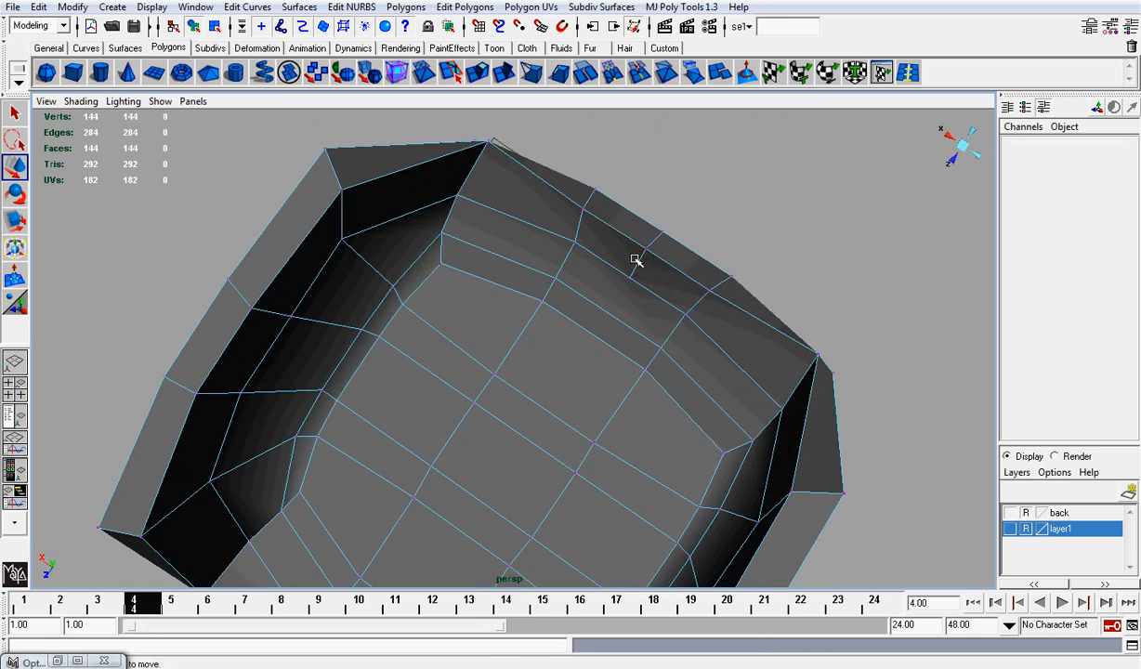
pyautogui.click(628, 278)
pyautogui.moveTo(629, 278); pyautogui.dragTo(656, 248)
pyautogui.hotkey('ctrl', 'z')
pyautogui.click(647, 249)
pyautogui.hotkey('ctrl', 'z')
# Try to delete the leftover centre edge on the upper strip of the outer rim.
pyautogui.keyDown('alt'); pyautogui.moveTo(739, 212); pyautogui.dragTo(565, 299); pyautogui.keyUp('alt')
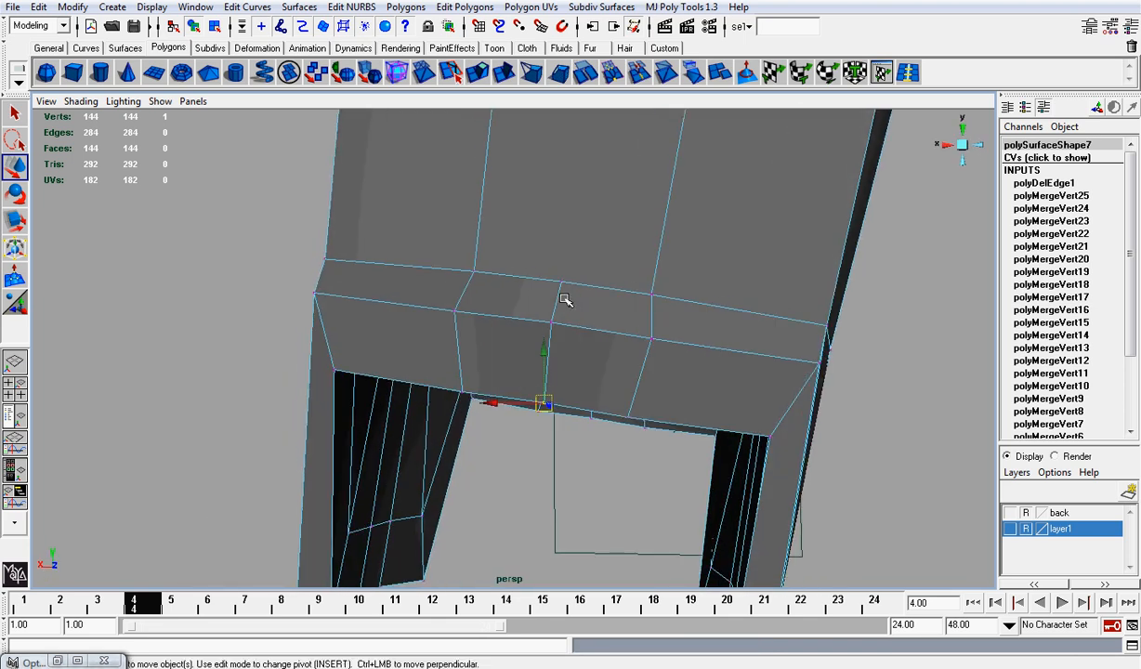
pyautogui.moveTo(558, 297); pyautogui.dragTo(557, 259, button='right')
pyautogui.click(558, 295)
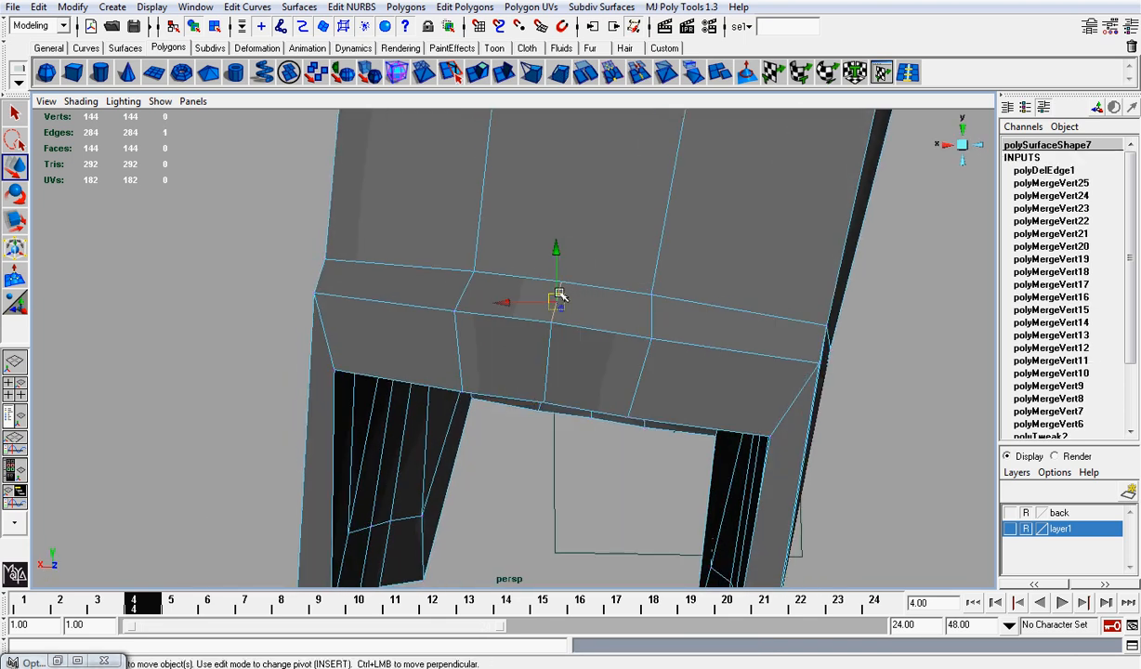
pyautogui.press('Delete')
pyautogui.click(559, 294)
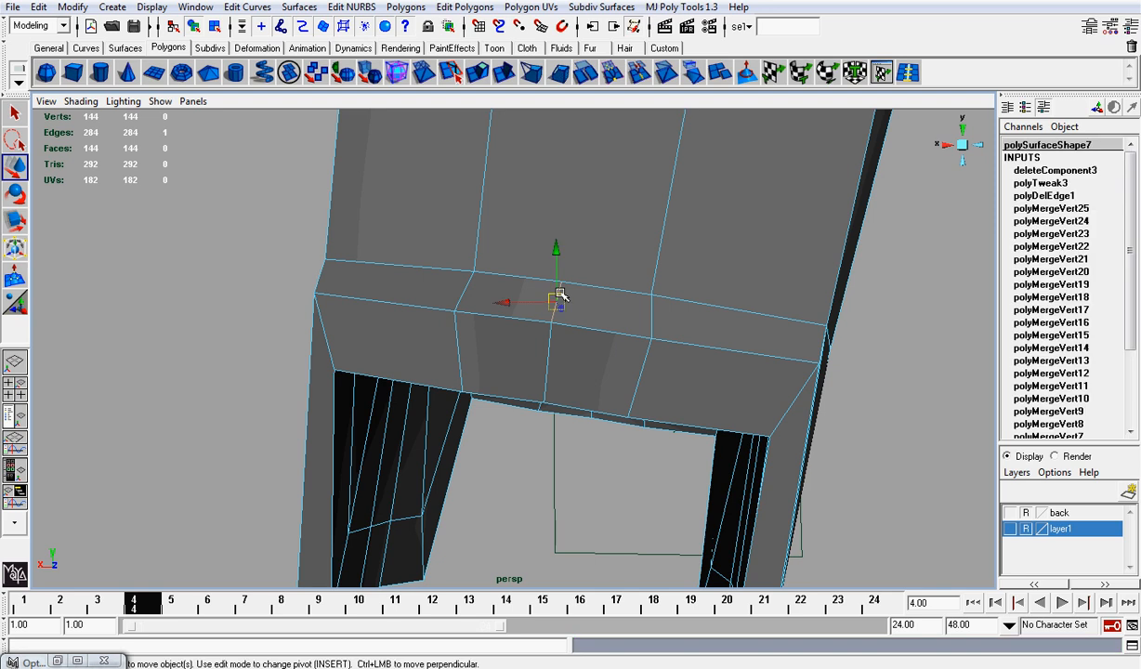
# Delete the six faces beside the leftover centre edges: two on the upper strip, two on the rim, two inside the recess.
pyautogui.moveTo(508, 286); pyautogui.dragTo(509, 316, button='right')
pyautogui.press('q')
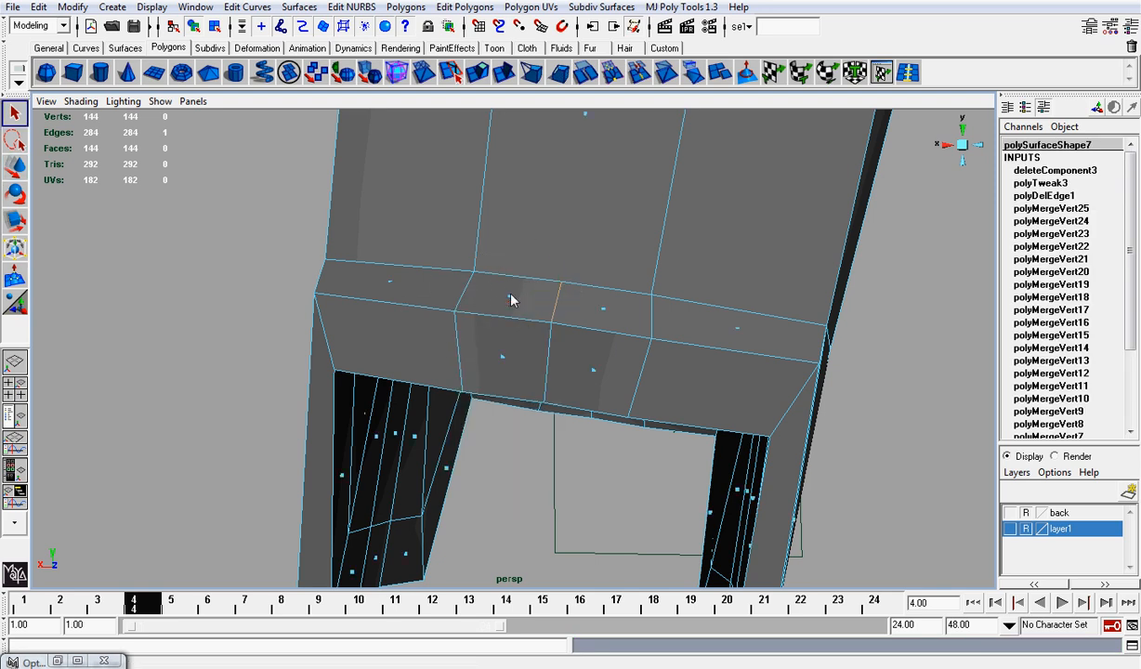
pyautogui.click(511, 297)
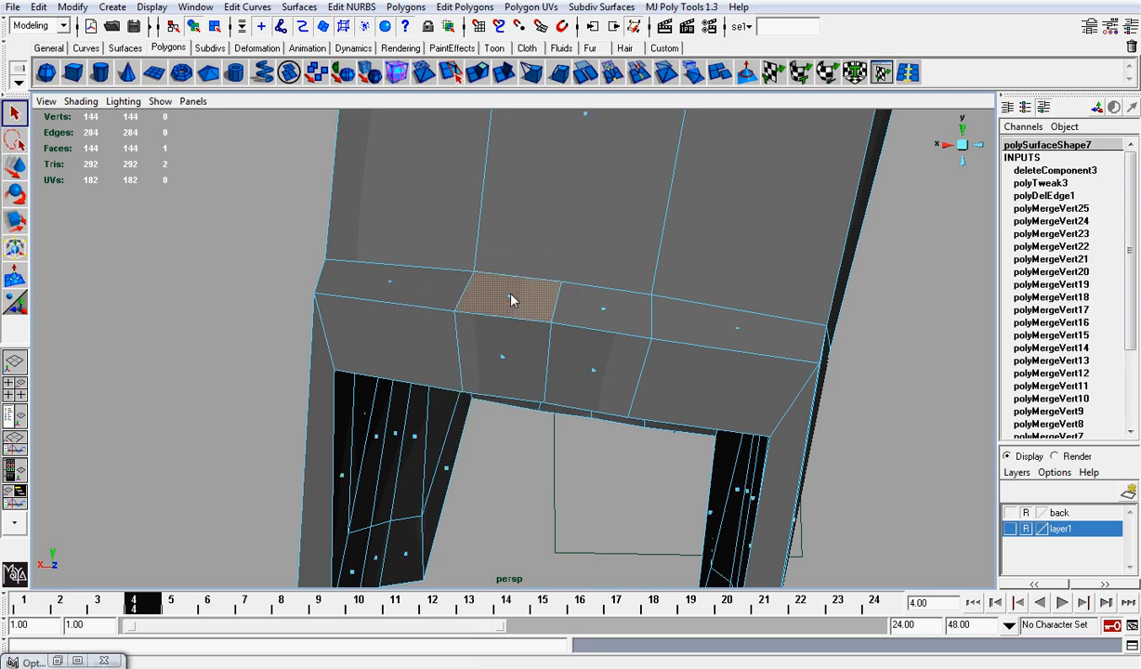
pyautogui.keyDown('shift'); pyautogui.click(602, 314); pyautogui.keyUp('shift')
pyautogui.keyDown('shift'); pyautogui.click(594, 375); pyautogui.keyUp('shift')
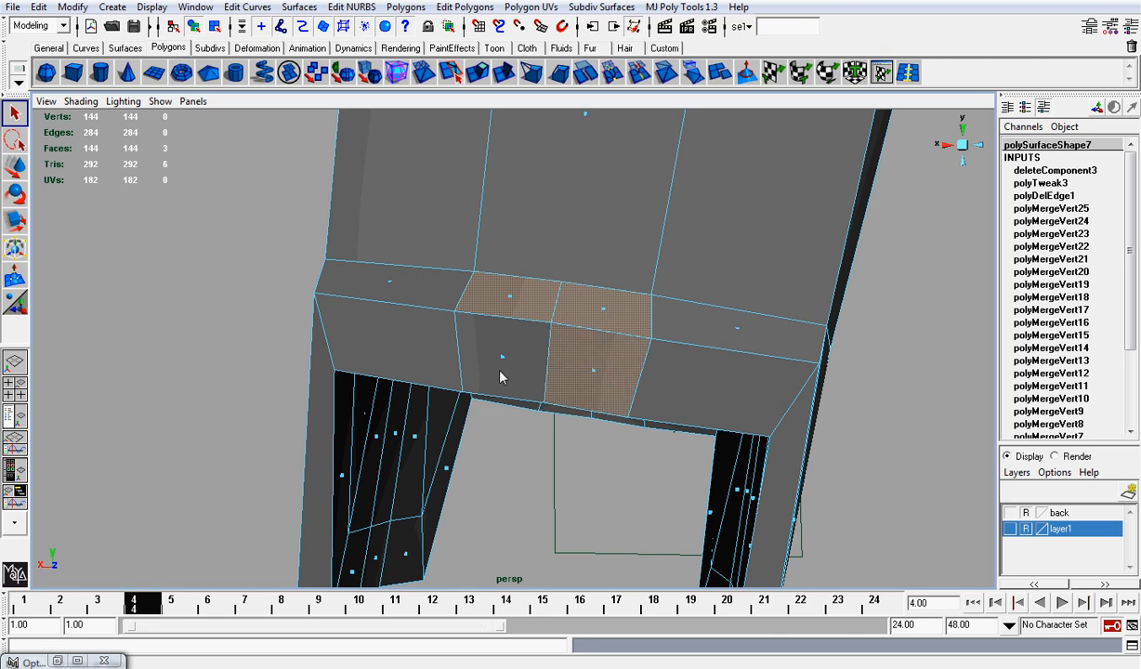
pyautogui.keyDown('shift'); pyautogui.click(501, 363); pyautogui.keyUp('shift')
pyautogui.keyDown('alt'); pyautogui.moveTo(501, 362); pyautogui.dragTo(606, 280); pyautogui.keyUp('alt')
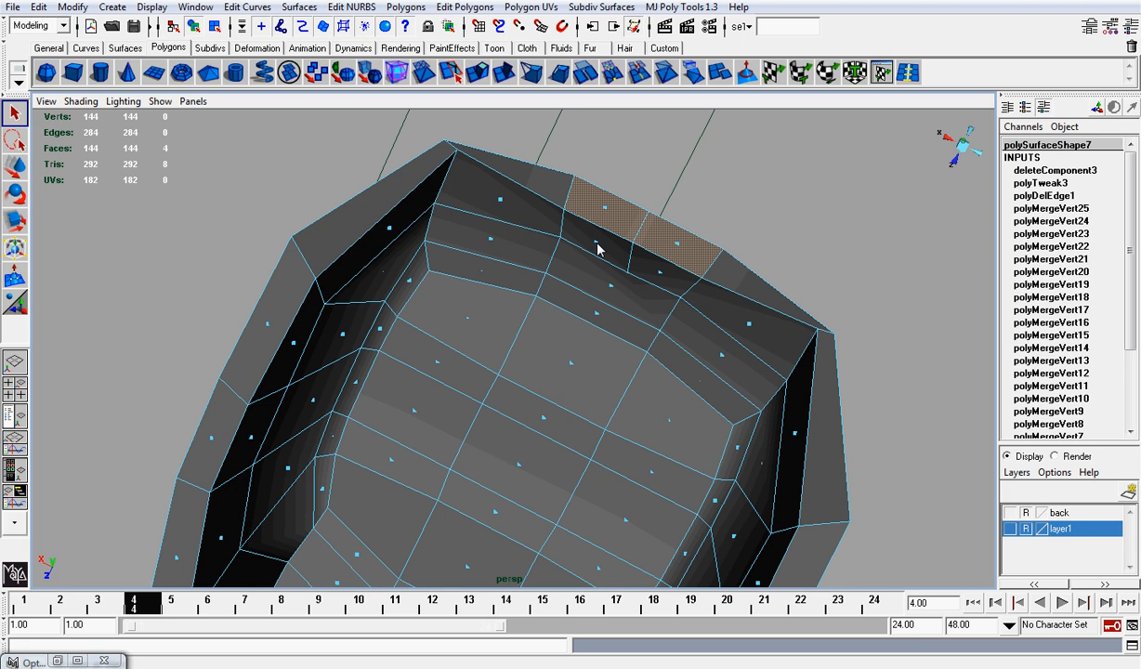
pyautogui.keyDown('shift'); pyautogui.click(596, 248); pyautogui.keyUp('shift')
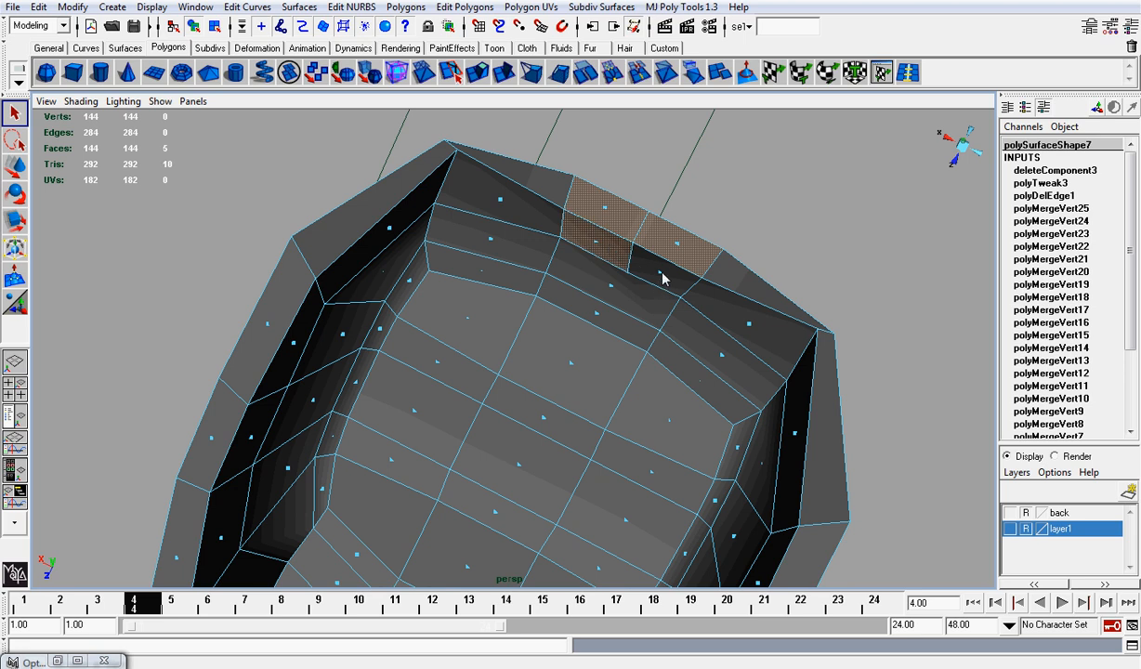
pyautogui.keyDown('shift'); pyautogui.click(662, 278); pyautogui.keyUp('shift')
pyautogui.press('Delete')
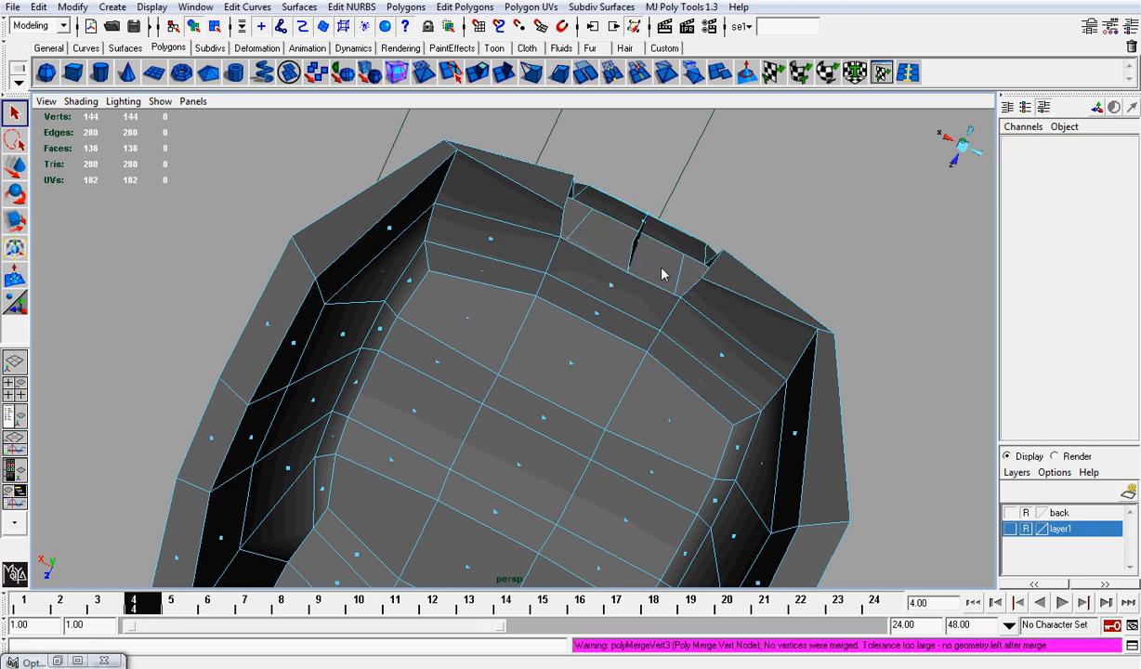
# Undo the deletion of the six faces beside the centre seam and turn on X-Ray shading.
pyautogui.keyDown('alt'); pyautogui.moveTo(663, 273); pyautogui.dragTo(692, 293); pyautogui.keyUp('alt')
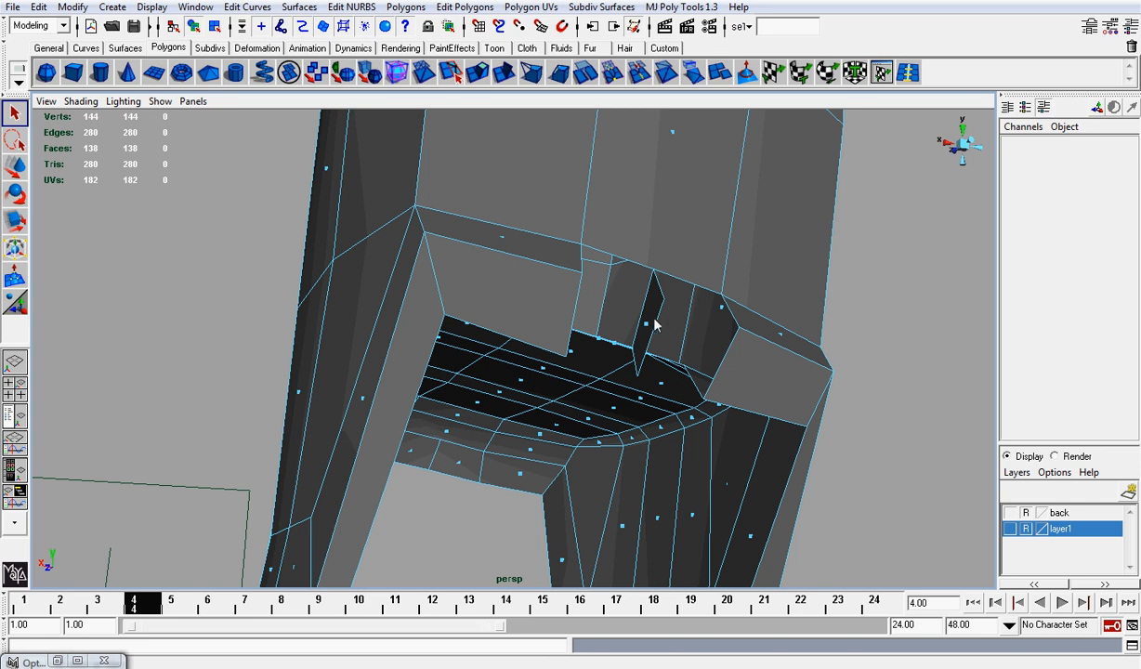
pyautogui.hotkey('ctrl', 'z')
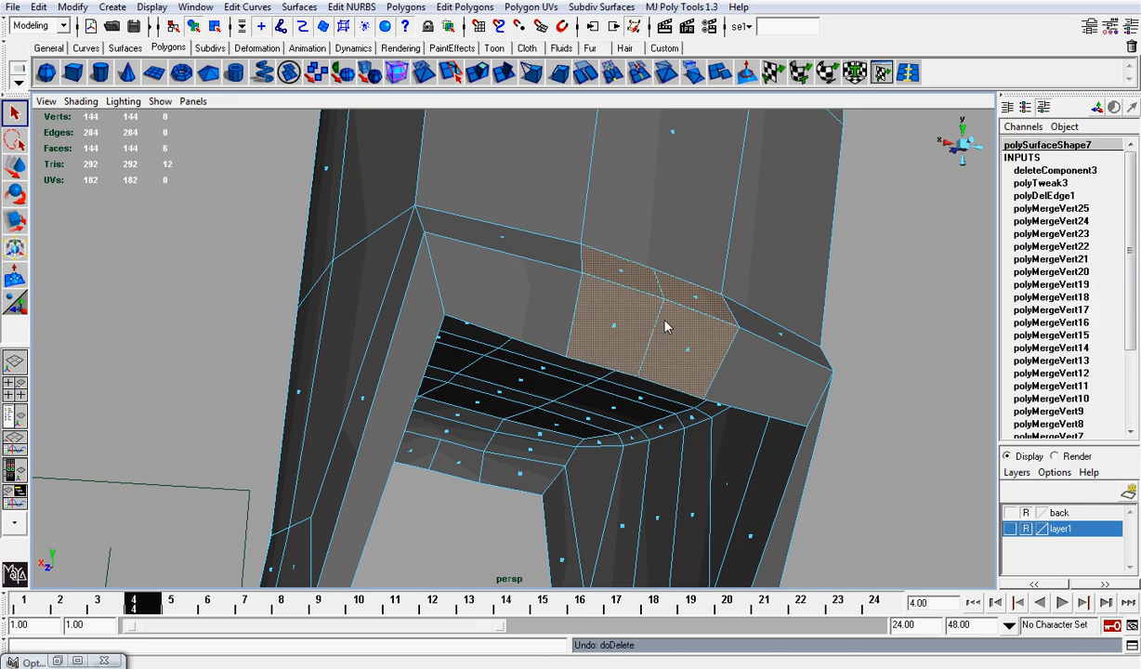
pyautogui.keyDown('alt'); pyautogui.moveTo(664, 326); pyautogui.dragTo(608, 280); pyautogui.keyUp('alt')
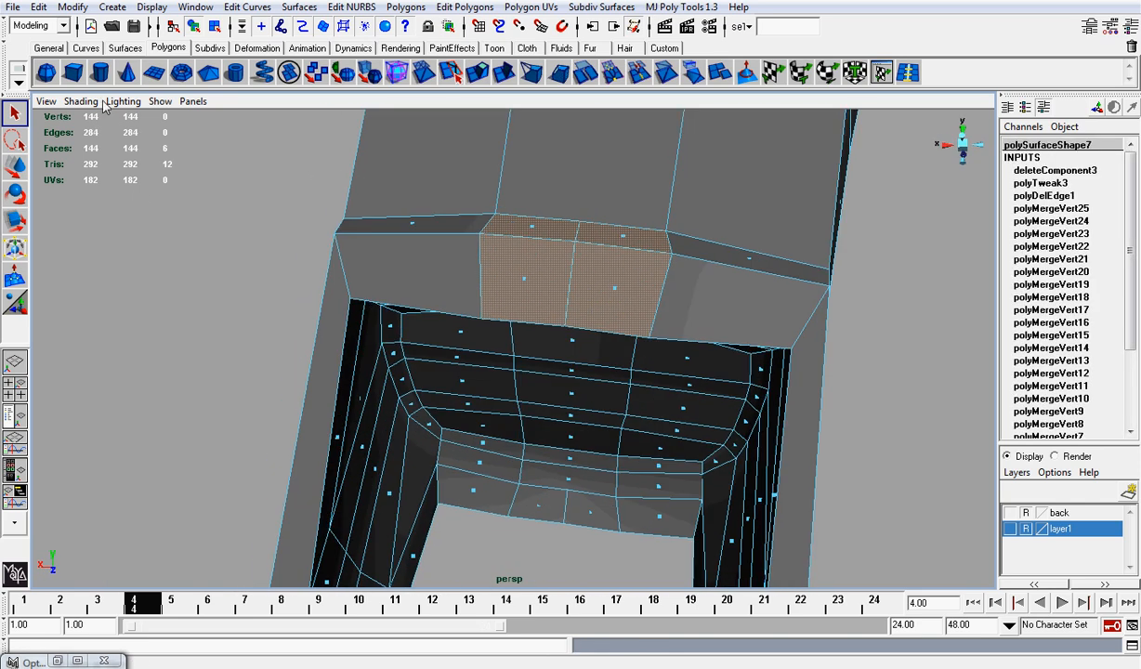
pyautogui.click(82, 102)
pyautogui.click(209, 279)
# Delete the two overlapping internal faces hidden behind the centre seam on this side of the rim.
pyautogui.keyDown('alt'); pyautogui.moveTo(530, 269); pyautogui.dragTo(505, 302); pyautogui.keyUp('alt')
pyautogui.click(499, 318)
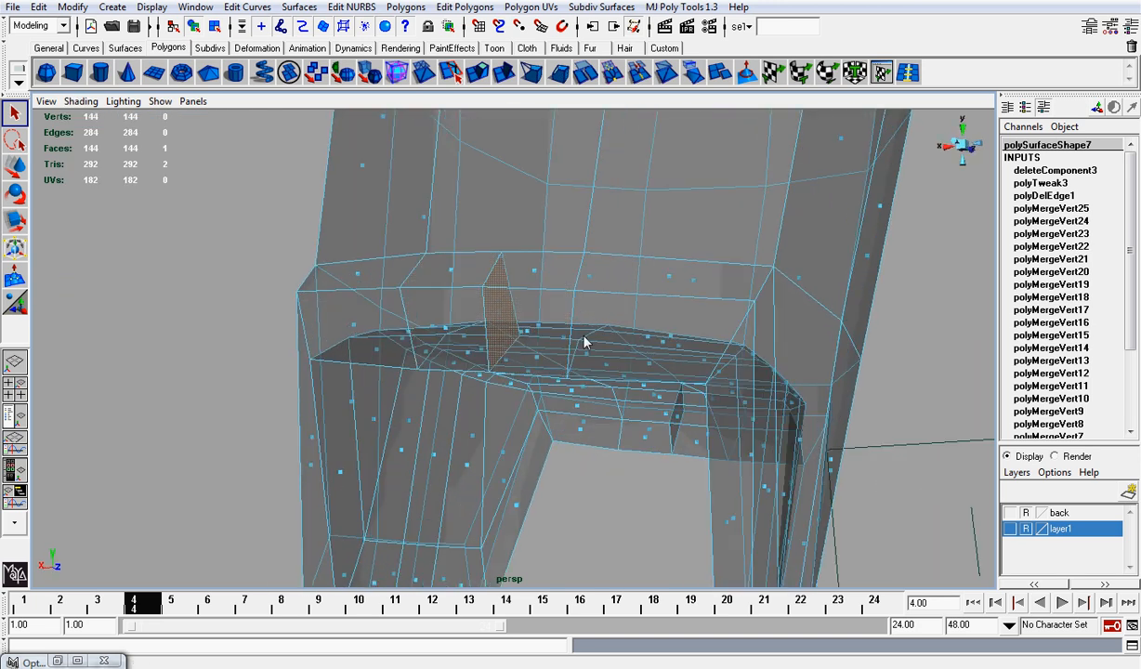
pyautogui.press('Delete')
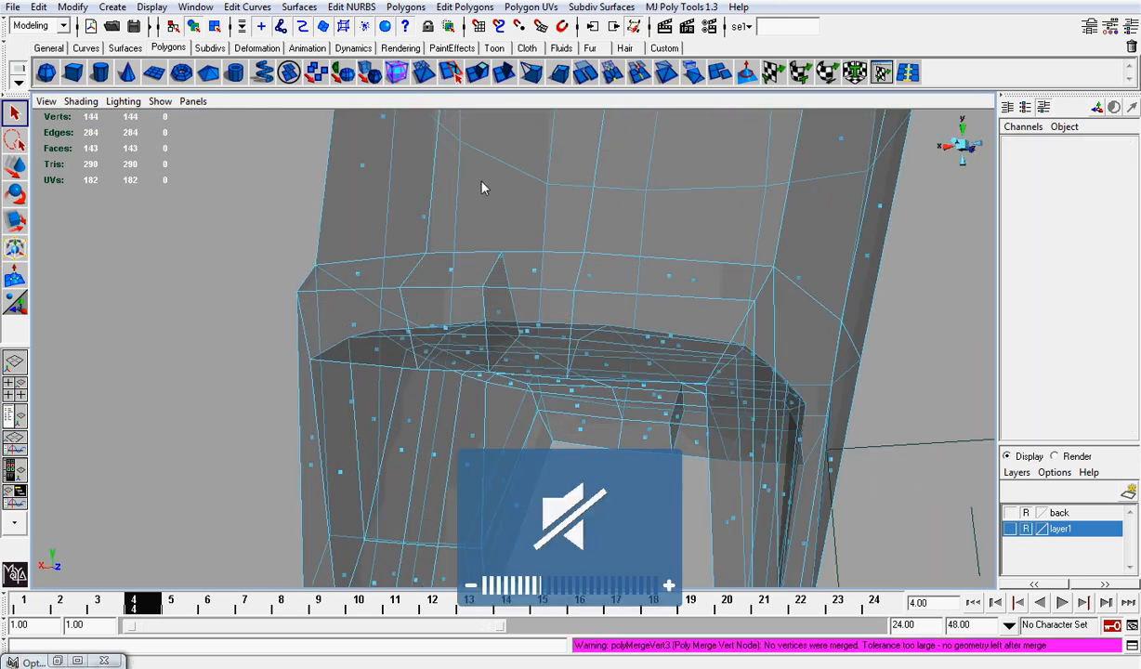
pyautogui.click(496, 313)
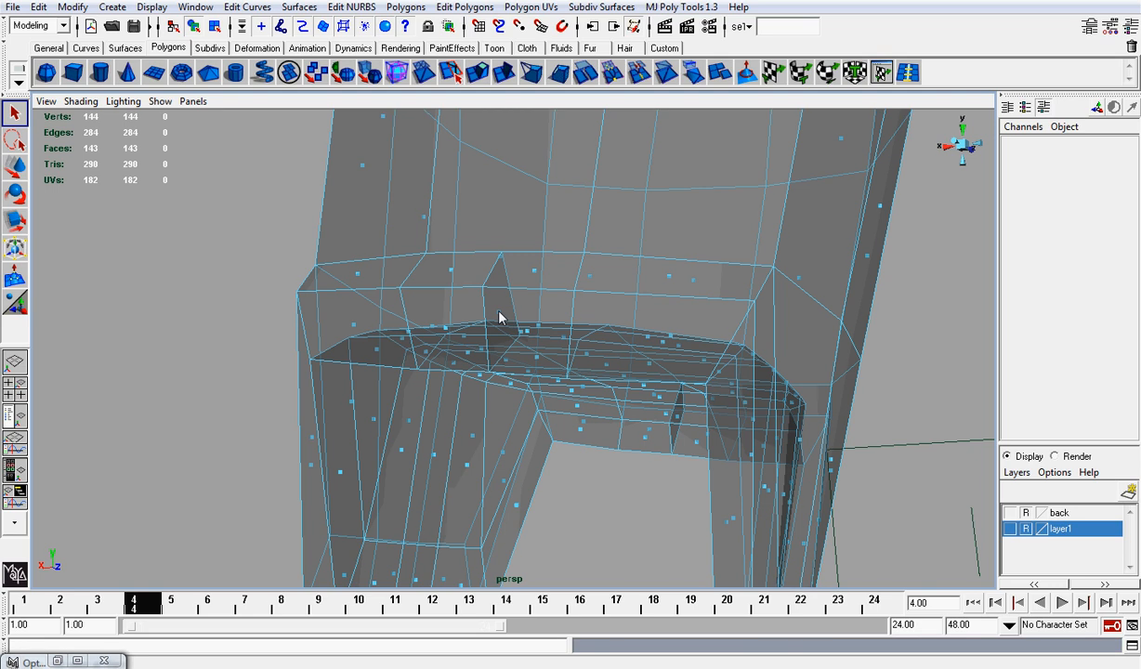
pyautogui.click(499, 318)
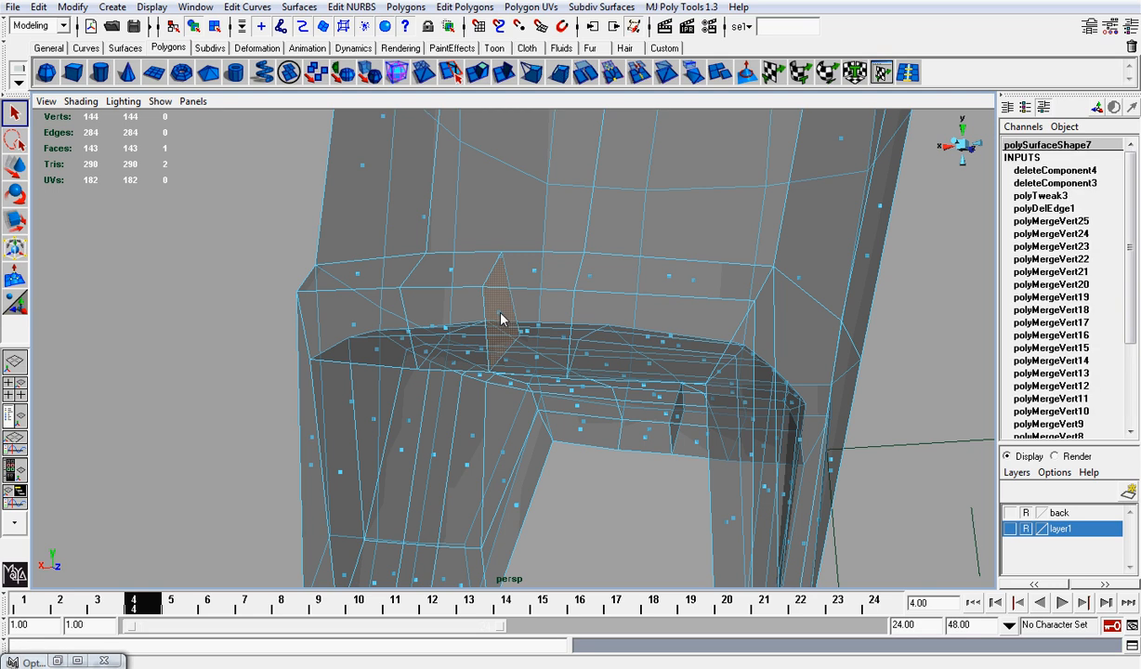
pyautogui.press('Delete')
# Select the three connected leftover centre edges on the upper strip, rim and recess inside, and delete them with Delete Edge.
pyautogui.keyDown('alt'); pyautogui.moveTo(508, 304); pyautogui.dragTo(535, 303); pyautogui.keyUp('alt')
pyautogui.moveTo(528, 290)
pyautogui.mouseDown(button='right')
pyautogui.moveTo(537, 253)
pyautogui.moveTo(531, 272)
pyautogui.mouseUp(button='right')
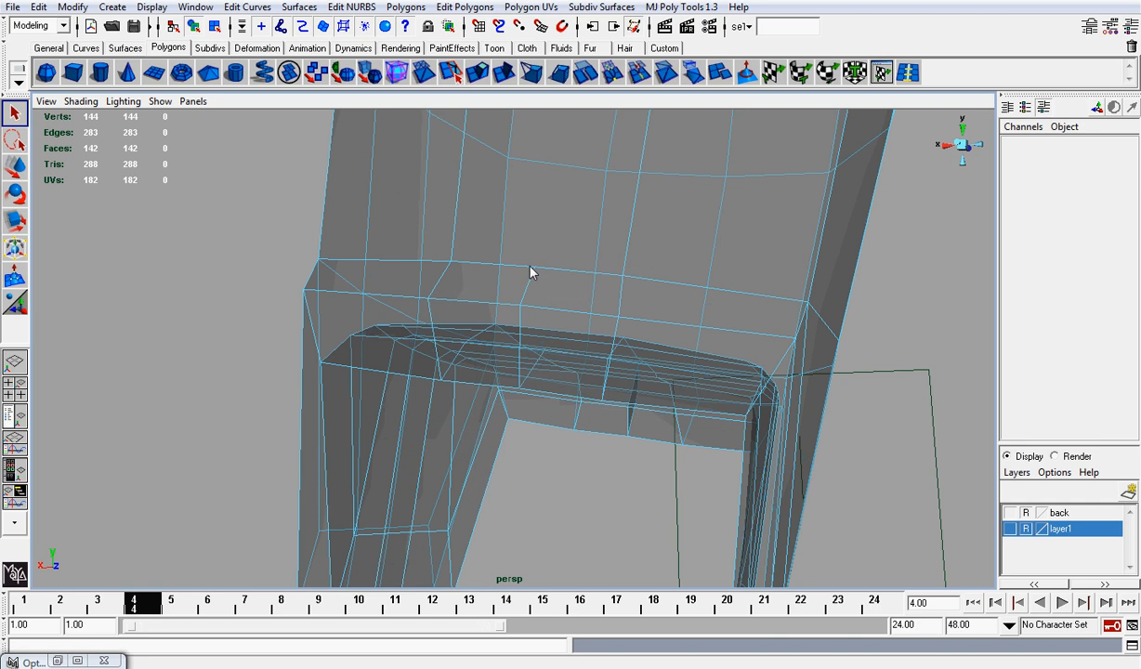
pyautogui.click(529, 288)
pyautogui.keyDown('alt'); pyautogui.moveTo(533, 355); pyautogui.dragTo(559, 216); pyautogui.keyUp('alt')
pyautogui.keyDown('shift'); pyautogui.click(527, 265); pyautogui.keyUp('shift')
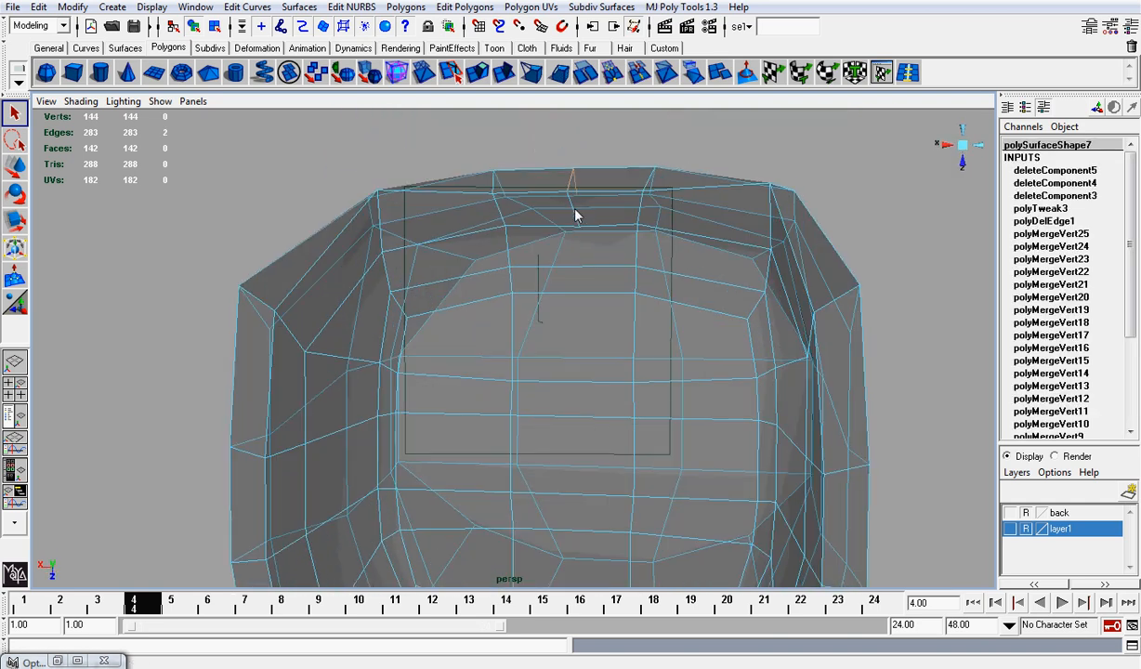
pyautogui.click(656, 8)
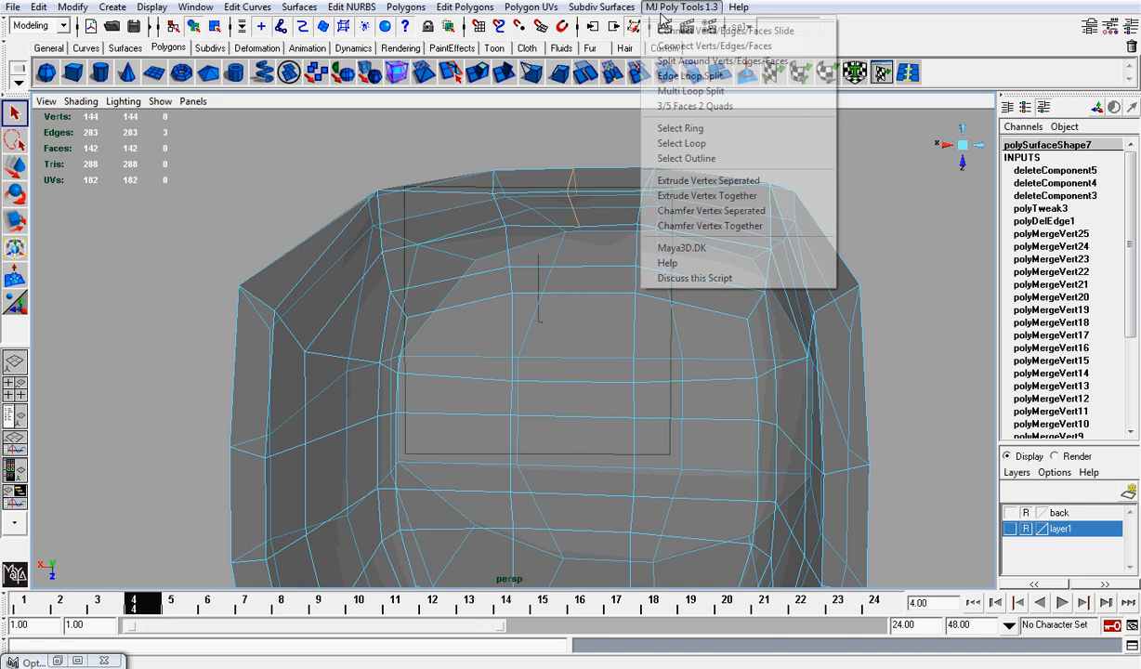
pyautogui.moveTo(465, 8)
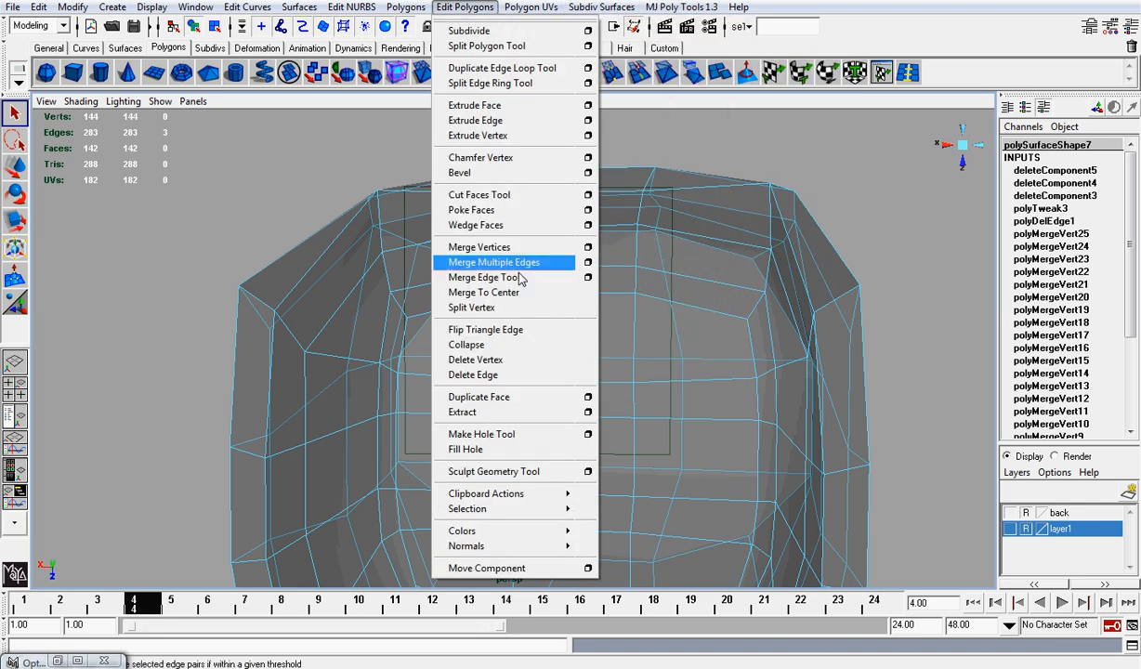
pyautogui.click(520, 374)
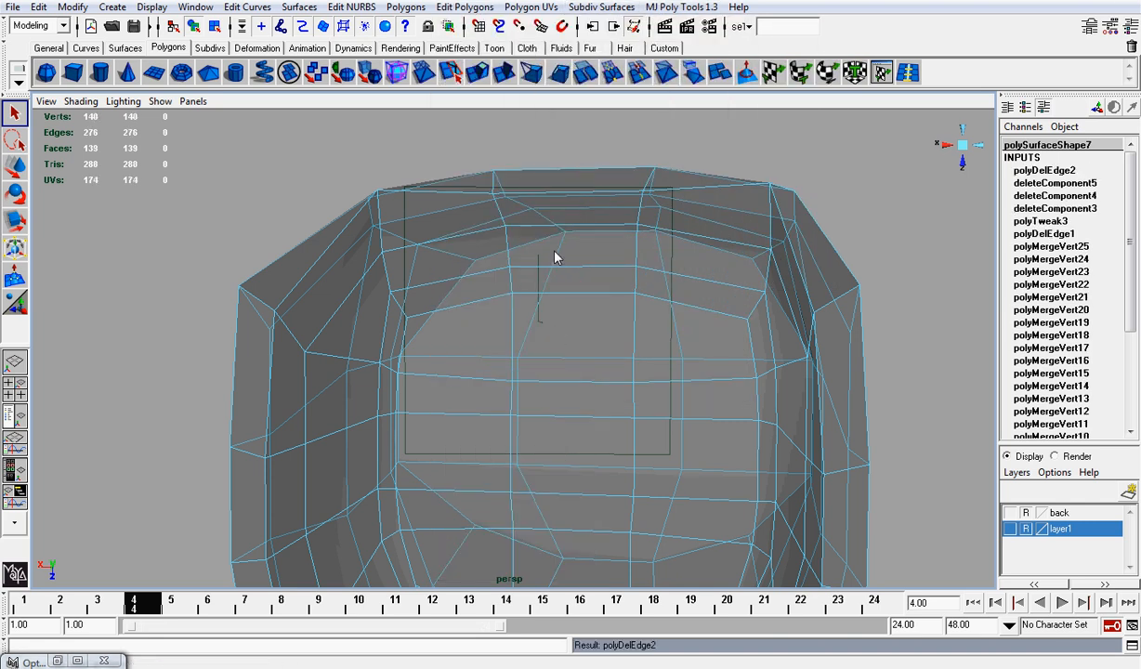
# Delete the two overlapping internal faces behind the centre seam on the opposite side of the leg armour.
pyautogui.keyDown('alt'); pyautogui.moveTo(535, 220); pyautogui.dragTo(683, 286); pyautogui.keyUp('alt')
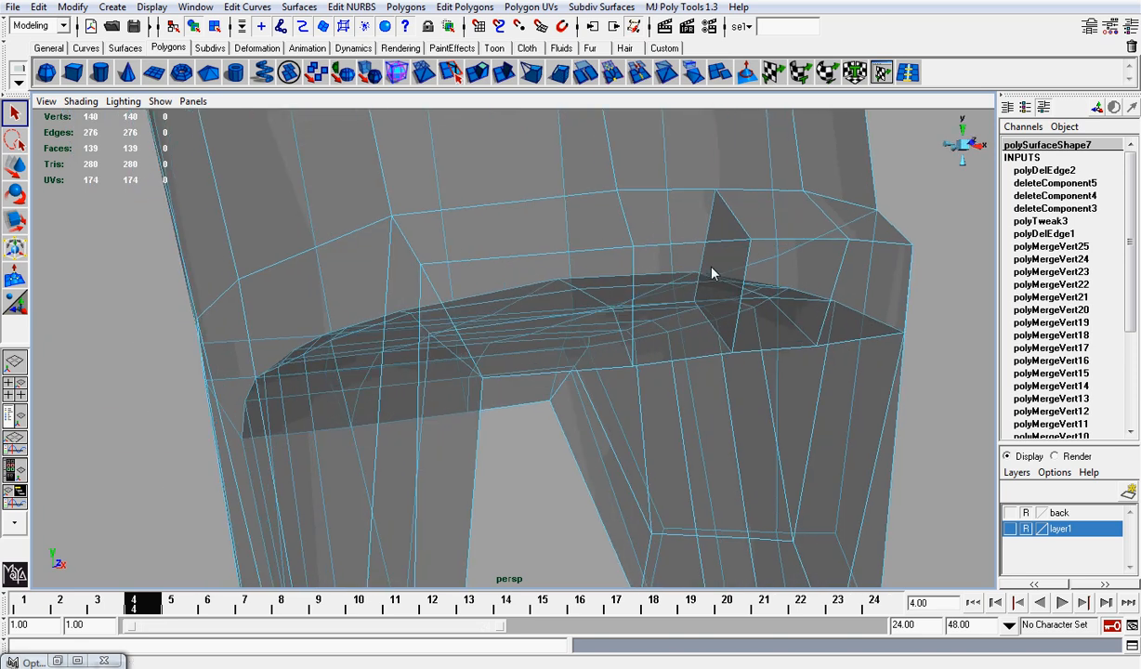
pyautogui.moveTo(711, 272); pyautogui.dragTo(721, 300, button='right')
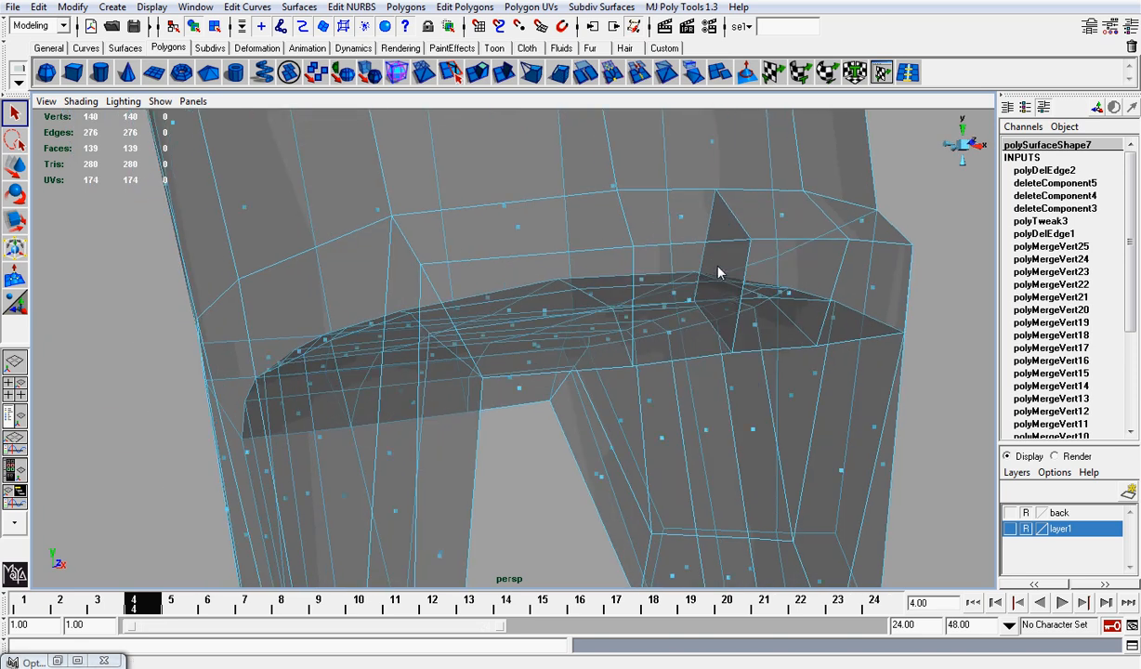
pyautogui.click(720, 275)
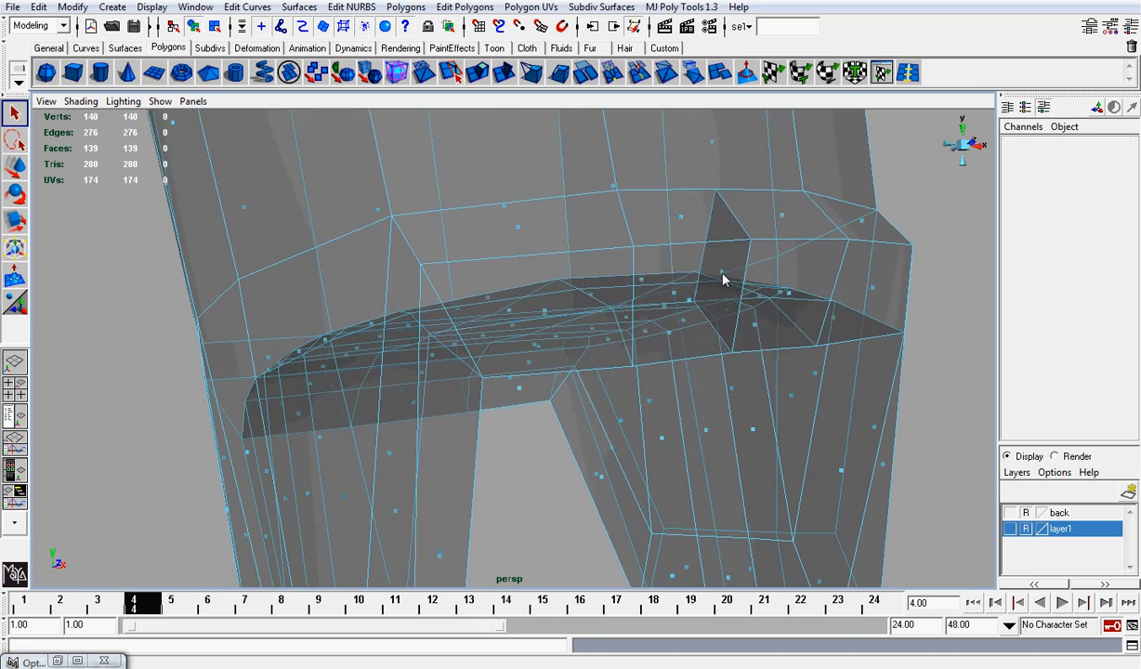
pyautogui.click(720, 275)
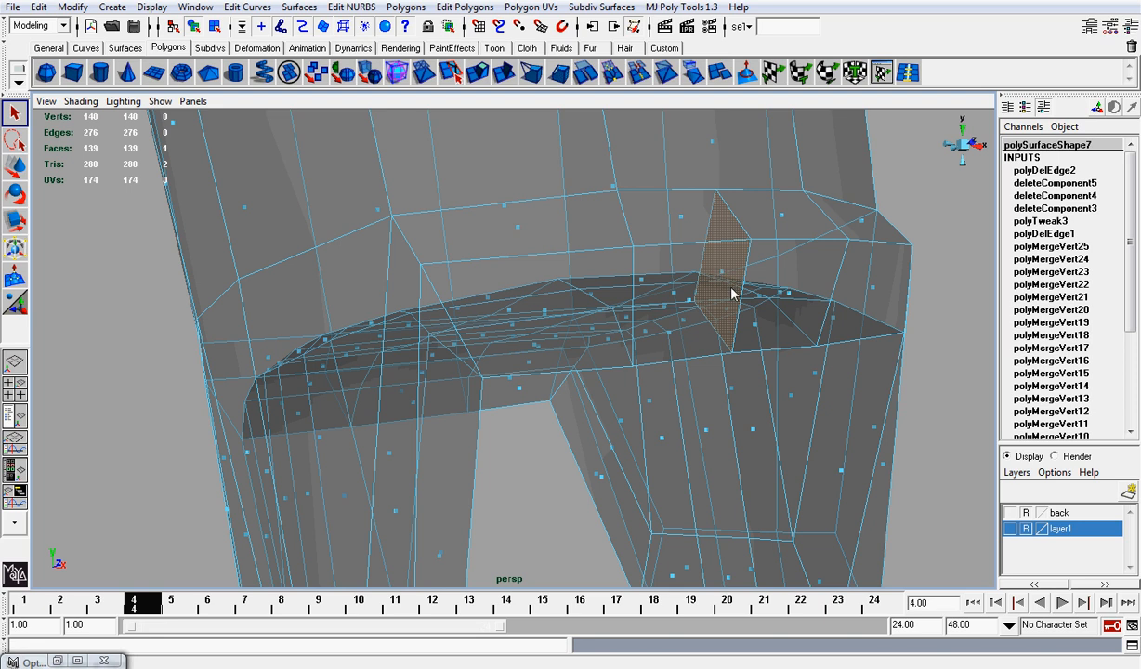
pyautogui.press('Delete')
pyautogui.click(722, 277)
pyautogui.press('Delete')
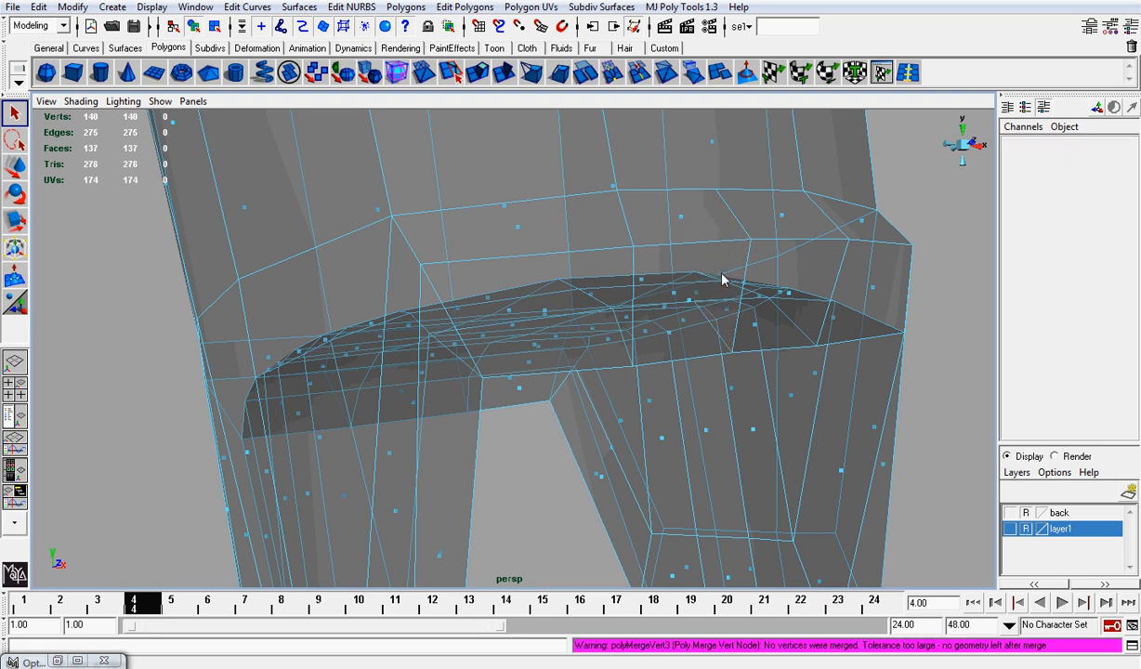
# Select the loop of leftover centre edges on the opposite rim and remove it with Delete Edge.
pyautogui.press('F10')
pyautogui.click(740, 223)
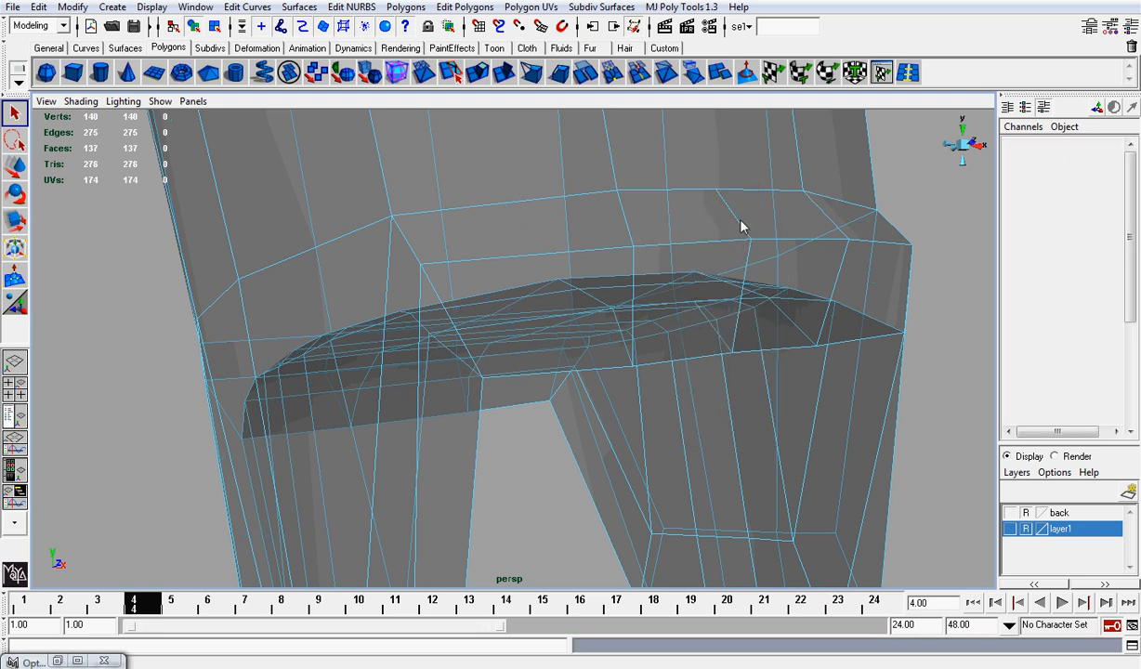
pyautogui.click(689, 11)
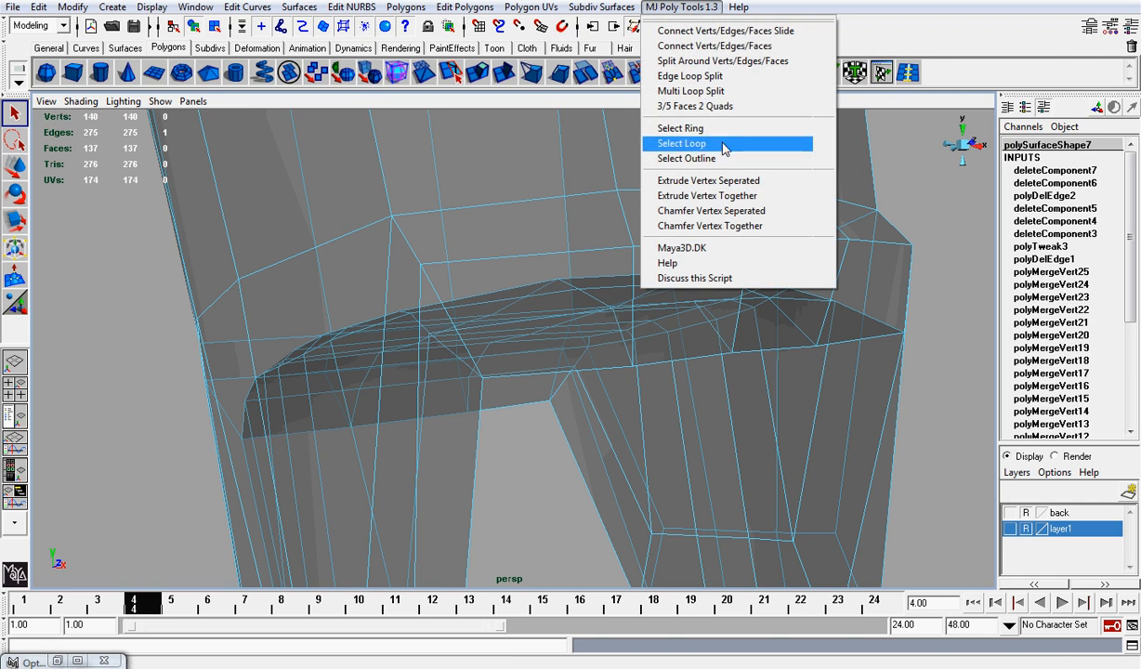
pyautogui.click(729, 145)
pyautogui.click(399, 8)
pyautogui.moveTo(452, 9)
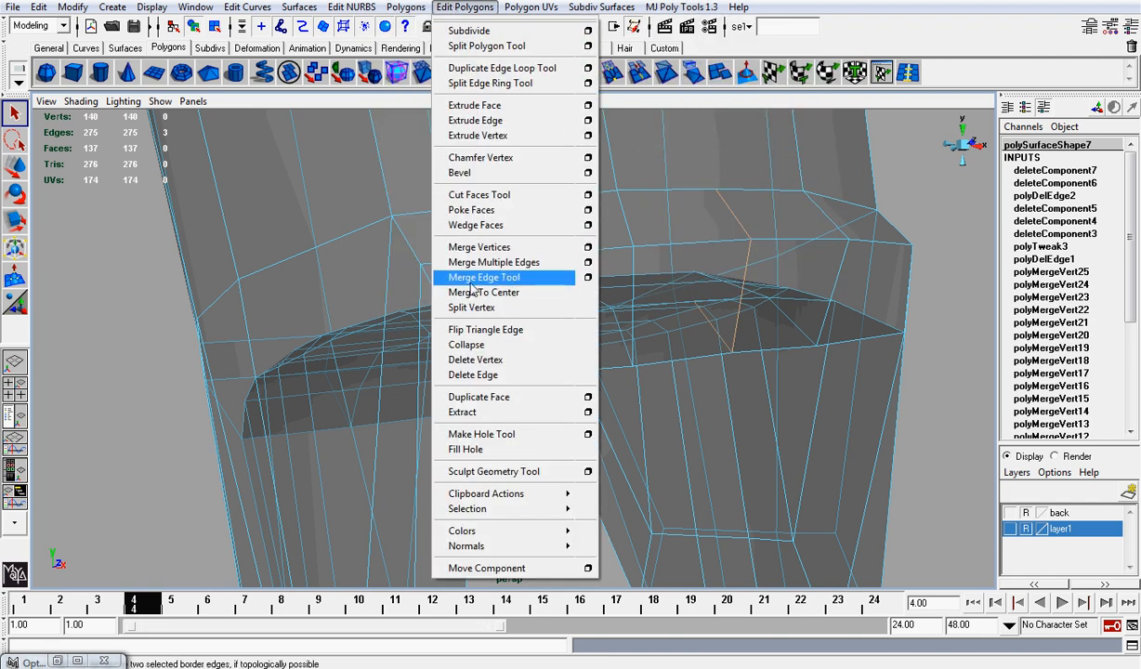
pyautogui.click(505, 375)
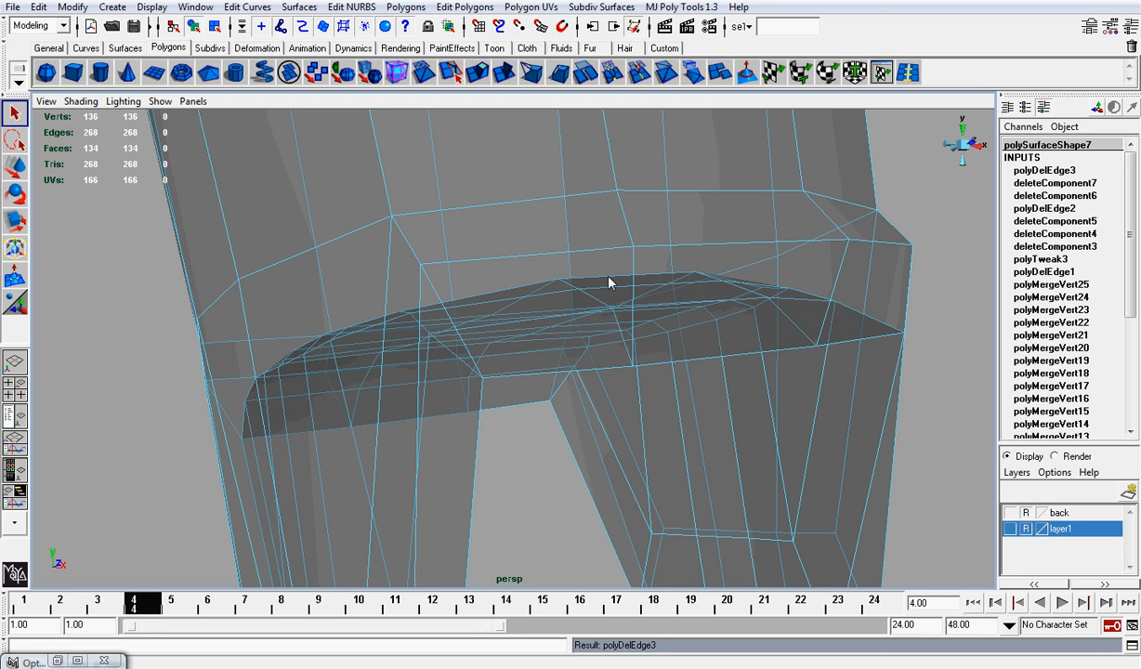
# Turn off X-Ray shading and inspect the leg armour's outer rims and recess.
pyautogui.keyDown('alt'); pyautogui.moveTo(608, 282); pyautogui.dragTo(195, 152, button='right'); pyautogui.keyUp('alt')
pyautogui.click(71, 102)
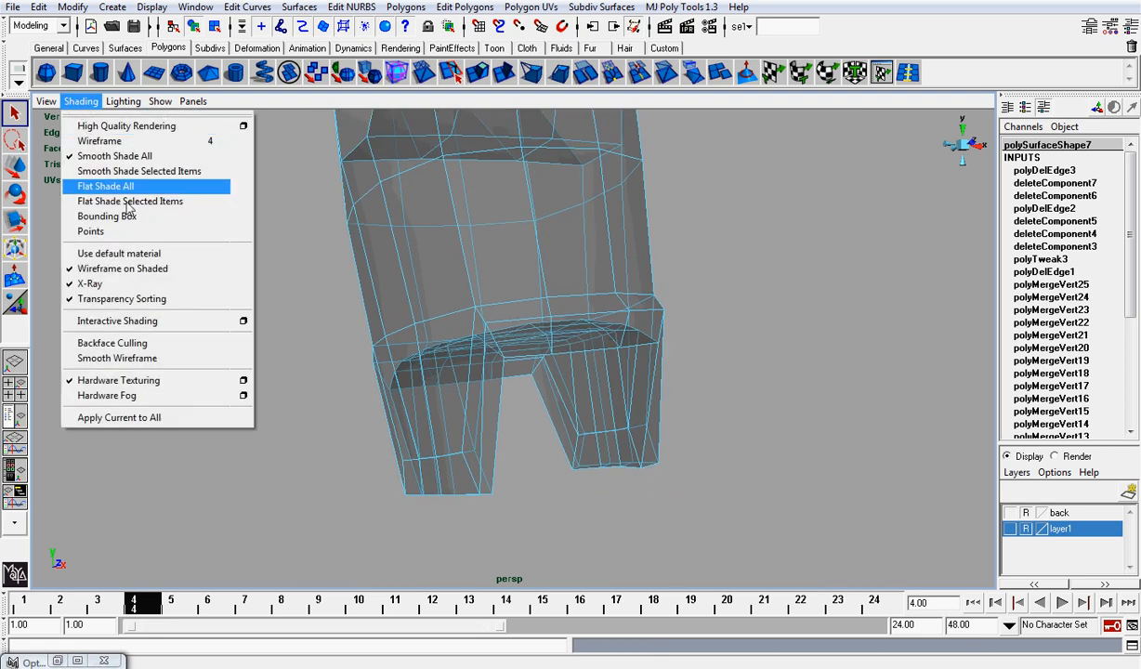
pyautogui.click(148, 284)
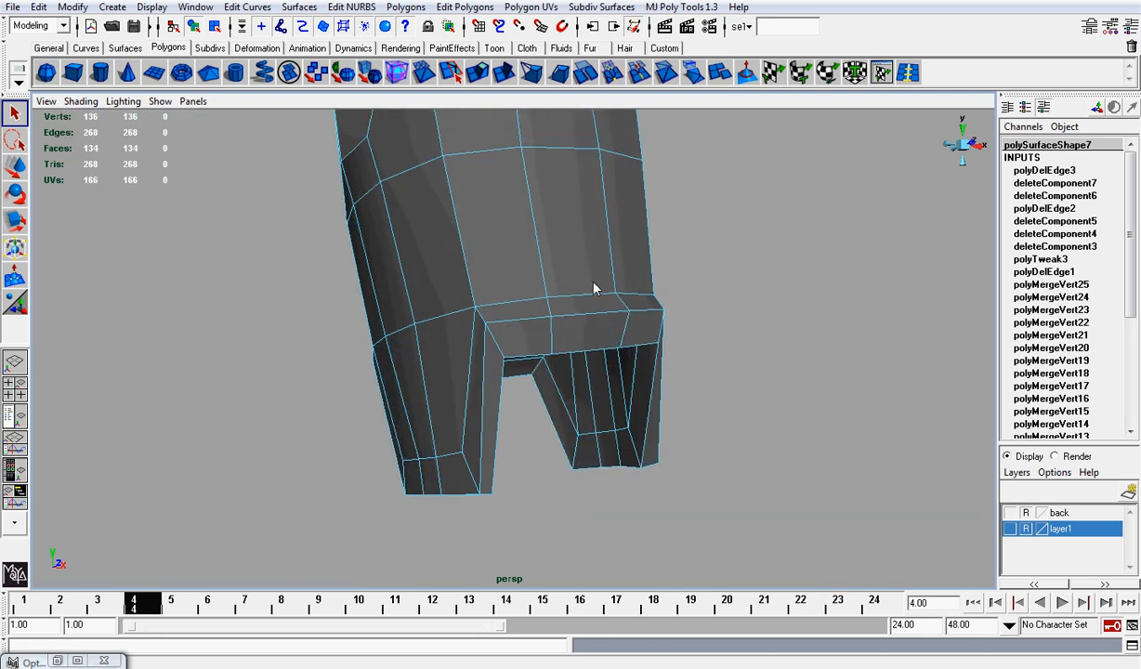
pyautogui.scroll(-3, 596, 288)
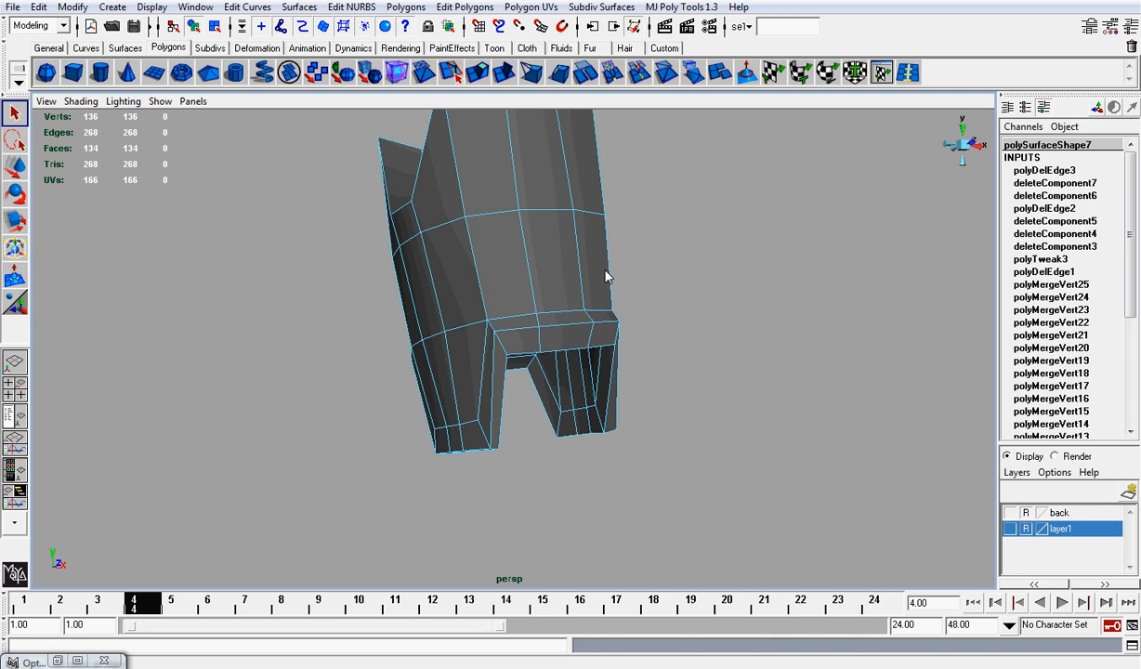
pyautogui.keyDown('alt'); pyautogui.moveTo(599, 346); pyautogui.dragTo(648, 299); pyautogui.keyUp('alt')
pyautogui.scroll(-5, 459, 305)
pyautogui.scroll(8, 526, 370)
pyautogui.keyDown('alt'); pyautogui.moveTo(685, 321); pyautogui.dragTo(564, 272); pyautogui.keyUp('alt')
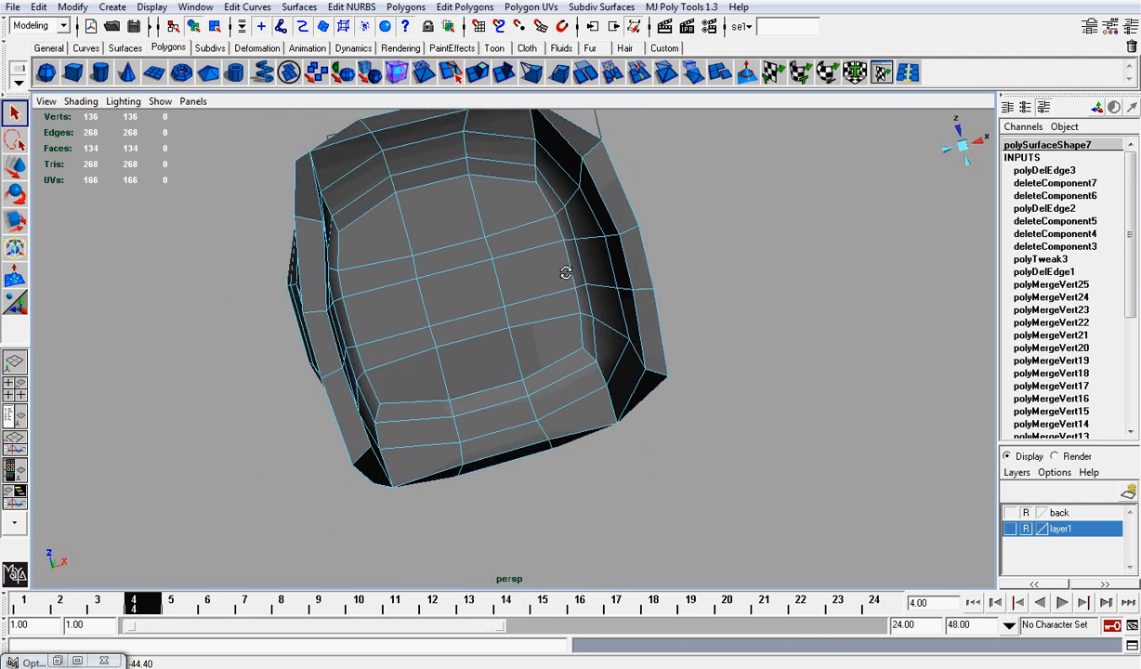
# Select the edge loop running around the sloped inner wall of the recess and remove it with Delete Edge.
pyautogui.keyDown('alt'); pyautogui.moveTo(444, 195); pyautogui.dragTo(378, 290); pyautogui.keyUp('alt')
pyautogui.rightClick(484, 250)
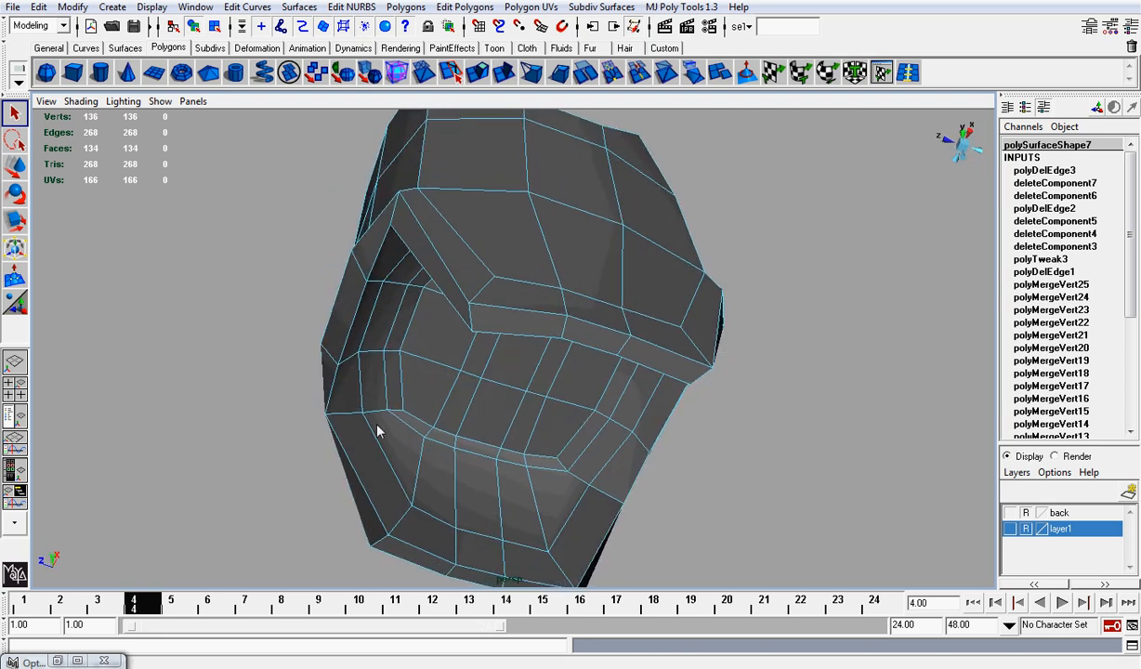
pyautogui.keyDown('alt'); pyautogui.moveTo(396, 424); pyautogui.dragTo(426, 386); pyautogui.keyUp('alt')
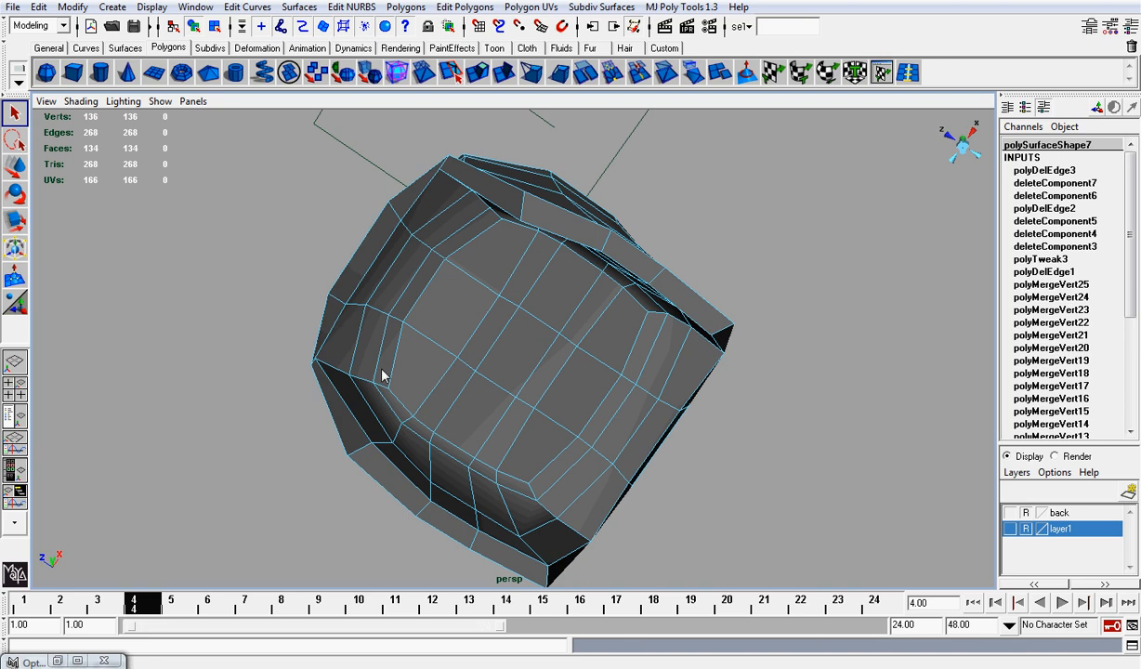
pyautogui.click(666, 8)
pyautogui.click(702, 145)
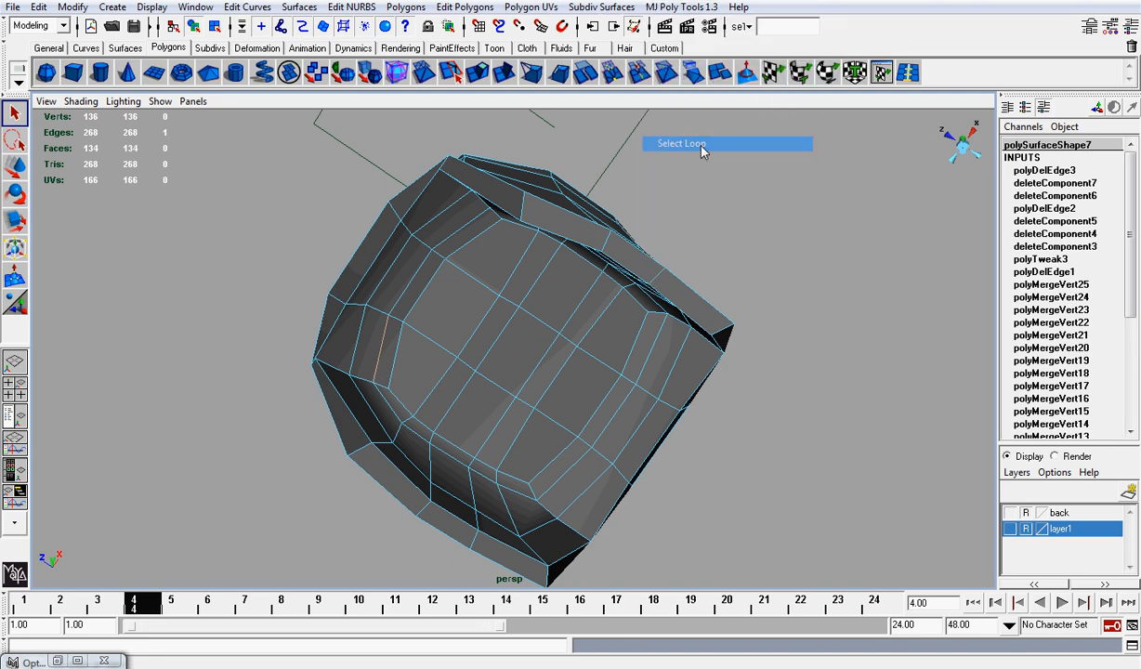
pyautogui.click(451, 7)
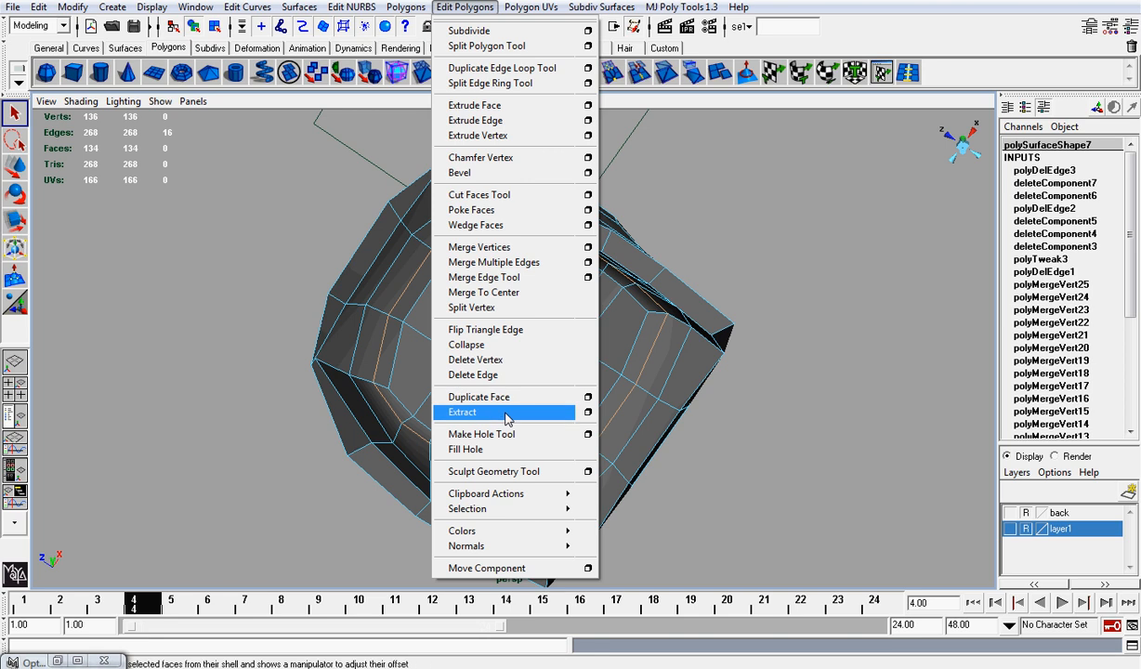
pyautogui.click(509, 375)
# Show all hidden objects, then return the leg armour to object mode with nothing selected.
pyautogui.keyDown('alt'); pyautogui.moveTo(504, 372); pyautogui.dragTo(247, 216); pyautogui.keyUp('alt')
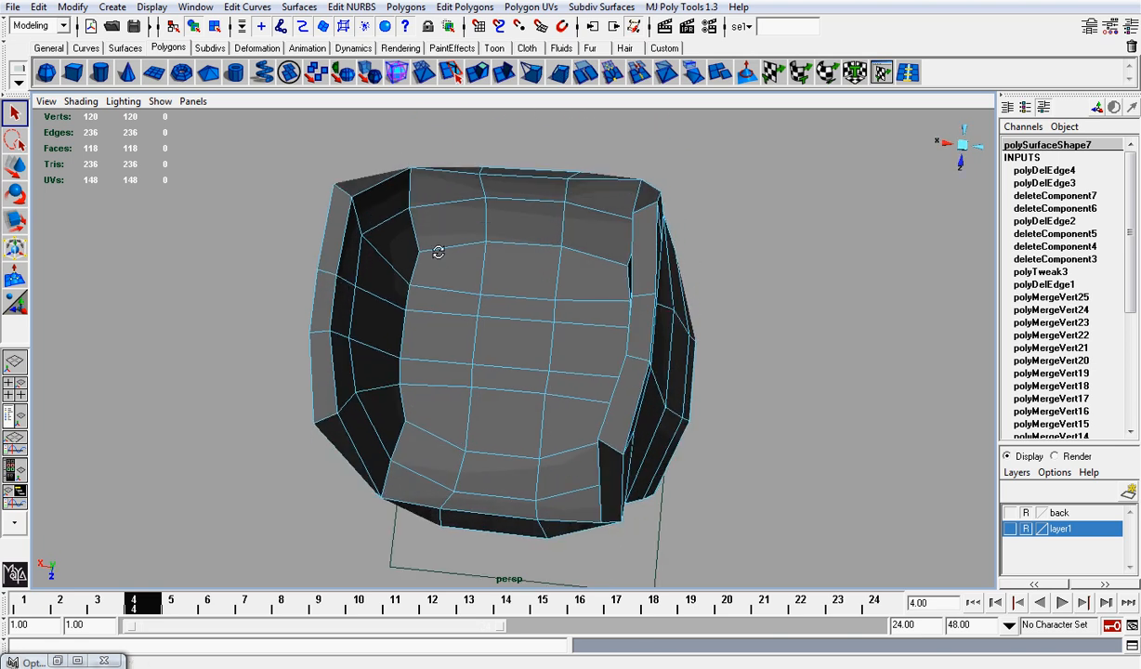
pyautogui.keyDown('alt'); pyautogui.moveTo(438, 252); pyautogui.dragTo(513, 184); pyautogui.keyUp('alt')
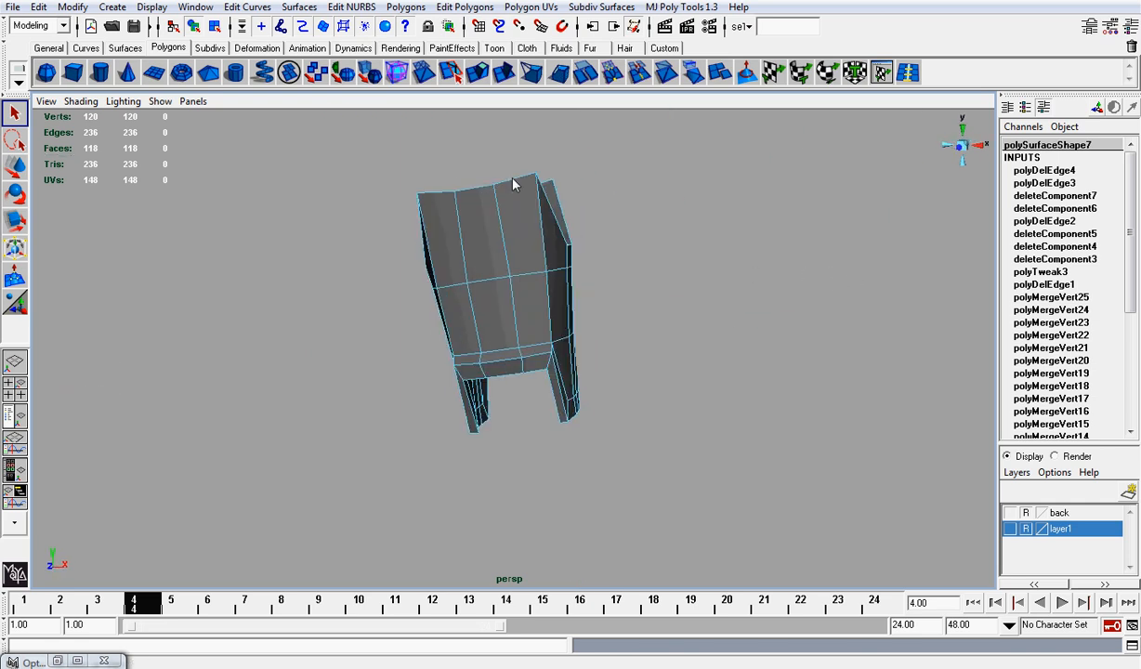
pyautogui.click(196, 7)
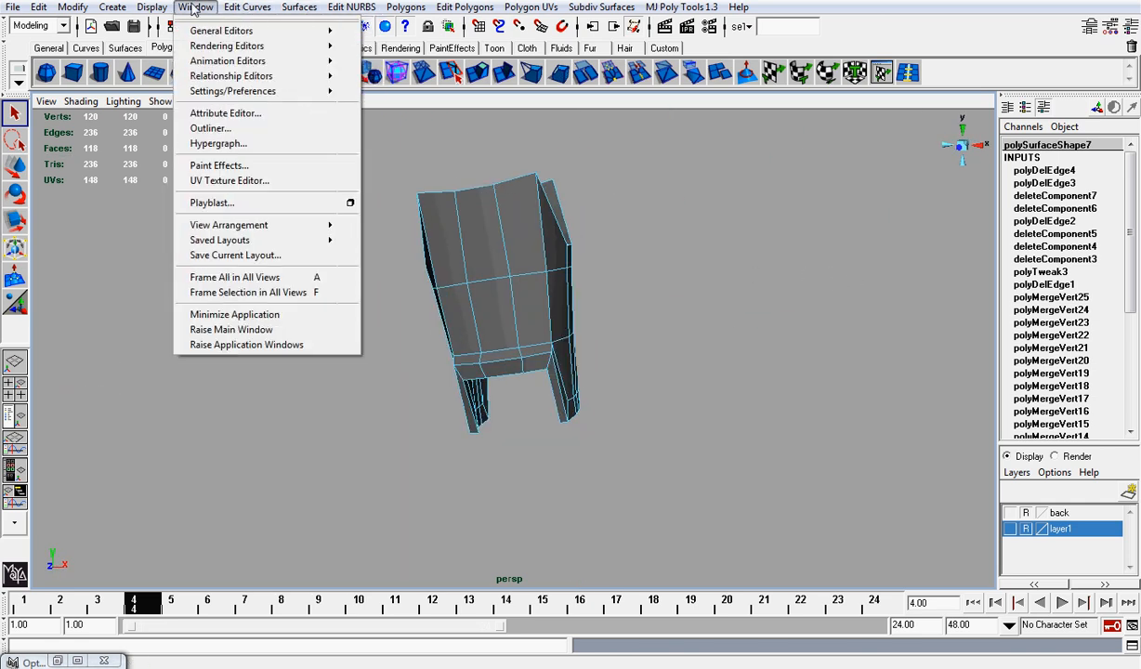
pyautogui.moveTo(166, 10)
pyautogui.moveTo(282, 101)
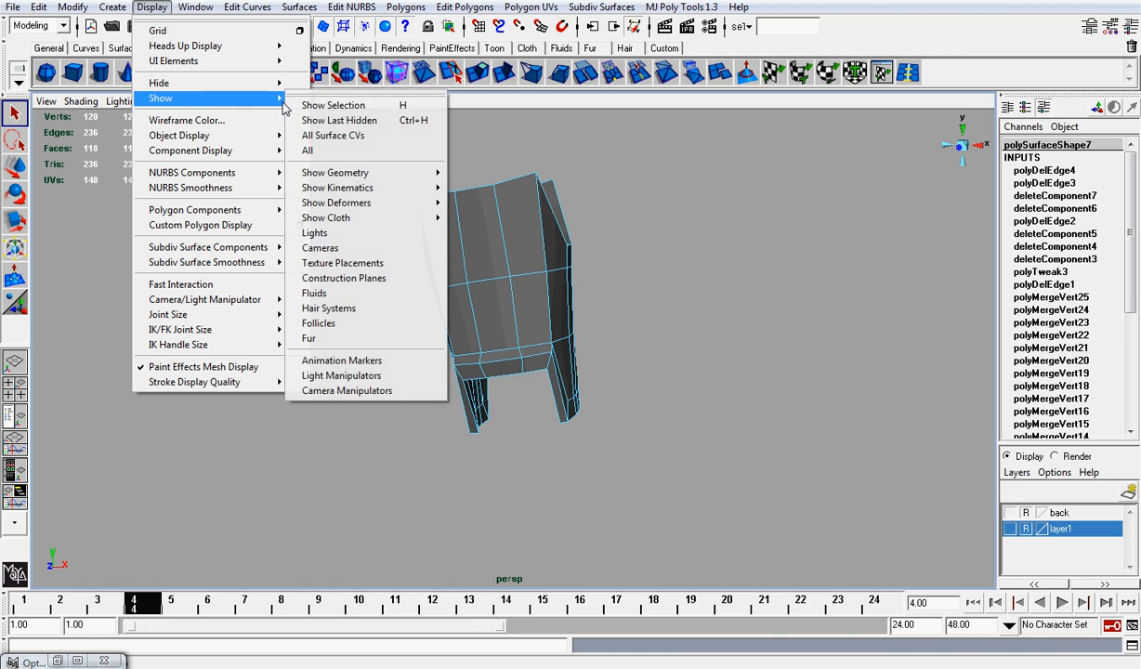
pyautogui.click(324, 153)
pyautogui.scroll(-5, 603, 350)
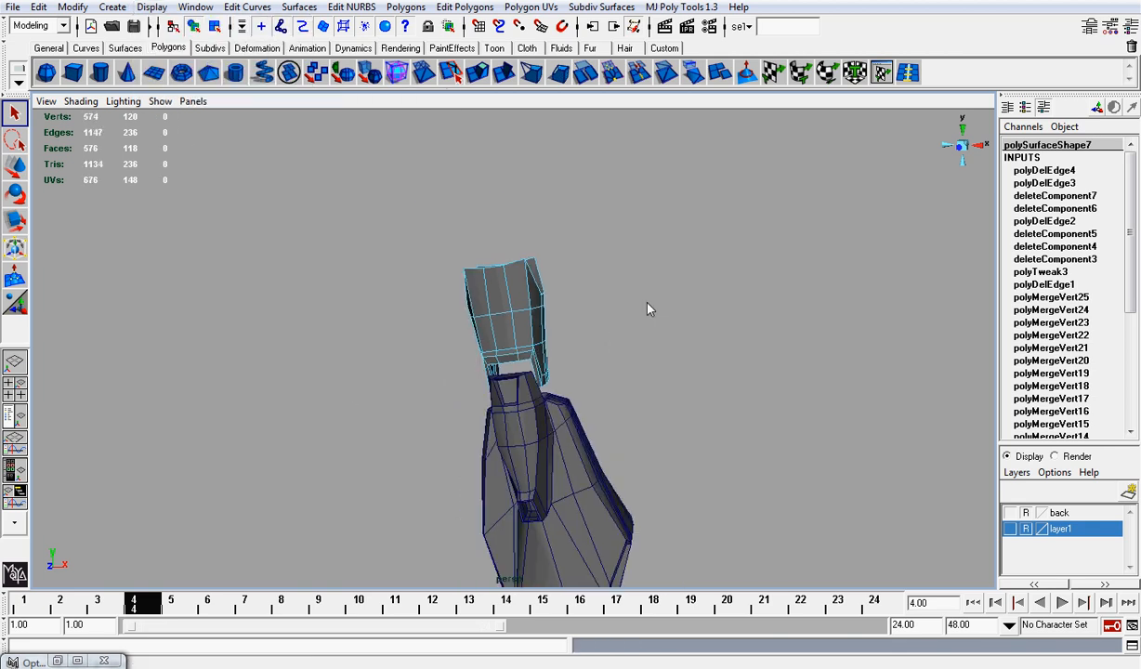
pyautogui.click(647, 304)
pyautogui.moveTo(519, 303); pyautogui.dragTo(558, 282, button='right')
pyautogui.moveTo(701, 367)
pyautogui.keyDown('alt'); pyautogui.mouseDown()
pyautogui.moveTo(537, 359)
pyautogui.moveTo(704, 372)
pyautogui.mouseUp(); pyautogui.keyUp('alt')
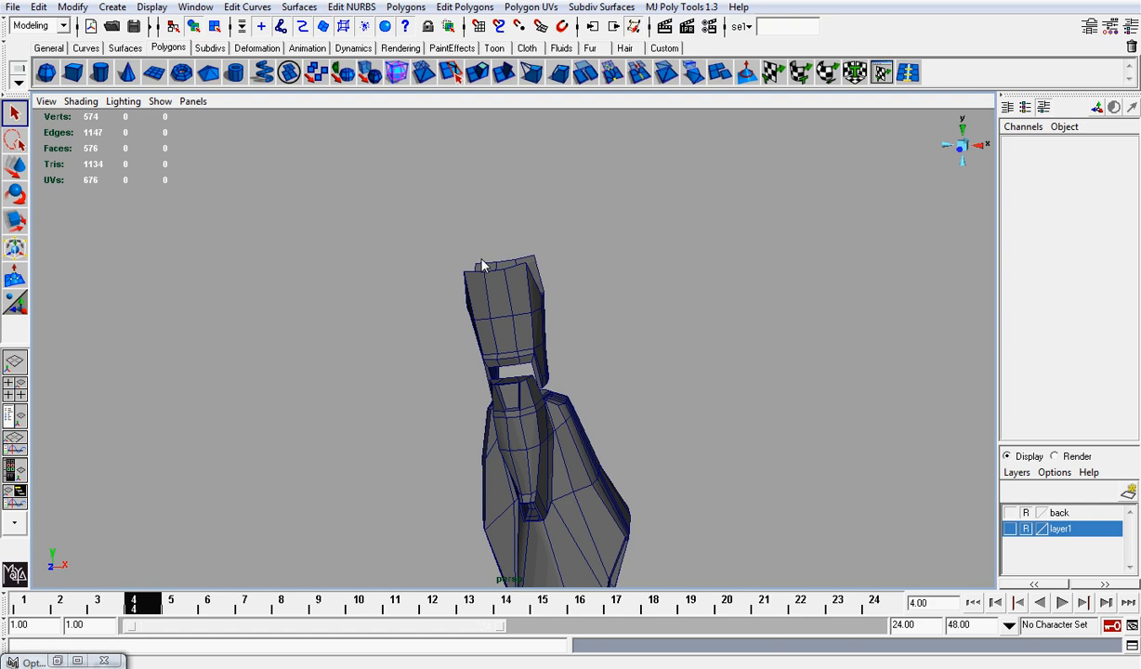
# Make the layer1 blueprint images visible and compare the leg's knee gap and outline with them from the front, ending in a side view.
pyautogui.click(963, 153)
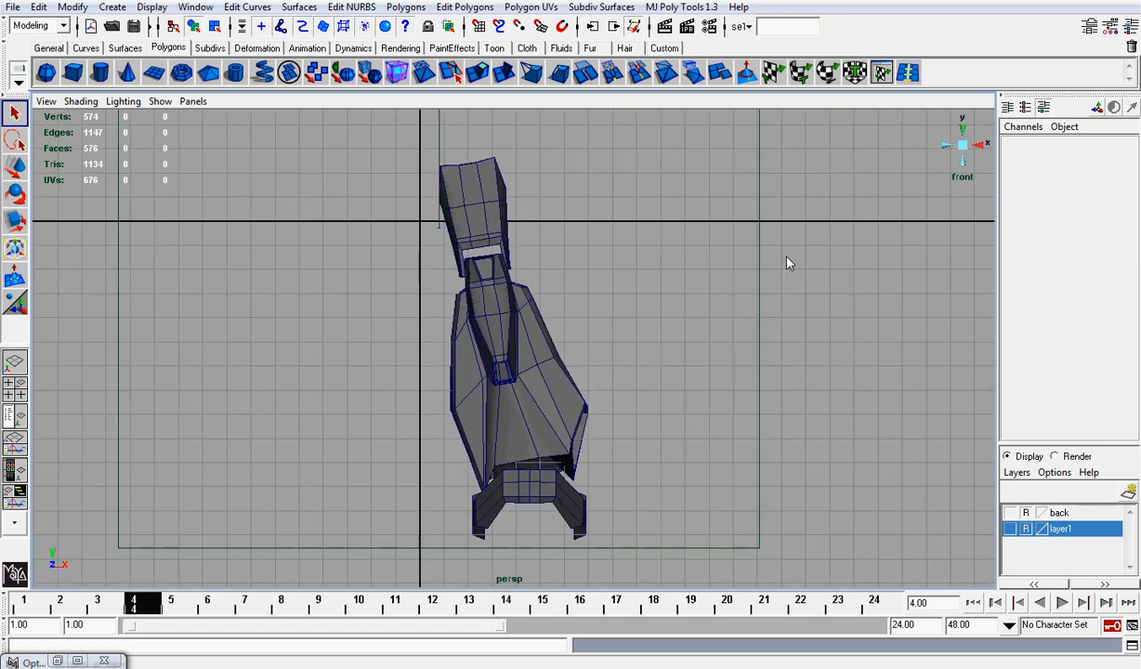
pyautogui.click(1011, 528)
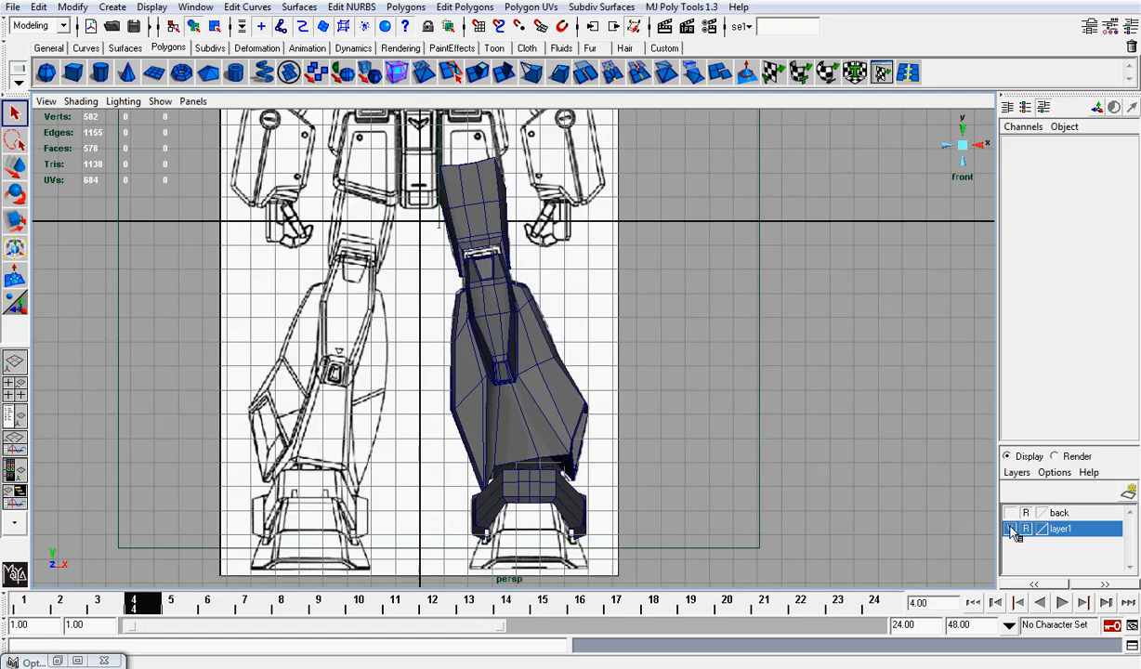
pyautogui.scroll(3, 598, 333)
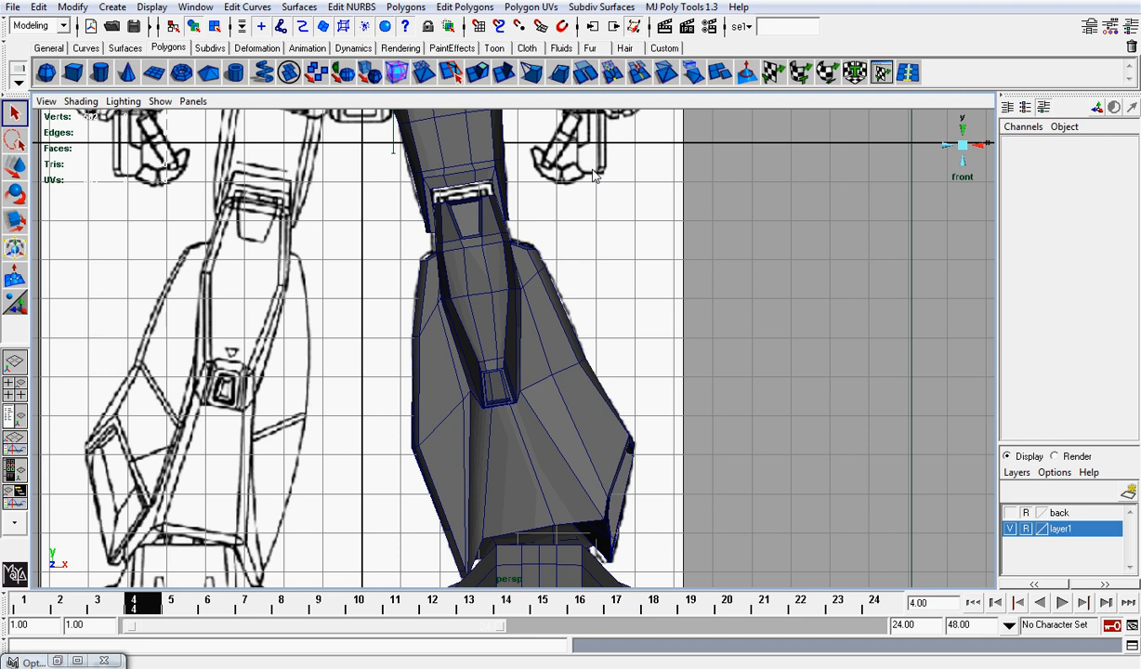
pyautogui.scroll(-3, 597, 177)
pyautogui.scroll(5, 637, 296)
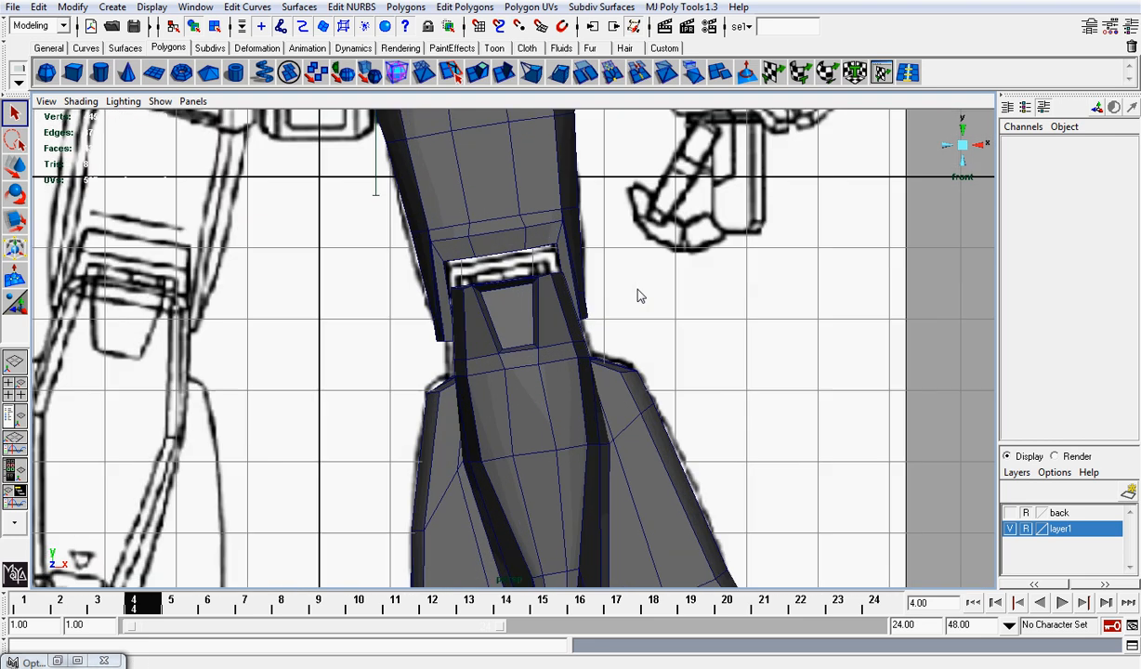
pyautogui.scroll(1, 631, 293)
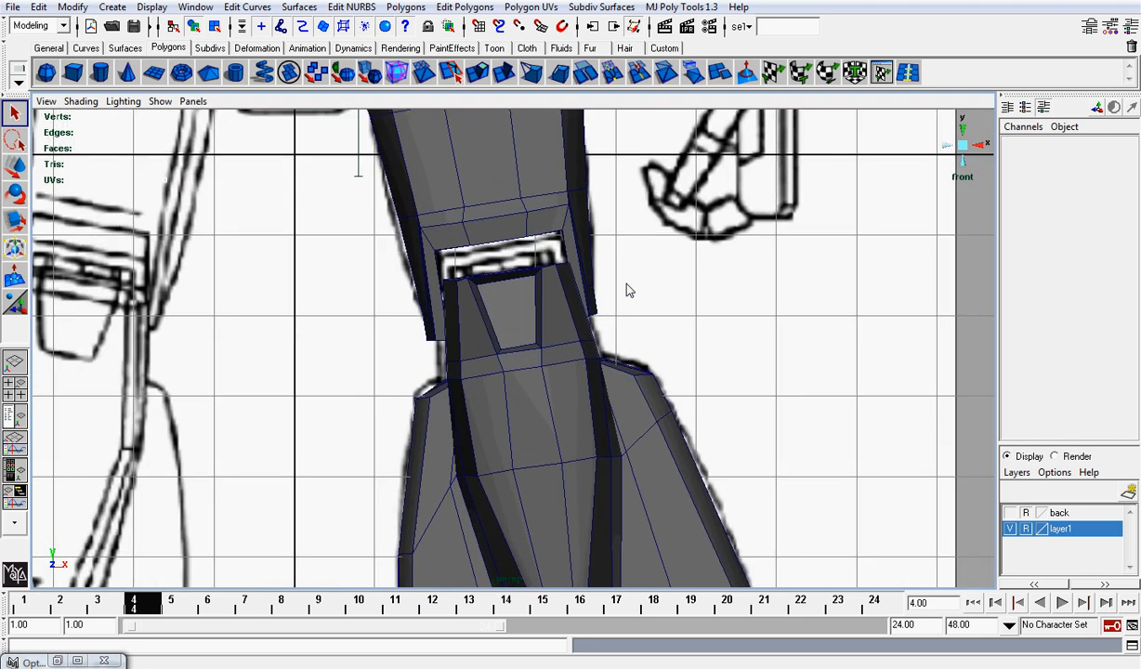
pyautogui.scroll(-5, 624, 288)
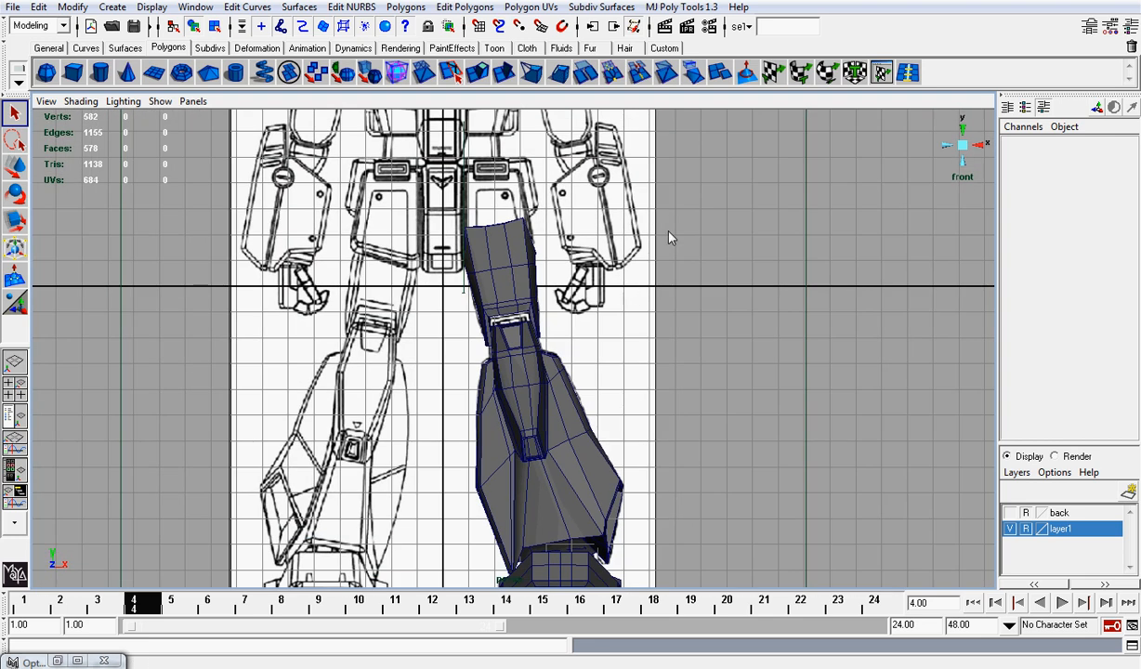
pyautogui.click(978, 149)
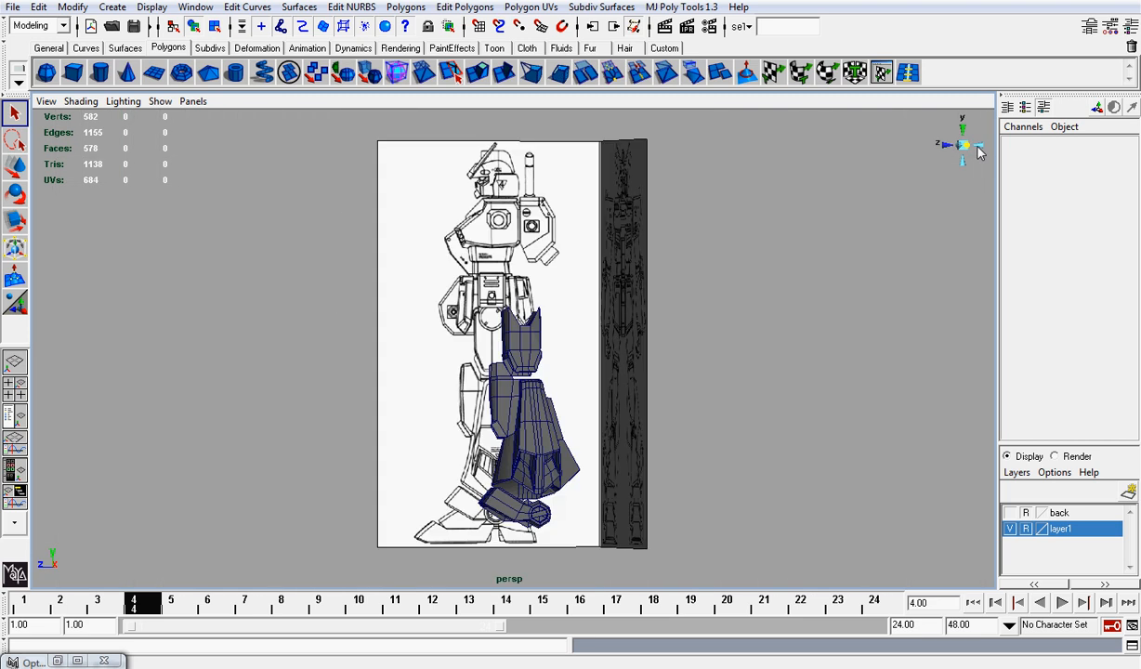